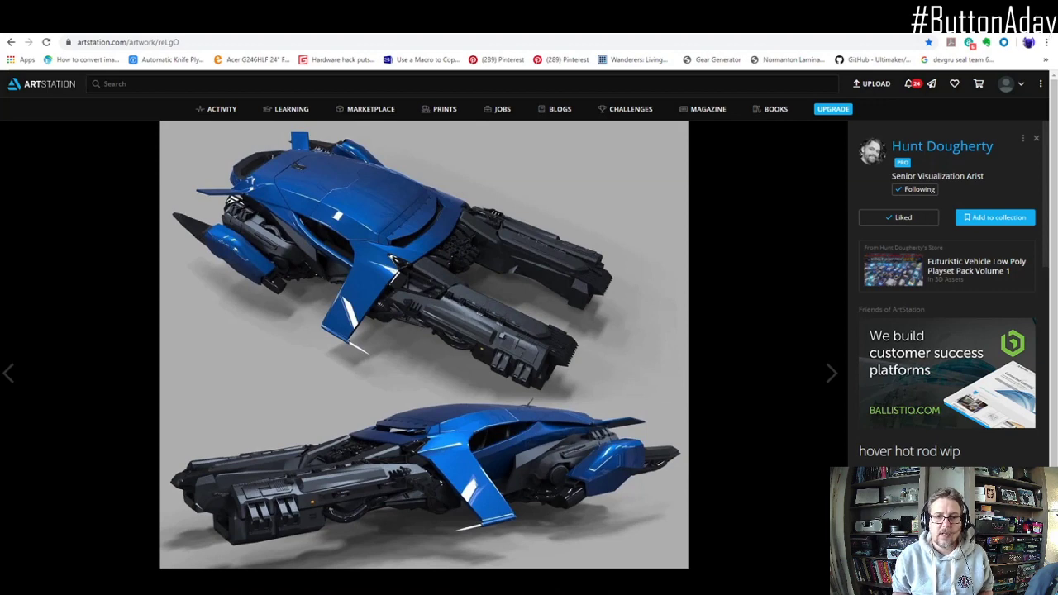
Step: Switch to Fusion 360 and open the Day1 design from the Button a Day folder, leaving the full modelling view
{"action": "key", "text": "alt+Tab"}
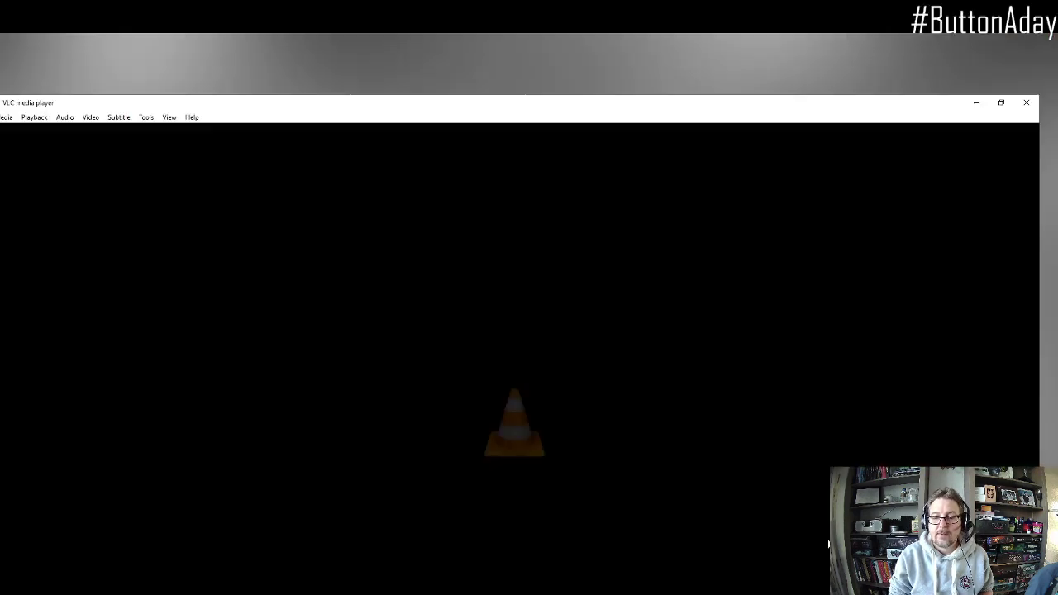
{"action": "left_click", "coordinate": [1026, 103]}
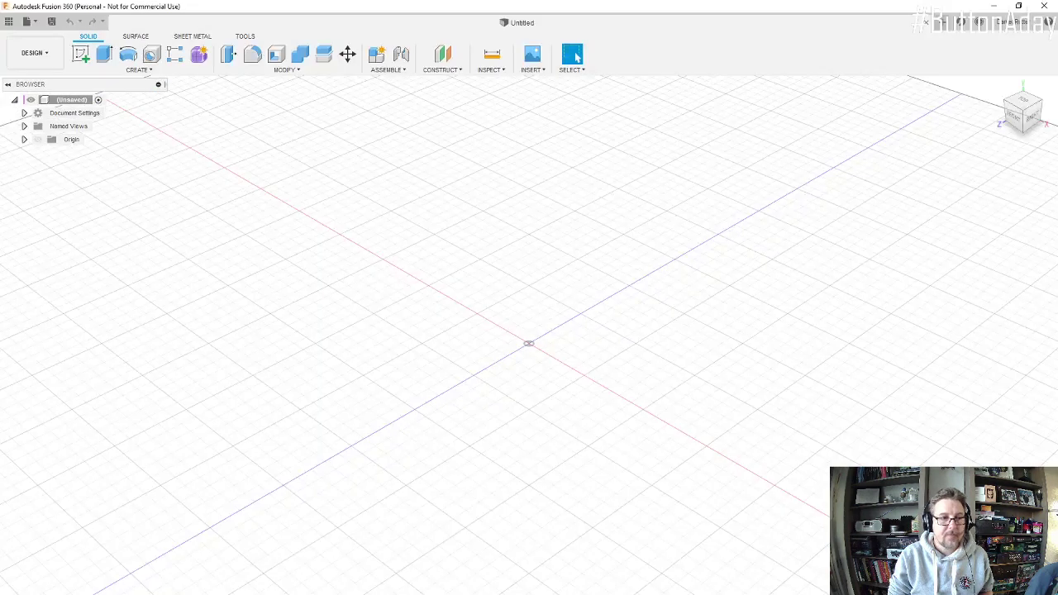
{"action": "left_click", "coordinate": [13, 28]}
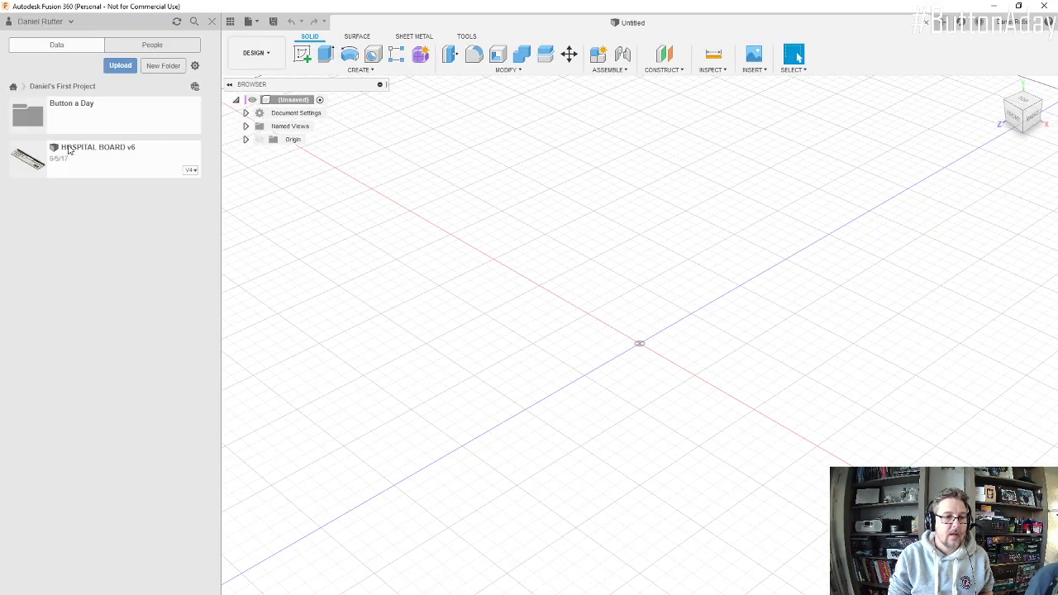
{"action": "double_click", "coordinate": [82, 118]}
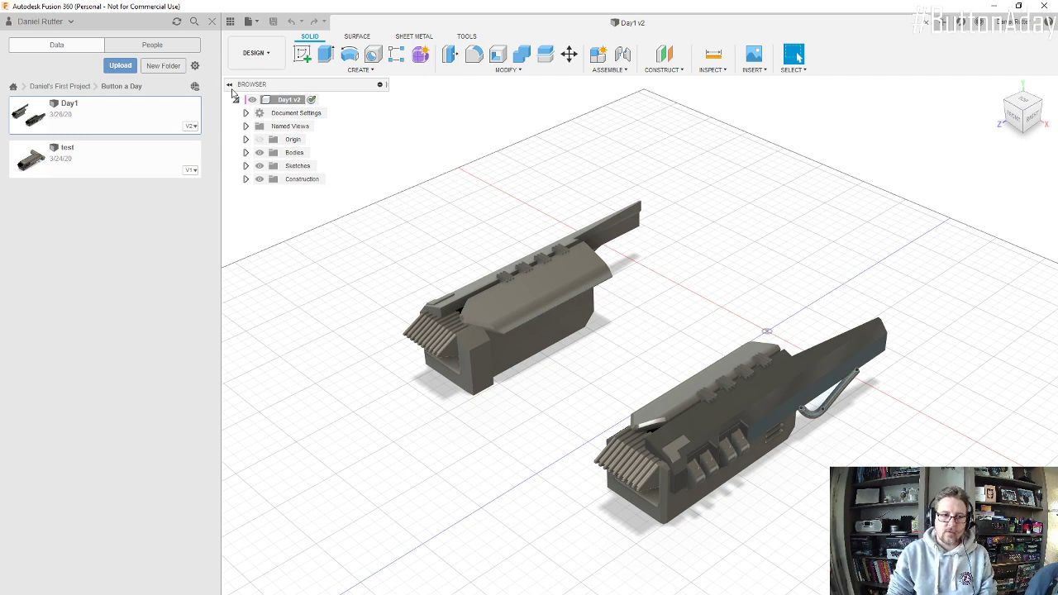
{"action": "left_click", "coordinate": [212, 24]}
Step: Set the model's visual style to Shaded with Visible Edges Only
{"action": "scroll", "coordinate": [702, 413], "scroll_direction": "up", "scroll_amount": 5}
{"action": "scroll", "coordinate": [698, 415], "scroll_direction": "up", "scroll_amount": 5}
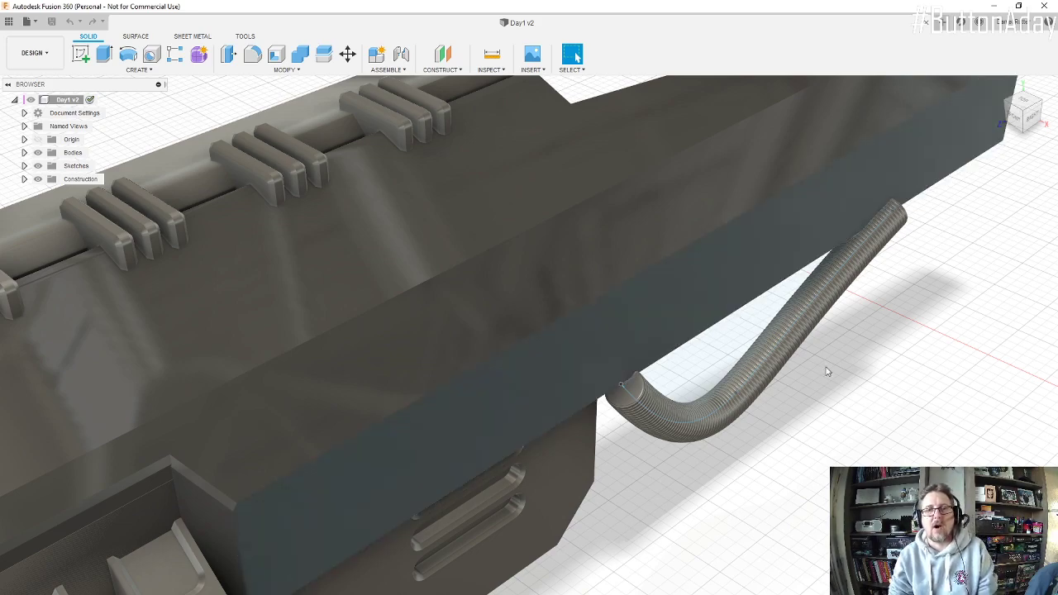
{"action": "middle_click_drag", "start_coordinate": [820, 433], "coordinate": [803, 402], "text": "shift"}
{"action": "scroll", "coordinate": [802, 398], "scroll_direction": "down", "scroll_amount": 5}
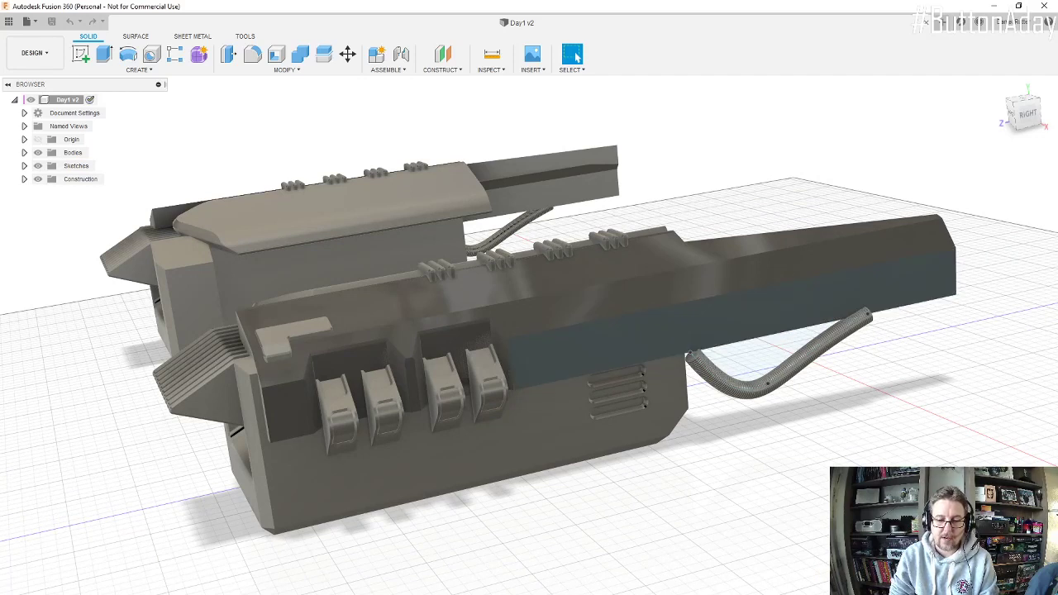
{"action": "right_click", "coordinate": [543, 496]}
{"action": "mouse_move", "coordinate": [620, 504]}
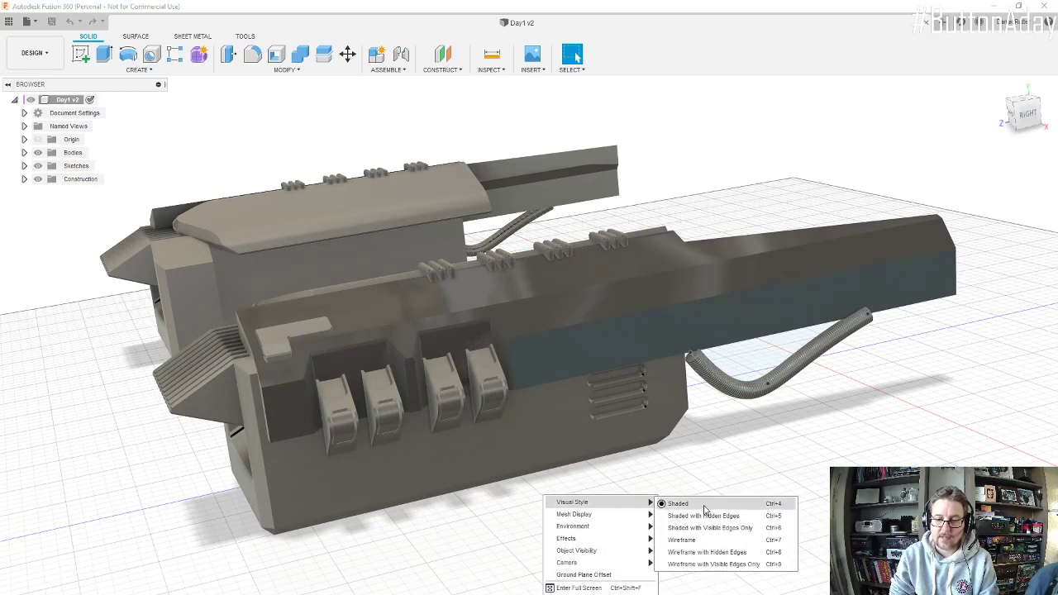
{"action": "left_click", "coordinate": [740, 527]}
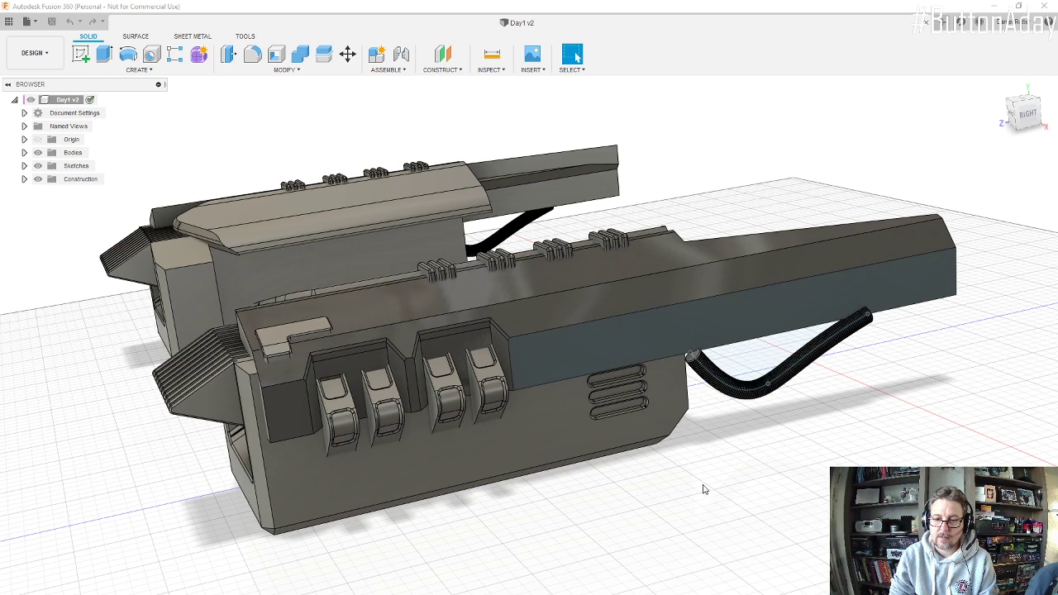
{"action": "scroll", "coordinate": [787, 356], "scroll_direction": "up", "scroll_amount": 1}
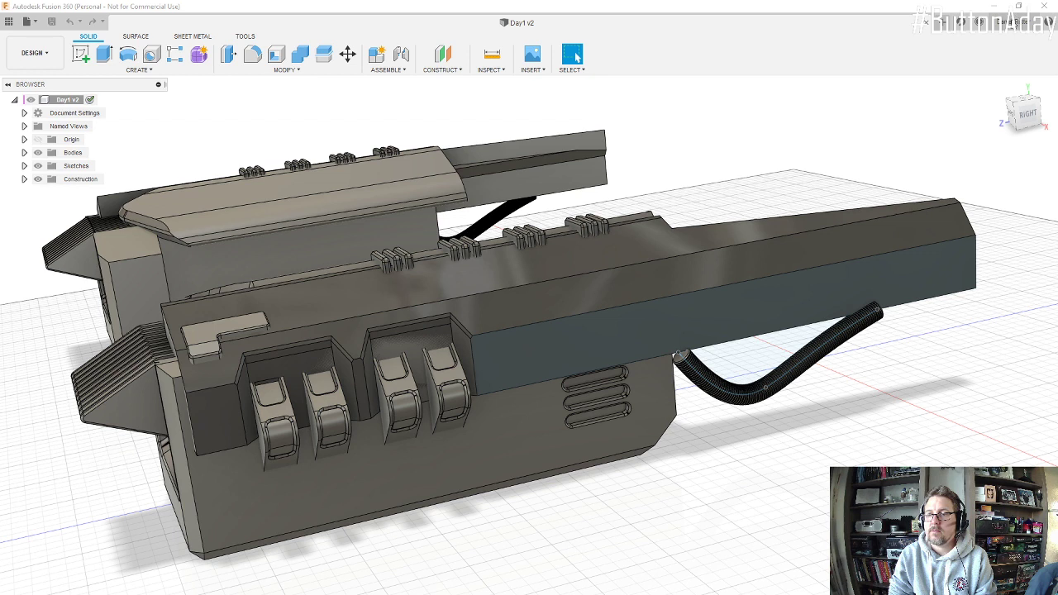
Step: Enable 3D sketching of lines and splines in the Design preferences and apply the change
{"action": "left_click", "coordinate": [1009, 22]}
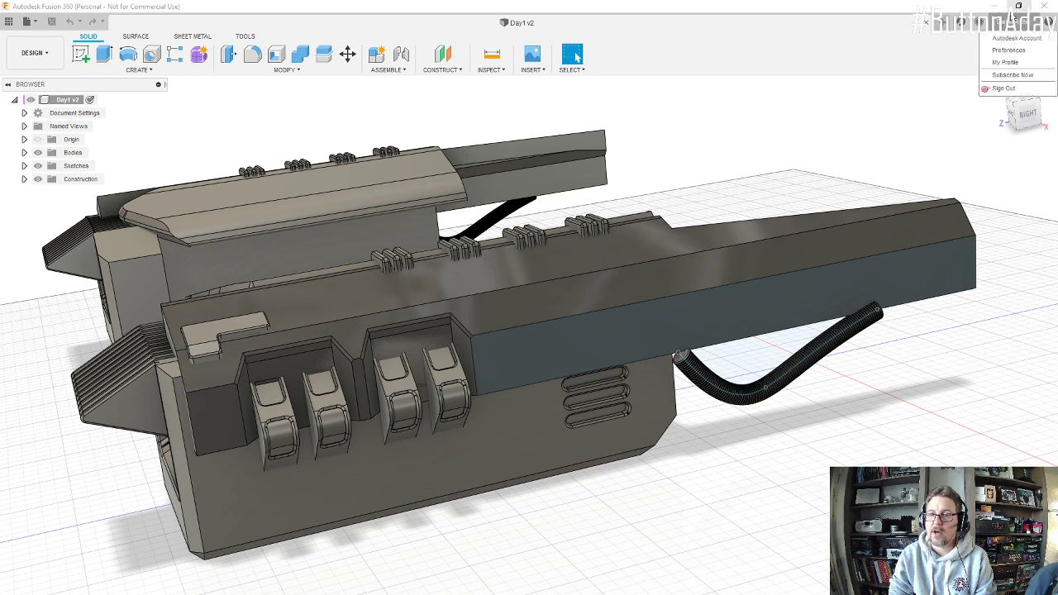
{"action": "left_click", "coordinate": [1010, 52]}
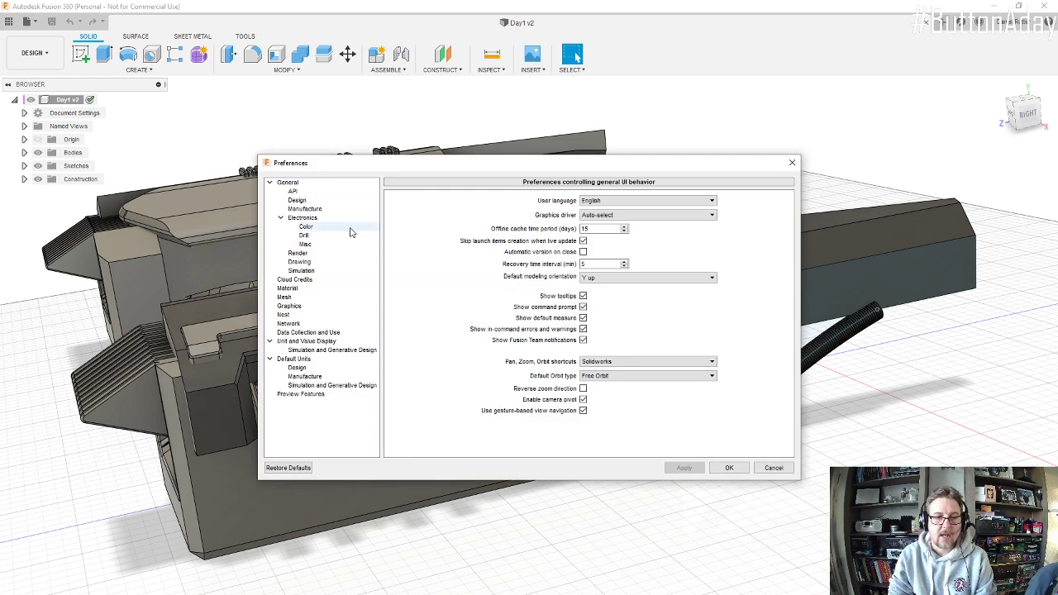
{"action": "left_click", "coordinate": [298, 201]}
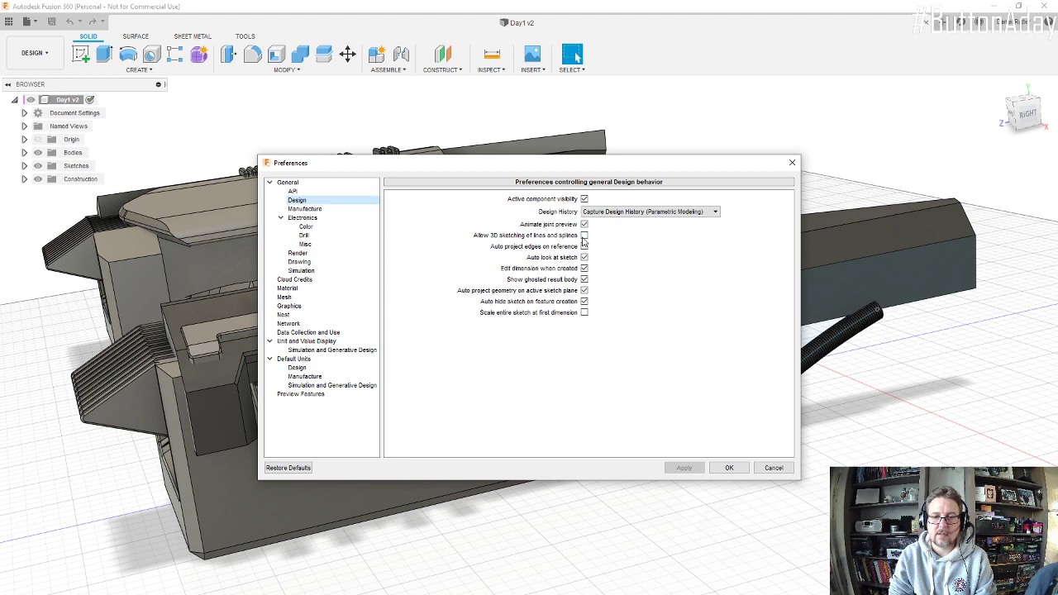
{"action": "left_click", "coordinate": [583, 236]}
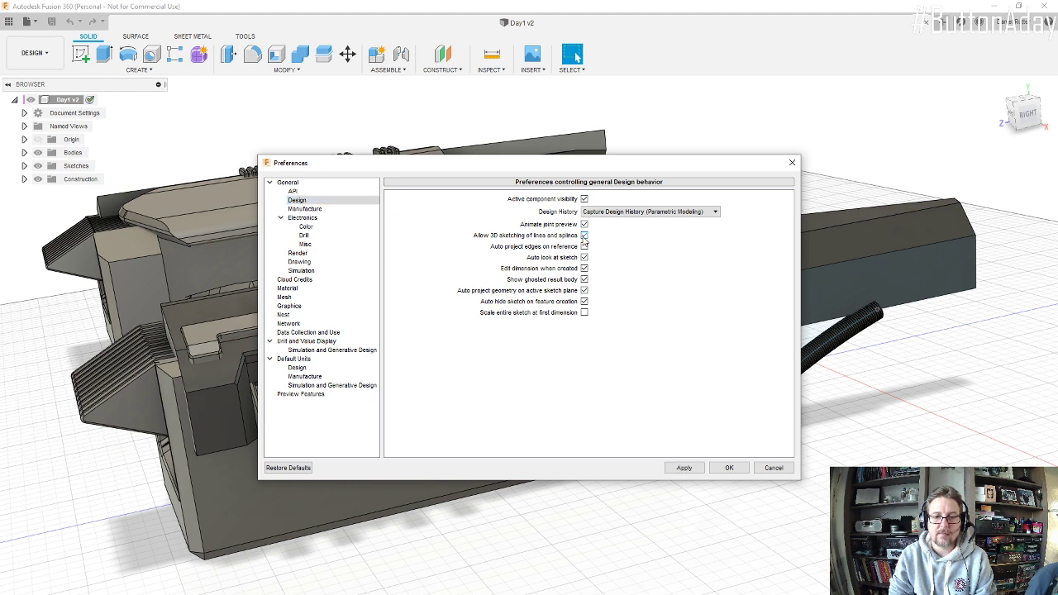
{"action": "left_click", "coordinate": [698, 469]}
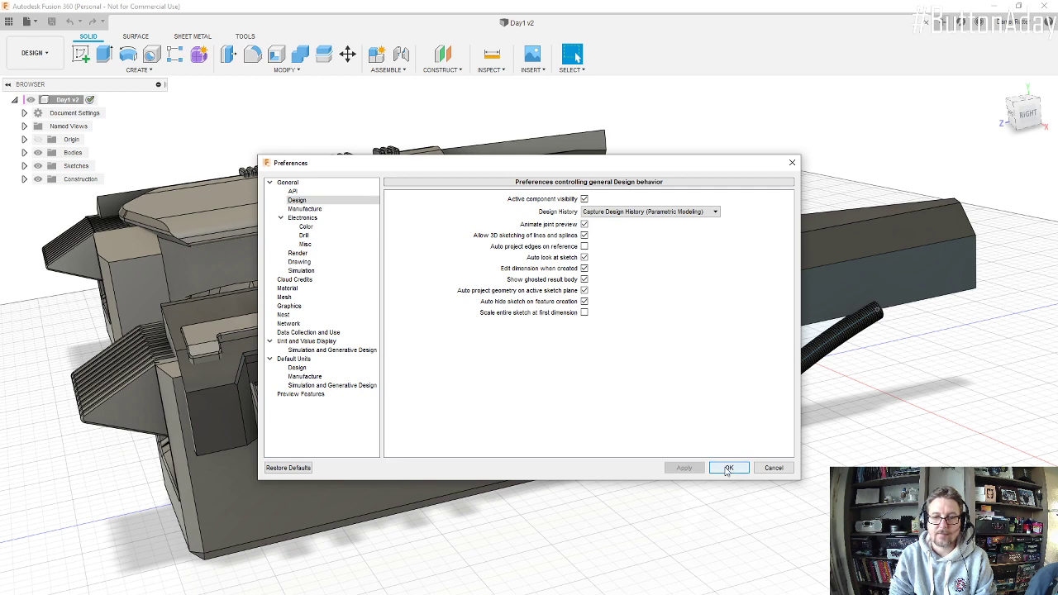
{"action": "left_click", "coordinate": [727, 468]}
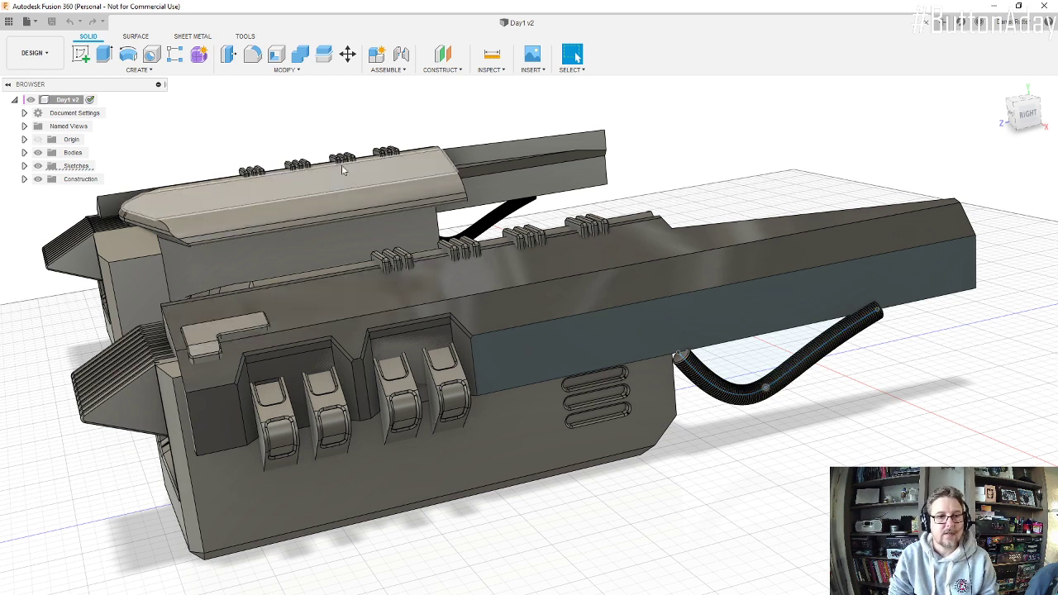
Step: Move the selected sketch geometry at the bend of the ribbed hose's path 50 mm along Z
{"action": "left_click", "coordinate": [347, 53]}
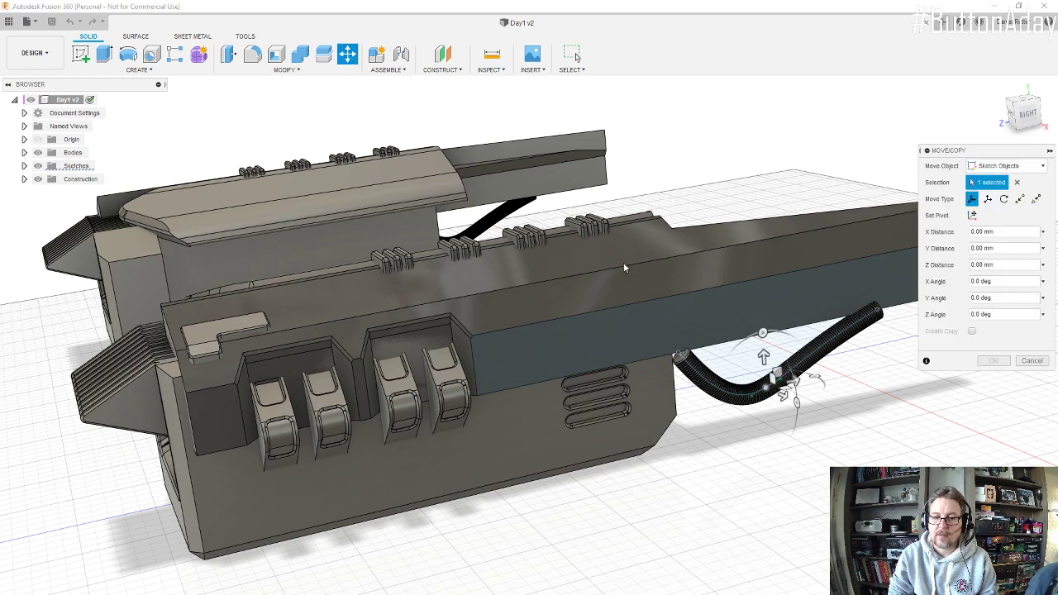
{"action": "scroll", "coordinate": [881, 327], "scroll_direction": "up", "scroll_amount": 1}
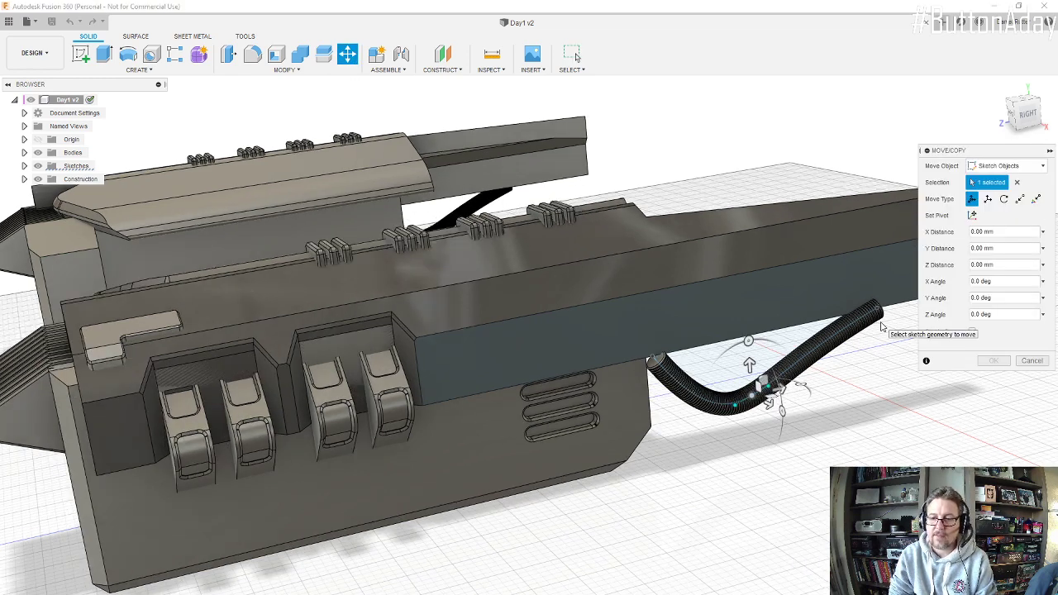
{"action": "scroll", "coordinate": [881, 327], "scroll_direction": "up", "scroll_amount": 3}
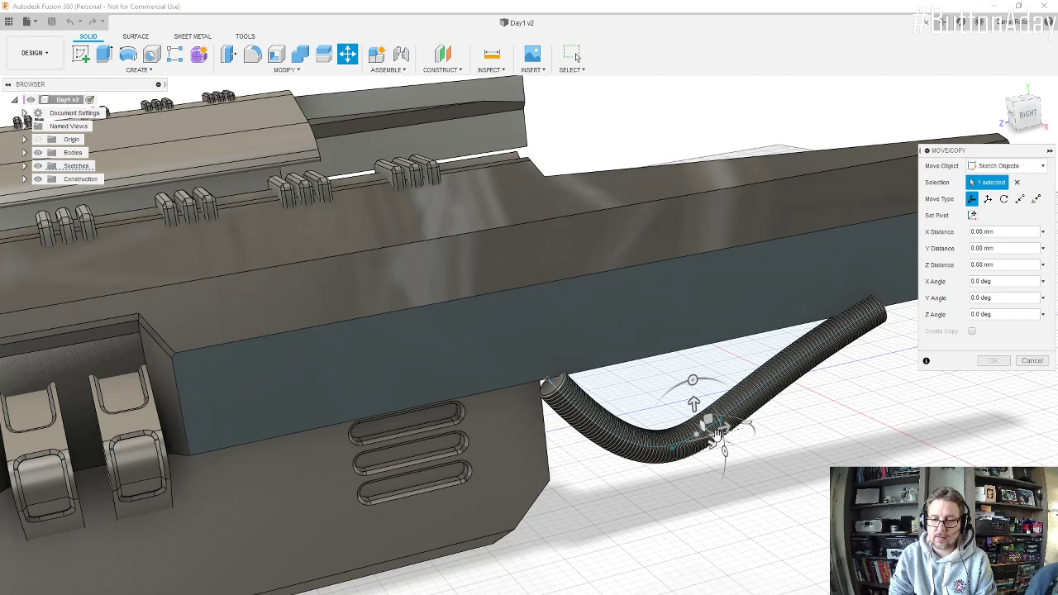
{"action": "mouse_move", "coordinate": [718, 434]}
{"action": "left_mouse_down"}
{"action": "mouse_move", "coordinate": [709, 444]}
{"action": "mouse_move", "coordinate": [728, 452]}
{"action": "left_mouse_up"}
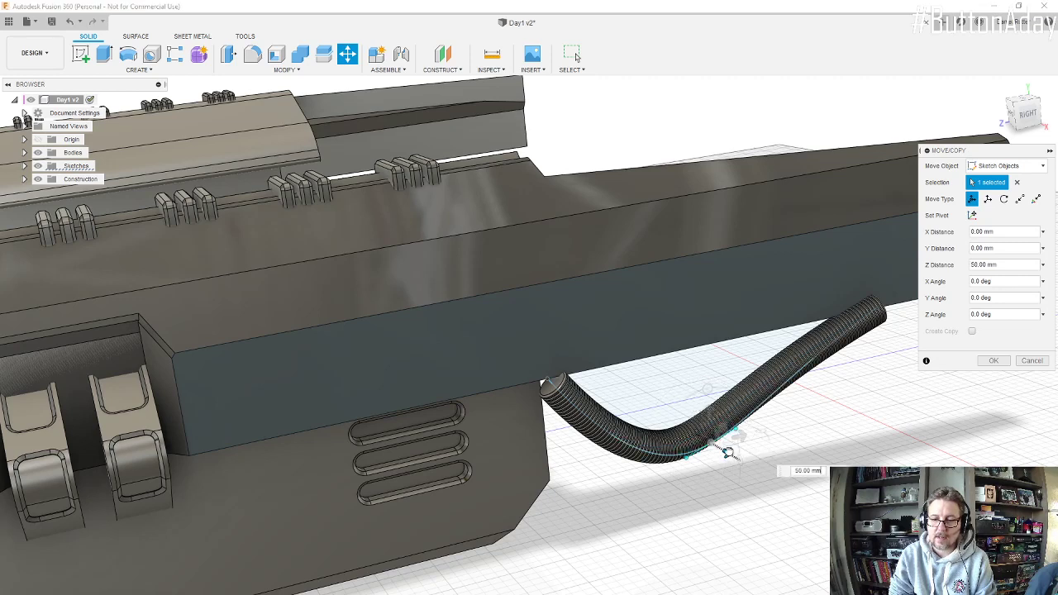
{"action": "left_click", "coordinate": [994, 361]}
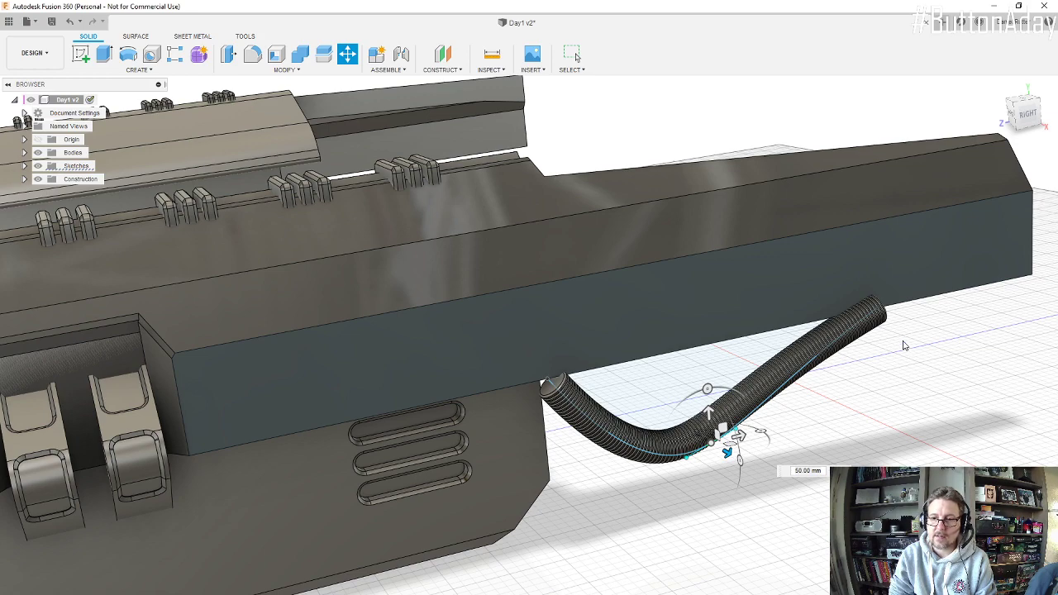
{"action": "left_click", "coordinate": [891, 379]}
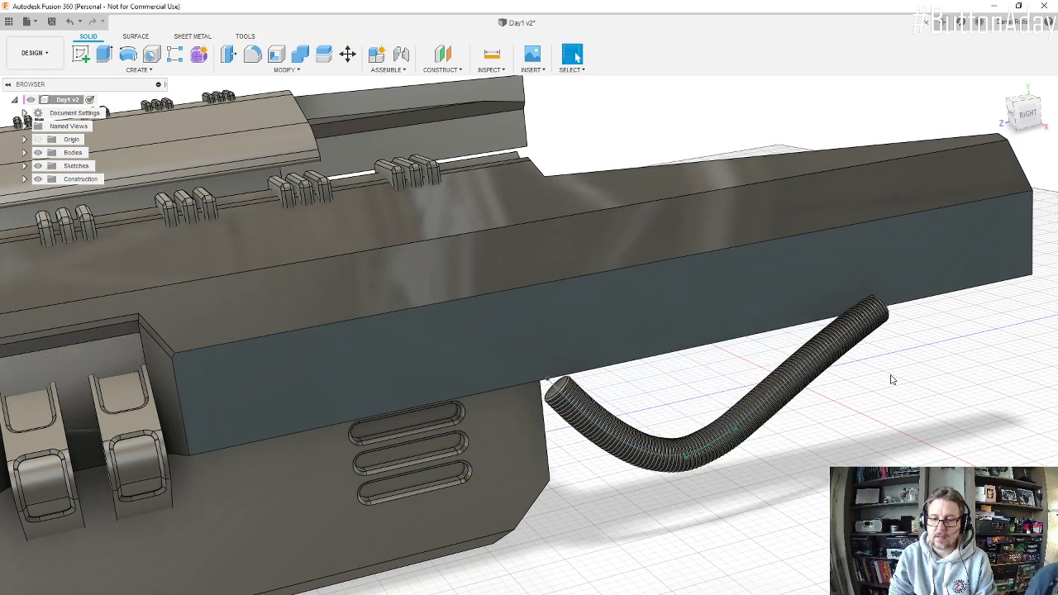
{"action": "middle_click_drag", "start_coordinate": [778, 429], "coordinate": [671, 374], "text": "shift"}
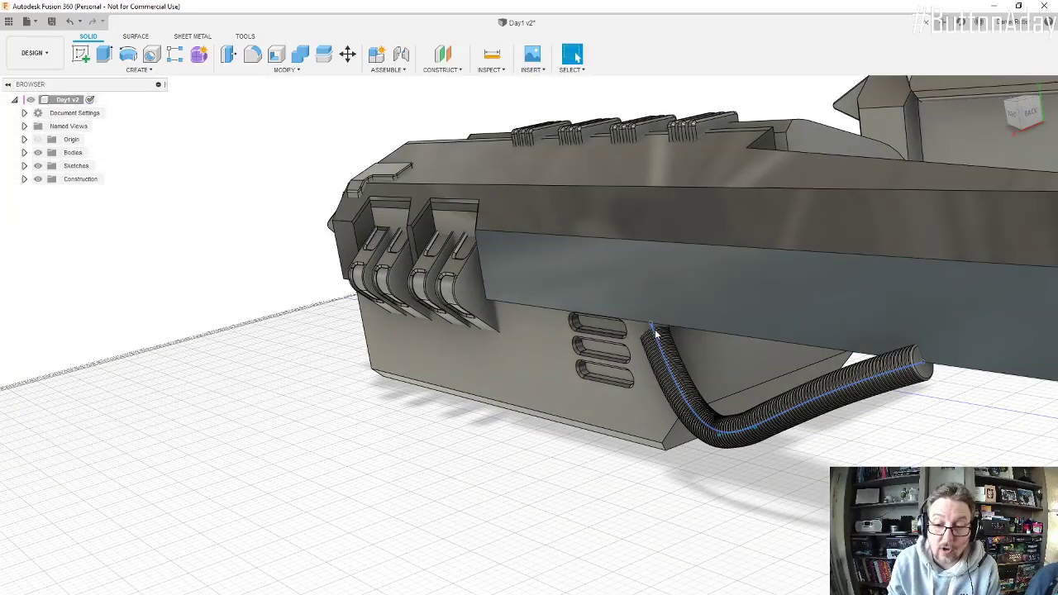
{"action": "middle_click_drag", "start_coordinate": [857, 460], "coordinate": [897, 460], "text": "shift"}
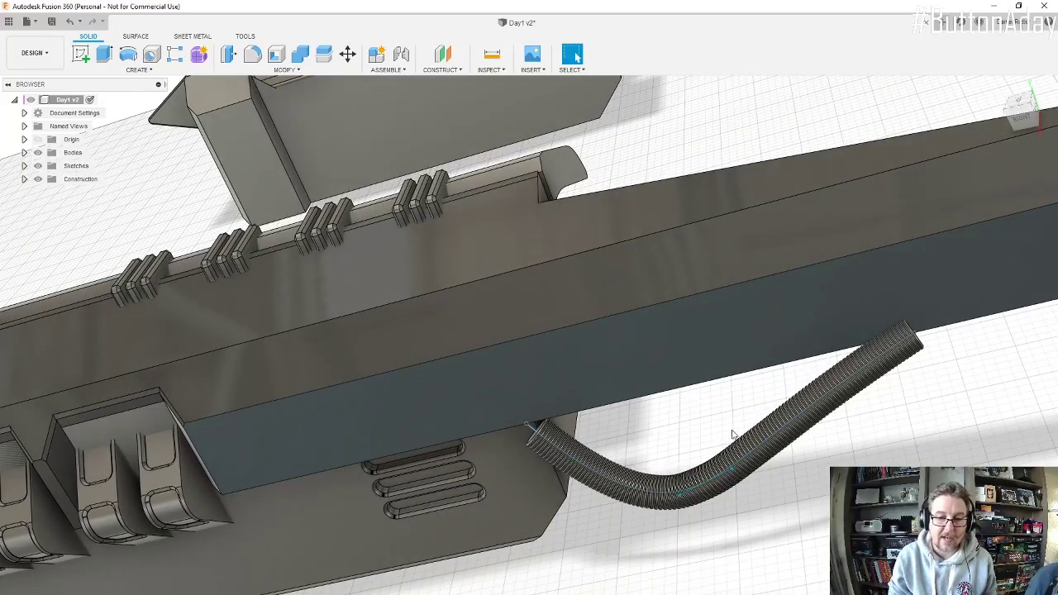
{"action": "scroll", "coordinate": [753, 345], "scroll_direction": "down", "scroll_amount": 5}
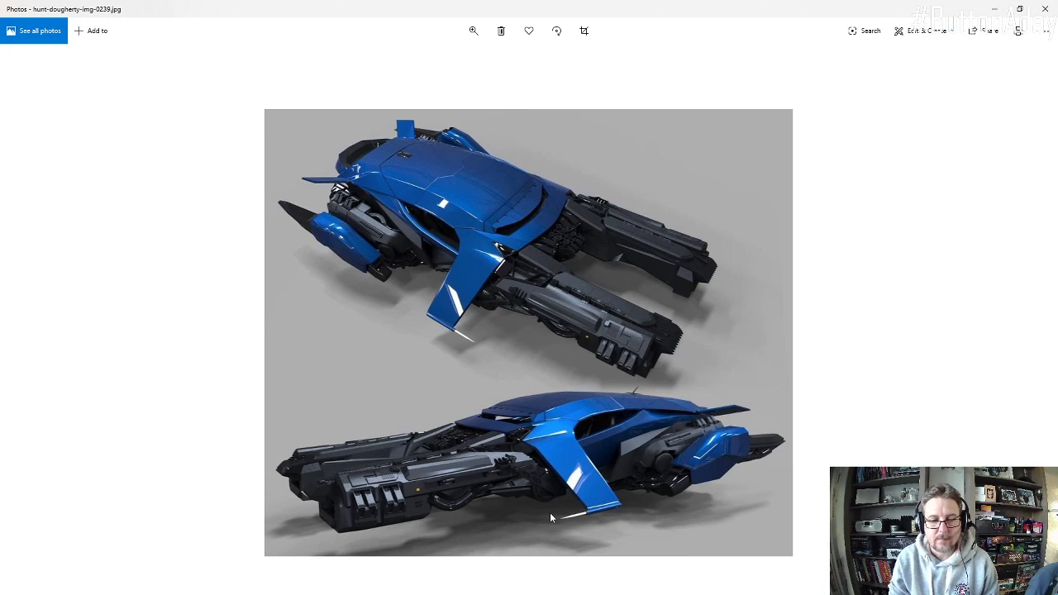
Step: Examine the hose beneath the front engine up close in the lower view of the ship reference photo in Photos
{"action": "left_click", "coordinate": [465, 36]}
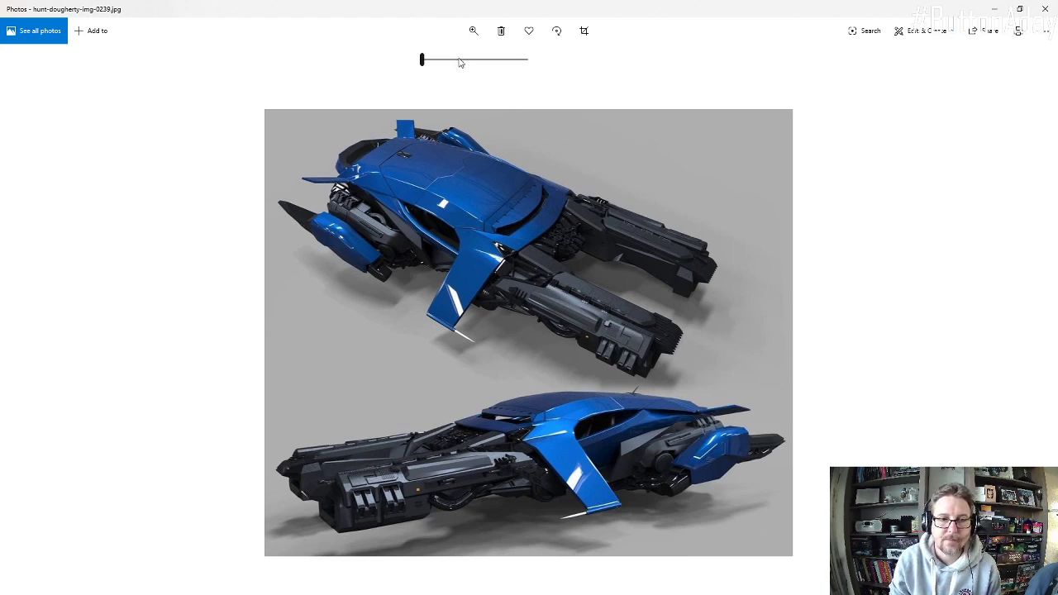
{"action": "left_click", "coordinate": [459, 61]}
{"action": "left_click_drag", "start_coordinate": [578, 412], "coordinate": [613, 168]}
{"action": "left_click_drag", "start_coordinate": [508, 152], "coordinate": [500, 234]}
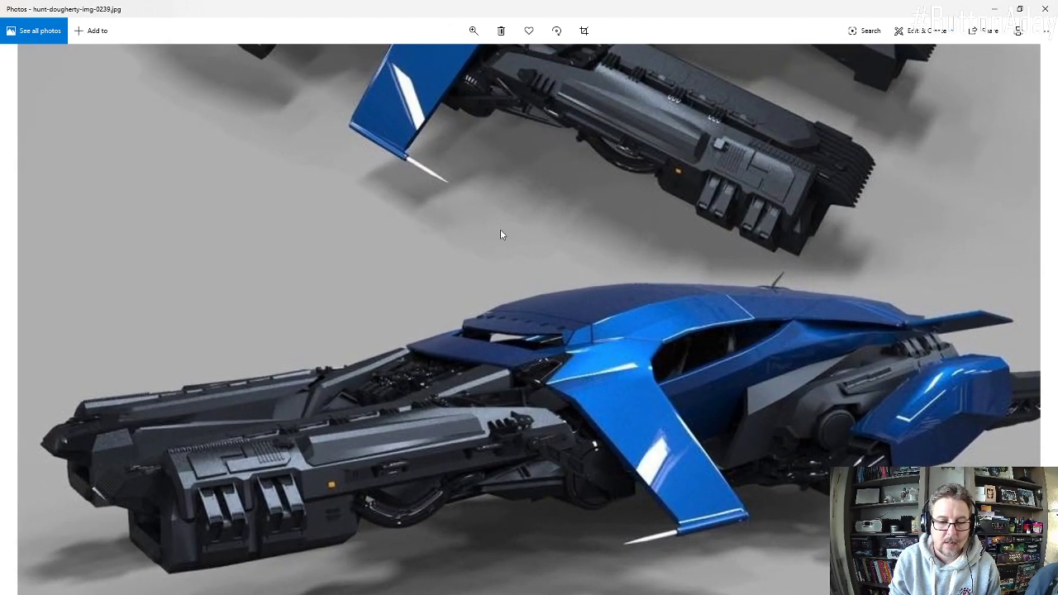
{"action": "left_click", "coordinate": [473, 31]}
{"action": "left_click", "coordinate": [476, 61]}
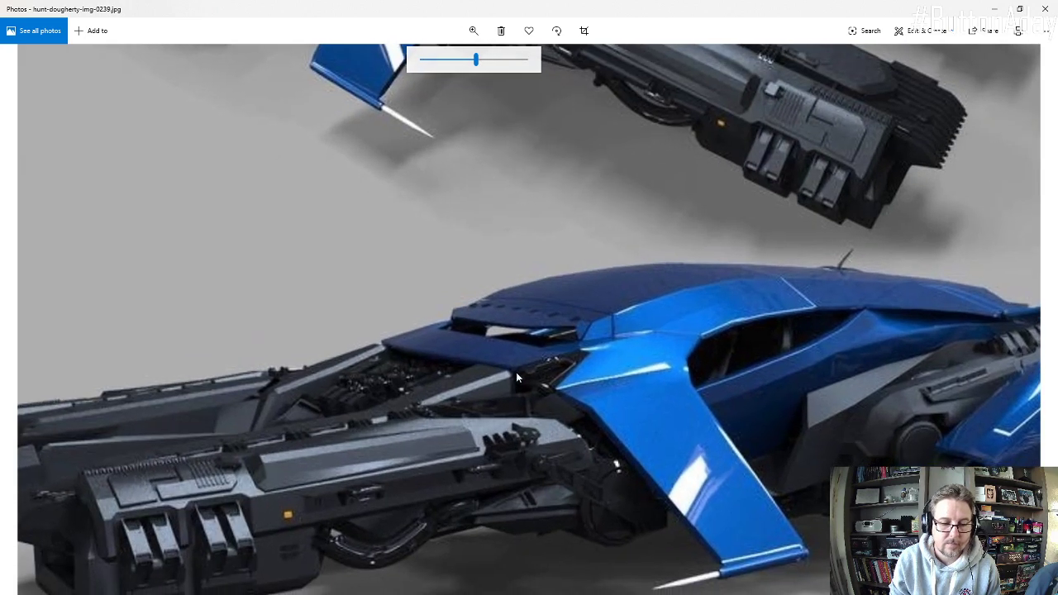
{"action": "left_click_drag", "start_coordinate": [516, 372], "coordinate": [540, 335]}
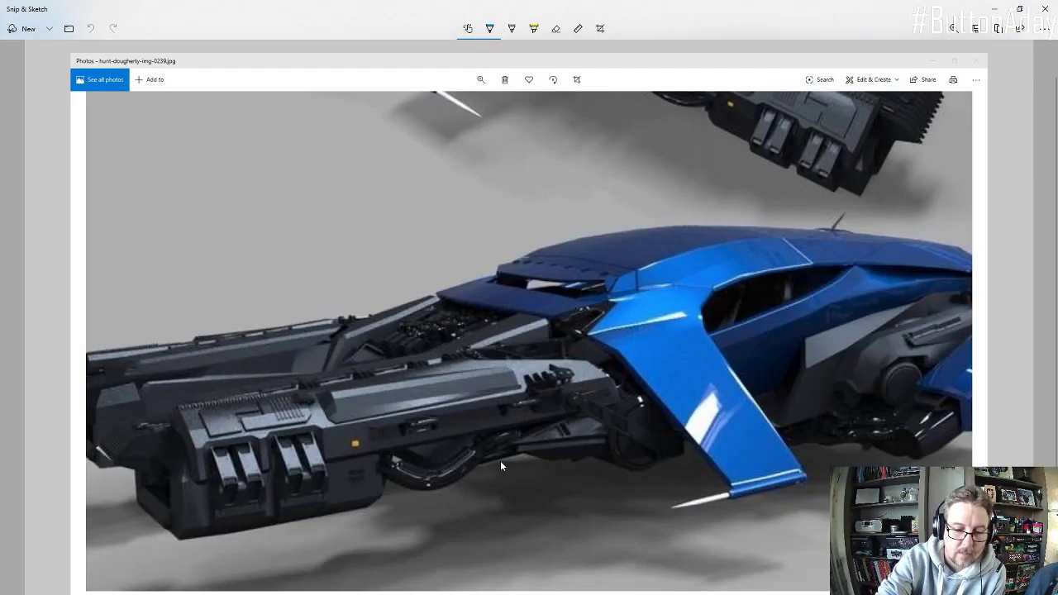
Step: Trace the curved hose under the front engine with the cyan pen in Snip & Sketch, marking its ends and joint
{"action": "left_click_drag", "start_coordinate": [390, 449], "coordinate": [385, 470]}
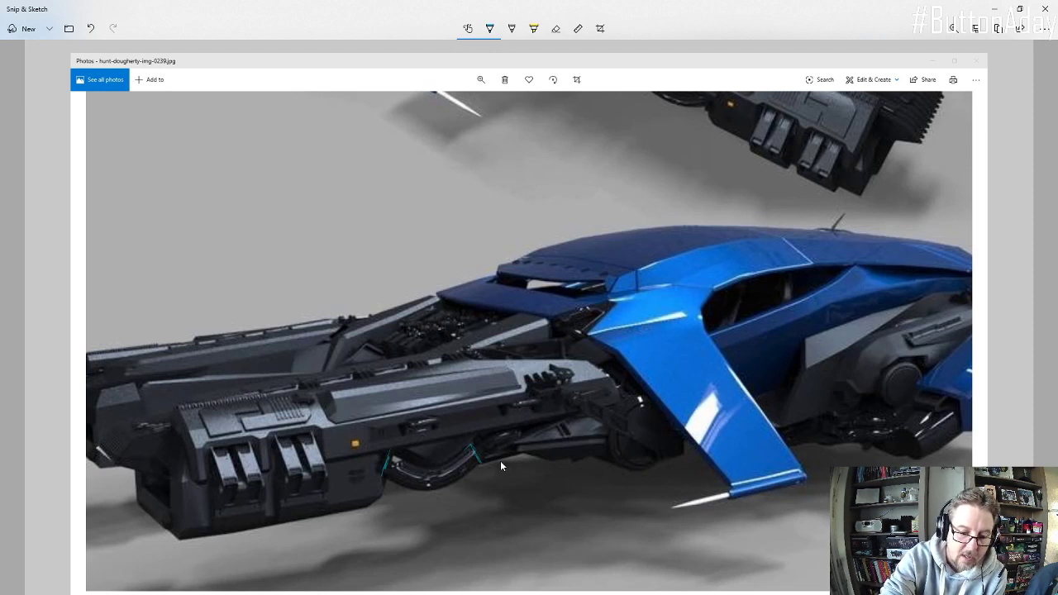
{"action": "mouse_move", "coordinate": [474, 450]}
{"action": "left_mouse_down"}
{"action": "mouse_move", "coordinate": [446, 466]}
{"action": "mouse_move", "coordinate": [388, 453]}
{"action": "left_mouse_up"}
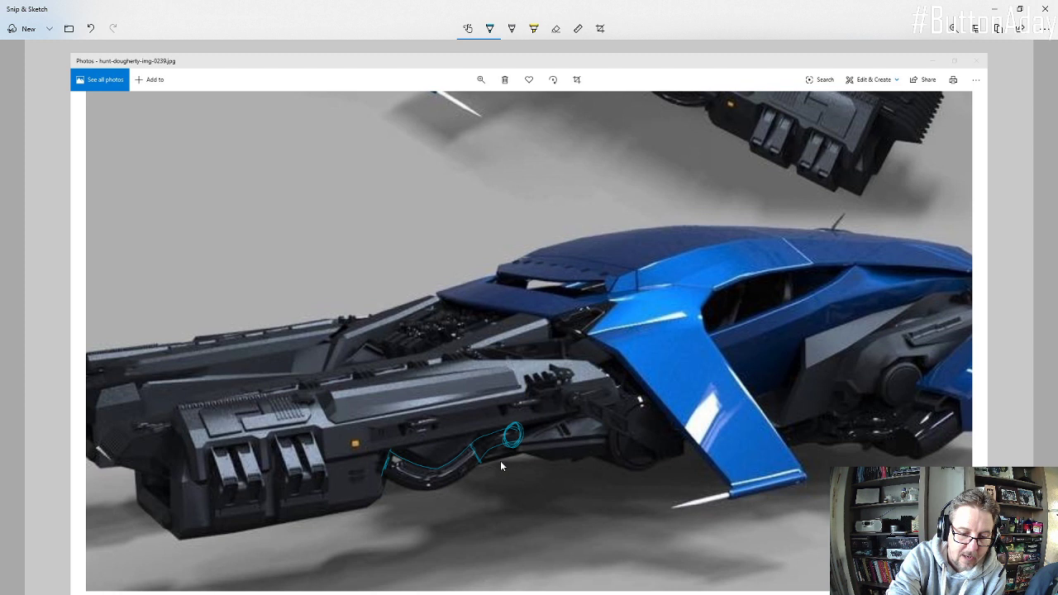
{"action": "mouse_move", "coordinate": [379, 450]}
{"action": "left_mouse_down"}
{"action": "mouse_move", "coordinate": [382, 475]}
{"action": "mouse_move", "coordinate": [383, 451]}
{"action": "left_mouse_up"}
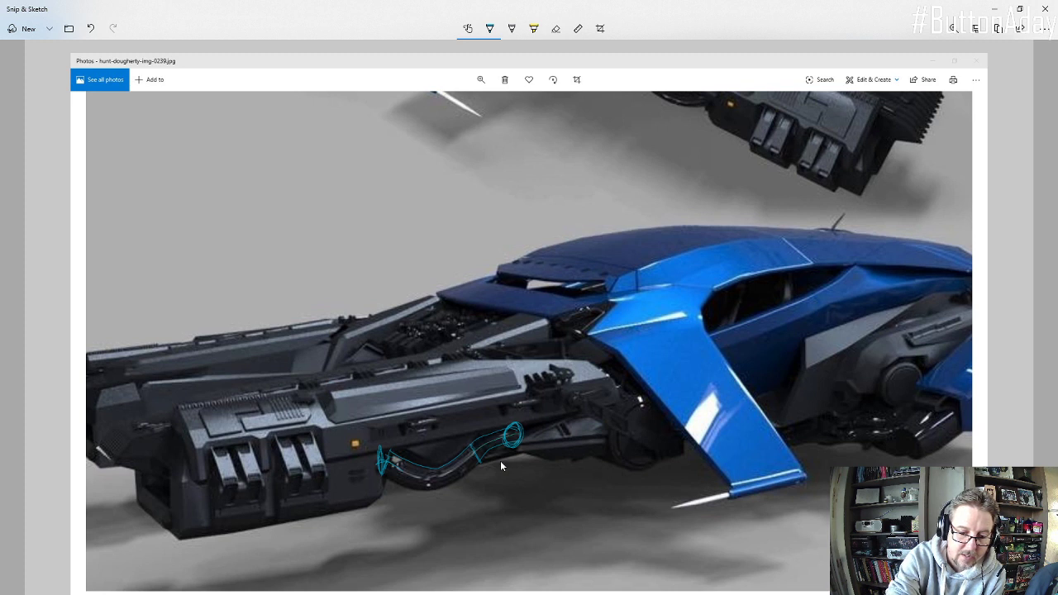
{"action": "left_click_drag", "start_coordinate": [433, 479], "coordinate": [459, 469]}
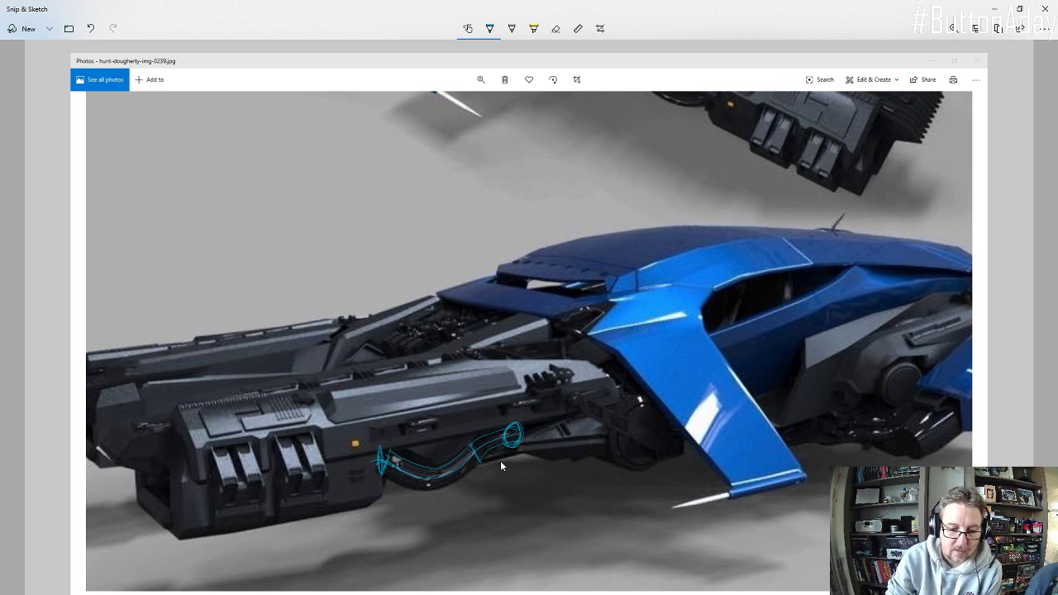
Step: Change the pen colour to dark green and hatch the area between the hose and the engine's underside
{"action": "left_click", "coordinate": [489, 28]}
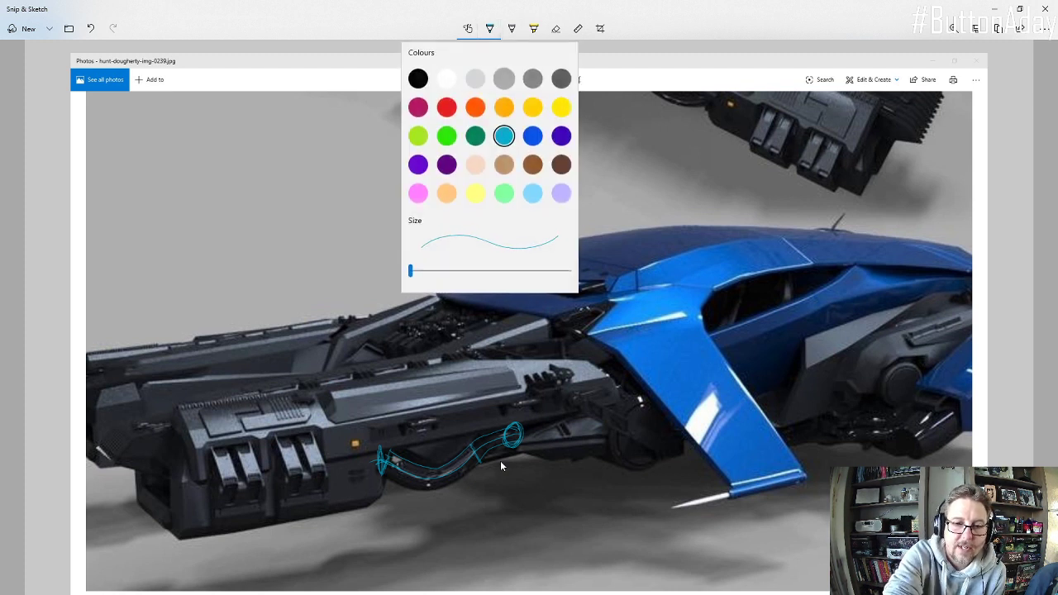
{"action": "left_click", "coordinate": [475, 135]}
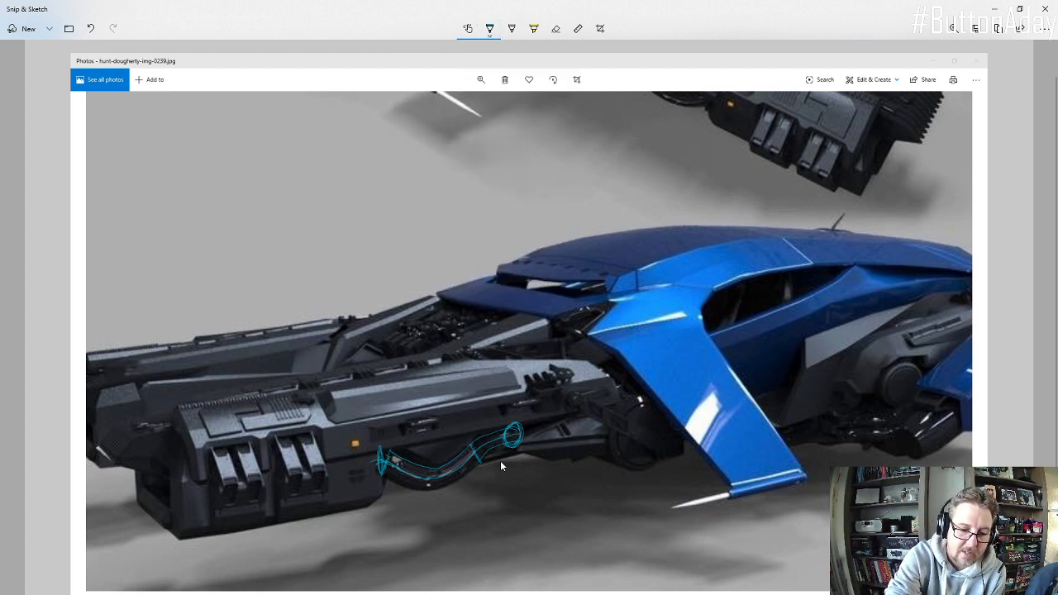
{"action": "left_click_drag", "start_coordinate": [423, 455], "coordinate": [453, 444]}
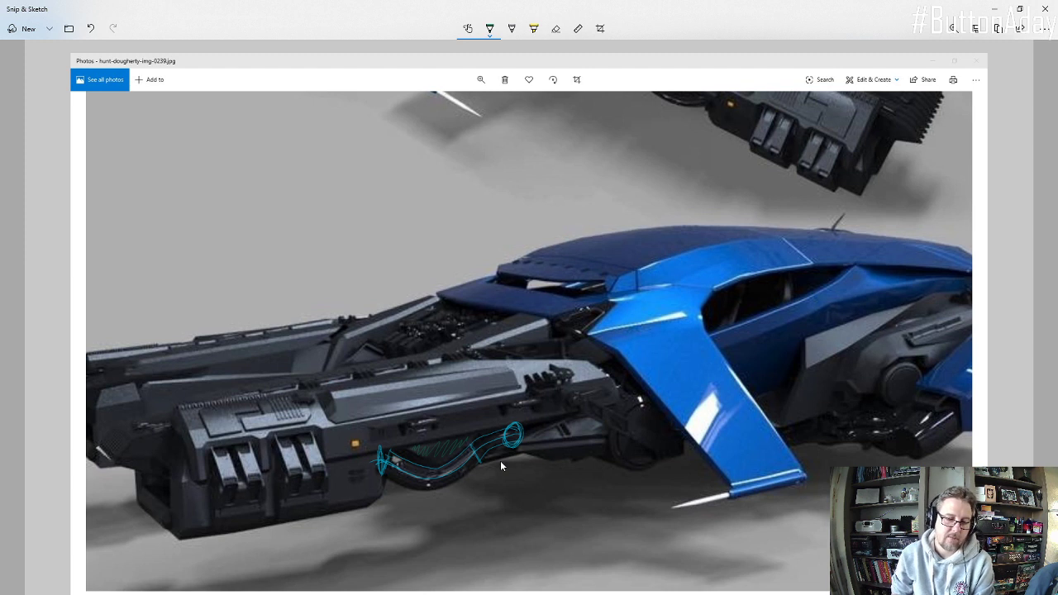
Step: Mark the area above the hose and circle the round part beside the blue wing in green, and return to Fusion 360
{"action": "mouse_move", "coordinate": [421, 446]}
{"action": "left_mouse_down"}
{"action": "mouse_move", "coordinate": [465, 434]}
{"action": "mouse_move", "coordinate": [455, 438]}
{"action": "left_mouse_up"}
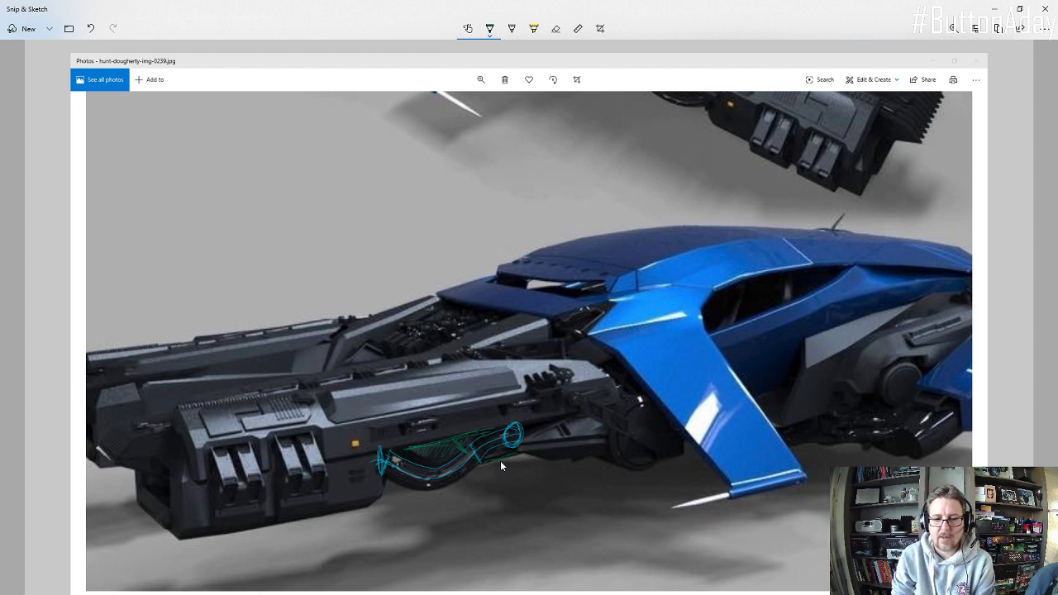
{"action": "mouse_move", "coordinate": [636, 399]}
{"action": "left_mouse_down"}
{"action": "mouse_move", "coordinate": [674, 418]}
{"action": "mouse_move", "coordinate": [647, 404]}
{"action": "left_mouse_up"}
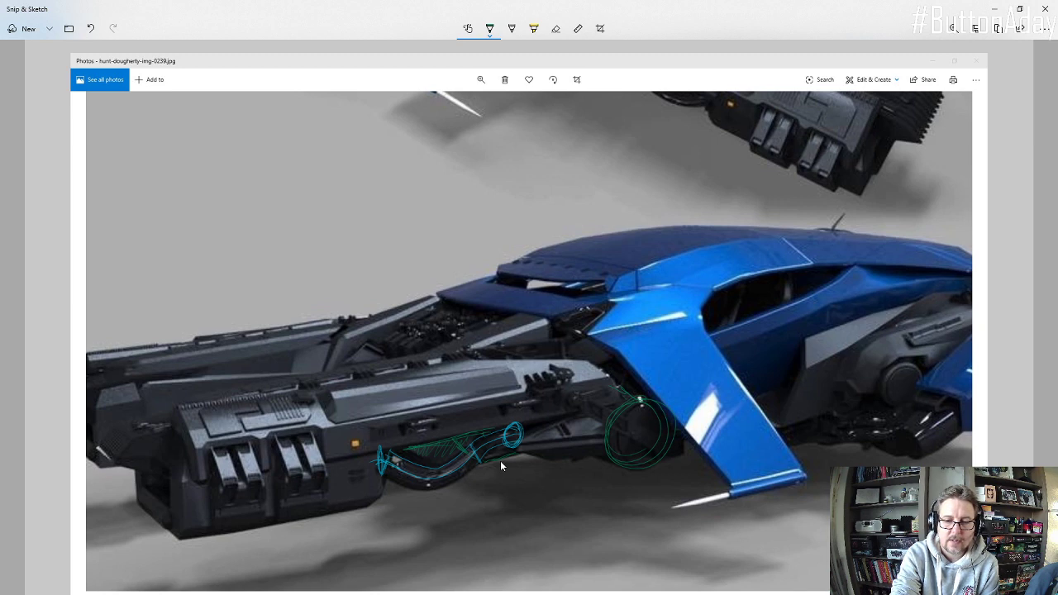
{"action": "left_click", "coordinate": [997, 13]}
{"action": "left_click", "coordinate": [995, 7]}
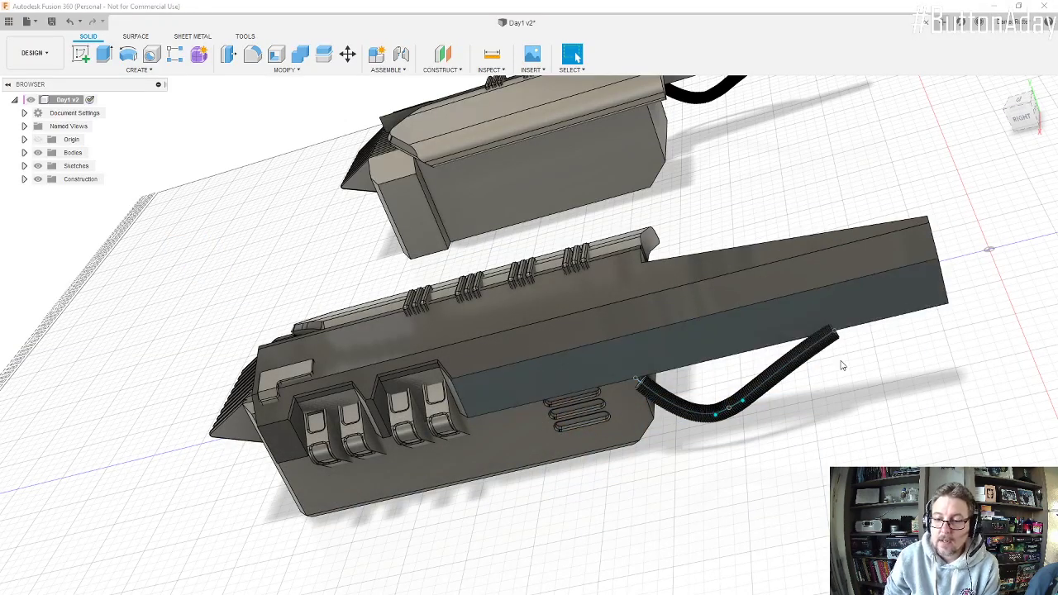
Step: Delete the curved hose path spline beneath the engine's long arm
{"action": "middle_click_drag", "start_coordinate": [827, 364], "coordinate": [785, 314], "text": "shift"}
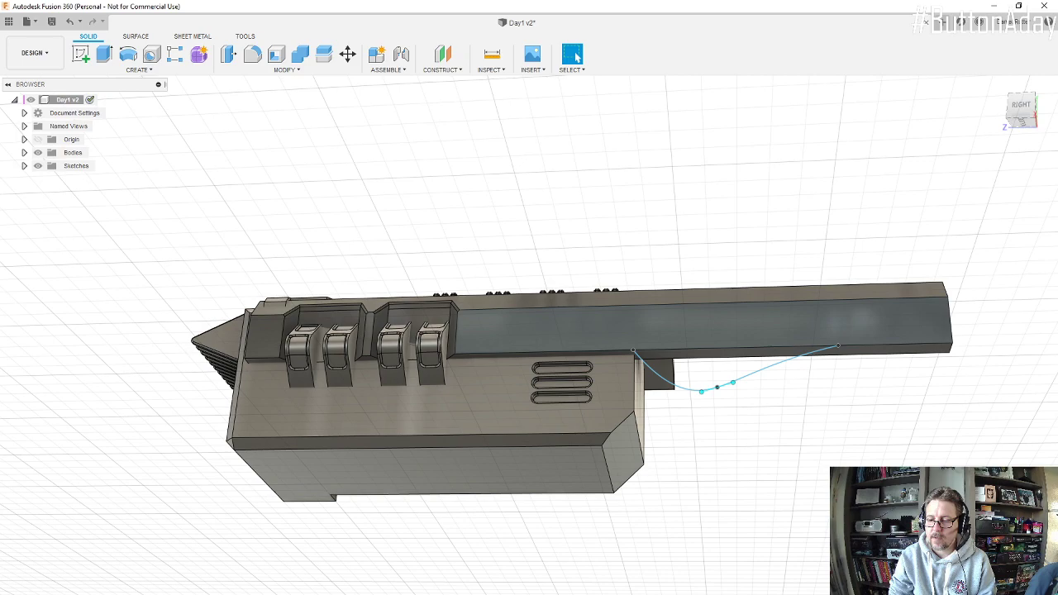
{"action": "key", "text": "Delete"}
Step: Start a new sketch on the rear face of the engine's lower block, below the long arm
{"action": "middle_click_drag", "start_coordinate": [669, 398], "coordinate": [630, 364], "text": "shift"}
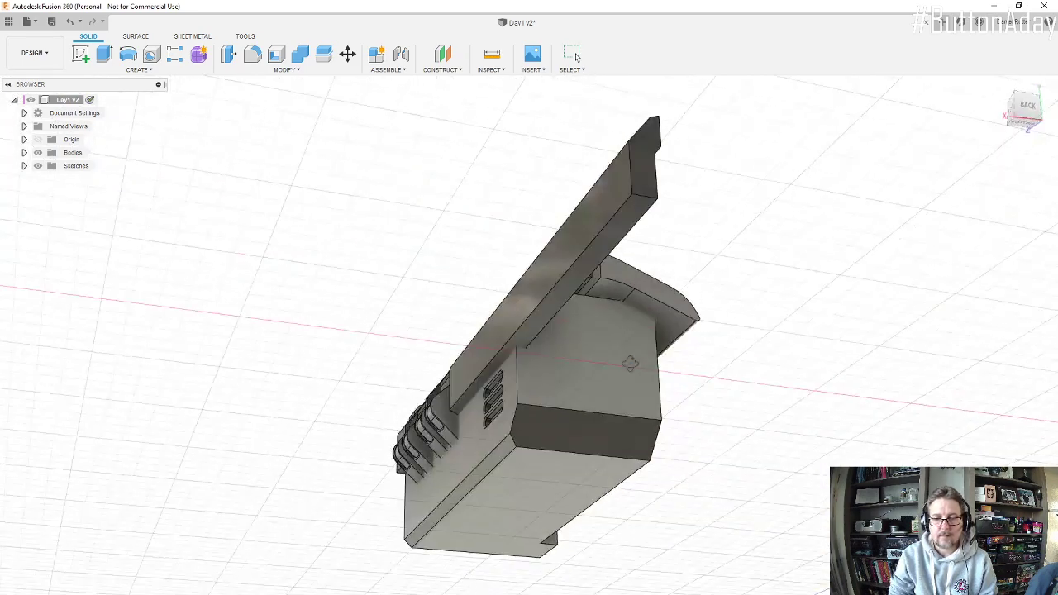
{"action": "scroll", "coordinate": [538, 389], "scroll_direction": "up", "scroll_amount": 5}
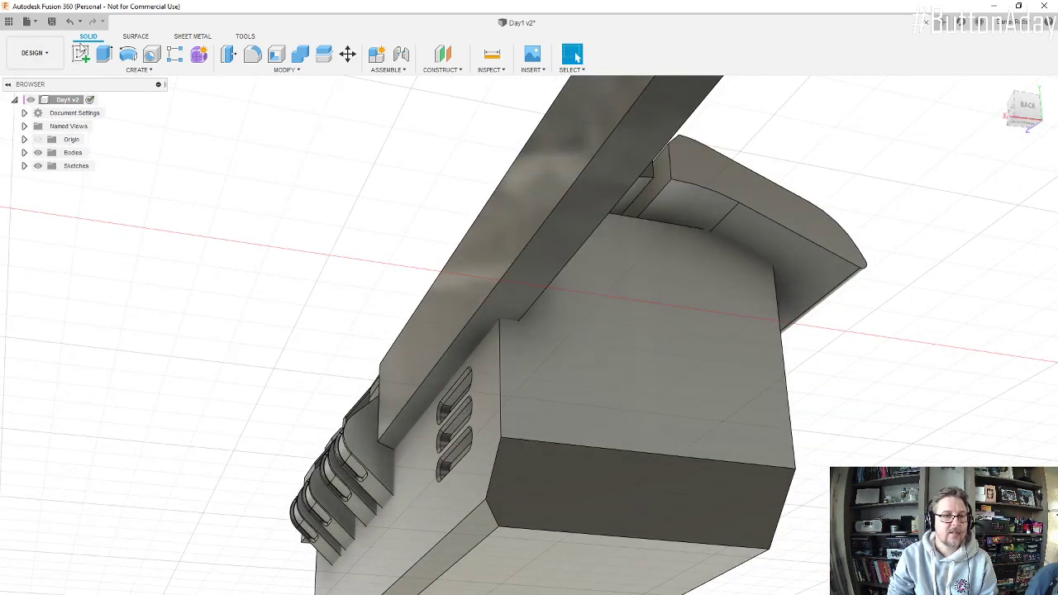
{"action": "left_click", "coordinate": [82, 54]}
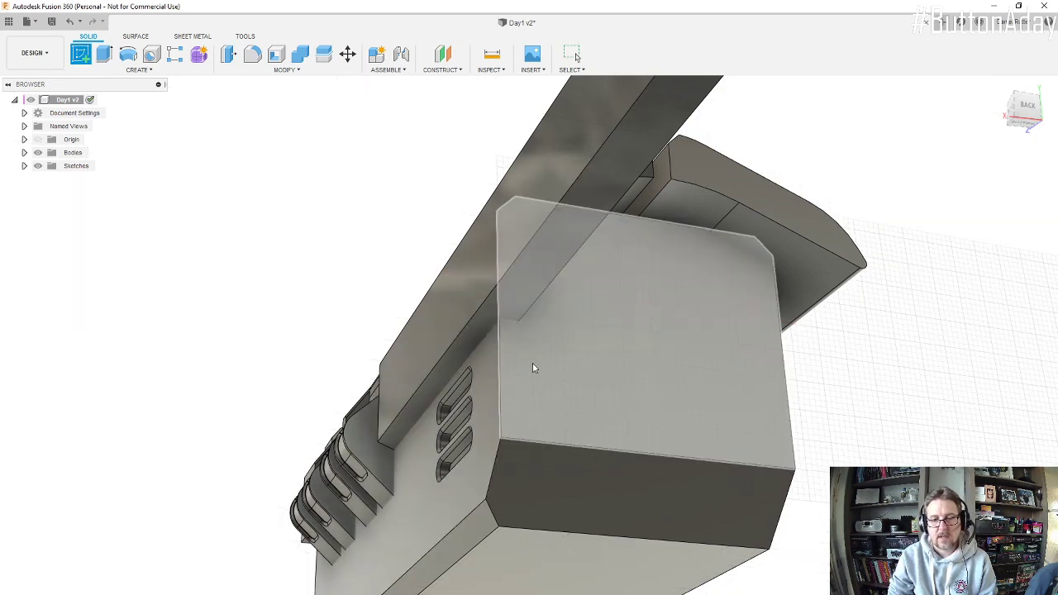
{"action": "left_click", "coordinate": [532, 348]}
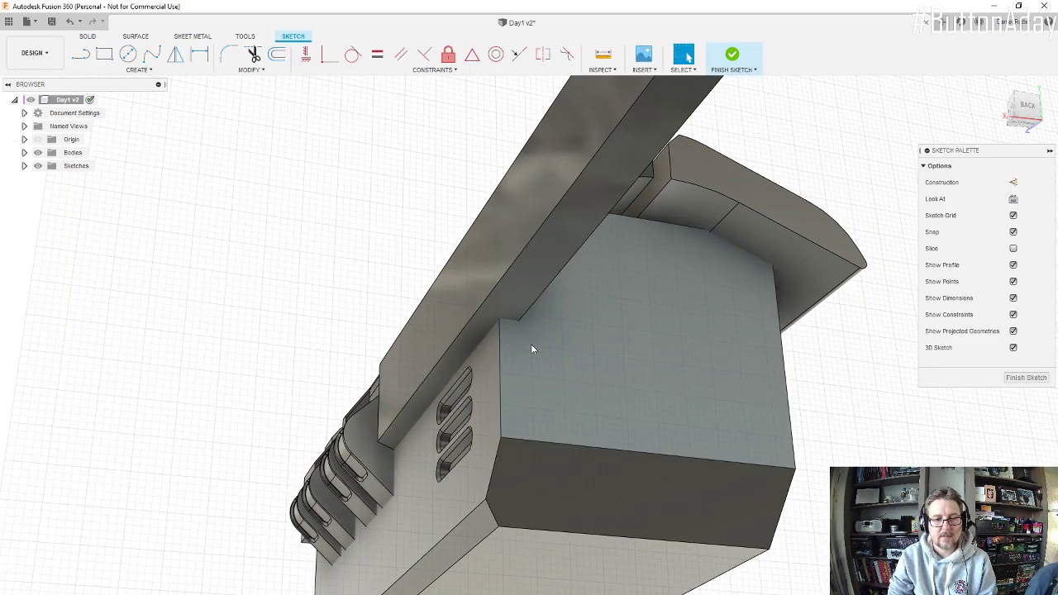
Step: Sketch a circle just below the arm near the rear face's side edge and set its diameter to 90 mm
{"action": "left_click", "coordinate": [128, 54]}
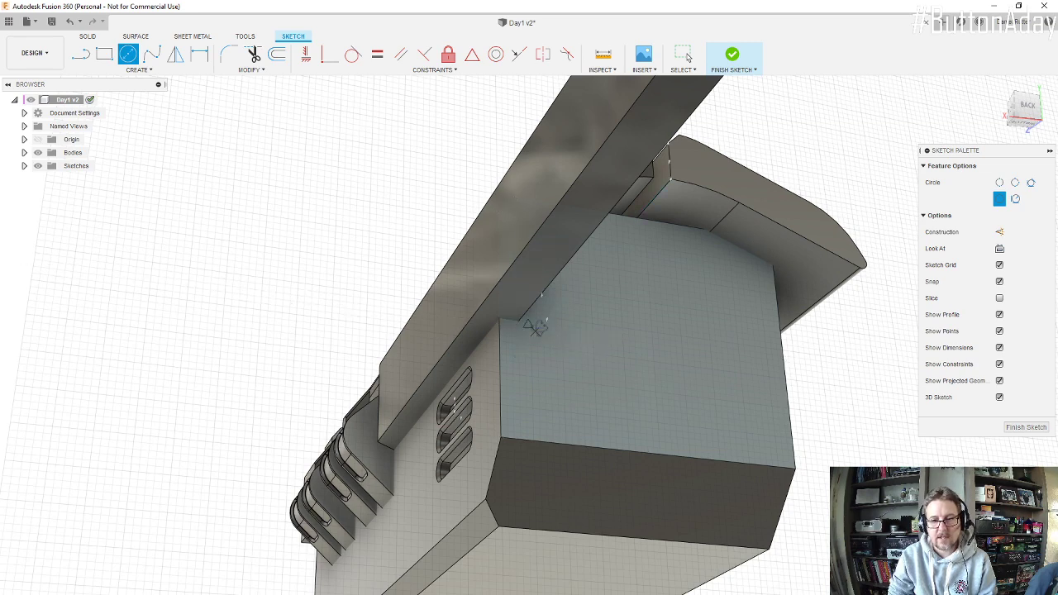
{"action": "mouse_move", "coordinate": [538, 328]}
{"action": "middle_mouse_down", "text": "shift"}
{"action": "mouse_move", "coordinate": [524, 318]}
{"action": "mouse_move", "coordinate": [585, 345]}
{"action": "mouse_move", "coordinate": [557, 326]}
{"action": "mouse_move", "coordinate": [562, 333]}
{"action": "middle_mouse_up", "text": "shift"}
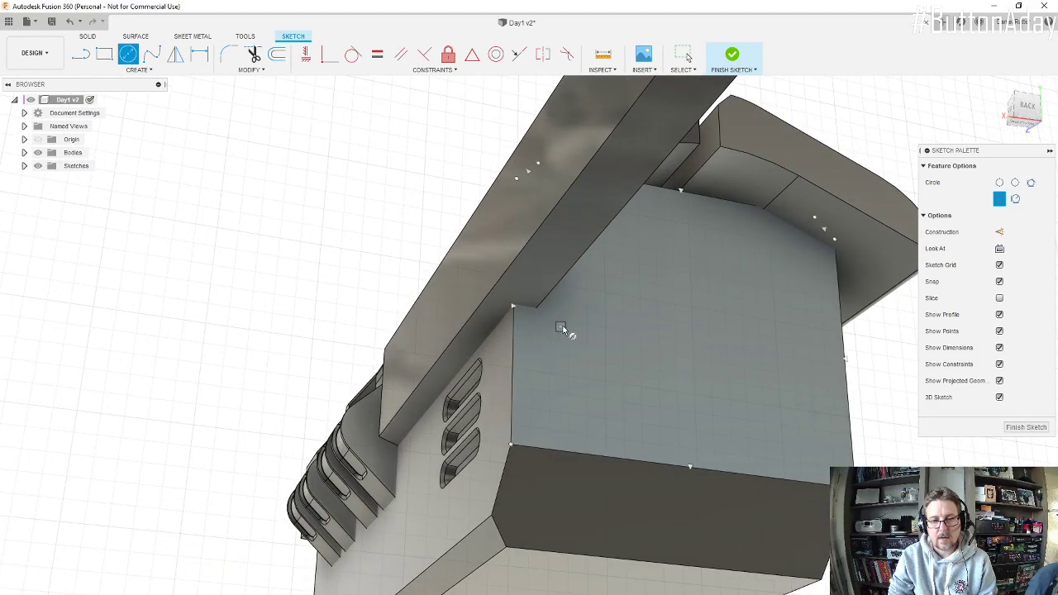
{"action": "left_click", "coordinate": [561, 327]}
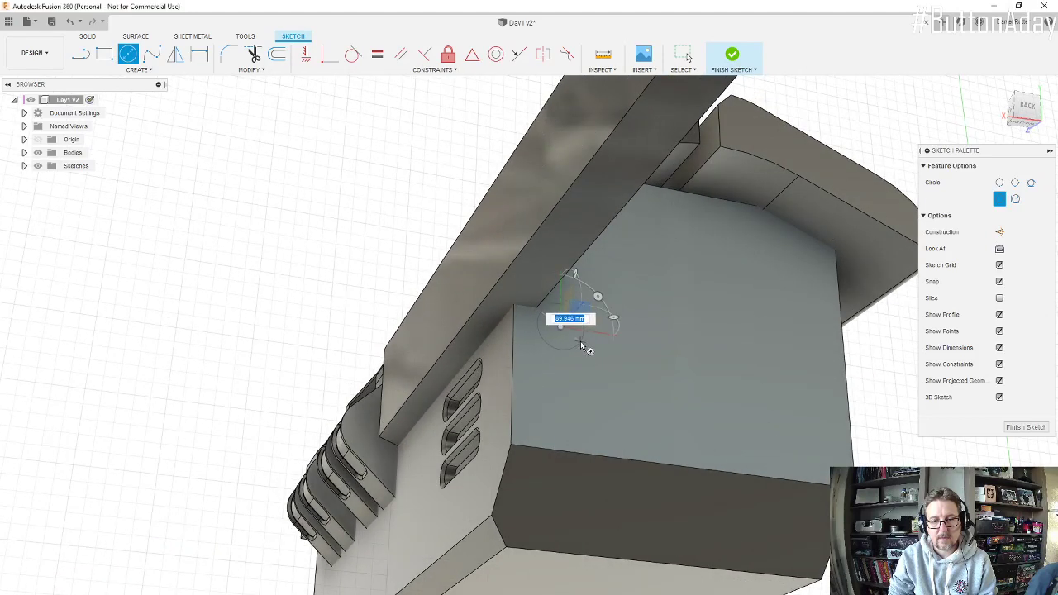
{"action": "left_click", "coordinate": [583, 347]}
{"action": "key", "text": "d"}
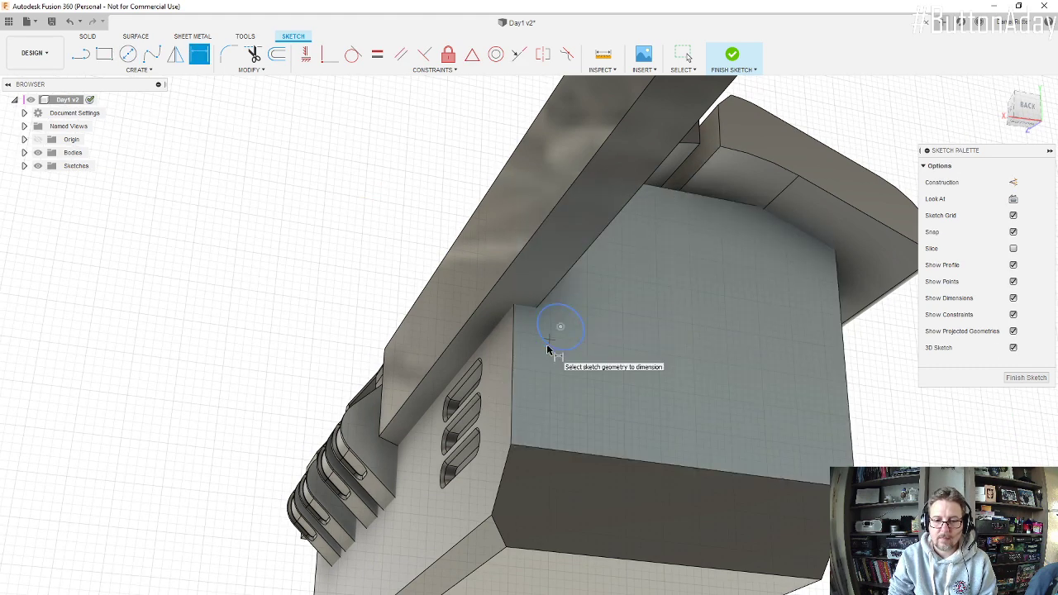
{"action": "left_click", "coordinate": [549, 344]}
{"action": "left_click", "coordinate": [554, 342]}
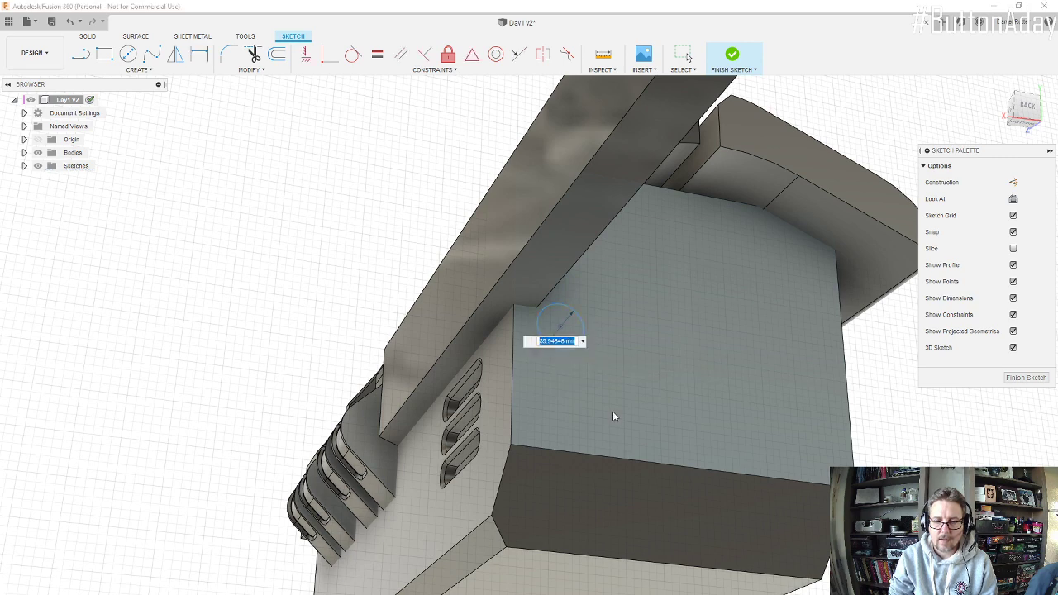
{"action": "type", "text": "10"}
{"action": "key", "text": "Return"}
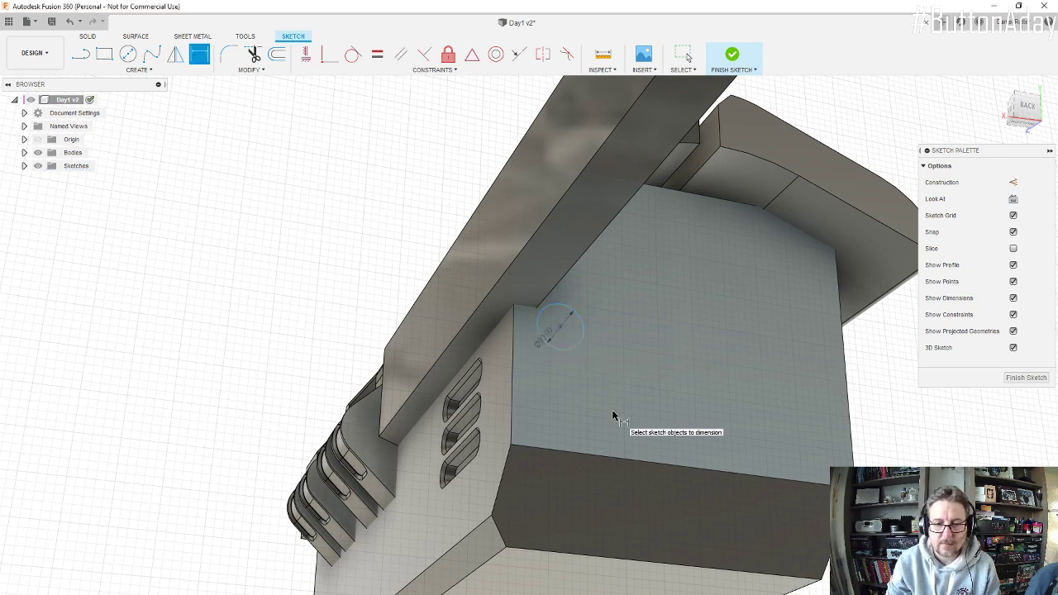
Step: Try to dimension the circle's centre from the rear face's side edge
{"action": "scroll", "coordinate": [559, 330], "scroll_direction": "up", "scroll_amount": 5}
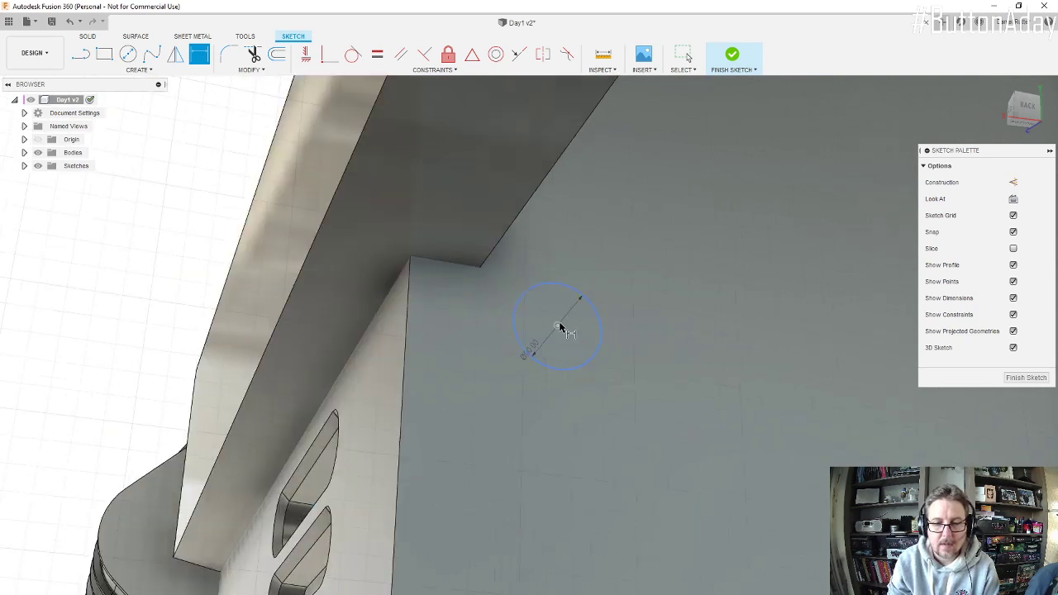
{"action": "left_click", "coordinate": [408, 309]}
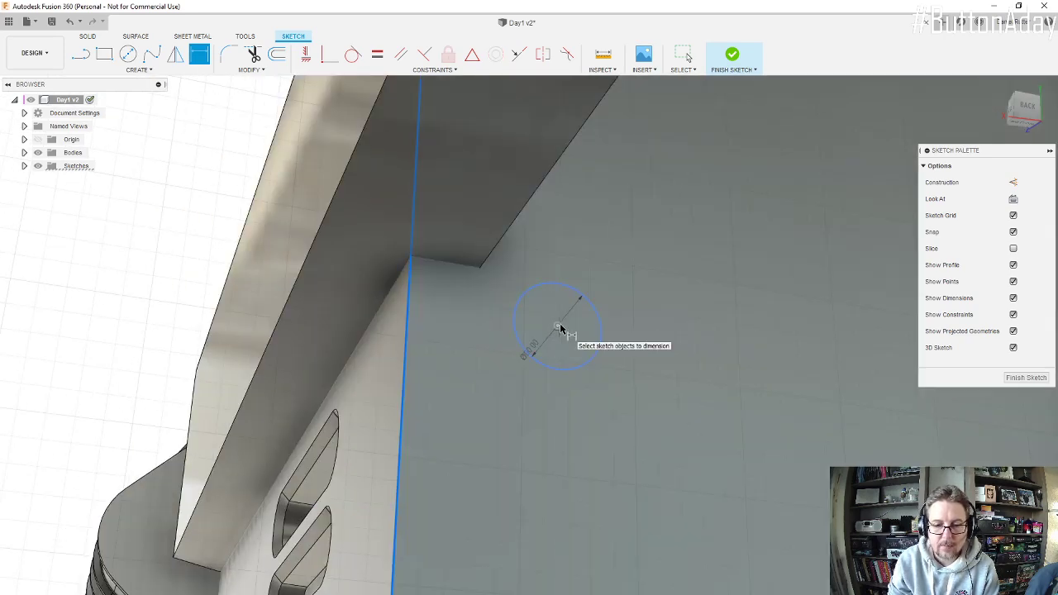
{"action": "left_click", "coordinate": [559, 328]}
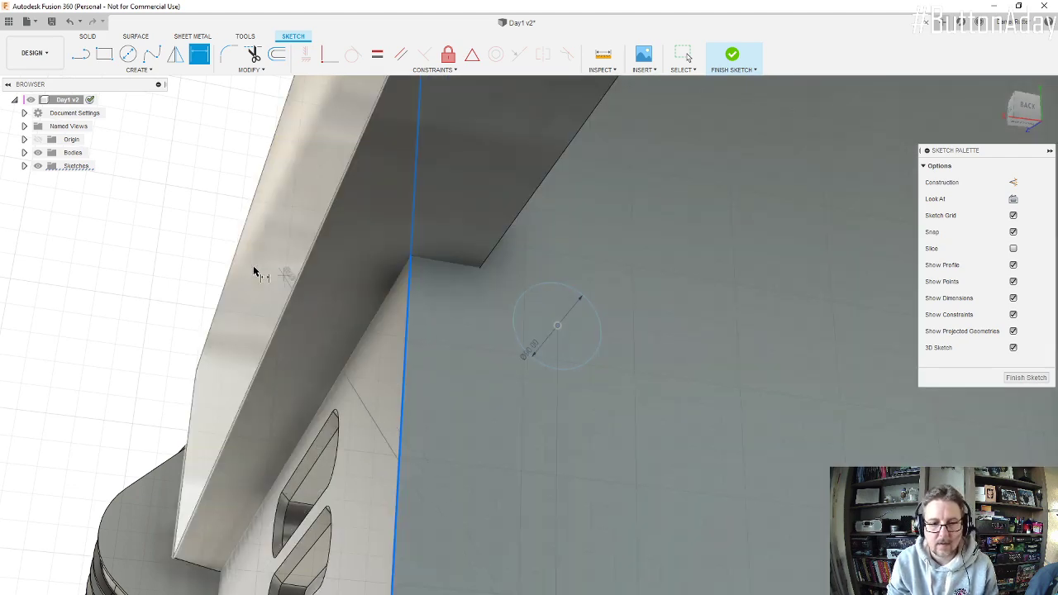
{"action": "mouse_move", "coordinate": [79, 252]}
{"action": "middle_mouse_down", "text": "shift"}
{"action": "mouse_move", "coordinate": [179, 269]}
{"action": "mouse_move", "coordinate": [182, 295]}
{"action": "mouse_move", "coordinate": [244, 351]}
{"action": "middle_mouse_up", "text": "shift"}
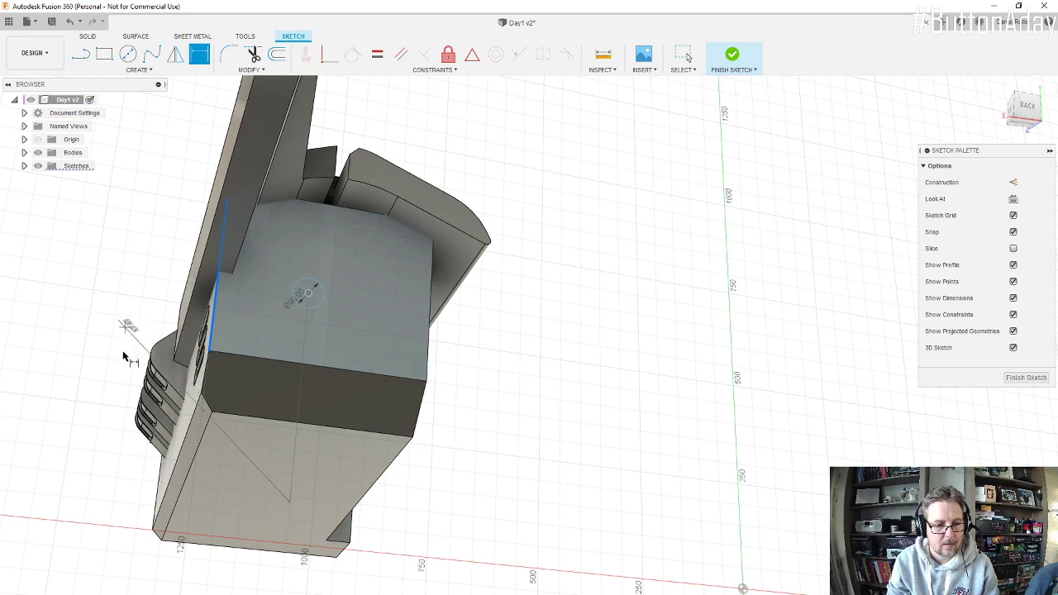
{"action": "mouse_move", "coordinate": [148, 307]}
{"action": "middle_mouse_down", "text": "shift"}
{"action": "mouse_move", "coordinate": [185, 361]}
{"action": "mouse_move", "coordinate": [229, 345]}
{"action": "mouse_move", "coordinate": [219, 333]}
{"action": "mouse_move", "coordinate": [248, 308]}
{"action": "mouse_move", "coordinate": [255, 345]}
{"action": "mouse_move", "coordinate": [296, 336]}
{"action": "middle_mouse_up", "text": "shift"}
{"action": "scroll", "coordinate": [255, 344], "scroll_direction": "down", "scroll_amount": 5}
{"action": "key", "text": "d"}
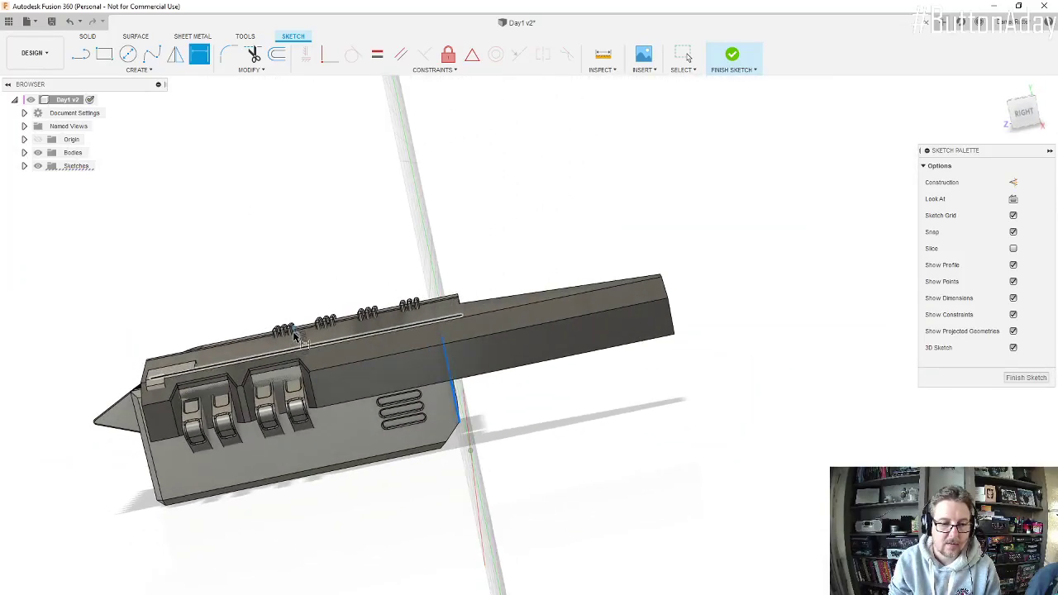
{"action": "scroll", "coordinate": [301, 338], "scroll_direction": "up", "scroll_amount": 5}
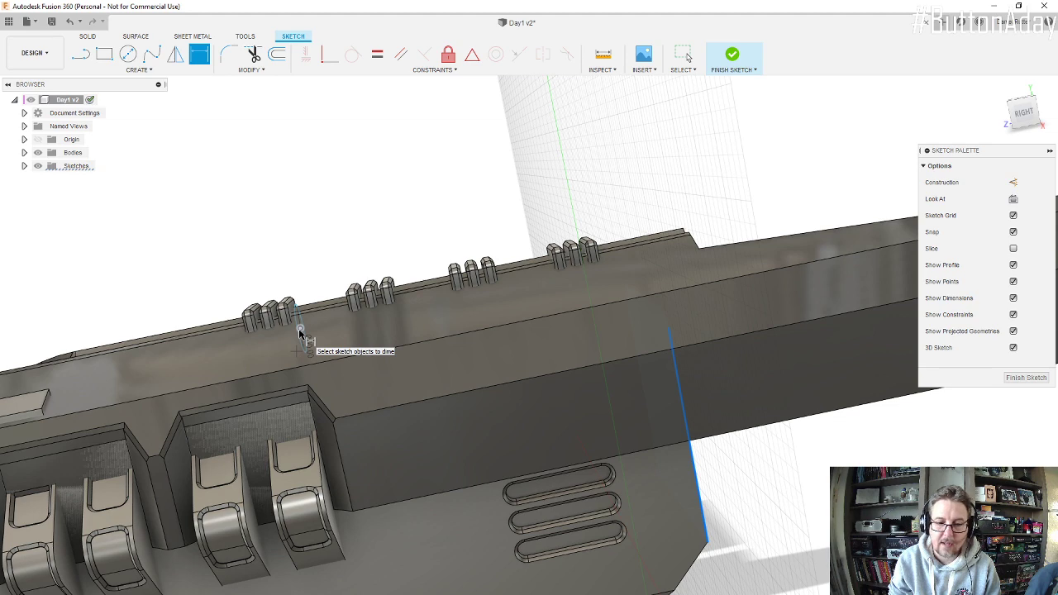
{"action": "scroll", "coordinate": [300, 331], "scroll_direction": "down", "scroll_amount": 5}
{"action": "key", "text": "Escape"}
{"action": "mouse_move", "coordinate": [347, 324]}
{"action": "middle_mouse_down", "text": "shift"}
{"action": "mouse_move", "coordinate": [321, 323]}
{"action": "mouse_move", "coordinate": [334, 334]}
{"action": "middle_mouse_up", "text": "shift"}
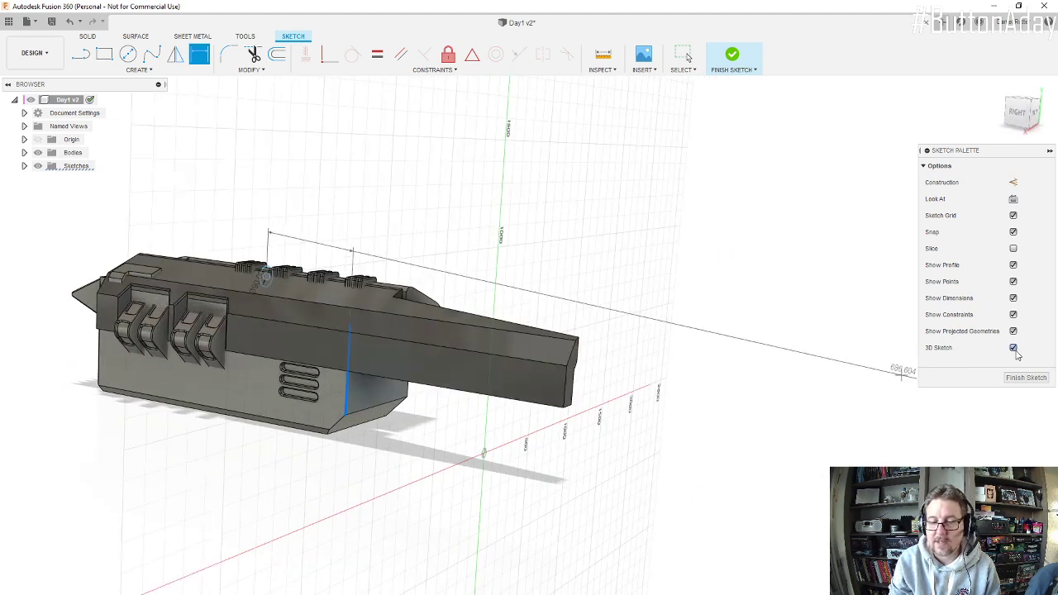
{"action": "key", "text": "Escape"}
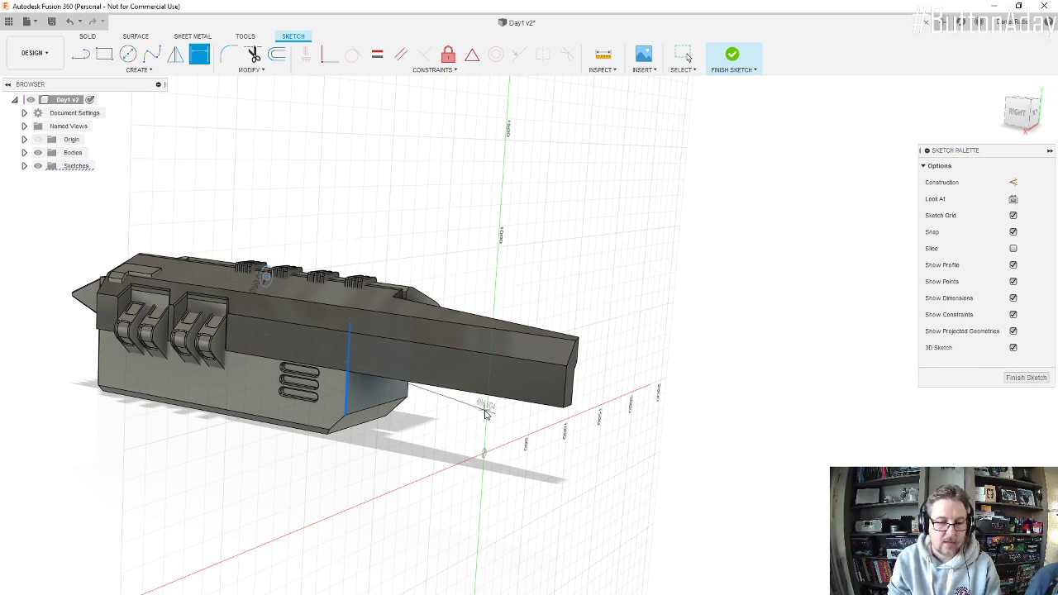
Step: Abandon the position dimension and delete the misplaced circle from the sketch
{"action": "key", "text": "Escape"}
{"action": "mouse_move", "coordinate": [189, 194]}
{"action": "left_mouse_down"}
{"action": "mouse_move", "coordinate": [231, 245]}
{"action": "mouse_move", "coordinate": [345, 334]}
{"action": "left_mouse_up"}
{"action": "key", "text": "Delete"}
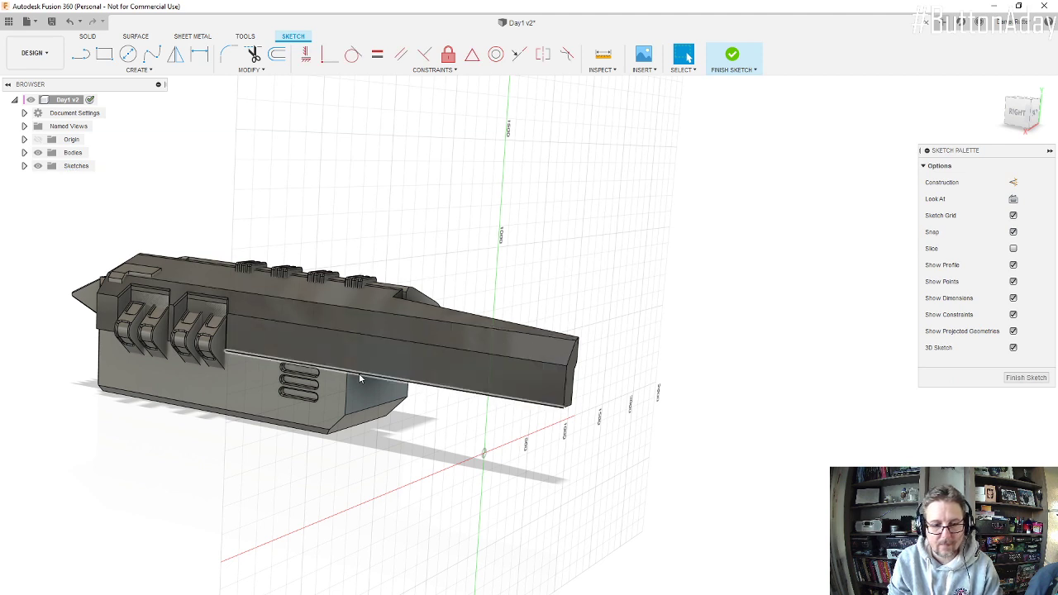
Step: Turn off 3D Sketch and draw a 90 mm diameter circle on the rear face near the arm's lower corner
{"action": "left_click", "coordinate": [129, 58]}
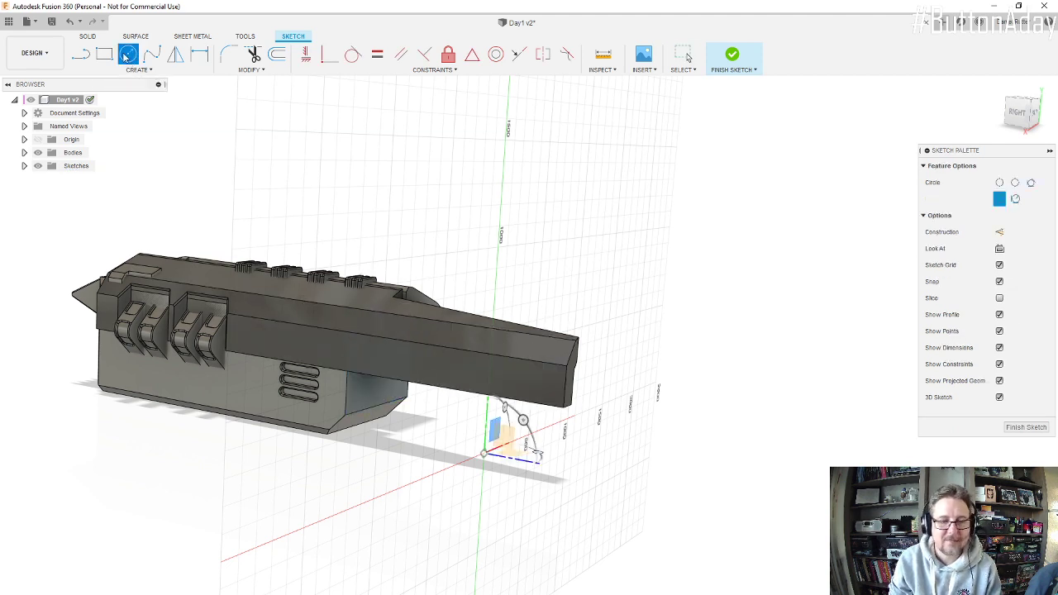
{"action": "left_click", "coordinate": [999, 397]}
{"action": "scroll", "coordinate": [360, 381], "scroll_direction": "up", "scroll_amount": 5}
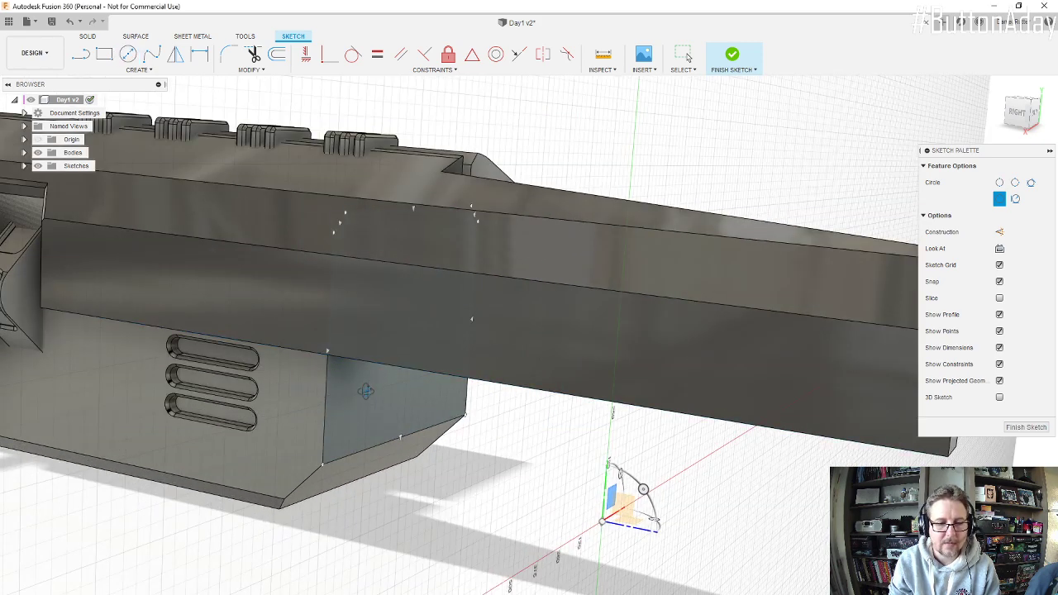
{"action": "middle_click_drag", "start_coordinate": [341, 391], "coordinate": [508, 335], "text": "shift"}
{"action": "scroll", "coordinate": [272, 269], "scroll_direction": "up", "scroll_amount": 5}
{"action": "scroll", "coordinate": [256, 254], "scroll_direction": "up", "scroll_amount": 2}
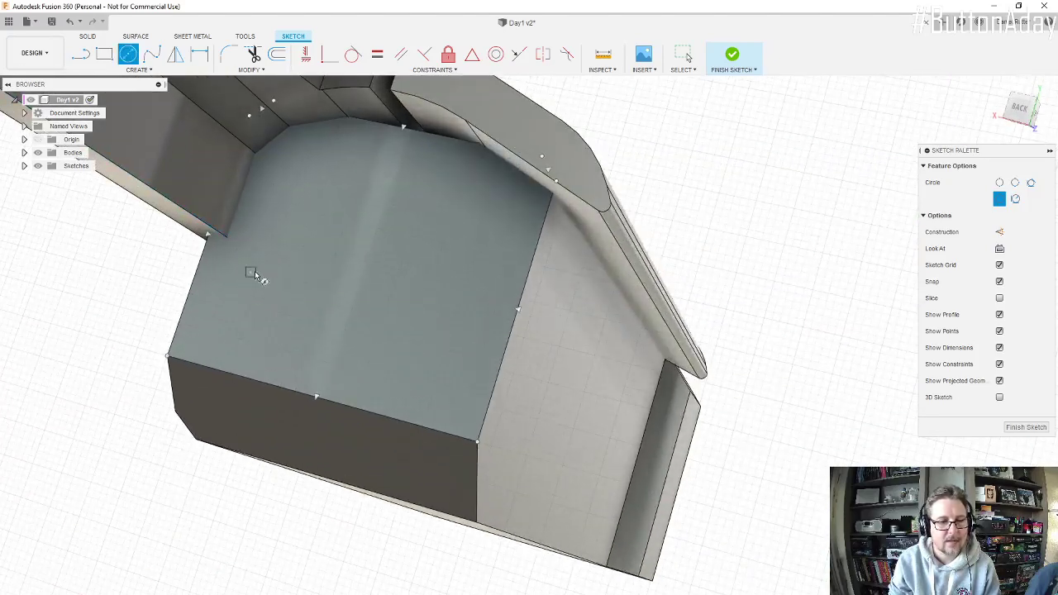
{"action": "left_click", "coordinate": [252, 252]}
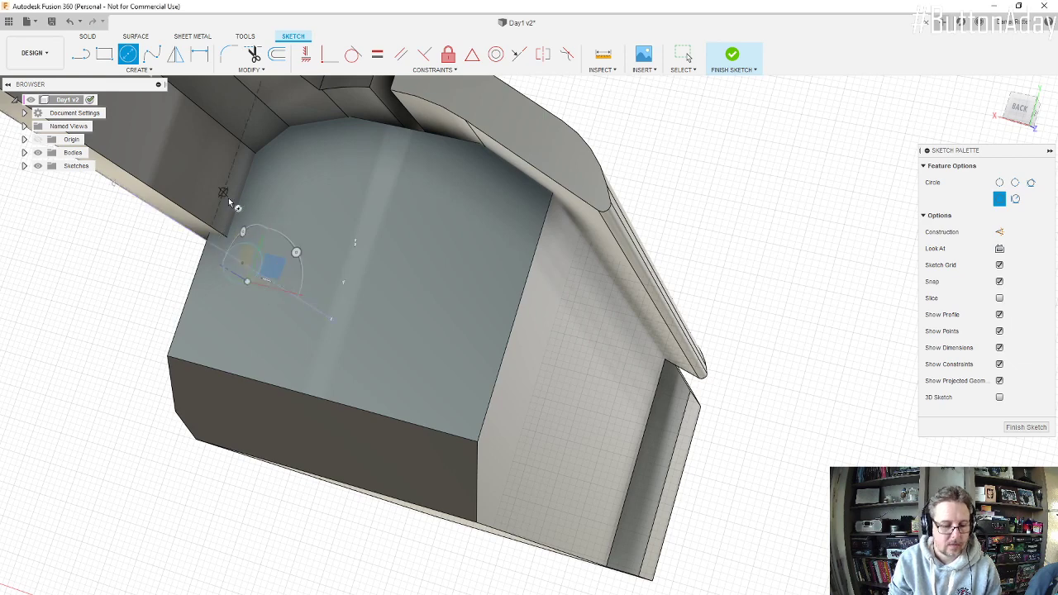
{"action": "key", "text": "d"}
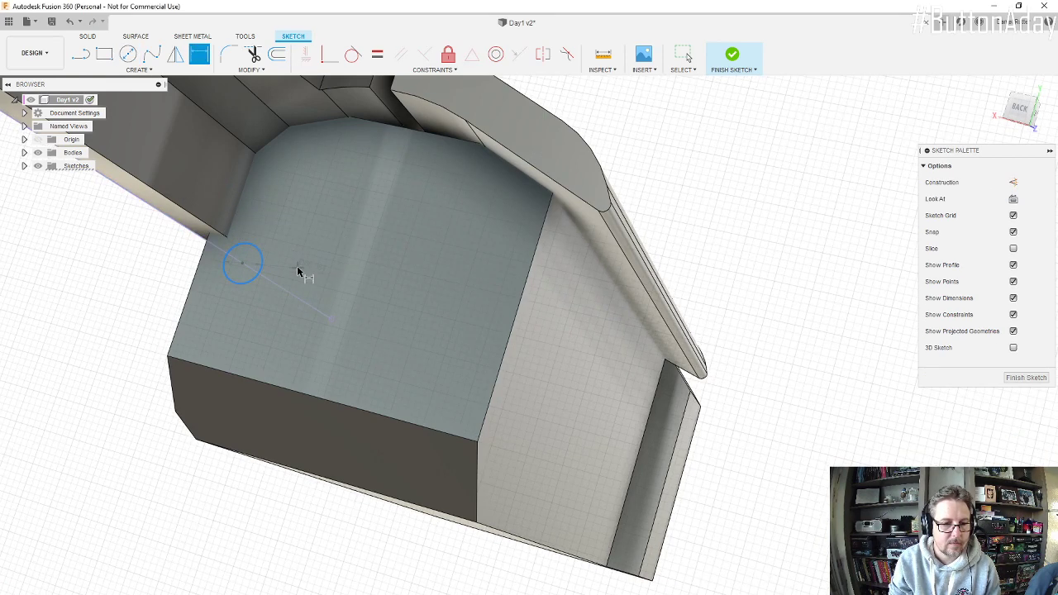
{"action": "left_click", "coordinate": [297, 270]}
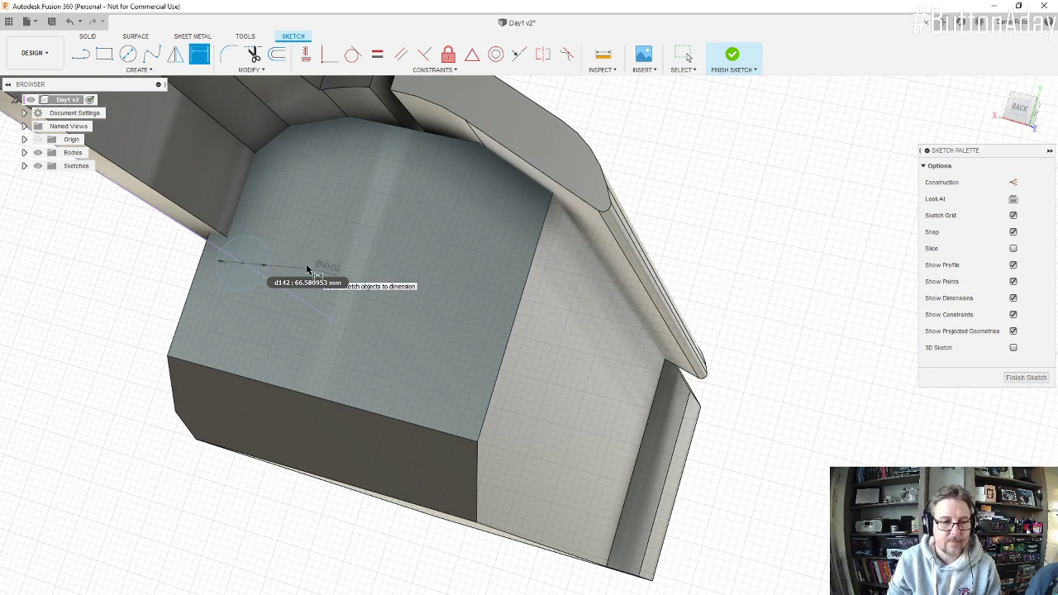
Step: Try to dimension the circle's centre from the side edge of the engine's rear face
{"action": "left_click", "coordinate": [197, 270]}
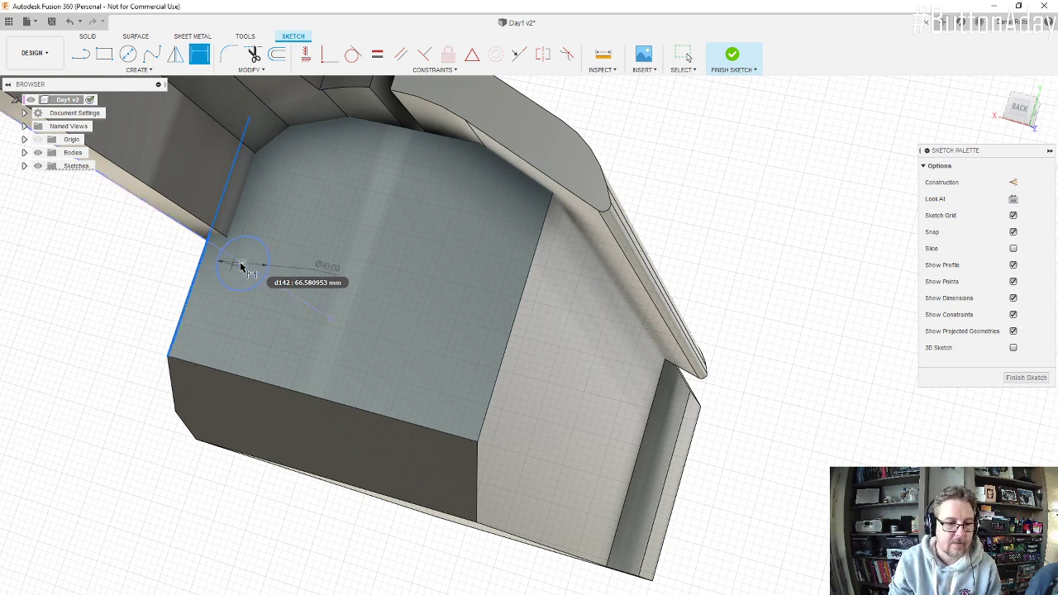
{"action": "left_click", "coordinate": [241, 265]}
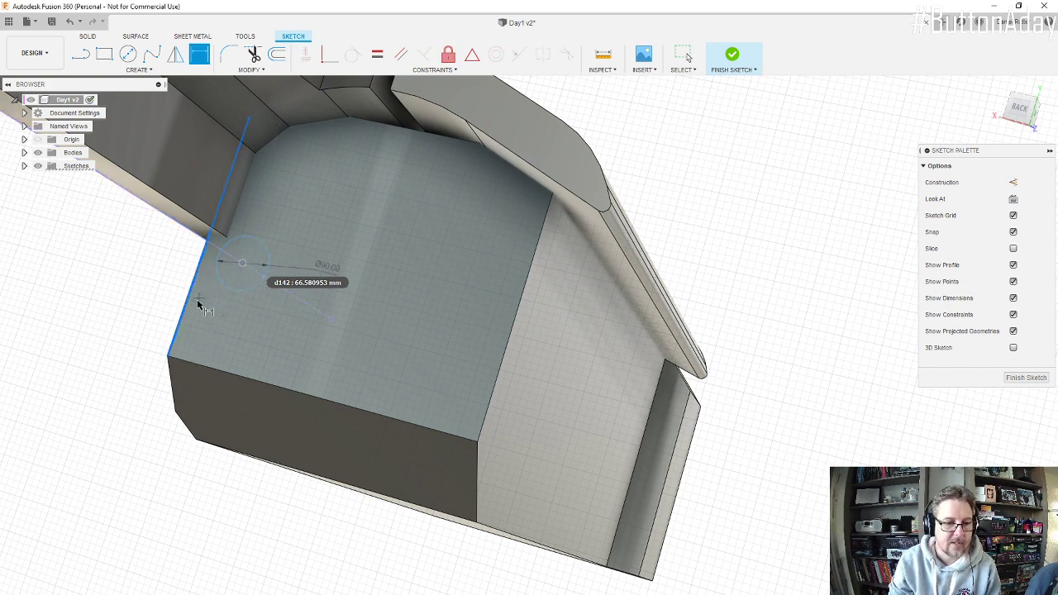
{"action": "middle_click_drag", "start_coordinate": [137, 252], "coordinate": [301, 275], "text": "shift"}
{"action": "scroll", "coordinate": [332, 357], "scroll_direction": "down", "scroll_amount": 3}
{"action": "scroll", "coordinate": [312, 488], "scroll_direction": "up", "scroll_amount": 7}
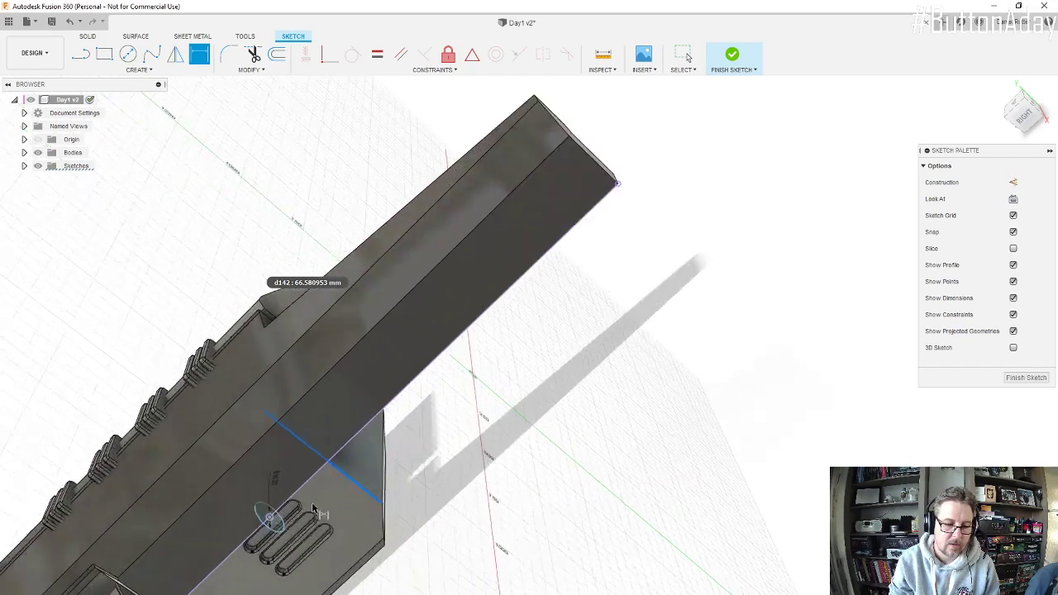
{"action": "middle_click_drag", "start_coordinate": [313, 489], "coordinate": [349, 396], "text": "shift"}
{"action": "scroll", "coordinate": [349, 397], "scroll_direction": "down", "scroll_amount": 5}
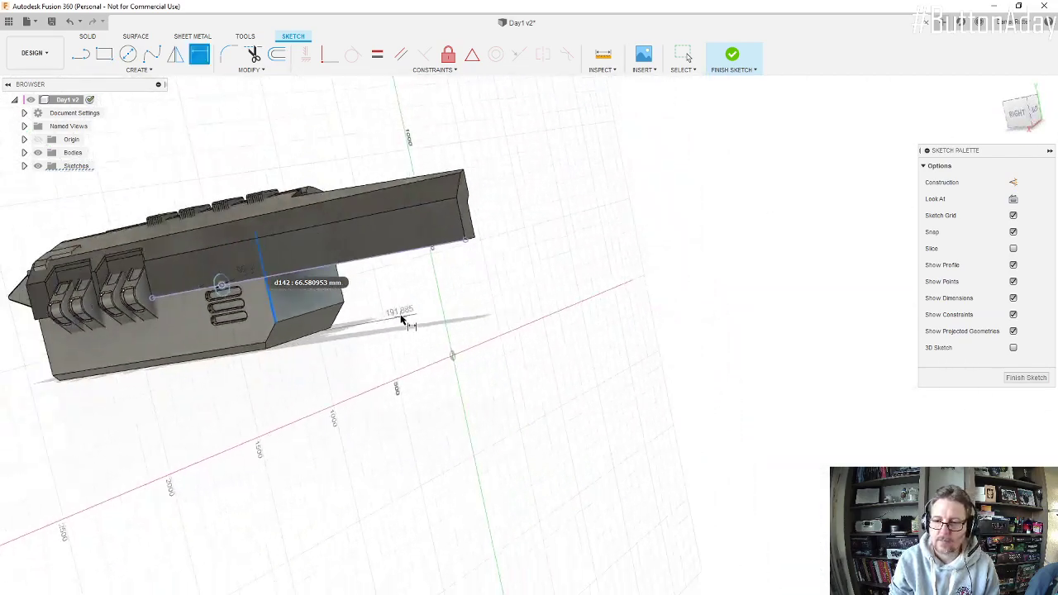
{"action": "scroll", "coordinate": [329, 307], "scroll_direction": "up", "scroll_amount": 2}
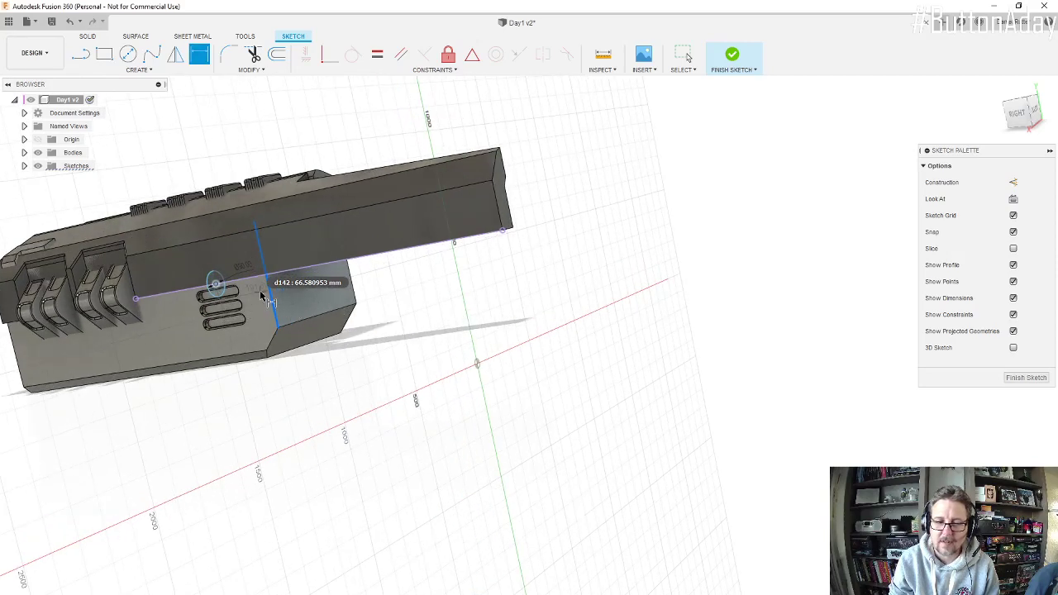
{"action": "scroll", "coordinate": [285, 314], "scroll_direction": "up", "scroll_amount": 2}
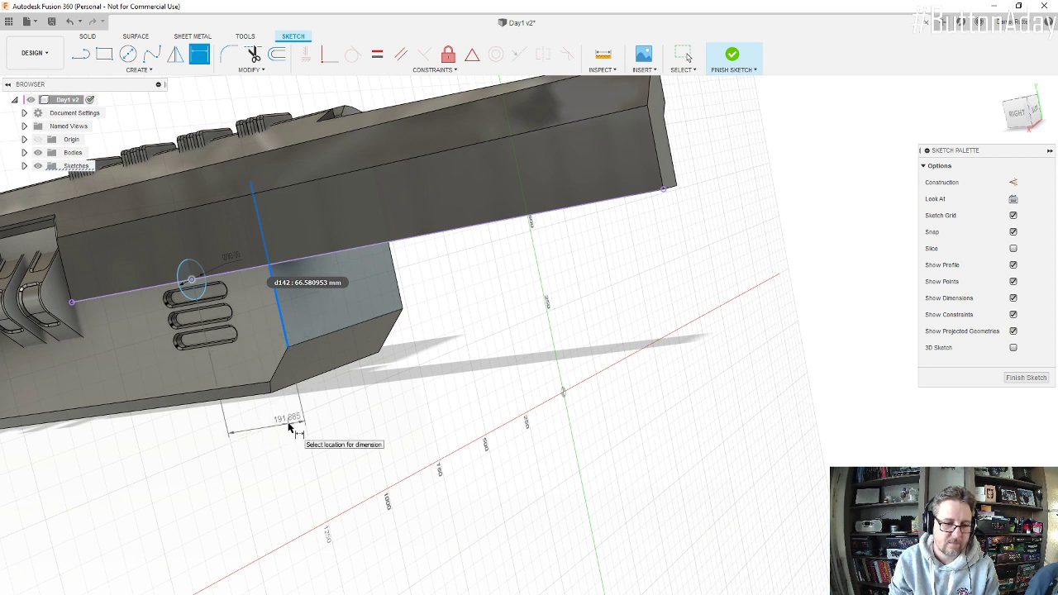
{"action": "left_click", "coordinate": [290, 427]}
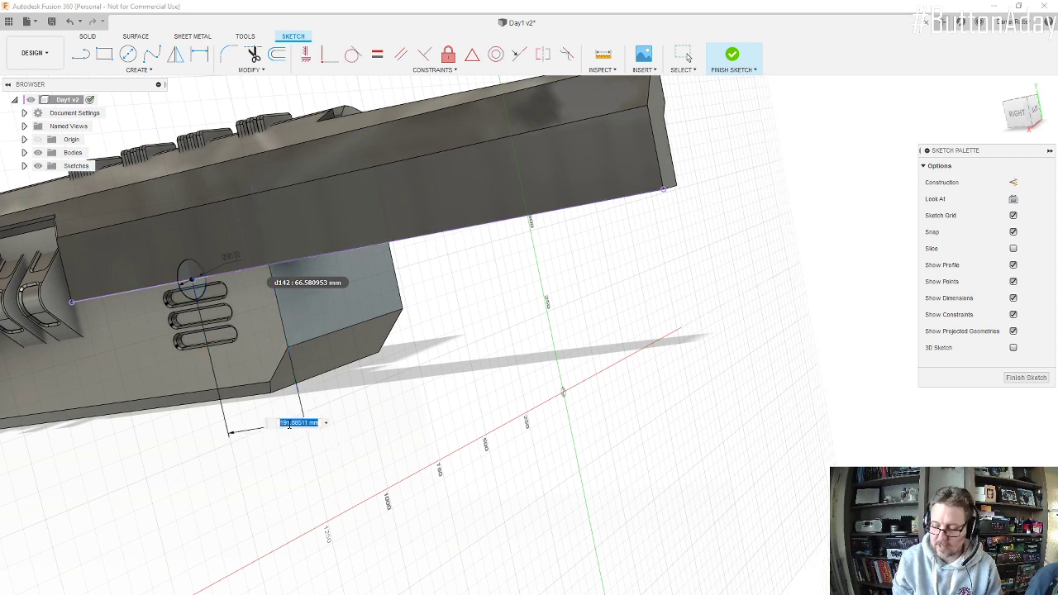
{"action": "type", "text": "6"}
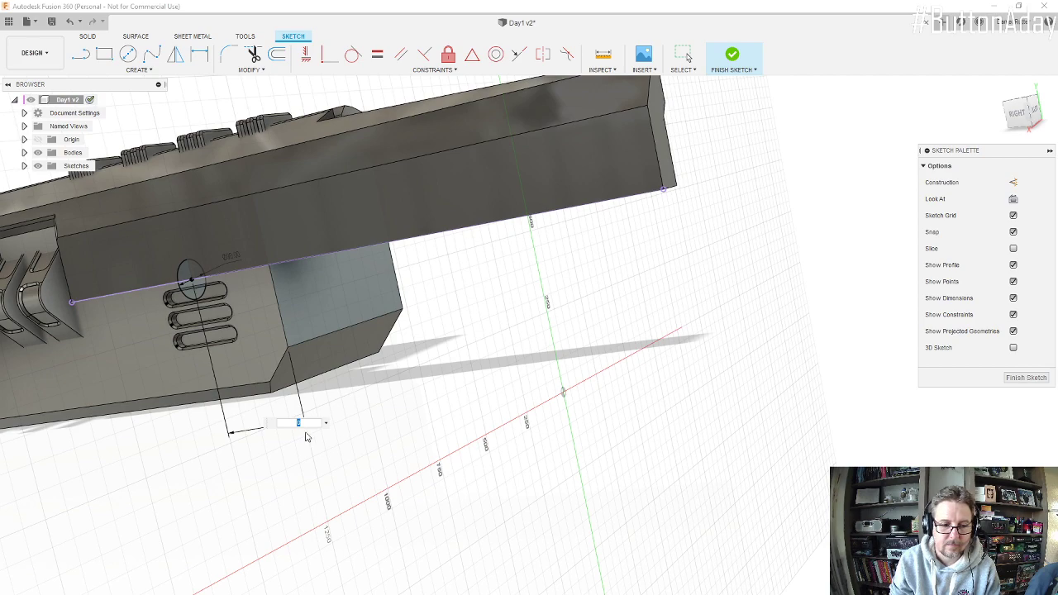
{"action": "key", "text": "Escape"}
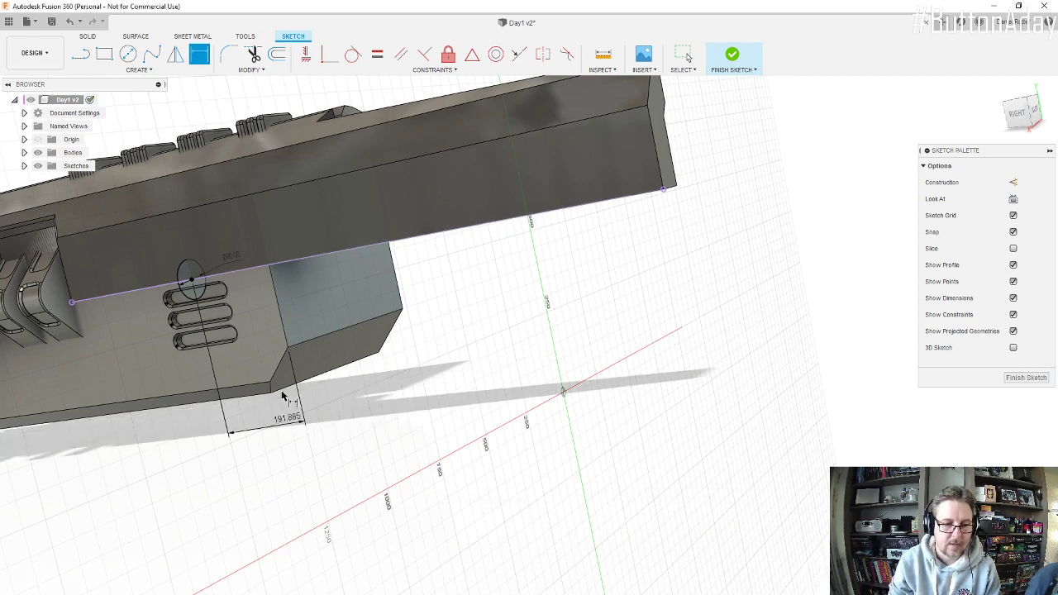
Step: Check where the circle lies relative to the rear face and finish the misplaced sketch
{"action": "middle_click_drag", "start_coordinate": [284, 395], "coordinate": [262, 300], "text": "shift"}
{"action": "key", "text": "d"}
{"action": "scroll", "coordinate": [263, 300], "scroll_direction": "down", "scroll_amount": 3}
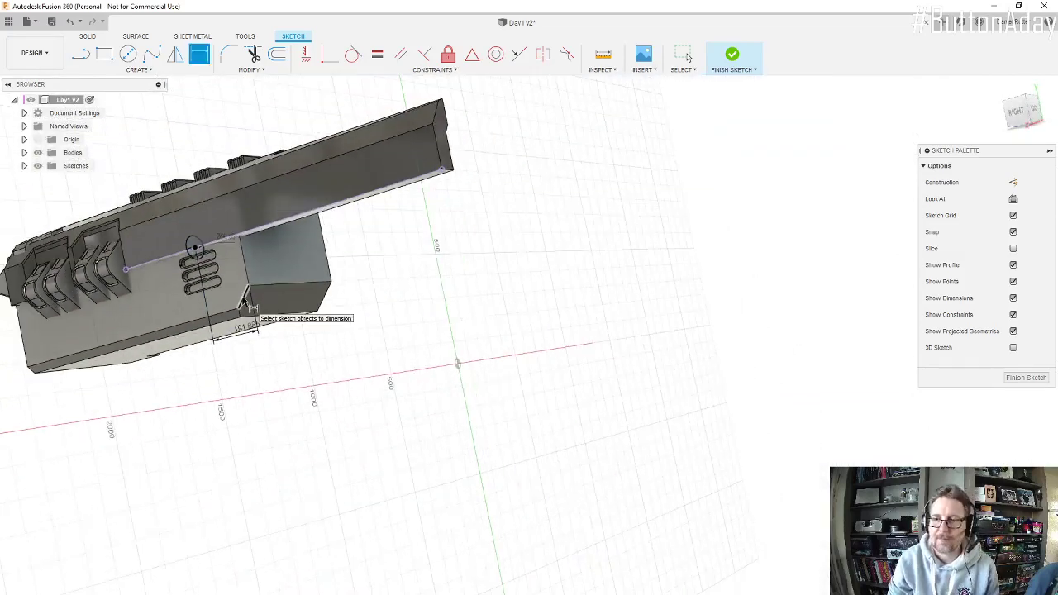
{"action": "left_click", "coordinate": [1025, 377]}
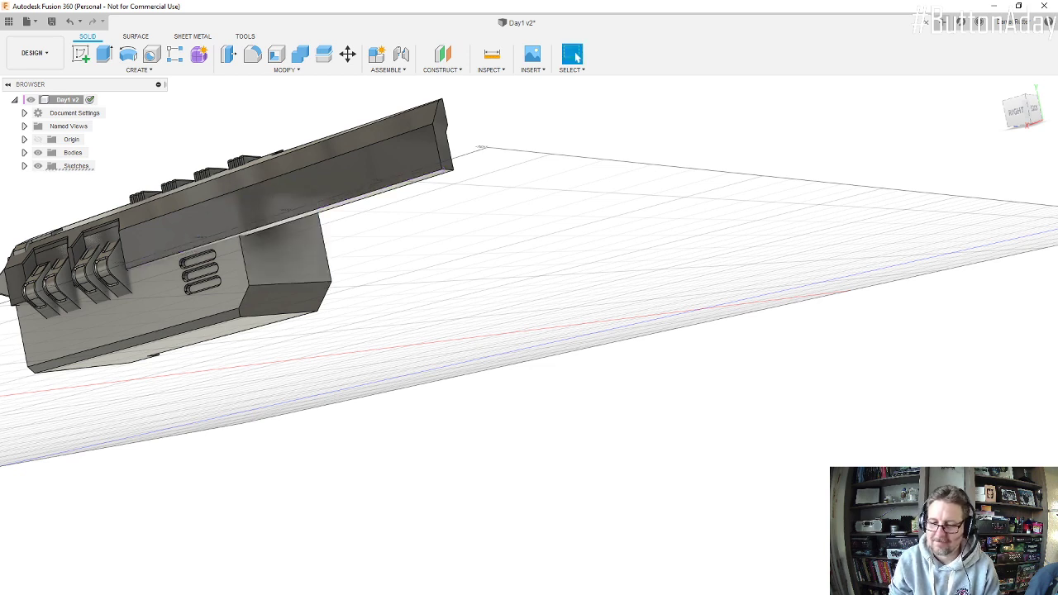
Step: Start a new sketch on the engine's rear face and draw a circle just below the arm near the side edge
{"action": "middle_click_drag", "start_coordinate": [369, 299], "coordinate": [338, 316], "text": "shift"}
{"action": "scroll", "coordinate": [283, 320], "scroll_direction": "up", "scroll_amount": 5}
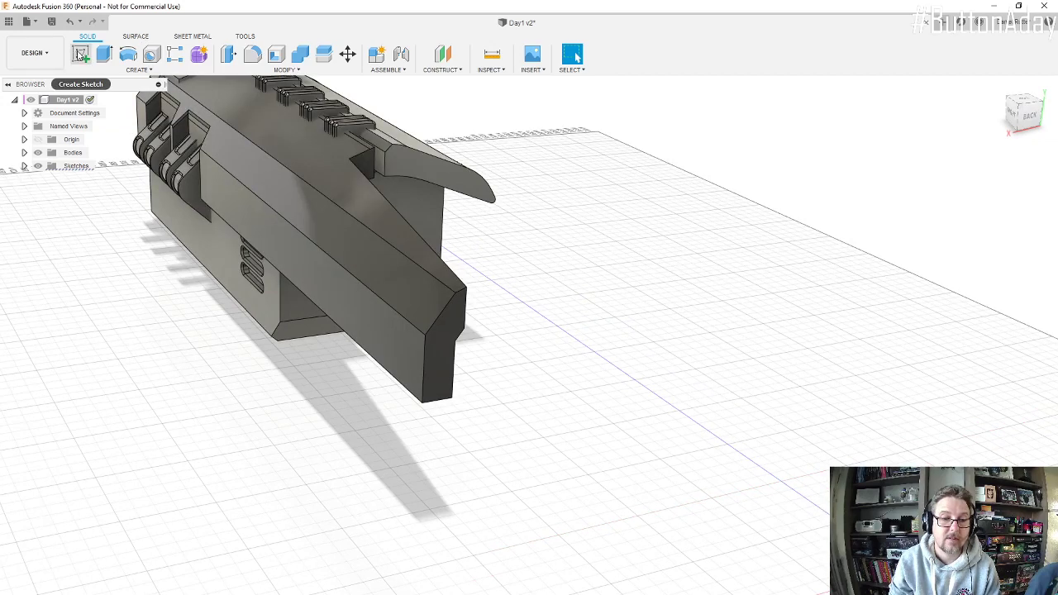
{"action": "left_click", "coordinate": [79, 54]}
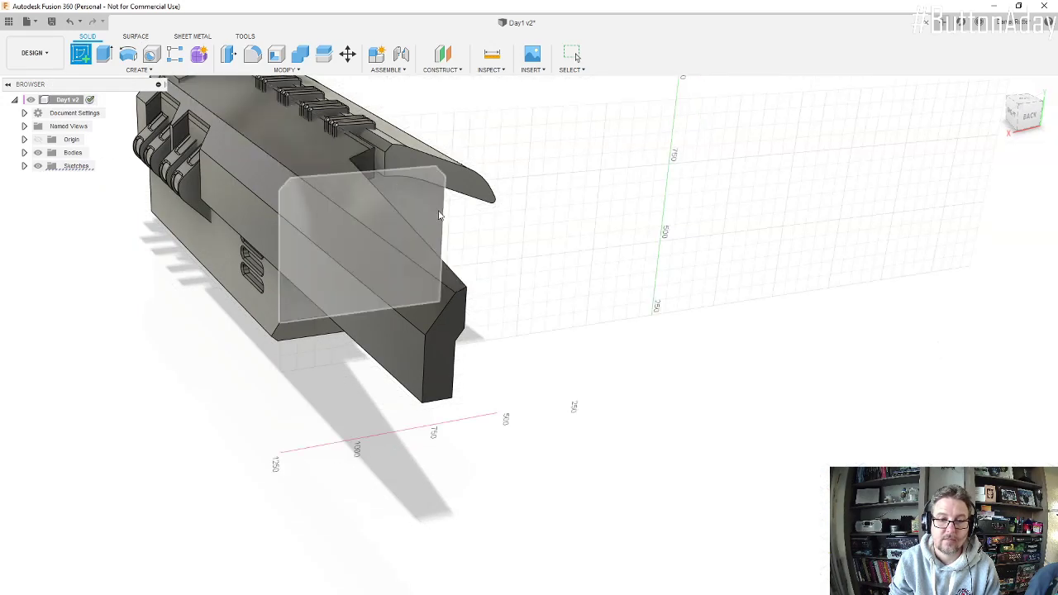
{"action": "left_click", "coordinate": [438, 212]}
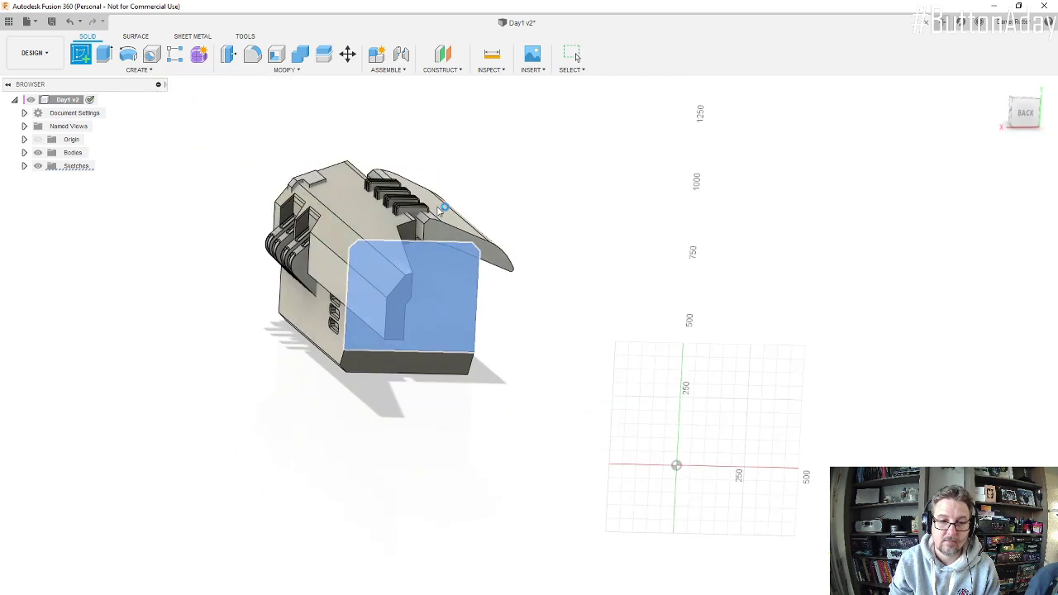
{"action": "scroll", "coordinate": [456, 399], "scroll_direction": "up", "scroll_amount": 4}
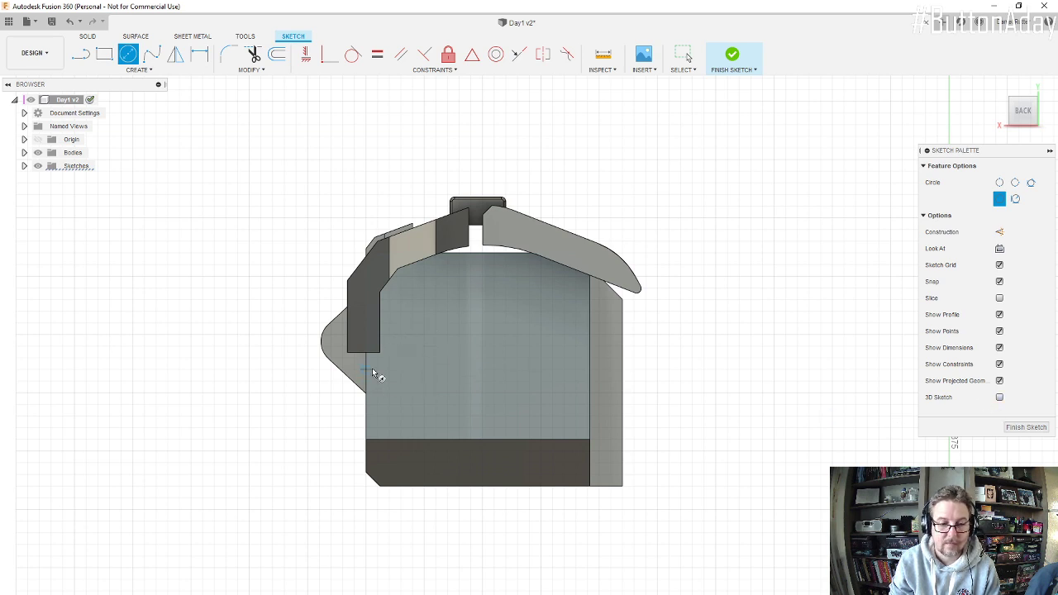
{"action": "left_click", "coordinate": [408, 373]}
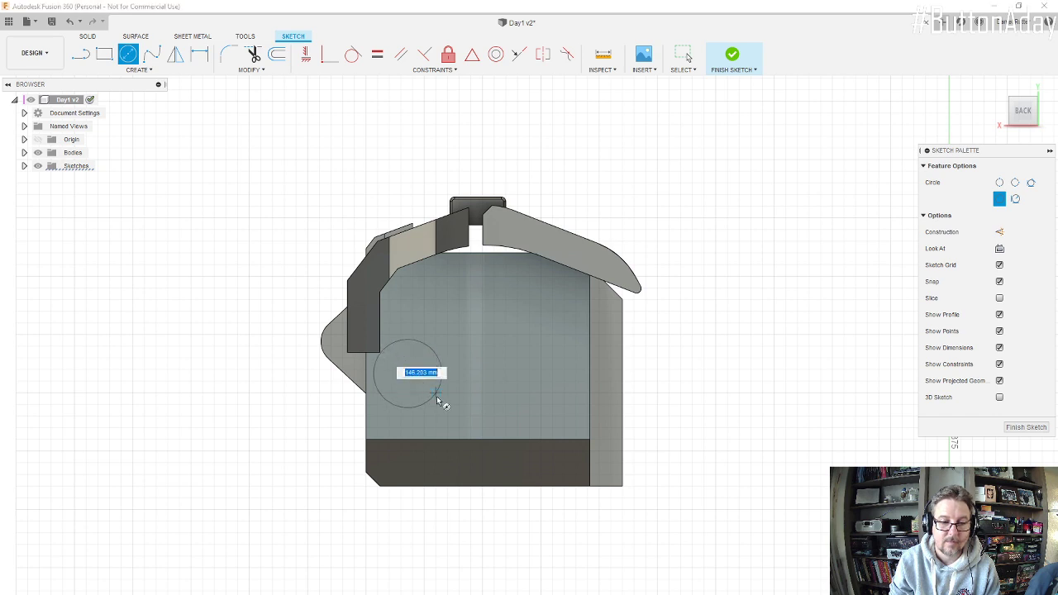
{"action": "left_click", "coordinate": [421, 392]}
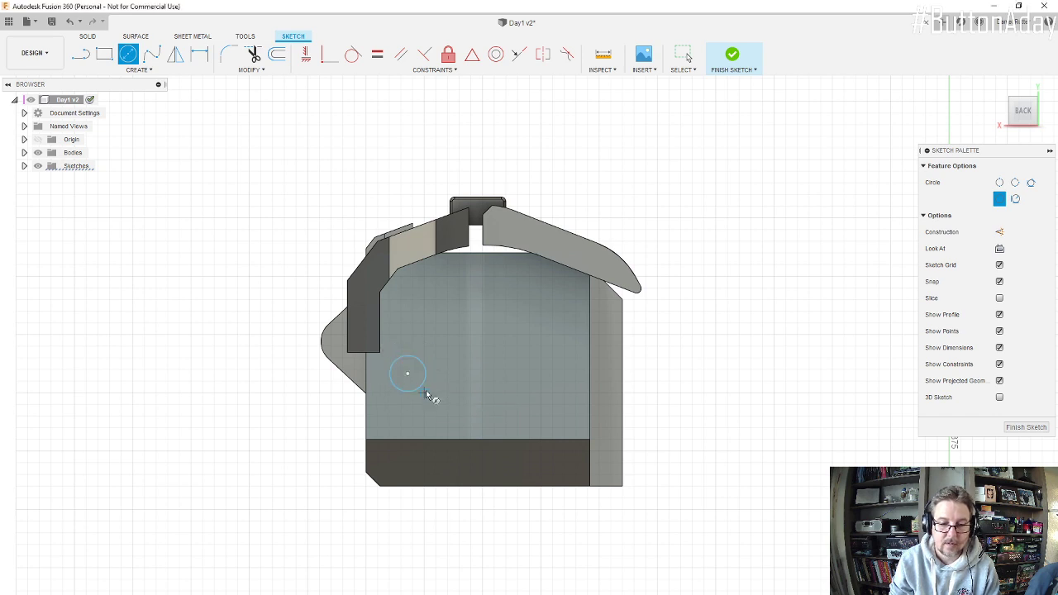
Step: Dimension the new circle's diameter at 90 mm
{"action": "key", "text": "d"}
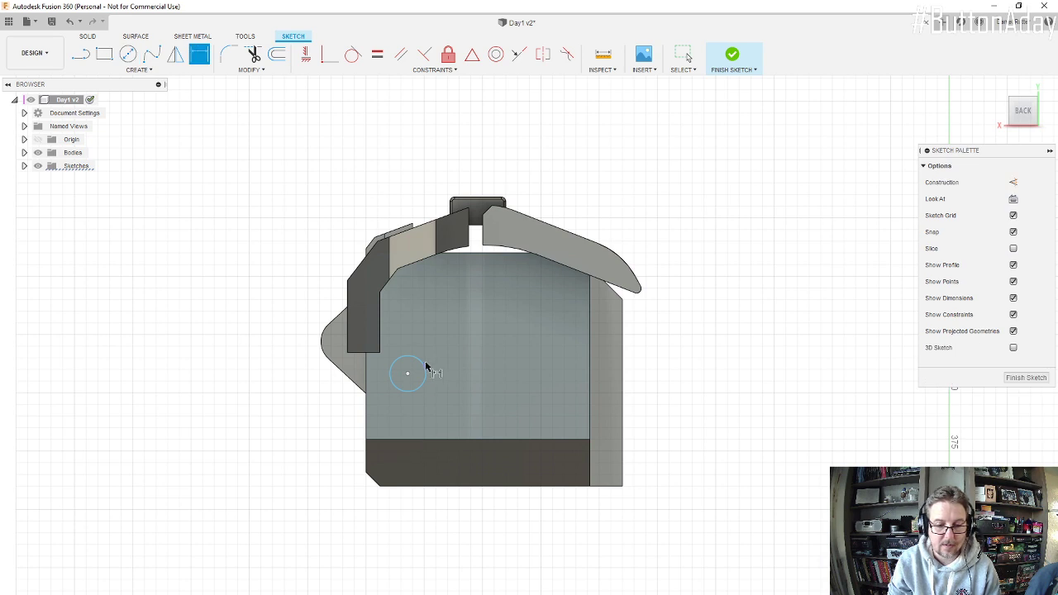
{"action": "left_click", "coordinate": [421, 361]}
{"action": "left_click", "coordinate": [449, 355]}
{"action": "type", "text": "90"}
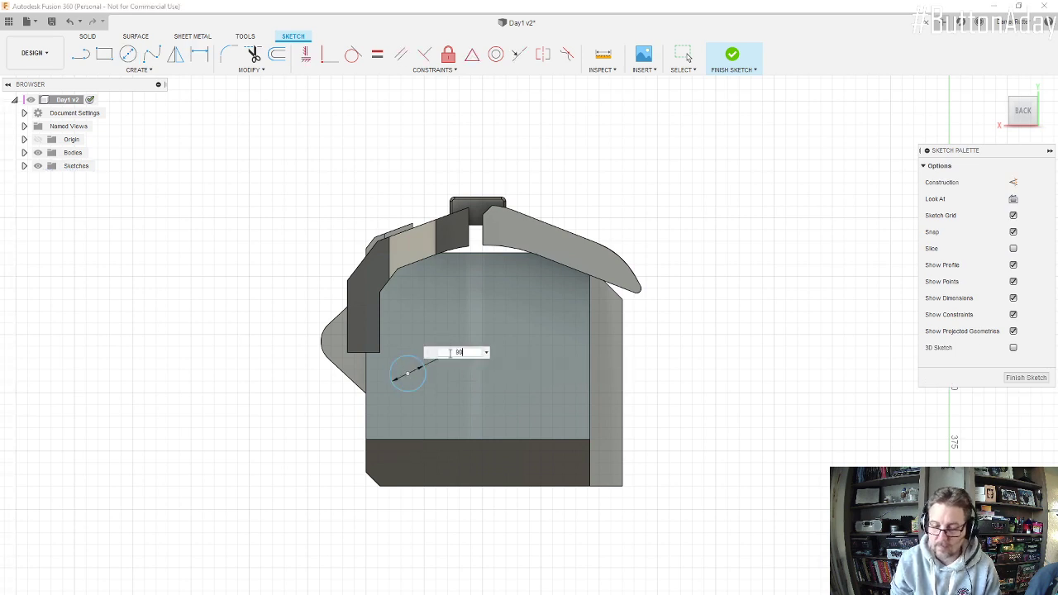
{"action": "key", "text": "Return"}
Step: Position the circle's centre 50 mm from the rear face's side edge
{"action": "left_click", "coordinate": [366, 367]}
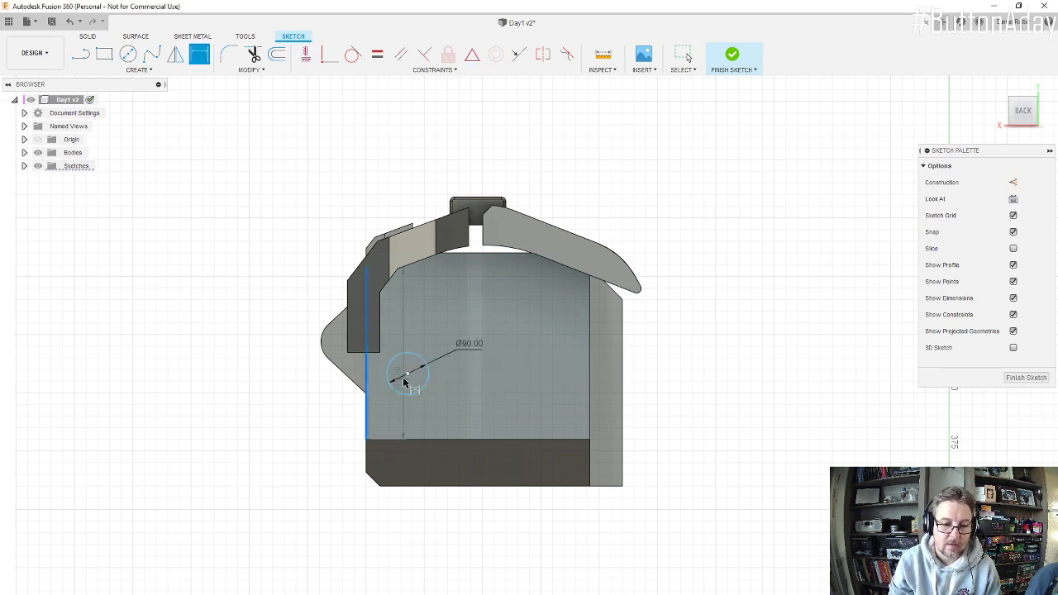
{"action": "left_click", "coordinate": [406, 375]}
{"action": "left_click", "coordinate": [388, 415]}
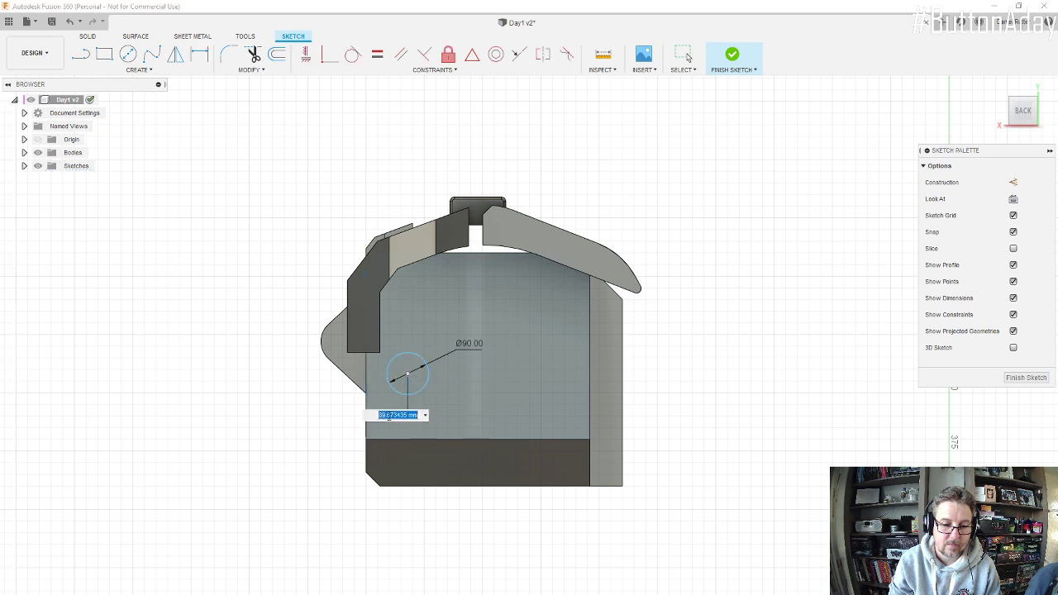
{"action": "type", "text": "50"}
{"action": "key", "text": "Return"}
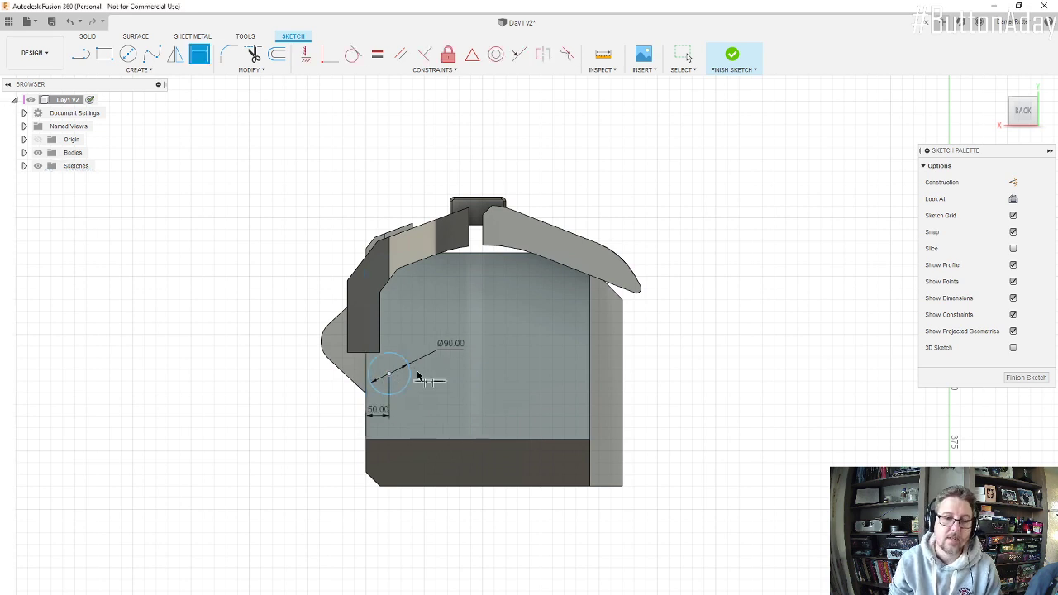
Step: Position the circle's centre 130 mm above the rear face's lower edge and finish the sketch
{"action": "scroll", "coordinate": [395, 382], "scroll_direction": "up", "scroll_amount": 5}
{"action": "middle_click_drag", "start_coordinate": [379, 342], "coordinate": [413, 353], "text": "shift"}
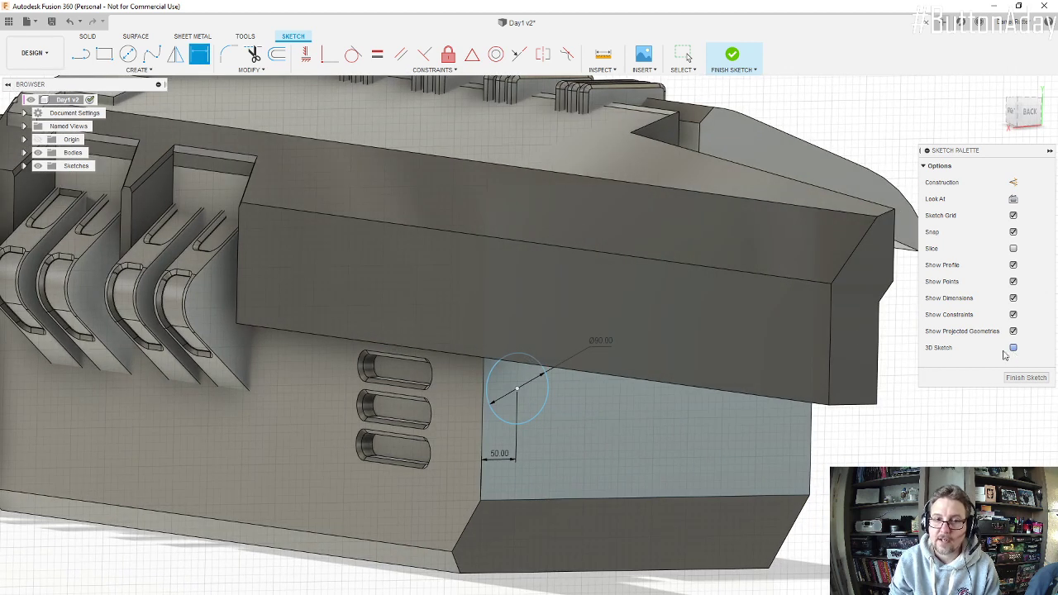
{"action": "left_click", "coordinate": [516, 389]}
{"action": "left_click", "coordinate": [538, 499]}
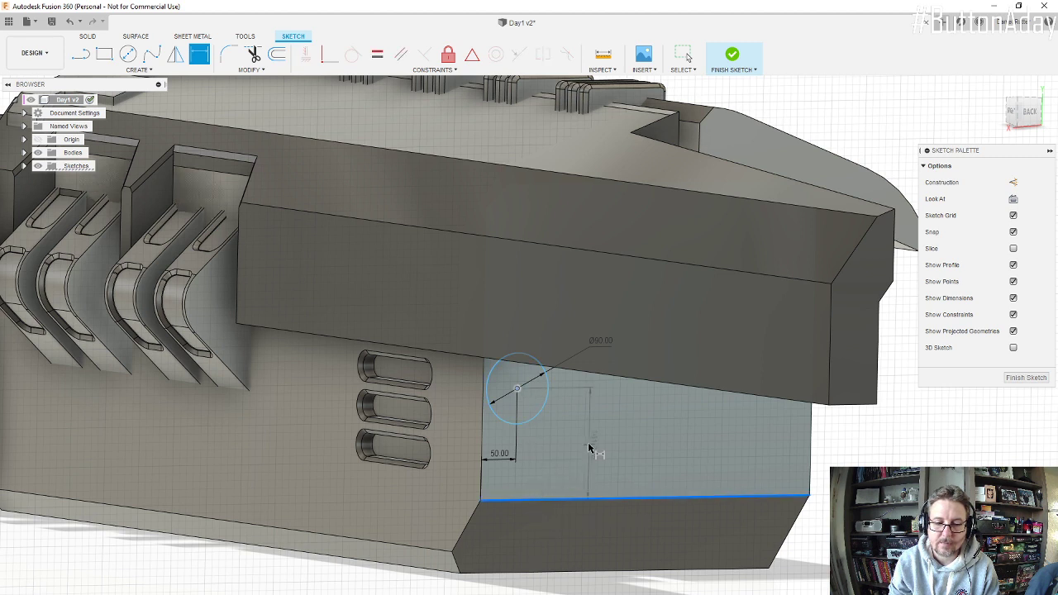
{"action": "left_click", "coordinate": [599, 449]}
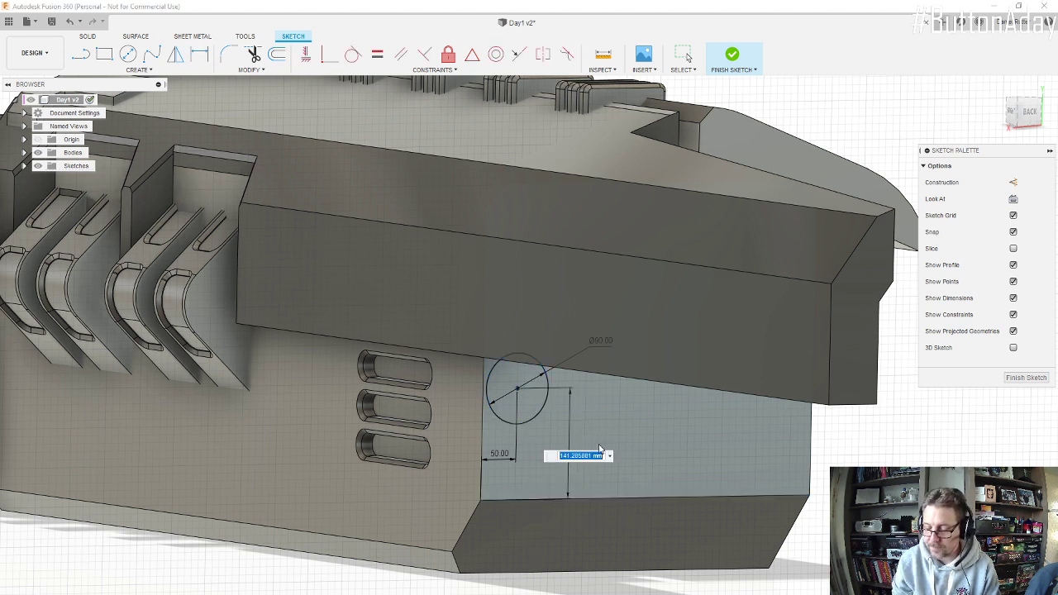
{"action": "type", "text": "130"}
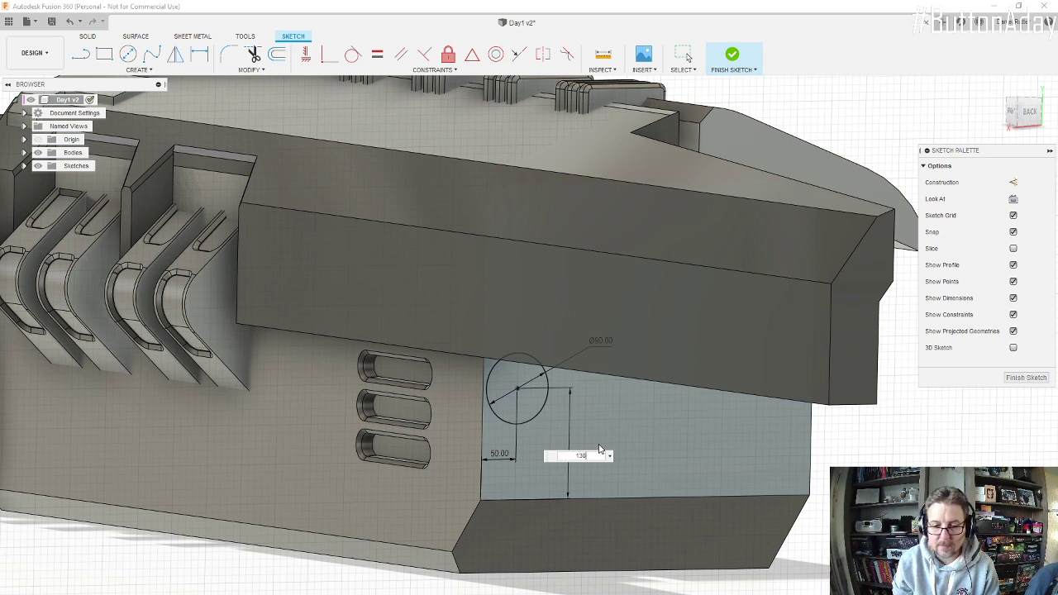
{"action": "key", "text": "Return"}
{"action": "mouse_move", "coordinate": [538, 361]}
{"action": "middle_mouse_down", "text": "shift"}
{"action": "mouse_move", "coordinate": [531, 333]}
{"action": "mouse_move", "coordinate": [511, 340]}
{"action": "middle_mouse_up", "text": "shift"}
{"action": "scroll", "coordinate": [499, 328], "scroll_direction": "up", "scroll_amount": 2}
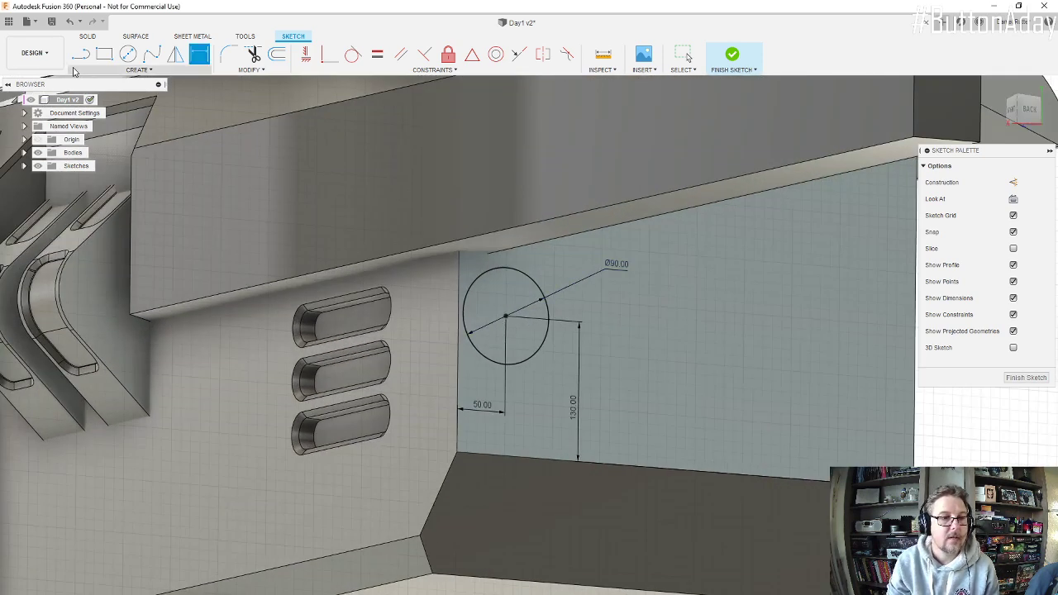
{"action": "left_click", "coordinate": [733, 55]}
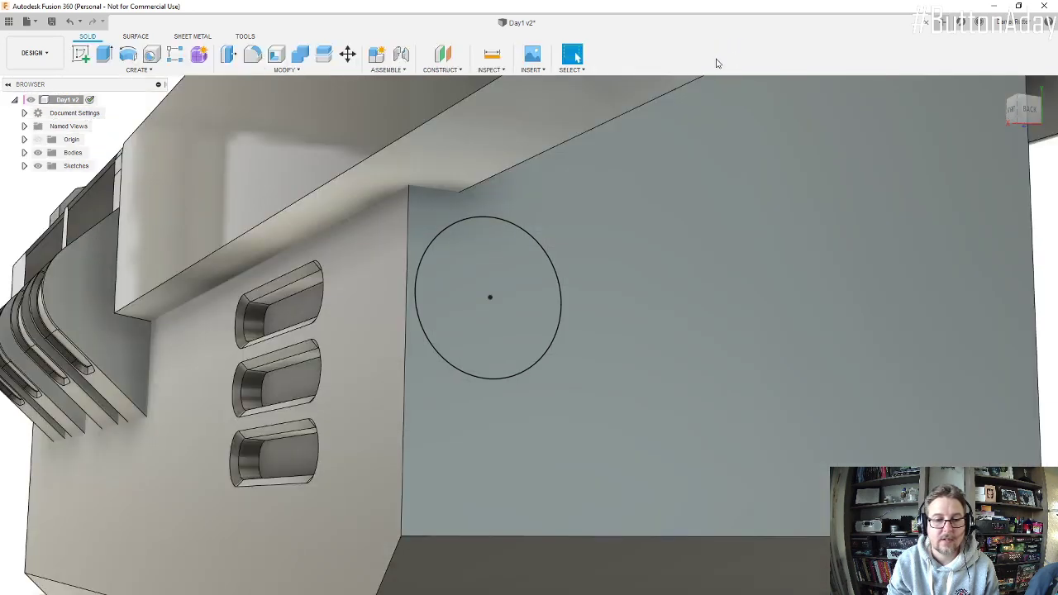
Step: Extrude the circle 15 mm outward from the rear face as a new body
{"action": "left_click", "coordinate": [105, 55]}
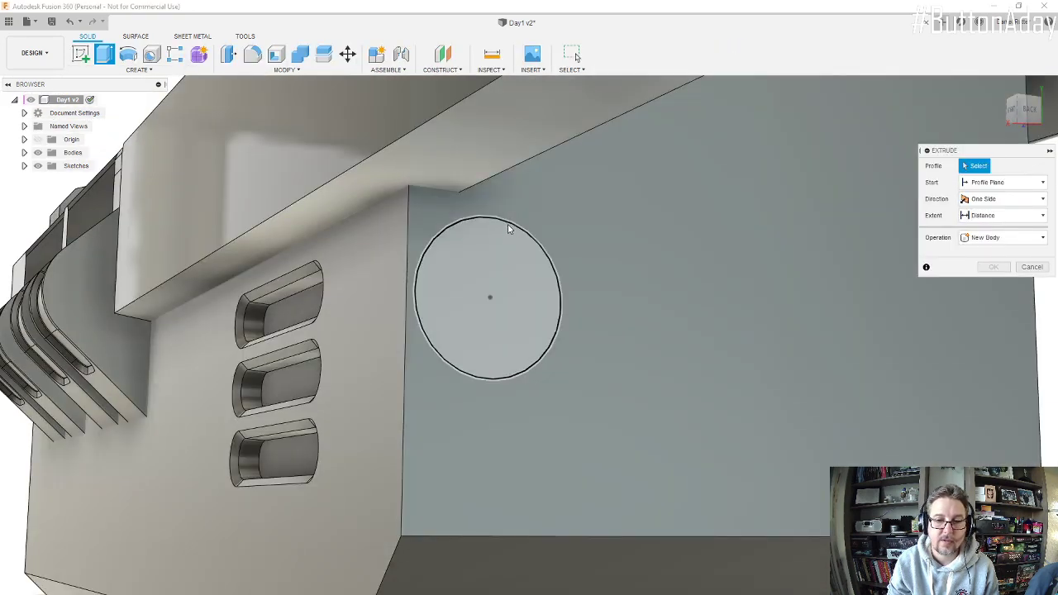
{"action": "left_click", "coordinate": [498, 294]}
{"action": "type", "text": "10"}
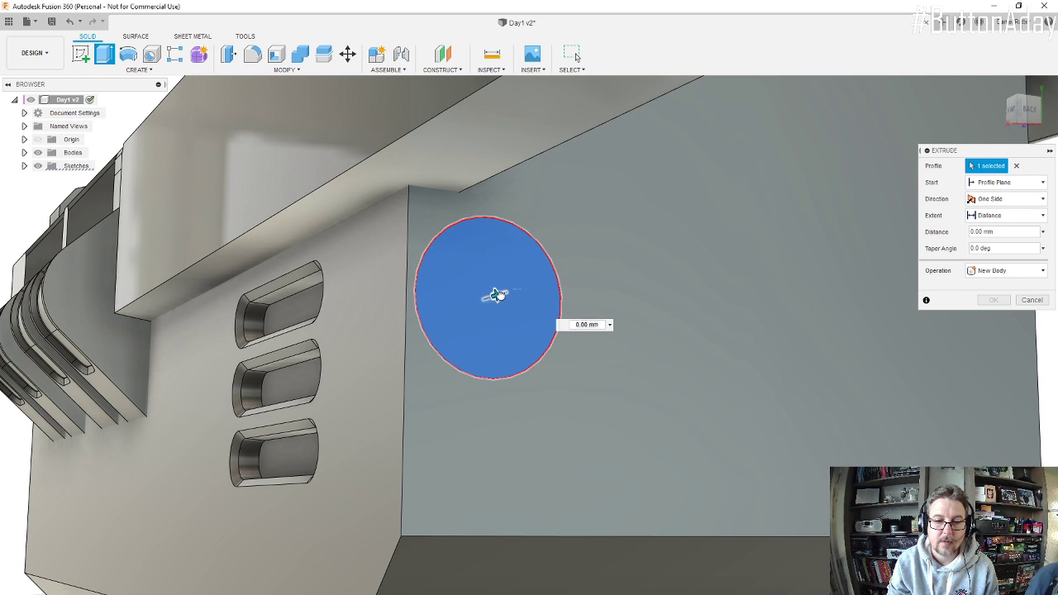
{"action": "left_click_drag", "start_coordinate": [503, 295], "coordinate": [504, 296]}
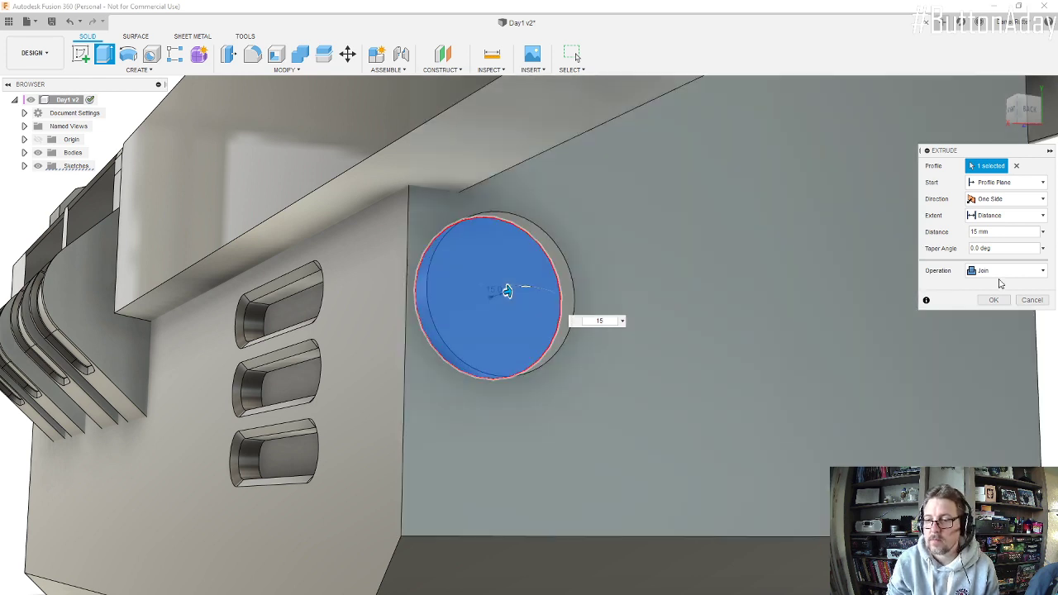
{"action": "left_click", "coordinate": [1002, 272]}
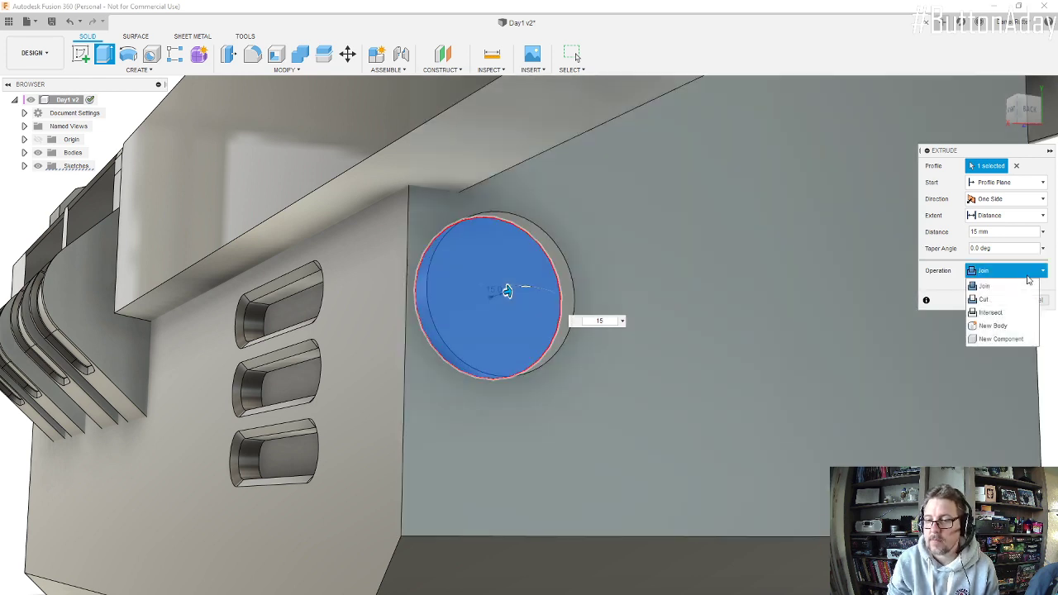
{"action": "left_click", "coordinate": [995, 325]}
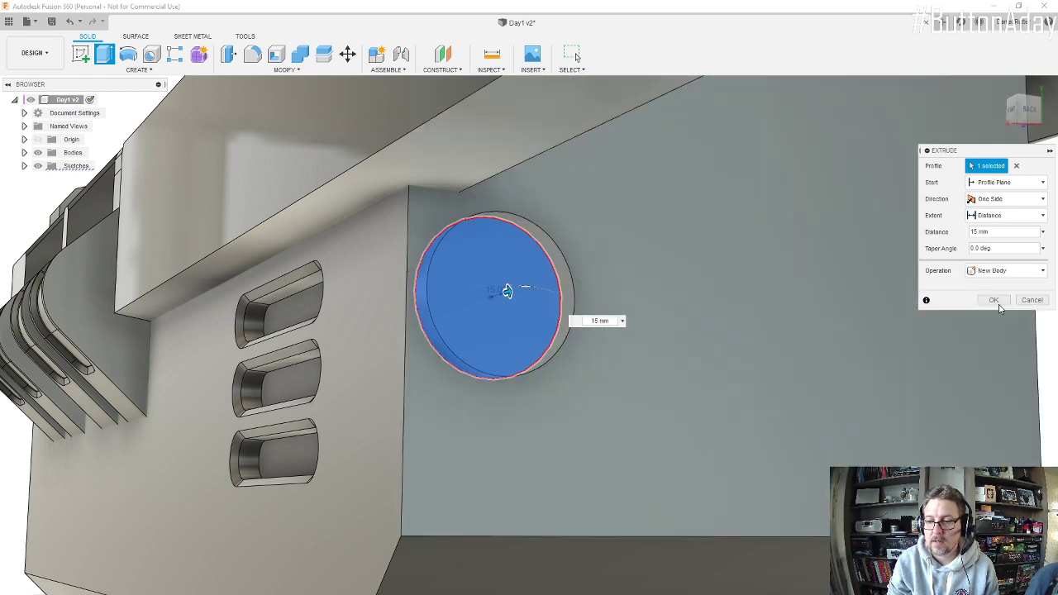
{"action": "left_click", "coordinate": [997, 302]}
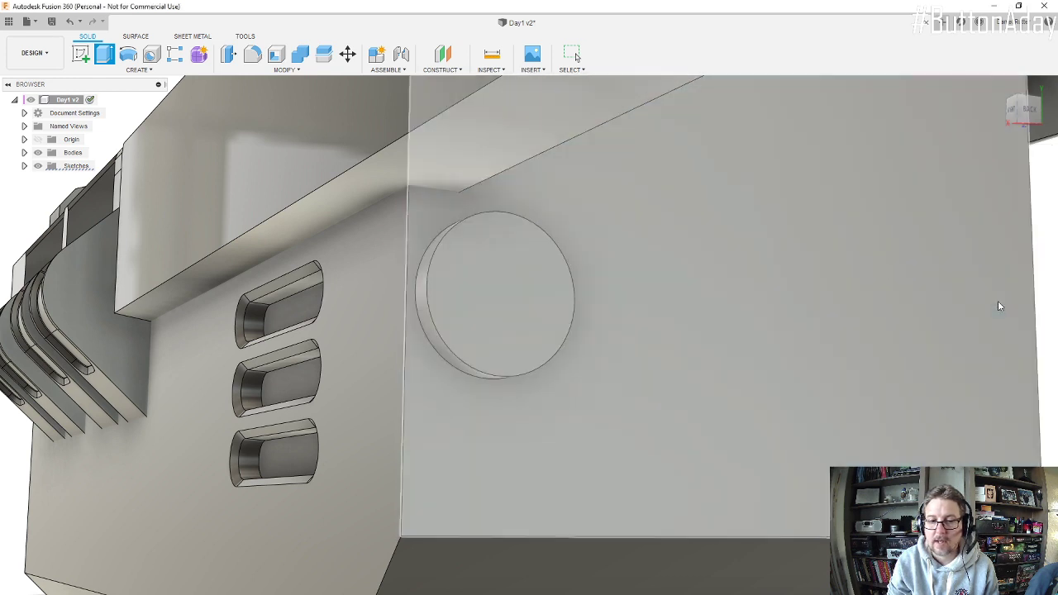
Step: Chamfer the outer circular edge of the round connector on the engine's rear face by 3 mm
{"action": "left_click", "coordinate": [285, 69]}
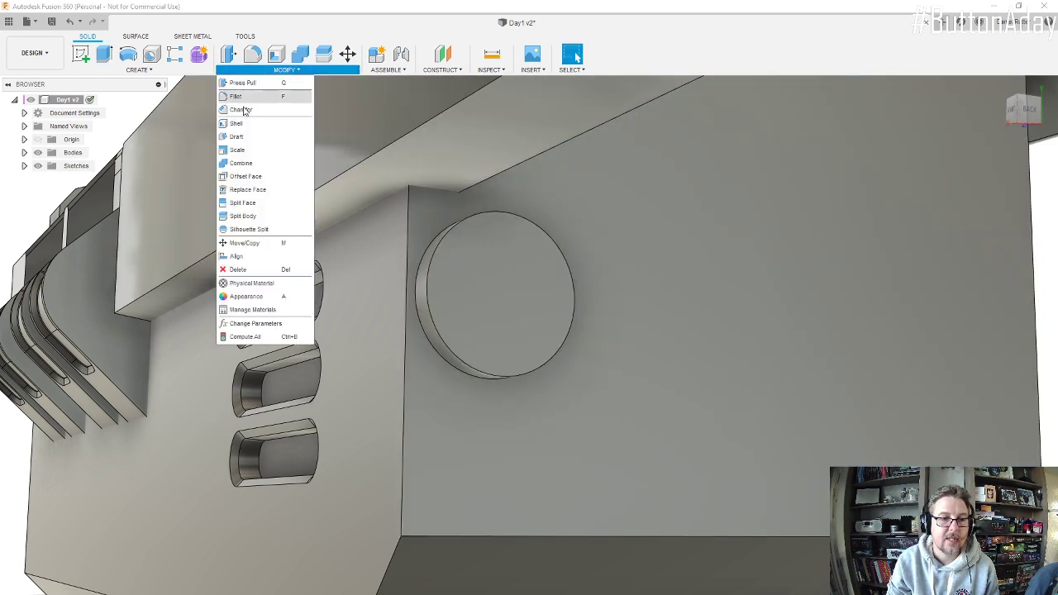
{"action": "left_click", "coordinate": [242, 110]}
{"action": "left_click", "coordinate": [438, 235]}
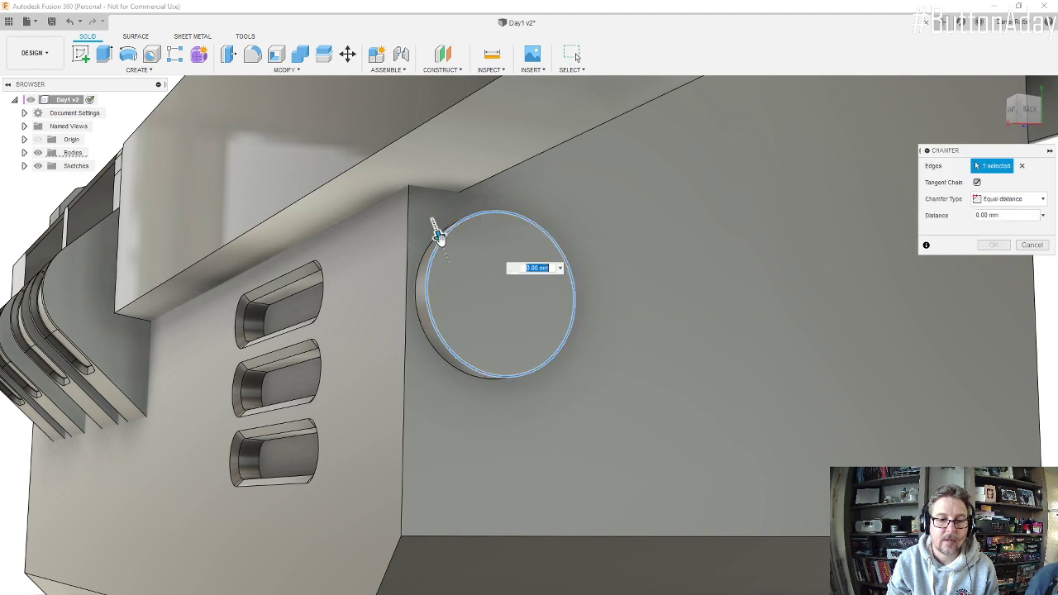
{"action": "type", "text": "3"}
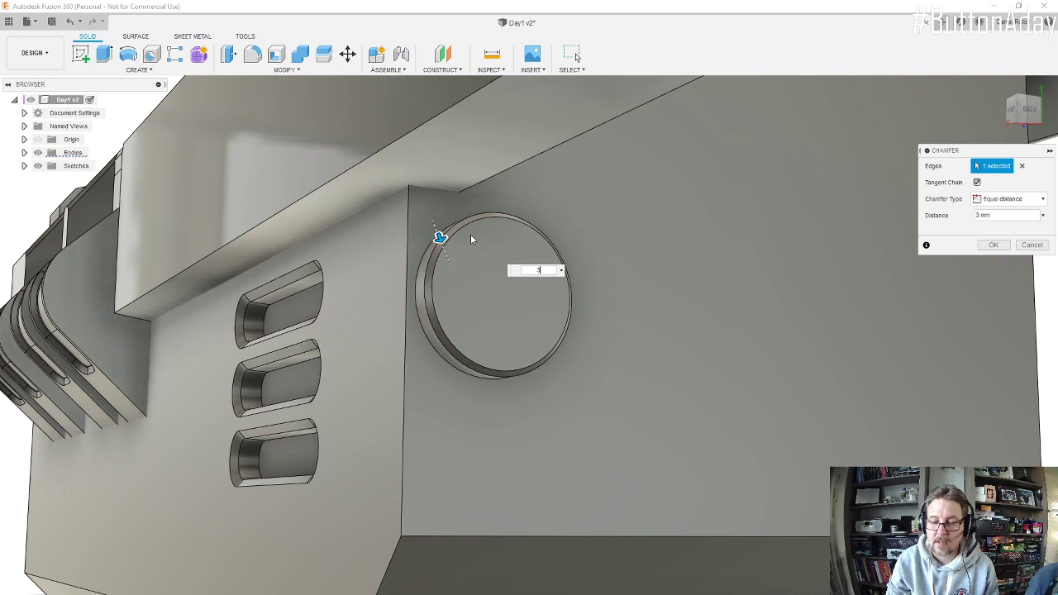
{"action": "key", "text": "Return"}
Step: Sketch a rectangle about 450 by 563 mm on the long beam's underside, starting at its rear end and extending inward
{"action": "mouse_move", "coordinate": [491, 276]}
{"action": "middle_mouse_down", "text": "shift"}
{"action": "mouse_move", "coordinate": [517, 299]}
{"action": "mouse_move", "coordinate": [540, 286]}
{"action": "mouse_move", "coordinate": [479, 267]}
{"action": "mouse_move", "coordinate": [495, 291]}
{"action": "mouse_move", "coordinate": [478, 275]}
{"action": "middle_mouse_up", "text": "shift"}
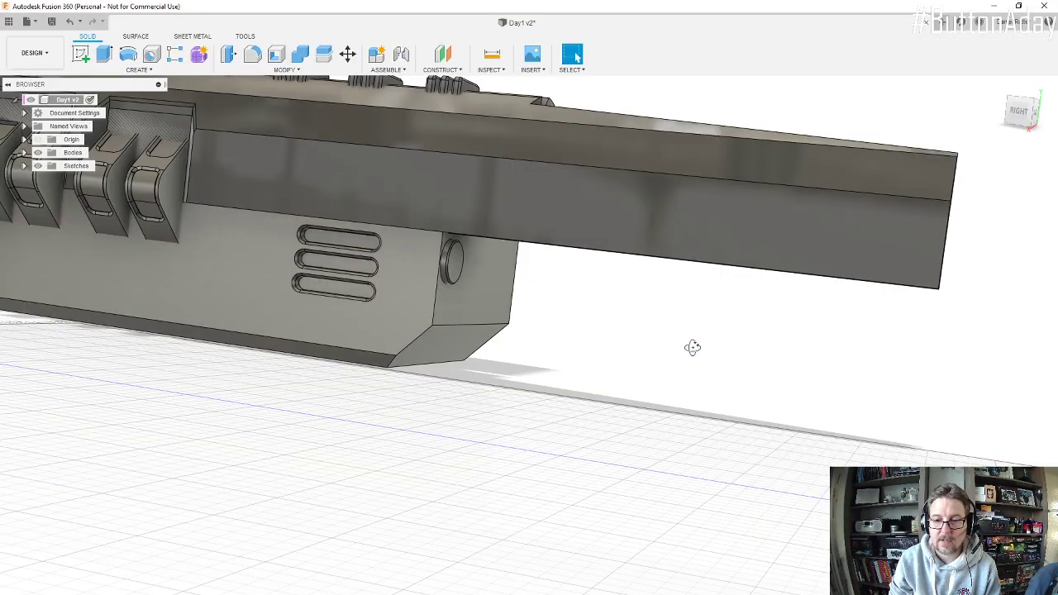
{"action": "middle_click_drag", "start_coordinate": [693, 347], "coordinate": [654, 309], "text": "shift"}
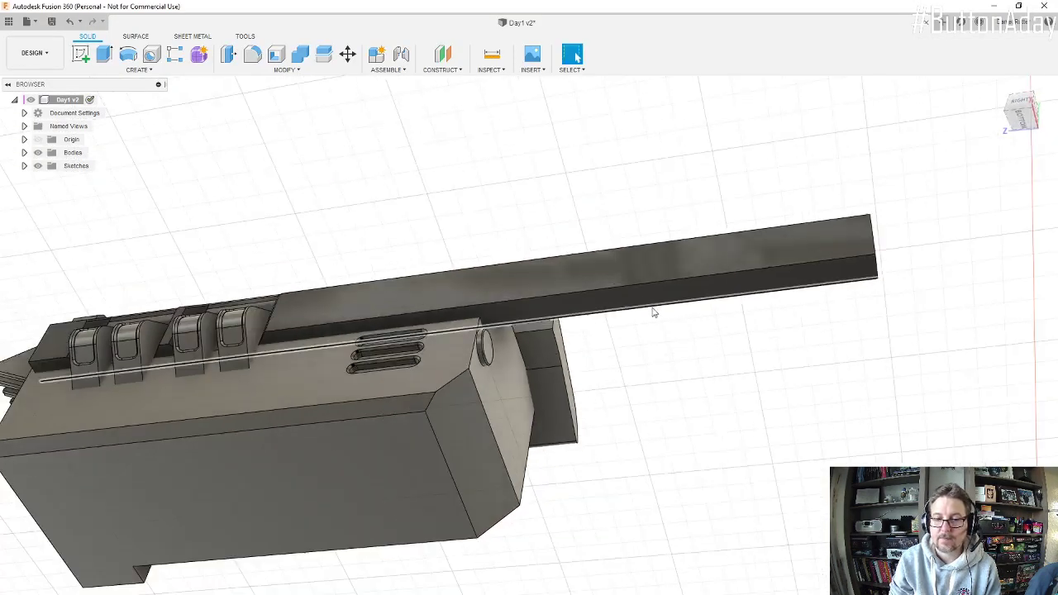
{"action": "left_click", "coordinate": [81, 55]}
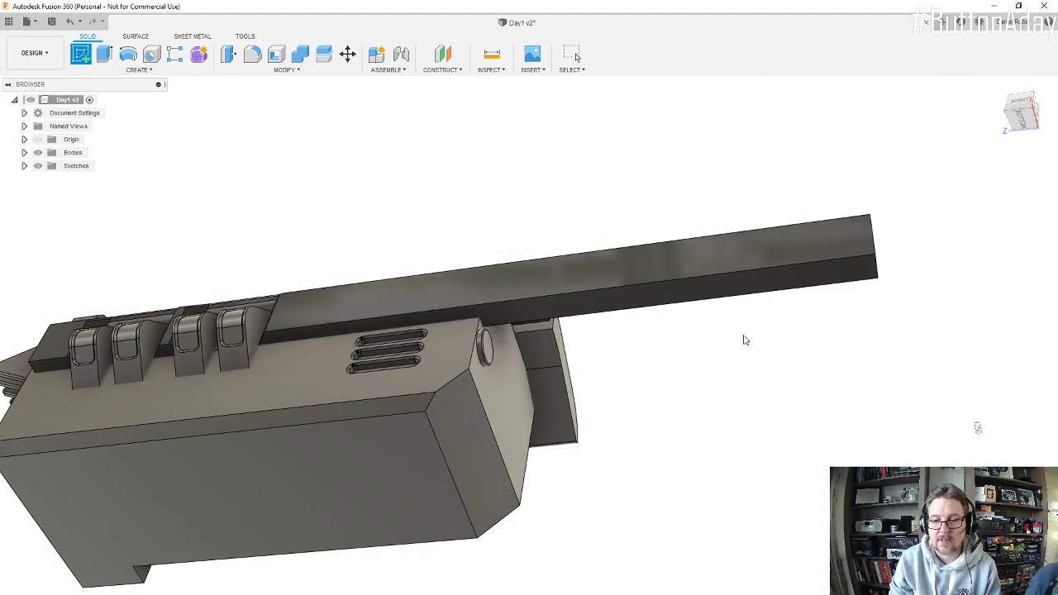
{"action": "left_click", "coordinate": [721, 293]}
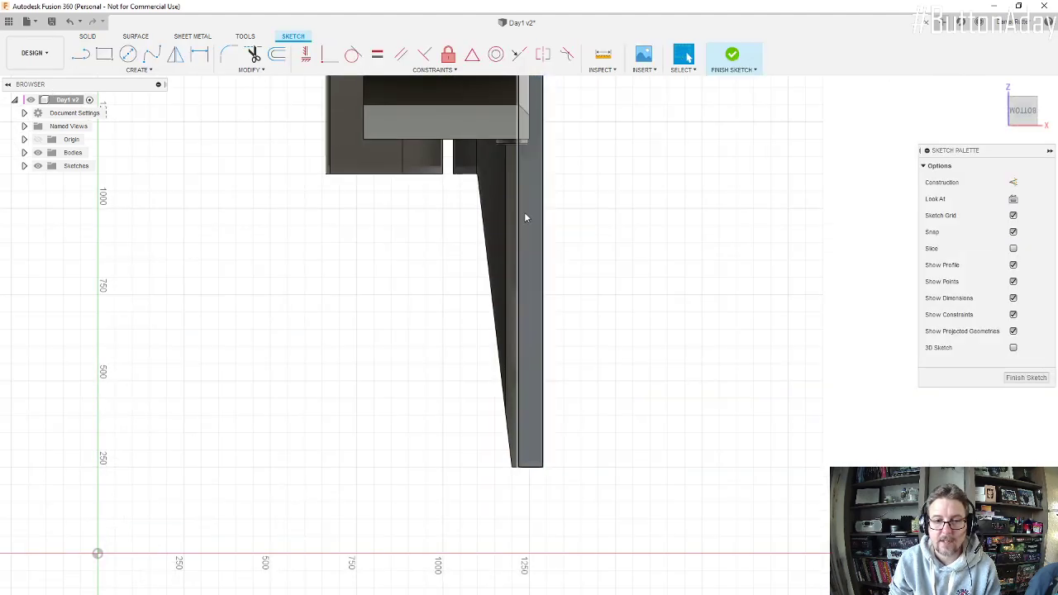
{"action": "left_click", "coordinate": [104, 55]}
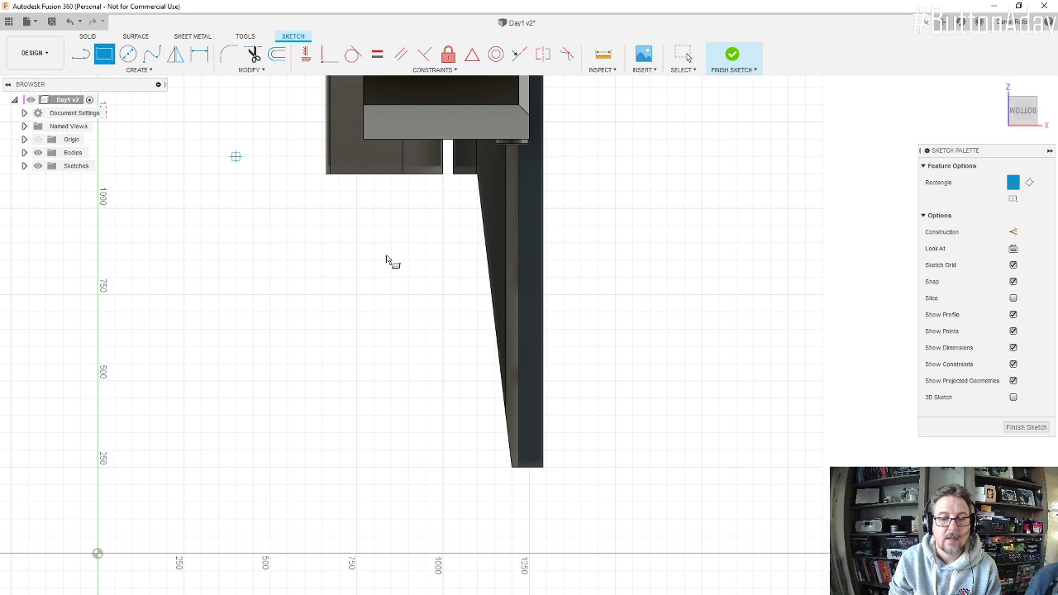
{"action": "left_click", "coordinate": [523, 468]}
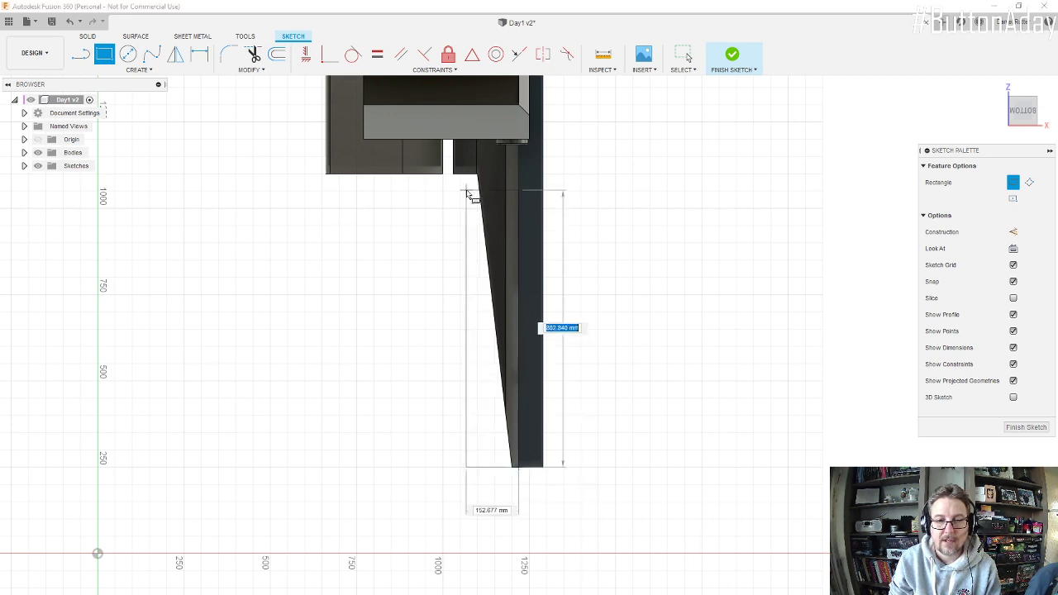
{"action": "left_click", "coordinate": [365, 276]}
Step: Dimension the rectangle's length along the beam at 550 mm
{"action": "key", "text": "d"}
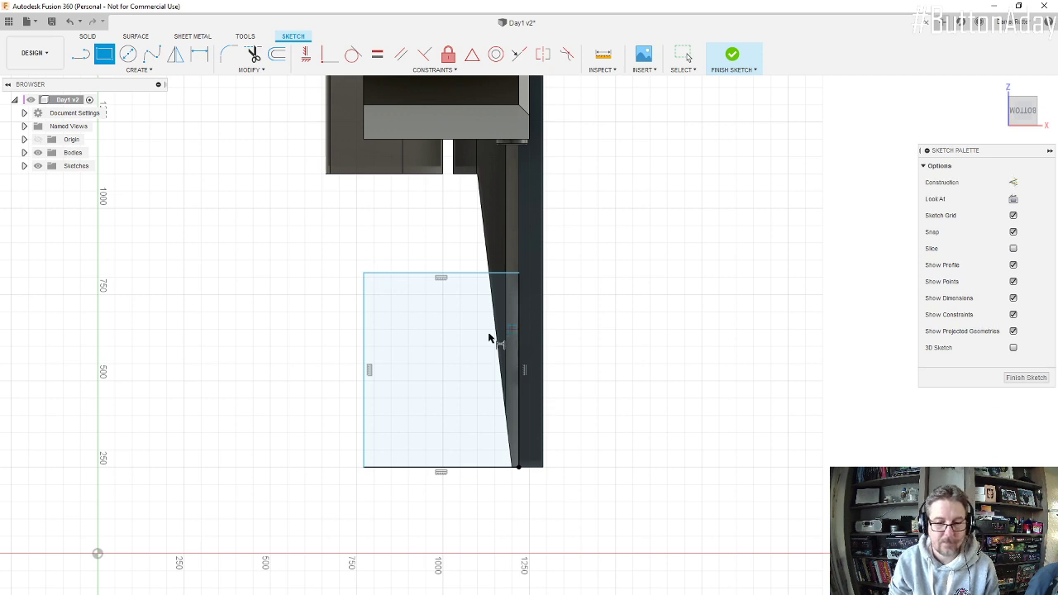
{"action": "left_click", "coordinate": [369, 332]}
{"action": "left_click", "coordinate": [659, 371]}
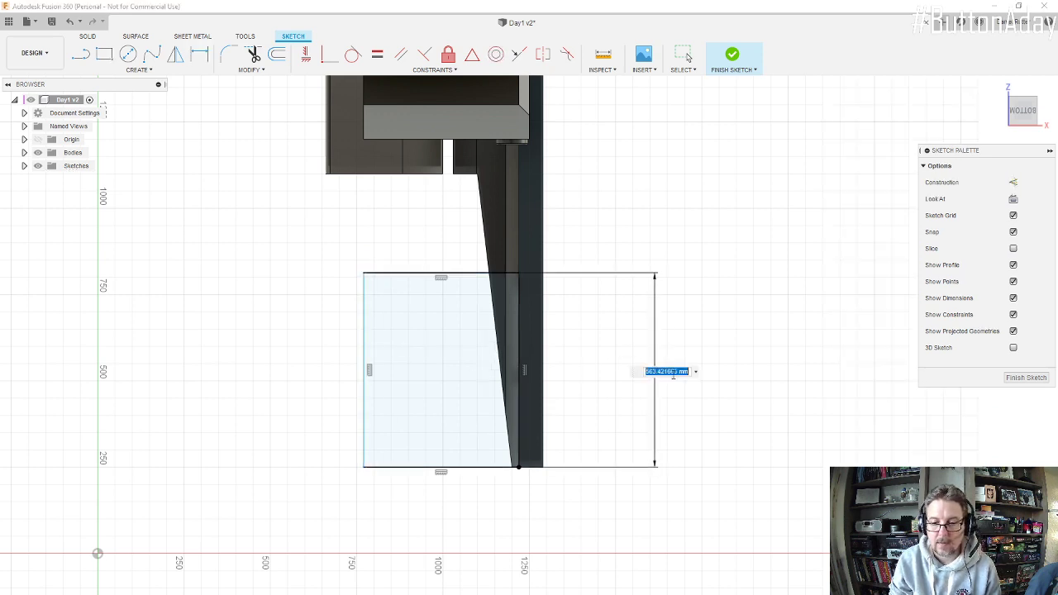
{"action": "type", "text": "2400"}
{"action": "key", "text": "Return"}
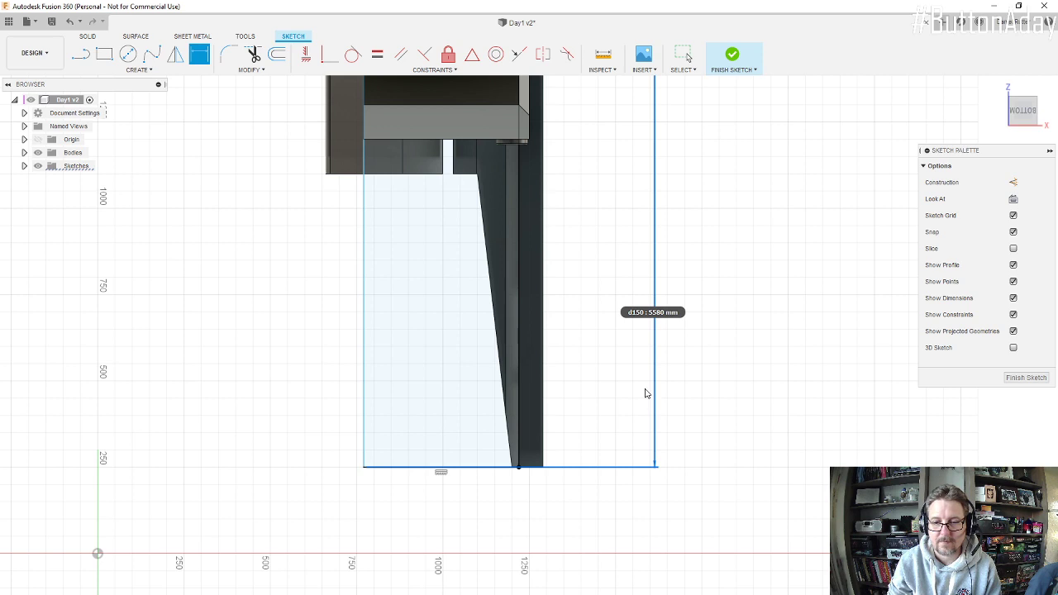
{"action": "key", "text": "Escape"}
{"action": "scroll", "coordinate": [597, 347], "scroll_direction": "down", "scroll_amount": 1}
{"action": "scroll", "coordinate": [633, 383], "scroll_direction": "up", "scroll_amount": 2}
{"action": "scroll", "coordinate": [644, 435], "scroll_direction": "down", "scroll_amount": 6}
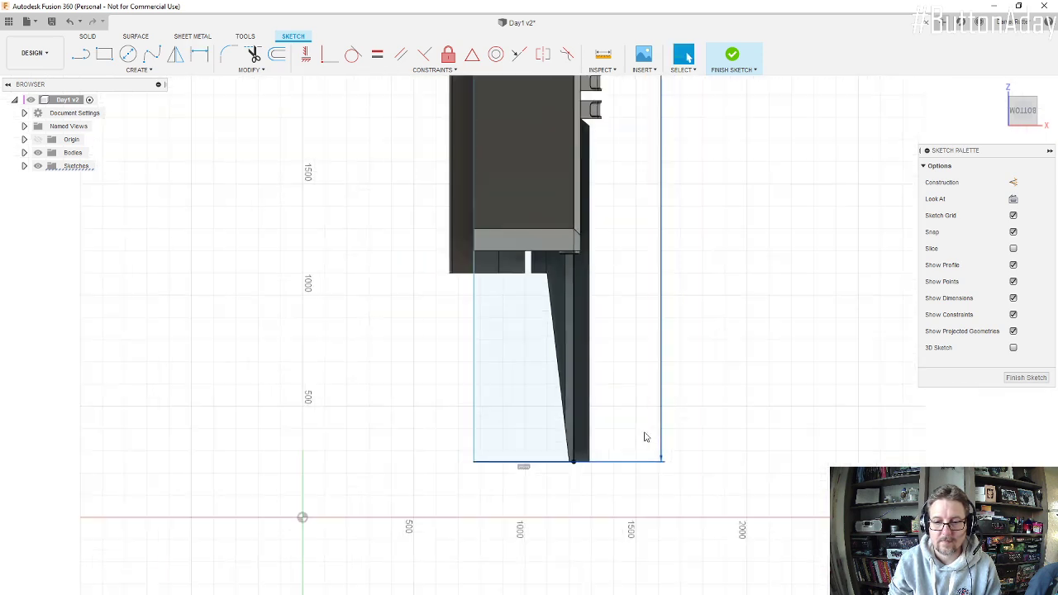
{"action": "scroll", "coordinate": [644, 438], "scroll_direction": "down", "scroll_amount": 2}
{"action": "double_click", "coordinate": [657, 224]}
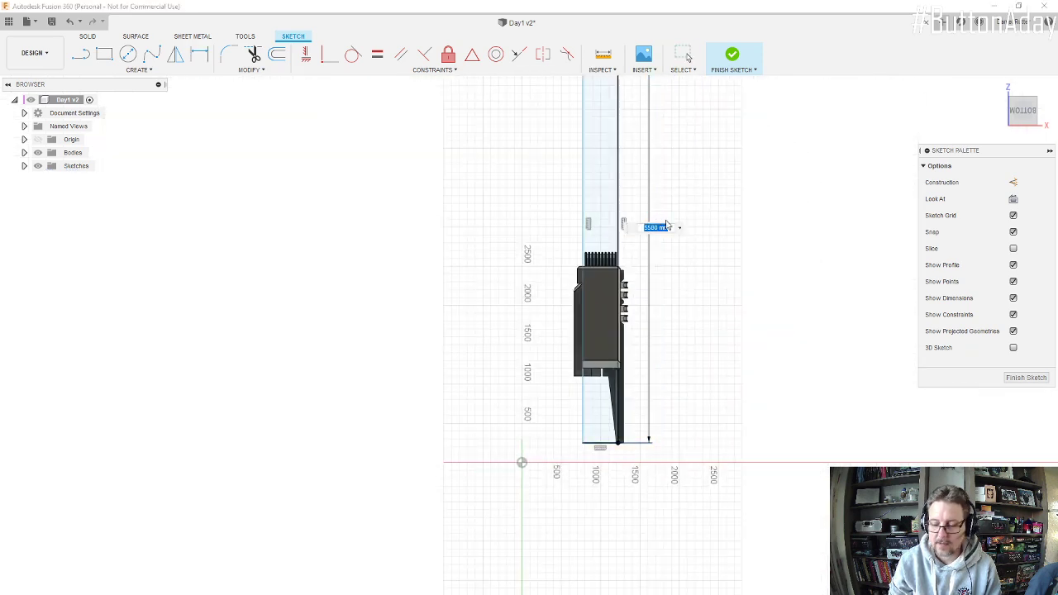
{"action": "key", "text": "Return"}
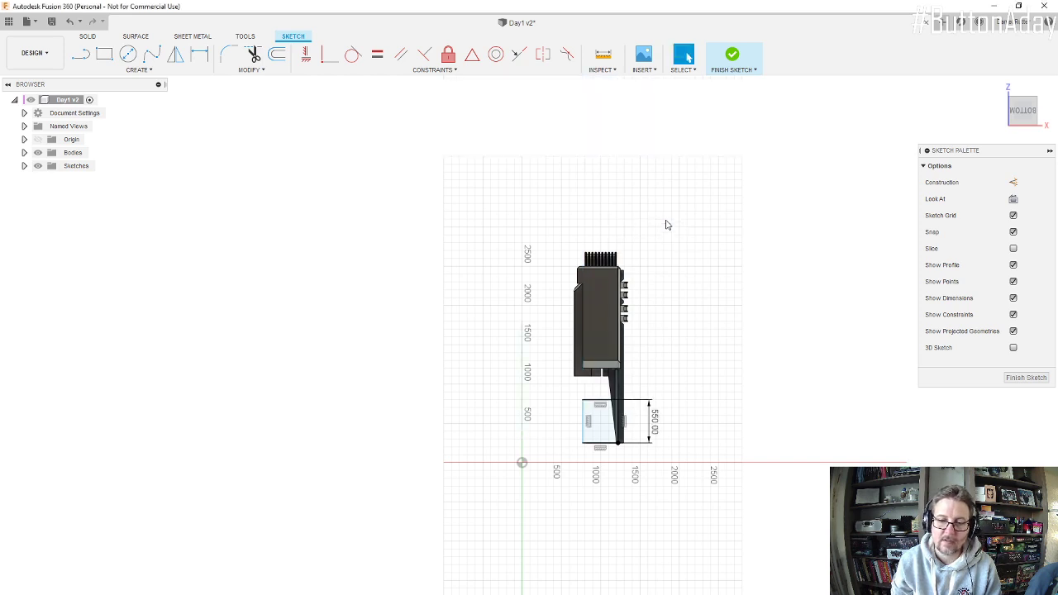
Step: Try to align the rectangle's inner side with the engine block's side edge using the Horizontal/Vertical and Coincident constraints
{"action": "scroll", "coordinate": [629, 377], "scroll_direction": "up", "scroll_amount": 5}
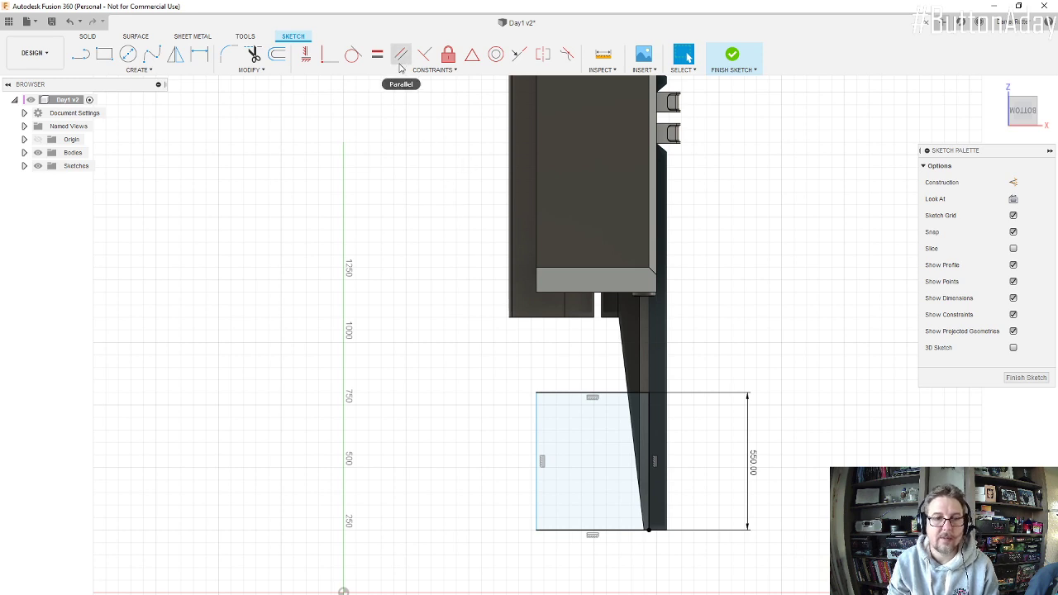
{"action": "left_click", "coordinate": [537, 430]}
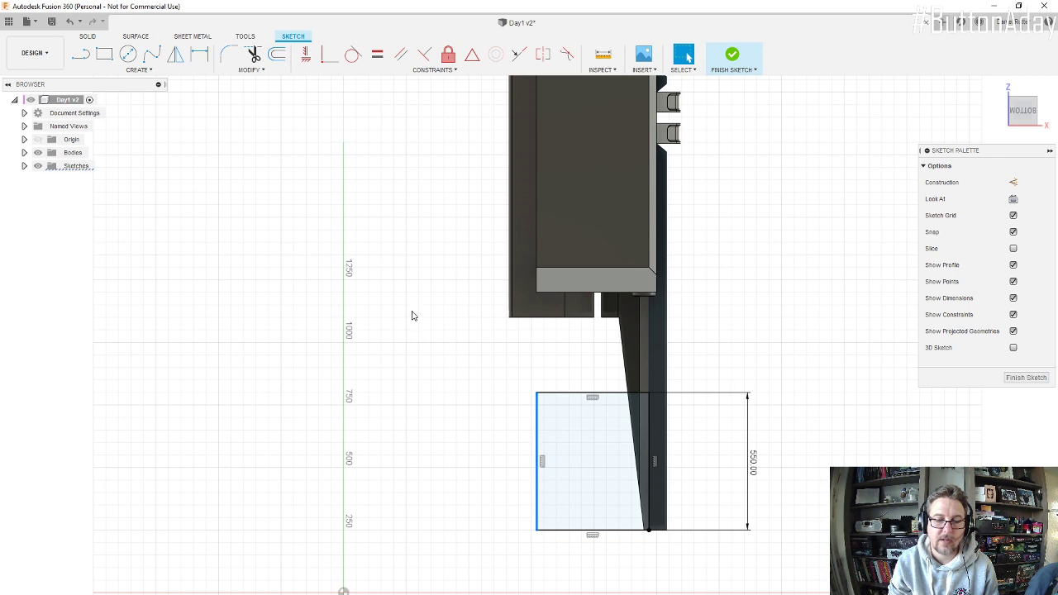
{"action": "left_click", "coordinate": [535, 210]}
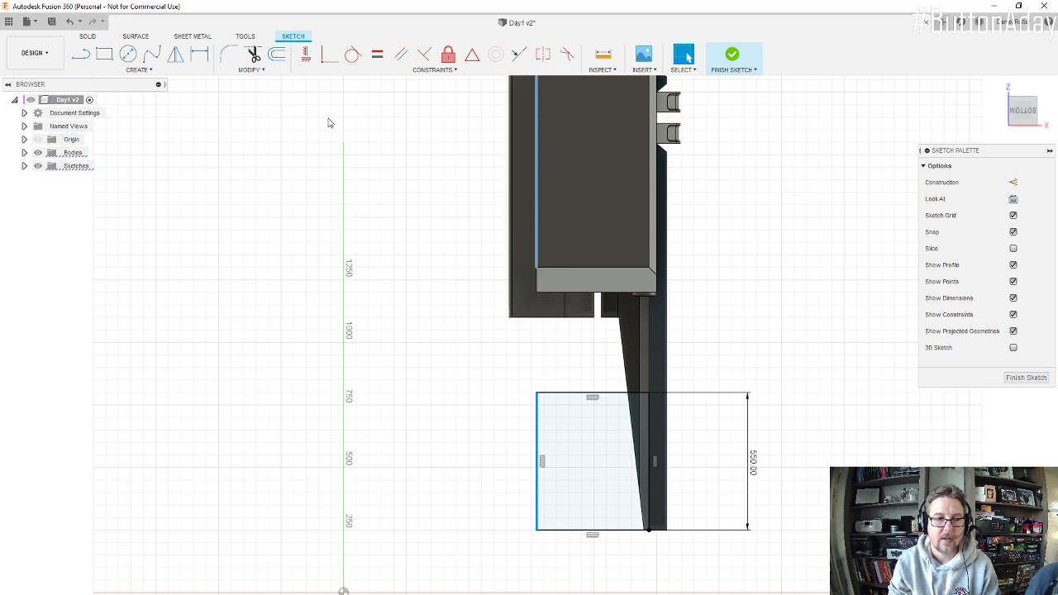
{"action": "left_click", "coordinate": [307, 56]}
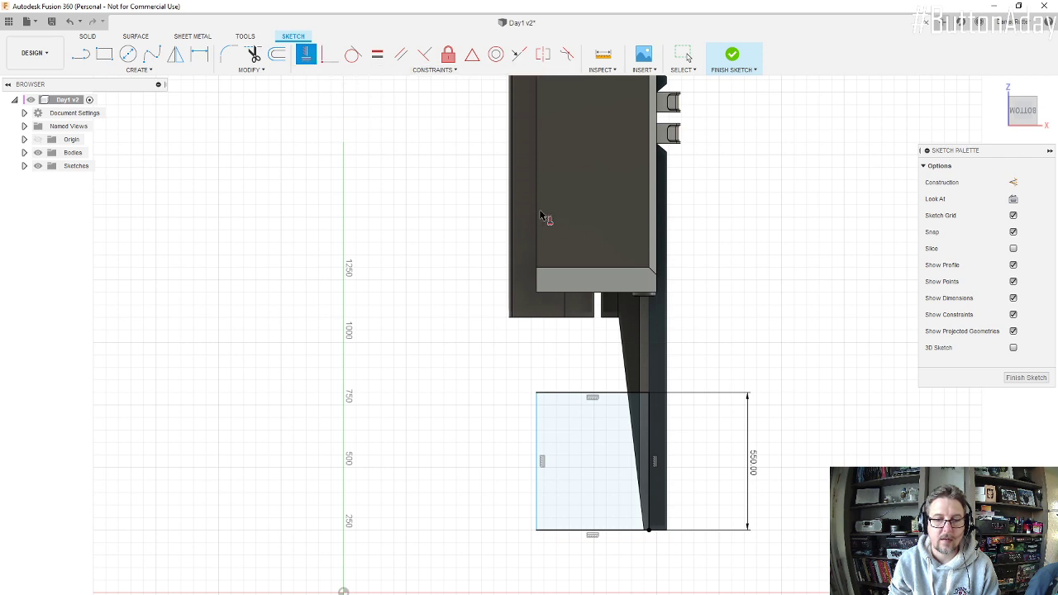
{"action": "left_click", "coordinate": [330, 54]}
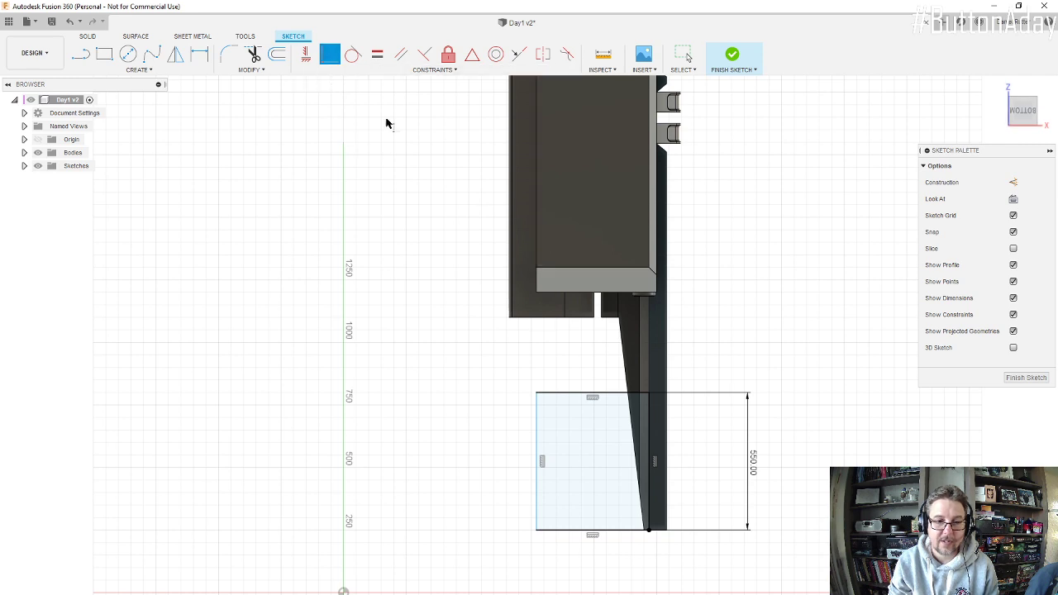
{"action": "left_click", "coordinate": [537, 420]}
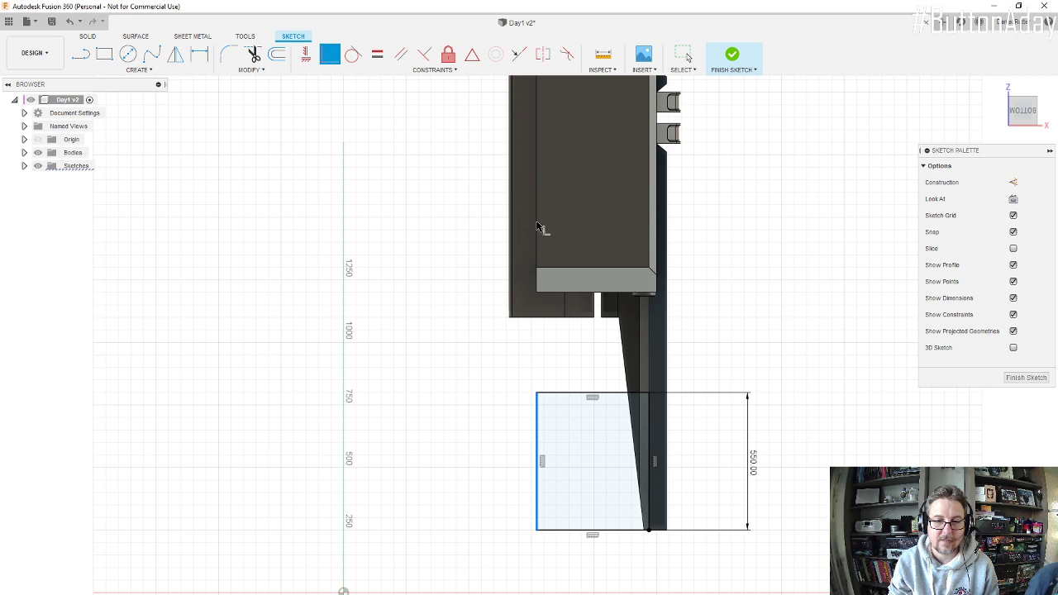
{"action": "middle_click_drag", "start_coordinate": [538, 256], "coordinate": [561, 257], "text": "shift"}
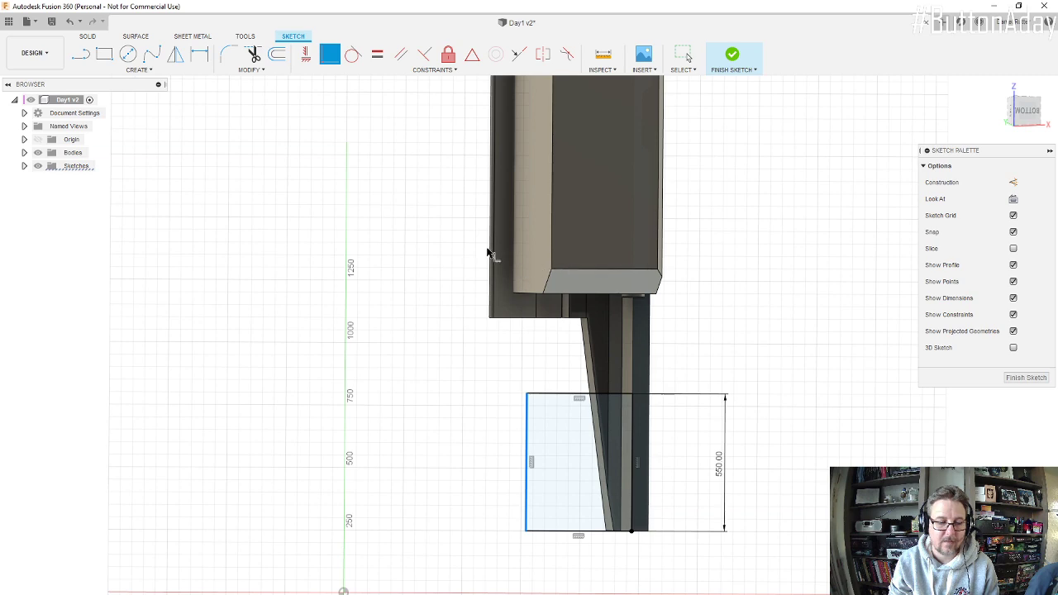
Step: Try to make the rectangle's inner side collinear with the engine block's lower side edge
{"action": "middle_click_drag", "start_coordinate": [524, 366], "coordinate": [506, 331], "text": "shift"}
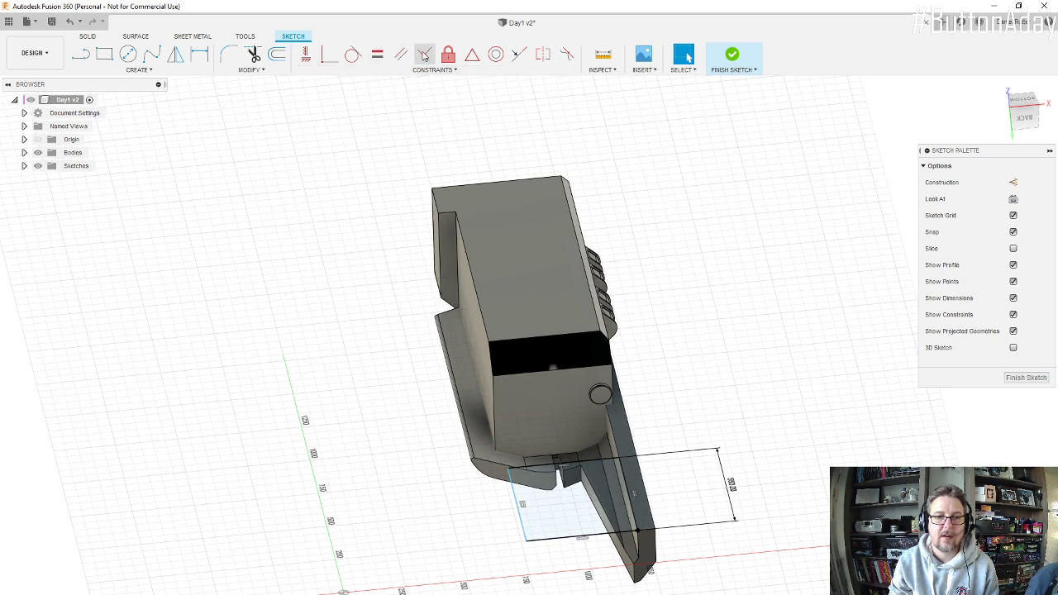
{"action": "left_click", "coordinate": [519, 55]}
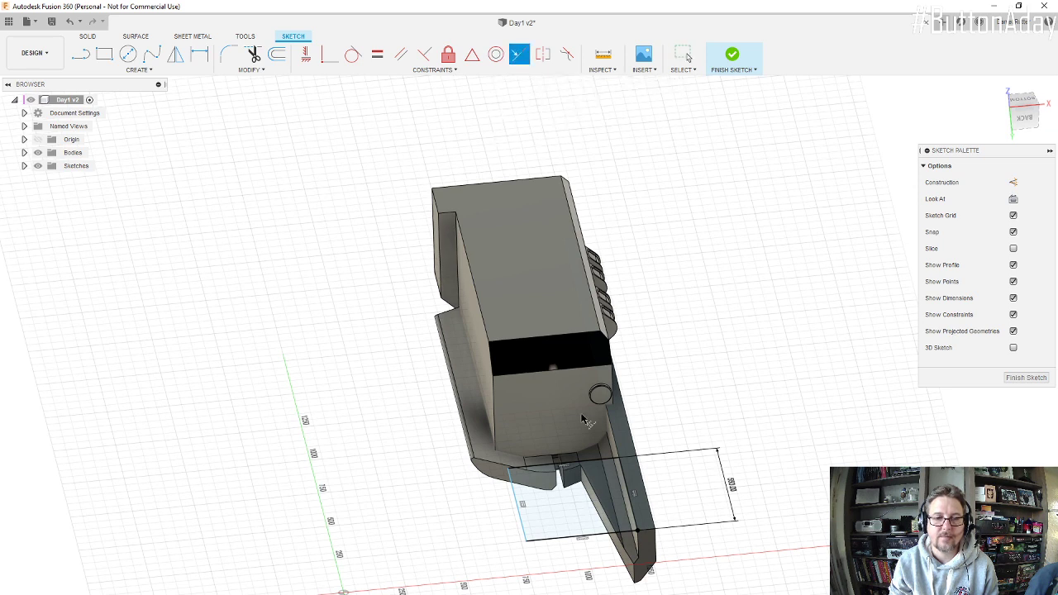
{"action": "left_click", "coordinate": [517, 498]}
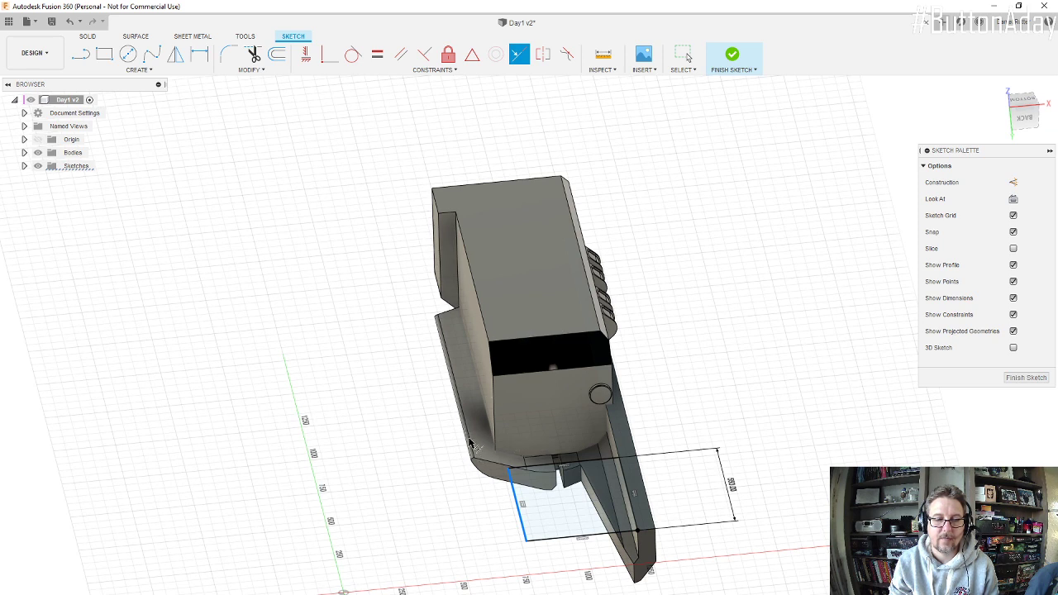
{"action": "middle_click_drag", "start_coordinate": [463, 406], "coordinate": [460, 473], "text": "shift"}
{"action": "key", "text": "Escape"}
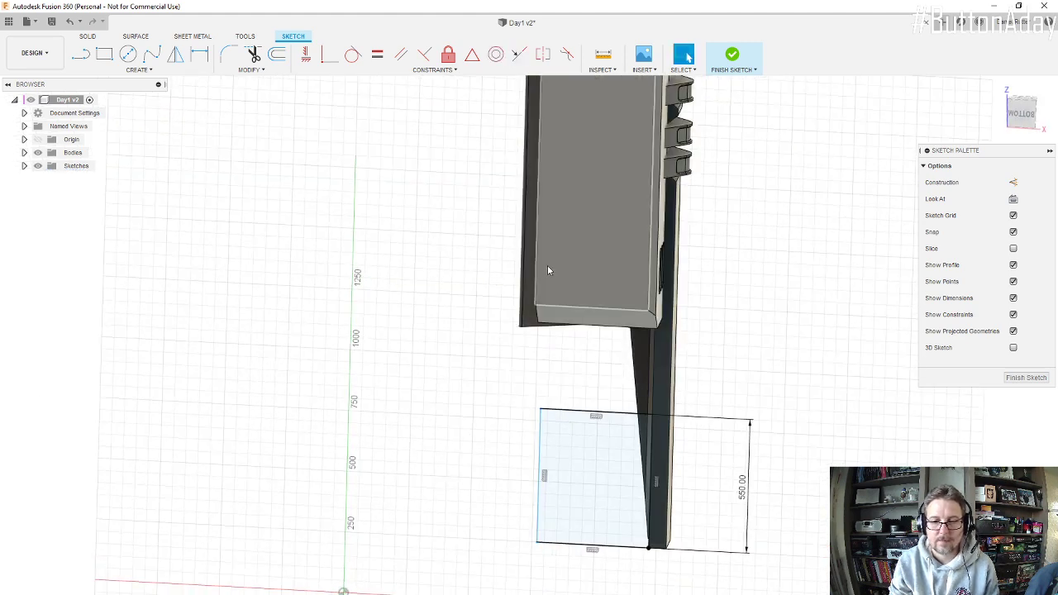
{"action": "left_click", "coordinate": [540, 260]}
{"action": "left_click", "coordinate": [540, 446], "text": "shift"}
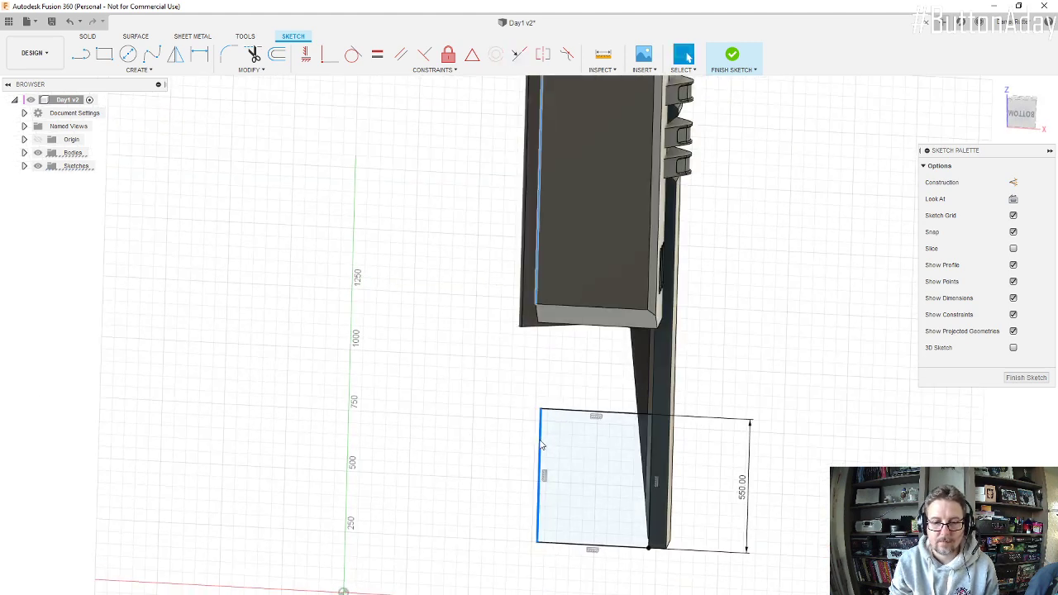
{"action": "left_click", "coordinate": [519, 55]}
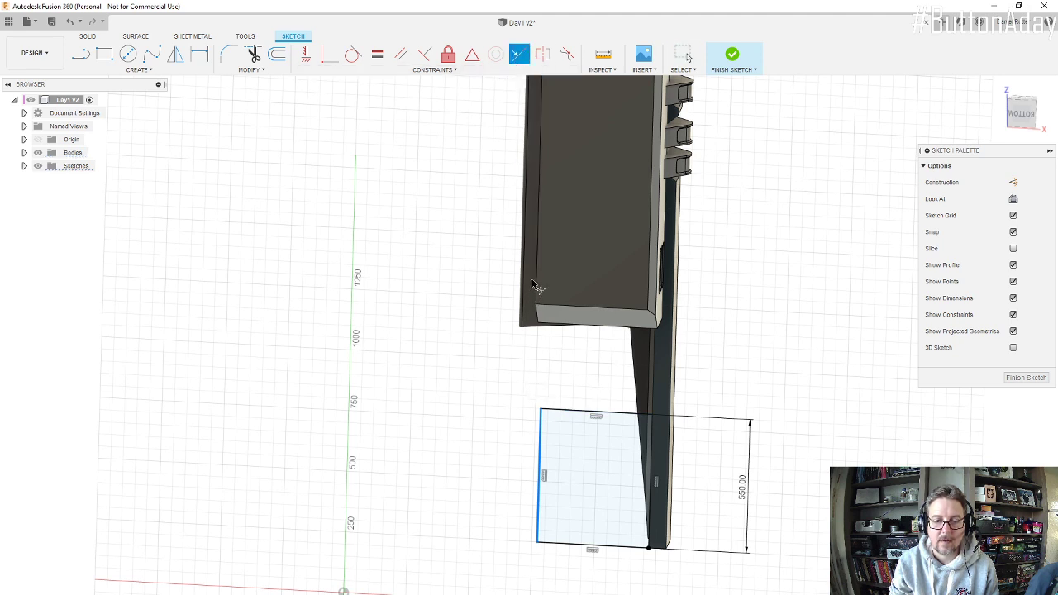
{"action": "left_click", "coordinate": [328, 59]}
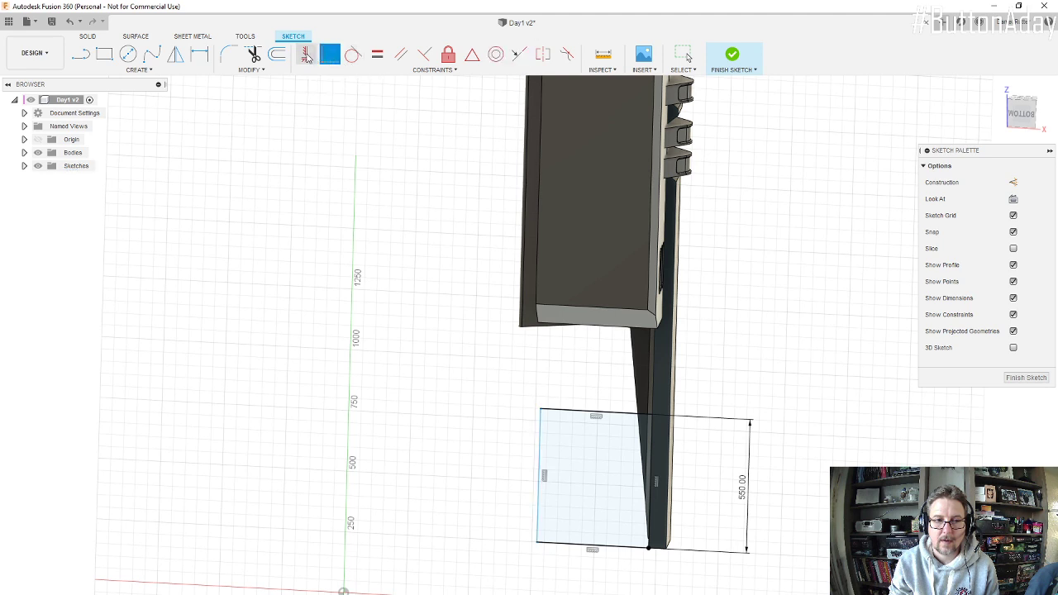
{"action": "left_click", "coordinate": [307, 56]}
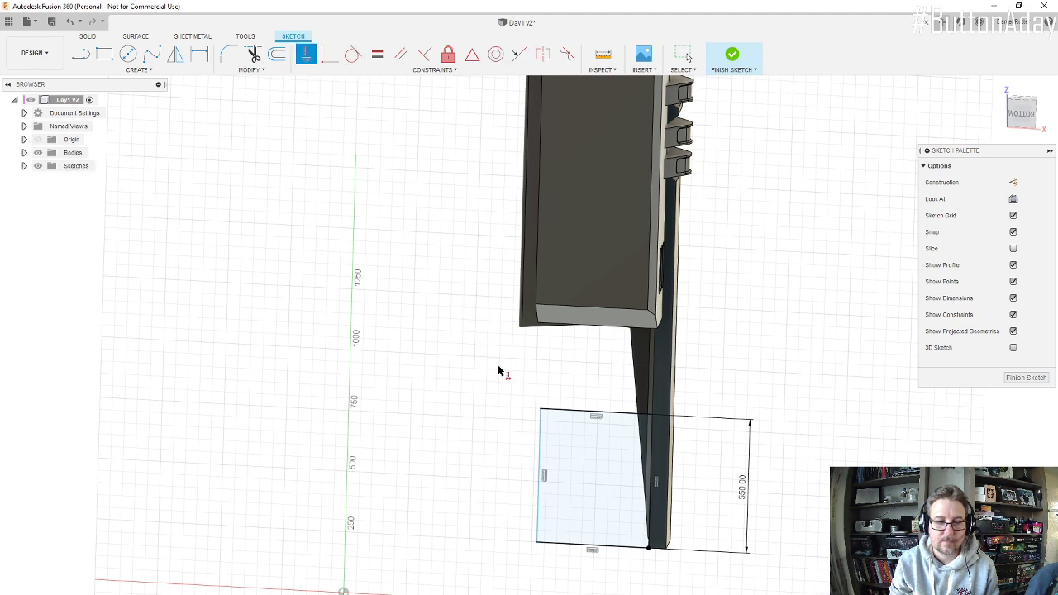
{"action": "key", "text": "Escape"}
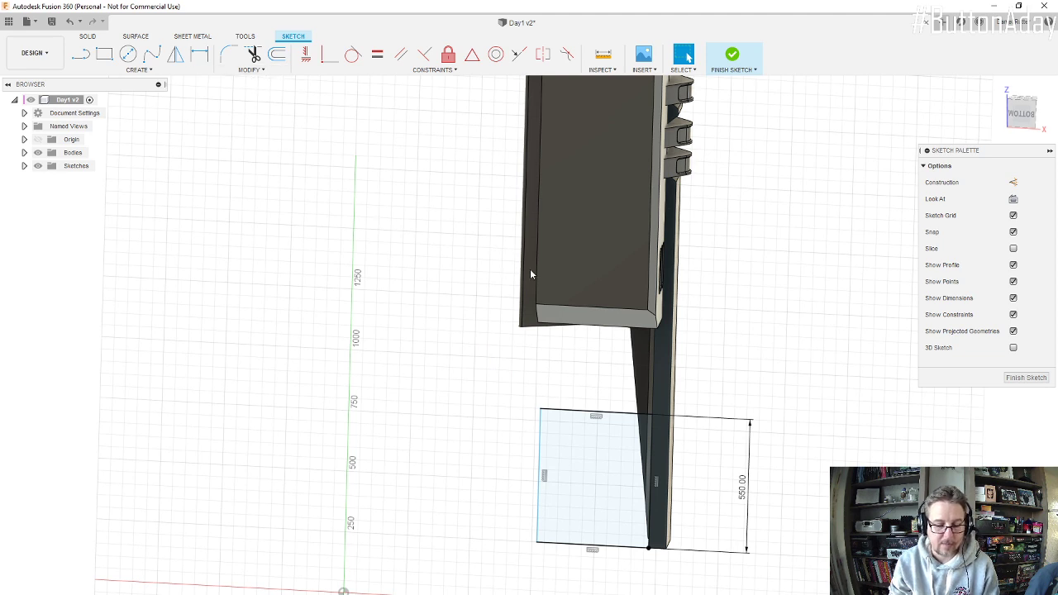
Step: Dimension the rectangle's width across the beam at 550 mm
{"action": "key", "text": "d"}
{"action": "left_click", "coordinate": [542, 442]}
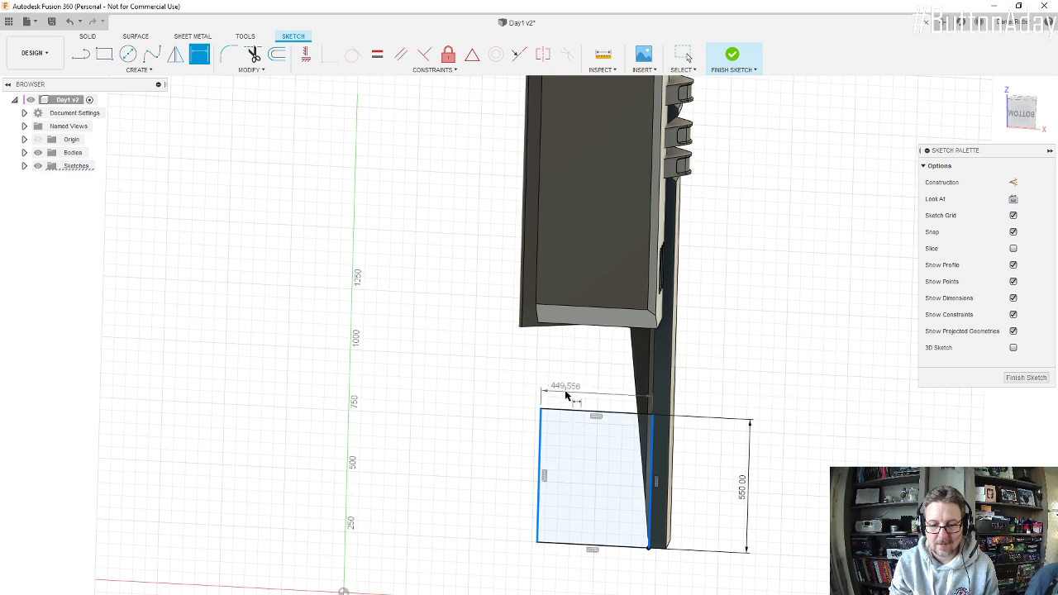
{"action": "left_click", "coordinate": [576, 389]}
{"action": "type", "text": "55"}
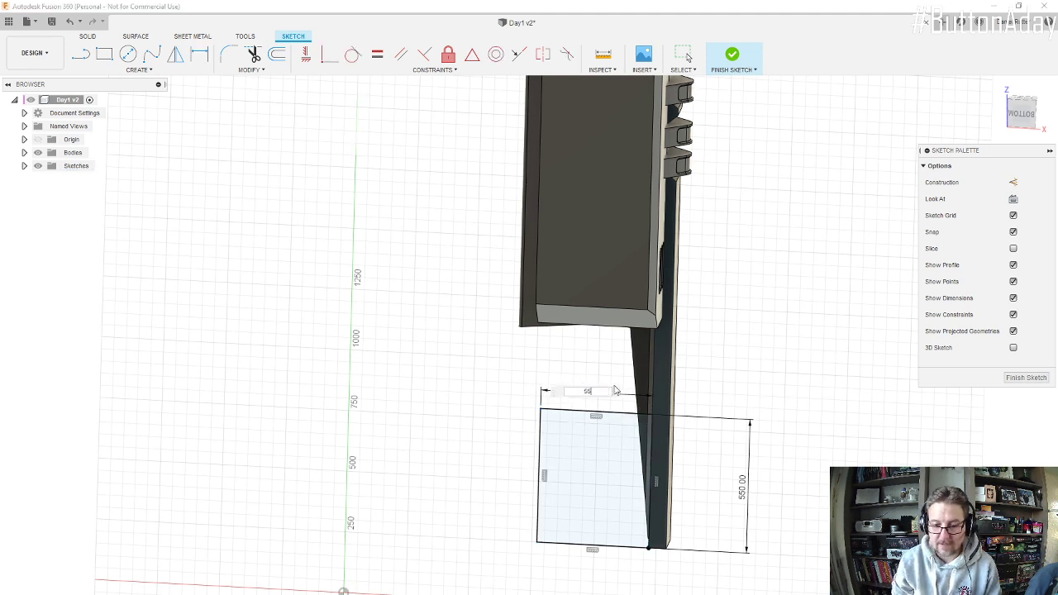
{"action": "type", "text": "0"}
{"action": "key", "text": "Return"}
{"action": "middle_click_drag", "start_coordinate": [581, 380], "coordinate": [562, 384], "text": "shift"}
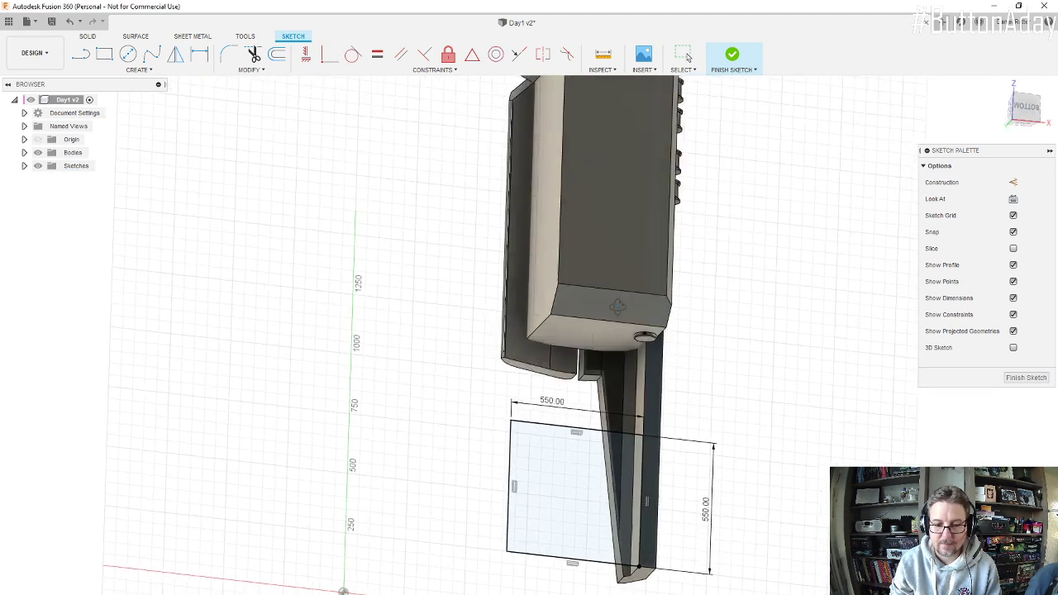
{"action": "middle_click_drag", "start_coordinate": [617, 306], "coordinate": [608, 357], "text": "shift"}
{"action": "key", "text": "d"}
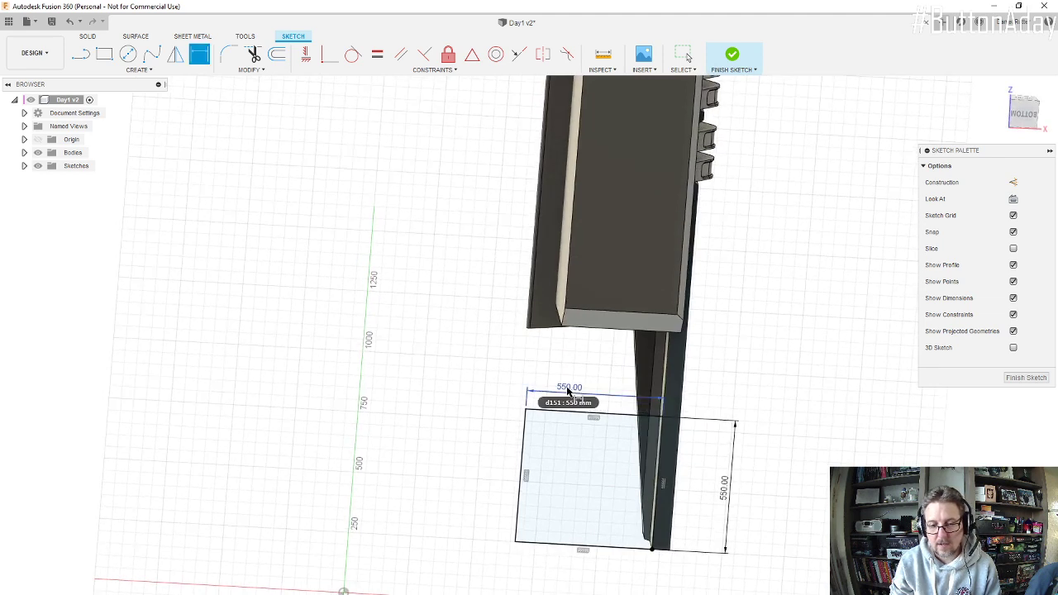
Step: Set the rectangle's width across the beam to 500 mm and finish the sketch
{"action": "double_click", "coordinate": [568, 390]}
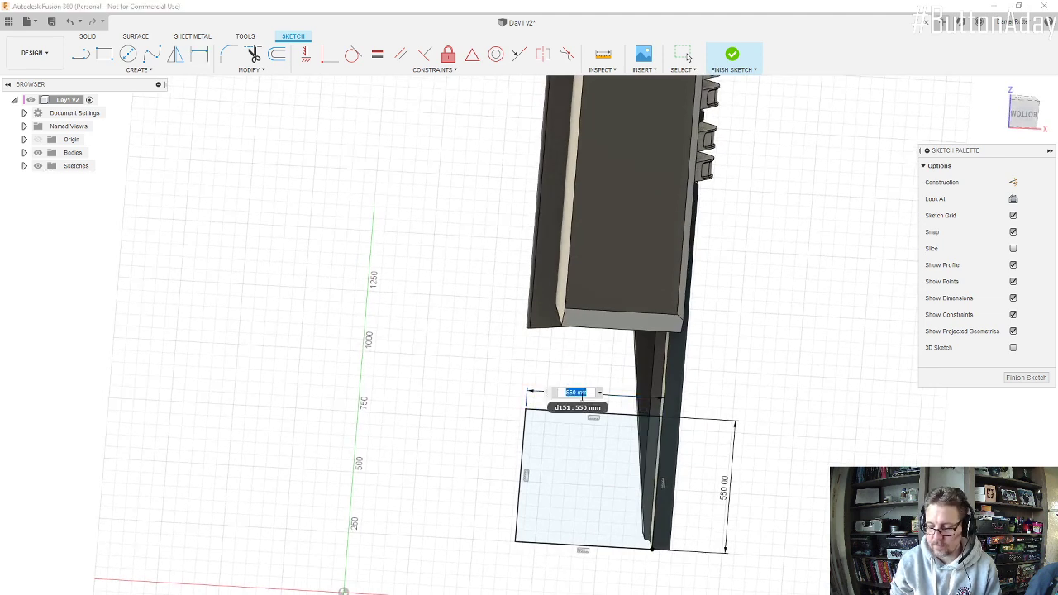
{"action": "type", "text": "500"}
{"action": "key", "text": "Return"}
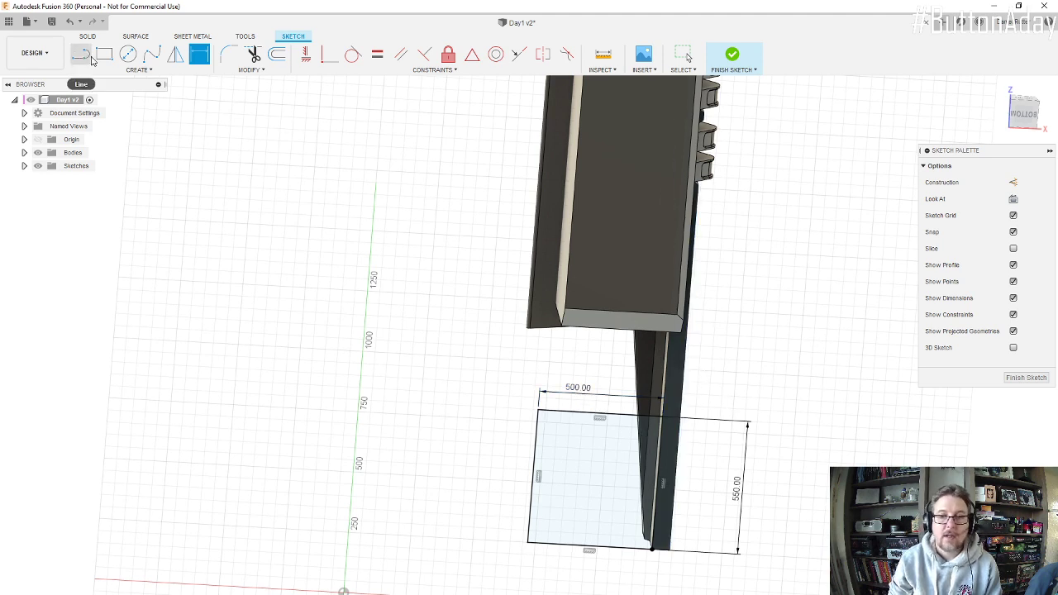
{"action": "left_click", "coordinate": [730, 57]}
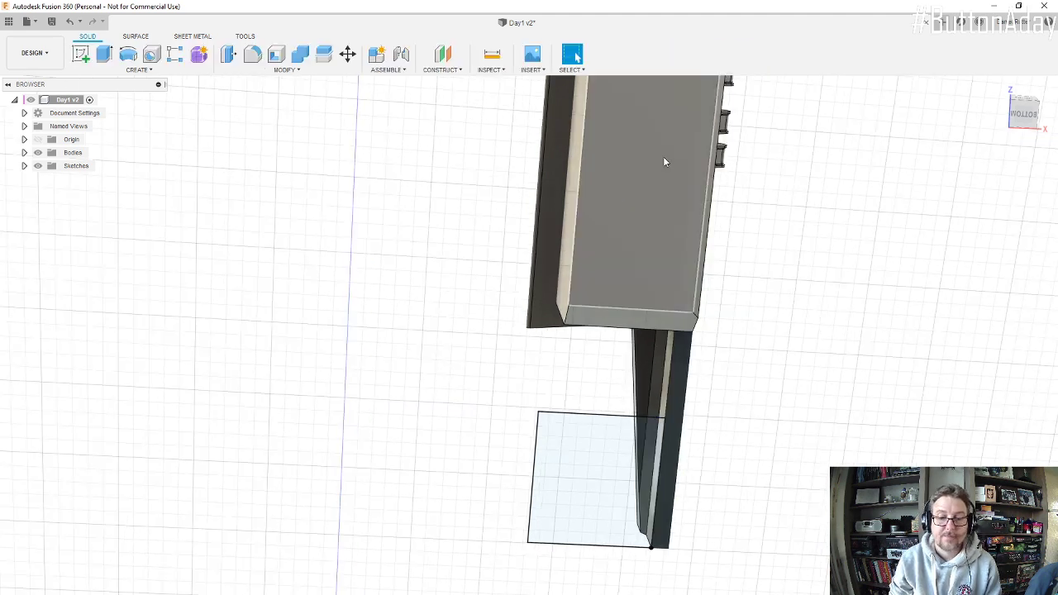
Step: Extrude the rectangle at the beam's rear 150 mm downward as a new body
{"action": "left_click", "coordinate": [103, 55]}
{"action": "left_click", "coordinate": [586, 464]}
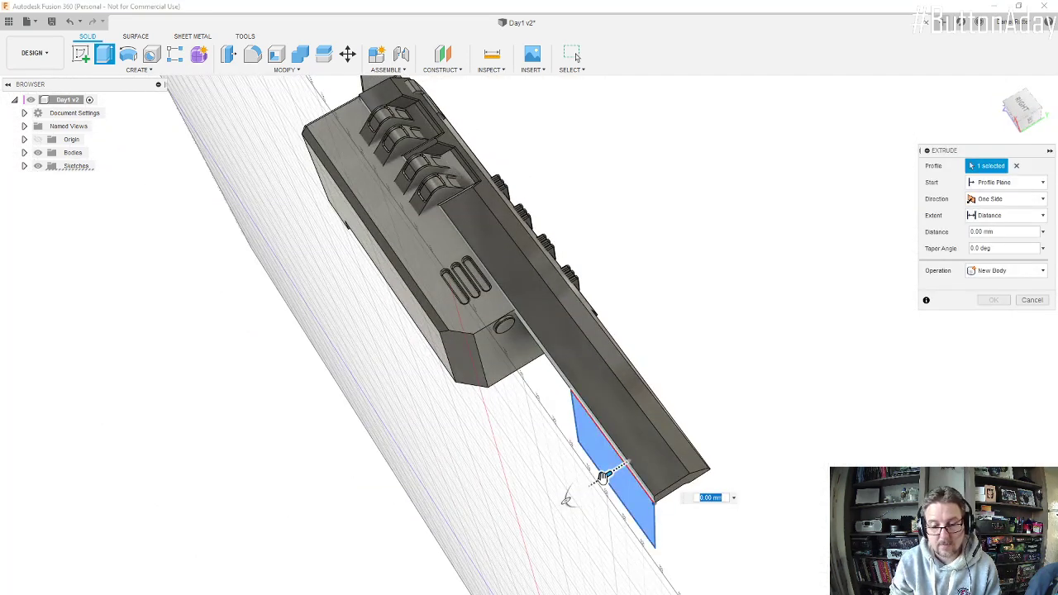
{"action": "left_click_drag", "start_coordinate": [592, 487], "coordinate": [567, 501]}
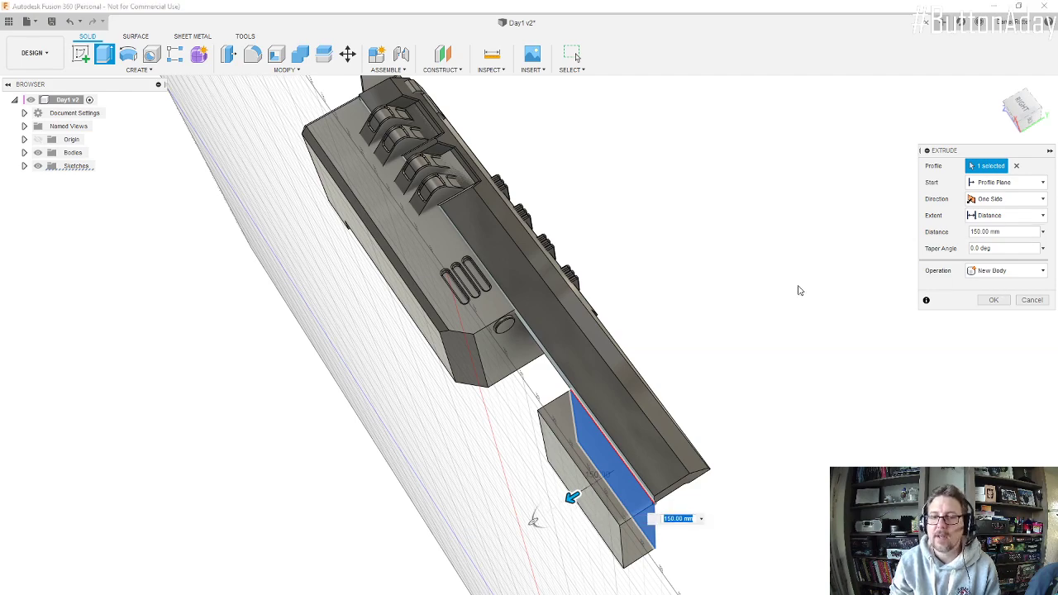
{"action": "middle_click_drag", "start_coordinate": [582, 428], "coordinate": [630, 408], "text": "shift"}
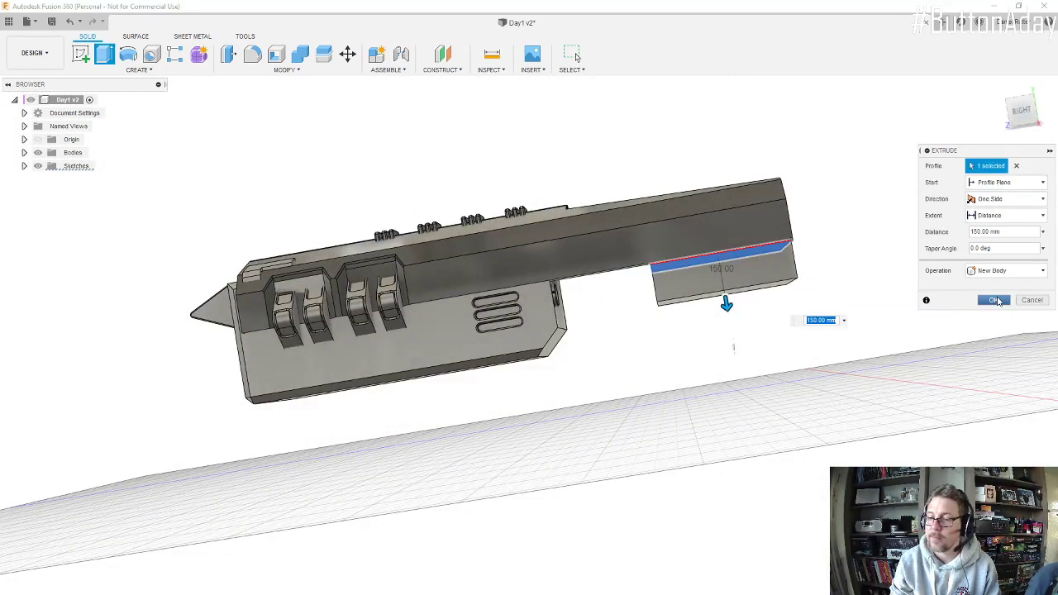
{"action": "left_click", "coordinate": [994, 300]}
{"action": "scroll", "coordinate": [739, 276], "scroll_direction": "up", "scroll_amount": 5}
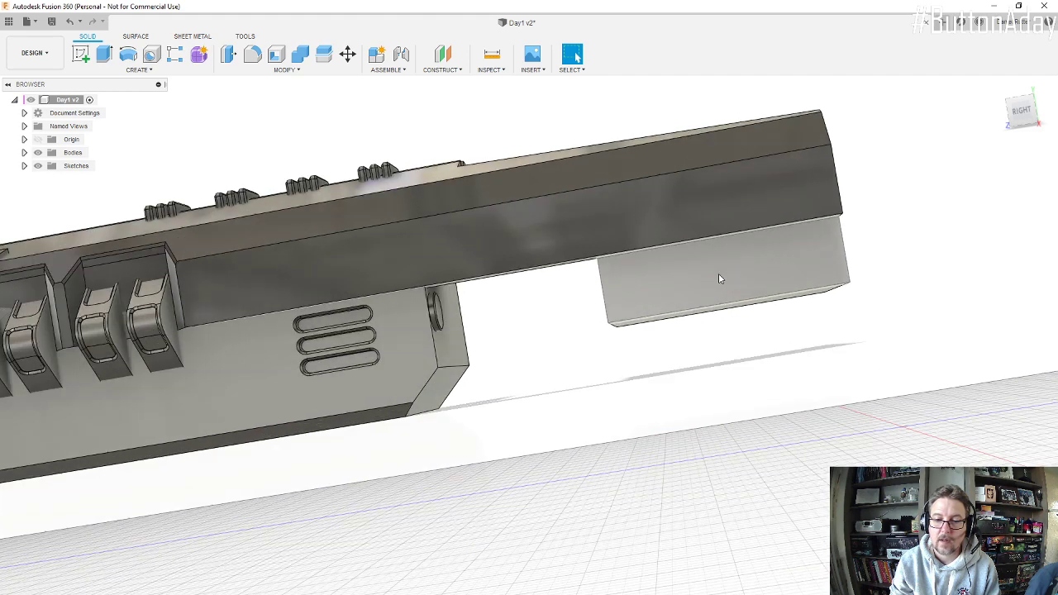
Step: Sketch a circle about 93 mm in diameter on the new block's outer side face, toward its engine end
{"action": "left_click", "coordinate": [80, 60]}
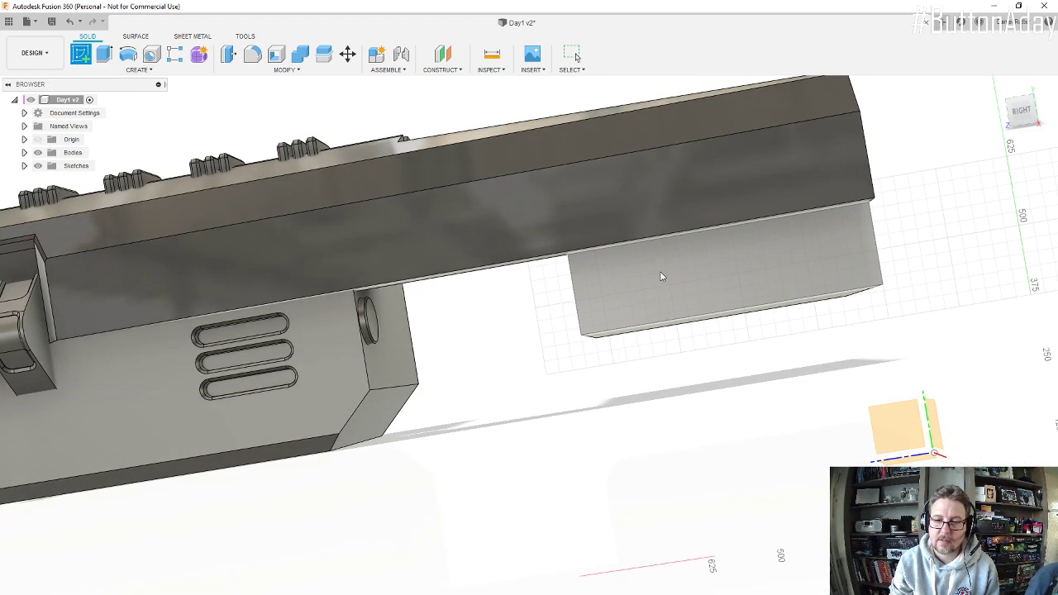
{"action": "left_click", "coordinate": [612, 287]}
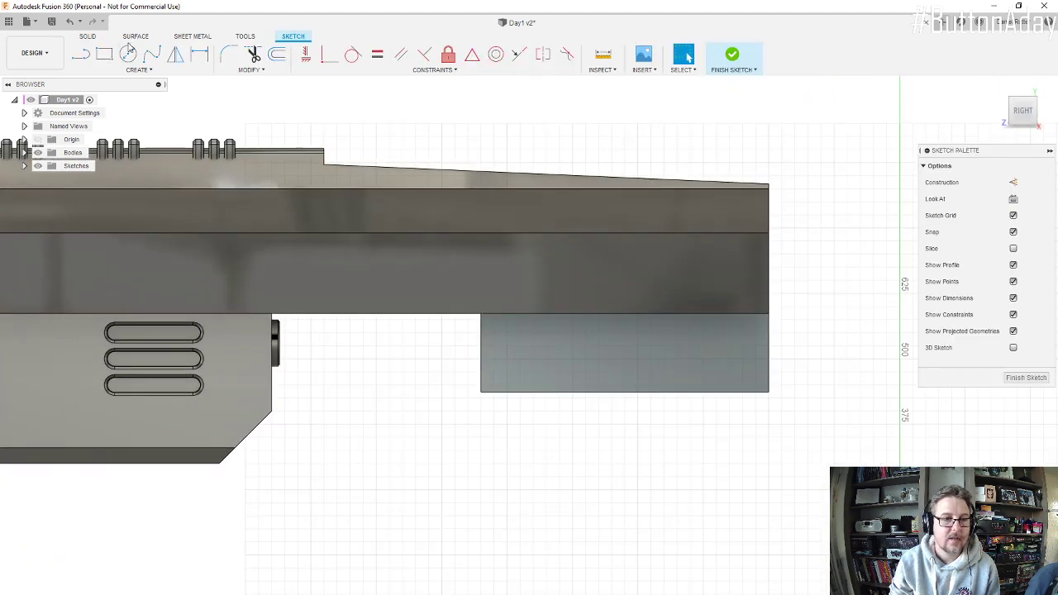
{"action": "left_click", "coordinate": [128, 53]}
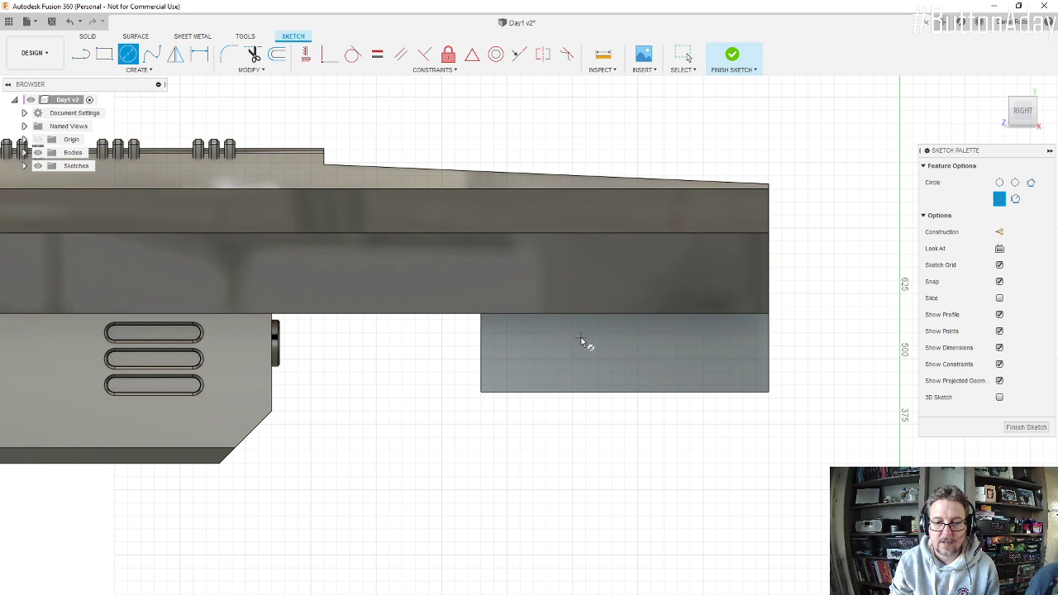
{"action": "left_click", "coordinate": [571, 346]}
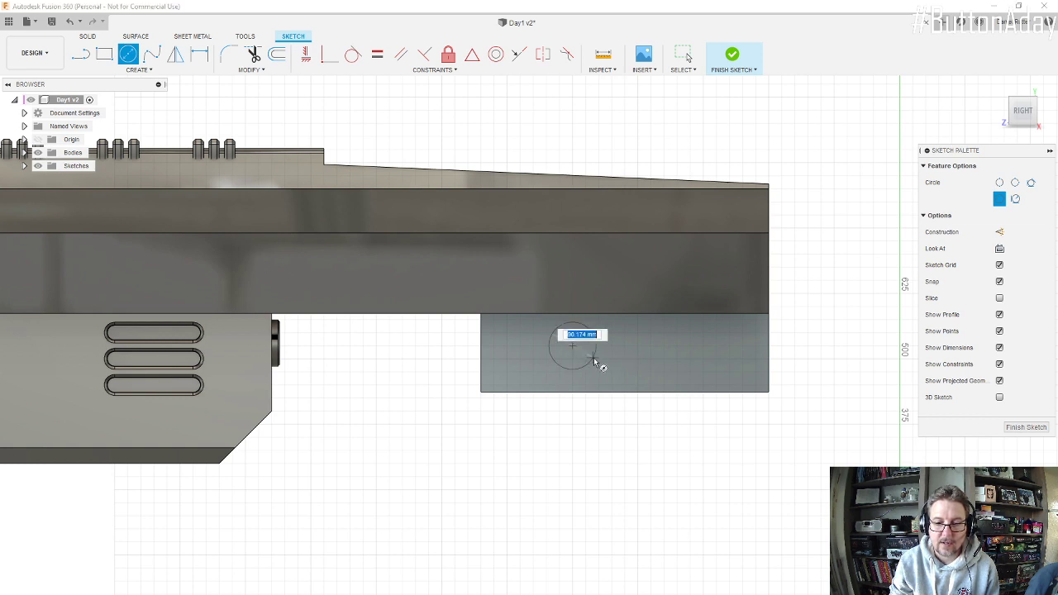
{"action": "left_click", "coordinate": [595, 362]}
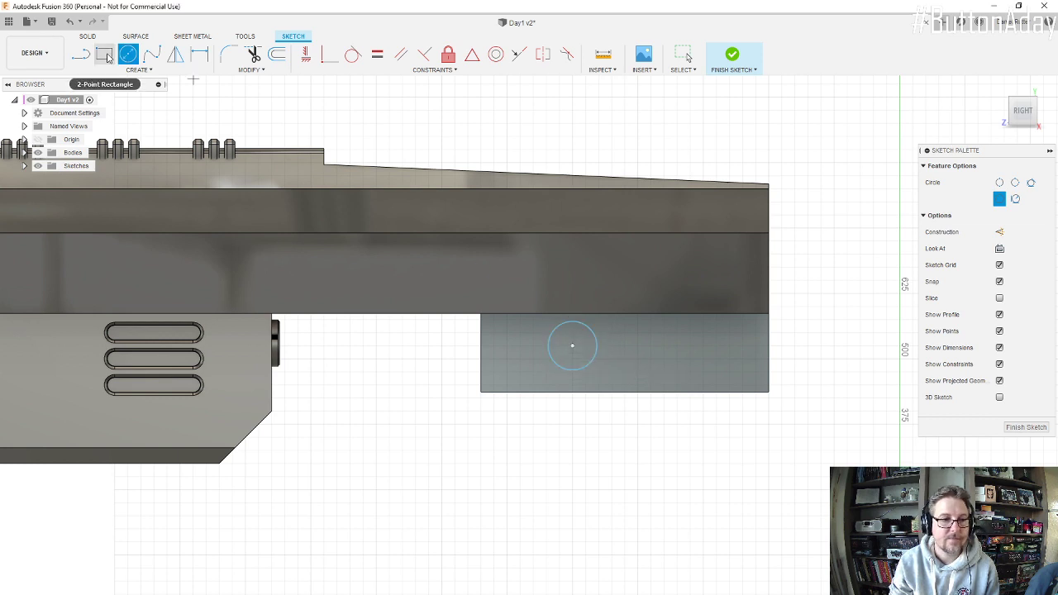
Step: Dimension the circle's diameter at 90 mm and finish the sketch
{"action": "key", "text": "d"}
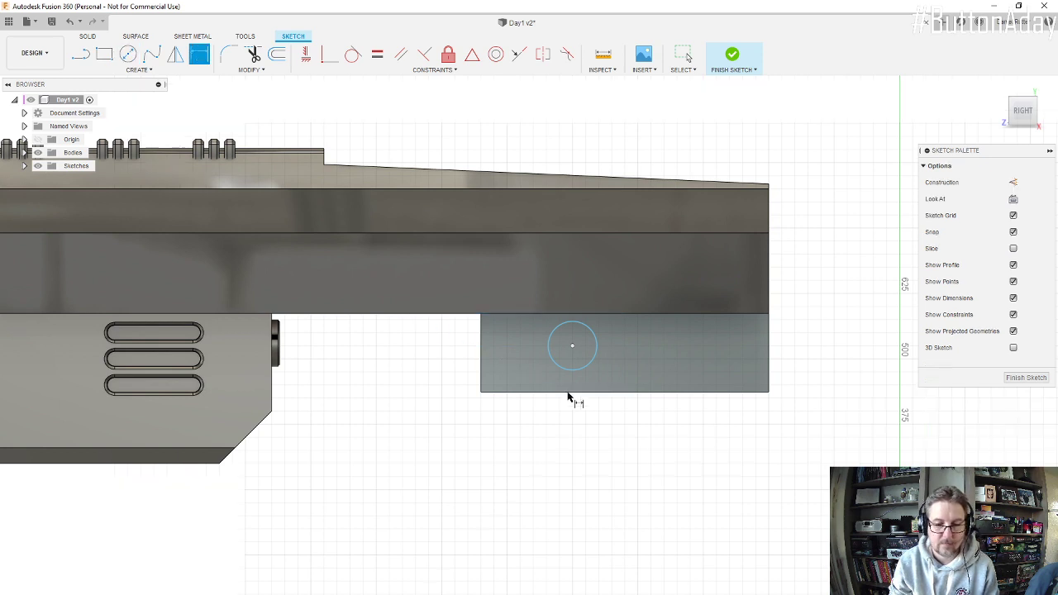
{"action": "left_click", "coordinate": [595, 358]}
{"action": "left_click", "coordinate": [633, 368]}
{"action": "type", "text": "90"}
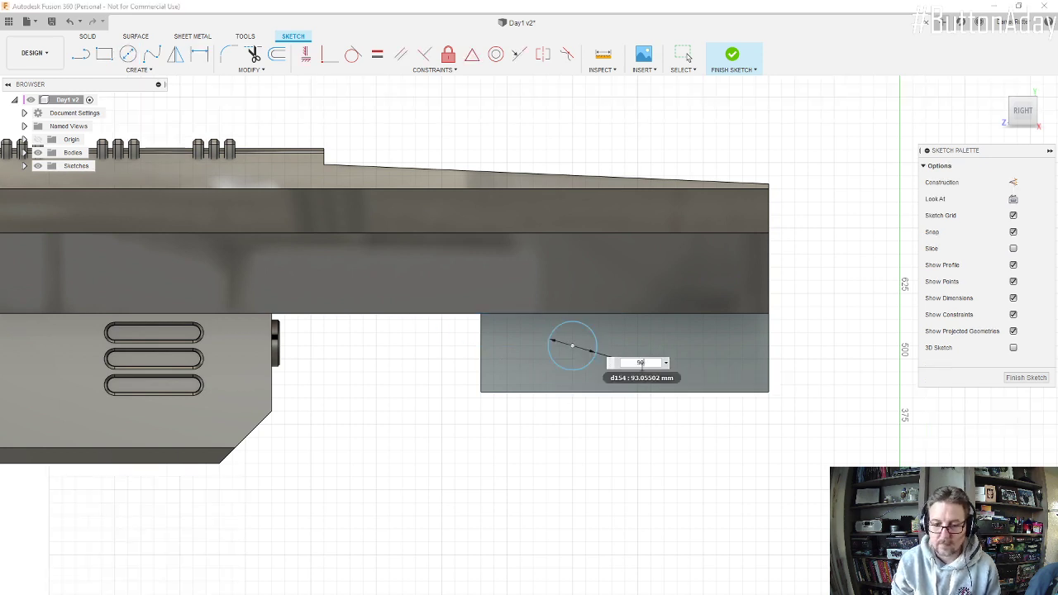
{"action": "key", "text": "Return"}
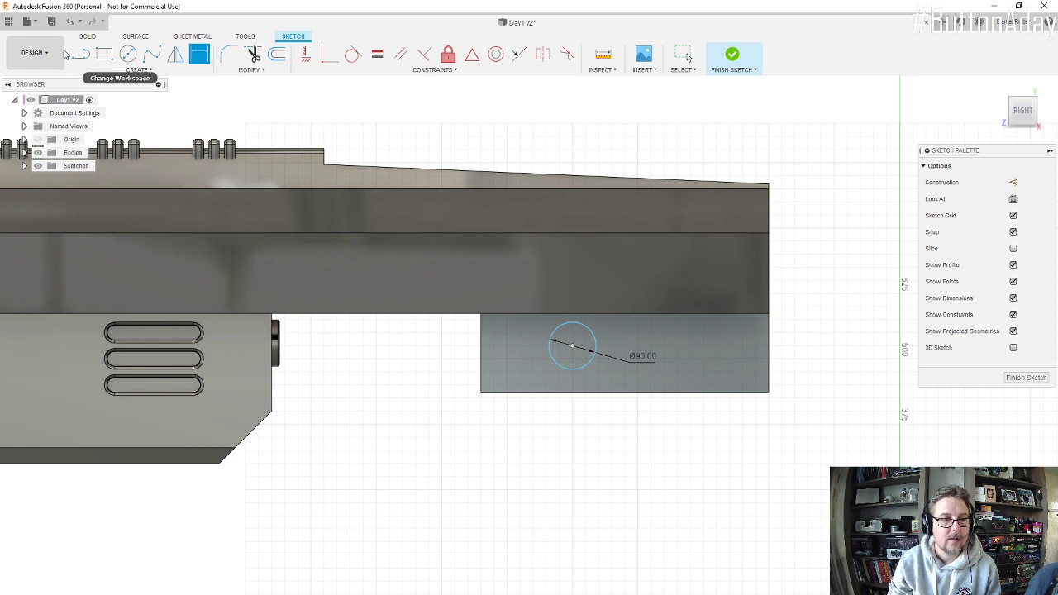
{"action": "left_click", "coordinate": [727, 59]}
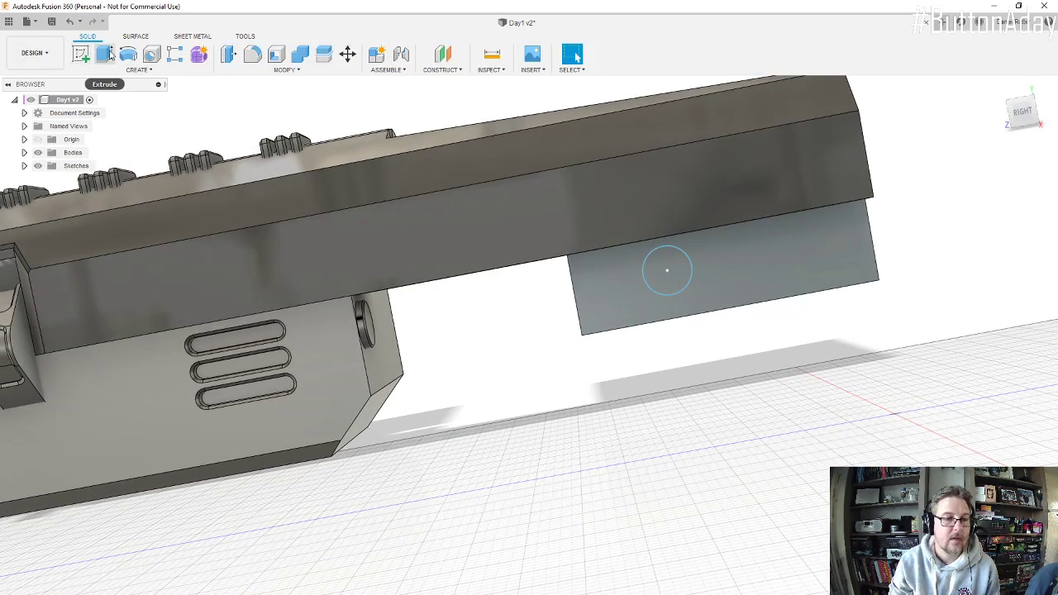
Step: Extrude the 90 mm circle 15 mm outward from the block's side face as a new body
{"action": "left_click", "coordinate": [104, 55]}
{"action": "left_click", "coordinate": [651, 281]}
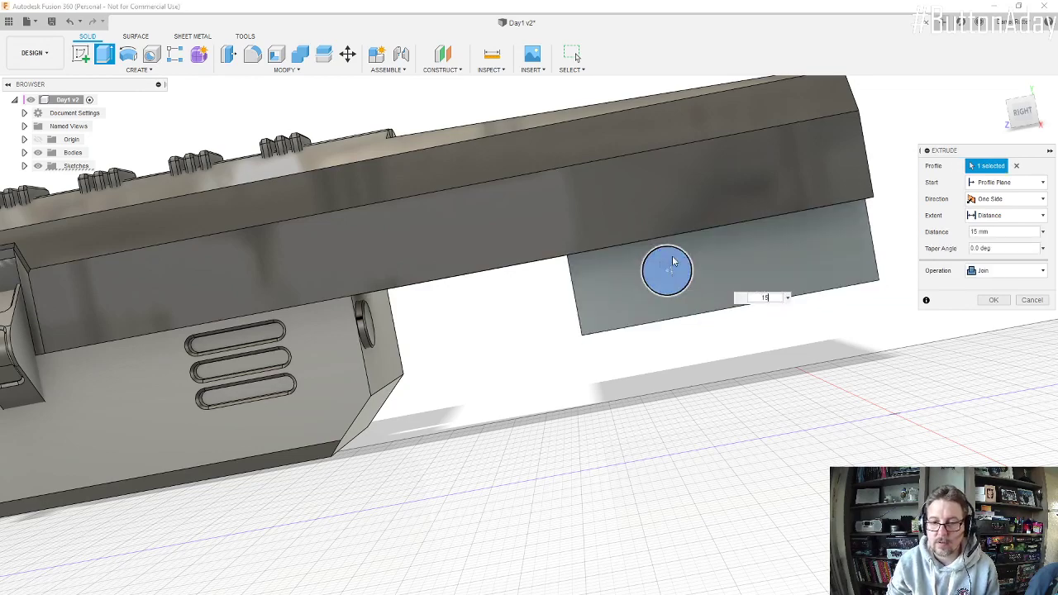
{"action": "middle_click_drag", "start_coordinate": [648, 255], "coordinate": [581, 266], "text": "shift"}
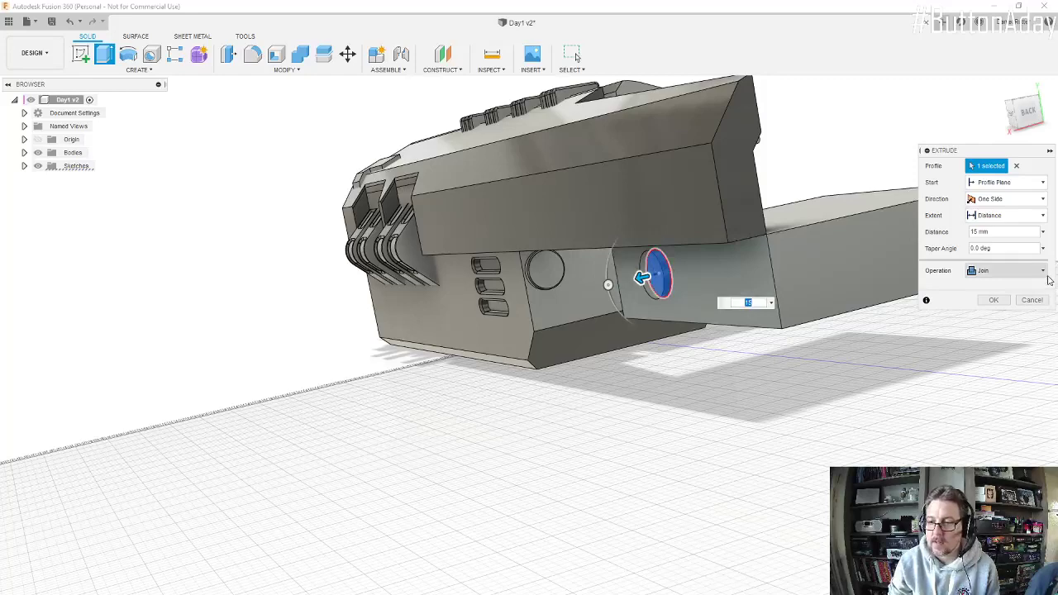
{"action": "left_click", "coordinate": [1041, 274]}
{"action": "left_click", "coordinate": [1015, 327]}
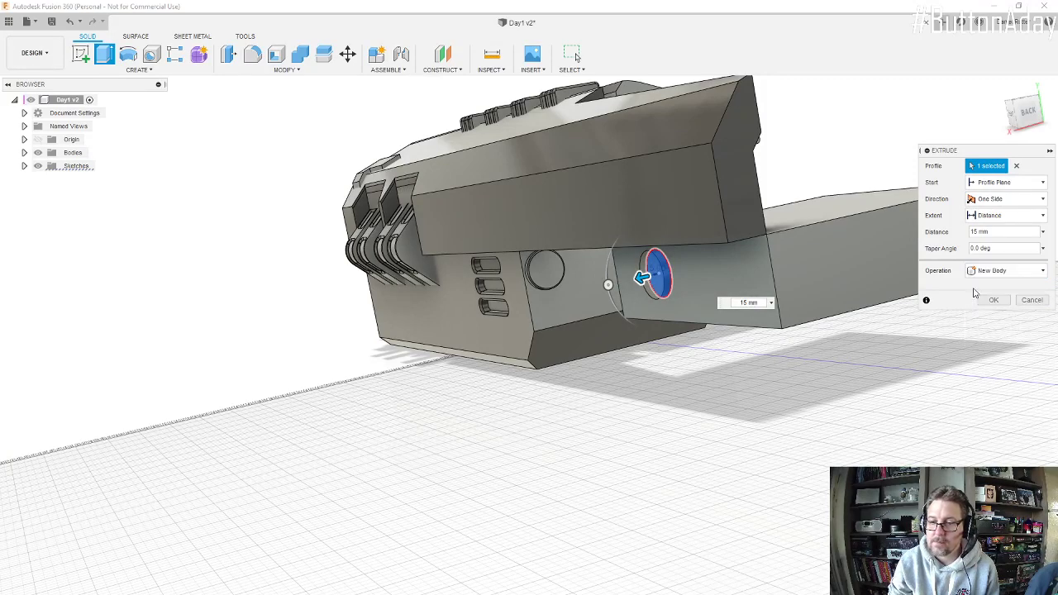
{"action": "left_click", "coordinate": [994, 300]}
{"action": "scroll", "coordinate": [680, 299], "scroll_direction": "up", "scroll_amount": 5}
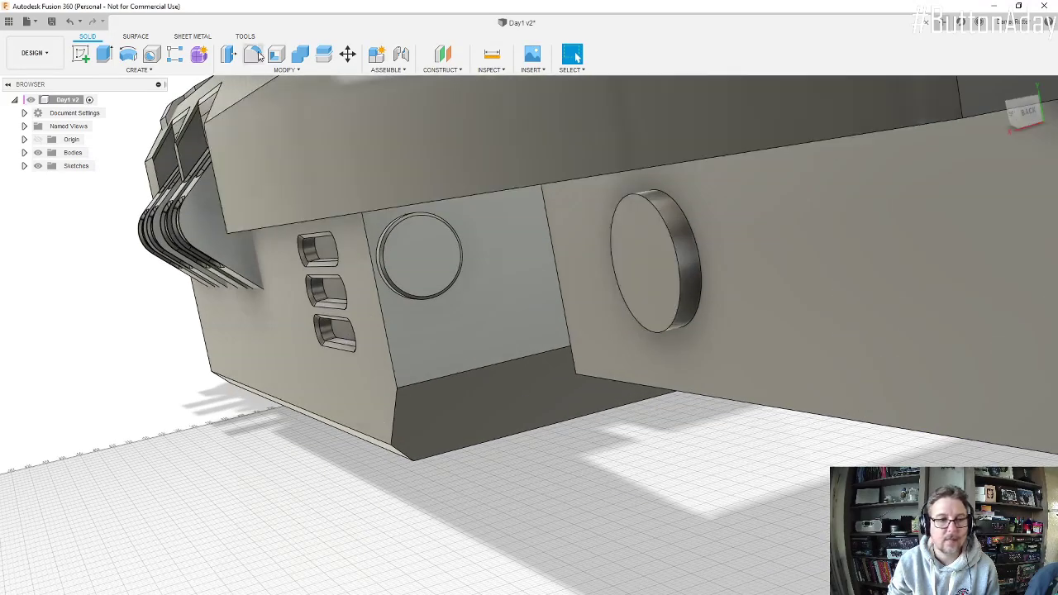
Step: Chamfer the outer circular edge of the new disc-shaped connector on the rear block
{"action": "left_click", "coordinate": [286, 69]}
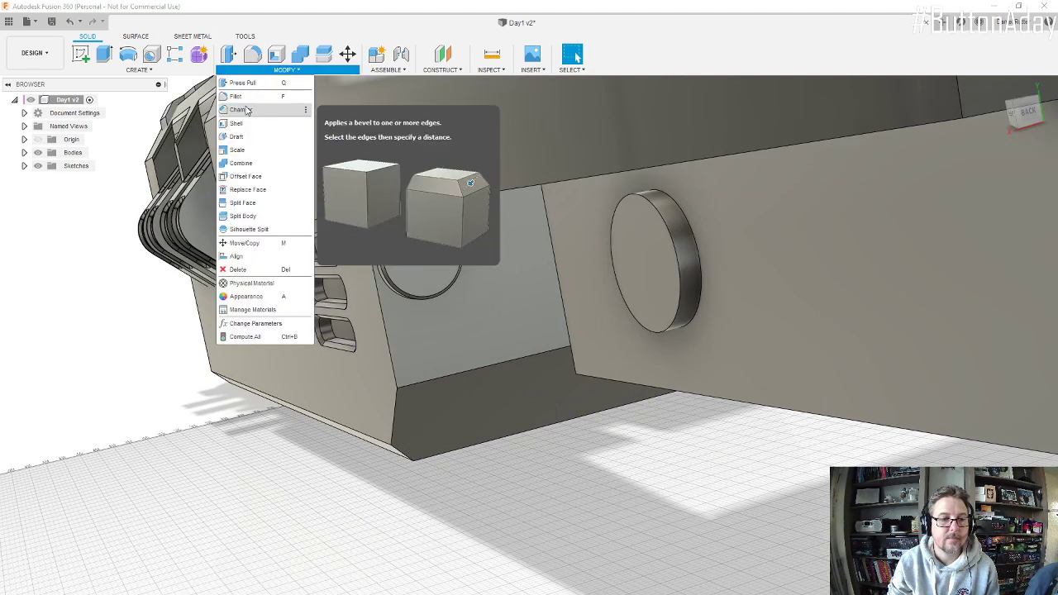
{"action": "left_click", "coordinate": [248, 110]}
{"action": "left_click", "coordinate": [661, 214]}
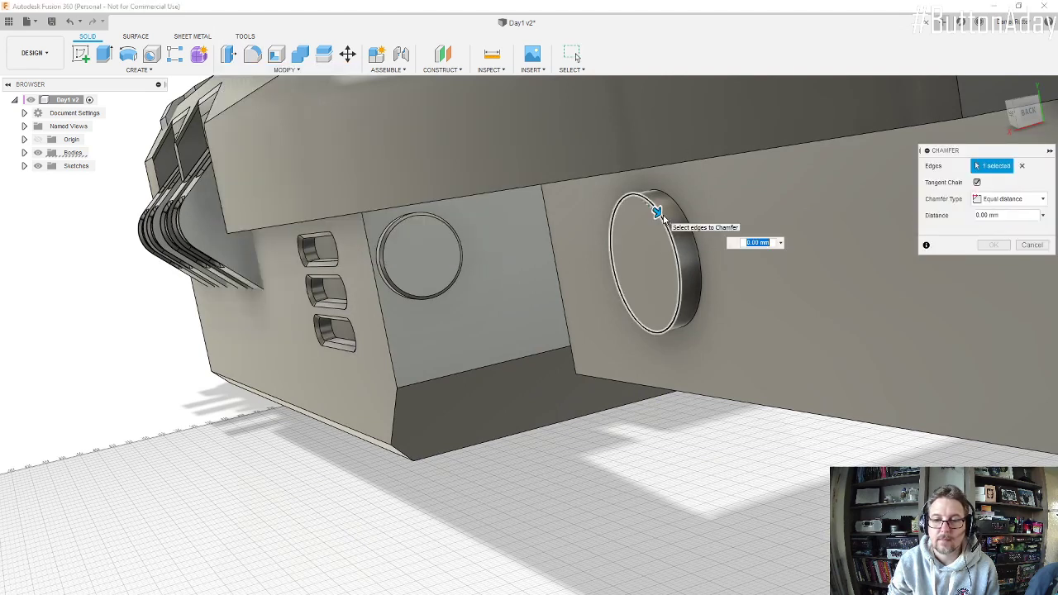
{"action": "key", "text": "Escape"}
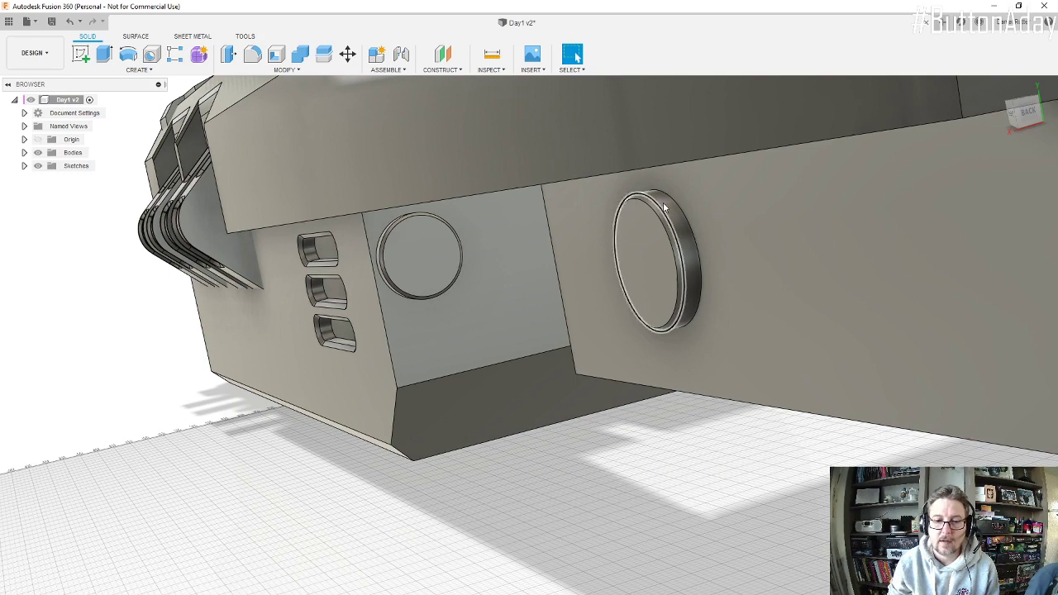
Step: Open the hose path's spline sketch for editing
{"action": "middle_click_drag", "start_coordinate": [655, 257], "coordinate": [686, 257], "text": "shift"}
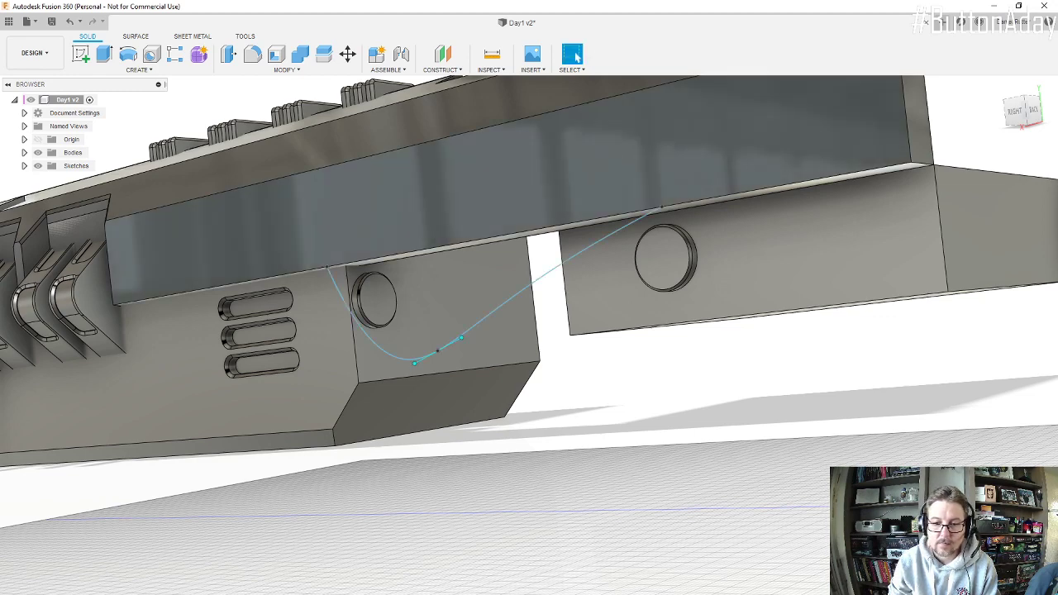
{"action": "middle_click_drag", "start_coordinate": [578, 334], "coordinate": [636, 279], "text": "shift"}
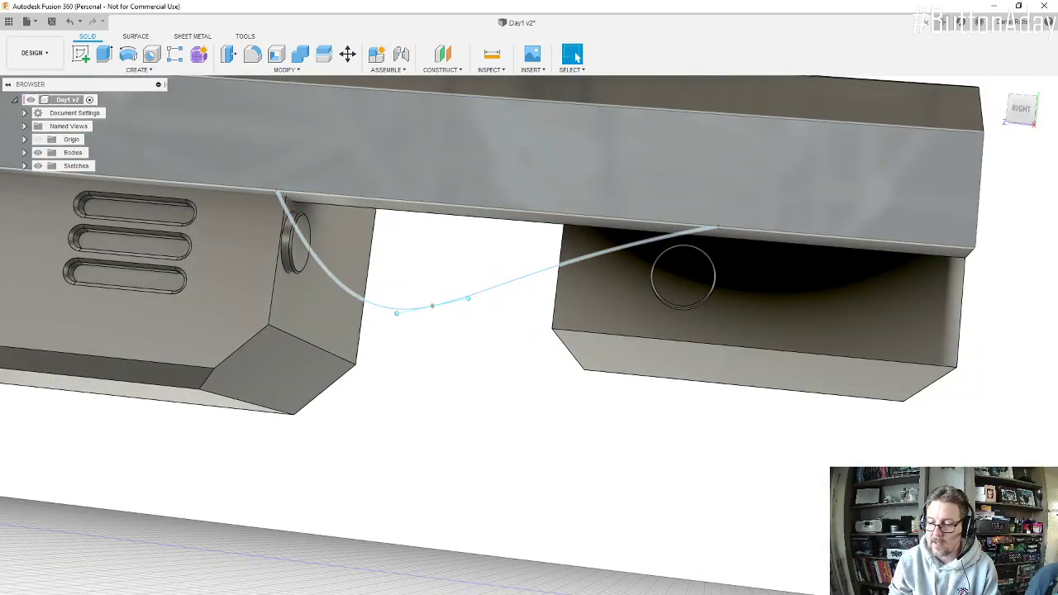
{"action": "left_click", "coordinate": [795, 594]}
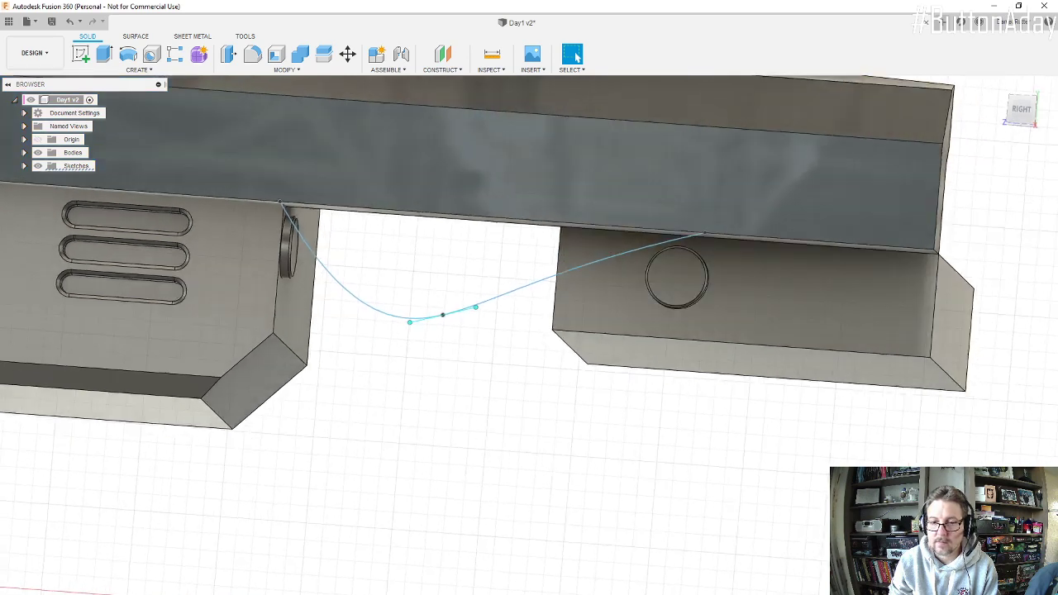
Step: Try to tie the spline's rear end point to the new connector's circular edge with the Midpoint constraint
{"action": "left_click", "coordinate": [704, 231]}
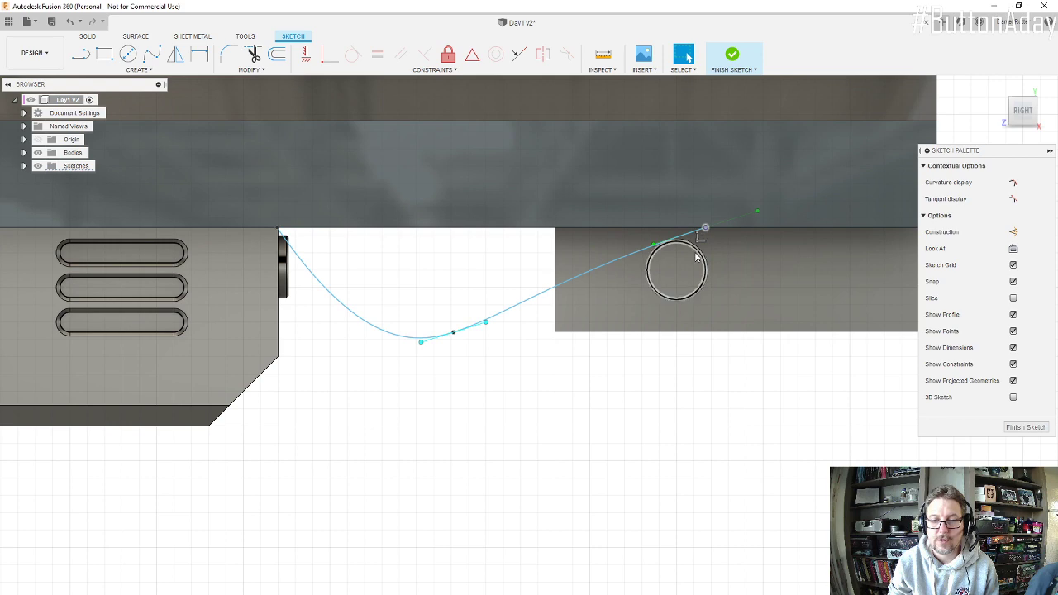
{"action": "mouse_move", "coordinate": [682, 232]}
{"action": "middle_mouse_down", "text": "shift"}
{"action": "mouse_move", "coordinate": [659, 232]}
{"action": "mouse_move", "coordinate": [675, 240]}
{"action": "middle_mouse_up", "text": "shift"}
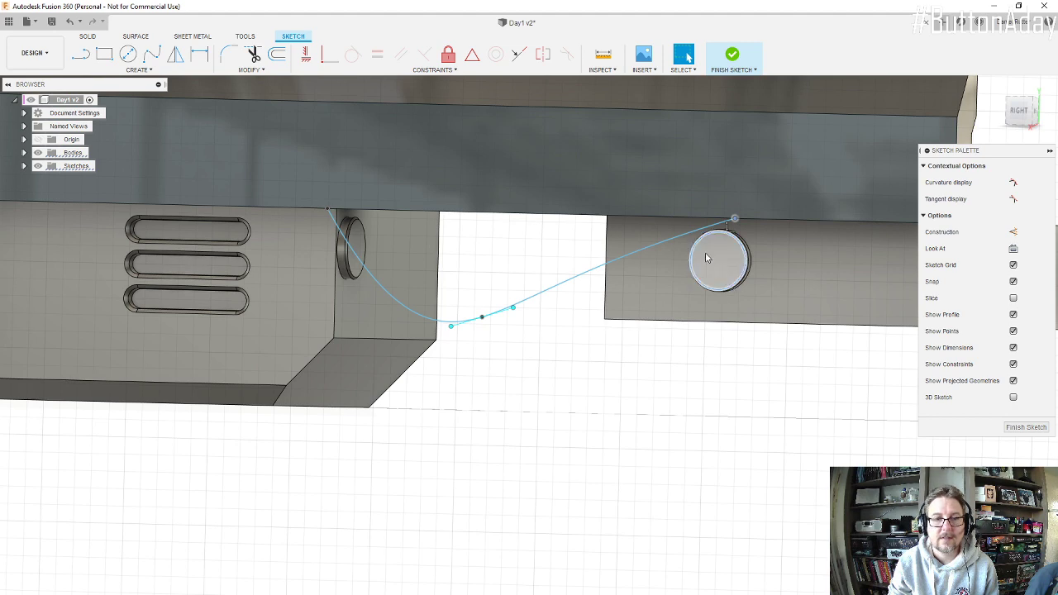
{"action": "middle_click_drag", "start_coordinate": [706, 258], "coordinate": [747, 267], "text": "shift"}
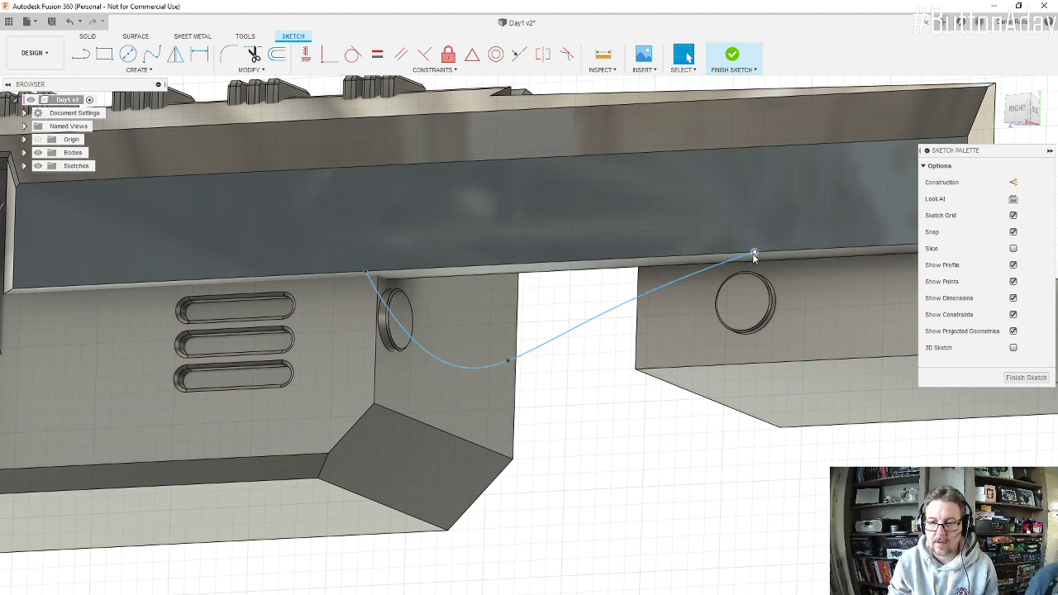
{"action": "left_click", "coordinate": [753, 255]}
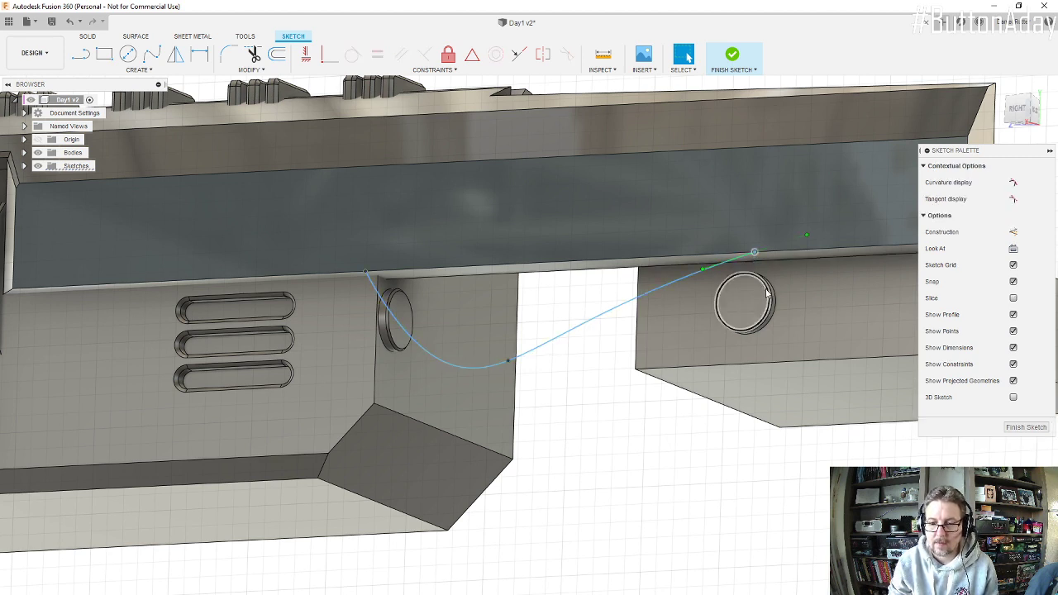
{"action": "left_click", "coordinate": [761, 295]}
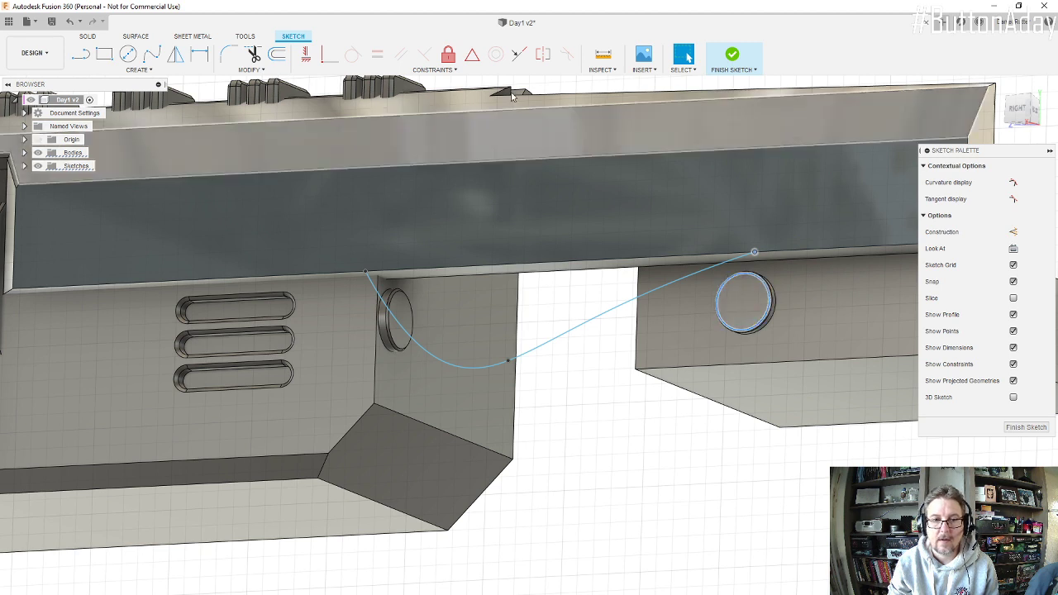
{"action": "left_click", "coordinate": [475, 55]}
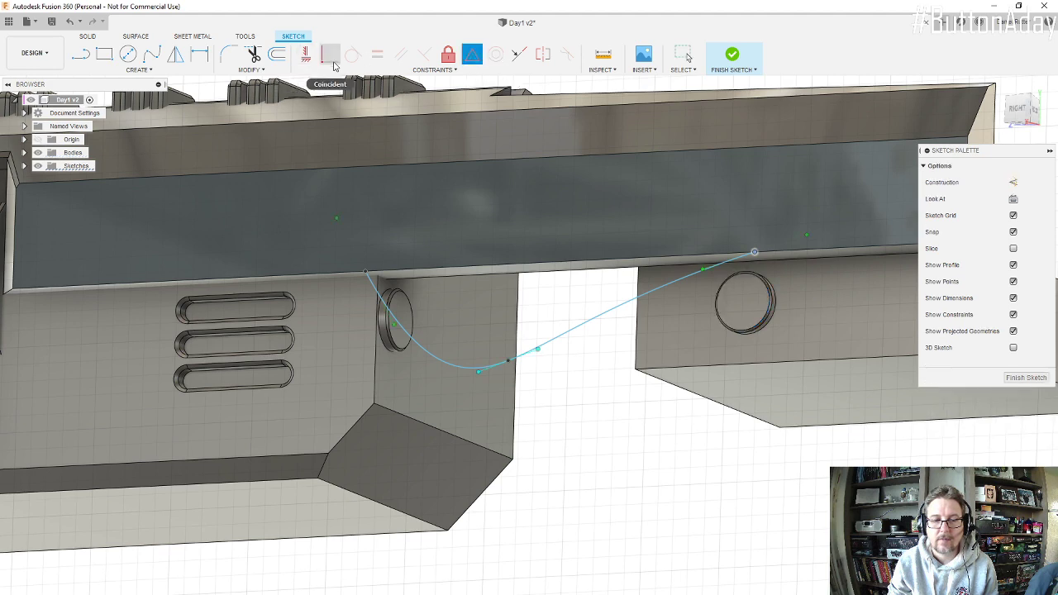
{"action": "middle_click_drag", "start_coordinate": [752, 332], "coordinate": [732, 321], "text": "shift"}
{"action": "scroll", "coordinate": [732, 321], "scroll_direction": "down", "scroll_amount": 4}
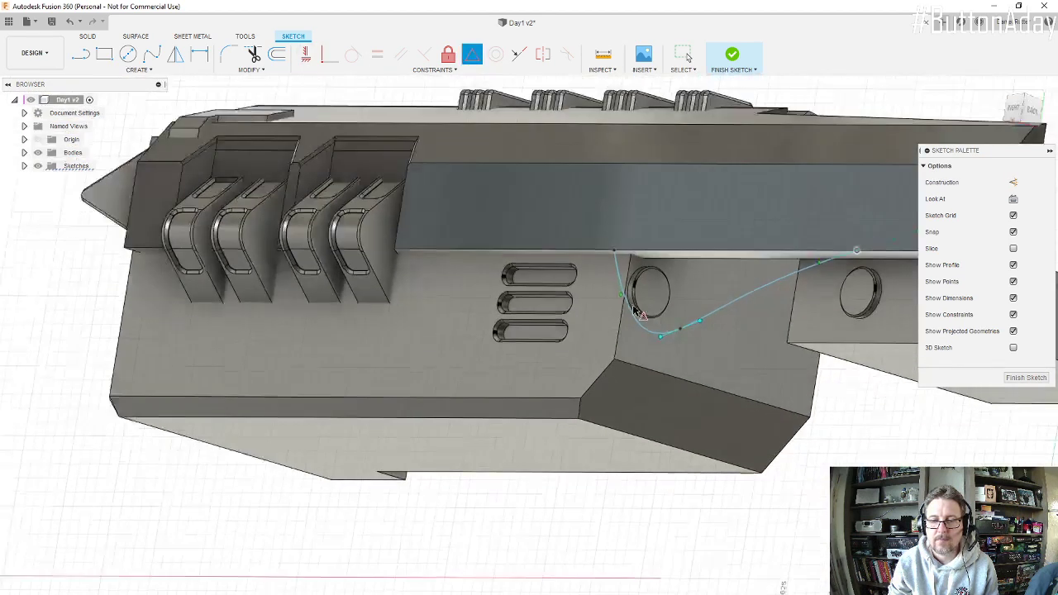
{"action": "scroll", "coordinate": [822, 296], "scroll_direction": "up", "scroll_amount": 4}
{"action": "mouse_move", "coordinate": [821, 296]}
{"action": "middle_mouse_down", "text": "shift"}
{"action": "mouse_move", "coordinate": [793, 287]}
{"action": "mouse_move", "coordinate": [804, 302]}
{"action": "middle_mouse_up", "text": "shift"}
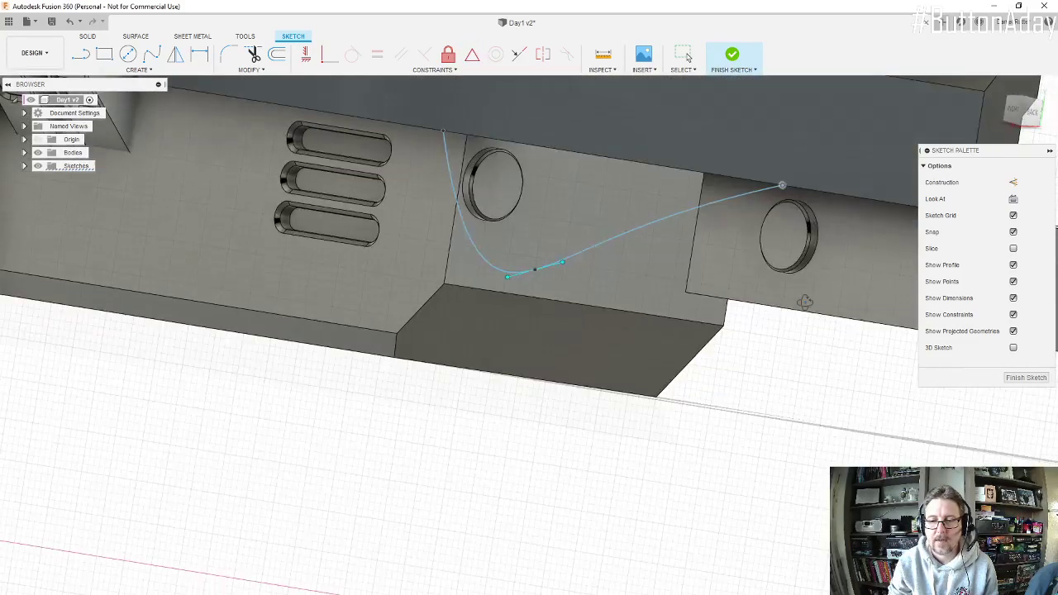
{"action": "scroll", "coordinate": [773, 269], "scroll_direction": "down", "scroll_amount": 2}
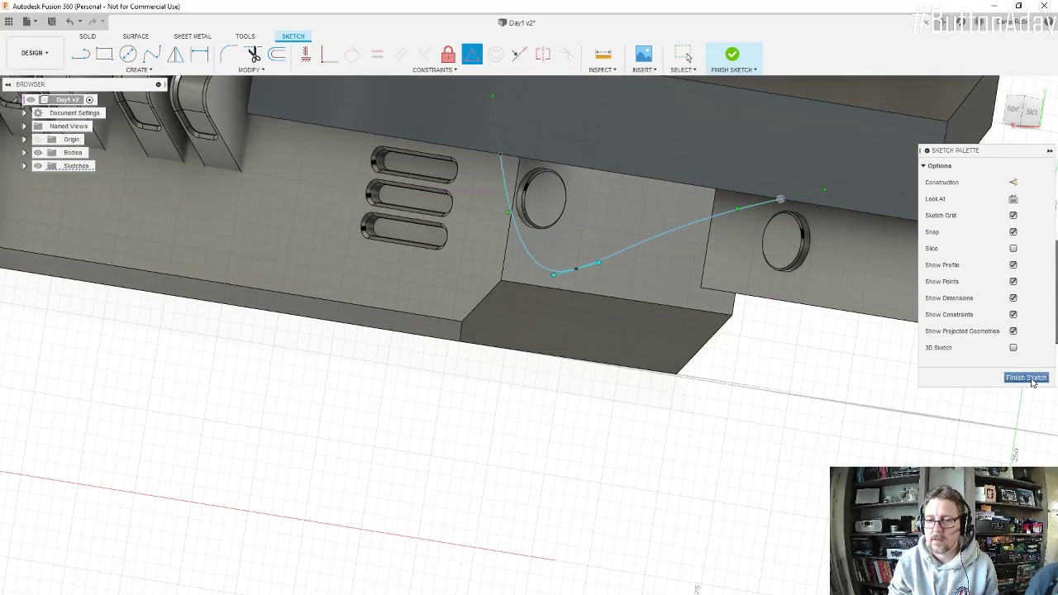
Step: Finish the spline sketch and create a construction axis through the cylindrical face of the engine's round connector
{"action": "left_click", "coordinate": [1025, 378]}
{"action": "scroll", "coordinate": [740, 264], "scroll_direction": "down", "scroll_amount": 3}
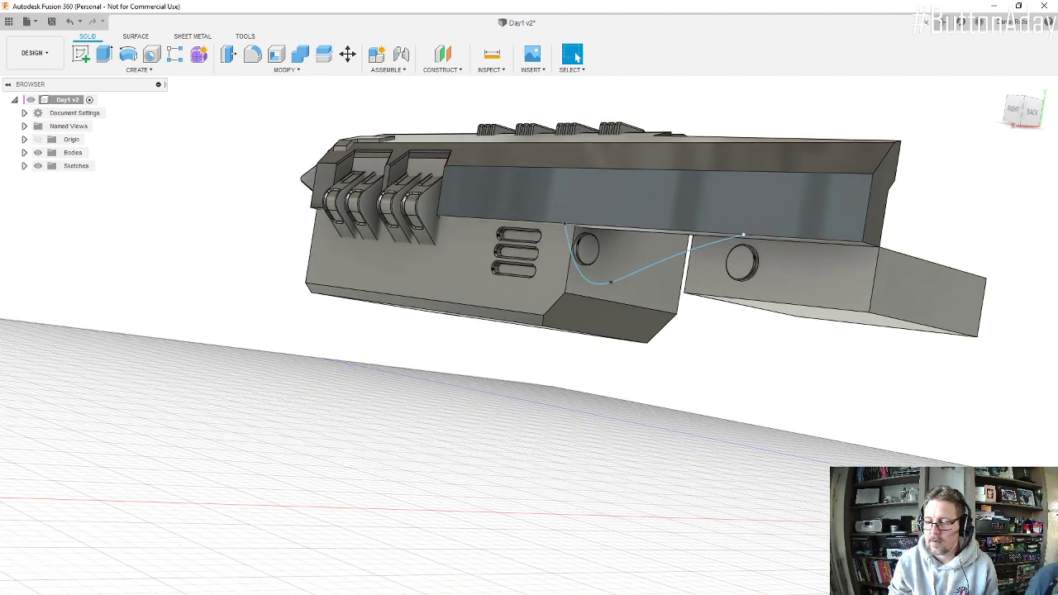
{"action": "scroll", "coordinate": [728, 254], "scroll_direction": "up", "scroll_amount": 4}
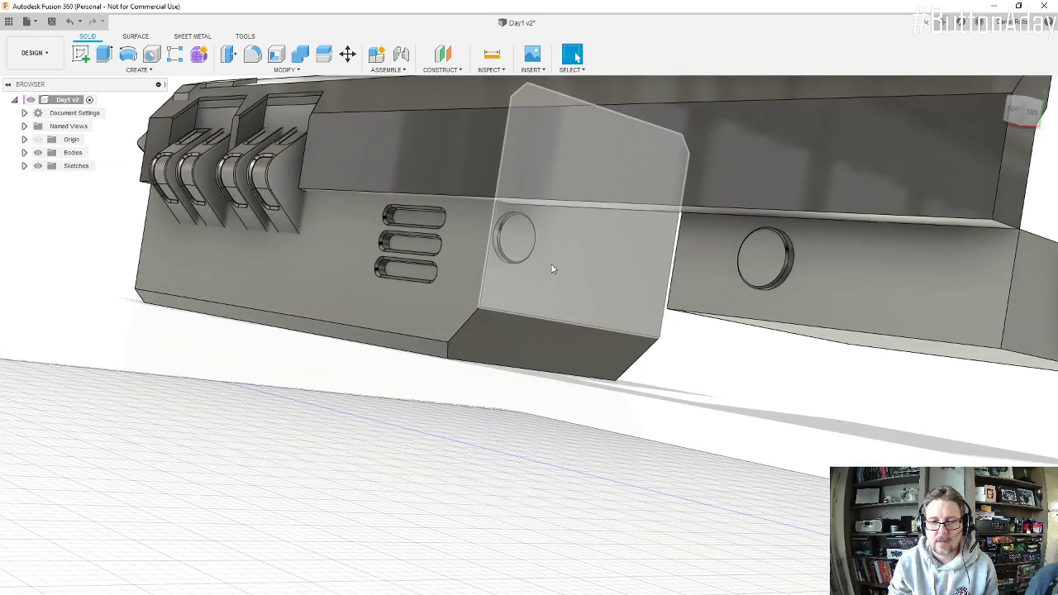
{"action": "scroll", "coordinate": [553, 269], "scroll_direction": "up", "scroll_amount": 4}
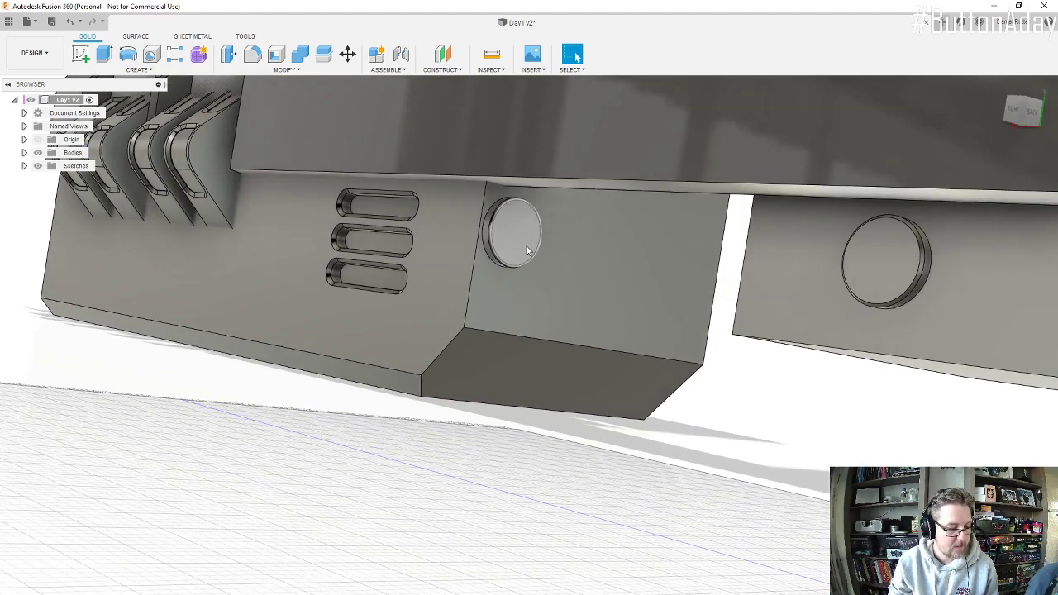
{"action": "middle_click_drag", "start_coordinate": [527, 250], "coordinate": [501, 164], "text": "shift"}
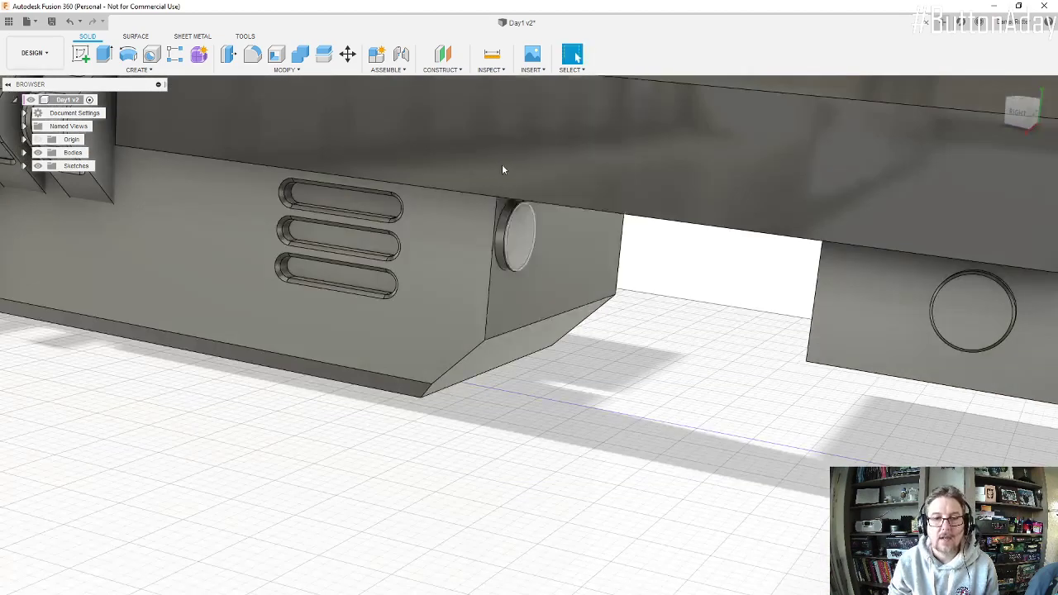
{"action": "left_click", "coordinate": [459, 70]}
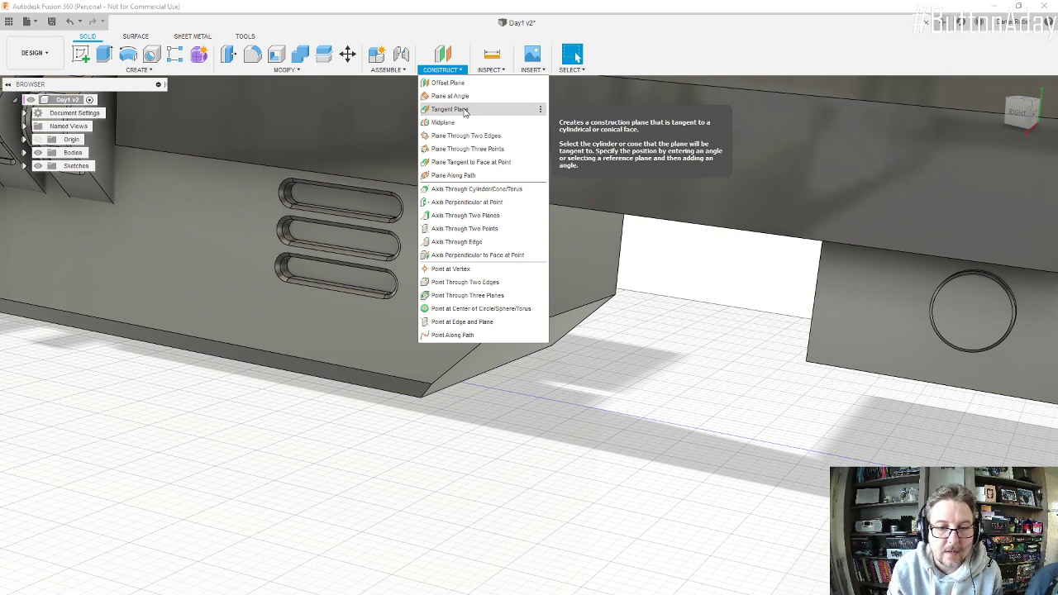
{"action": "left_click", "coordinate": [472, 189]}
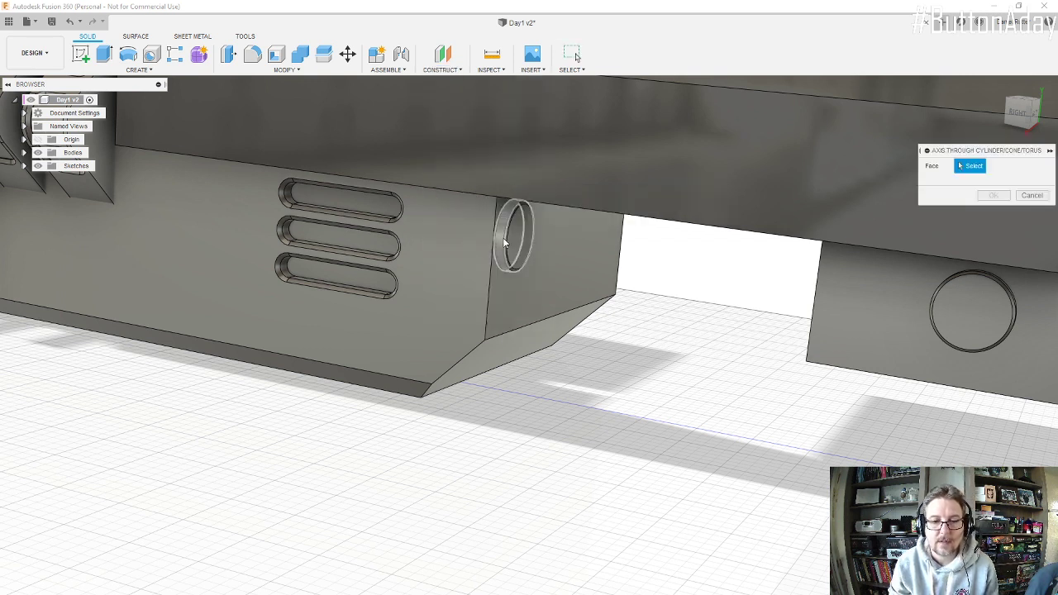
{"action": "left_click", "coordinate": [505, 238]}
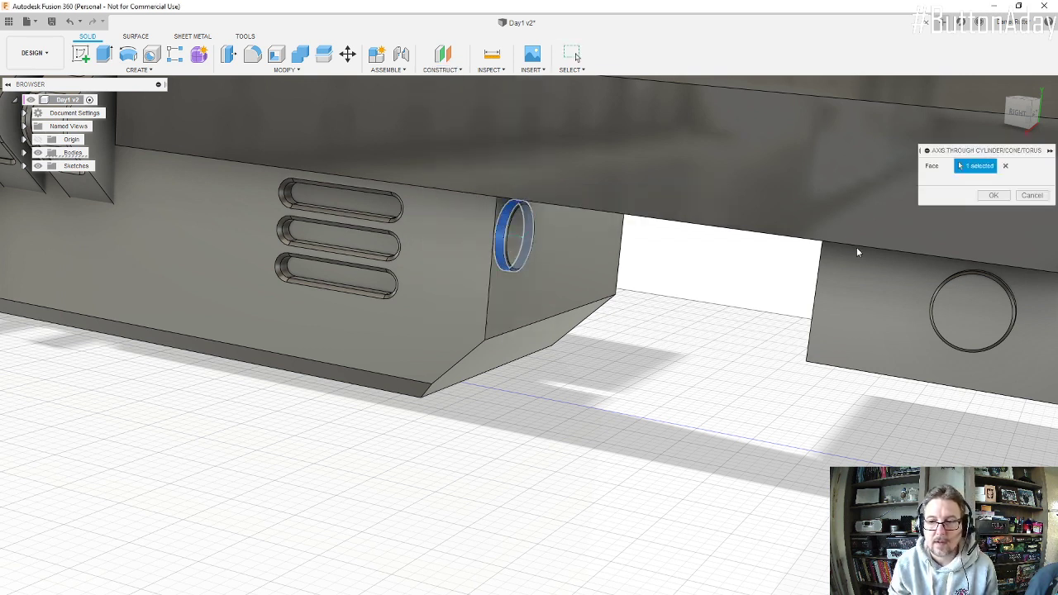
{"action": "left_click", "coordinate": [994, 195]}
{"action": "scroll", "coordinate": [533, 238], "scroll_direction": "up", "scroll_amount": 3}
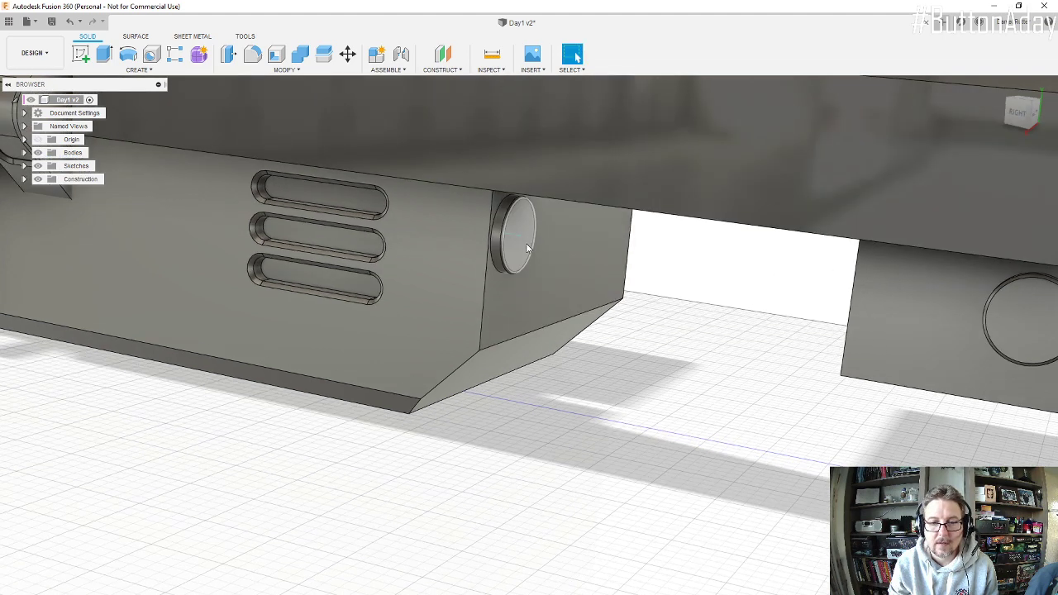
{"action": "scroll", "coordinate": [529, 238], "scroll_direction": "up", "scroll_amount": 3}
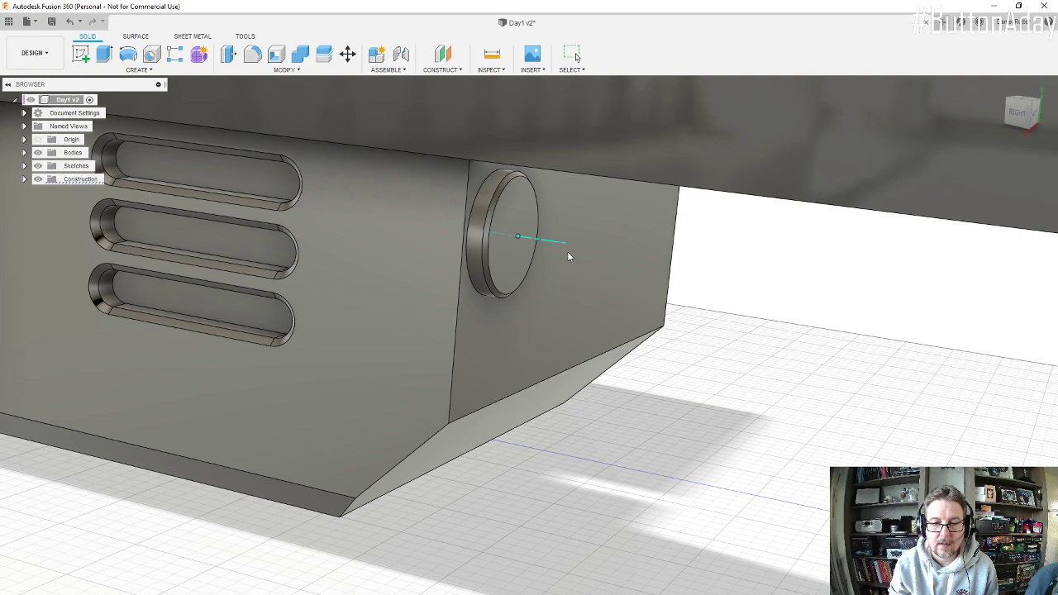
{"action": "middle_click_drag", "start_coordinate": [566, 251], "coordinate": [520, 282], "text": "shift"}
{"action": "scroll", "coordinate": [518, 294], "scroll_direction": "down", "scroll_amount": 4}
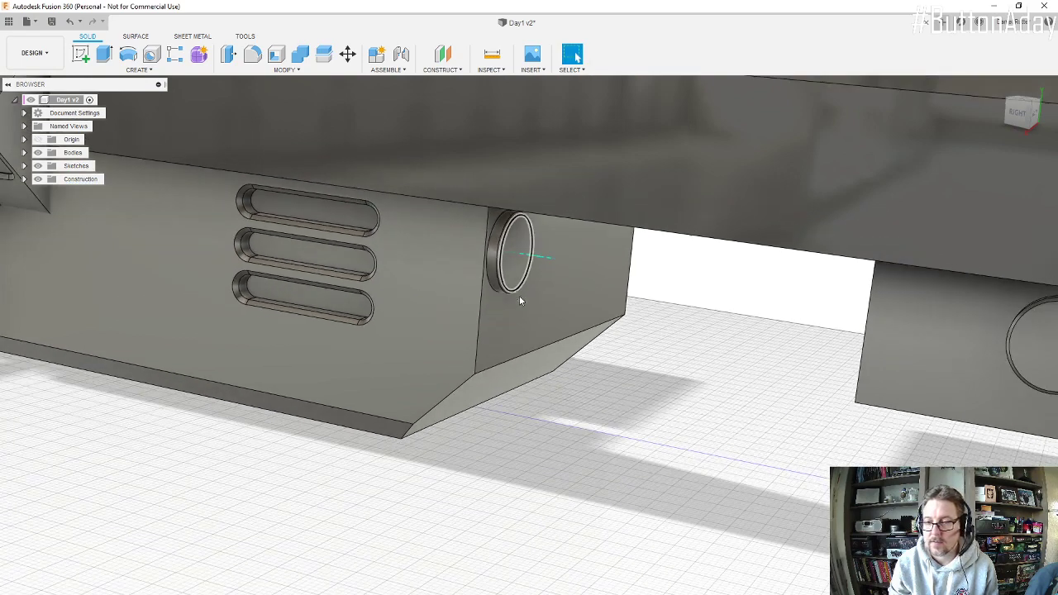
Step: Create a construction axis through the cylindrical face of the round connector on the rear block
{"action": "middle_click_drag", "start_coordinate": [968, 350], "coordinate": [903, 348], "text": "shift"}
{"action": "scroll", "coordinate": [903, 349], "scroll_direction": "up", "scroll_amount": 3}
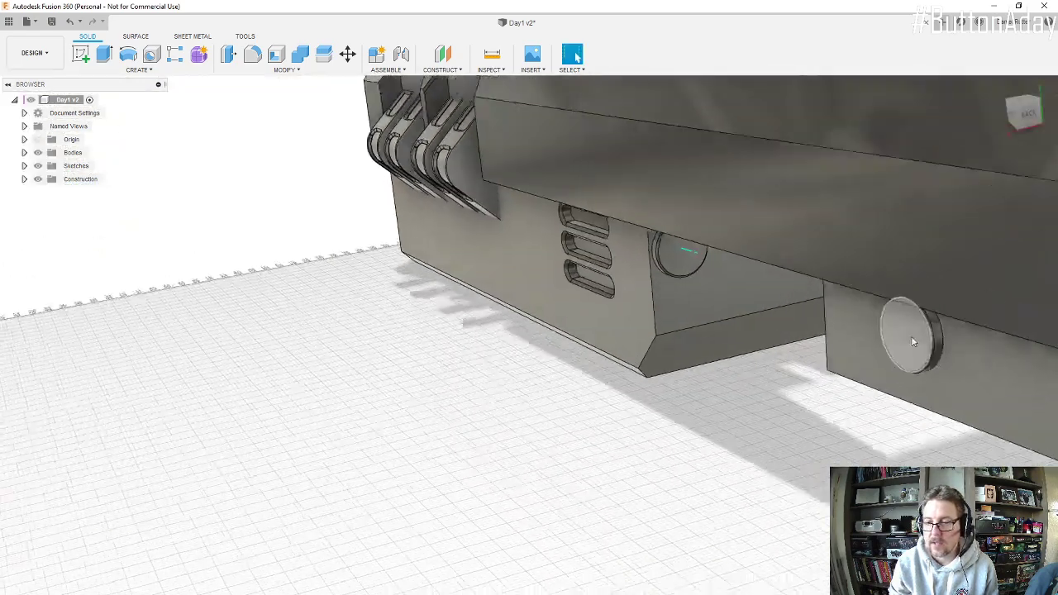
{"action": "left_click", "coordinate": [437, 70]}
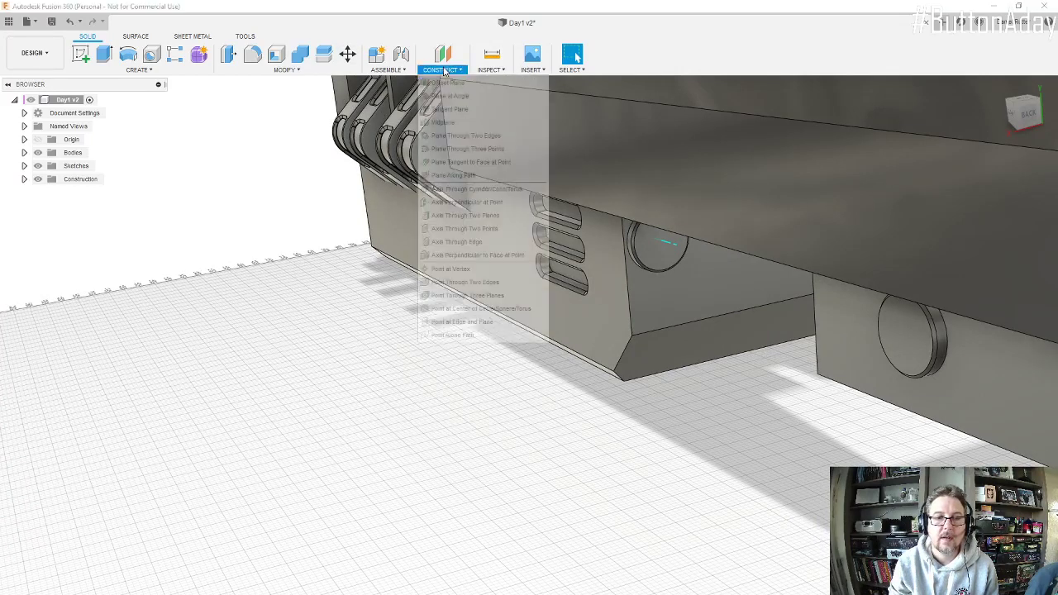
{"action": "left_click", "coordinate": [485, 189]}
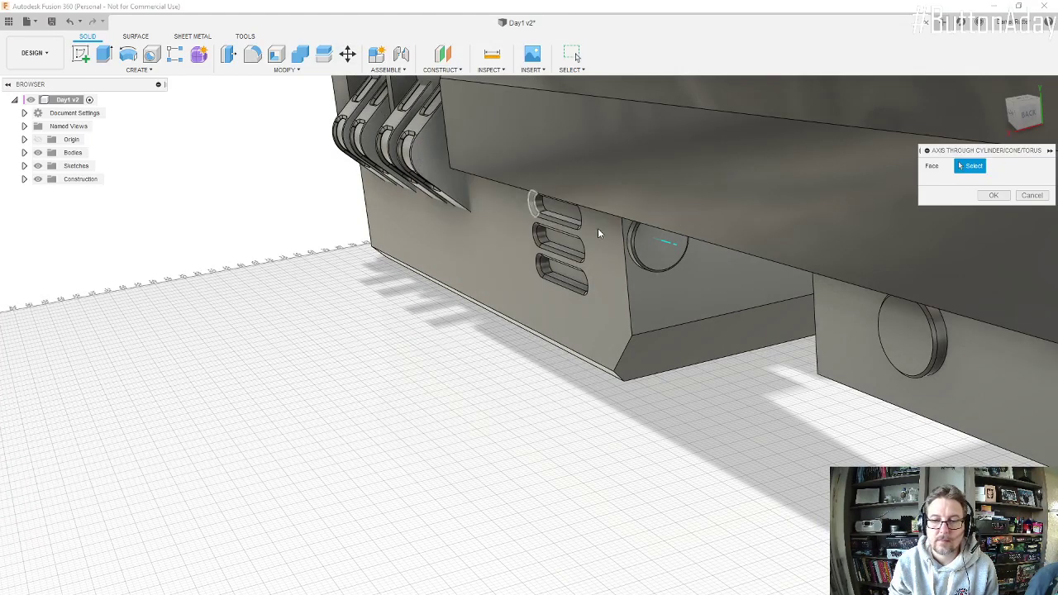
{"action": "left_click", "coordinate": [941, 344]}
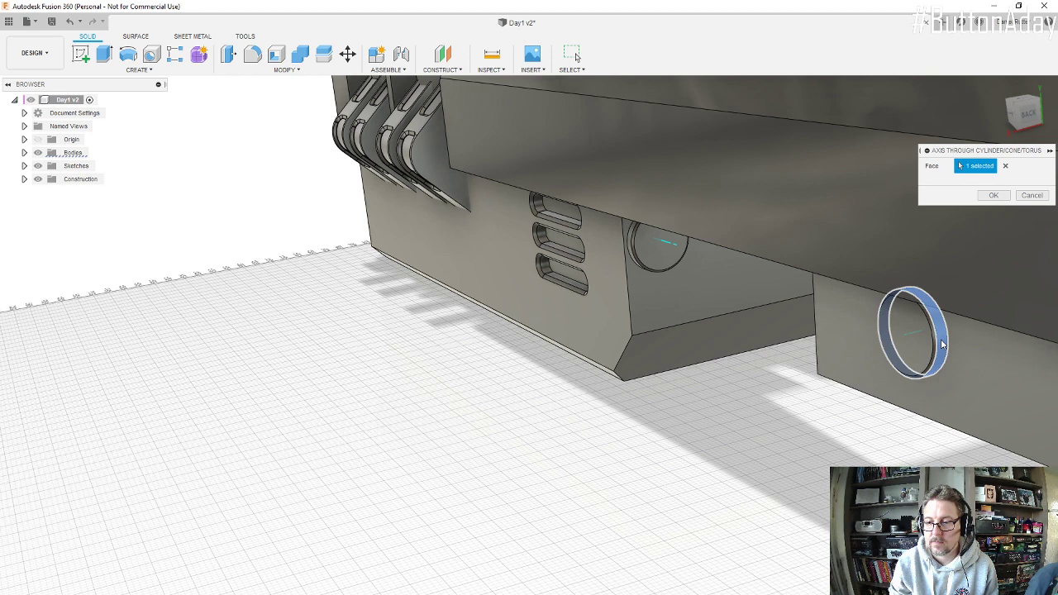
{"action": "left_click", "coordinate": [992, 196]}
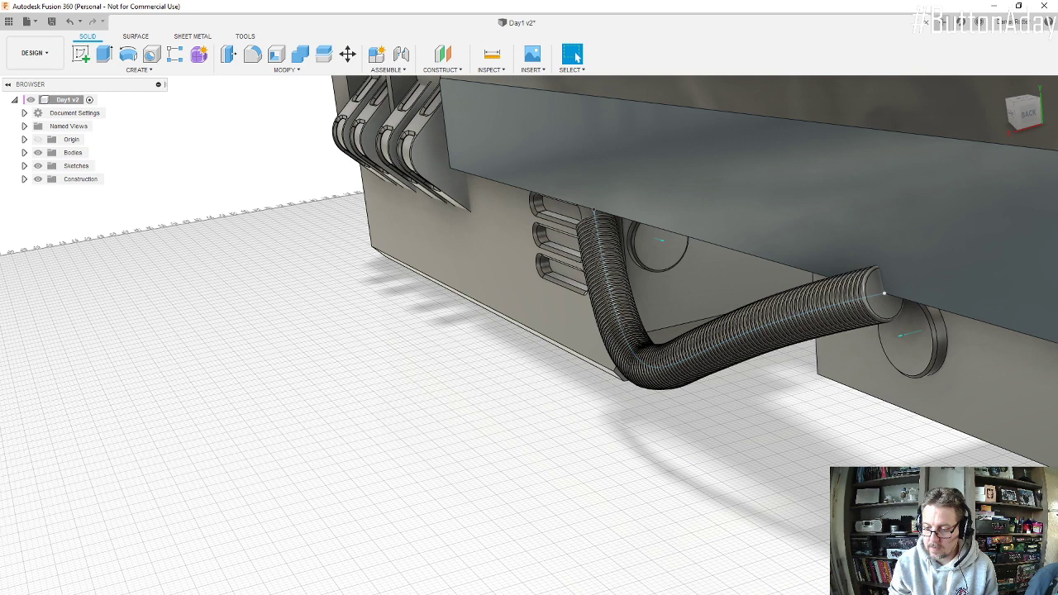
Step: Undo the last change to remove the hose body, and open the hose path's spline sketch for editing
{"action": "key", "text": "ctrl+z"}
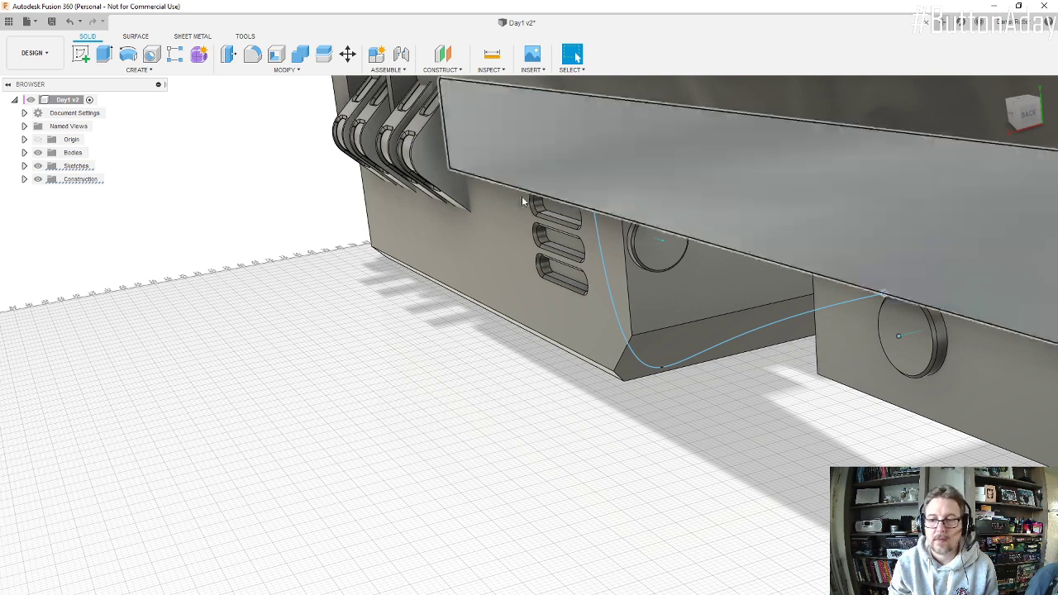
{"action": "left_click", "coordinate": [884, 294]}
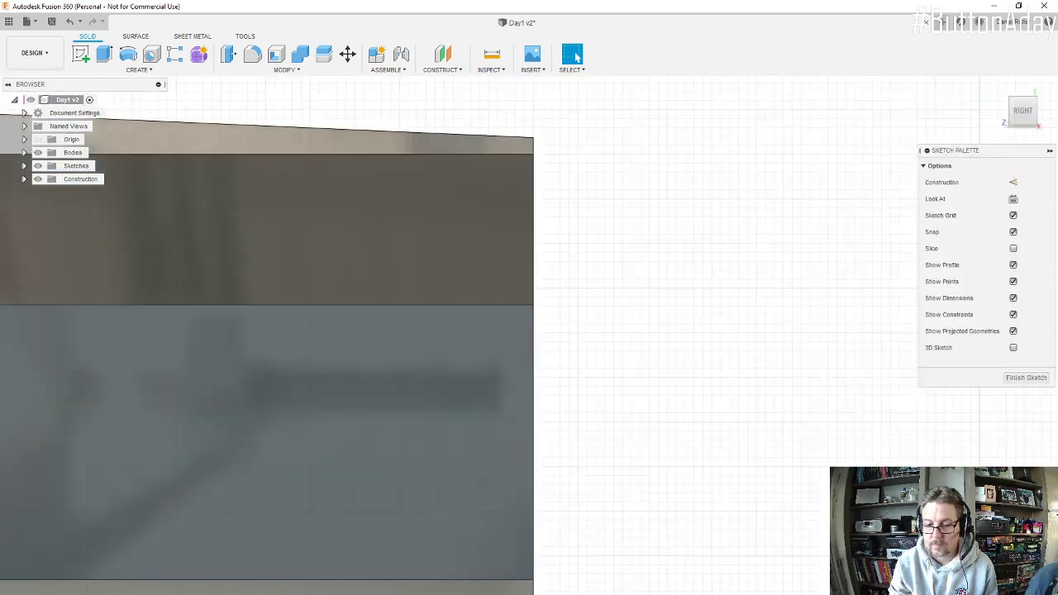
{"action": "scroll", "coordinate": [605, 424], "scroll_direction": "down", "scroll_amount": 5}
{"action": "scroll", "coordinate": [609, 425], "scroll_direction": "down", "scroll_amount": 2}
{"action": "scroll", "coordinate": [499, 420], "scroll_direction": "up", "scroll_amount": 4}
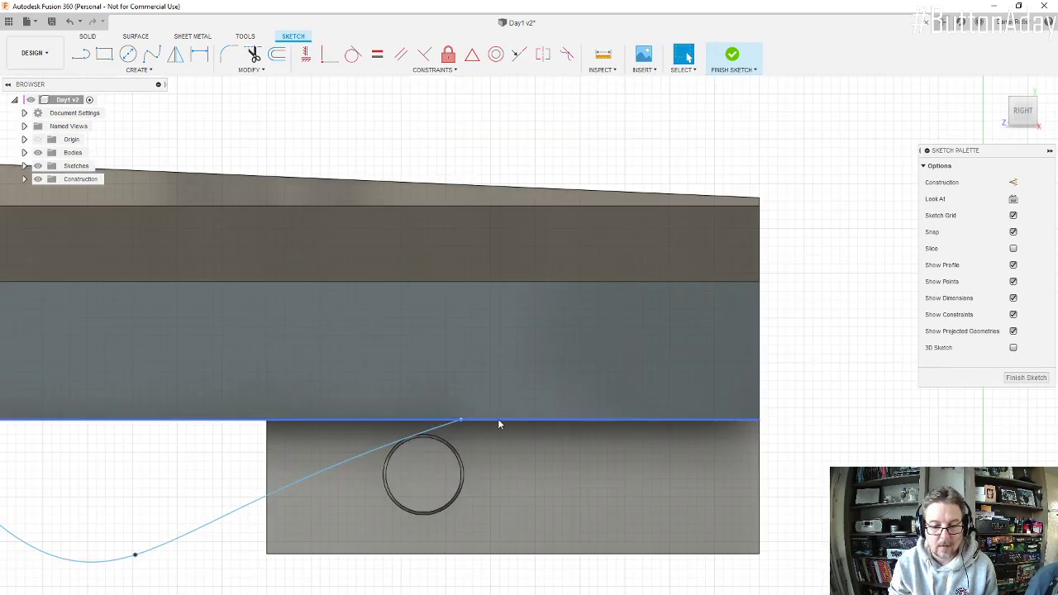
Step: Try to tie the spline's rear end point to the rear connector's axis with the Coincident constraint
{"action": "left_click", "coordinate": [461, 419]}
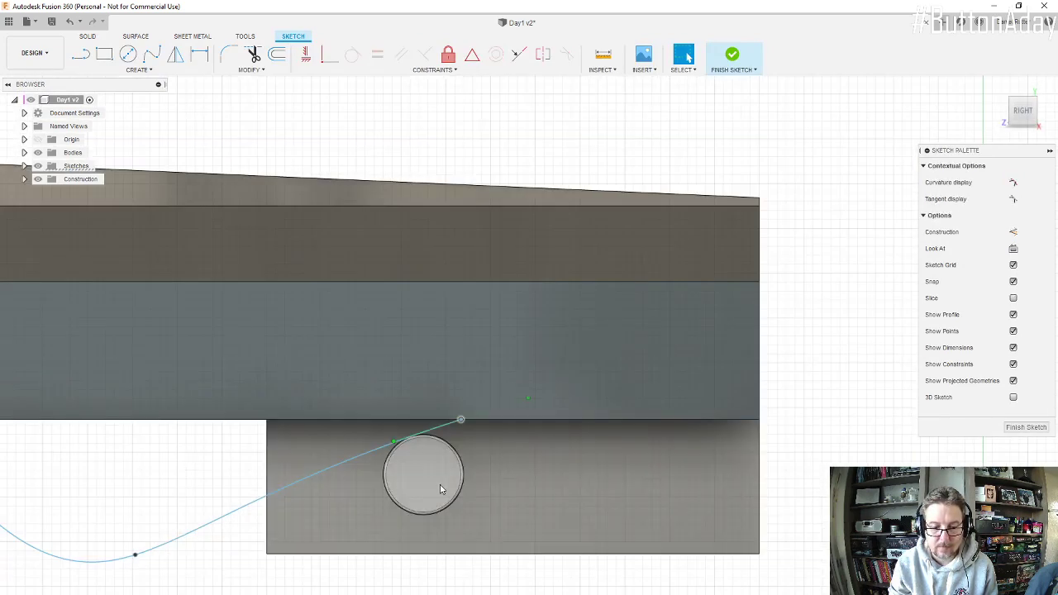
{"action": "middle_click_drag", "start_coordinate": [419, 480], "coordinate": [396, 490], "text": "shift"}
{"action": "key", "text": "Escape"}
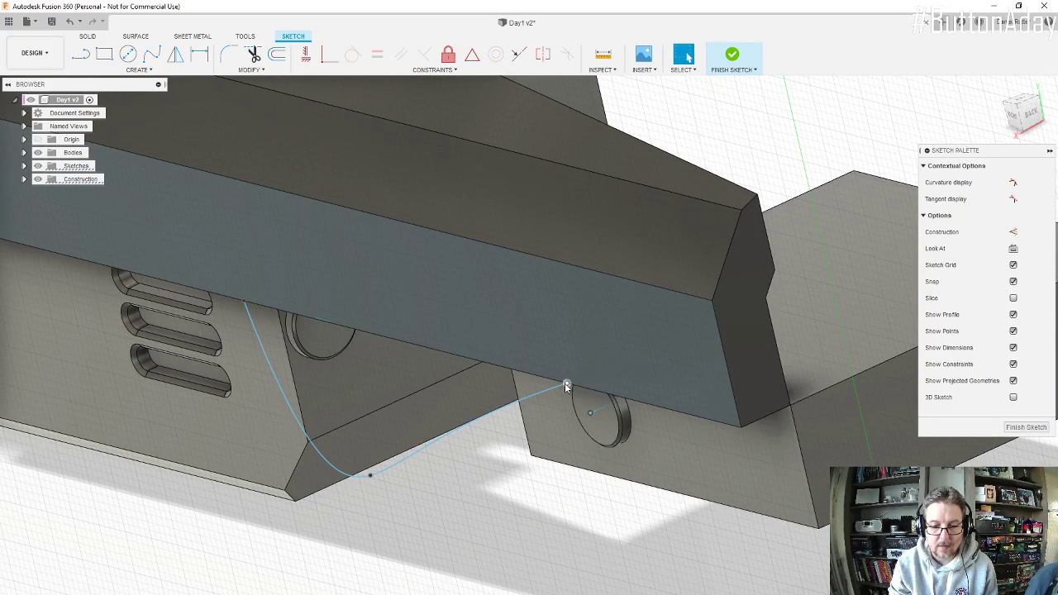
{"action": "left_click", "coordinate": [333, 63]}
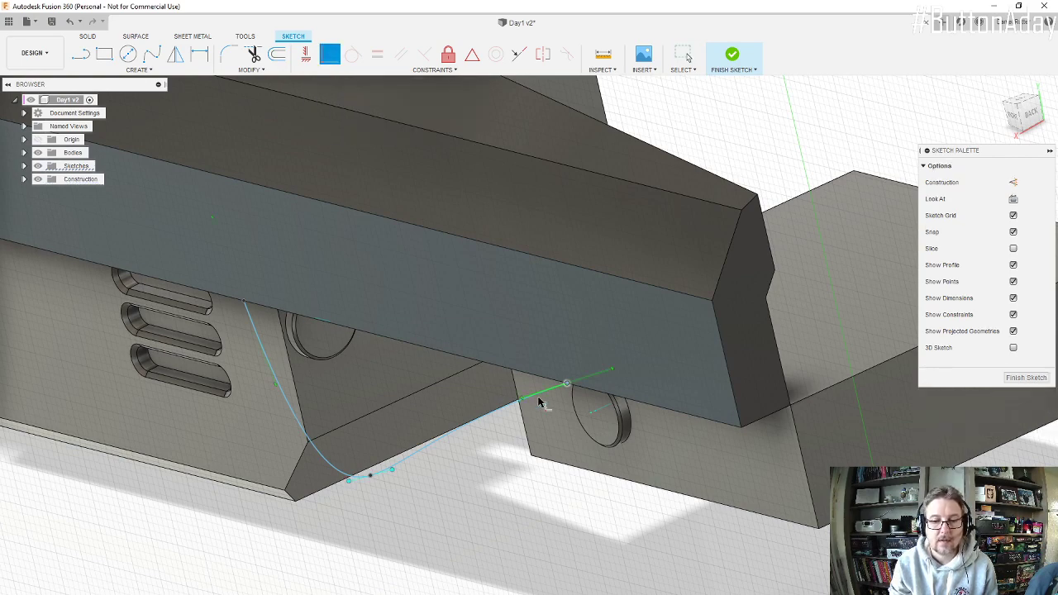
{"action": "scroll", "coordinate": [539, 404], "scroll_direction": "up", "scroll_amount": 3}
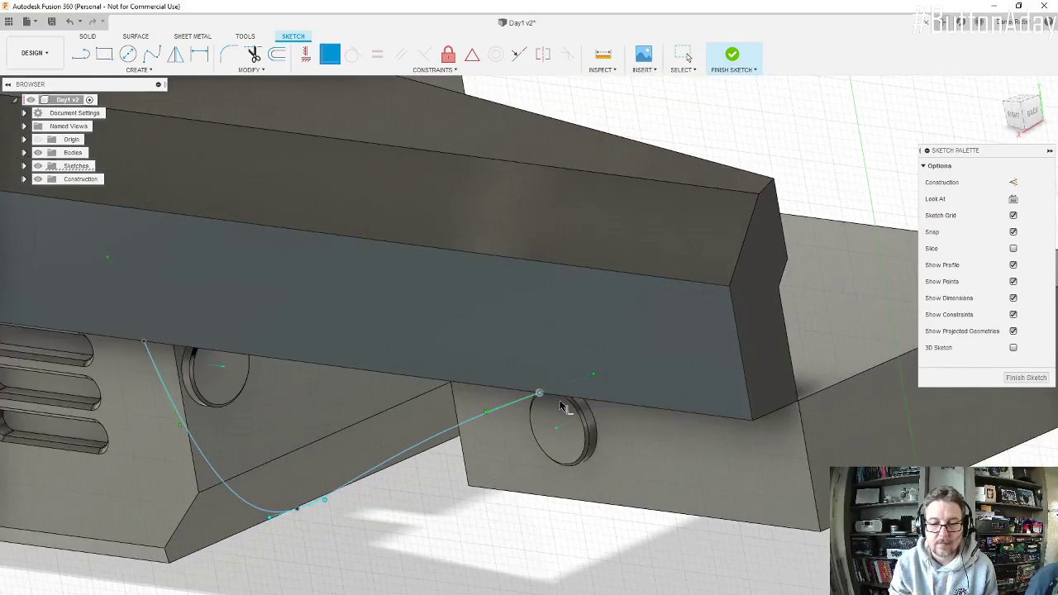
{"action": "middle_click_drag", "start_coordinate": [560, 404], "coordinate": [611, 367], "text": "shift"}
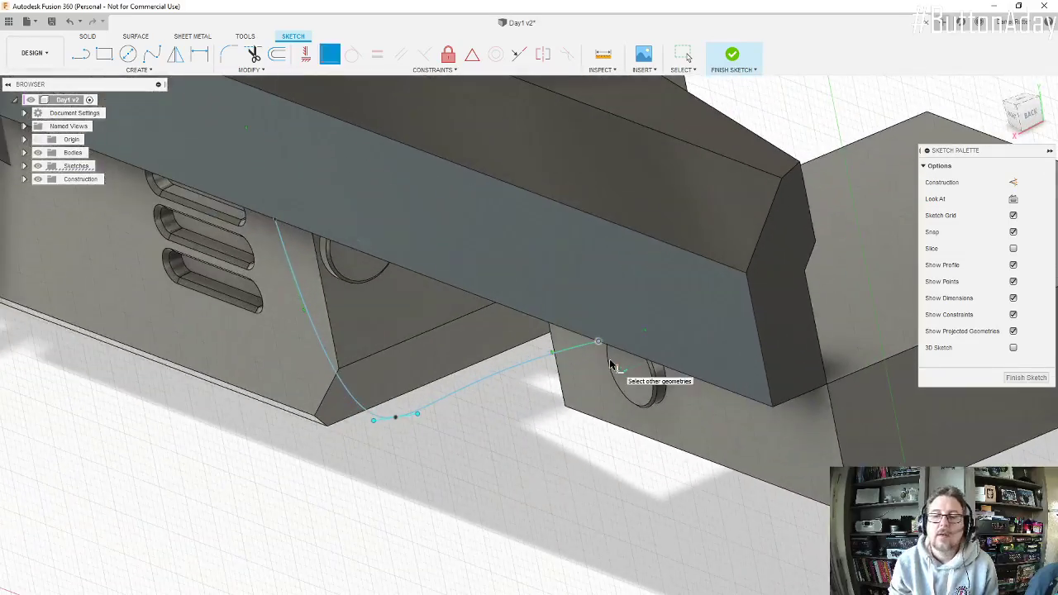
{"action": "scroll", "coordinate": [605, 371], "scroll_direction": "up", "scroll_amount": 2}
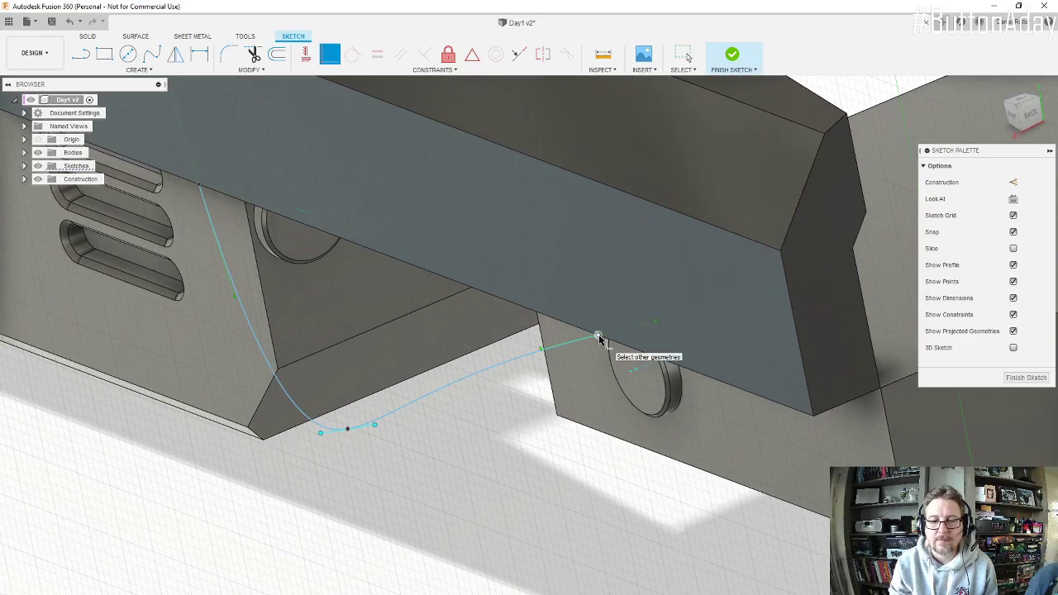
{"action": "left_click", "coordinate": [600, 340]}
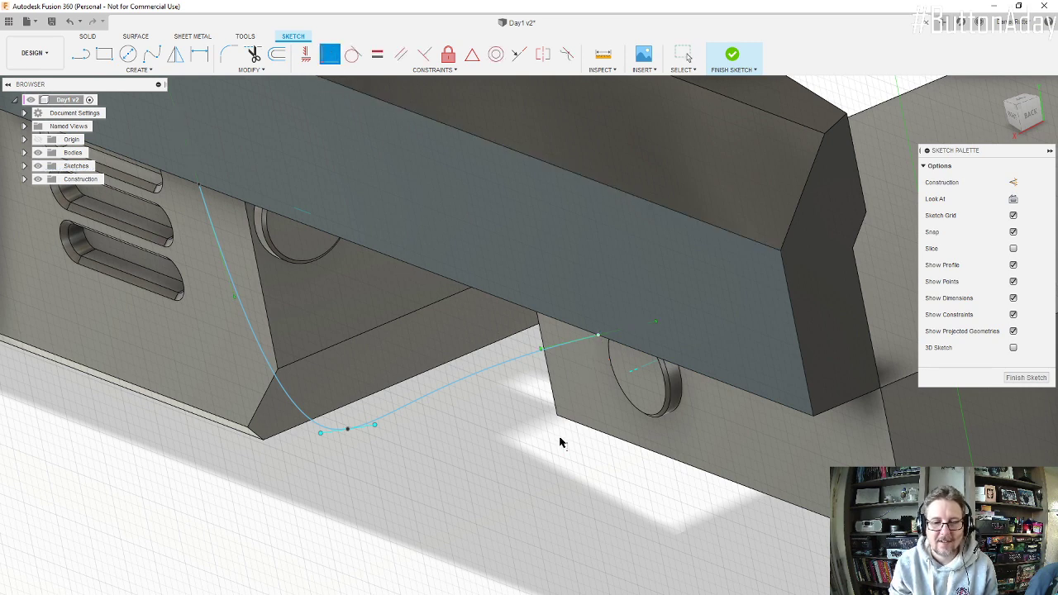
{"action": "key", "text": "Escape"}
Step: Reposition the spline's rear end point over the rear connector's centre within the sketch plane and finish the sketch
{"action": "left_click", "coordinate": [591, 341]}
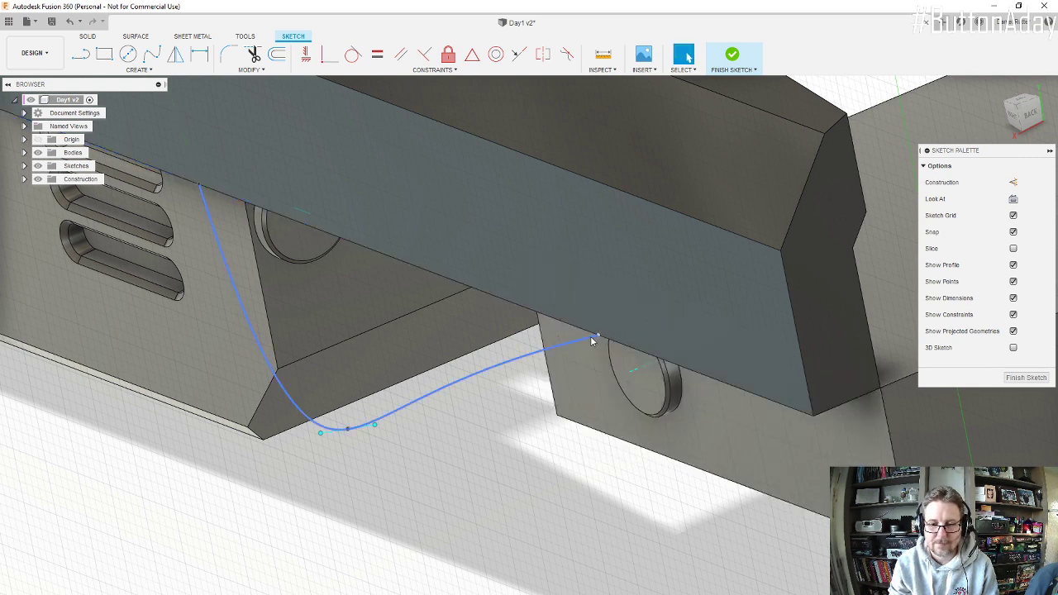
{"action": "left_click", "coordinate": [598, 334]}
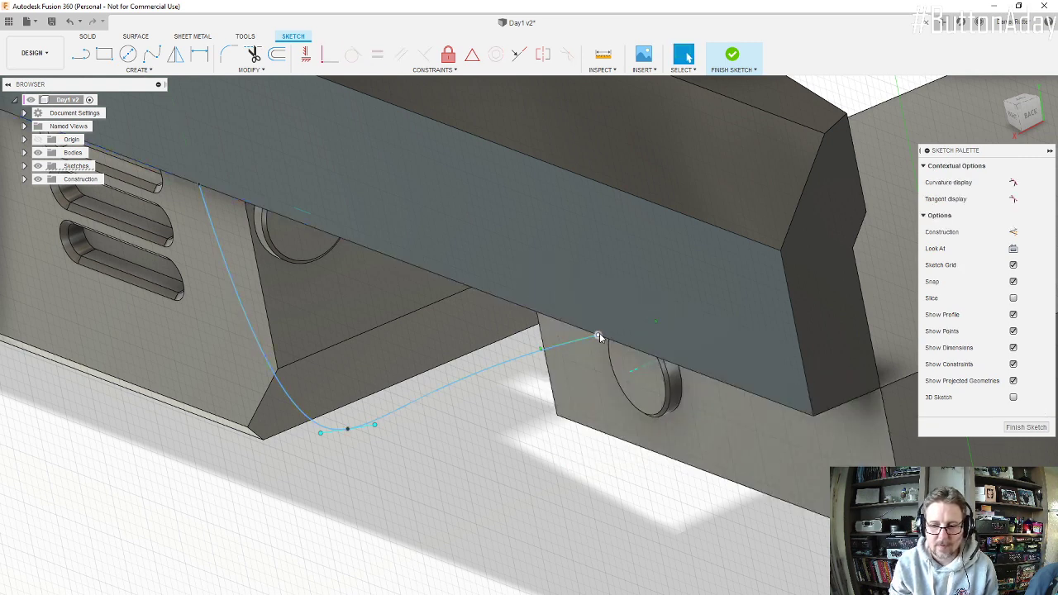
{"action": "left_click_drag", "start_coordinate": [599, 336], "coordinate": [598, 351]}
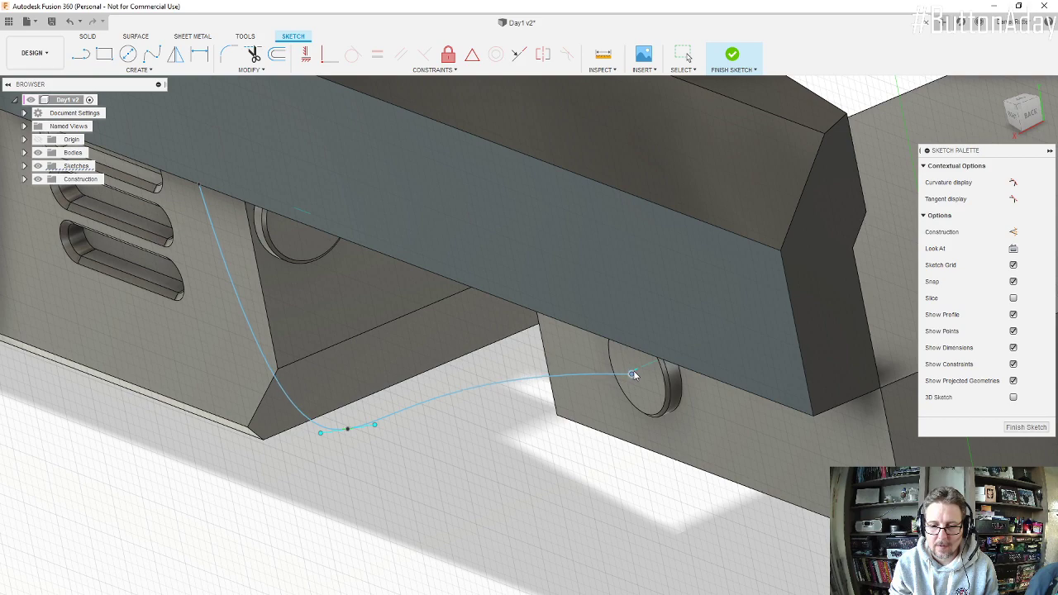
{"action": "middle_click_drag", "start_coordinate": [625, 376], "coordinate": [671, 399], "text": "shift"}
{"action": "scroll", "coordinate": [658, 380], "scroll_direction": "down", "scroll_amount": 5}
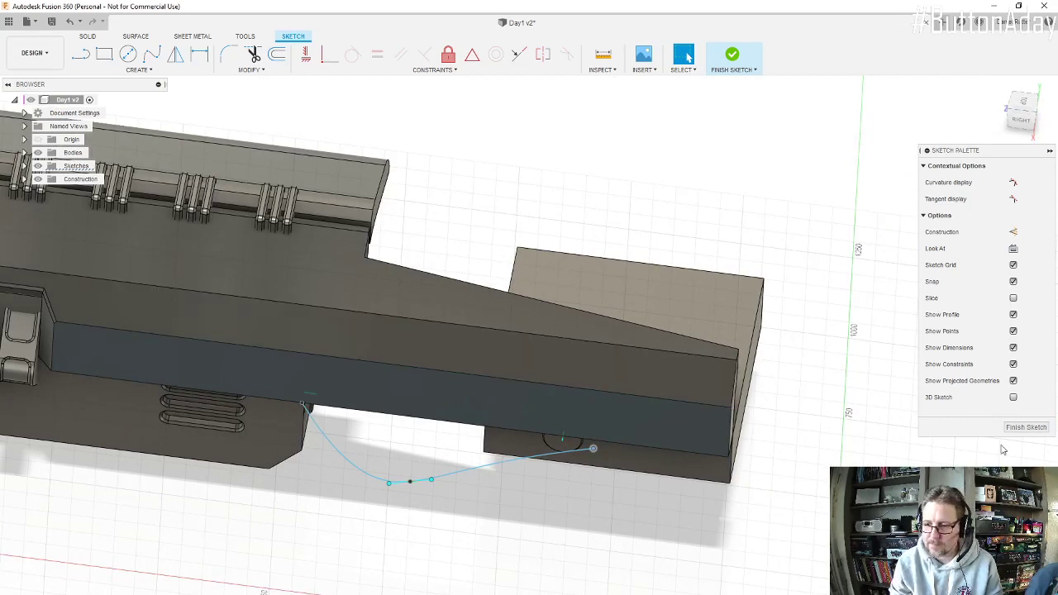
{"action": "left_click", "coordinate": [1026, 427]}
{"action": "scroll", "coordinate": [599, 433], "scroll_direction": "up", "scroll_amount": 3}
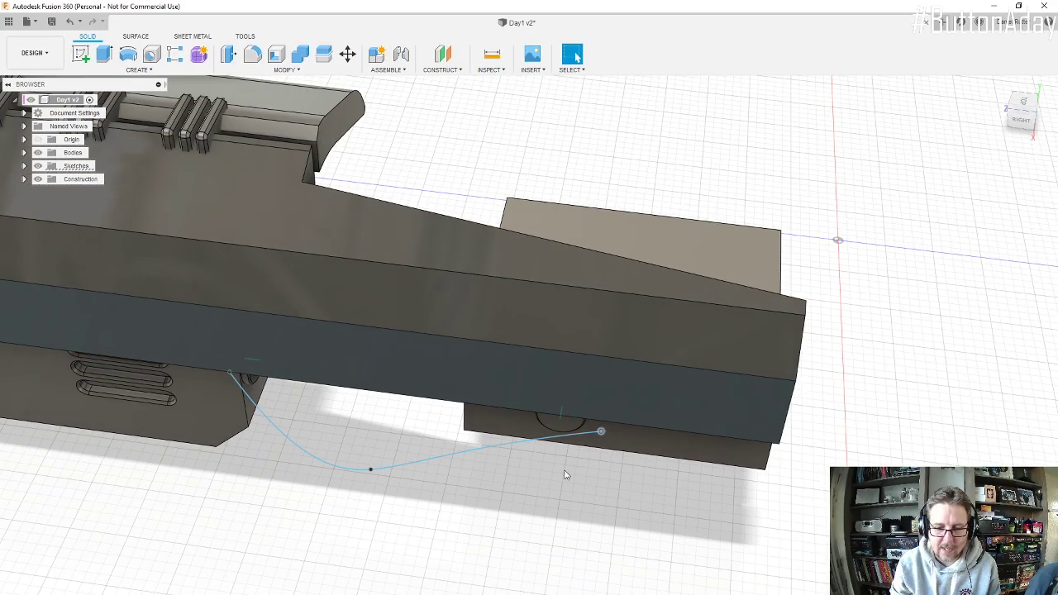
Step: Move the spline's rear end point -30 mm in Y and -10 mm in X with Move/Copy
{"action": "left_click", "coordinate": [348, 55]}
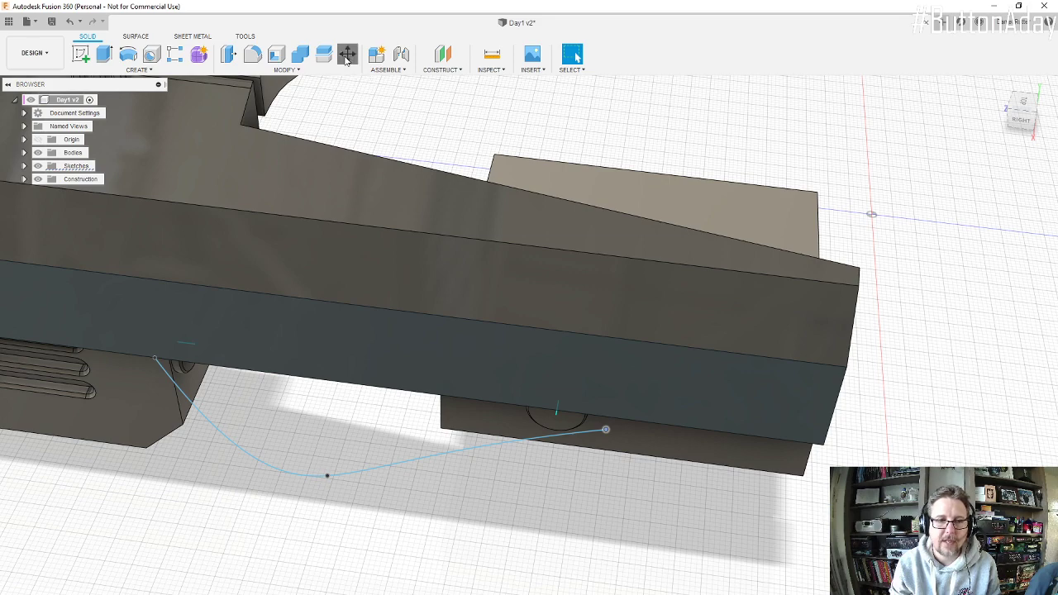
{"action": "left_click_drag", "start_coordinate": [636, 434], "coordinate": [590, 425]}
{"action": "middle_click_drag", "start_coordinate": [639, 473], "coordinate": [571, 345], "text": "shift"}
{"action": "left_click_drag", "start_coordinate": [555, 333], "coordinate": [553, 362]}
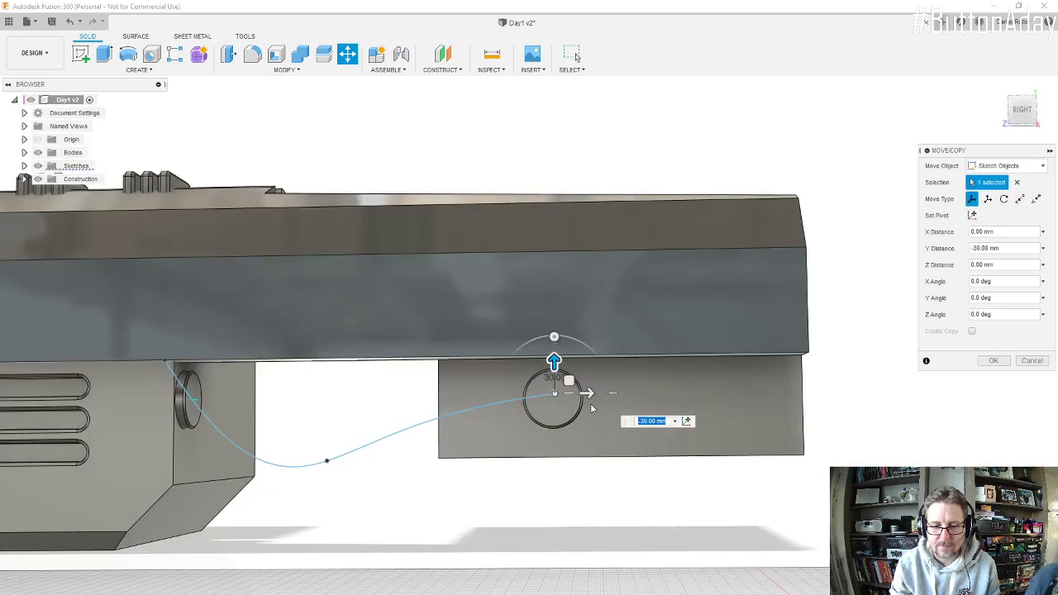
{"action": "left_click_drag", "start_coordinate": [590, 393], "coordinate": [589, 394]}
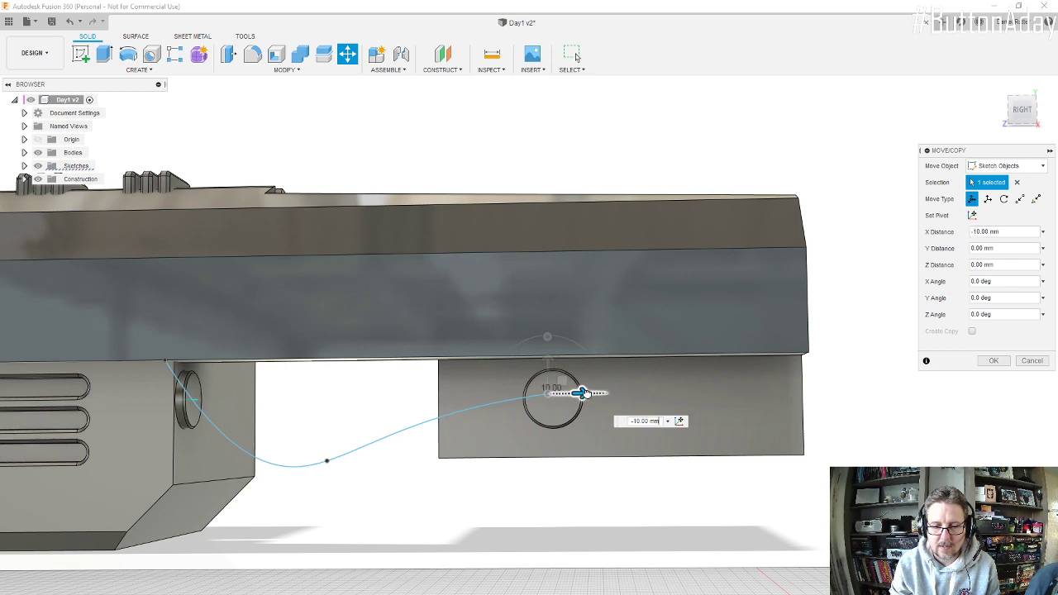
Step: Move the spline's rear end point -50 mm in Z and -5 mm in X with Move/Copy
{"action": "scroll", "coordinate": [586, 389], "scroll_direction": "up", "scroll_amount": 2}
{"action": "middle_click_drag", "start_coordinate": [585, 388], "coordinate": [468, 395], "text": "shift"}
{"action": "mouse_move", "coordinate": [485, 387]}
{"action": "left_mouse_down"}
{"action": "mouse_move", "coordinate": [520, 386]}
{"action": "mouse_move", "coordinate": [549, 413]}
{"action": "left_mouse_up"}
{"action": "scroll", "coordinate": [551, 413], "scroll_direction": "up", "scroll_amount": 3}
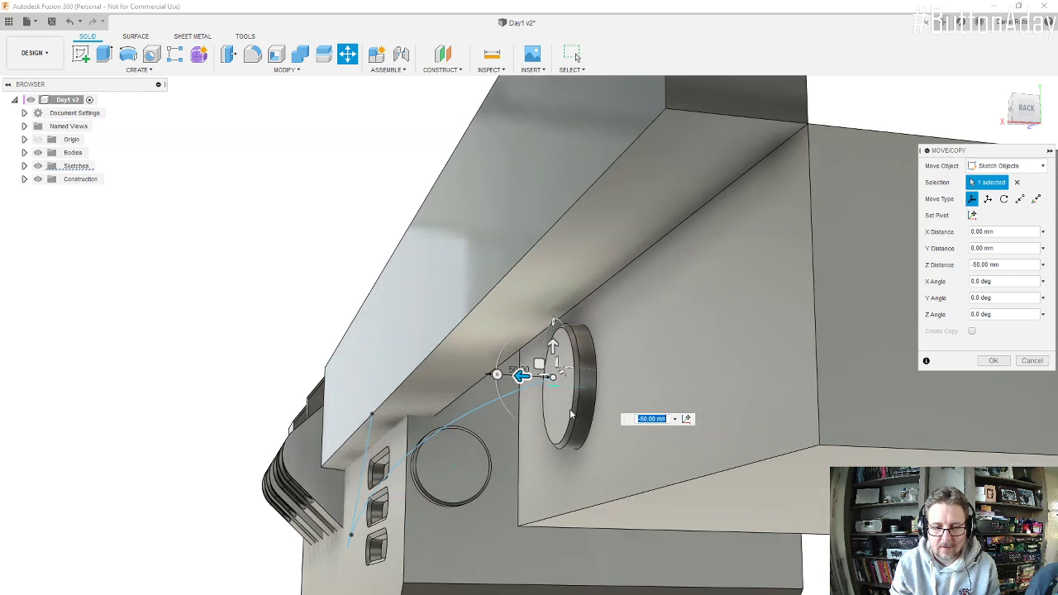
{"action": "middle_click_drag", "start_coordinate": [565, 414], "coordinate": [560, 309], "text": "shift"}
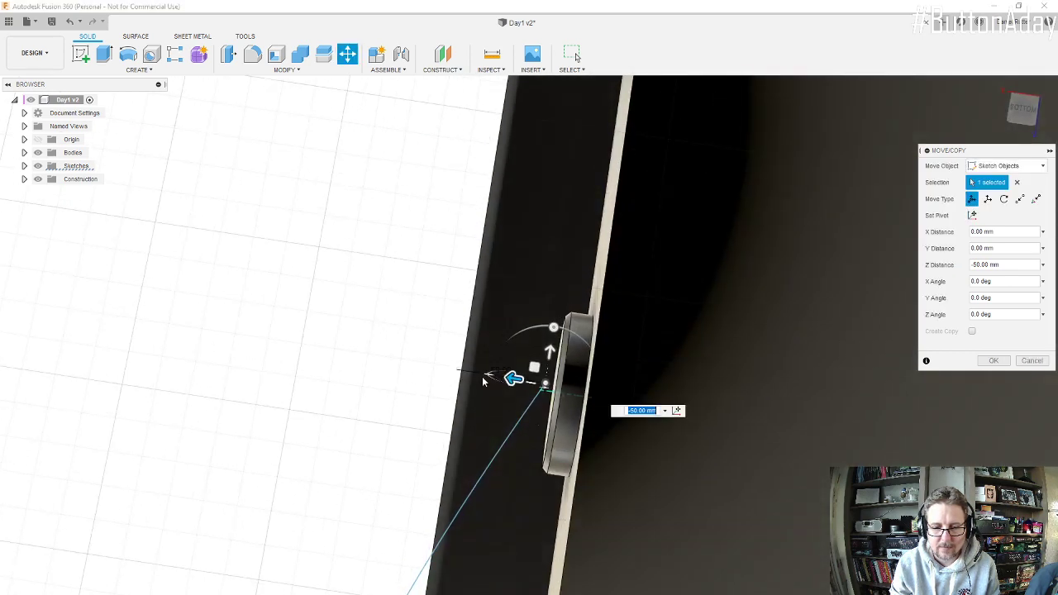
{"action": "left_click_drag", "start_coordinate": [512, 376], "coordinate": [559, 360]}
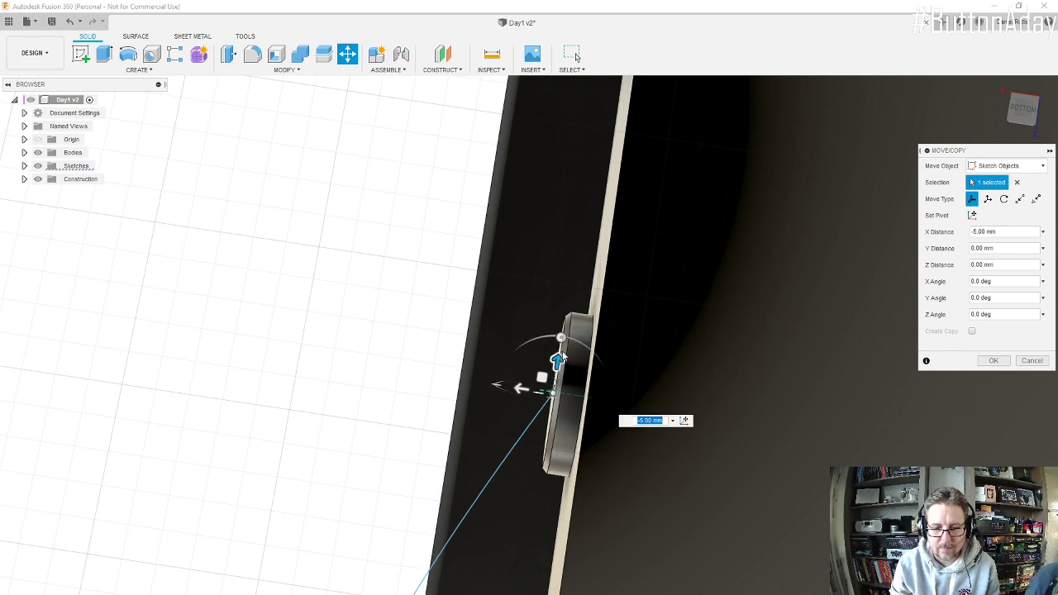
{"action": "middle_click_drag", "start_coordinate": [560, 358], "coordinate": [595, 425], "text": "shift"}
{"action": "scroll", "coordinate": [595, 425], "scroll_direction": "down", "scroll_amount": 3}
{"action": "scroll", "coordinate": [176, 387], "scroll_direction": "up", "scroll_amount": 5}
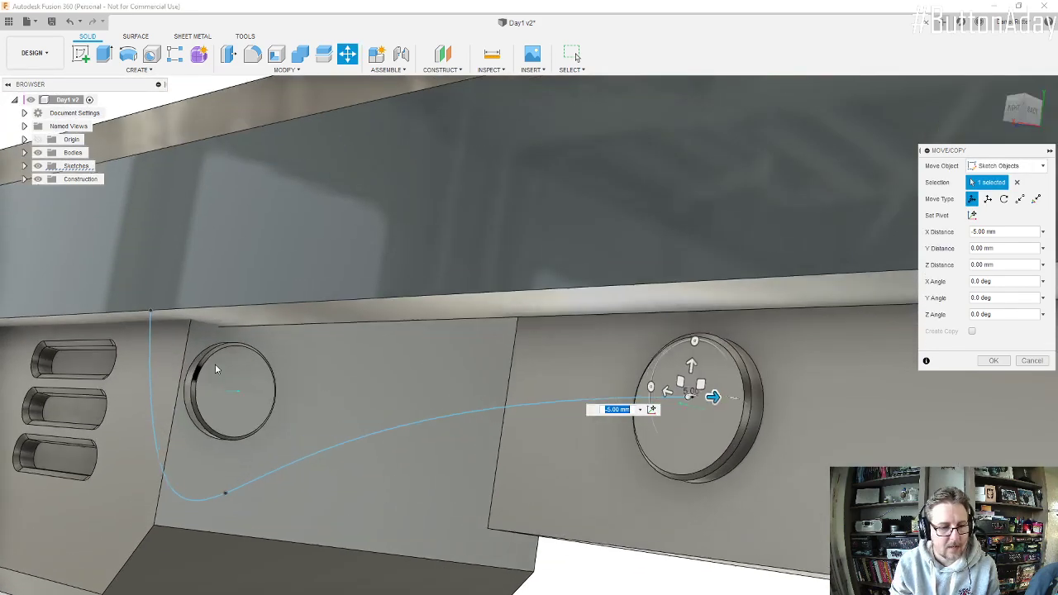
Step: Try to move the spline's engine-side end point 14 mm in Y, and shift the spline -9 mm in Z with Move/Copy
{"action": "left_click", "coordinate": [139, 303]}
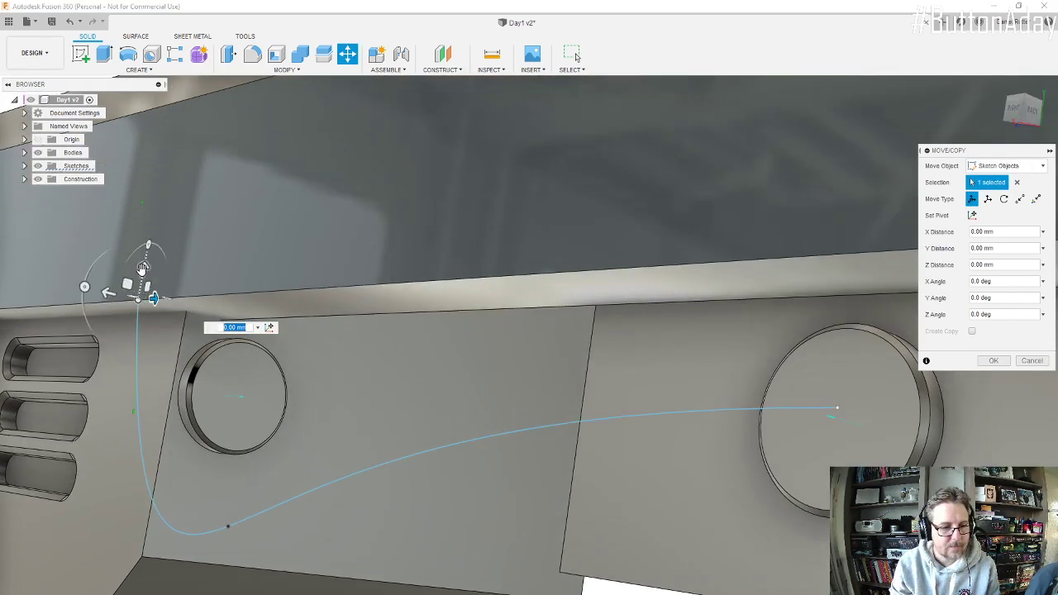
{"action": "left_click_drag", "start_coordinate": [147, 271], "coordinate": [146, 249]}
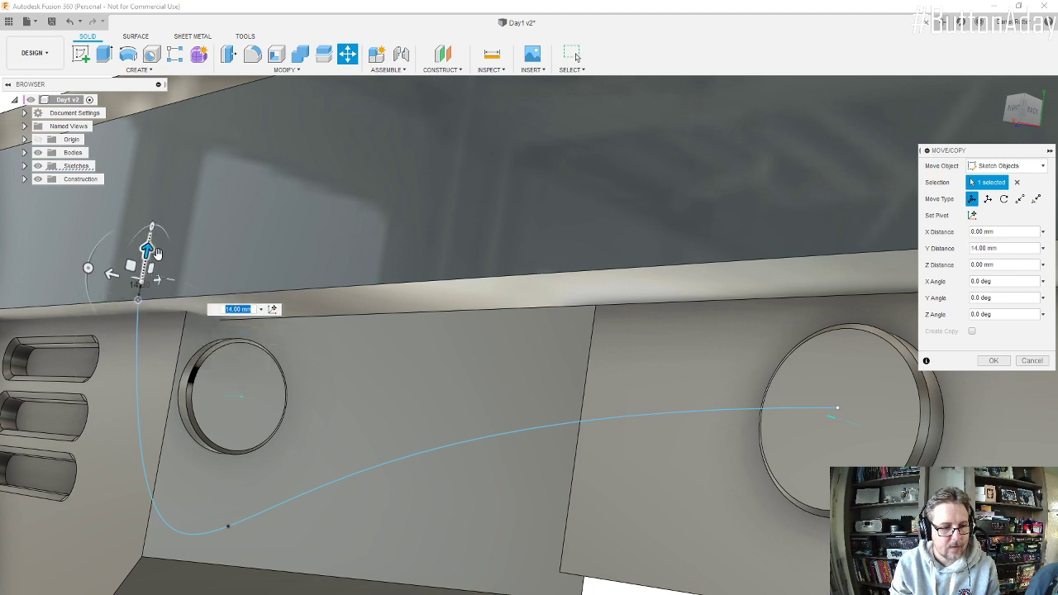
{"action": "left_click", "coordinate": [138, 303]}
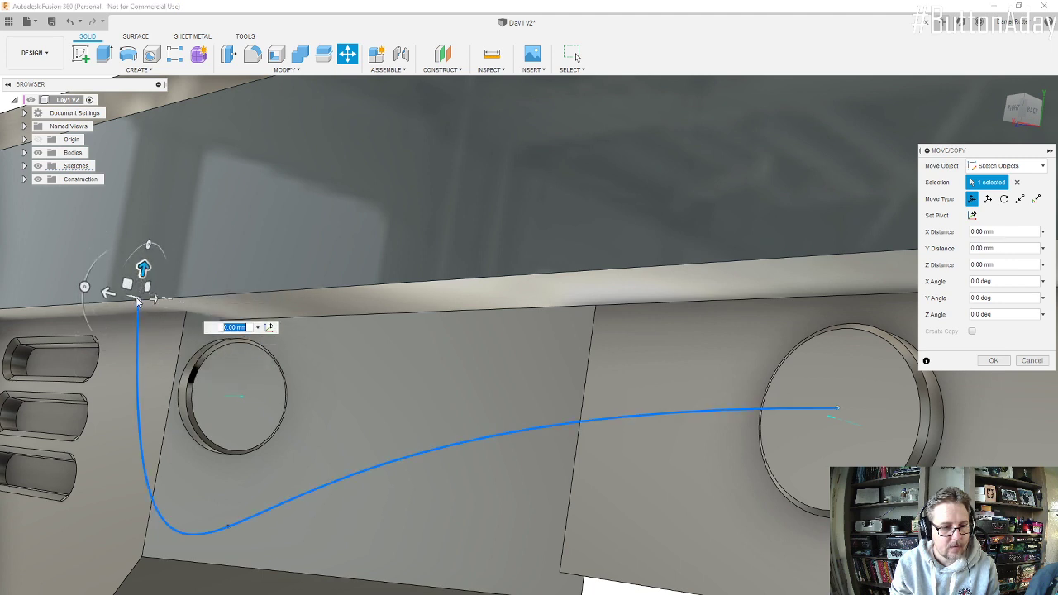
{"action": "left_click_drag", "start_coordinate": [105, 293], "coordinate": [132, 293]}
{"action": "scroll", "coordinate": [378, 376], "scroll_direction": "down", "scroll_amount": 1}
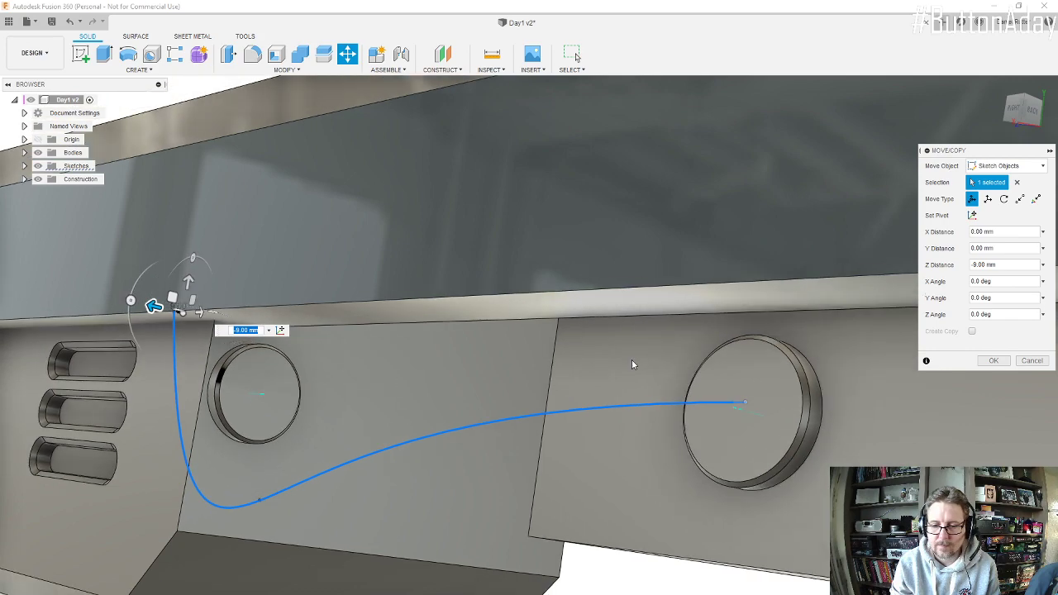
{"action": "middle_click_drag", "start_coordinate": [633, 364], "coordinate": [649, 384], "text": "shift"}
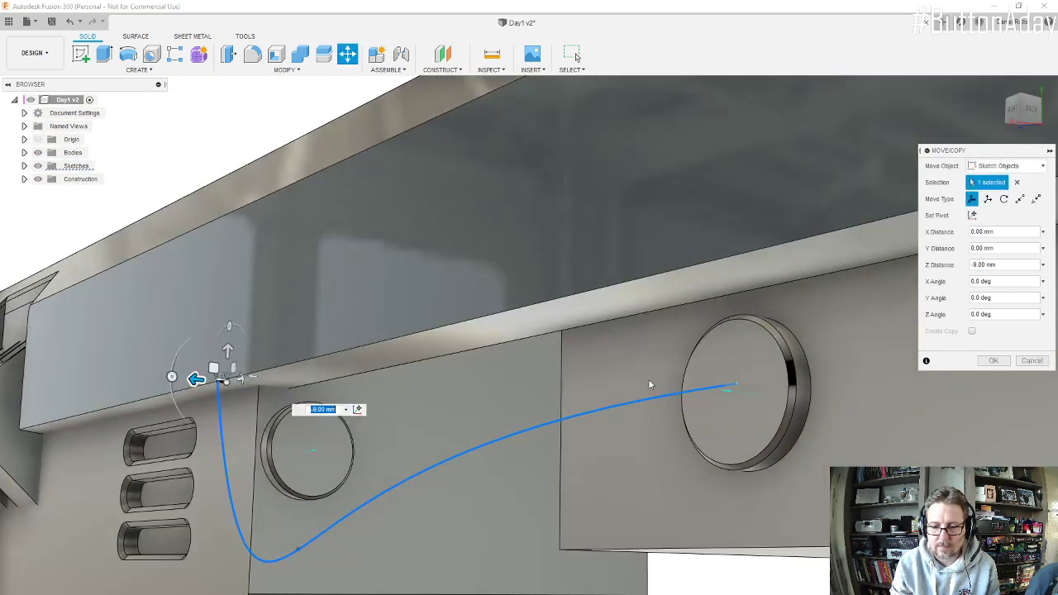
{"action": "left_click", "coordinate": [994, 361]}
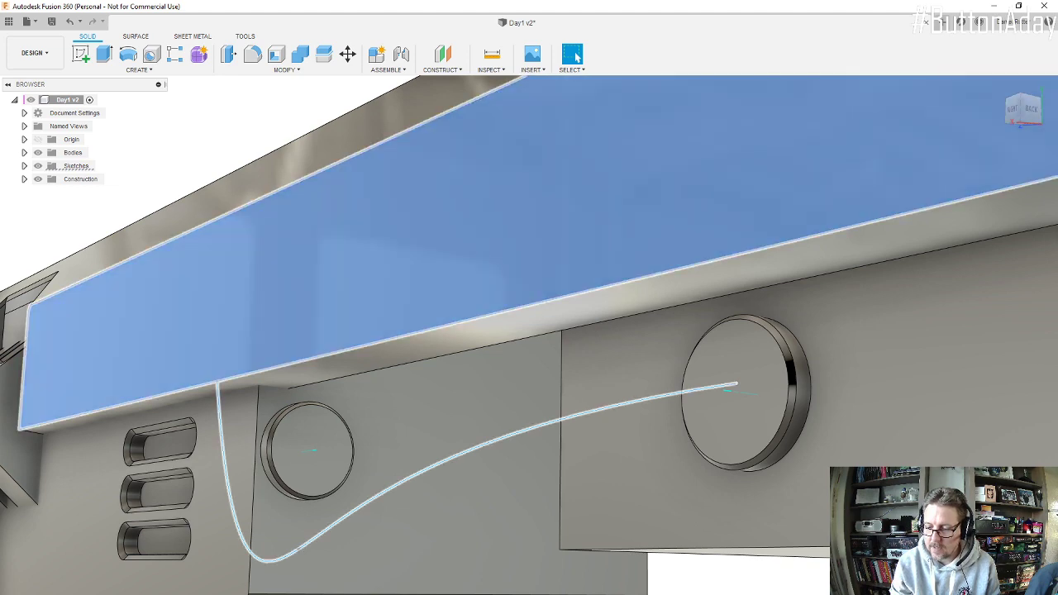
Step: Open the hose path sketch, examine the spline's rear tangent handle from several angles, and finish the sketch
{"action": "double_click", "coordinate": [710, 388]}
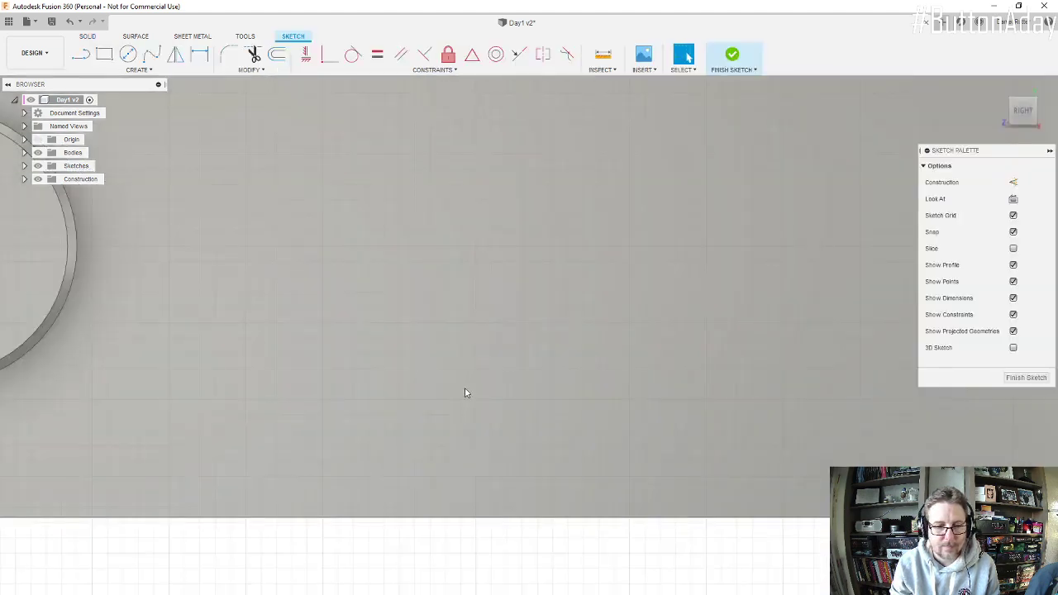
{"action": "scroll", "coordinate": [243, 346], "scroll_direction": "up", "scroll_amount": 3}
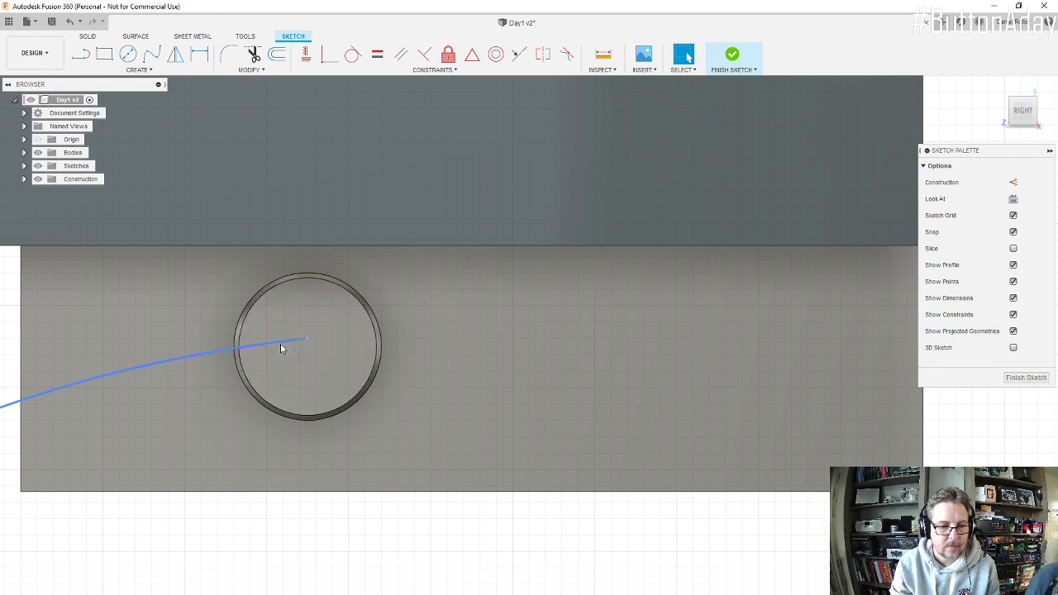
{"action": "left_click", "coordinate": [279, 344]}
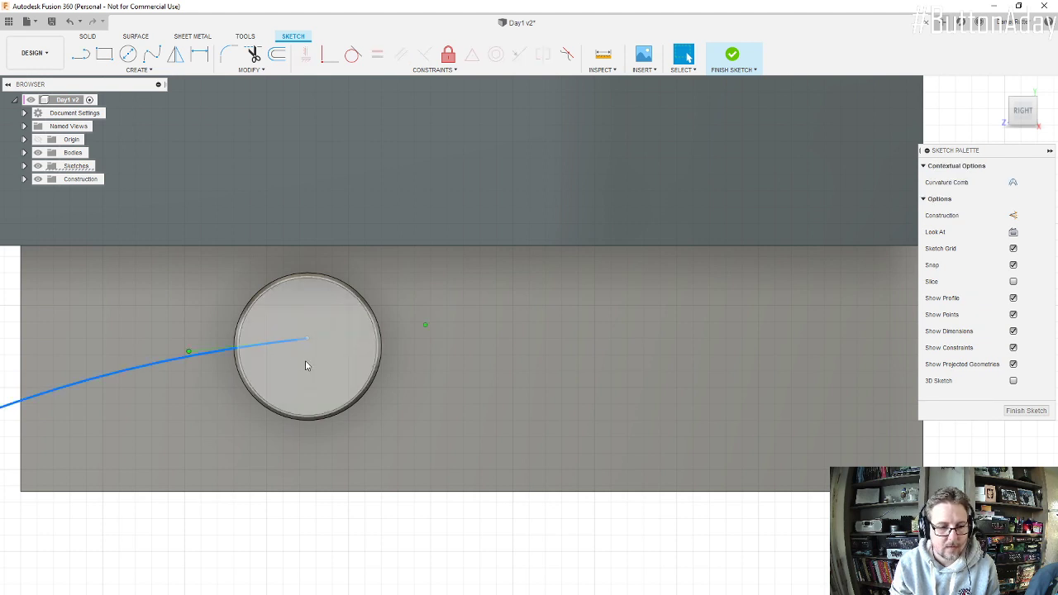
{"action": "middle_click_drag", "start_coordinate": [307, 365], "coordinate": [305, 407], "text": "shift"}
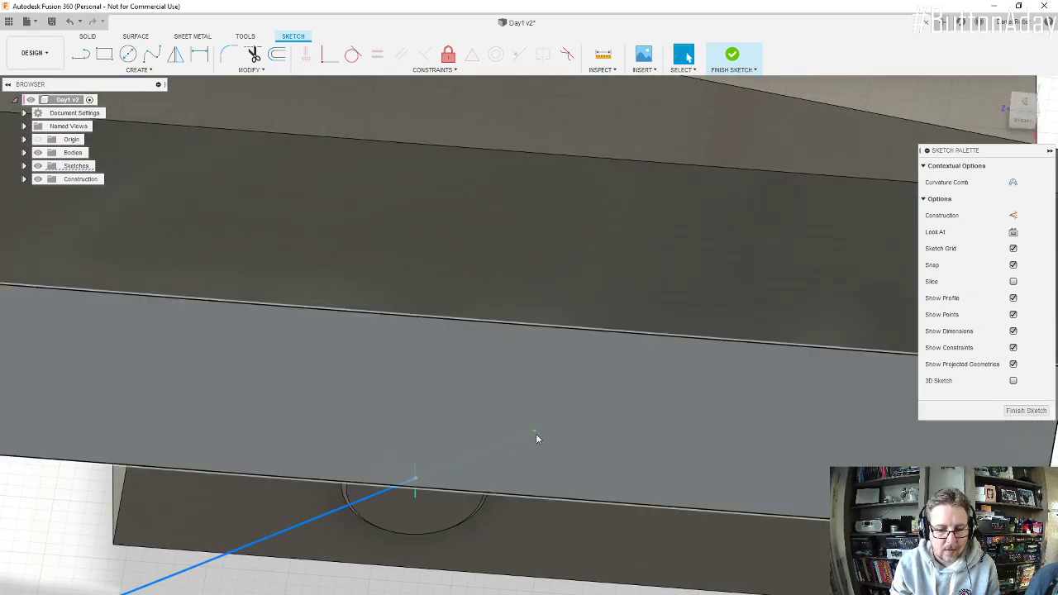
{"action": "key", "text": "Escape"}
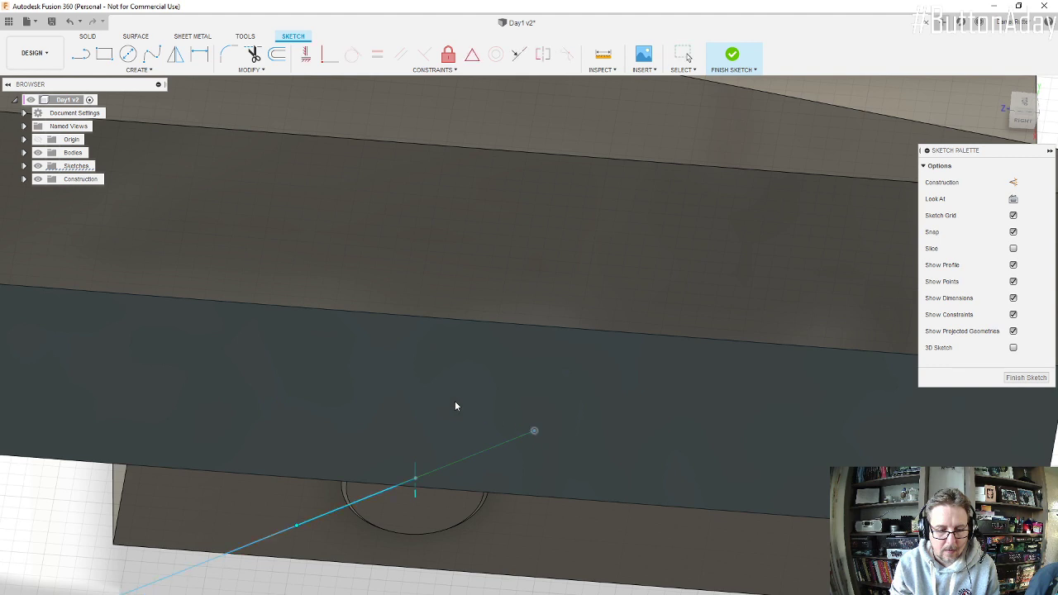
{"action": "left_click", "coordinate": [299, 524]}
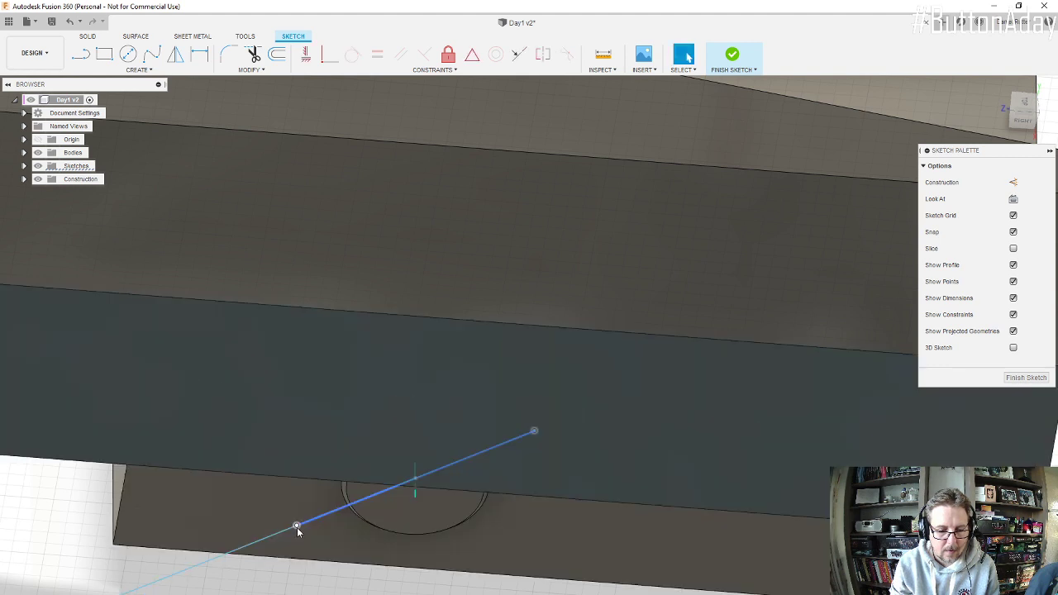
{"action": "middle_click_drag", "start_coordinate": [335, 549], "coordinate": [363, 463], "text": "shift"}
{"action": "middle_click_drag", "start_coordinate": [314, 413], "coordinate": [321, 484], "text": "shift"}
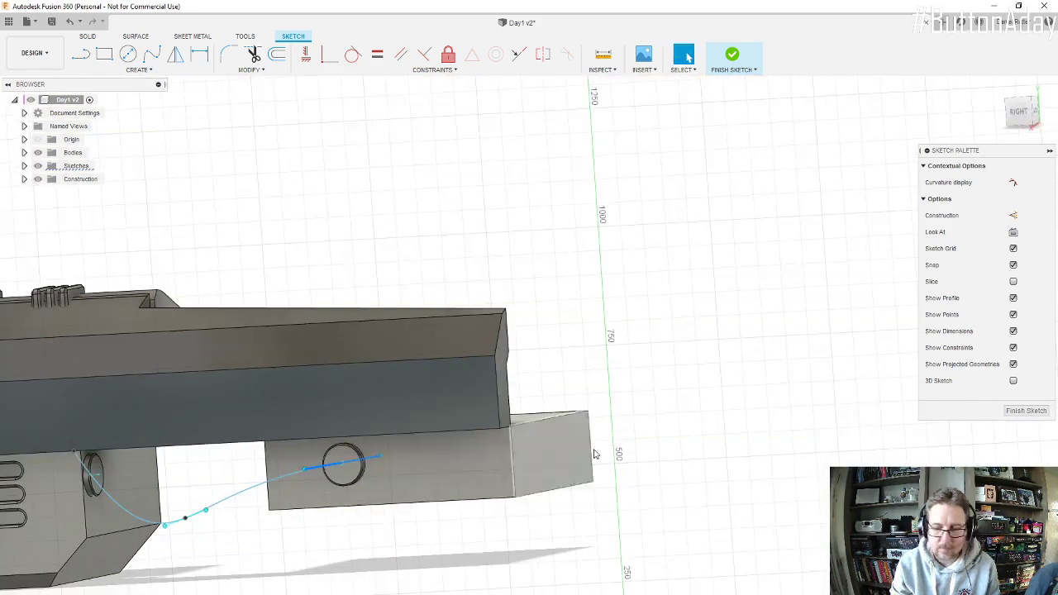
{"action": "left_click", "coordinate": [1027, 411]}
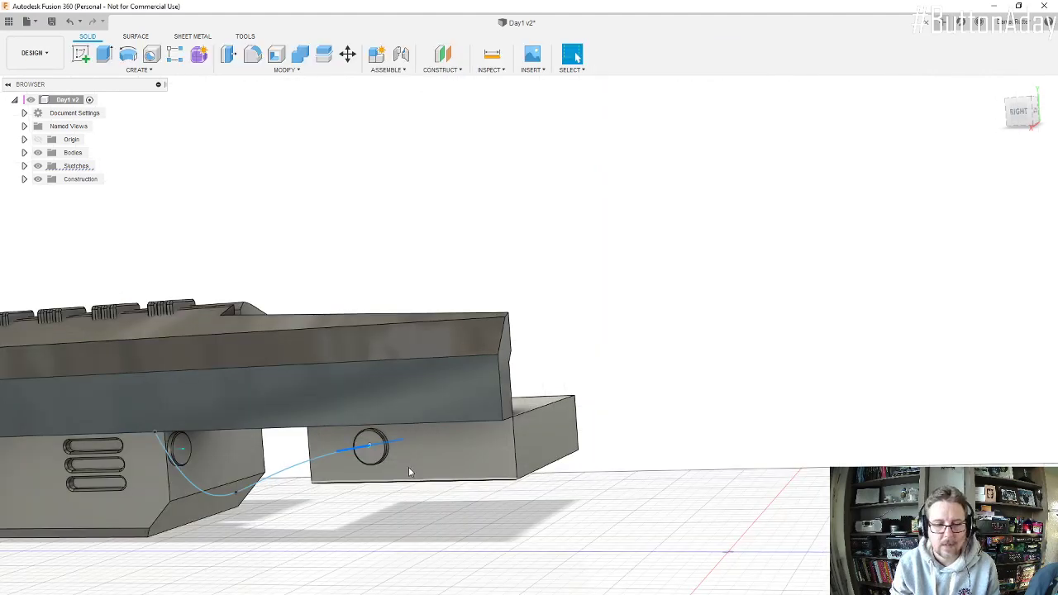
{"action": "scroll", "coordinate": [595, 414], "scroll_direction": "down", "scroll_amount": 3}
{"action": "scroll", "coordinate": [376, 481], "scroll_direction": "up", "scroll_amount": 5}
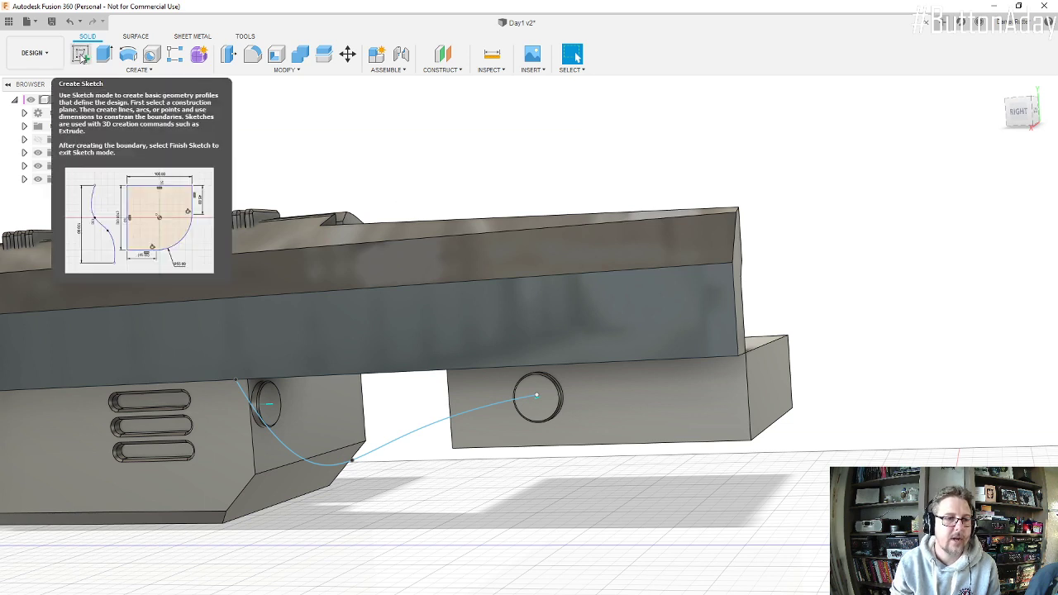
Step: Create a sketch on the rear connector's face and begin a fit point spline from its centre, with a second point below the gap
{"action": "left_click", "coordinate": [81, 56]}
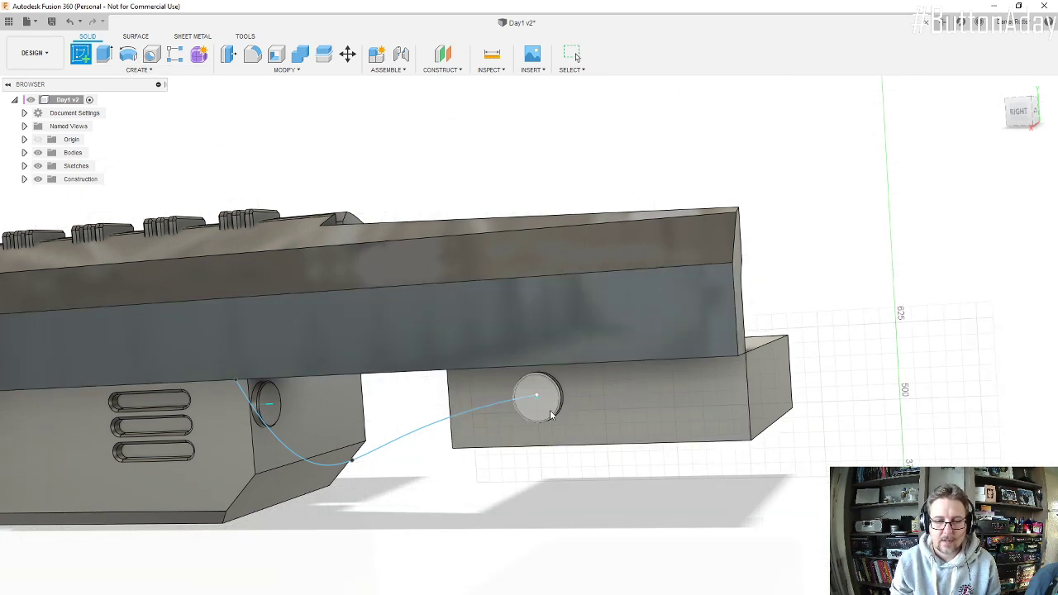
{"action": "scroll", "coordinate": [546, 400], "scroll_direction": "up", "scroll_amount": 4}
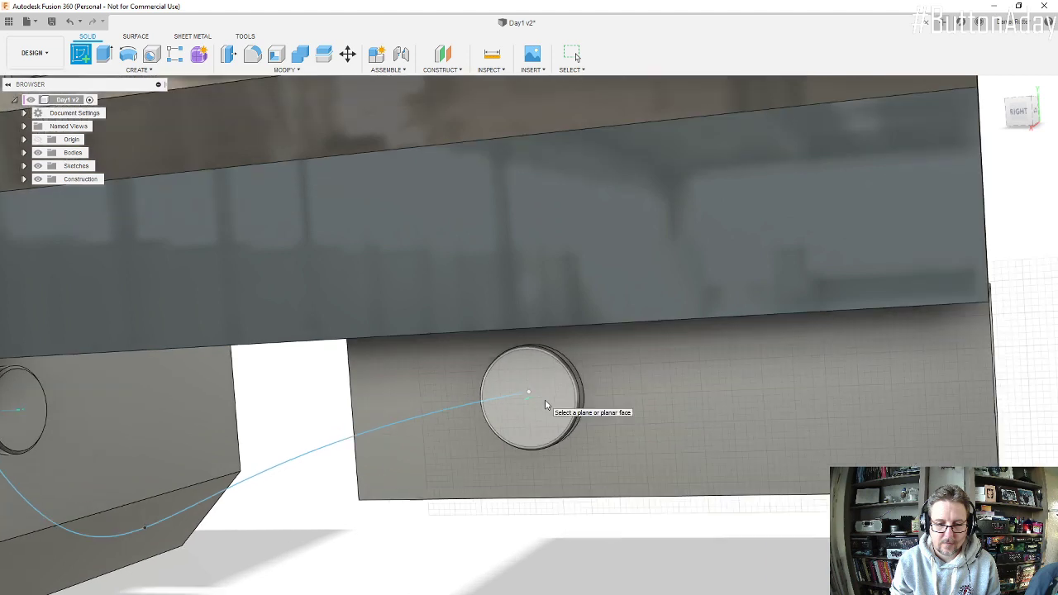
{"action": "left_click", "coordinate": [552, 383]}
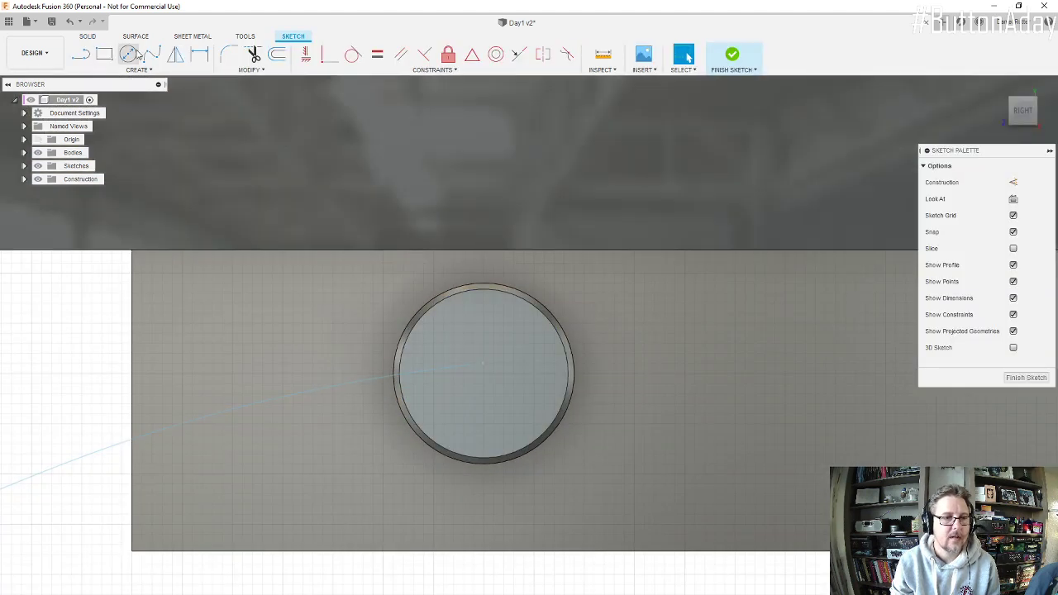
{"action": "left_click", "coordinate": [151, 55]}
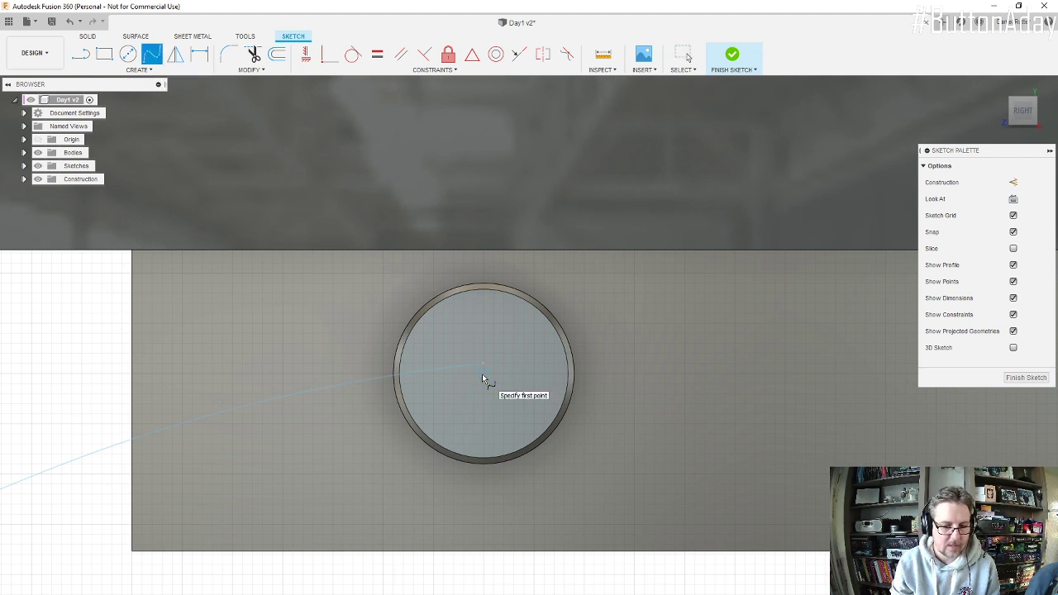
{"action": "left_click", "coordinate": [484, 374]}
{"action": "scroll", "coordinate": [471, 415], "scroll_direction": "down", "scroll_amount": 5}
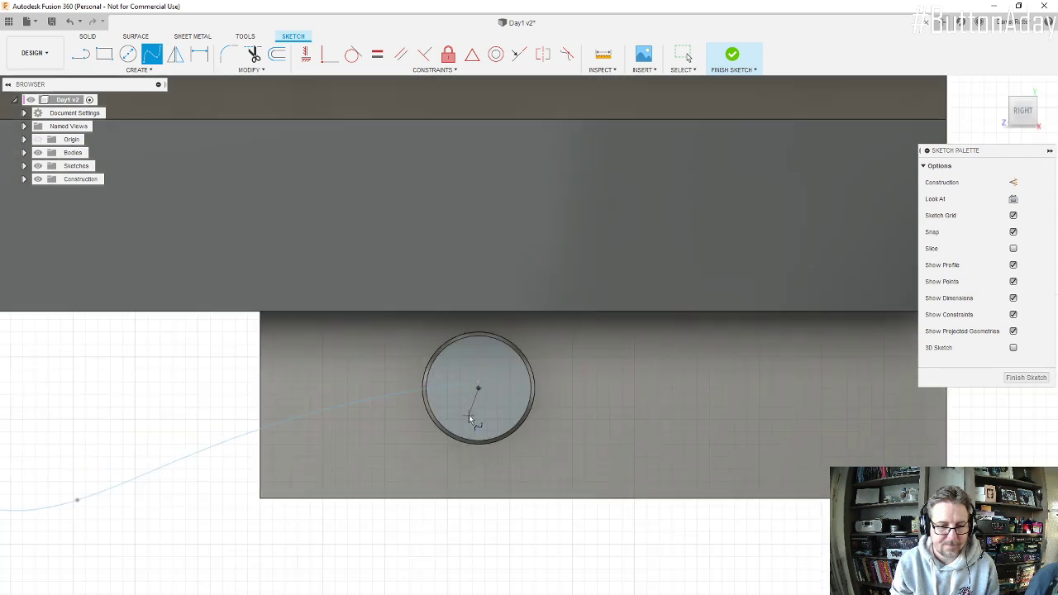
{"action": "left_click", "coordinate": [267, 516]}
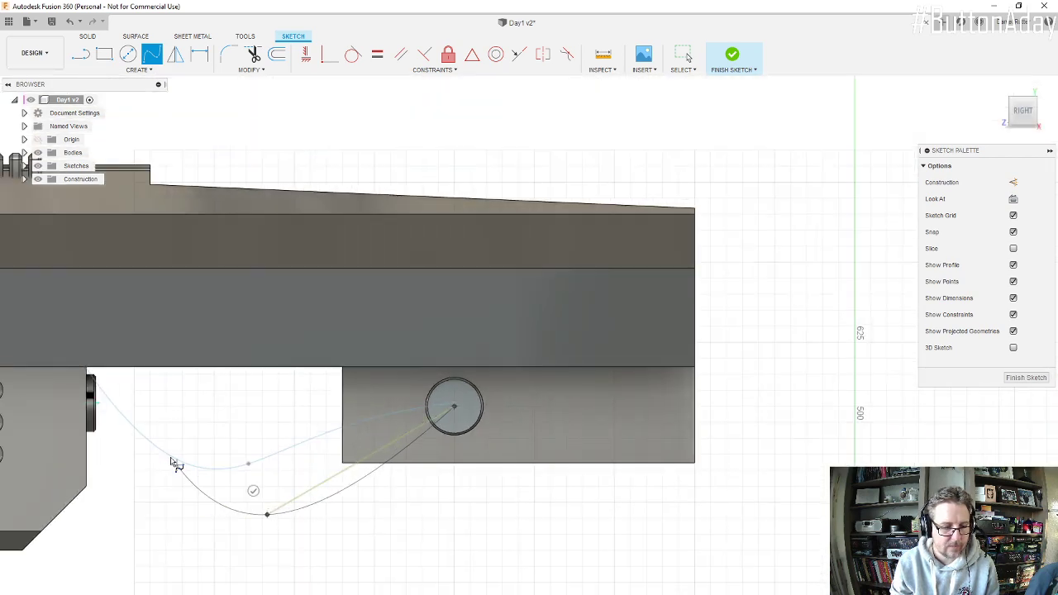
Step: Enable 3D Sketch, try to end the spline at the engine connector's centre, and finish the sketch
{"action": "middle_click_drag", "start_coordinate": [101, 407], "coordinate": [75, 401], "text": "shift"}
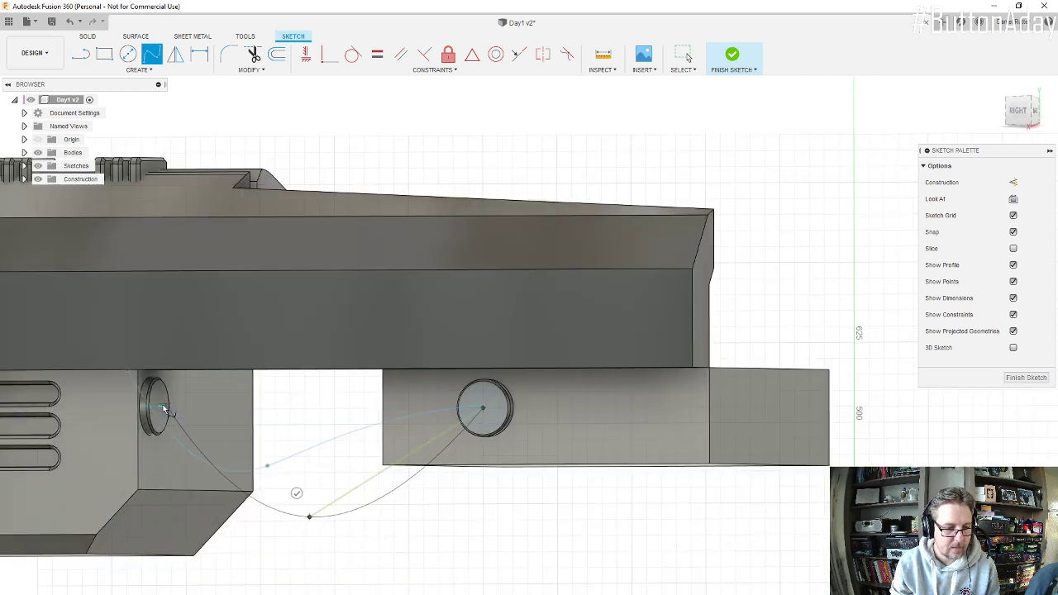
{"action": "scroll", "coordinate": [153, 414], "scroll_direction": "up", "scroll_amount": 4}
{"action": "scroll", "coordinate": [166, 413], "scroll_direction": "up", "scroll_amount": 2}
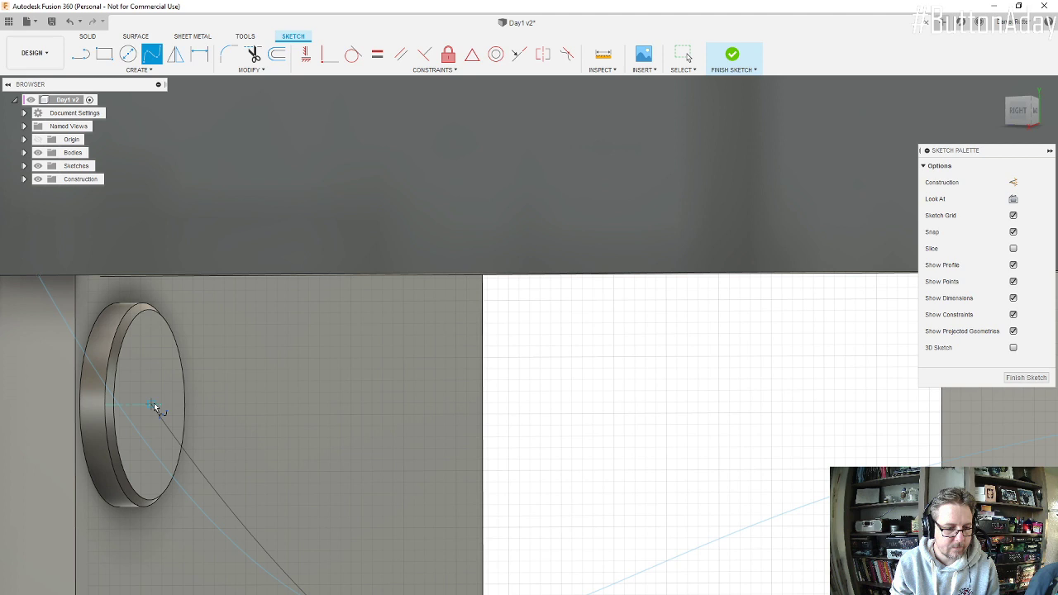
{"action": "left_click", "coordinate": [1013, 347]}
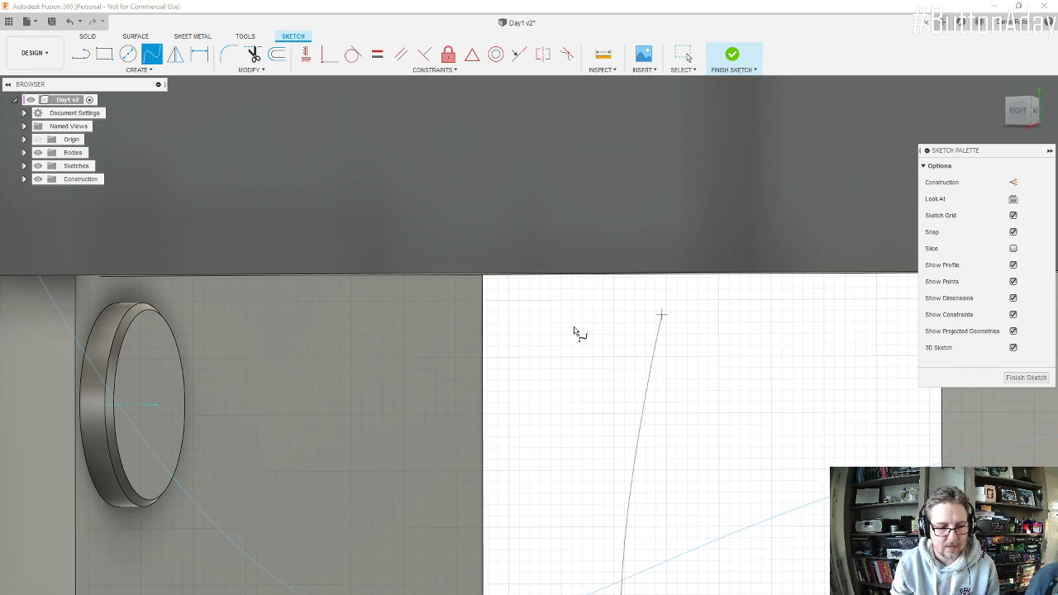
{"action": "left_click", "coordinate": [151, 408]}
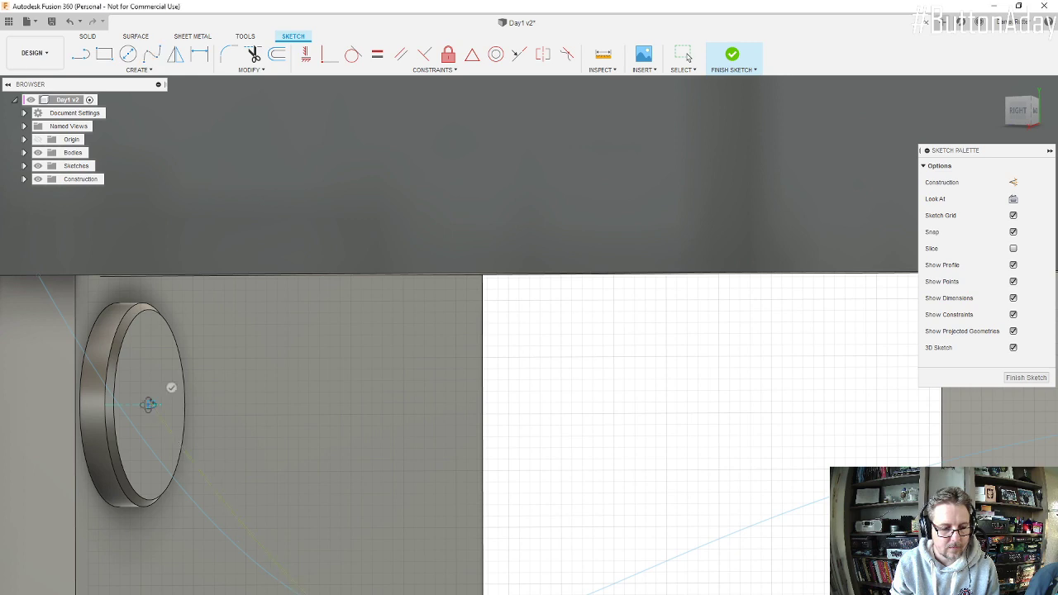
{"action": "mouse_move", "coordinate": [149, 404]}
{"action": "middle_mouse_down", "text": "shift"}
{"action": "mouse_move", "coordinate": [123, 402]}
{"action": "mouse_move", "coordinate": [152, 401]}
{"action": "middle_mouse_up", "text": "shift"}
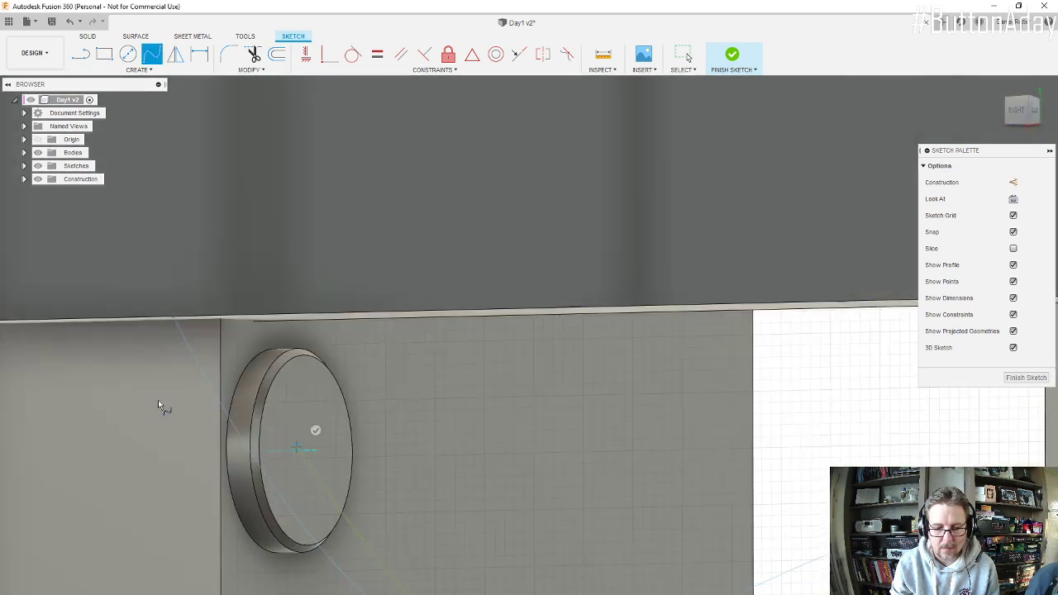
{"action": "left_click", "coordinate": [1029, 380]}
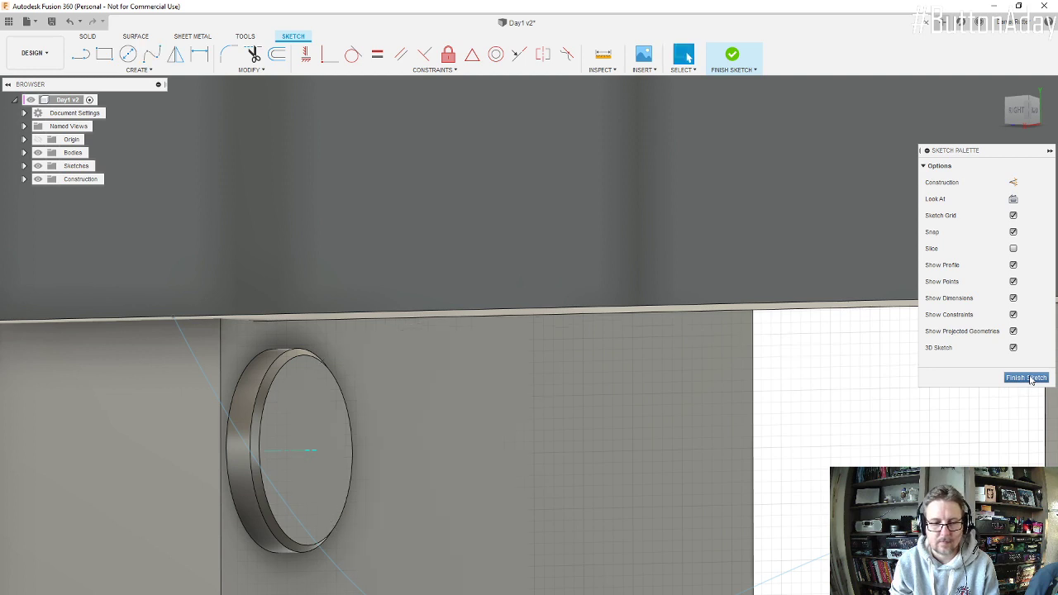
{"action": "left_click", "coordinate": [1028, 378]}
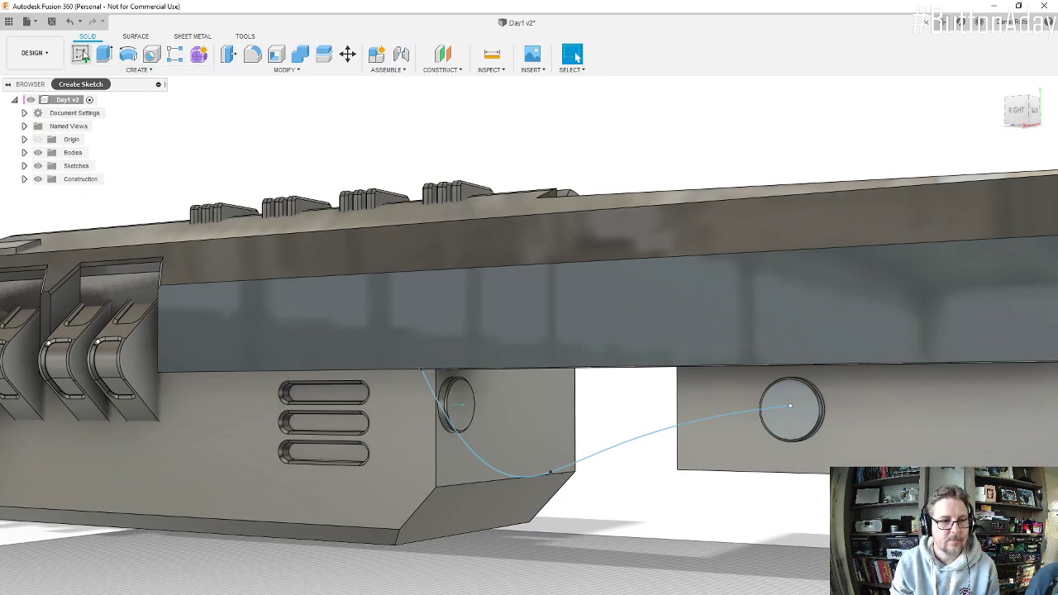
Step: Create a sketch on the rear connector's face and start a fit point spline at the connector's centre
{"action": "left_click", "coordinate": [83, 54]}
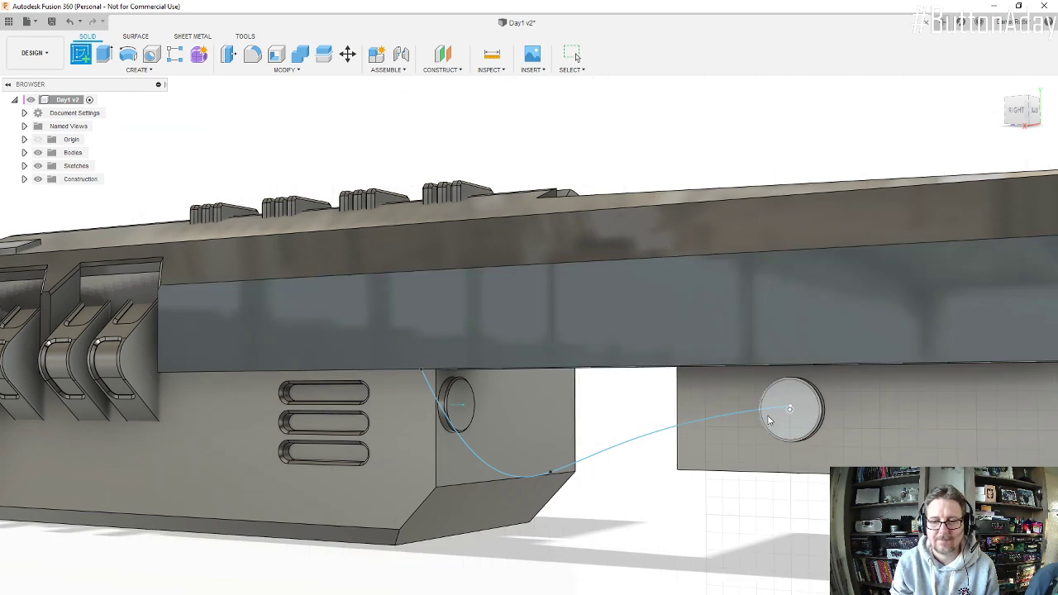
{"action": "left_click", "coordinate": [798, 394]}
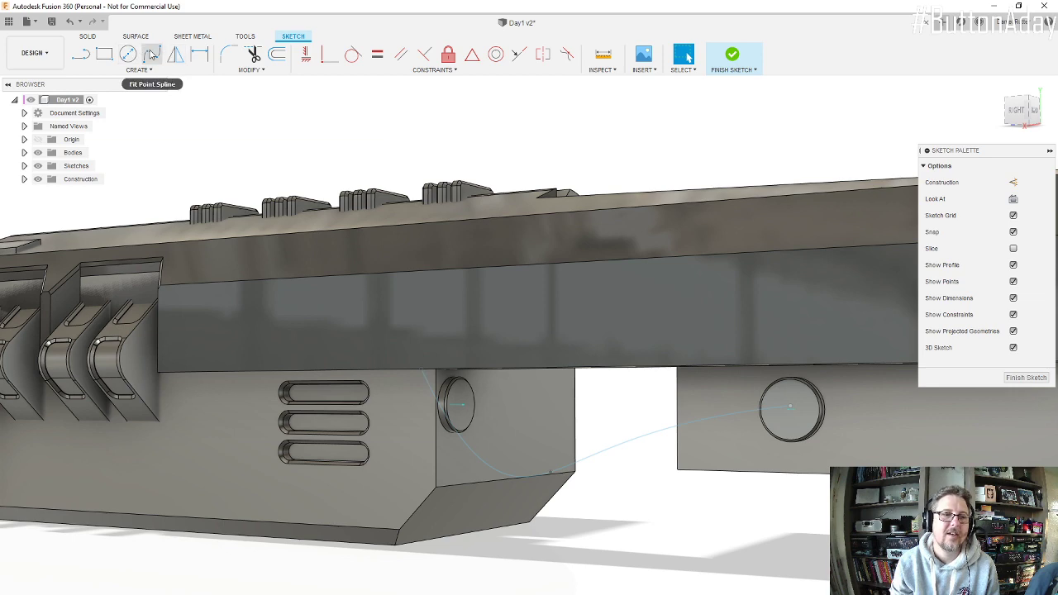
{"action": "left_click", "coordinate": [151, 54]}
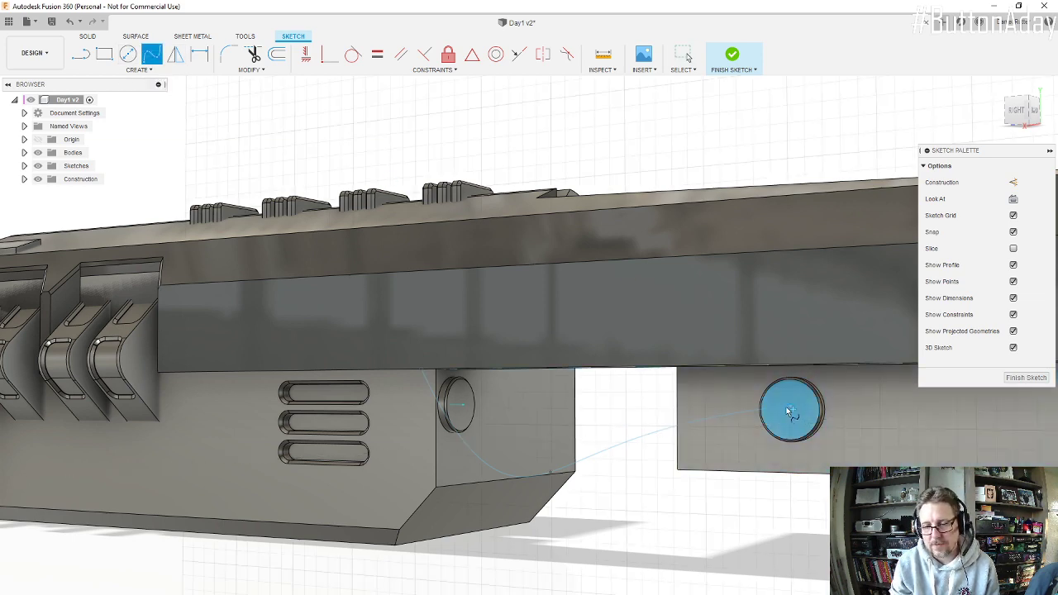
{"action": "scroll", "coordinate": [789, 411], "scroll_direction": "up", "scroll_amount": 3}
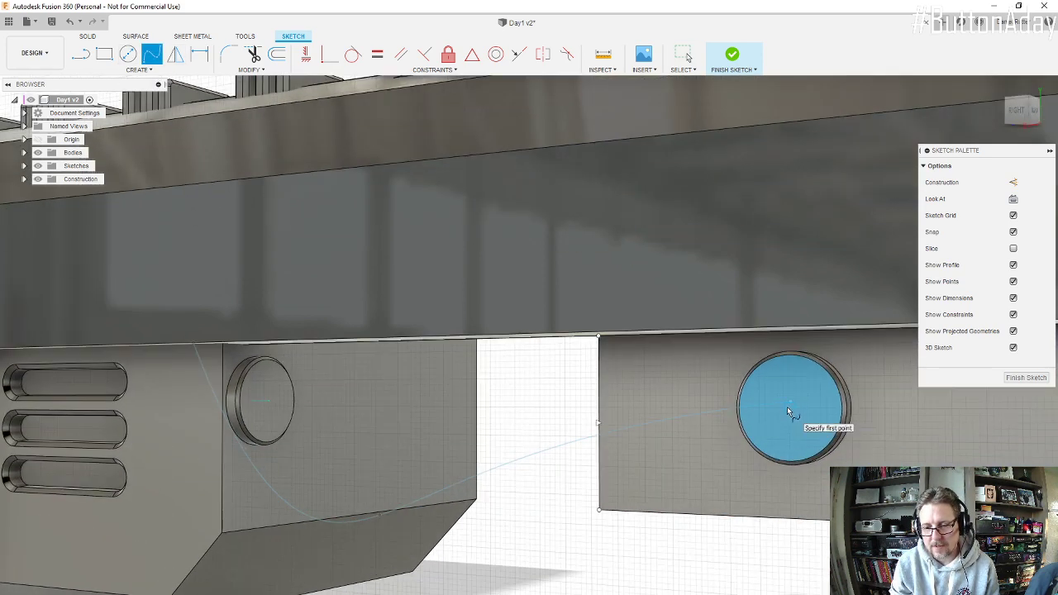
{"action": "left_click", "coordinate": [788, 407]}
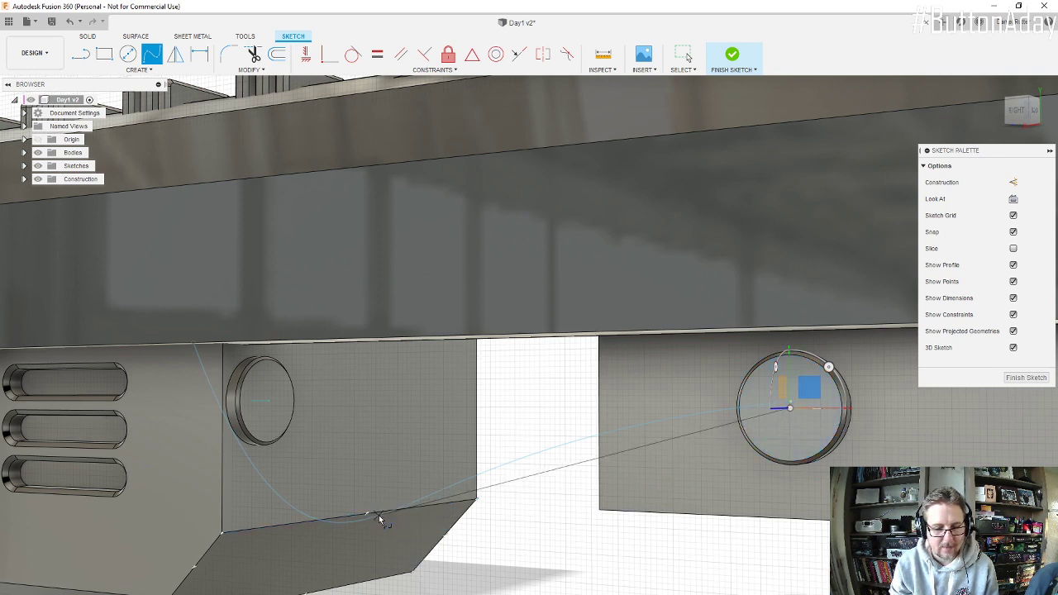
Step: Continue the 3D spline through the old curve's low point in the gap and end it at the engine connector's centre
{"action": "scroll", "coordinate": [381, 515], "scroll_direction": "up", "scroll_amount": 3}
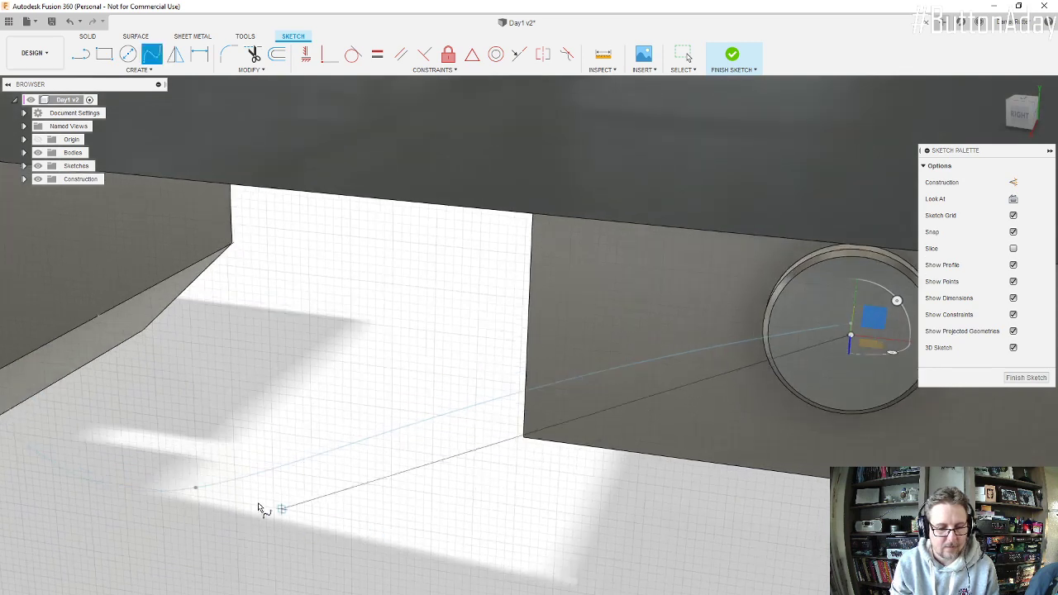
{"action": "left_click", "coordinate": [195, 488]}
{"action": "scroll", "coordinate": [195, 489], "scroll_direction": "down", "scroll_amount": 3}
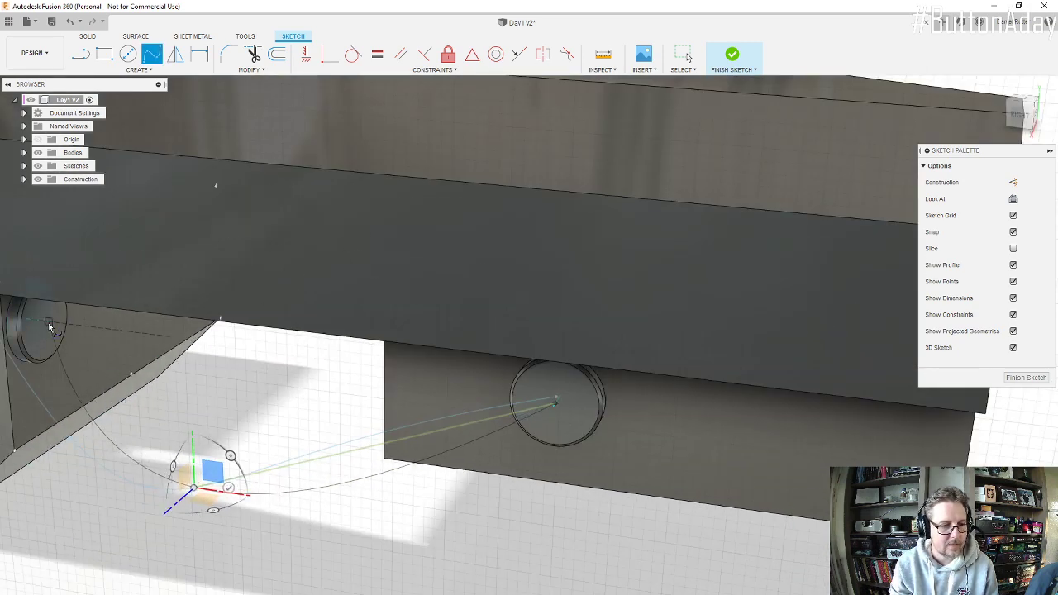
{"action": "left_click", "coordinate": [49, 324]}
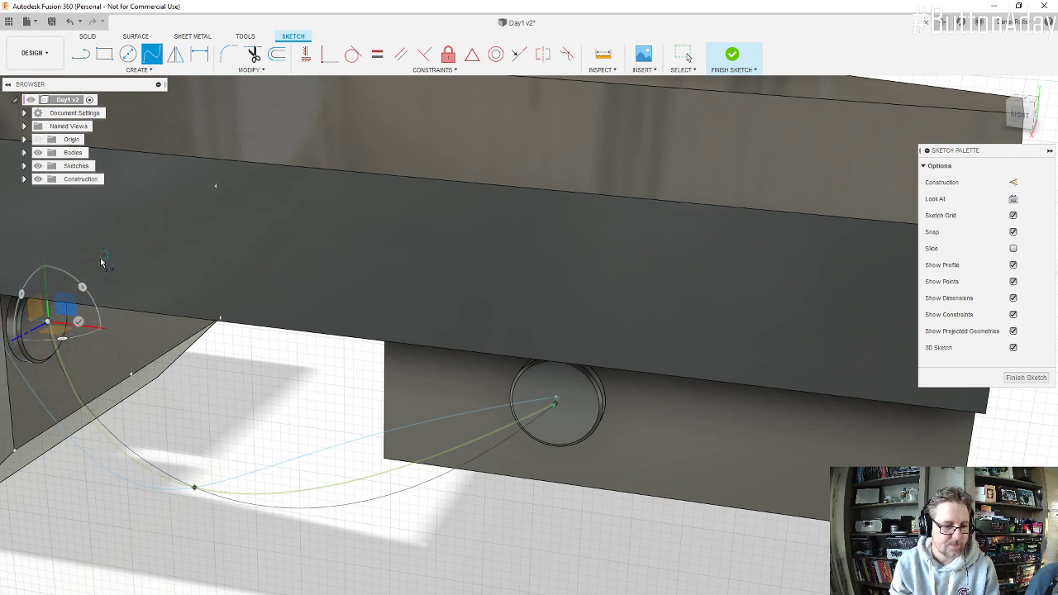
{"action": "left_click", "coordinate": [51, 325]}
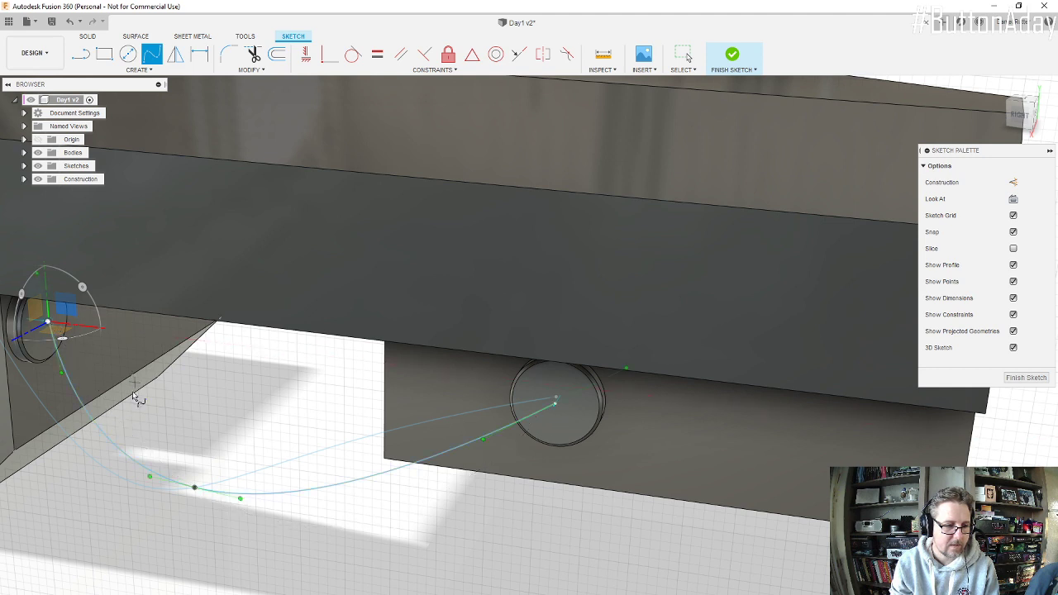
{"action": "left_click", "coordinate": [62, 377]}
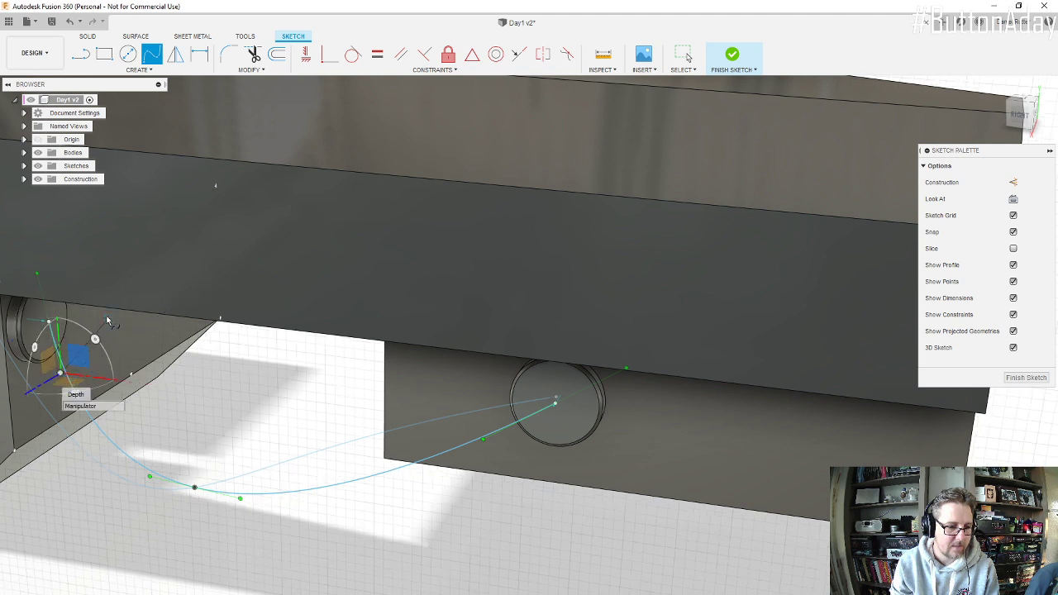
{"action": "key", "text": "Escape"}
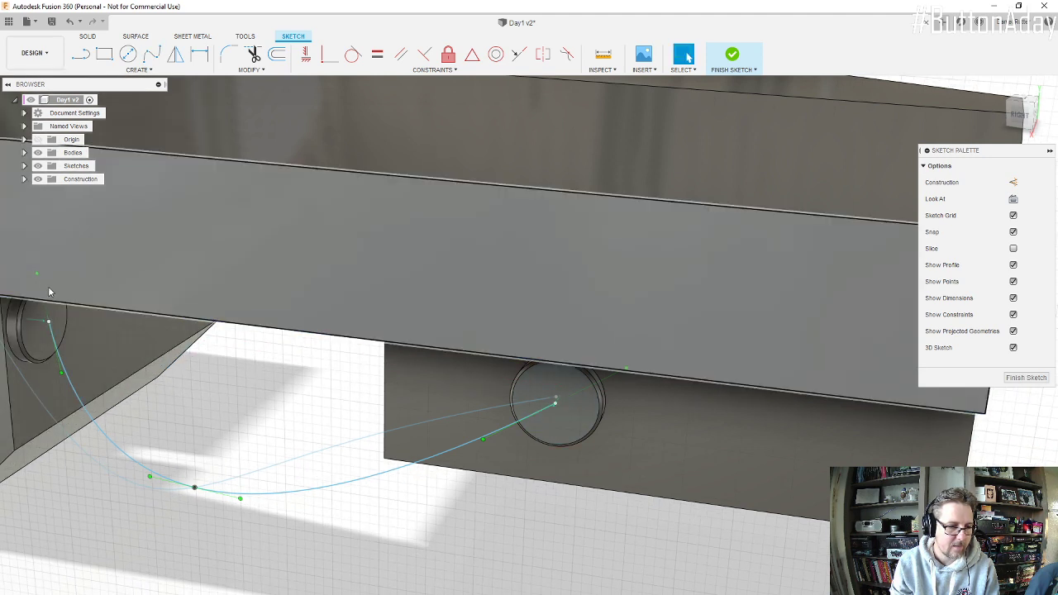
{"action": "key", "text": "Escape"}
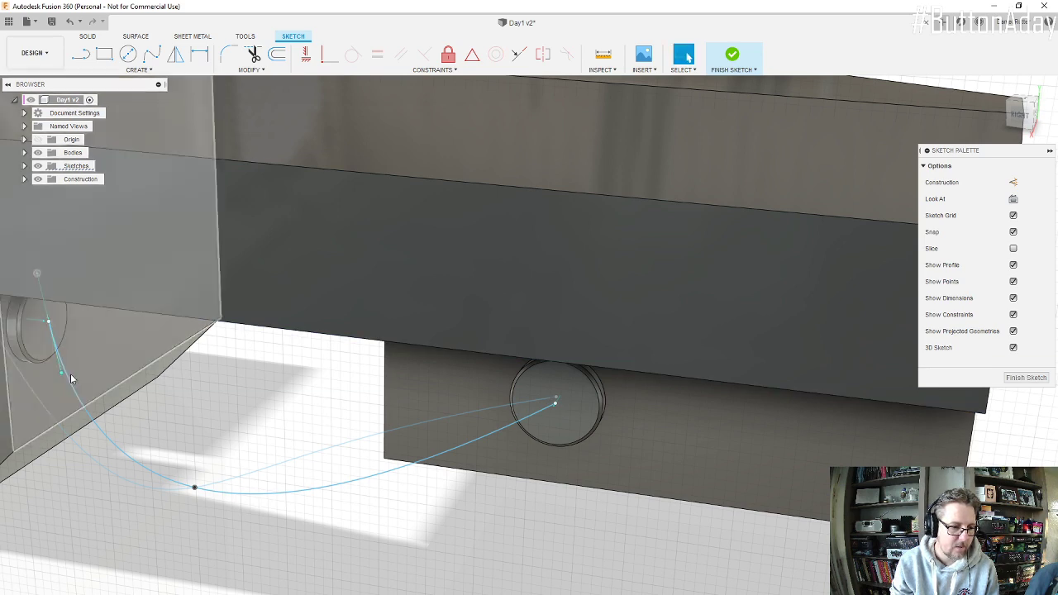
Step: Apply a Tangent constraint between the new spline and the short axis line at the rear connector's centre
{"action": "middle_click_drag", "start_coordinate": [294, 382], "coordinate": [271, 373], "text": "shift"}
{"action": "scroll", "coordinate": [844, 436], "scroll_direction": "up", "scroll_amount": 3}
{"action": "mouse_move", "coordinate": [843, 436]}
{"action": "middle_mouse_down", "text": "shift"}
{"action": "mouse_move", "coordinate": [831, 426]}
{"action": "mouse_move", "coordinate": [849, 439]}
{"action": "middle_mouse_up", "text": "shift"}
{"action": "key", "text": "Escape"}
{"action": "scroll", "coordinate": [830, 414], "scroll_direction": "up", "scroll_amount": 6}
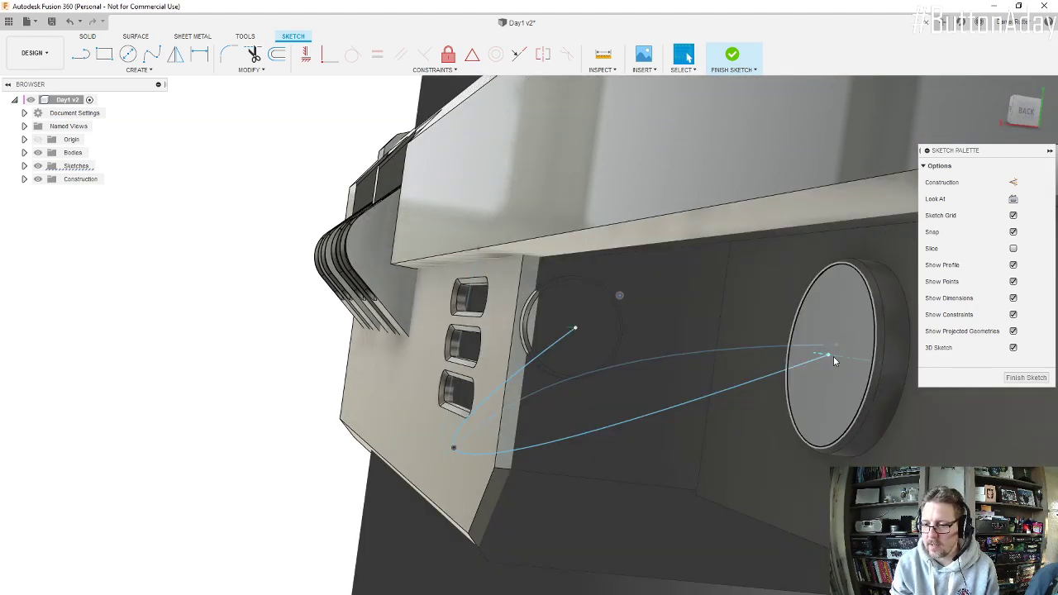
{"action": "left_click", "coordinate": [821, 361]}
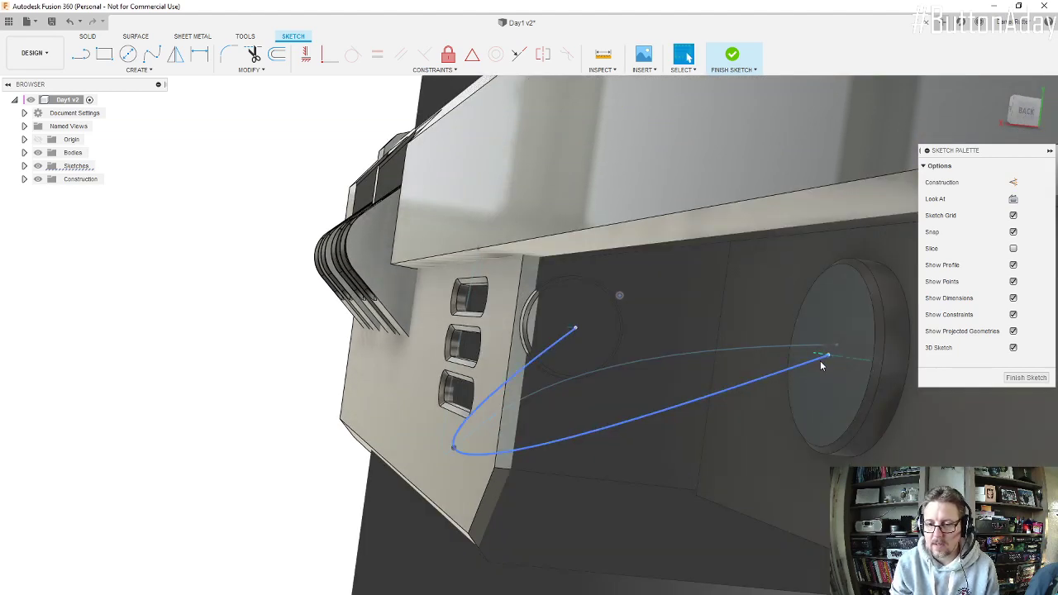
{"action": "left_click", "coordinate": [823, 358]}
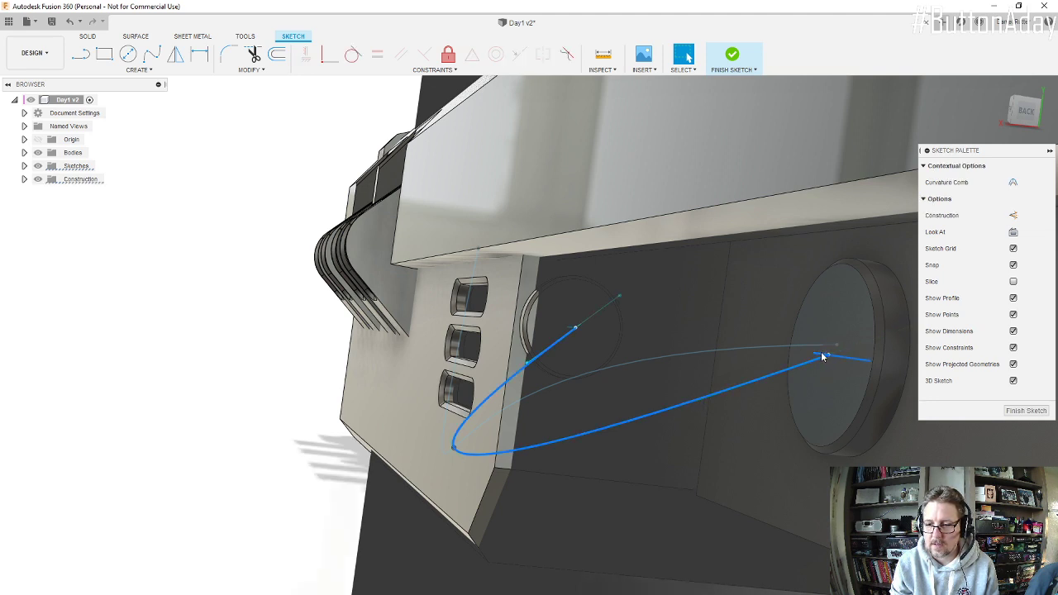
{"action": "left_click", "coordinate": [354, 55]}
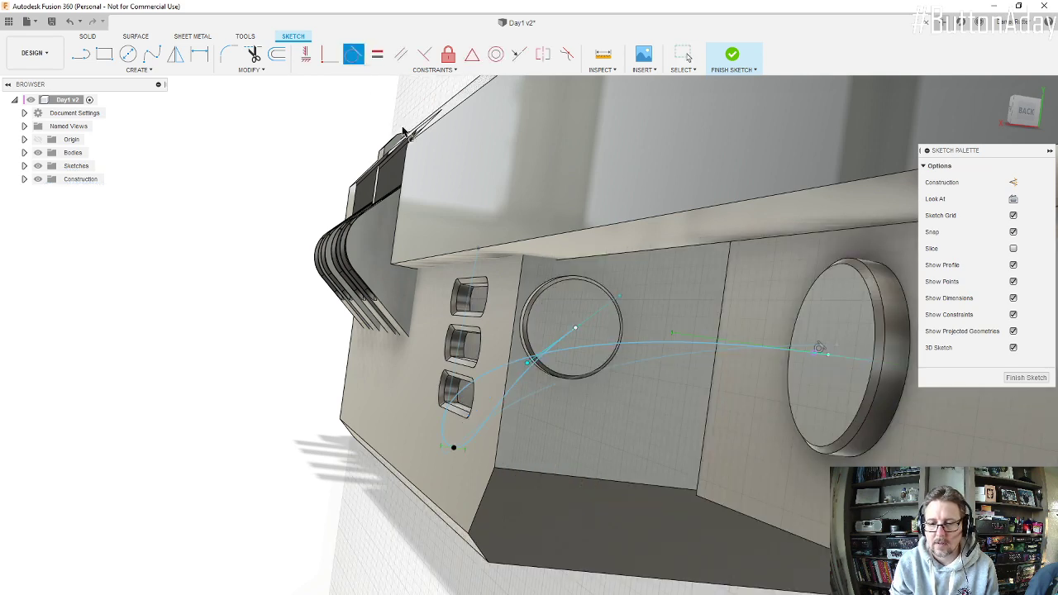
{"action": "mouse_move", "coordinate": [635, 324]}
{"action": "middle_mouse_down", "text": "shift"}
{"action": "mouse_move", "coordinate": [649, 324]}
{"action": "mouse_move", "coordinate": [649, 344]}
{"action": "mouse_move", "coordinate": [438, 394]}
{"action": "mouse_move", "coordinate": [571, 411]}
{"action": "mouse_move", "coordinate": [258, 367]}
{"action": "middle_mouse_up", "text": "shift"}
{"action": "scroll", "coordinate": [186, 300], "scroll_direction": "up", "scroll_amount": 5}
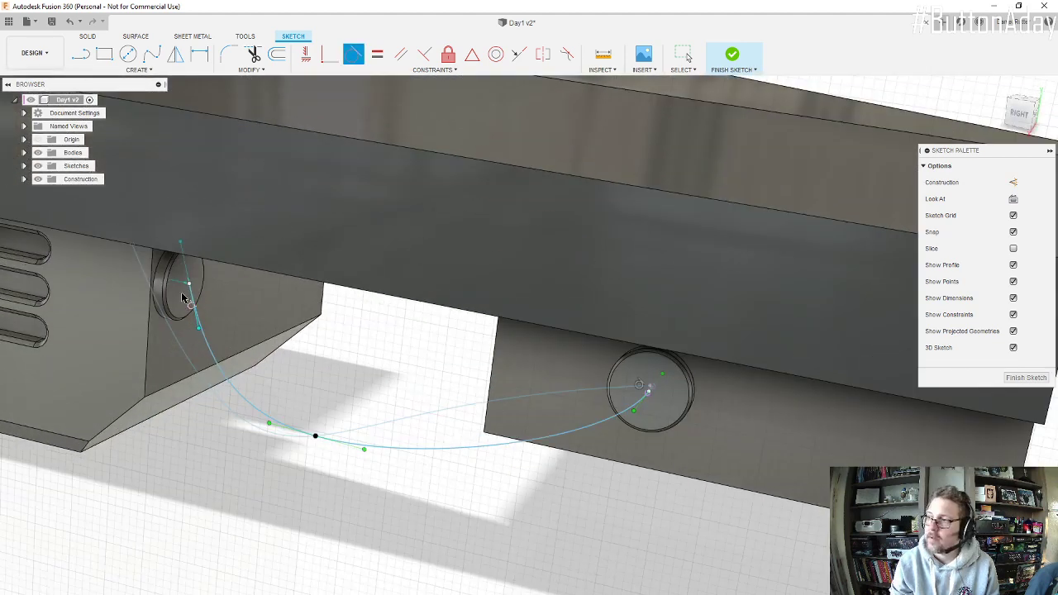
{"action": "scroll", "coordinate": [174, 297], "scroll_direction": "up", "scroll_amount": 4}
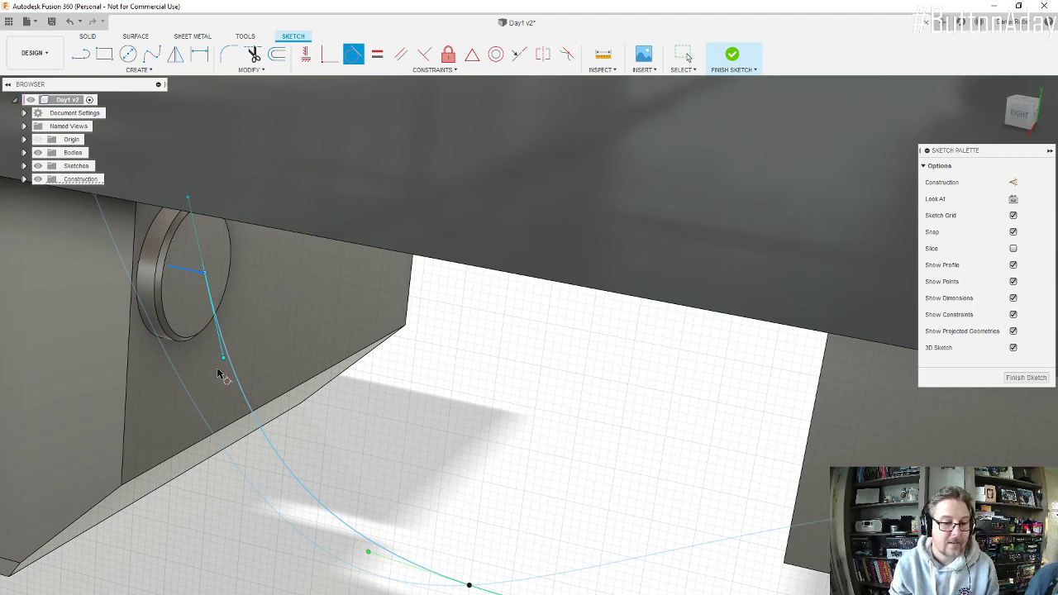
{"action": "left_click", "coordinate": [242, 397]}
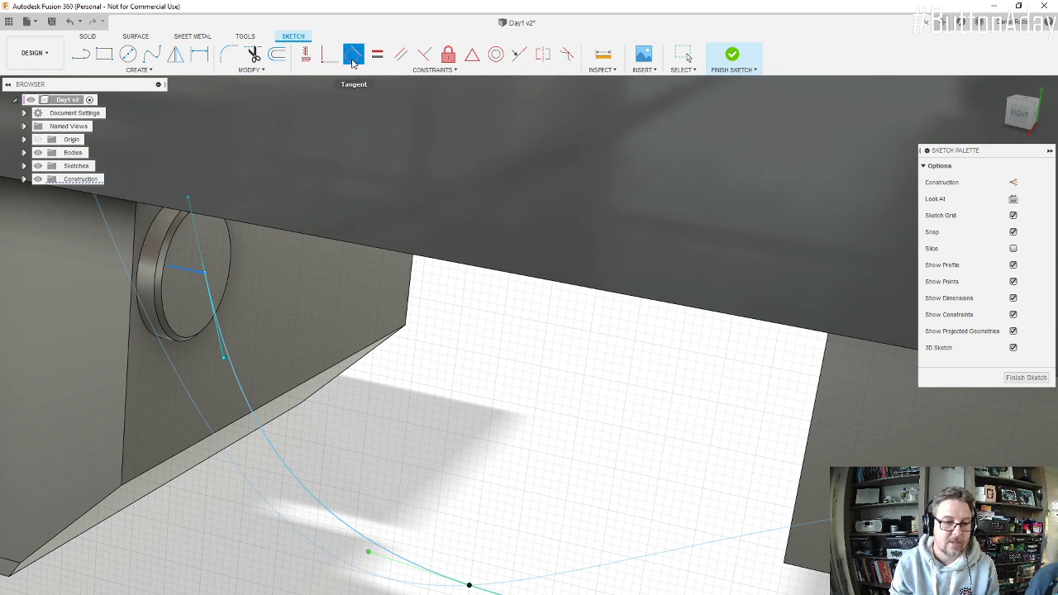
{"action": "left_click", "coordinate": [222, 361]}
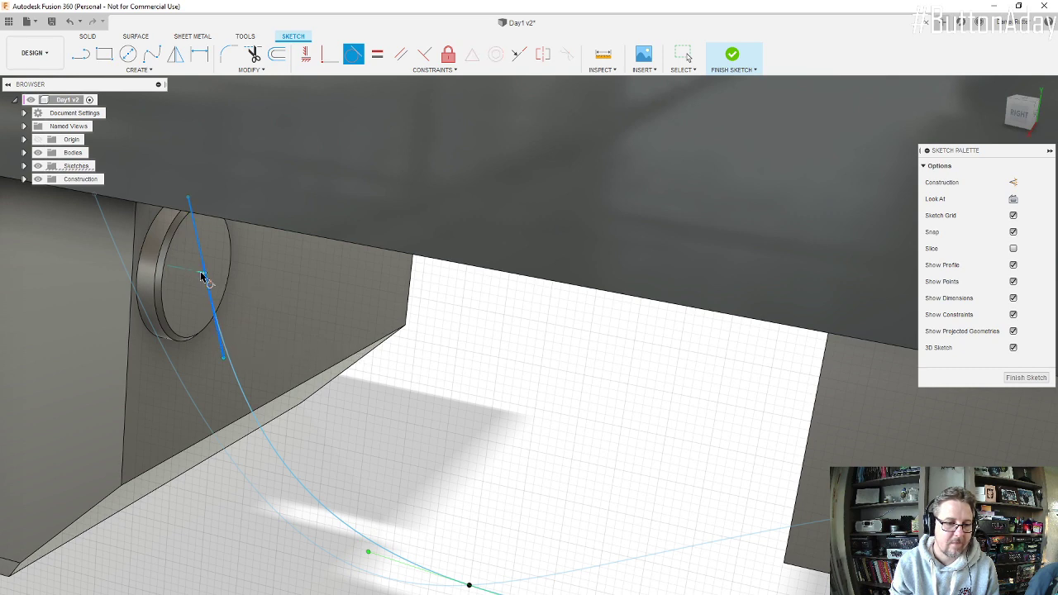
{"action": "scroll", "coordinate": [198, 276], "scroll_direction": "up", "scroll_amount": 4}
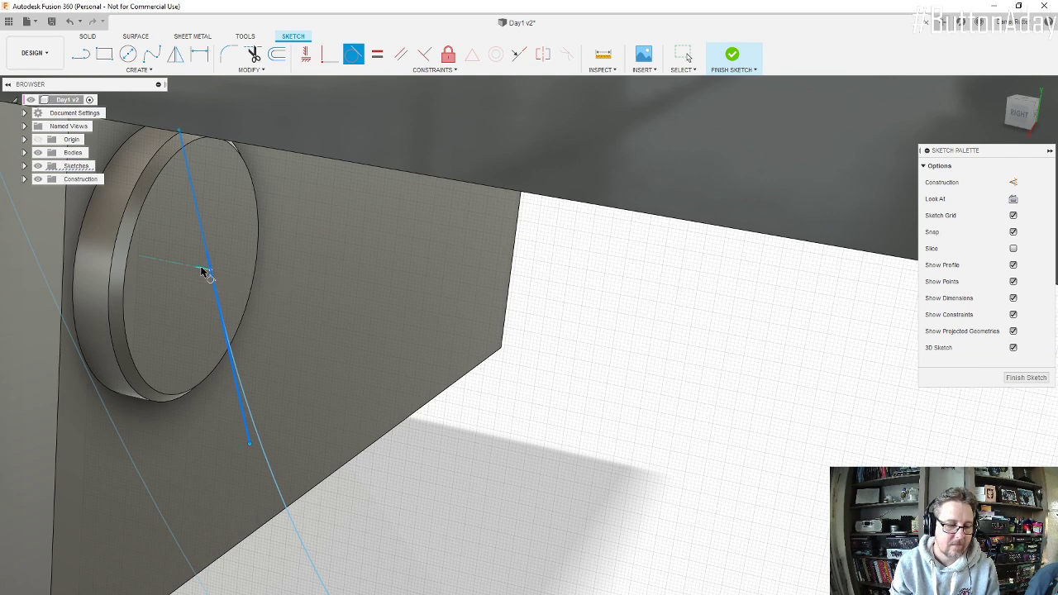
{"action": "left_click", "coordinate": [206, 271]}
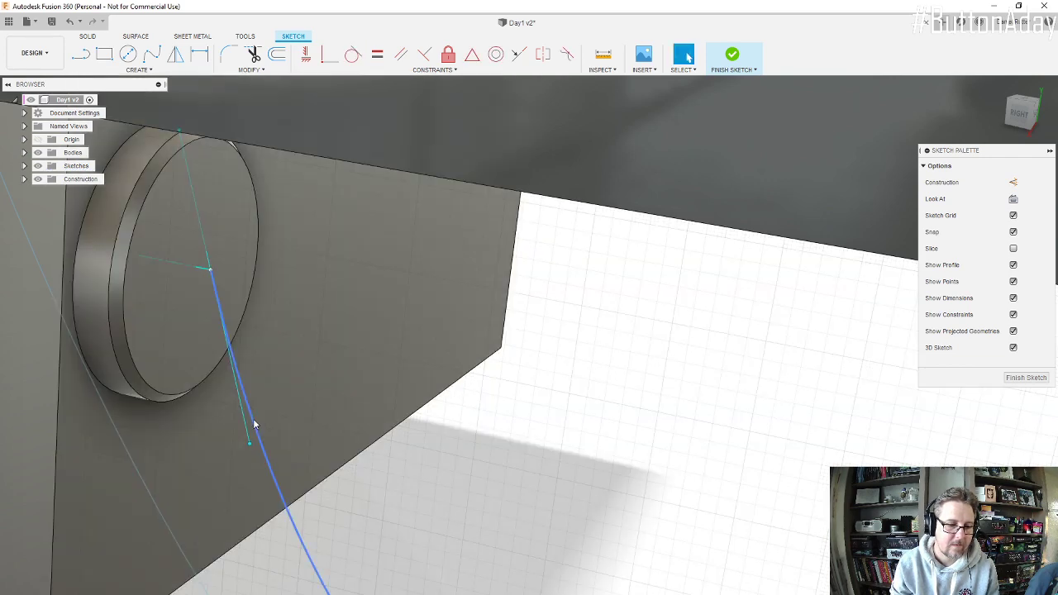
Step: Make the spline tangent to the short axis line at the engine connector's centre and finish the sketch
{"action": "left_click", "coordinate": [252, 425]}
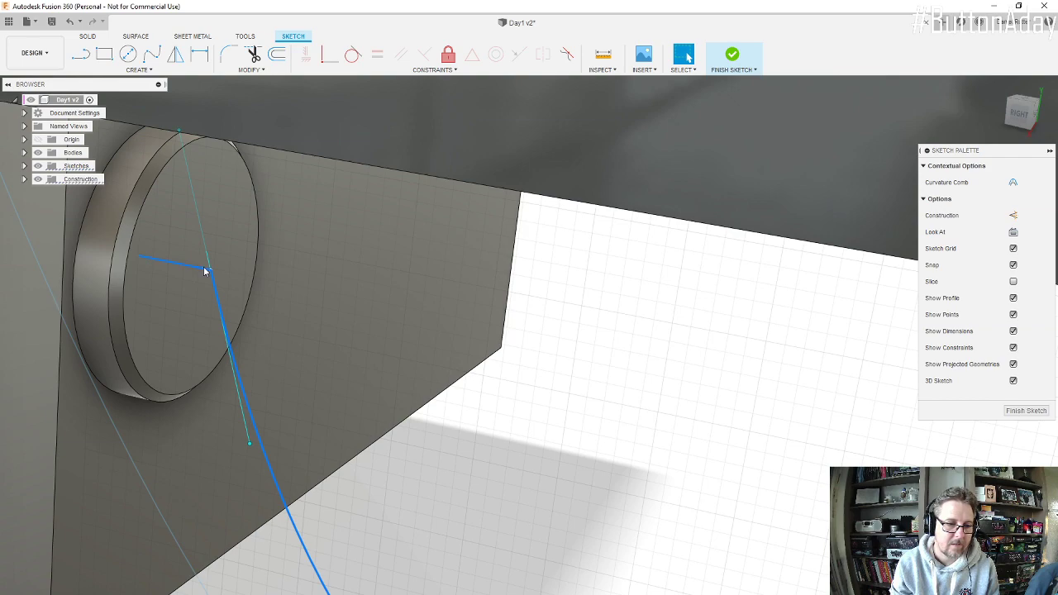
{"action": "left_click", "coordinate": [353, 53]}
{"action": "scroll", "coordinate": [348, 310], "scroll_direction": "down", "scroll_amount": 10}
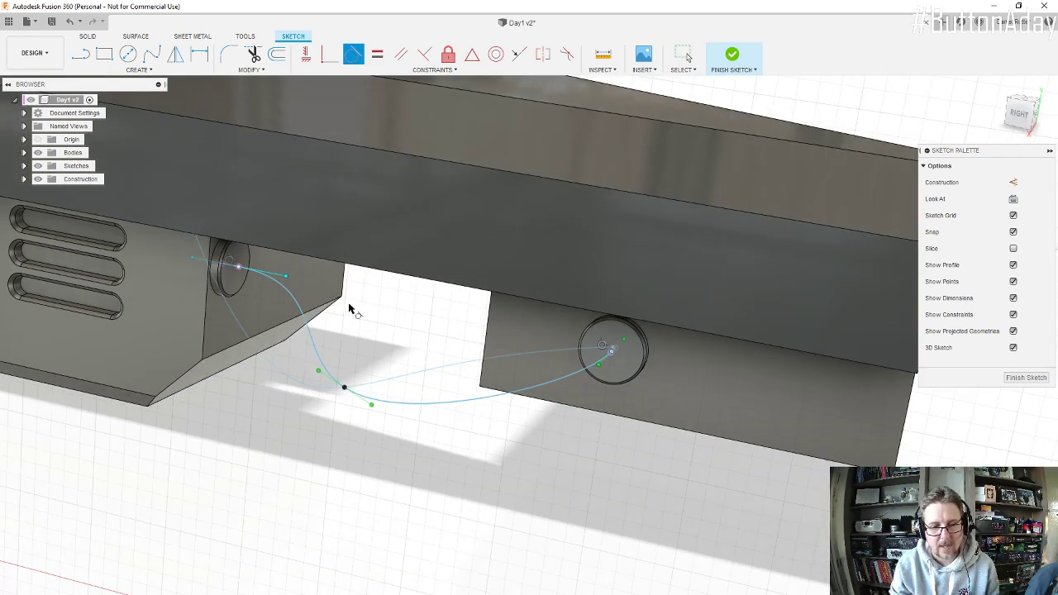
{"action": "key", "text": "Escape"}
{"action": "mouse_move", "coordinate": [349, 310]}
{"action": "middle_mouse_down", "text": "shift"}
{"action": "mouse_move", "coordinate": [279, 292]}
{"action": "mouse_move", "coordinate": [361, 298]}
{"action": "mouse_move", "coordinate": [361, 337]}
{"action": "mouse_move", "coordinate": [357, 315]}
{"action": "middle_mouse_up", "text": "shift"}
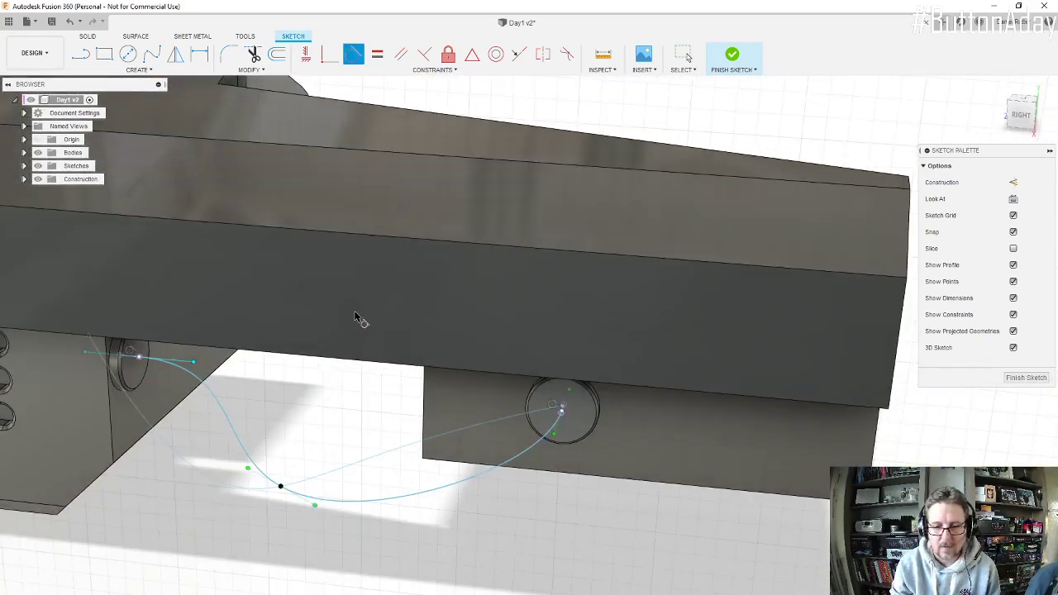
{"action": "left_click", "coordinate": [1026, 377]}
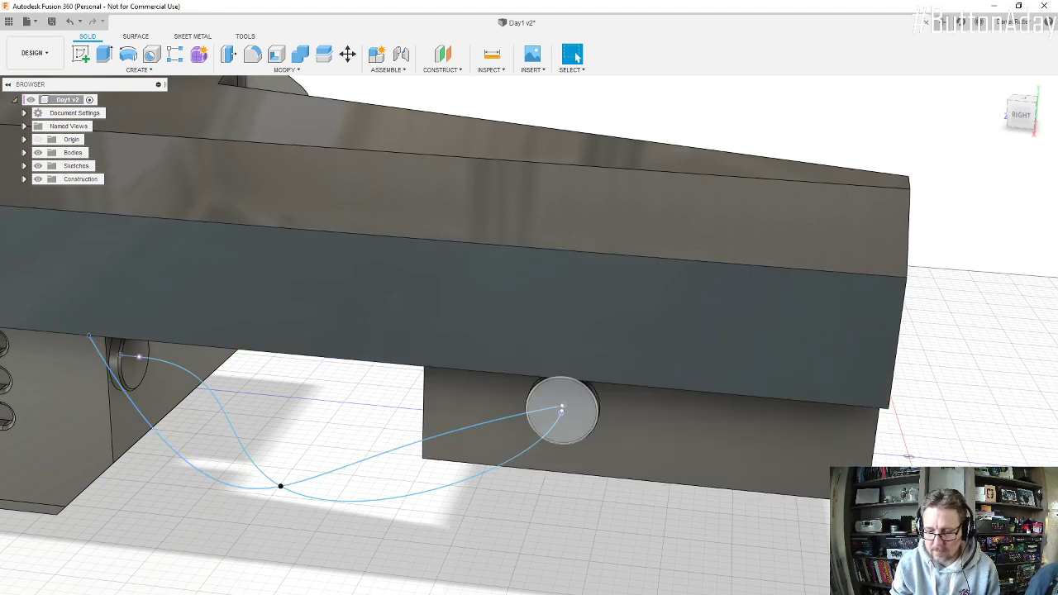
Step: Identify the sketch that holds the old hose path and hide Sketch19
{"action": "left_click", "coordinate": [562, 408]}
{"action": "left_click", "coordinate": [514, 319]}
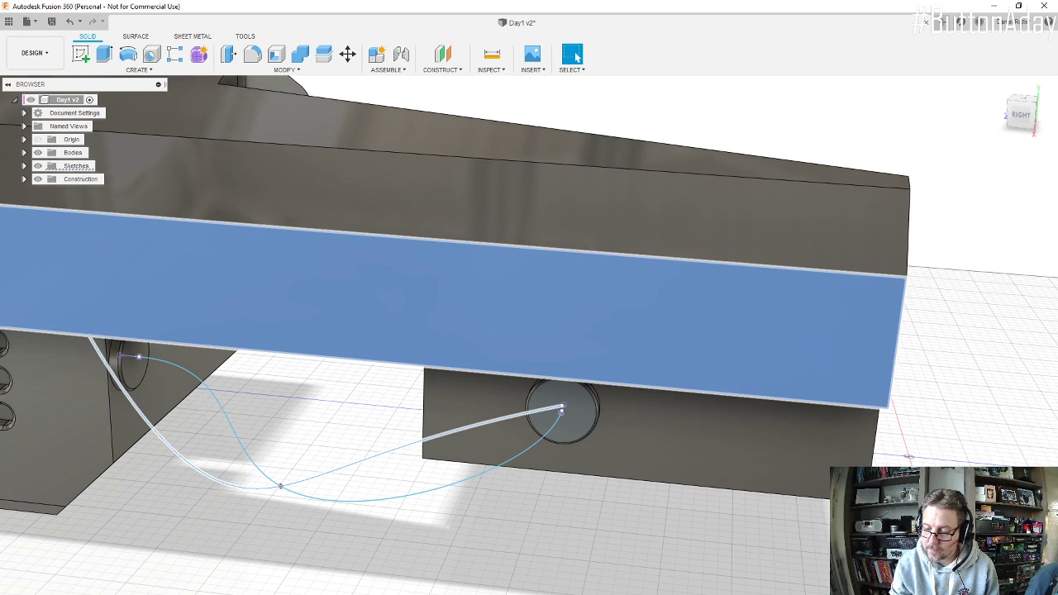
{"action": "left_click", "coordinate": [453, 306]}
{"action": "left_click", "coordinate": [453, 305]}
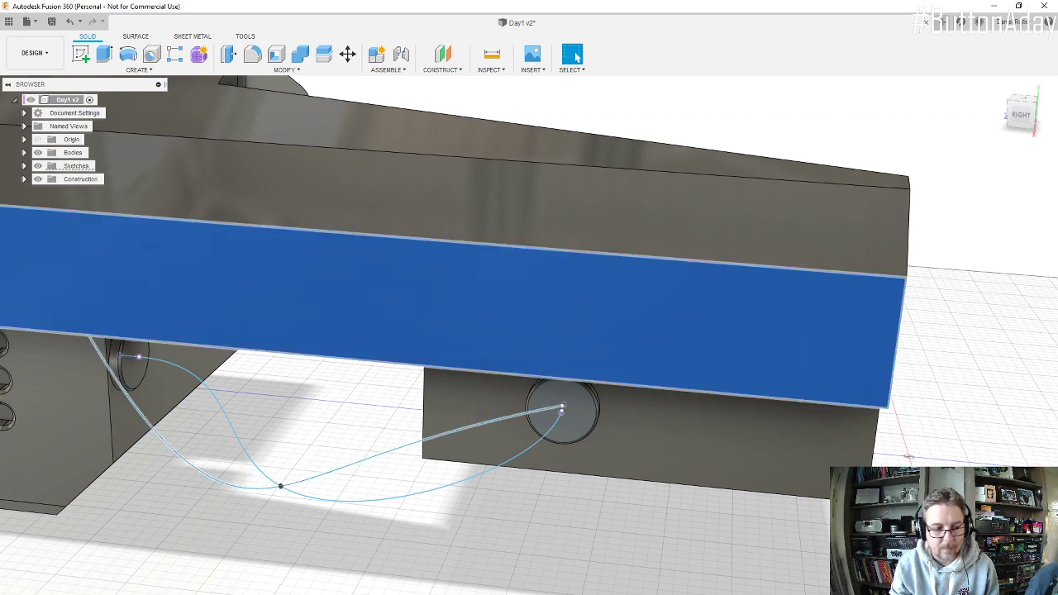
{"action": "key", "text": "Escape"}
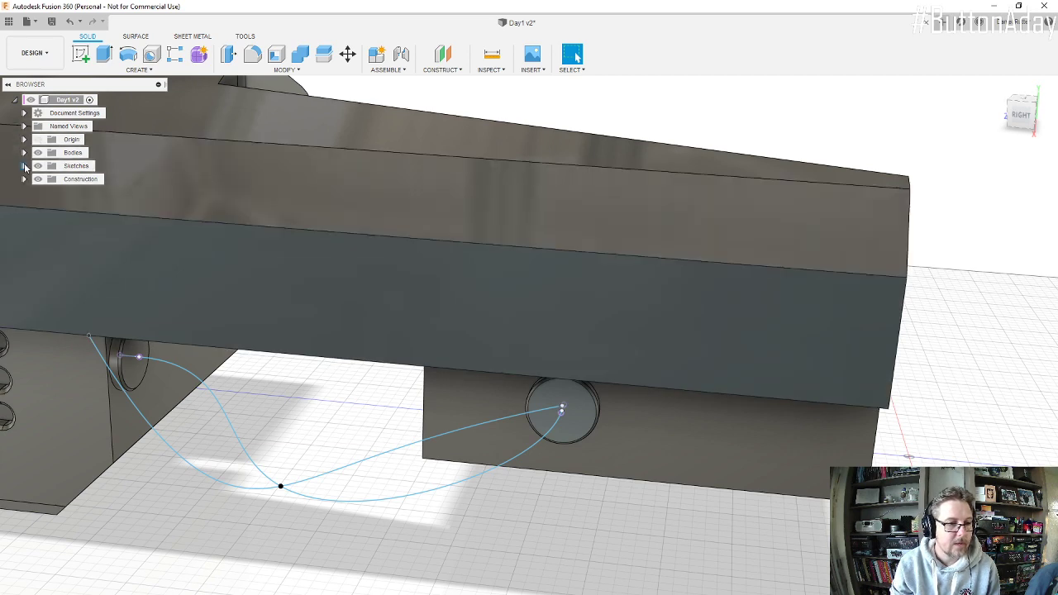
{"action": "left_click", "coordinate": [24, 166]}
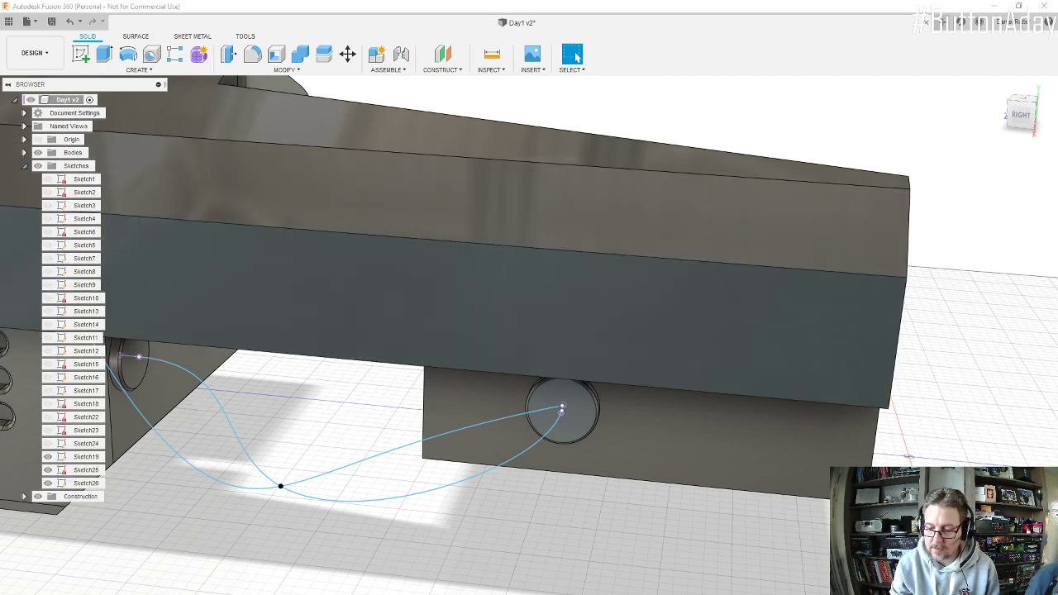
{"action": "left_click", "coordinate": [360, 469]}
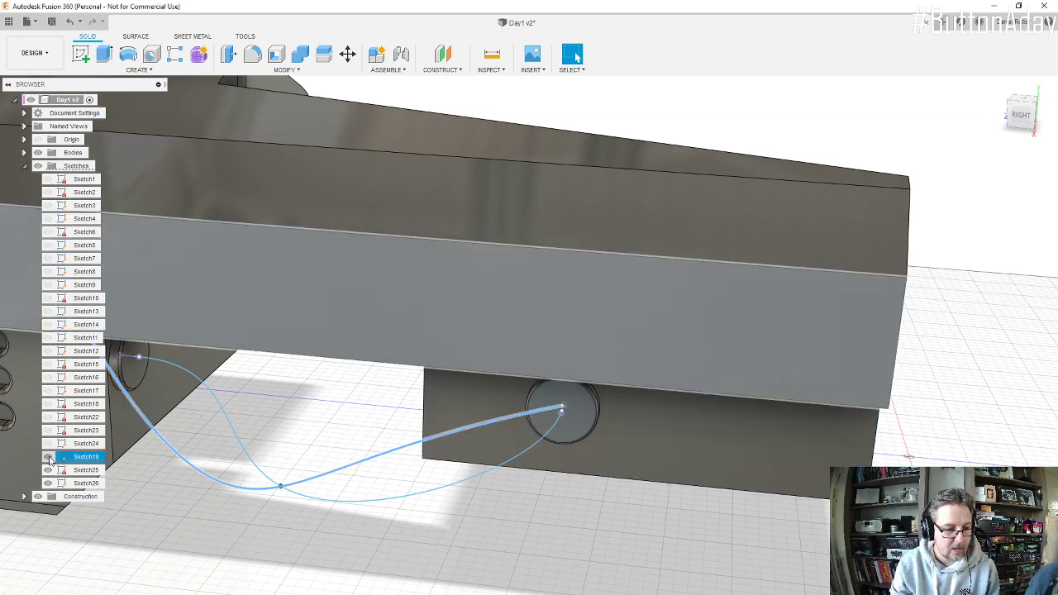
{"action": "left_click", "coordinate": [48, 457]}
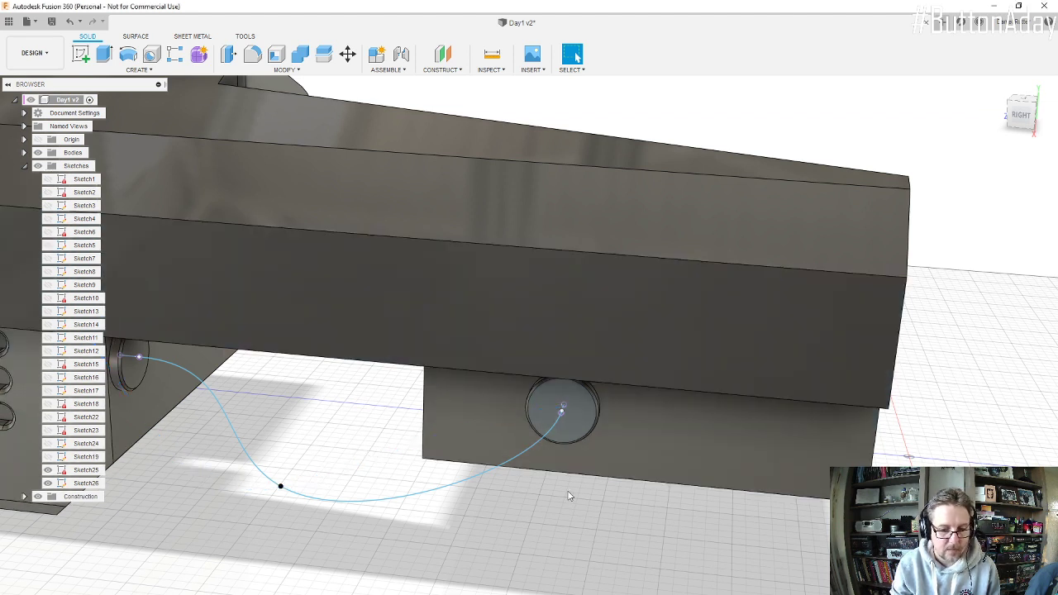
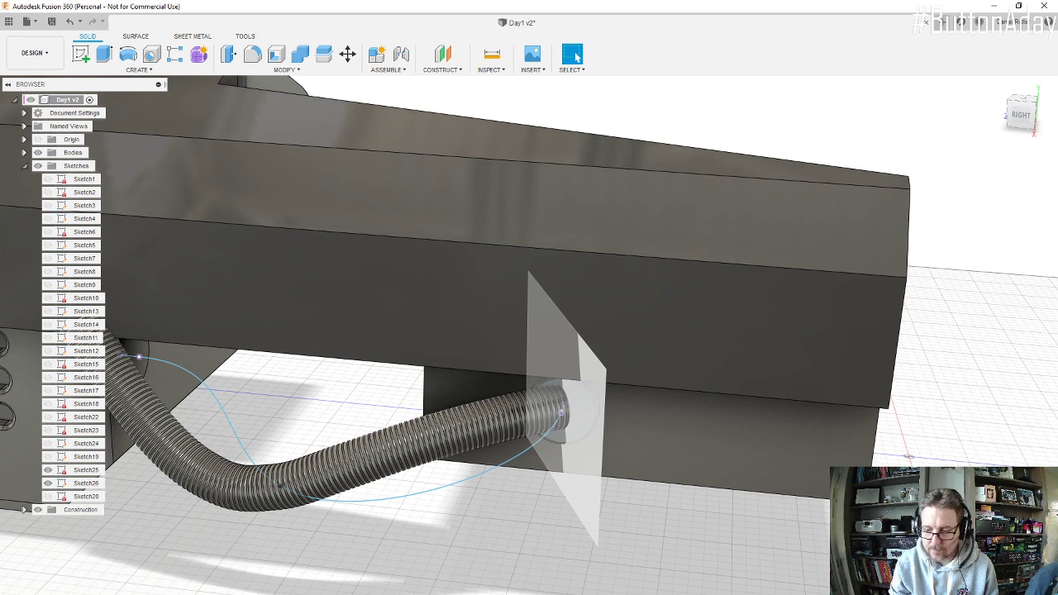
Step: Delete the old ribbed hose together with its Sketch20 and the construction plane at the engine connector
{"action": "left_click", "coordinate": [585, 446]}
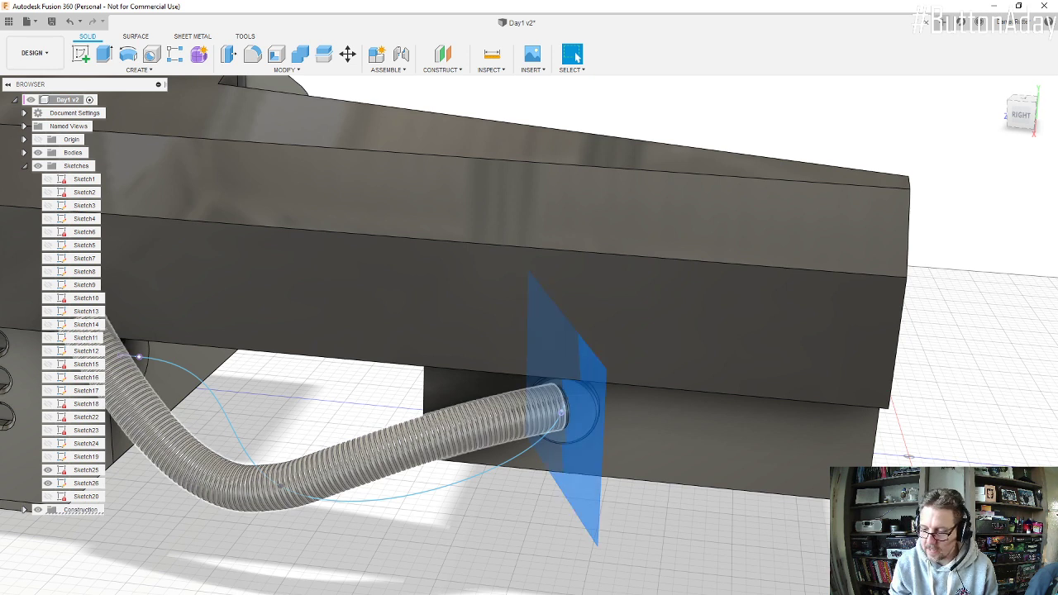
{"action": "left_click", "coordinate": [463, 427], "text": "ctrl"}
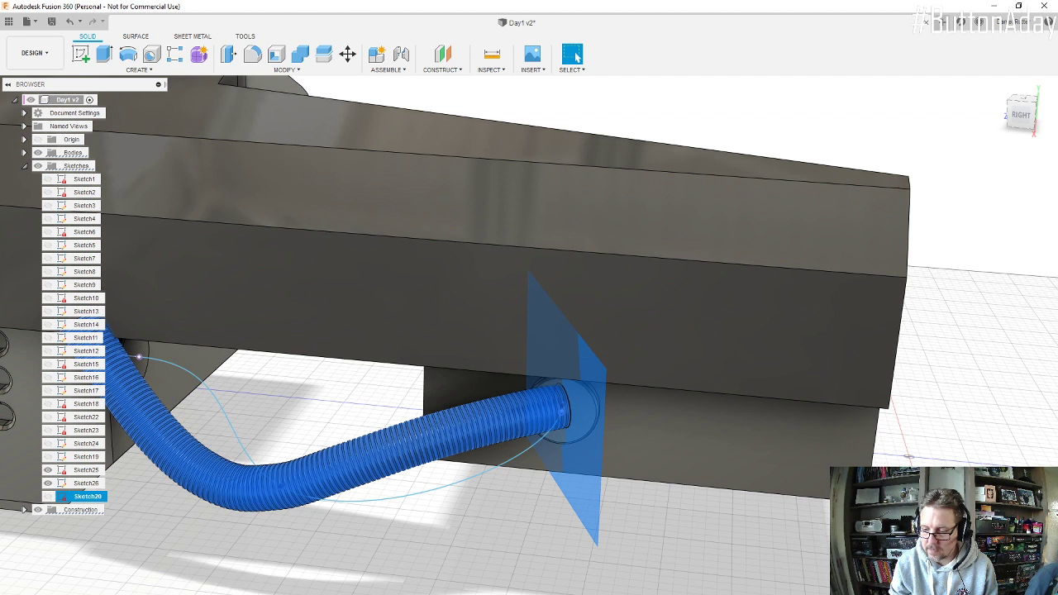
{"action": "key", "text": "Delete"}
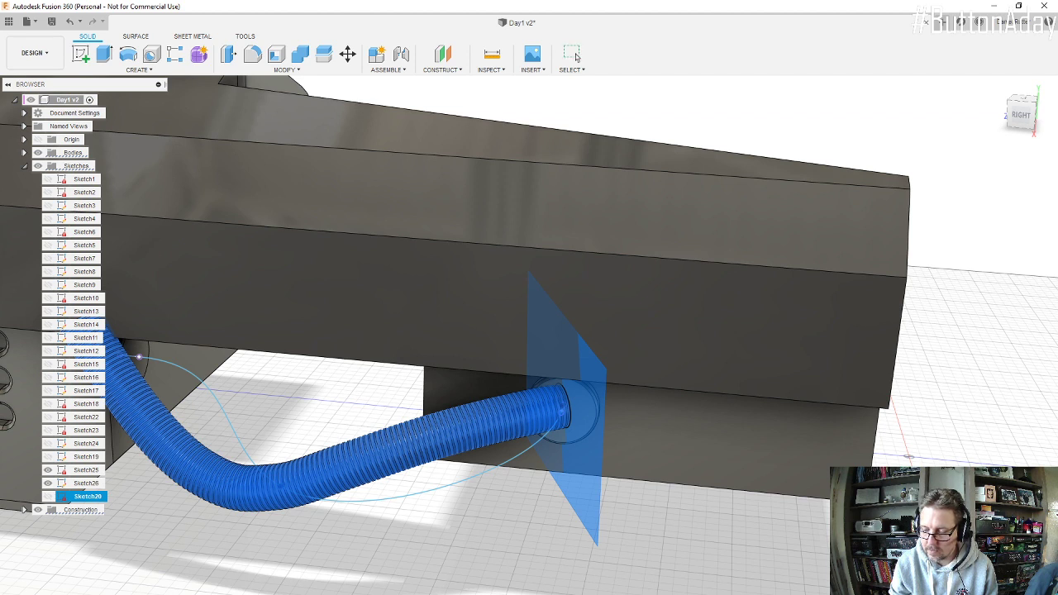
{"action": "left_click", "coordinate": [576, 57]}
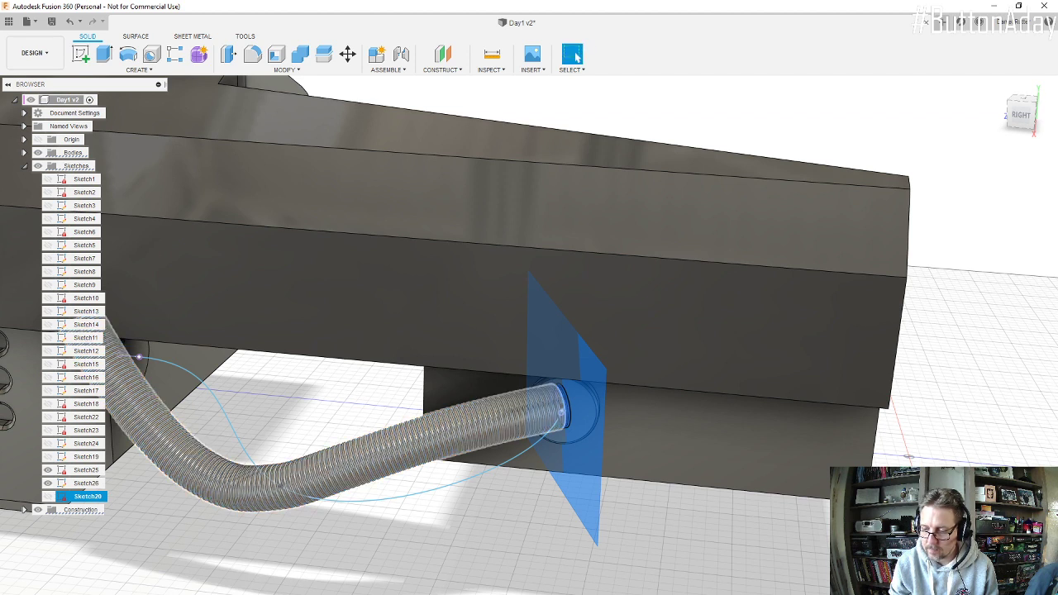
{"action": "left_click", "coordinate": [463, 429]}
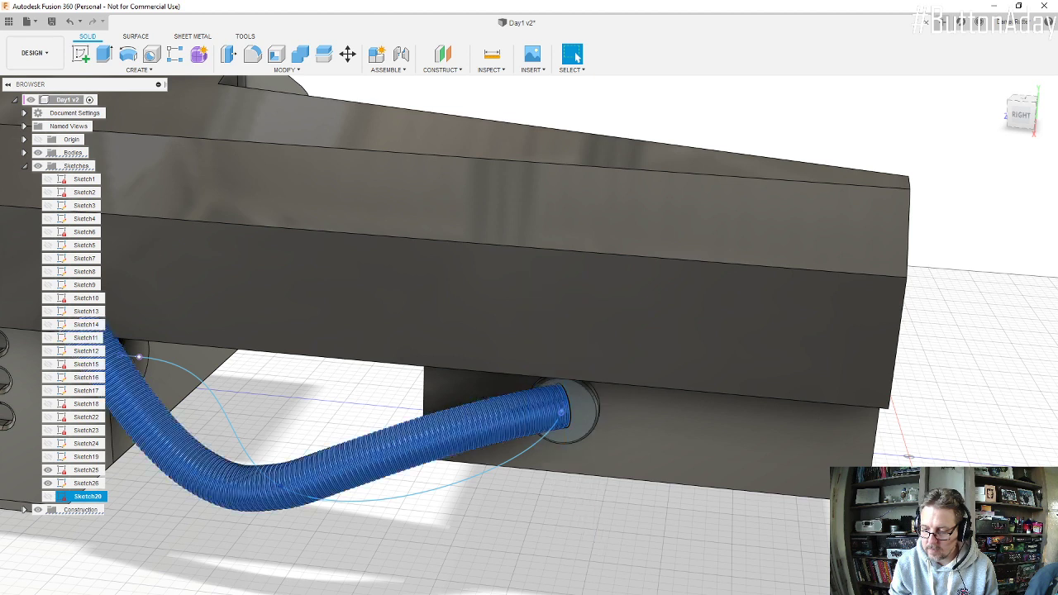
{"action": "key", "text": "Delete"}
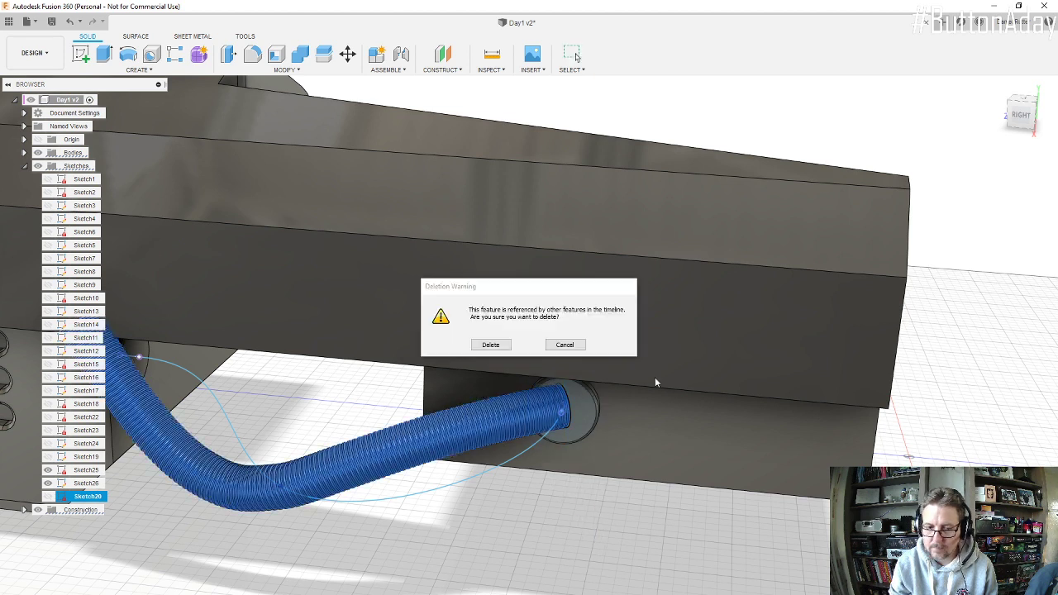
{"action": "left_click", "coordinate": [493, 346]}
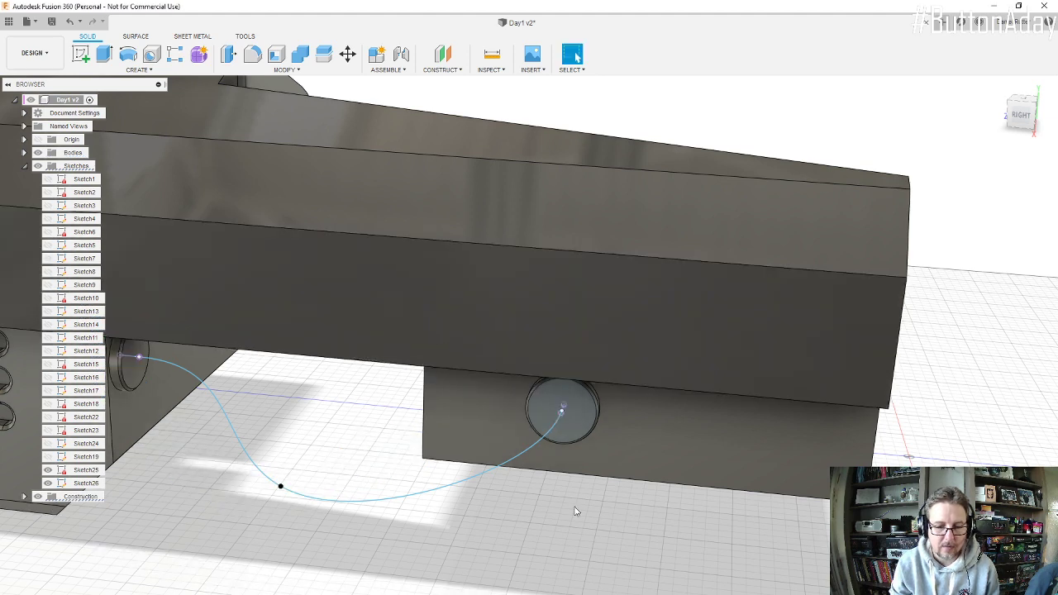
Step: Start a sketch on the engine connector's round end face and draw a smaller circle from its centre
{"action": "left_click", "coordinate": [81, 54]}
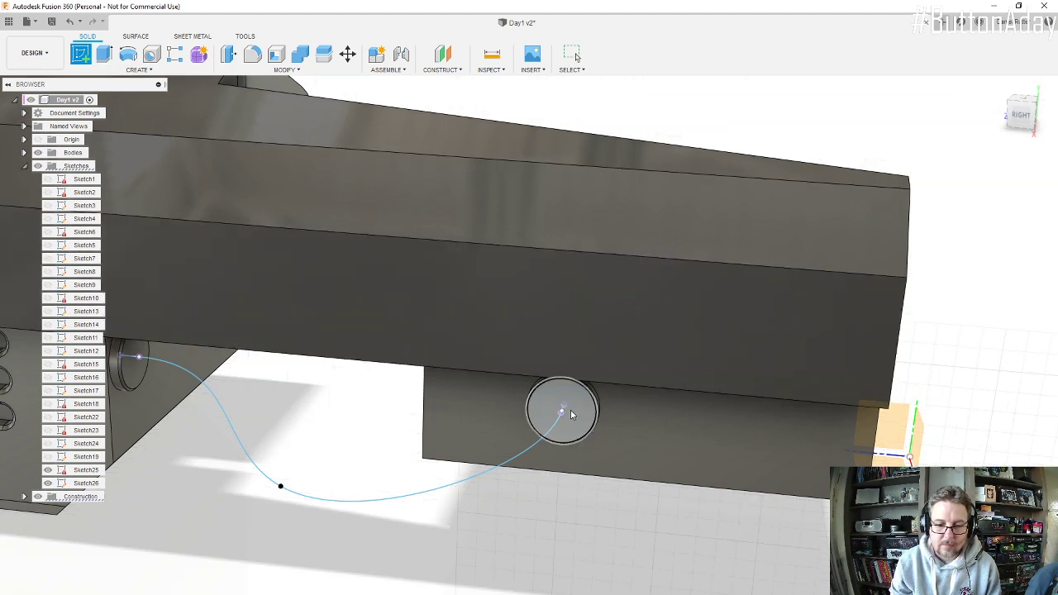
{"action": "left_click", "coordinate": [569, 413]}
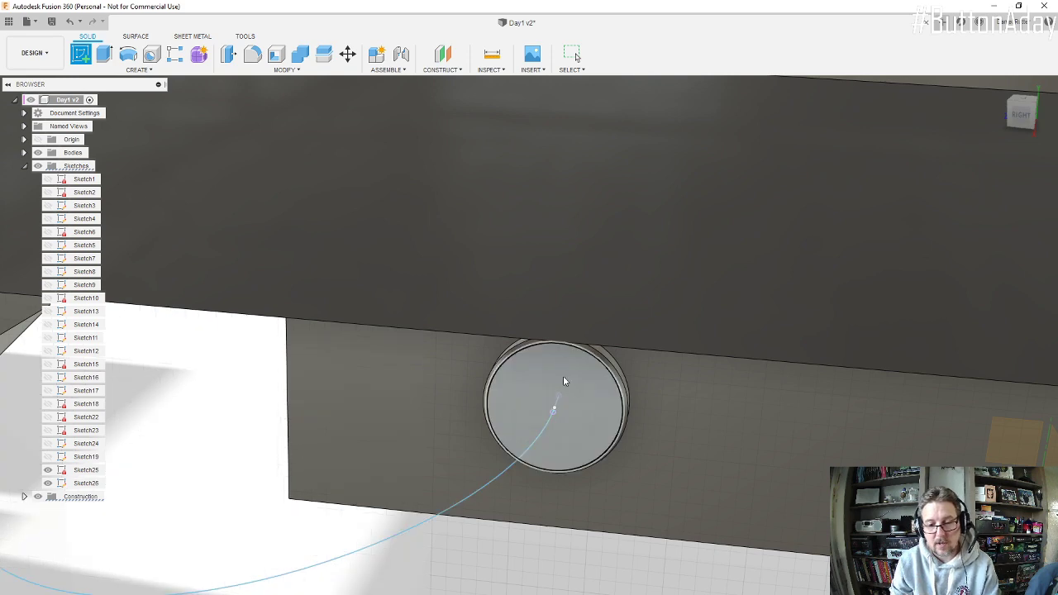
{"action": "middle_click_drag", "start_coordinate": [555, 411], "coordinate": [565, 339], "text": "shift"}
{"action": "left_click", "coordinate": [567, 342]}
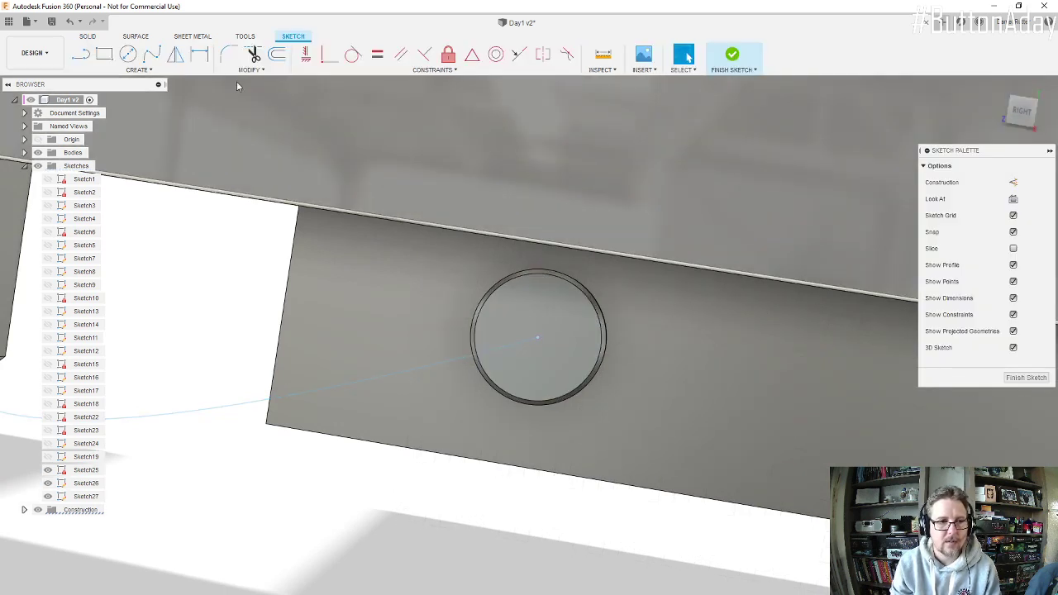
{"action": "left_click", "coordinate": [132, 54]}
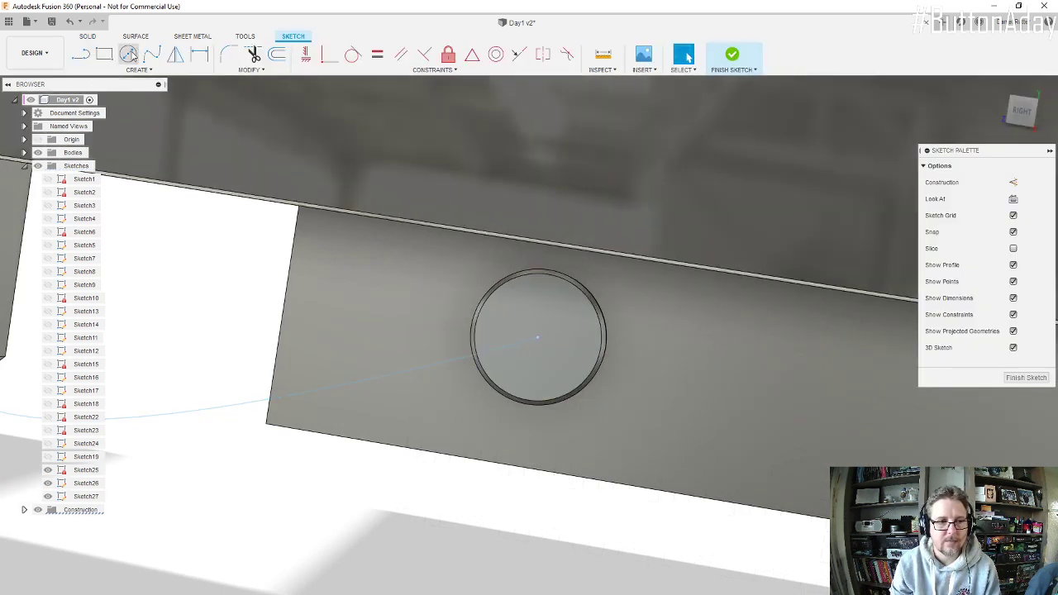
{"action": "left_click", "coordinate": [538, 339]}
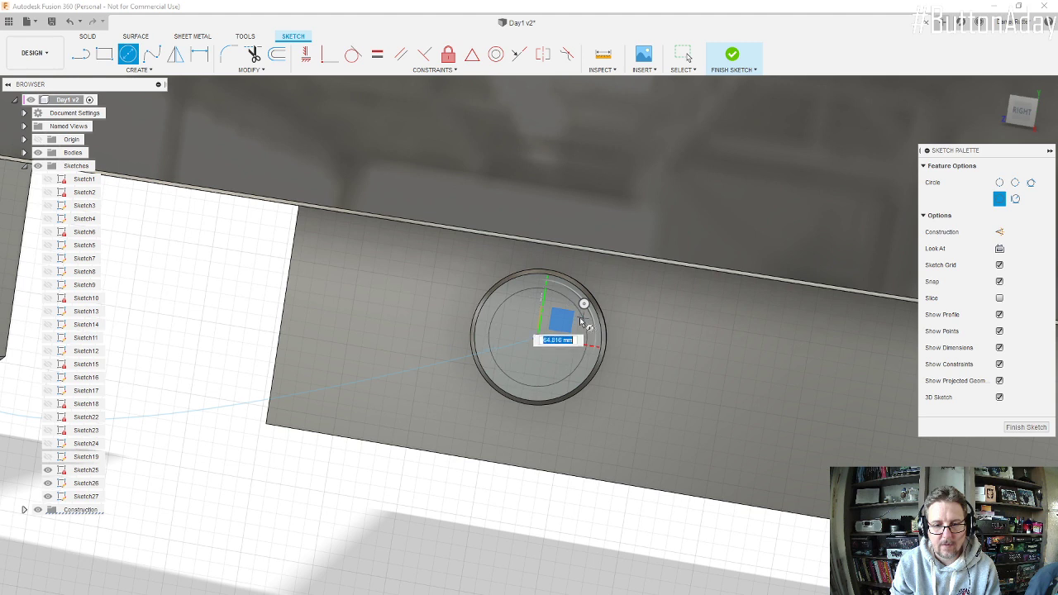
{"action": "left_click", "coordinate": [579, 321]}
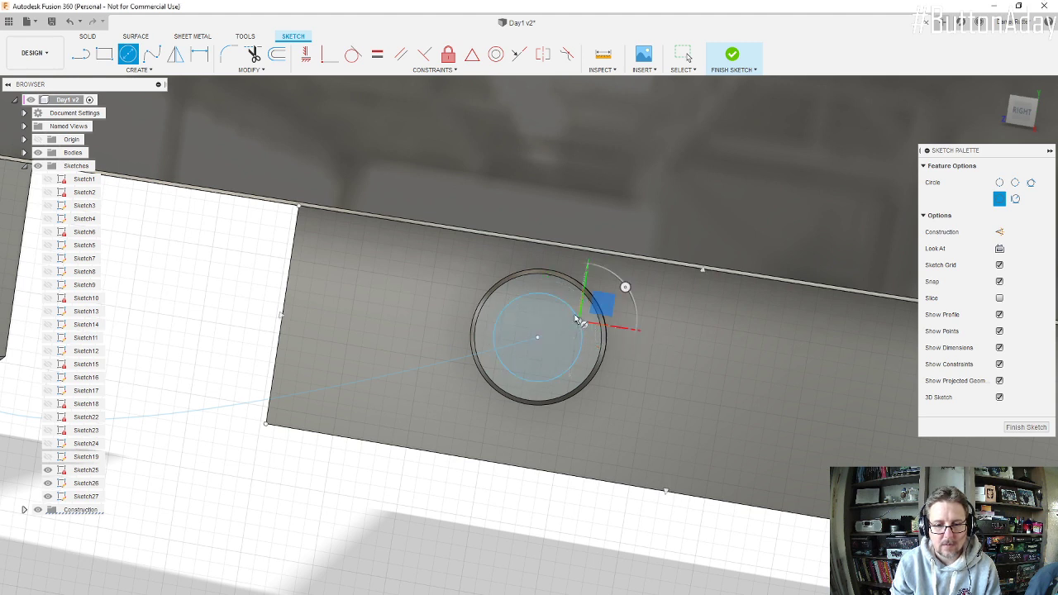
Step: Dimension the circle's diameter at 60 mm and finish the sketch
{"action": "key", "text": "d"}
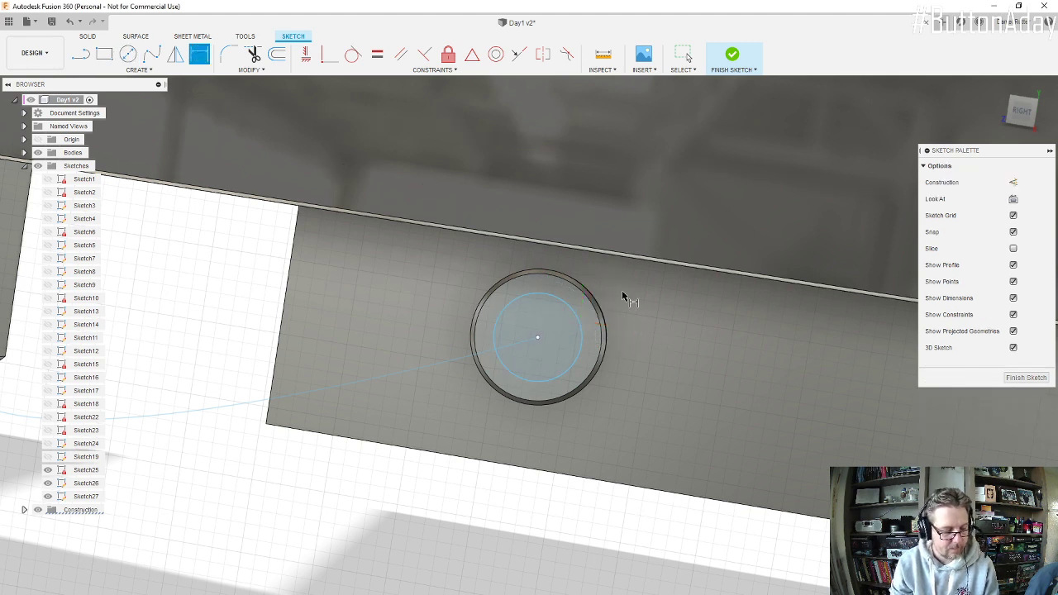
{"action": "left_click", "coordinate": [563, 309]}
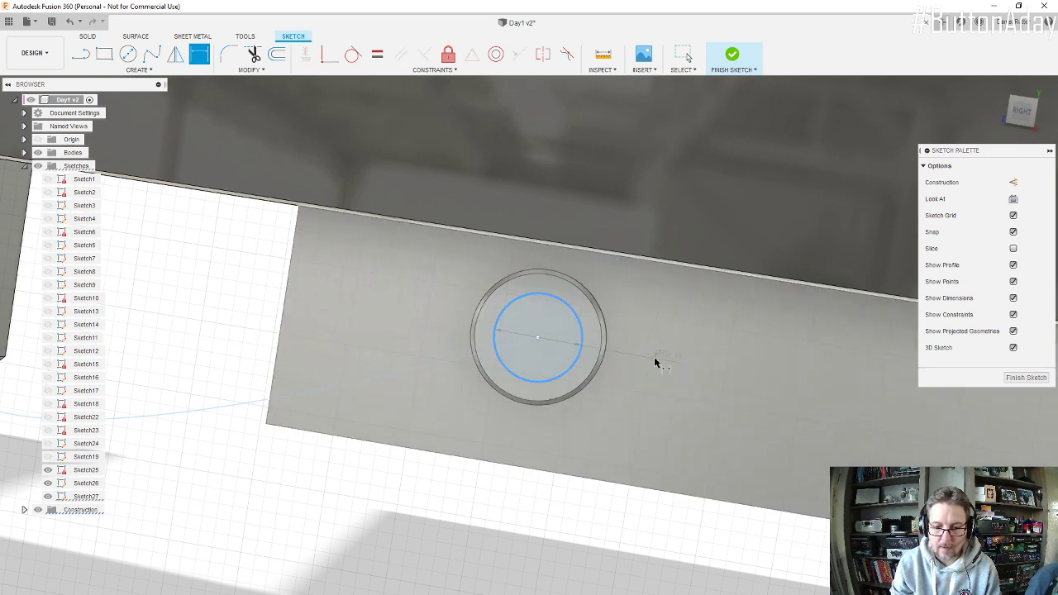
{"action": "left_click", "coordinate": [653, 357]}
{"action": "type", "text": "60"}
{"action": "key", "text": "Return"}
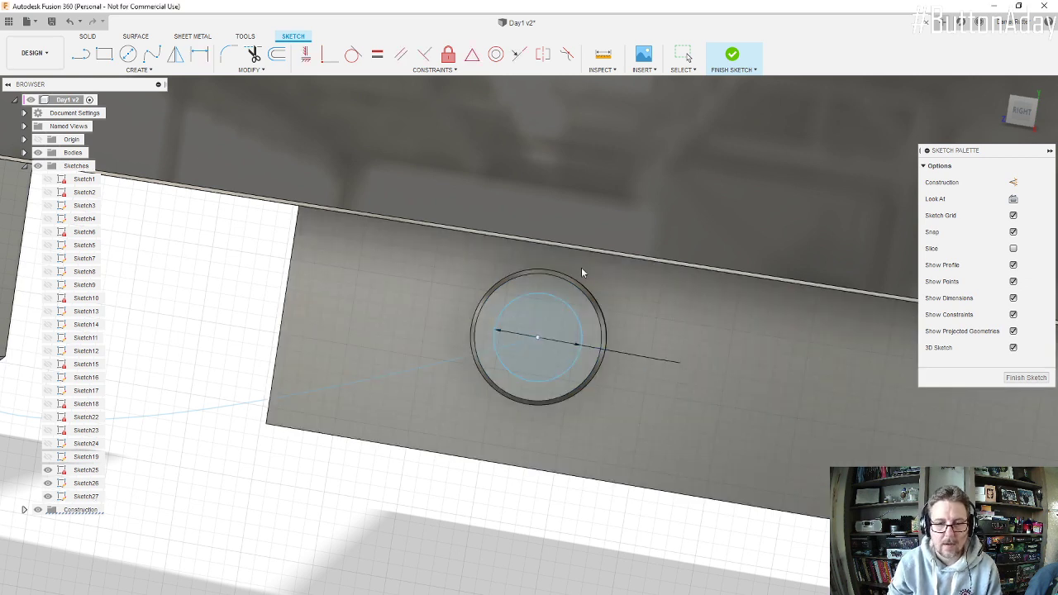
{"action": "scroll", "coordinate": [570, 340], "scroll_direction": "down", "scroll_amount": 2}
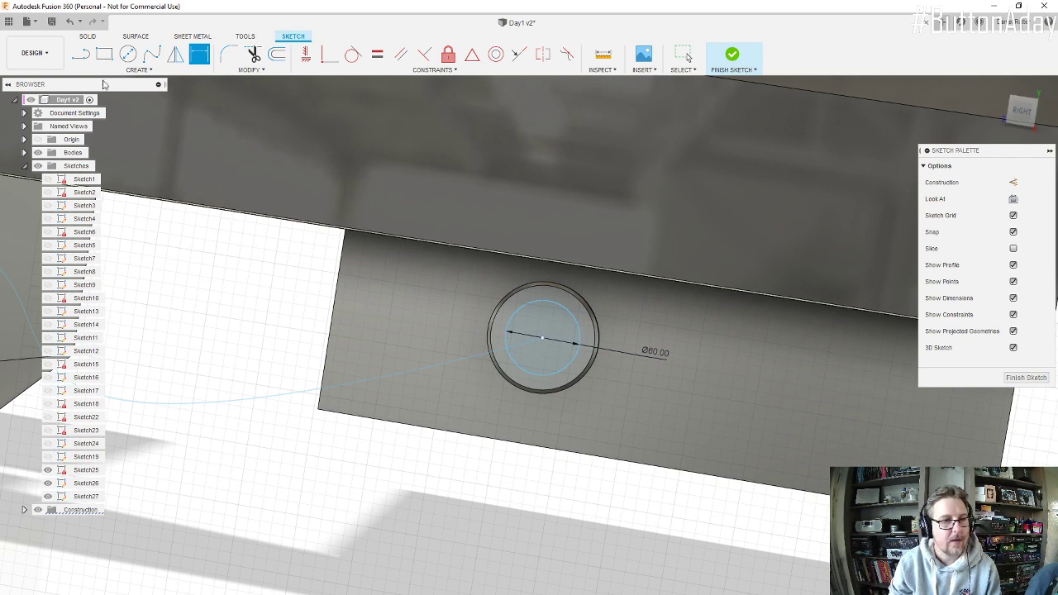
{"action": "left_click", "coordinate": [732, 58]}
Step: Extrude the 60 mm circle 12 mm outward from the engine connector's face with the Join operation
{"action": "left_click", "coordinate": [104, 54]}
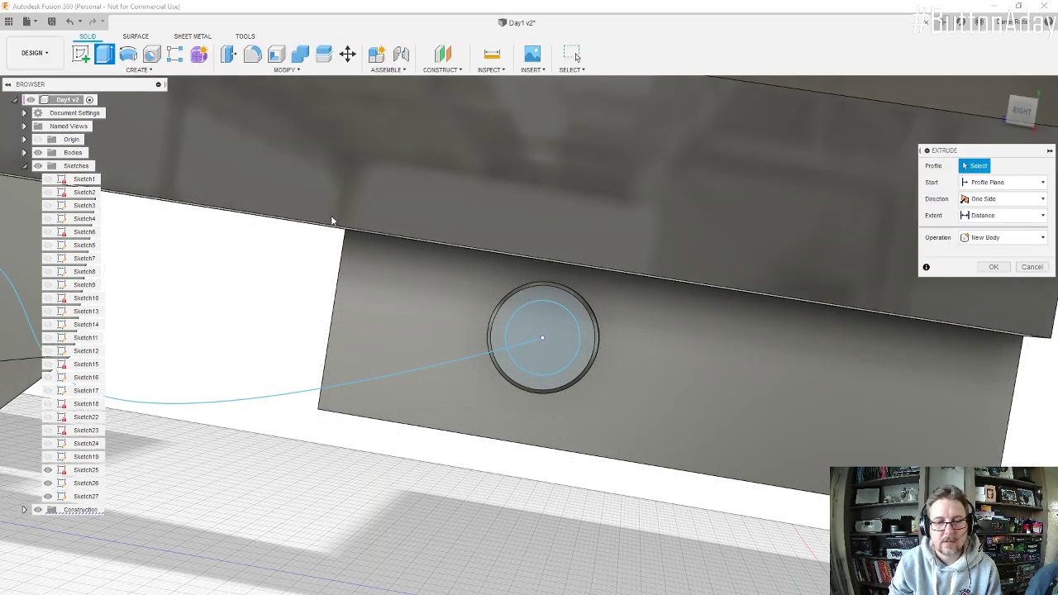
{"action": "left_click", "coordinate": [557, 304]}
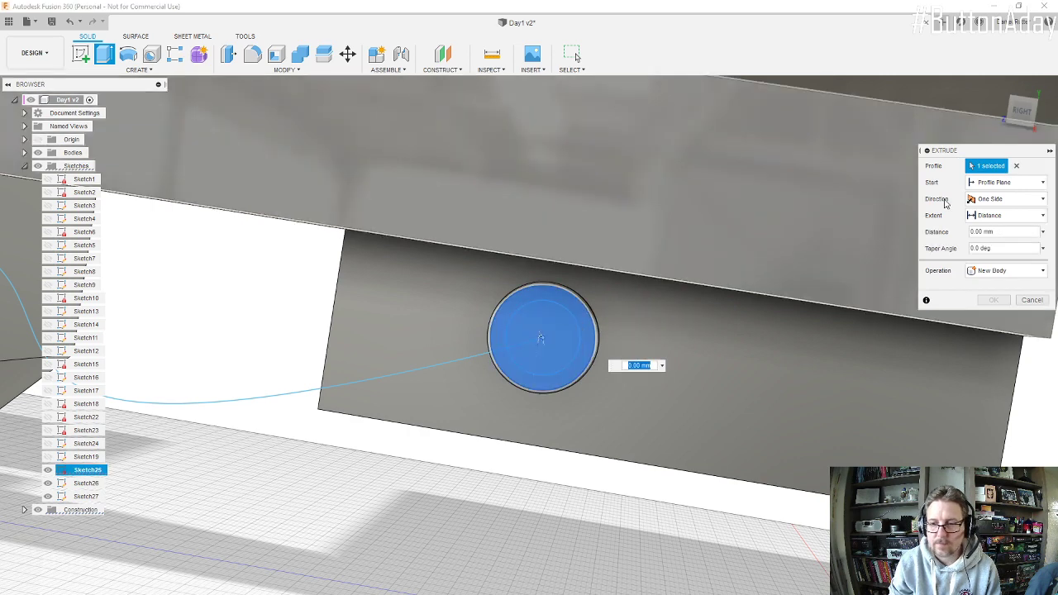
{"action": "left_click", "coordinate": [1016, 166]}
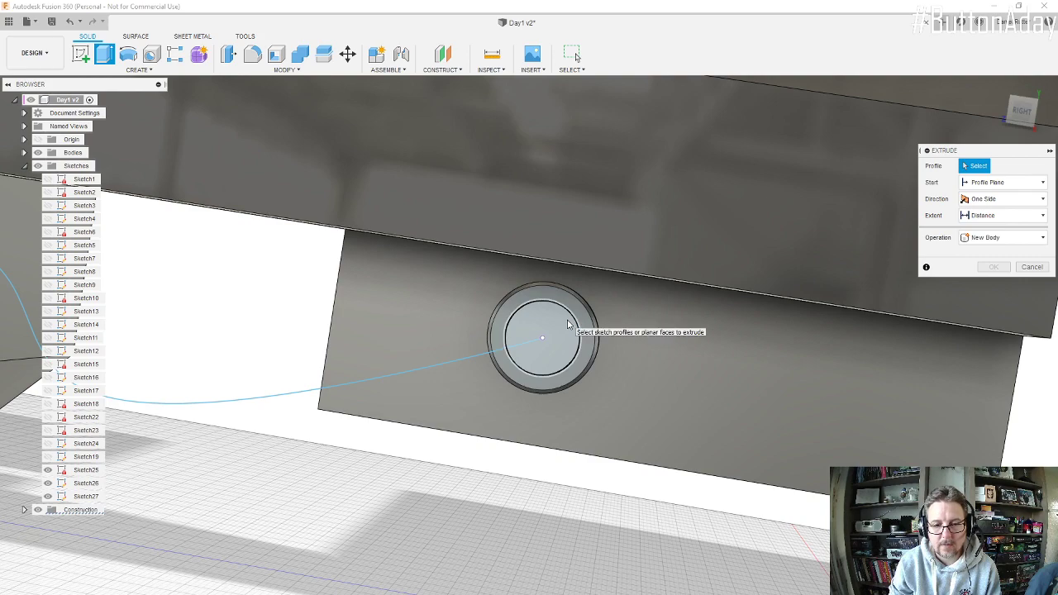
{"action": "left_click", "coordinate": [565, 337]}
{"action": "middle_click_drag", "start_coordinate": [565, 337], "coordinate": [504, 338], "text": "shift"}
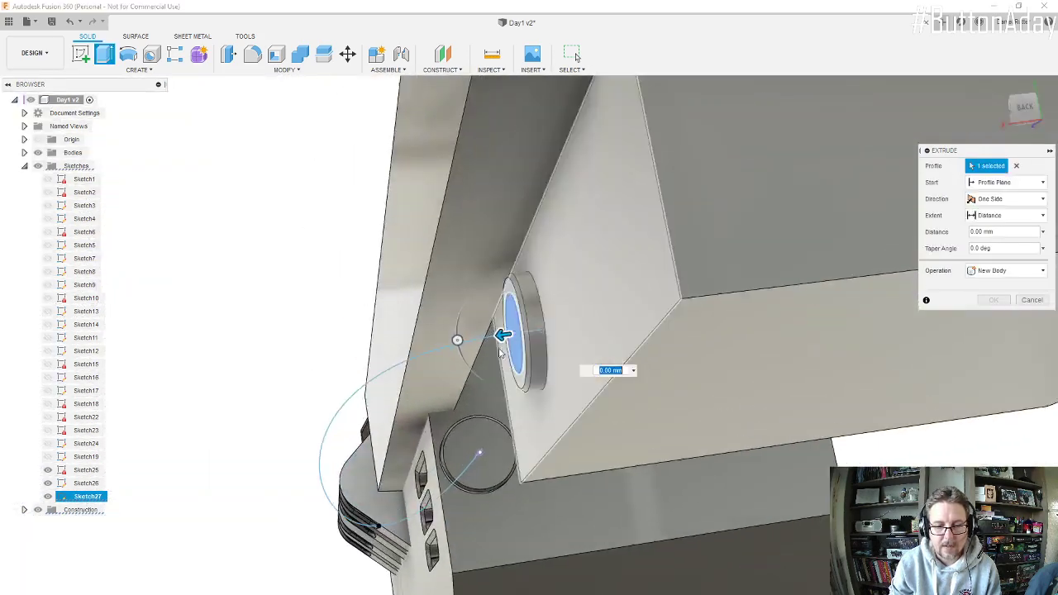
{"action": "left_click_drag", "start_coordinate": [501, 334], "coordinate": [486, 334]}
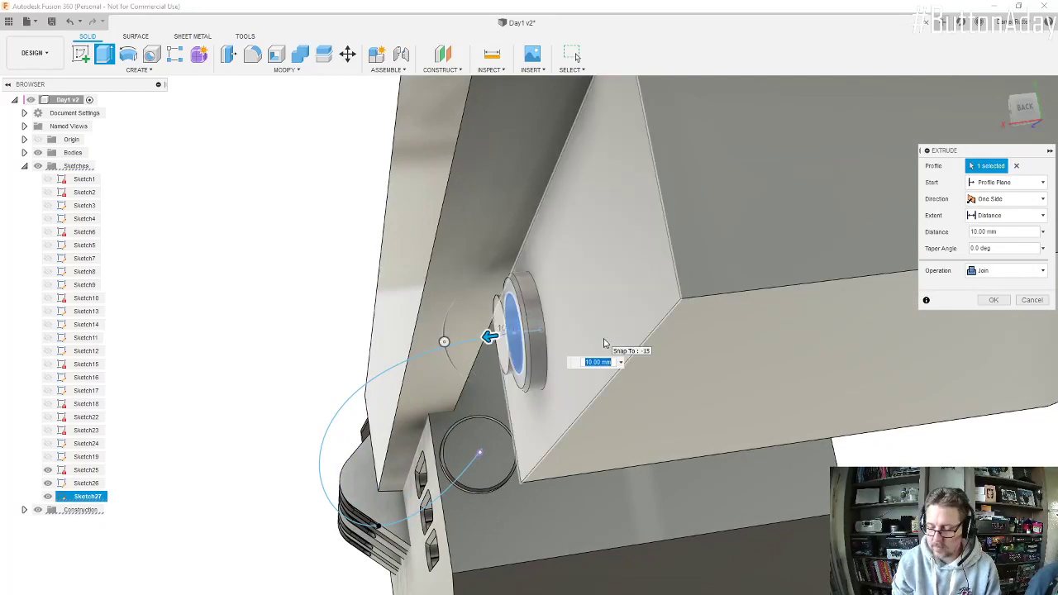
{"action": "type", "text": "12"}
{"action": "key", "text": "Return"}
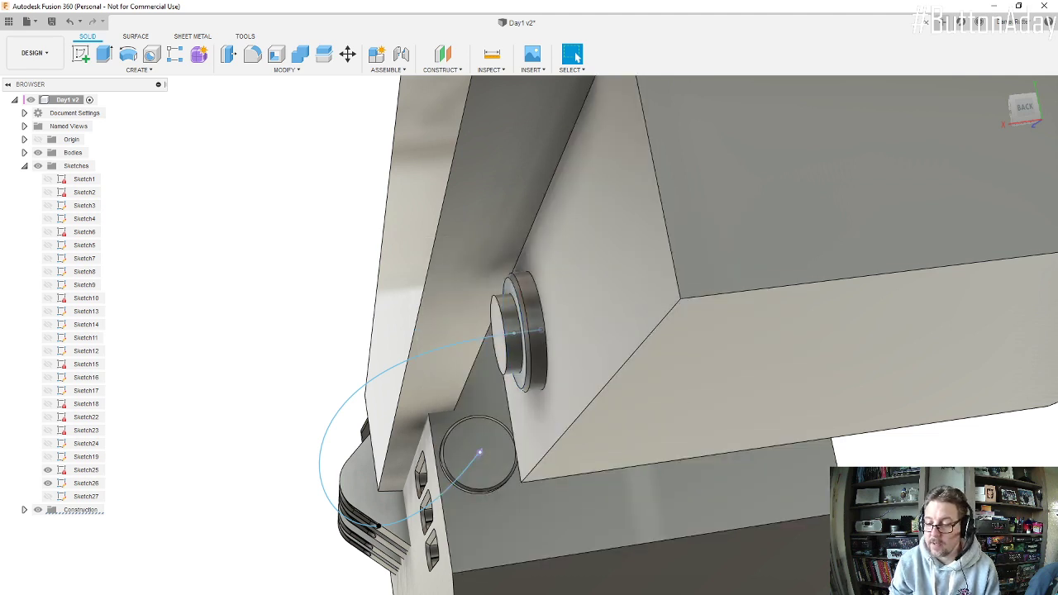
Step: Edit the disc's extrusion on the engine connector and change its operation to New Body
{"action": "left_click", "coordinate": [507, 335]}
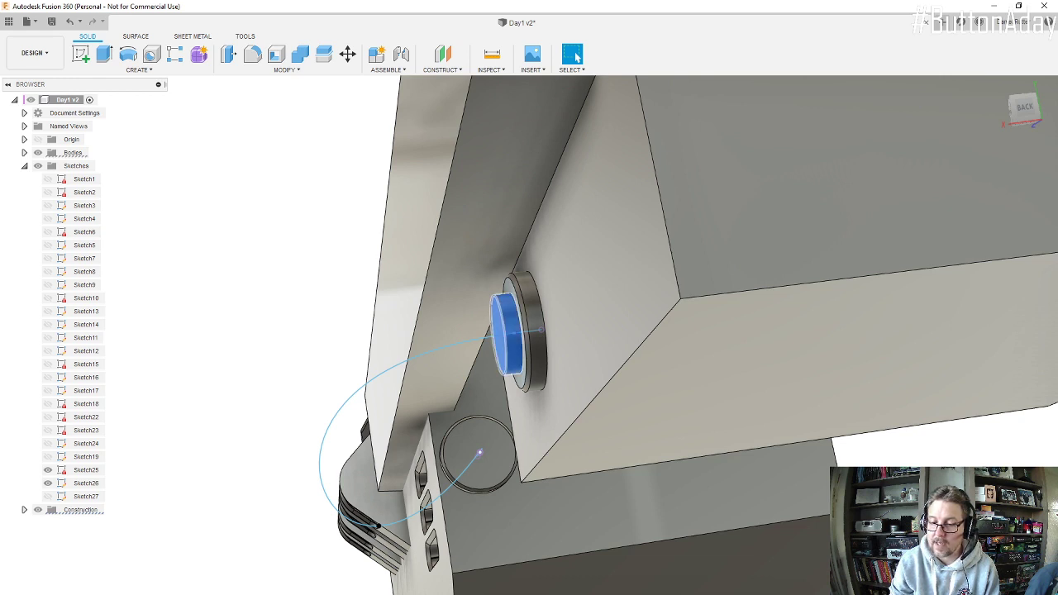
{"action": "left_click", "coordinate": [1005, 271]}
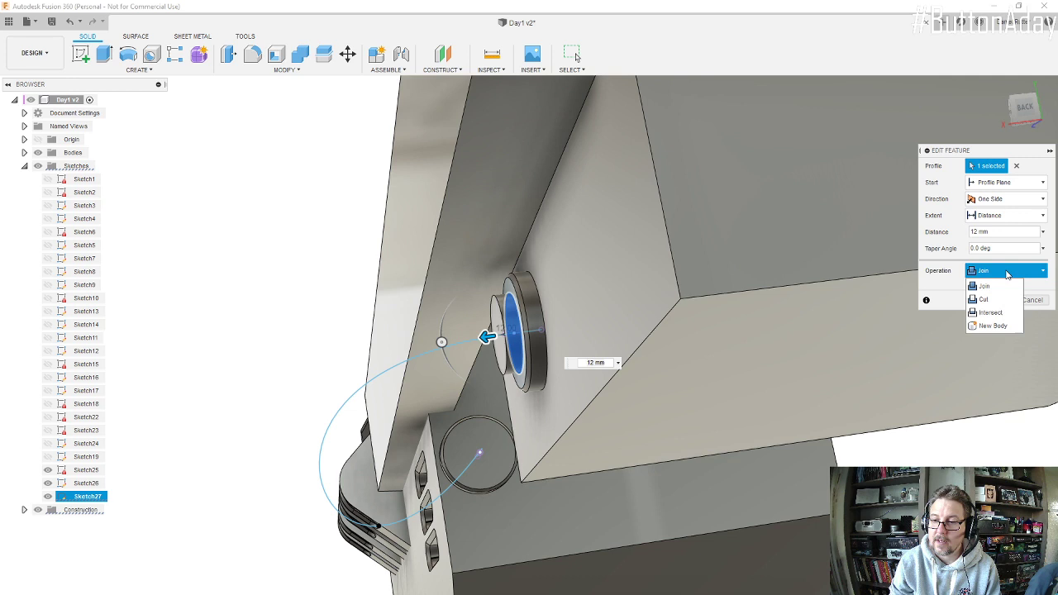
{"action": "left_click", "coordinate": [997, 325]}
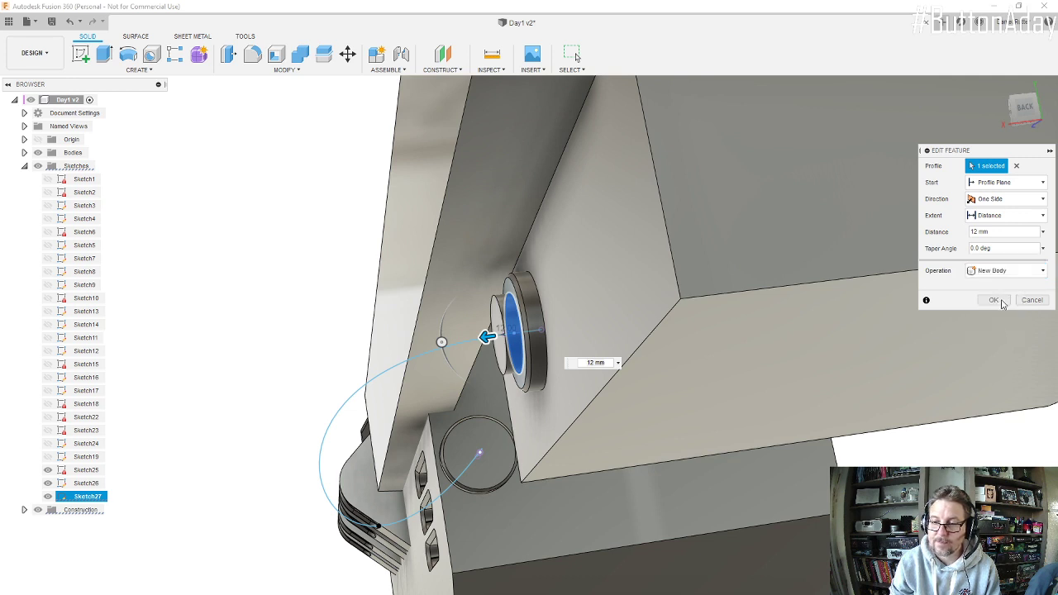
{"action": "left_click", "coordinate": [1001, 303]}
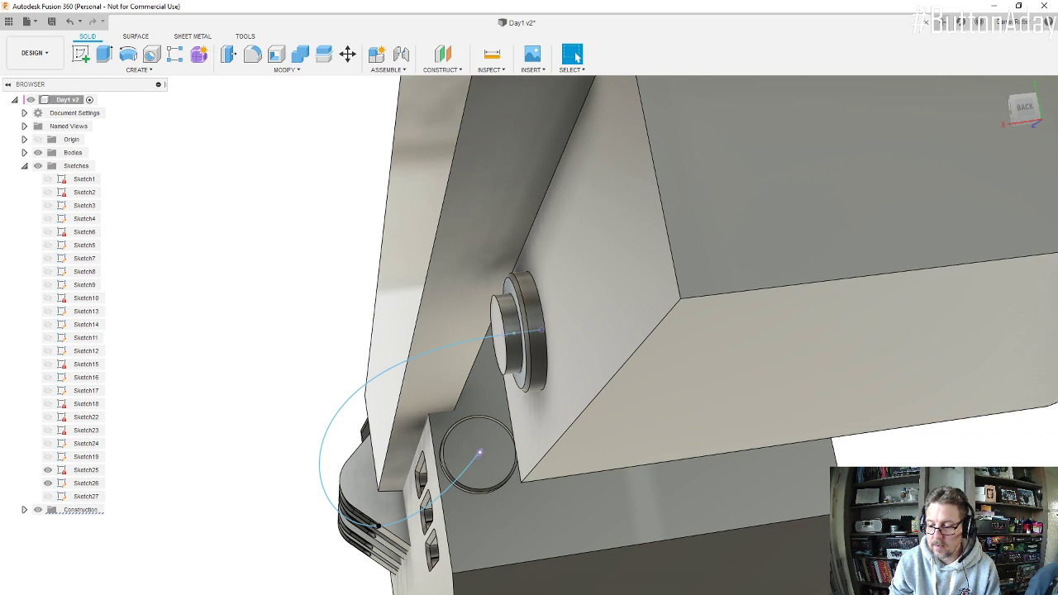
Step: Fillet both circular edges of the new disc with a 5 mm radius
{"action": "scroll", "coordinate": [517, 321], "scroll_direction": "up", "scroll_amount": 4}
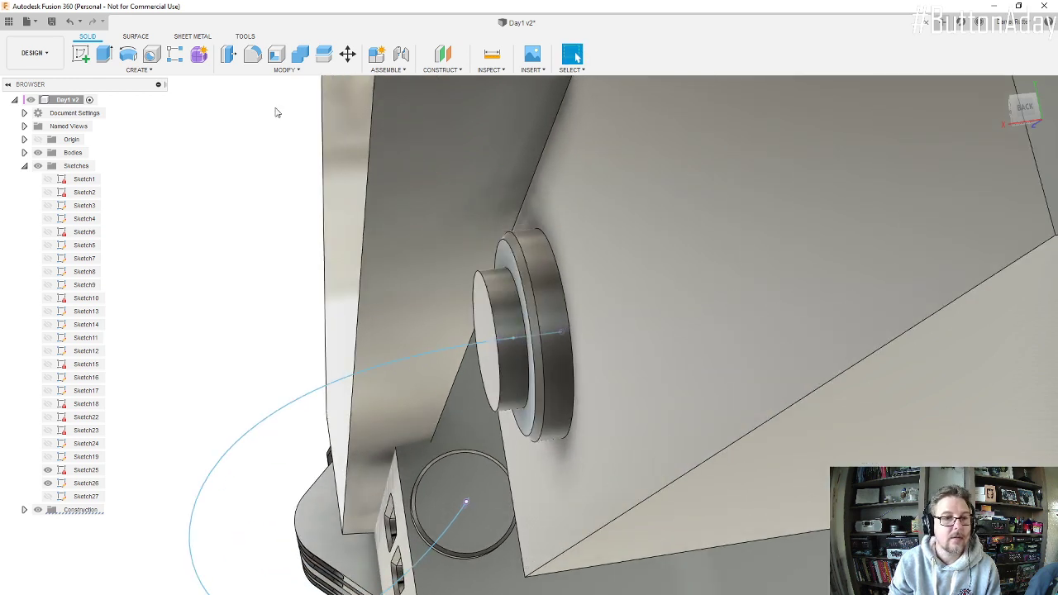
{"action": "left_click", "coordinate": [253, 55]}
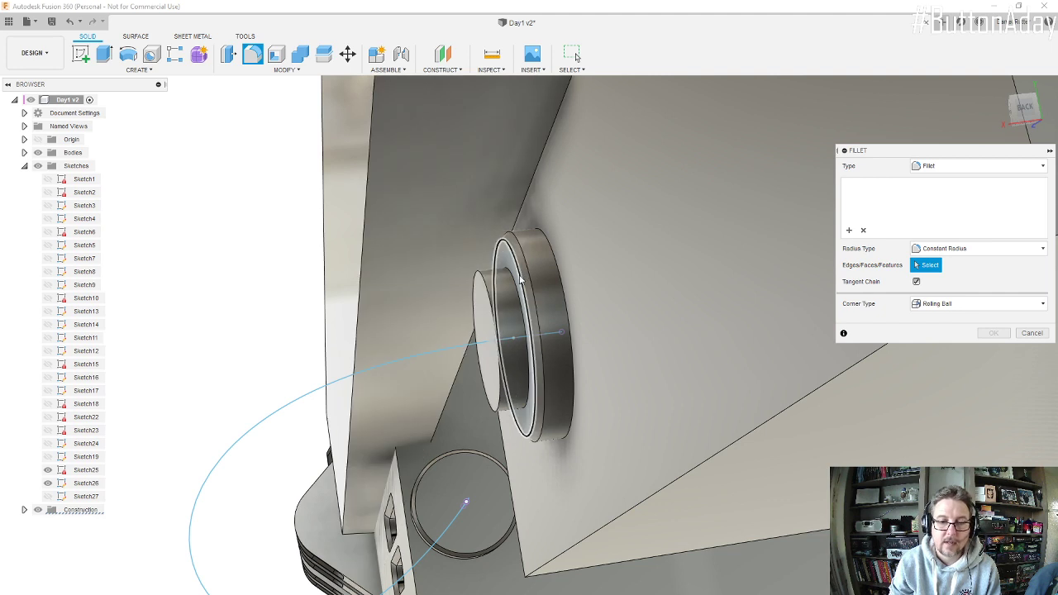
{"action": "left_click", "coordinate": [514, 279]}
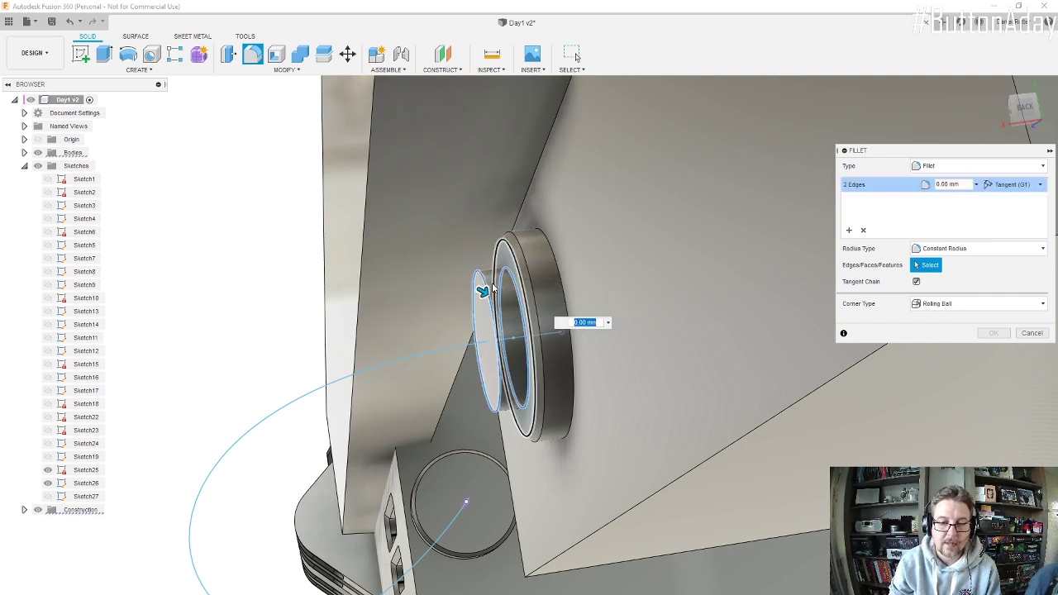
{"action": "left_click_drag", "start_coordinate": [481, 288], "coordinate": [488, 294]}
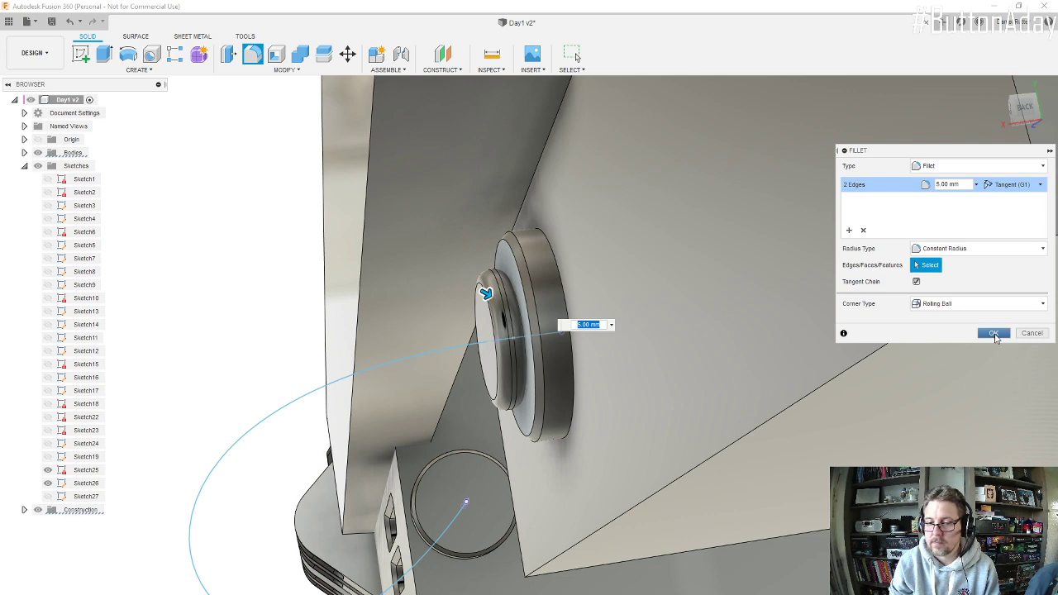
{"action": "left_click", "coordinate": [995, 336]}
Step: Start a Pattern on Path of type Bodies, using the filleted disc as the object and the 3D spline as the path
{"action": "scroll", "coordinate": [494, 310], "scroll_direction": "down", "scroll_amount": 5}
{"action": "mouse_move", "coordinate": [527, 312]}
{"action": "middle_mouse_down", "text": "shift"}
{"action": "mouse_move", "coordinate": [565, 331]}
{"action": "mouse_move", "coordinate": [543, 312]}
{"action": "middle_mouse_up", "text": "shift"}
{"action": "scroll", "coordinate": [543, 311], "scroll_direction": "down", "scroll_amount": 2}
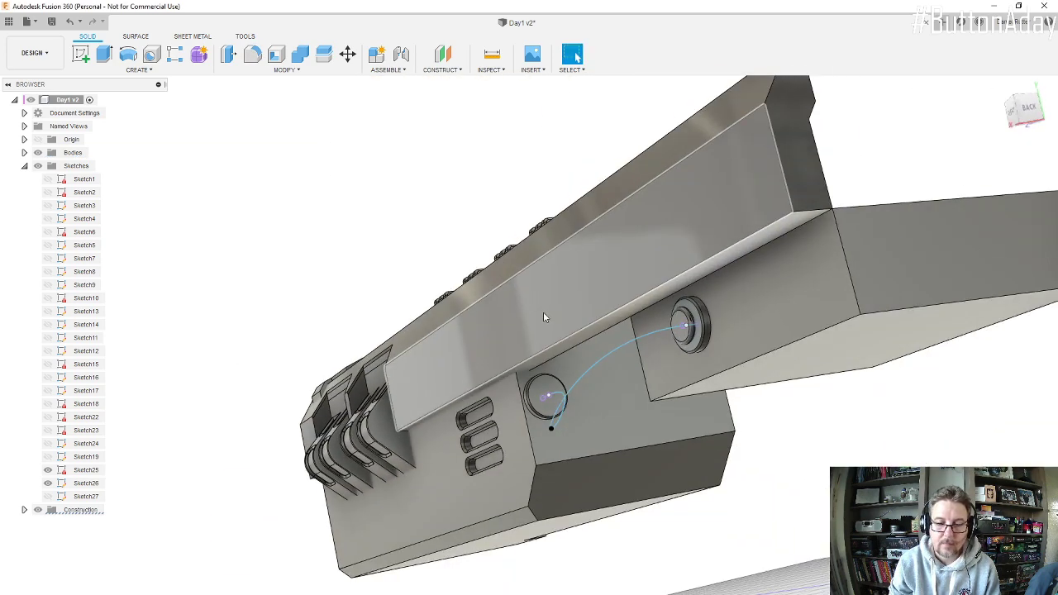
{"action": "left_click", "coordinate": [138, 70]}
{"action": "mouse_move", "coordinate": [148, 325]}
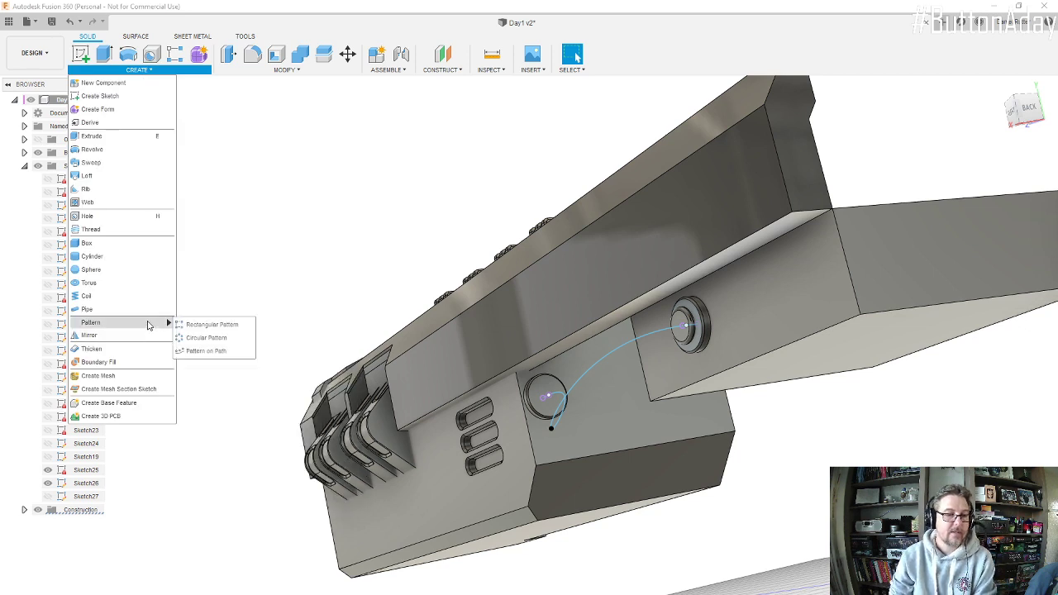
{"action": "left_click", "coordinate": [217, 353]}
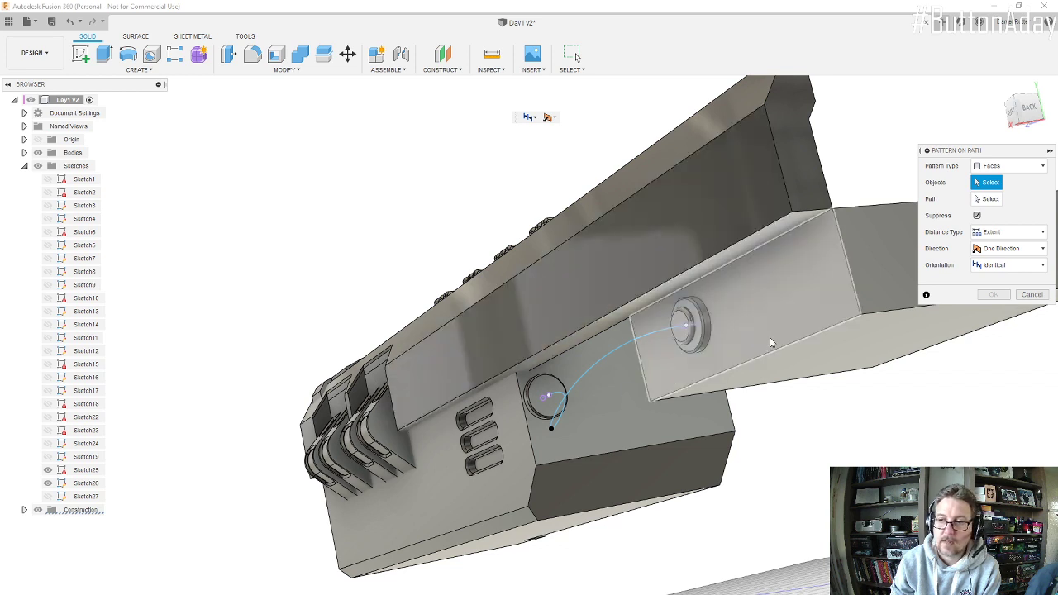
{"action": "left_click", "coordinate": [1044, 169]}
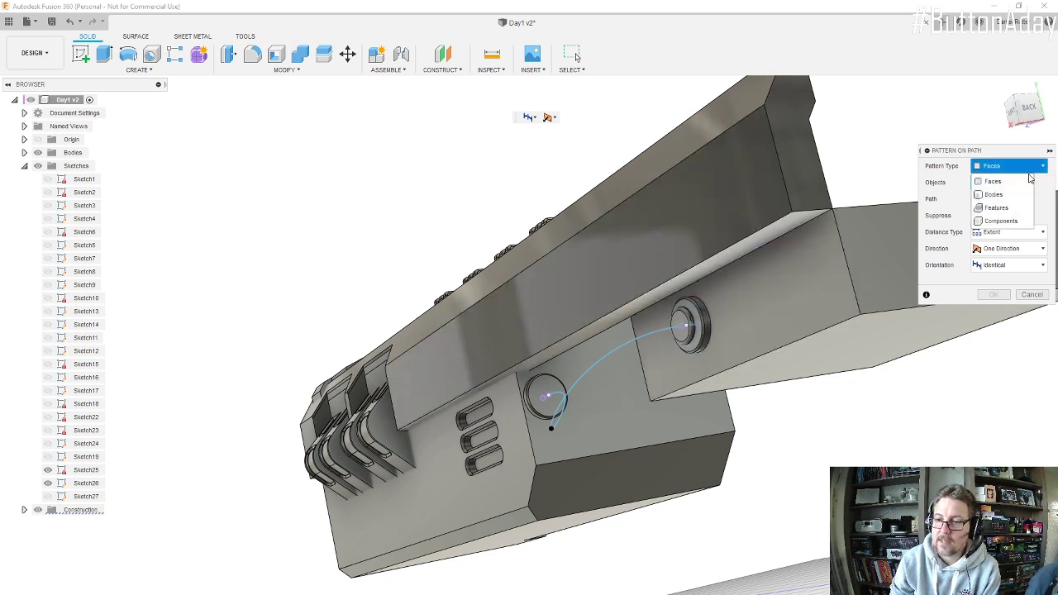
{"action": "left_click", "coordinate": [1009, 196]}
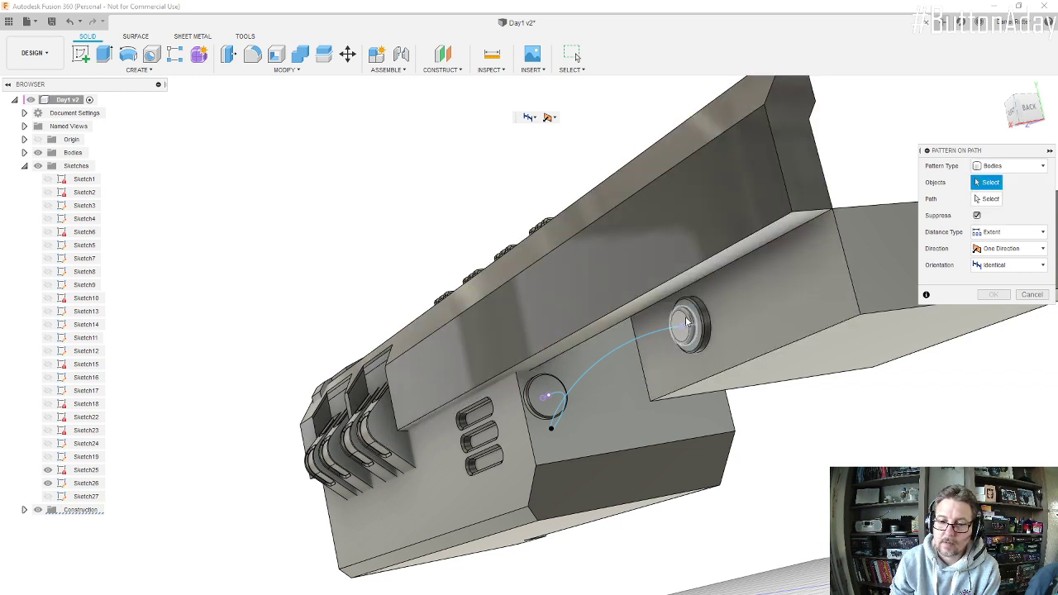
{"action": "left_click", "coordinate": [694, 319]}
{"action": "left_click", "coordinate": [991, 199]}
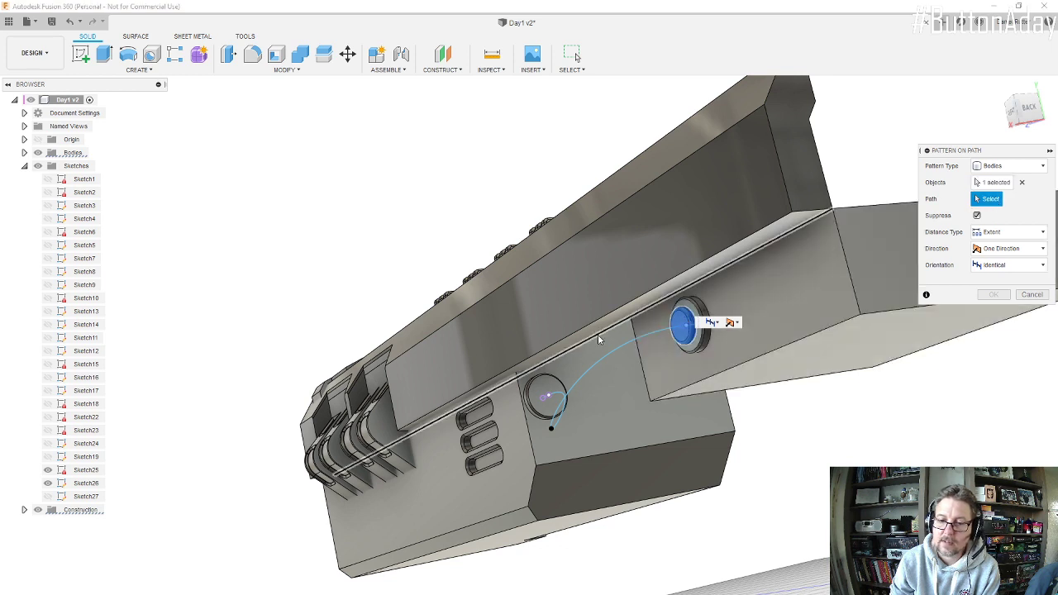
{"action": "left_click", "coordinate": [621, 349]}
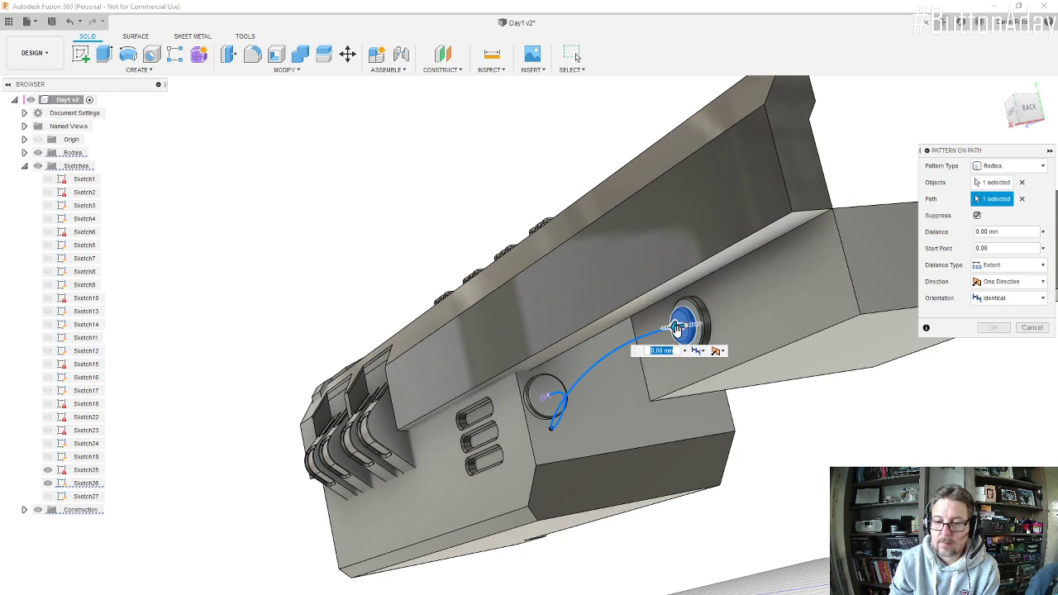
Step: Extend the pattern distance about 739 mm along the spline to the far connector and set the orientation to Path Direction
{"action": "left_click_drag", "start_coordinate": [676, 329], "coordinate": [589, 492]}
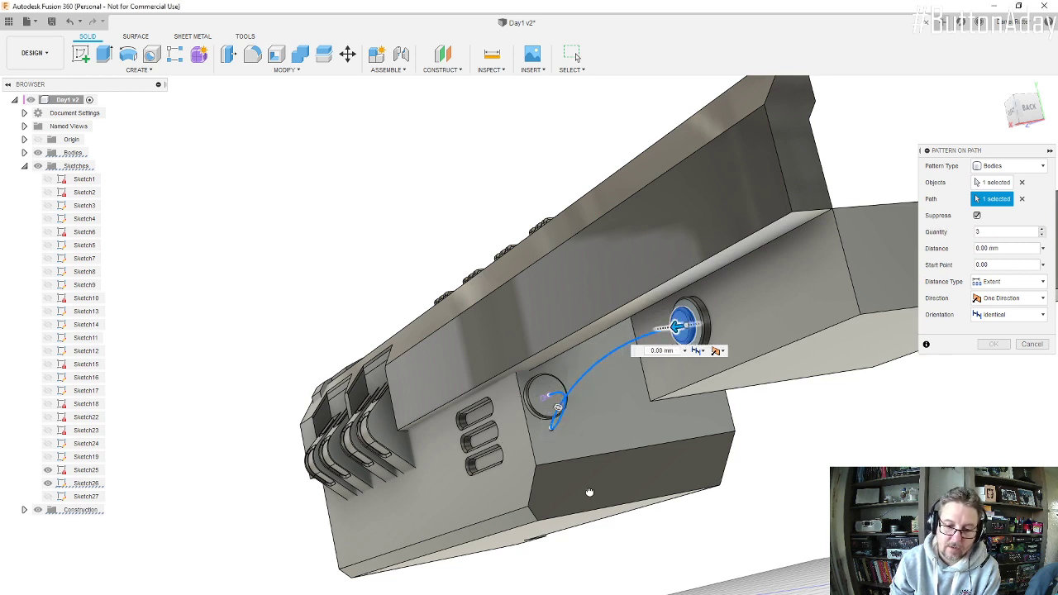
{"action": "left_click_drag", "start_coordinate": [483, 496], "coordinate": [570, 418]}
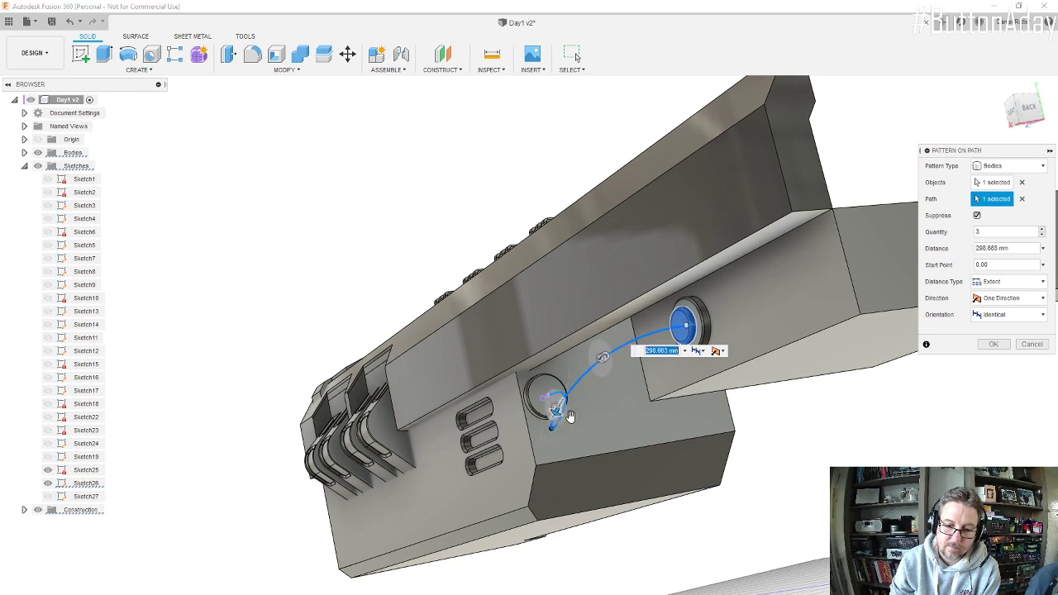
{"action": "middle_click_drag", "start_coordinate": [569, 418], "coordinate": [746, 503], "text": "shift"}
{"action": "left_click_drag", "start_coordinate": [789, 499], "coordinate": [644, 438]}
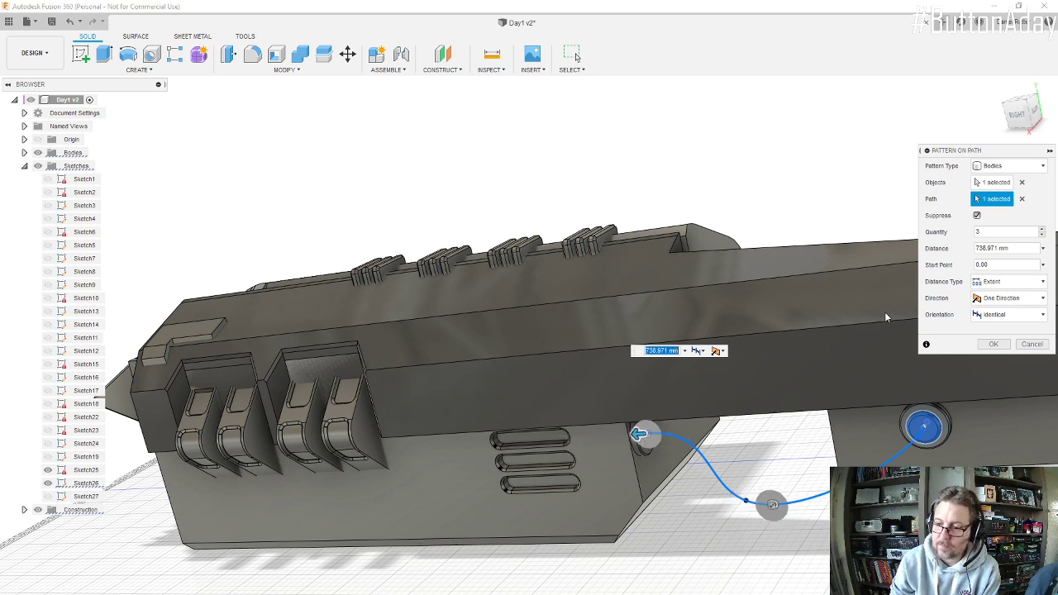
{"action": "middle_click_drag", "start_coordinate": [791, 419], "coordinate": [725, 363], "text": "shift"}
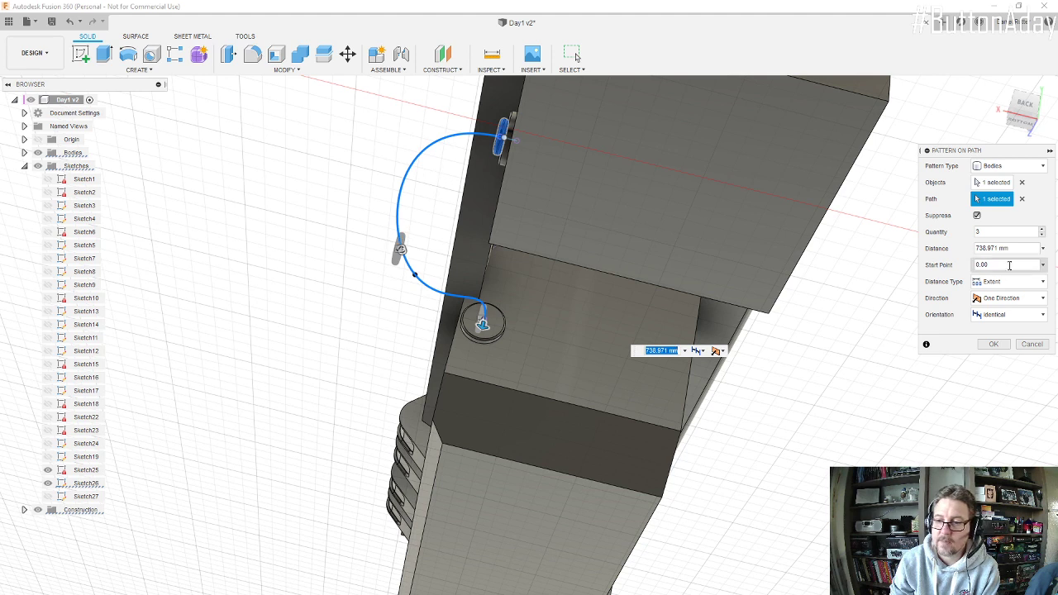
{"action": "left_click", "coordinate": [1043, 316]}
{"action": "left_click", "coordinate": [1003, 343]}
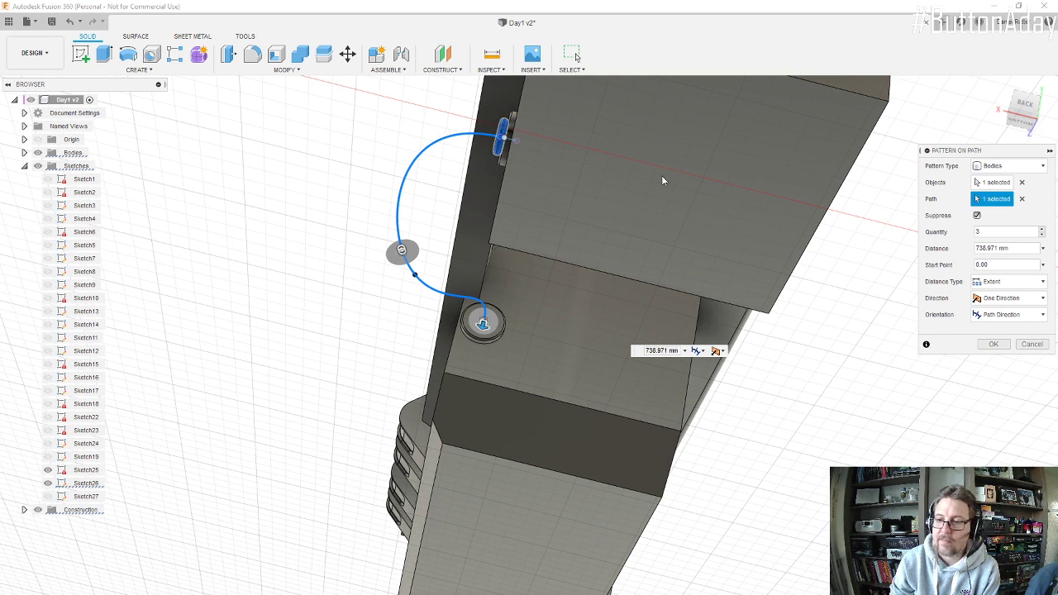
Step: Raise the path pattern's quantity to 80 and create the pattern
{"action": "left_click", "coordinate": [1042, 230]}
{"action": "left_click", "coordinate": [1042, 230]}
{"action": "left_click", "coordinate": [1042, 230]}
{"action": "left_click", "coordinate": [1042, 231]}
{"action": "left_click", "coordinate": [1042, 230]}
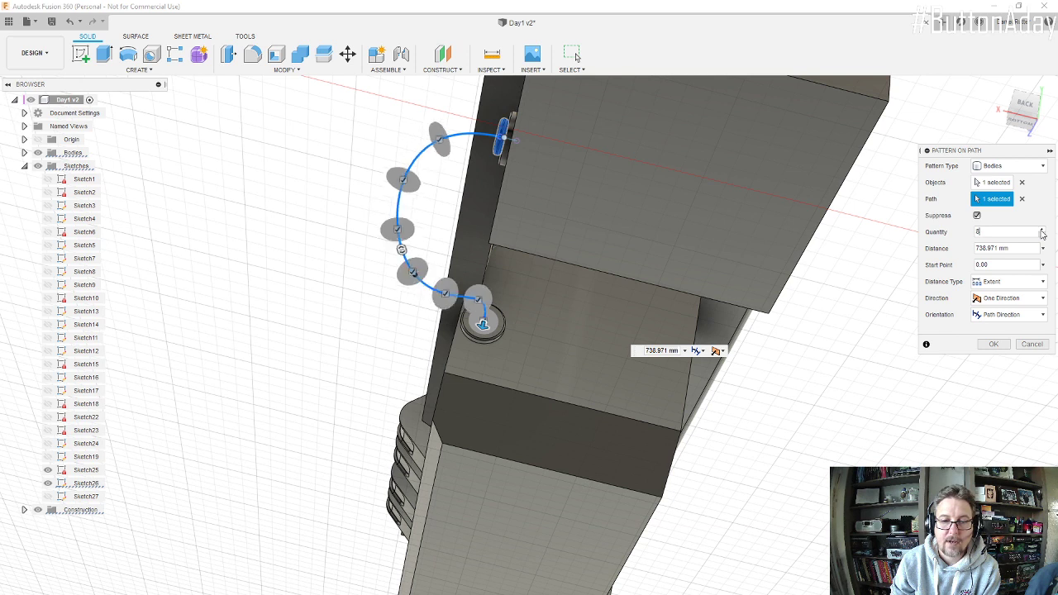
{"action": "left_click", "coordinate": [1042, 230]}
{"action": "left_click", "coordinate": [1042, 231]}
{"action": "left_click", "coordinate": [1042, 231]}
{"action": "left_click", "coordinate": [1042, 230]}
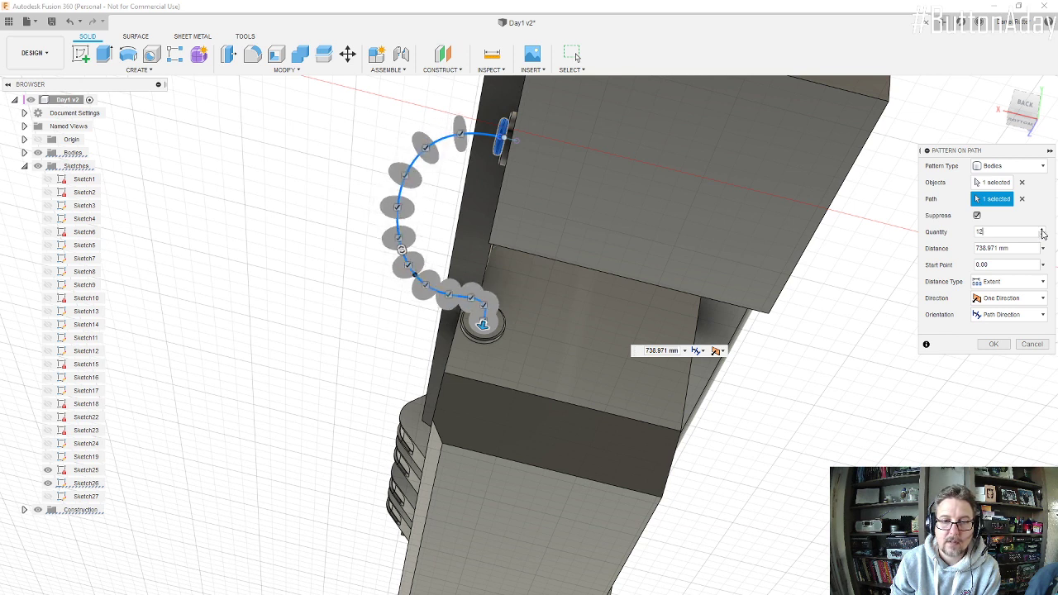
{"action": "left_click", "coordinate": [1042, 230]}
{"action": "left_click", "coordinate": [1042, 231]}
{"action": "left_click", "coordinate": [1042, 231]}
{"action": "left_click", "coordinate": [1042, 231]}
{"action": "left_click", "coordinate": [1042, 231]}
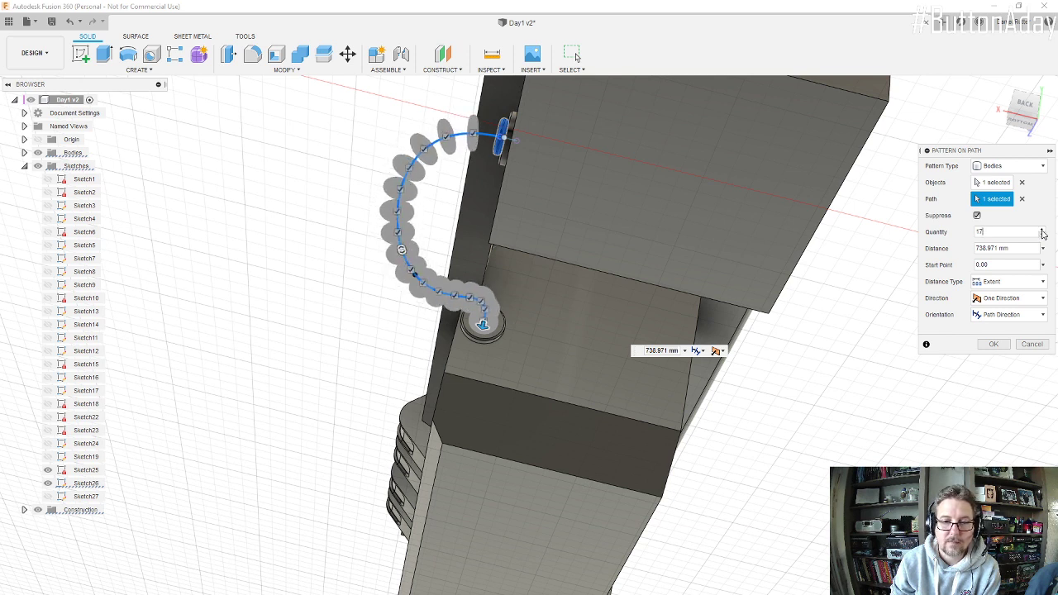
{"action": "left_click", "coordinate": [1042, 232]}
{"action": "left_click", "coordinate": [1042, 232]}
{"action": "left_click", "coordinate": [1042, 231]}
{"action": "left_click", "coordinate": [1042, 231]}
{"action": "left_click", "coordinate": [1042, 232]}
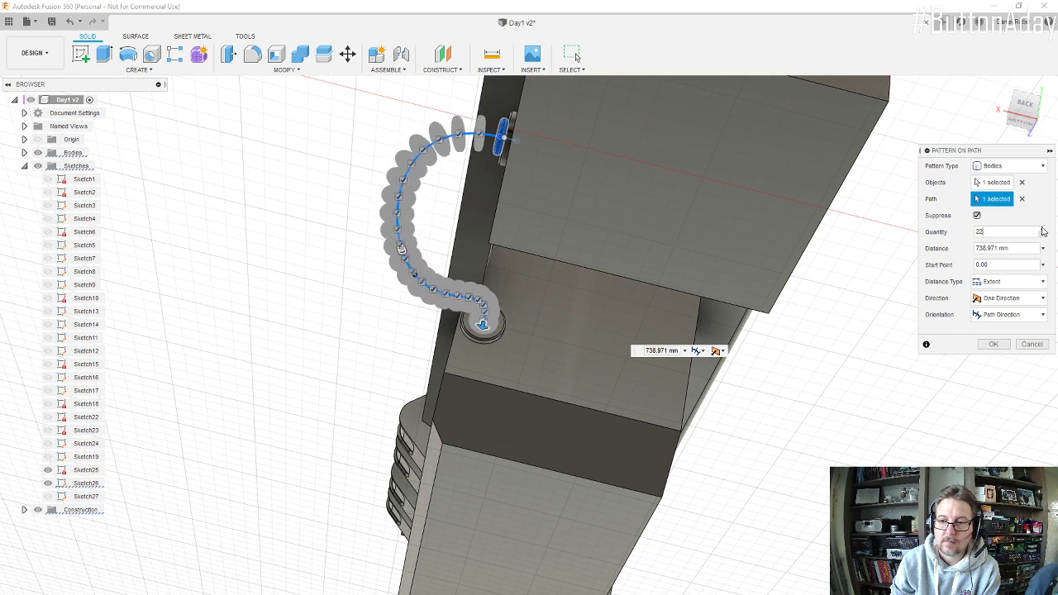
{"action": "left_click", "coordinate": [1042, 230]}
{"action": "left_click", "coordinate": [1042, 230]}
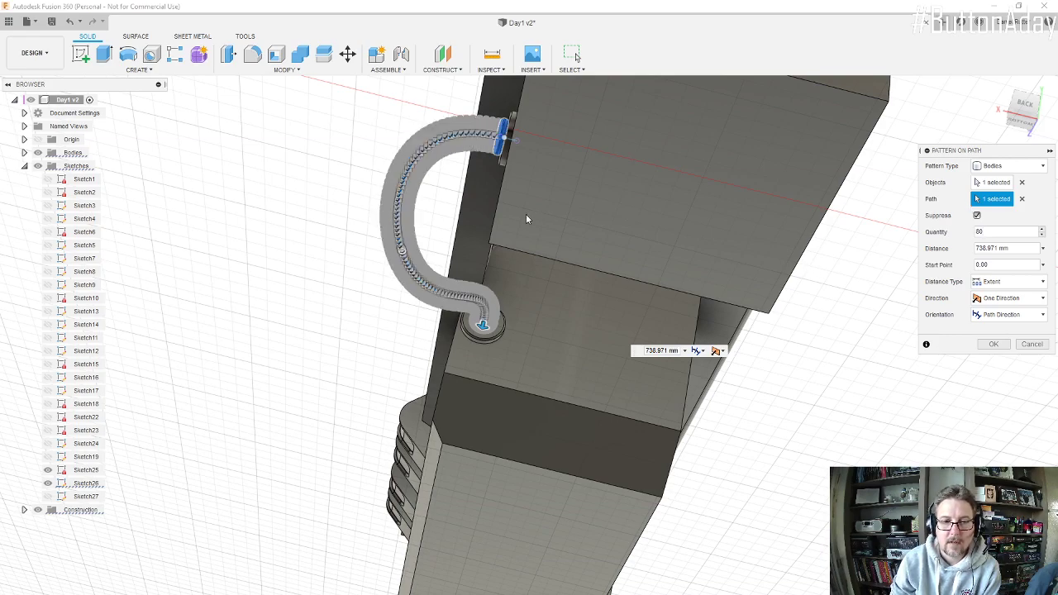
{"action": "middle_click_drag", "start_coordinate": [527, 219], "coordinate": [573, 248], "text": "shift"}
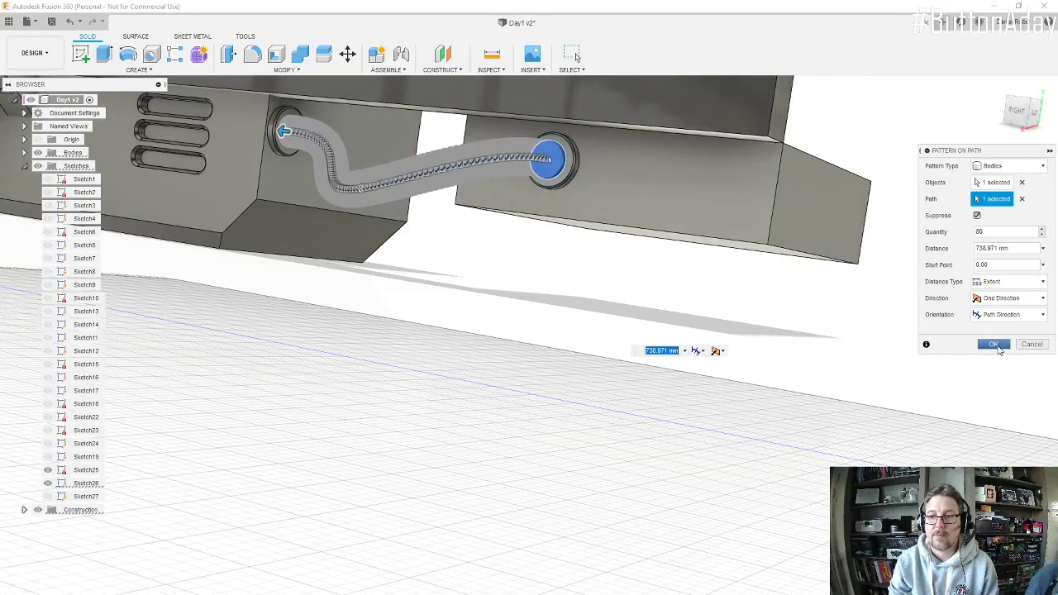
{"action": "left_click", "coordinate": [996, 346]}
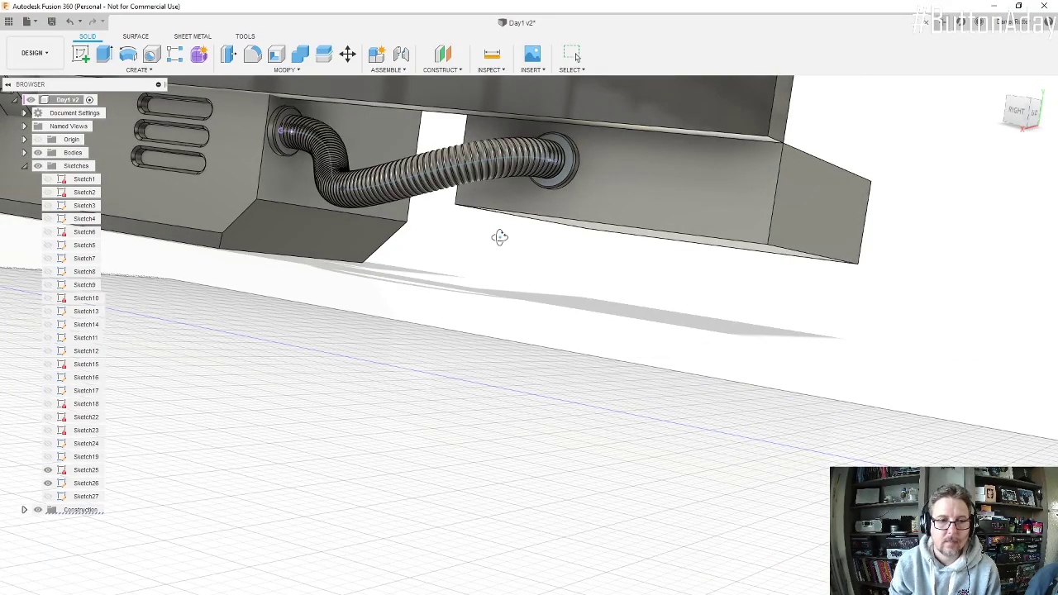
Step: Expand the Bodies list and locate the body of the hose's first disc at the engine connector
{"action": "middle_click_drag", "start_coordinate": [499, 237], "coordinate": [529, 265], "text": "shift"}
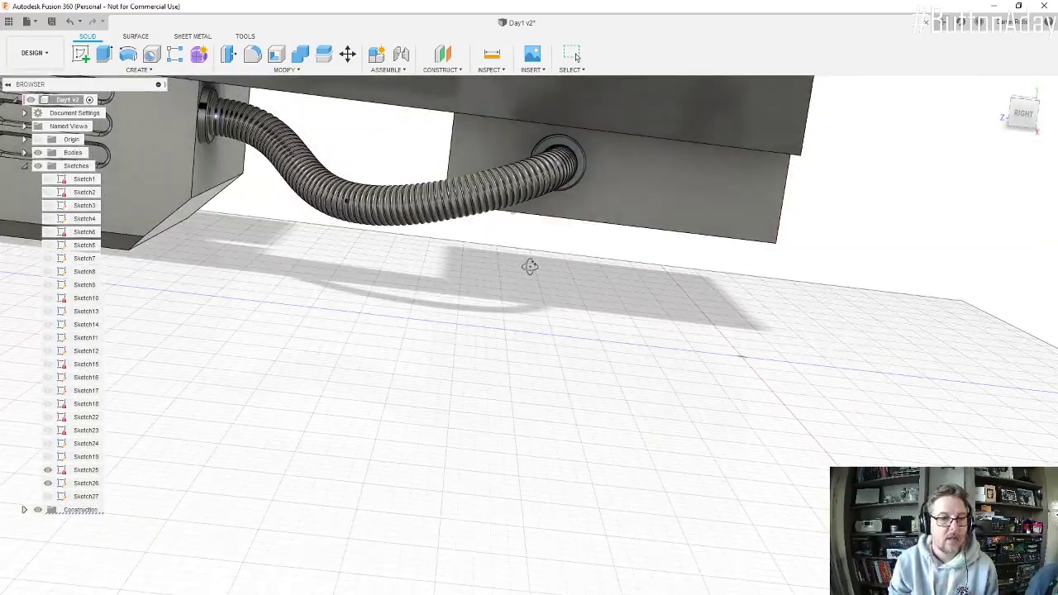
{"action": "left_click", "coordinate": [24, 166]}
{"action": "left_click", "coordinate": [25, 152]}
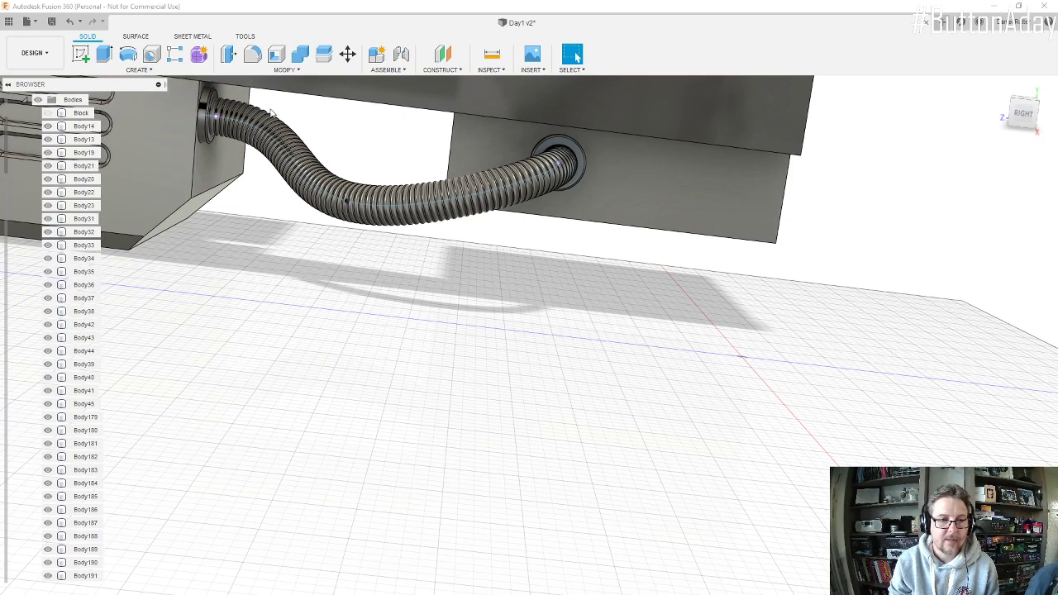
{"action": "scroll", "coordinate": [268, 108], "scroll_direction": "up", "scroll_amount": 5}
{"action": "scroll", "coordinate": [886, 216], "scroll_direction": "down", "scroll_amount": 2}
{"action": "middle_click_drag", "start_coordinate": [886, 216], "coordinate": [793, 210], "text": "shift"}
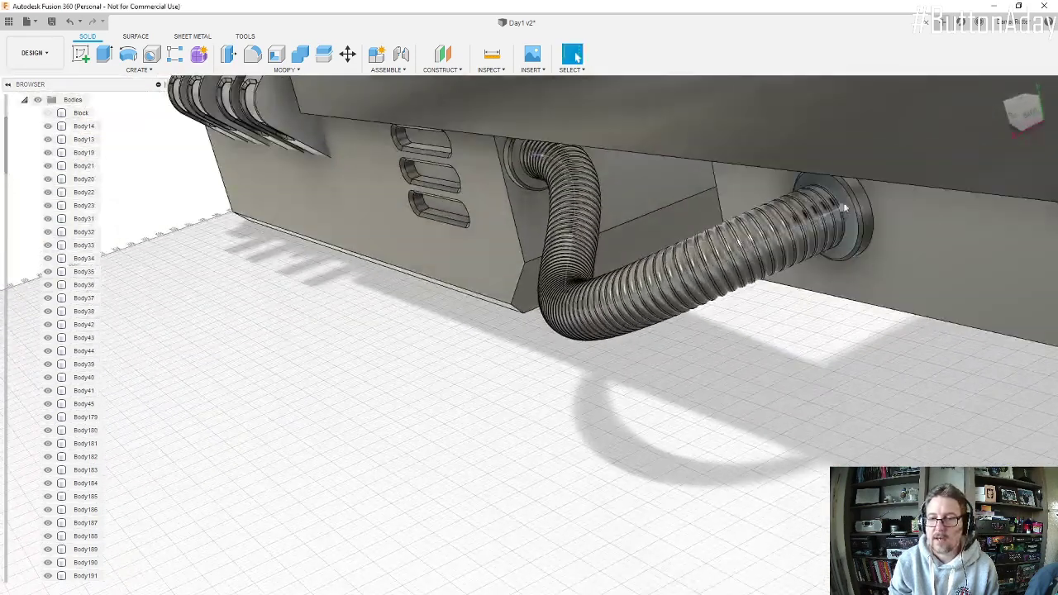
{"action": "scroll", "coordinate": [801, 210], "scroll_direction": "up", "scroll_amount": 4}
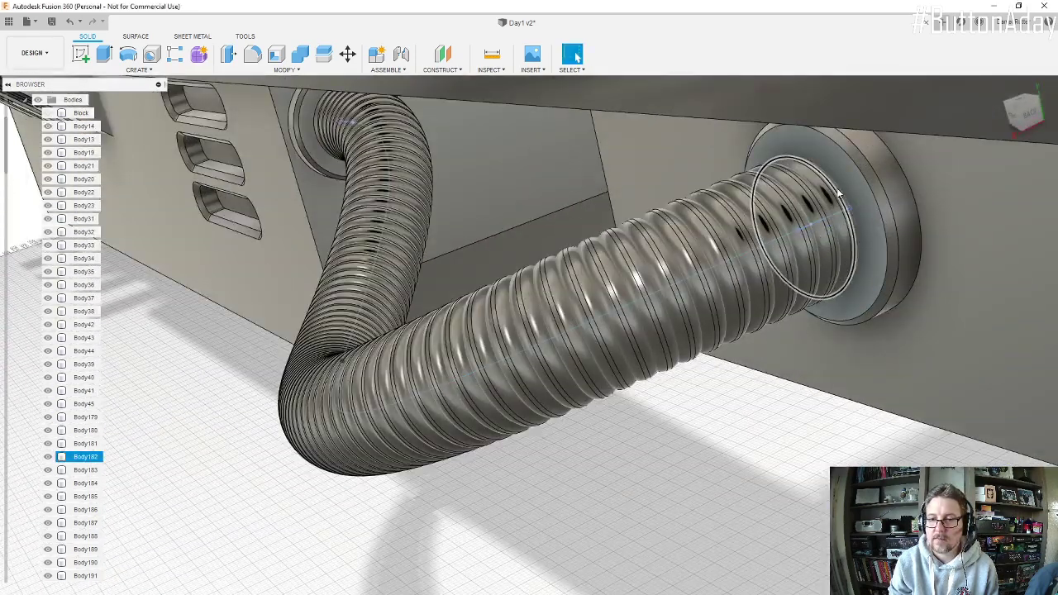
{"action": "scroll", "coordinate": [837, 191], "scroll_direction": "up", "scroll_amount": 3}
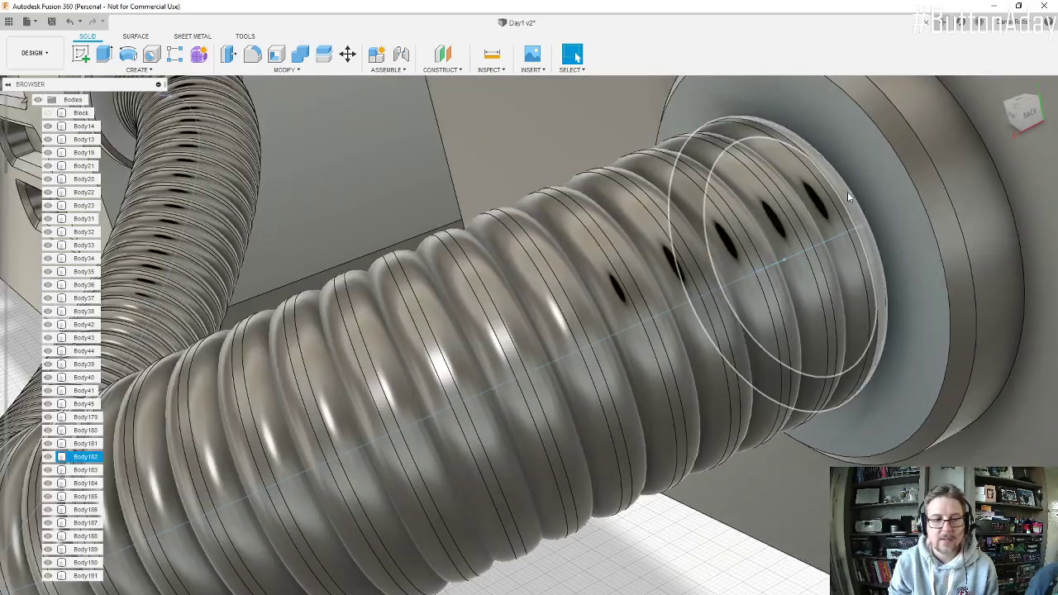
{"action": "left_click", "coordinate": [847, 198]}
{"action": "scroll", "coordinate": [77, 402], "scroll_direction": "down", "scroll_amount": 2}
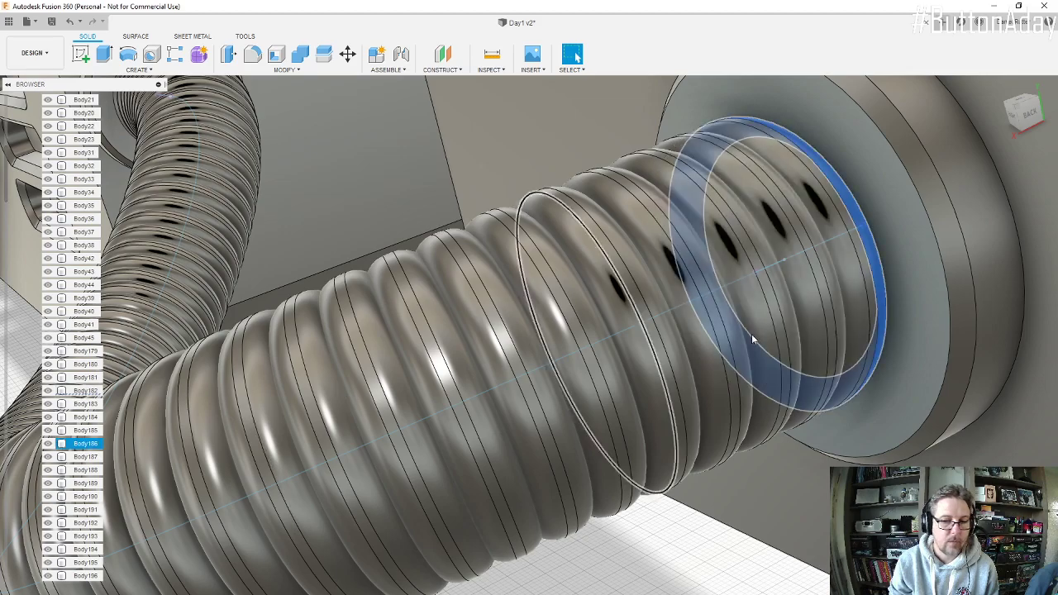
Step: Select the hose's last disc at the far connector and find its body in the Bodies list
{"action": "scroll", "coordinate": [841, 328], "scroll_direction": "down", "scroll_amount": 3}
{"action": "scroll", "coordinate": [508, 331], "scroll_direction": "down", "scroll_amount": 1}
{"action": "middle_click_drag", "start_coordinate": [338, 214], "coordinate": [401, 216], "text": "shift"}
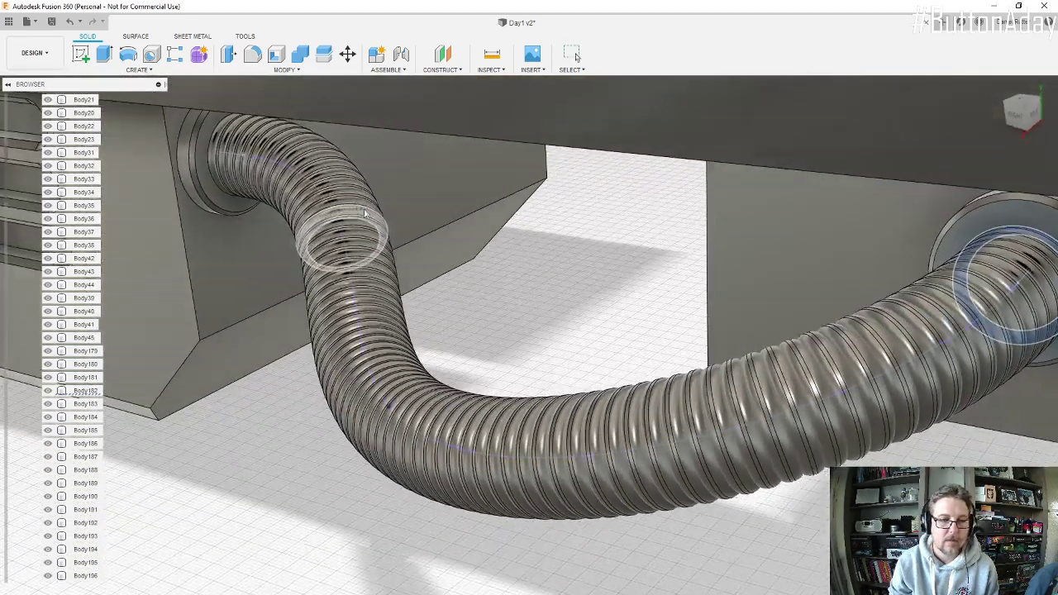
{"action": "scroll", "coordinate": [218, 161], "scroll_direction": "up", "scroll_amount": 3}
{"action": "scroll", "coordinate": [218, 162], "scroll_direction": "up", "scroll_amount": 1}
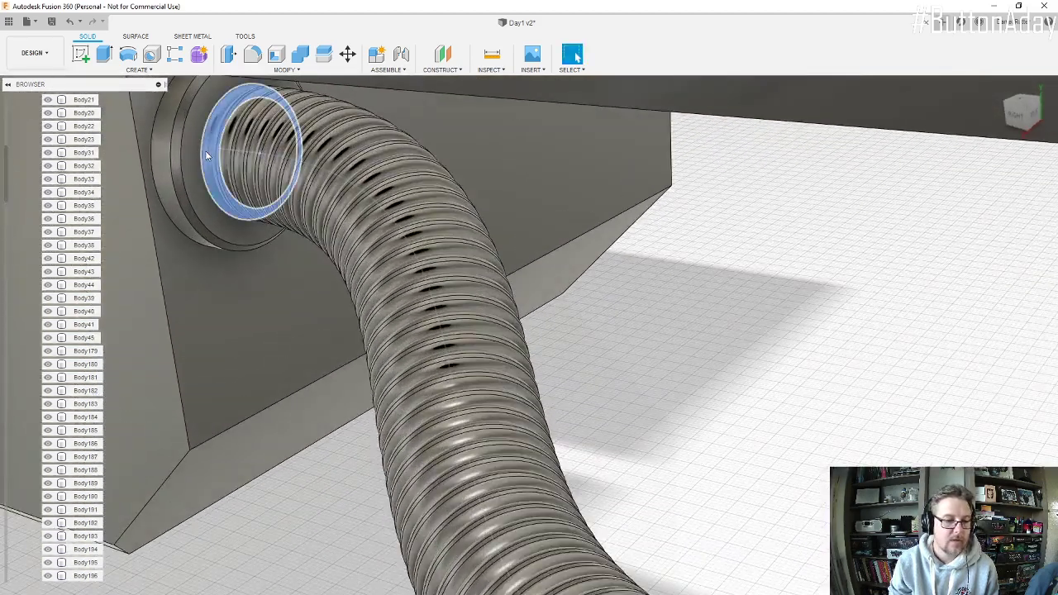
{"action": "left_click", "coordinate": [206, 156]}
{"action": "scroll", "coordinate": [76, 404], "scroll_direction": "down", "scroll_amount": 5}
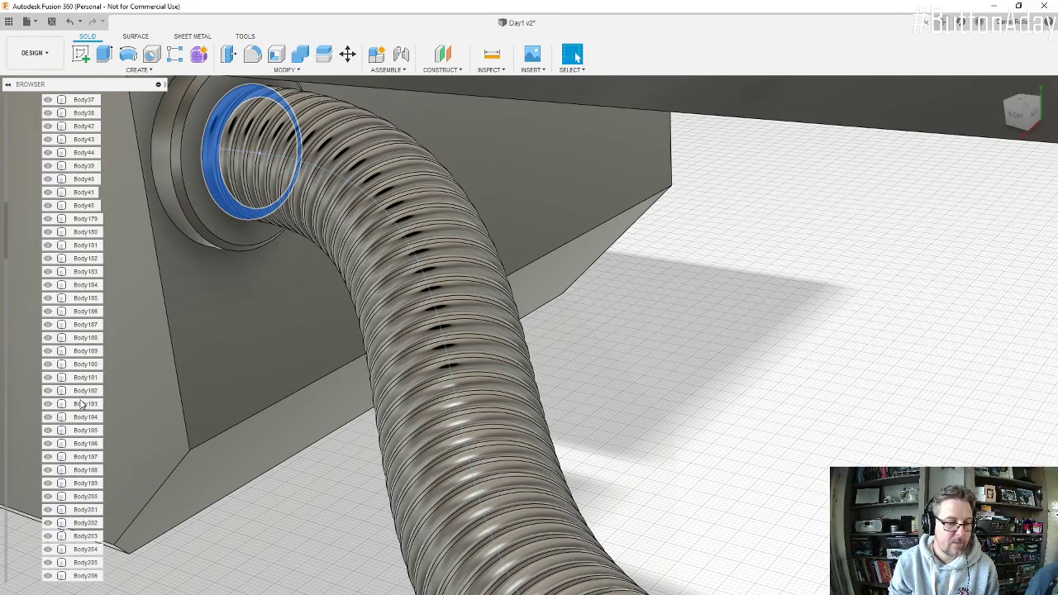
{"action": "scroll", "coordinate": [76, 404], "scroll_direction": "down", "scroll_amount": 10}
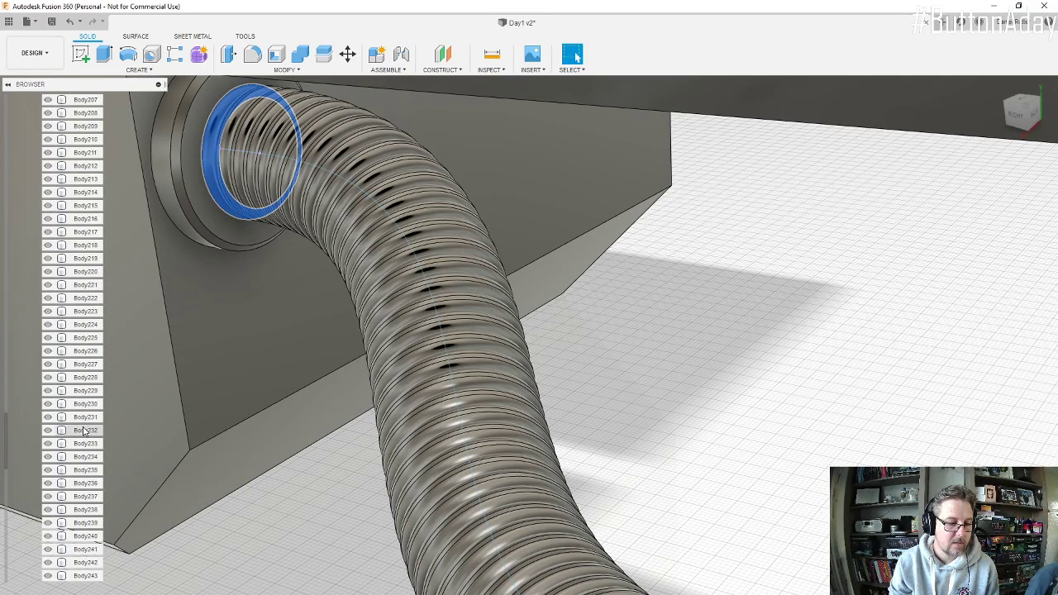
{"action": "scroll", "coordinate": [89, 431], "scroll_direction": "down", "scroll_amount": 3}
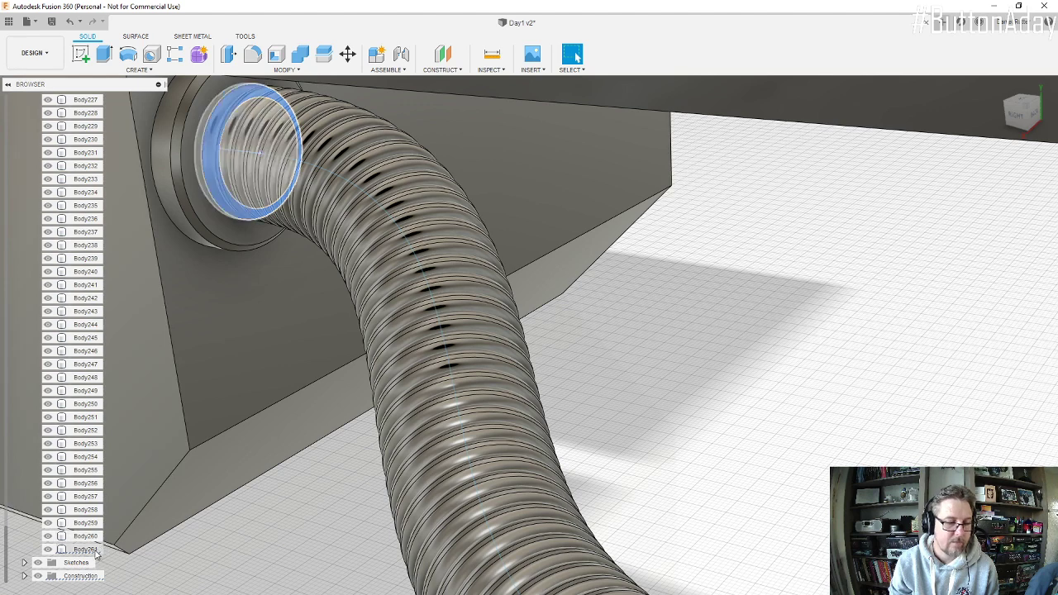
Step: Start a Combine with the hose's last disc, Body261, as the target and Body182 as the only tool body, excluding Body181
{"action": "left_click", "coordinate": [304, 55]}
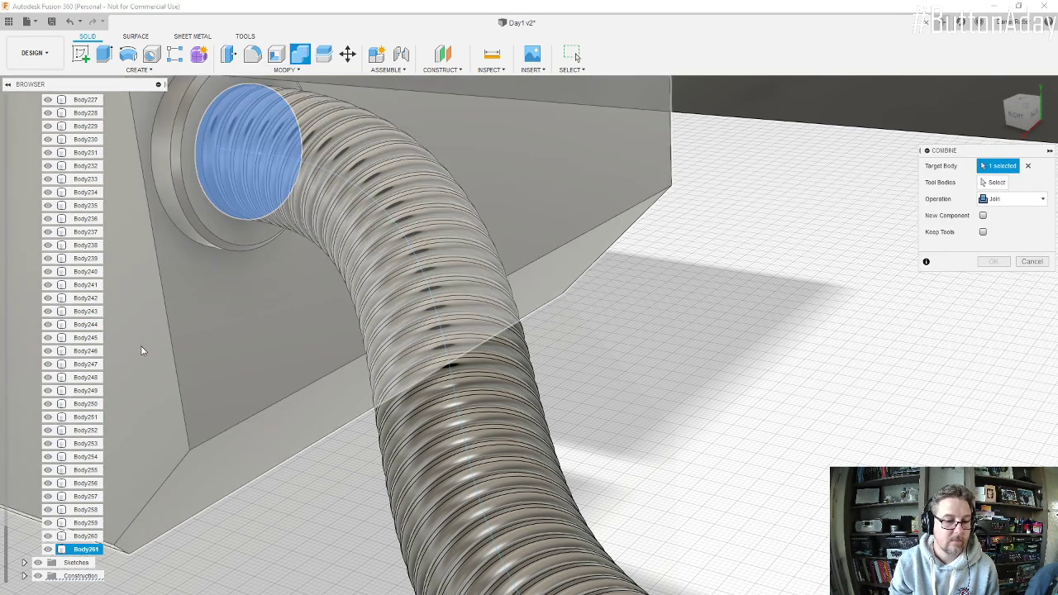
{"action": "scroll", "coordinate": [66, 372], "scroll_direction": "up", "scroll_amount": 2}
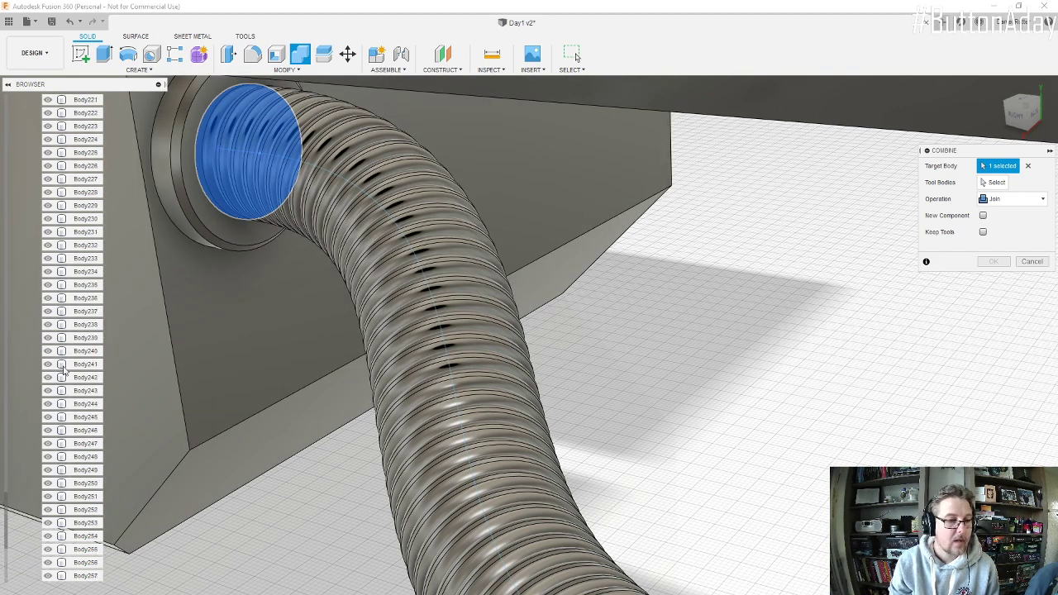
{"action": "scroll", "coordinate": [64, 364], "scroll_direction": "up", "scroll_amount": 3}
{"action": "scroll", "coordinate": [66, 350], "scroll_direction": "up", "scroll_amount": 6}
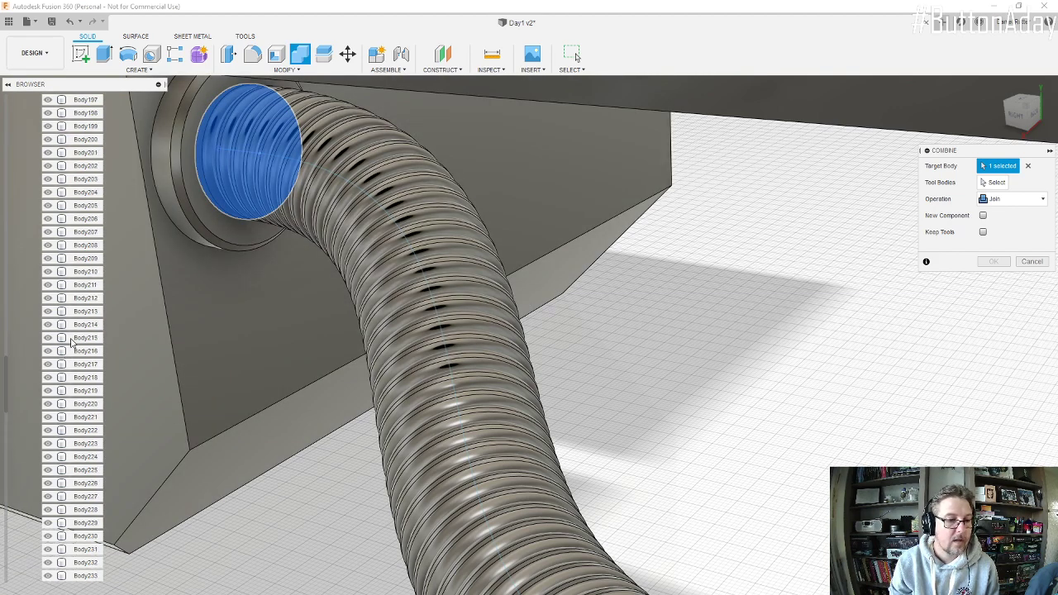
{"action": "scroll", "coordinate": [72, 330], "scroll_direction": "up", "scroll_amount": 4}
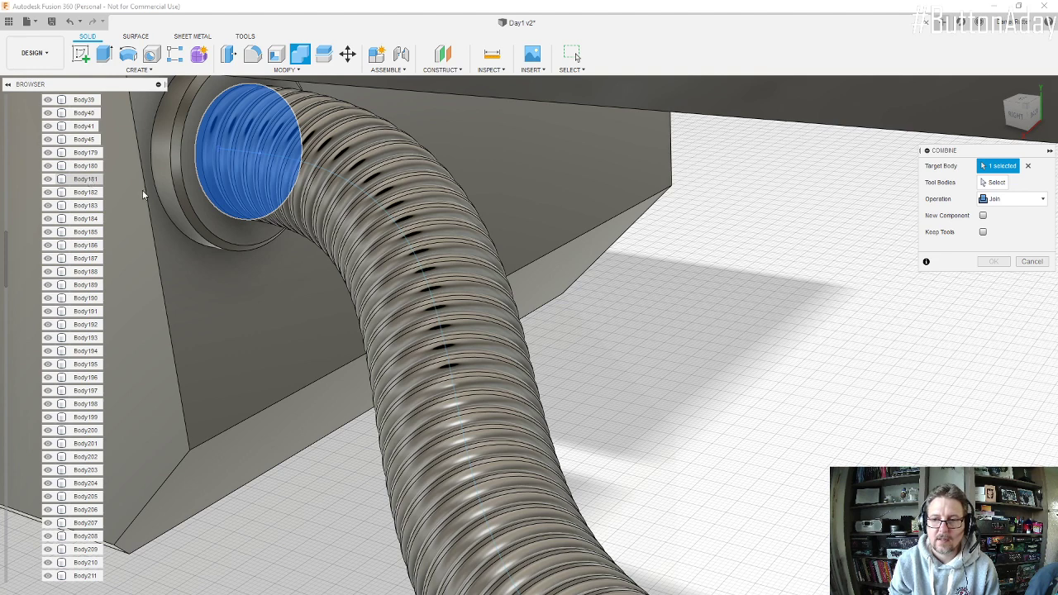
{"action": "left_click", "coordinate": [995, 185]}
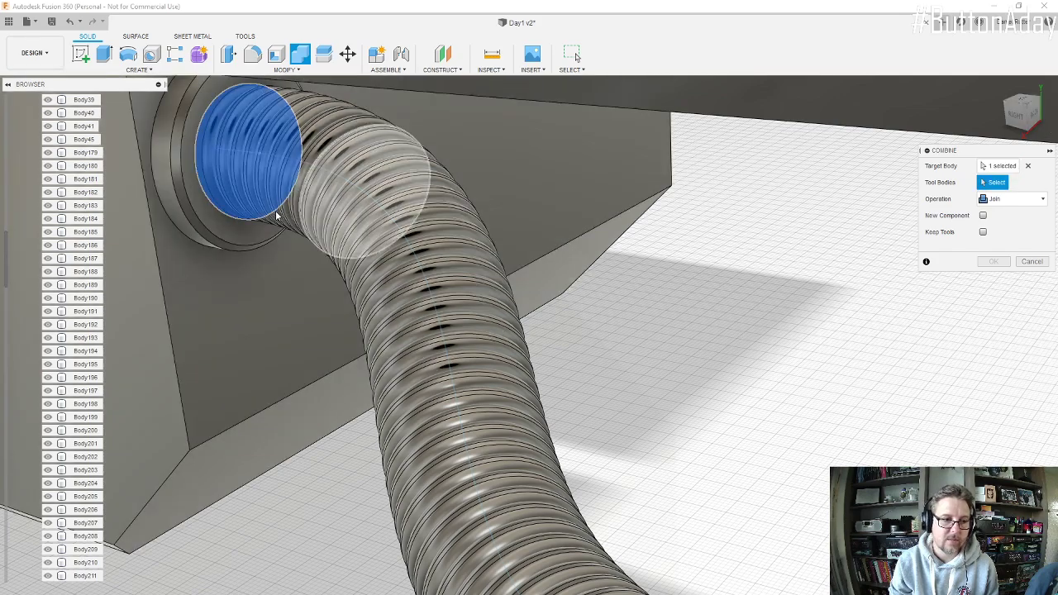
{"action": "left_click", "coordinate": [81, 181]}
{"action": "scroll", "coordinate": [286, 203], "scroll_direction": "down", "scroll_amount": 6}
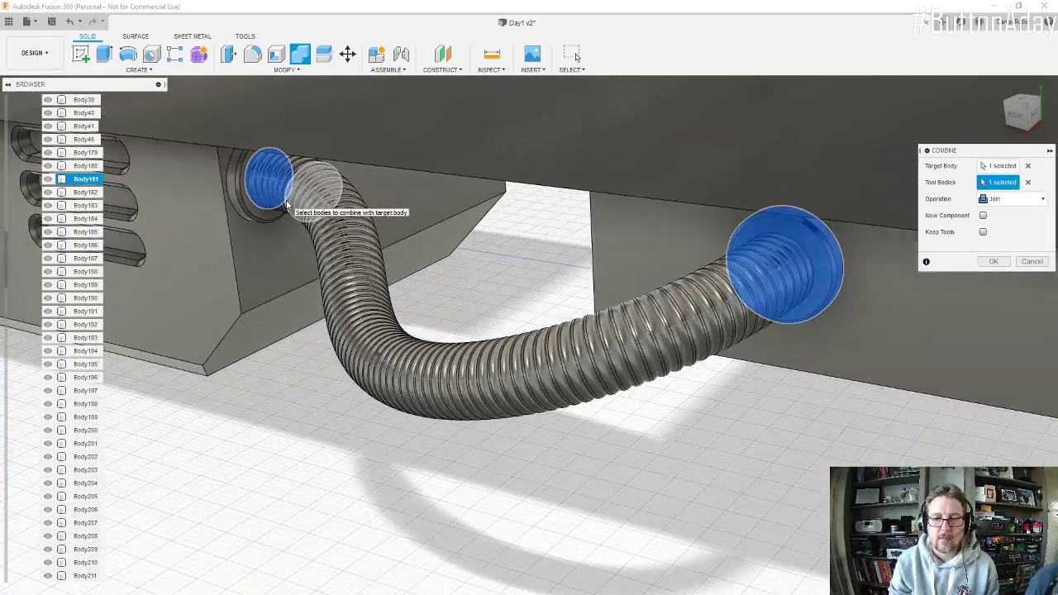
{"action": "left_click", "coordinate": [80, 193]}
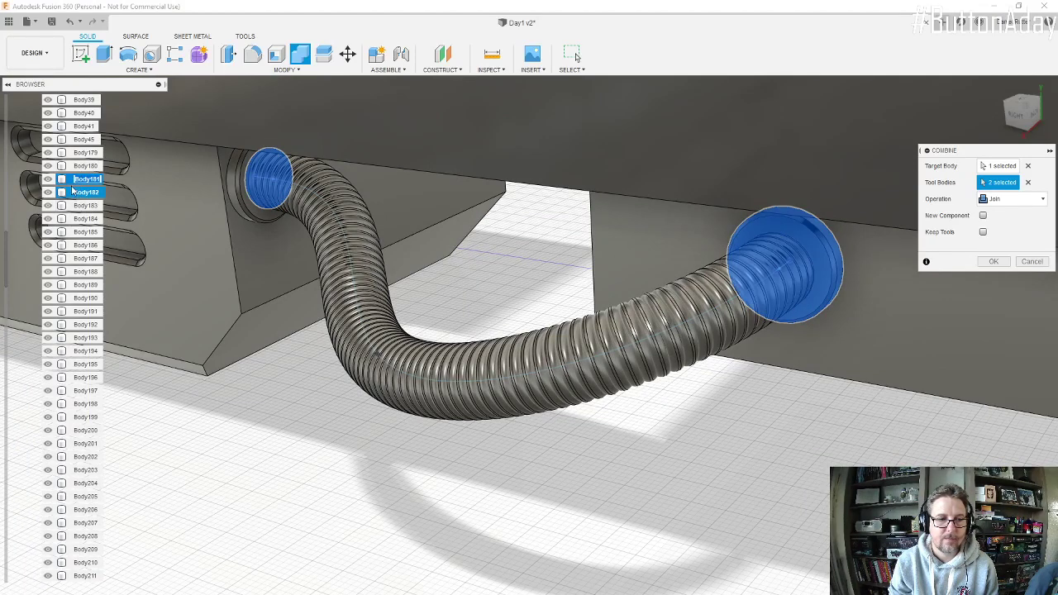
{"action": "left_click", "coordinate": [68, 184]}
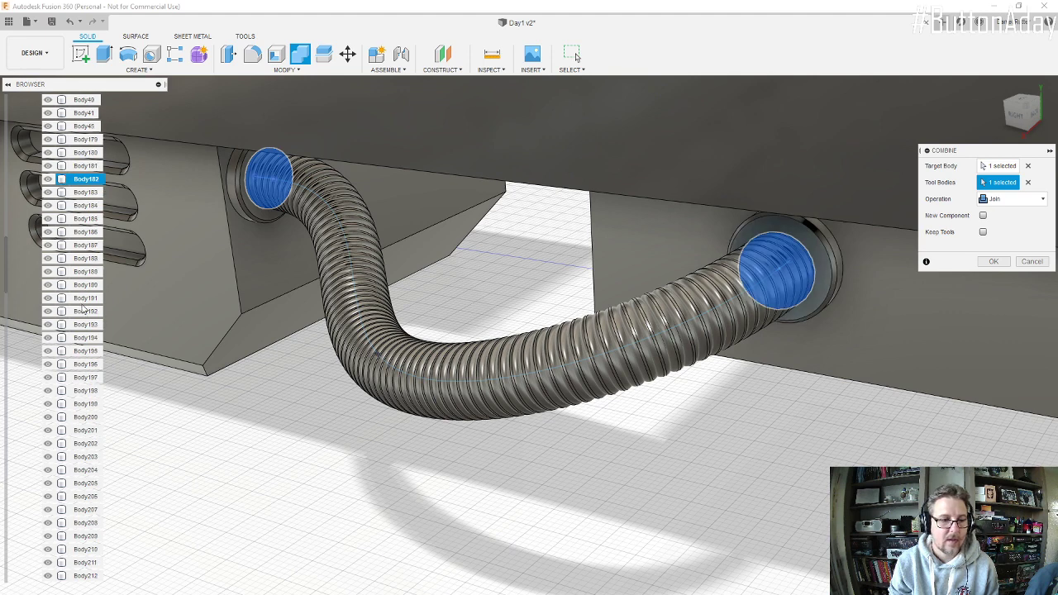
Step: Extend the tool selection from Body182 through Body260 and join all the hose discs into one body
{"action": "scroll", "coordinate": [73, 372], "scroll_direction": "down", "scroll_amount": 10}
{"action": "scroll", "coordinate": [74, 450], "scroll_direction": "down", "scroll_amount": 6}
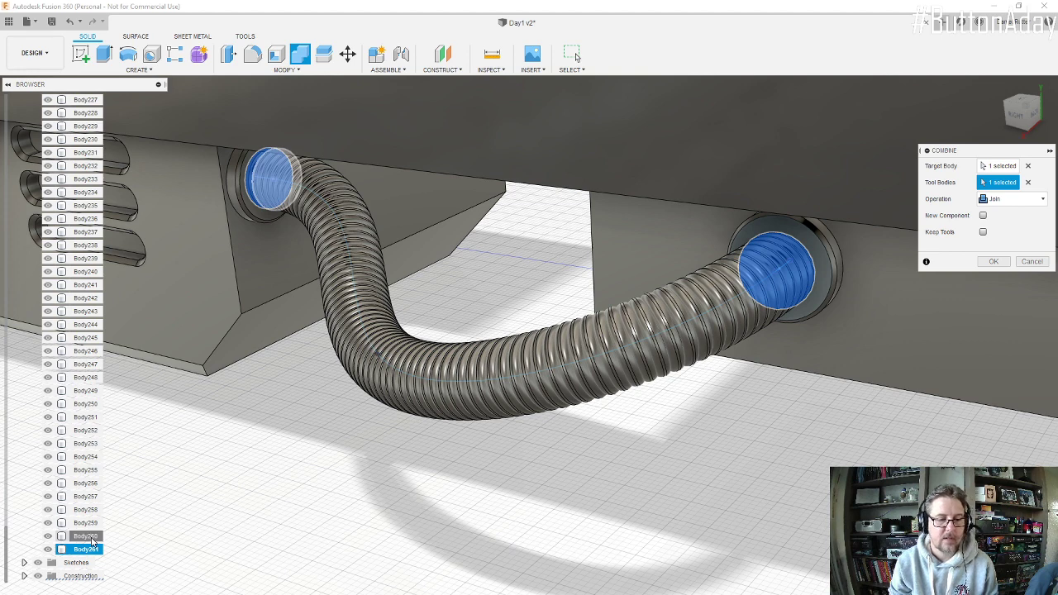
{"action": "left_click", "coordinate": [86, 536], "text": "shift"}
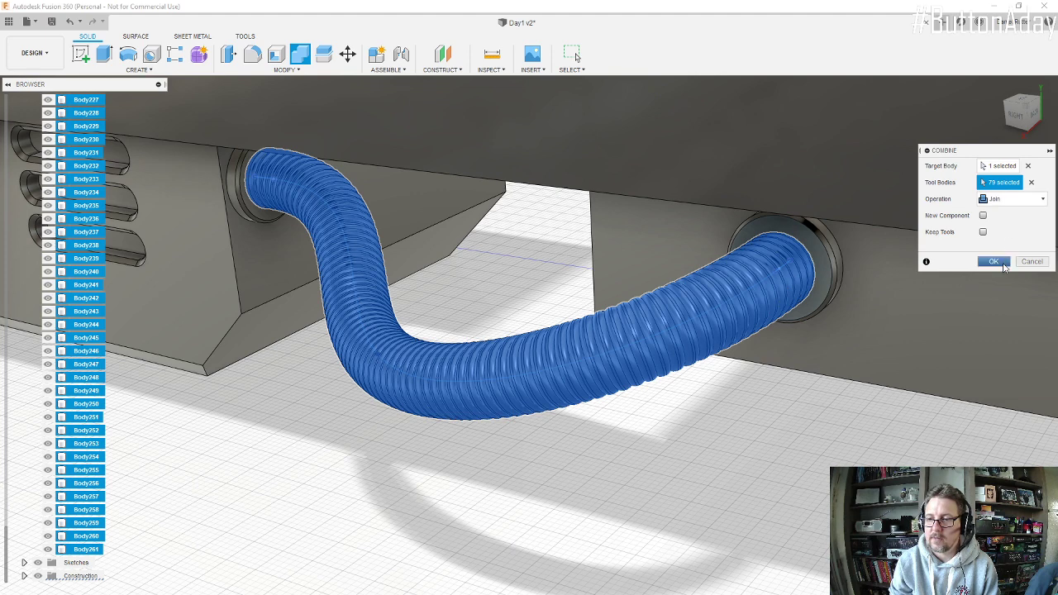
{"action": "left_click", "coordinate": [995, 261]}
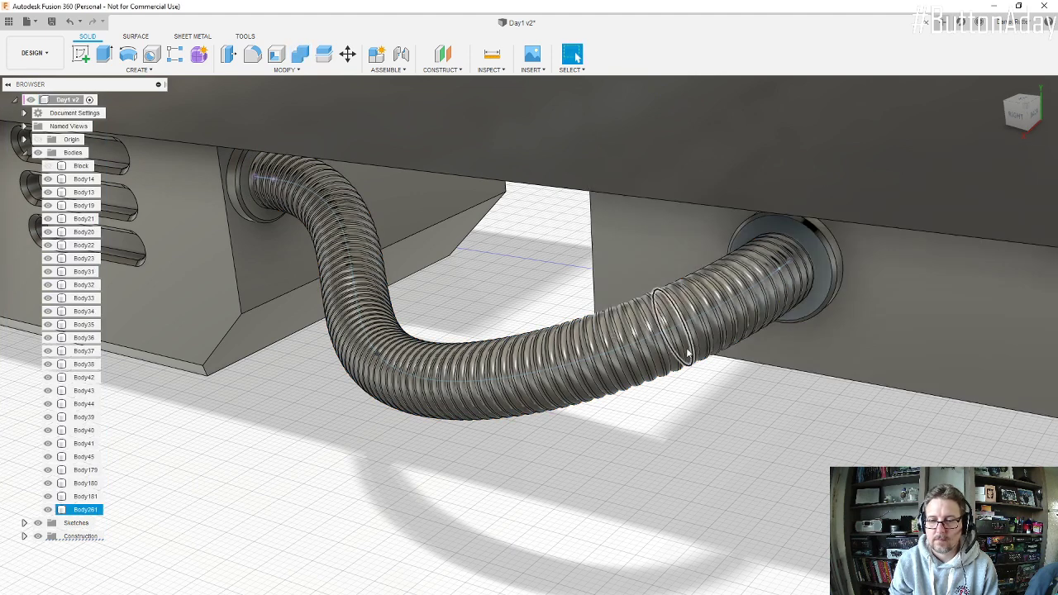
{"action": "middle_click_drag", "start_coordinate": [653, 351], "coordinate": [643, 320], "text": "shift"}
{"action": "scroll", "coordinate": [642, 320], "scroll_direction": "down", "scroll_amount": 2}
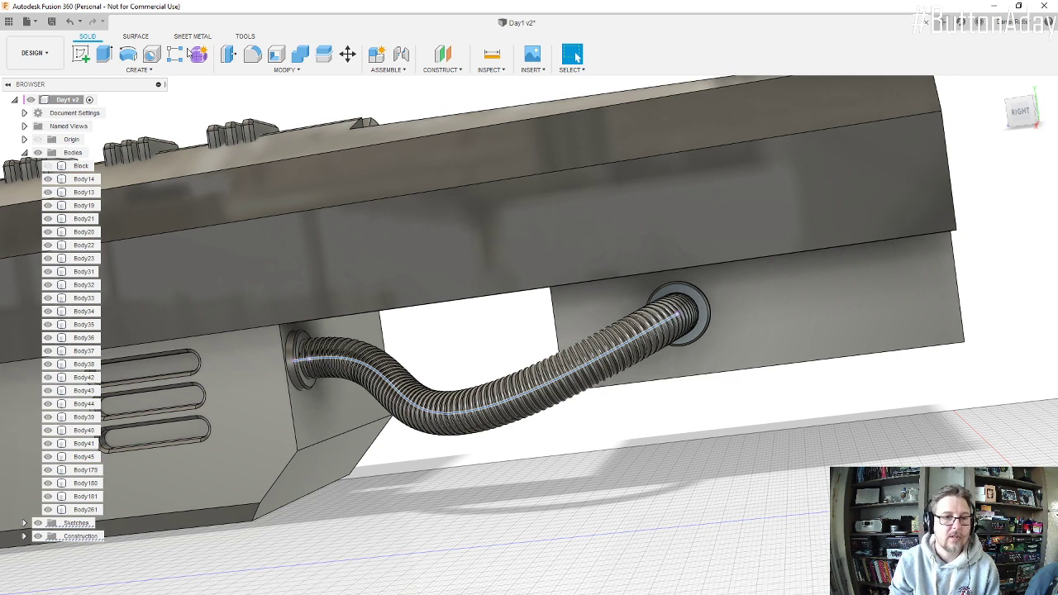
{"action": "left_click", "coordinate": [347, 53]}
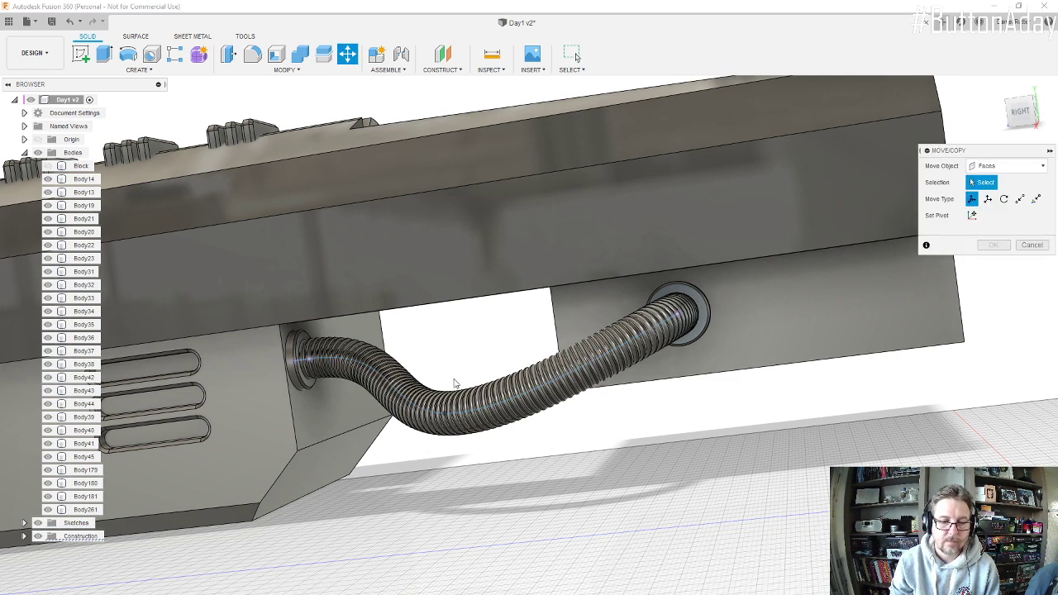
{"action": "middle_click_drag", "start_coordinate": [450, 423], "coordinate": [454, 426], "text": "shift"}
{"action": "scroll", "coordinate": [453, 426], "scroll_direction": "up", "scroll_amount": 8}
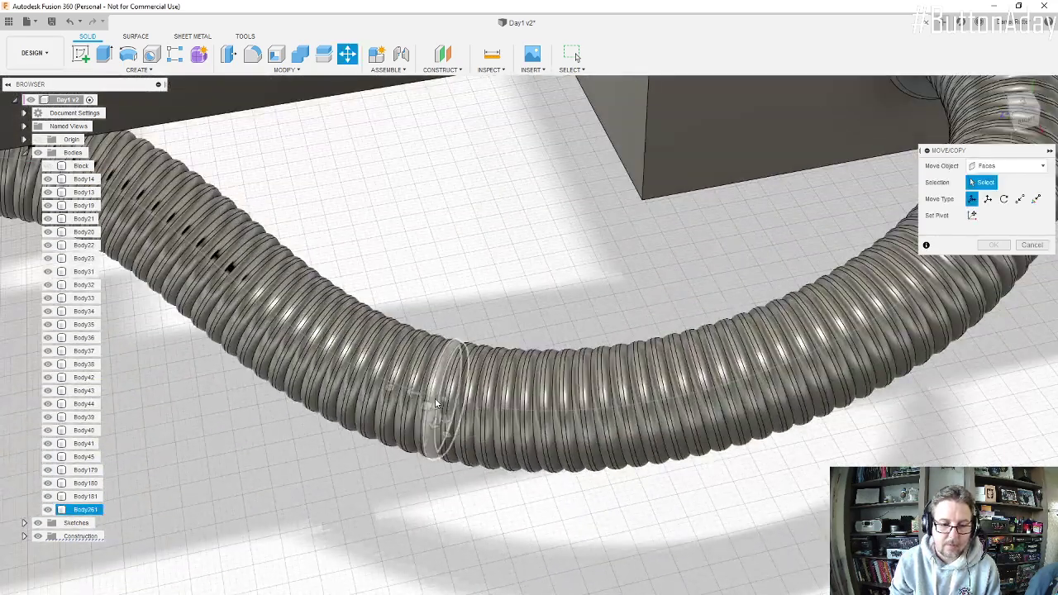
{"action": "scroll", "coordinate": [442, 405], "scroll_direction": "up", "scroll_amount": 1}
{"action": "scroll", "coordinate": [435, 403], "scroll_direction": "up", "scroll_amount": 6}
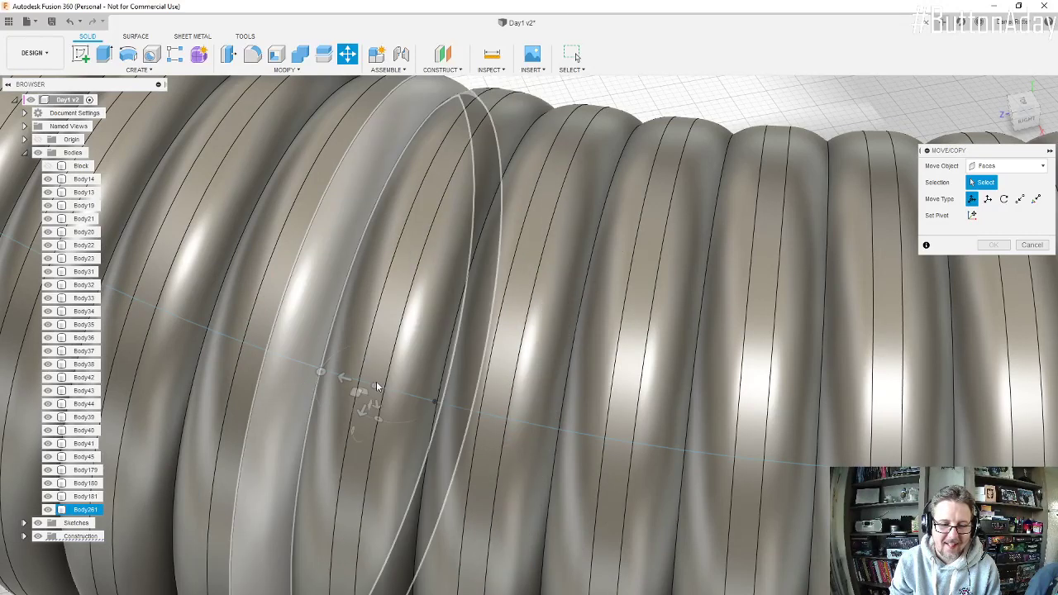
{"action": "scroll", "coordinate": [436, 403], "scroll_direction": "up", "scroll_amount": 10}
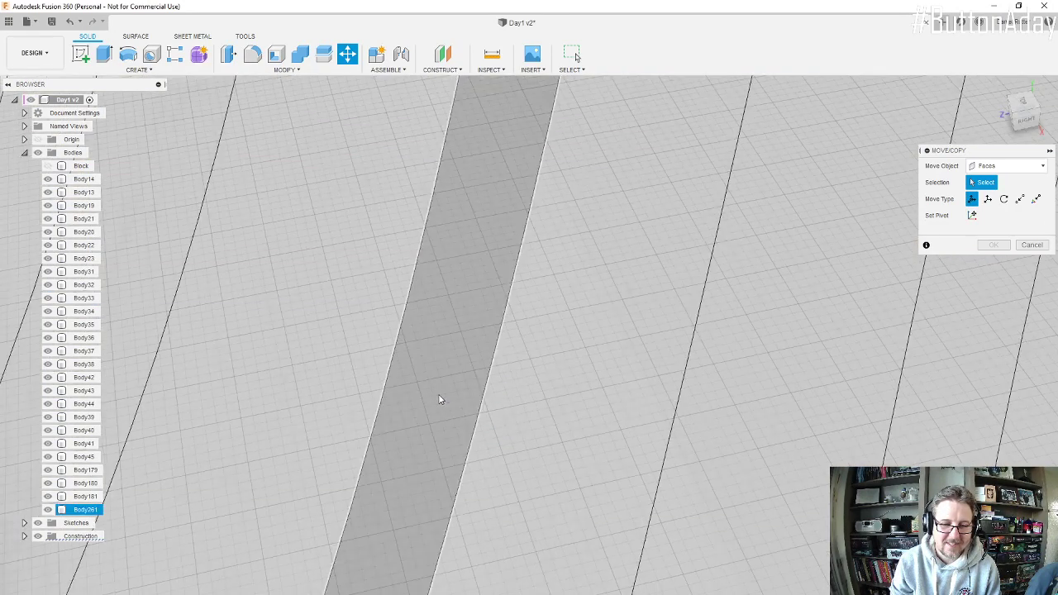
{"action": "left_click", "coordinate": [439, 389]}
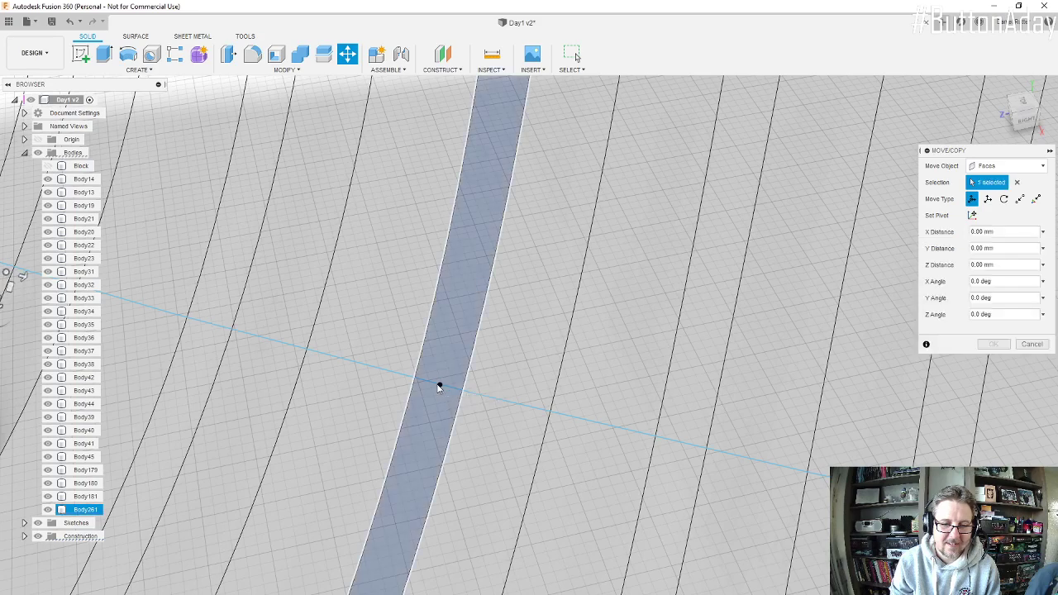
{"action": "scroll", "coordinate": [439, 388], "scroll_direction": "down", "scroll_amount": 10}
{"action": "scroll", "coordinate": [440, 390], "scroll_direction": "down", "scroll_amount": 10}
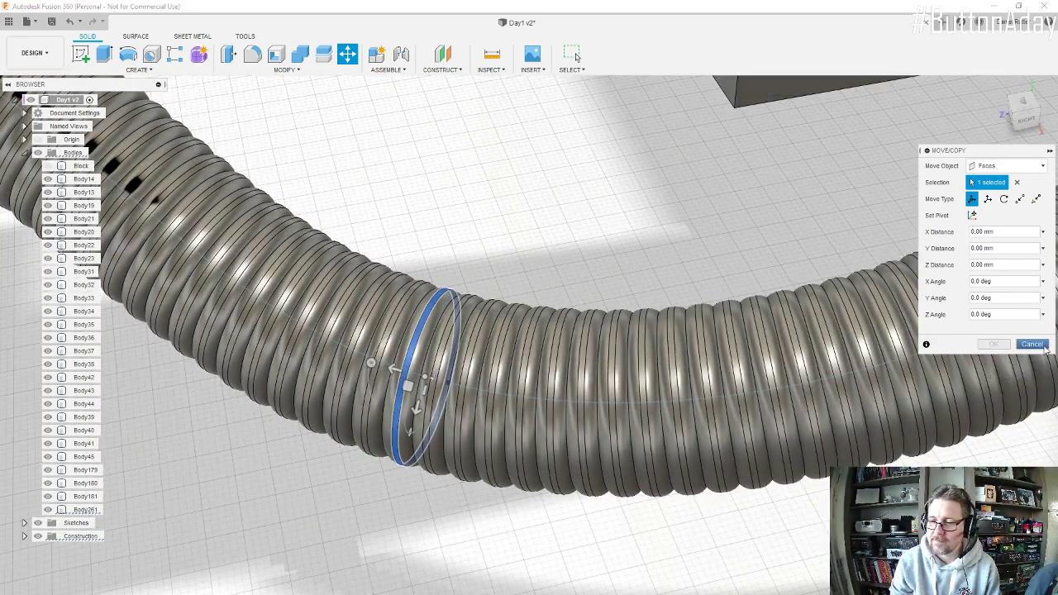
{"action": "key", "text": "Escape"}
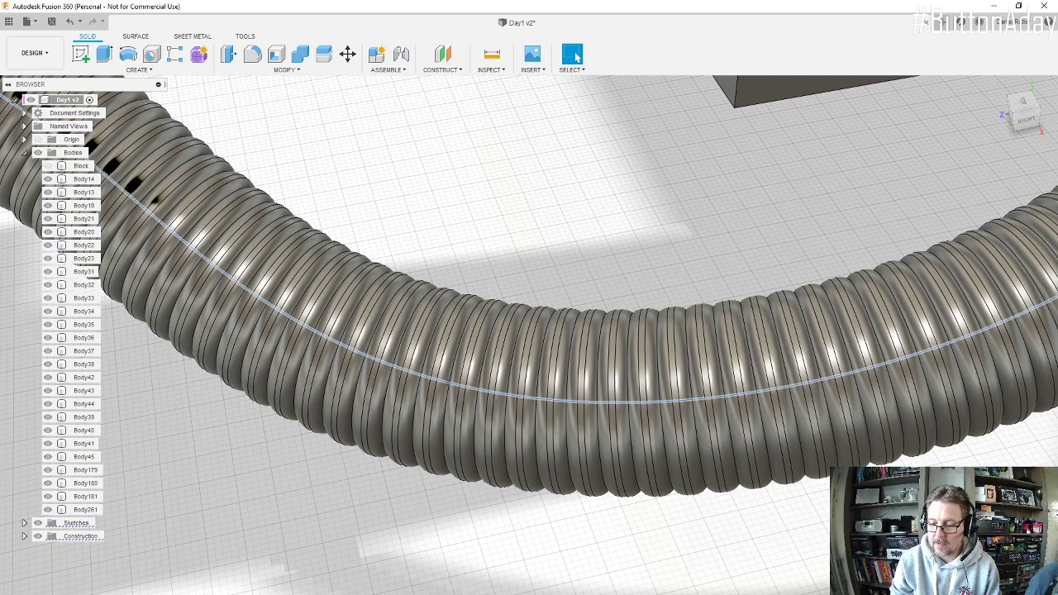
Step: Open the hose's 3D spline sketch, examine the middle fit point's tangent handle, and finish the sketch
{"action": "double_click", "coordinate": [636, 592]}
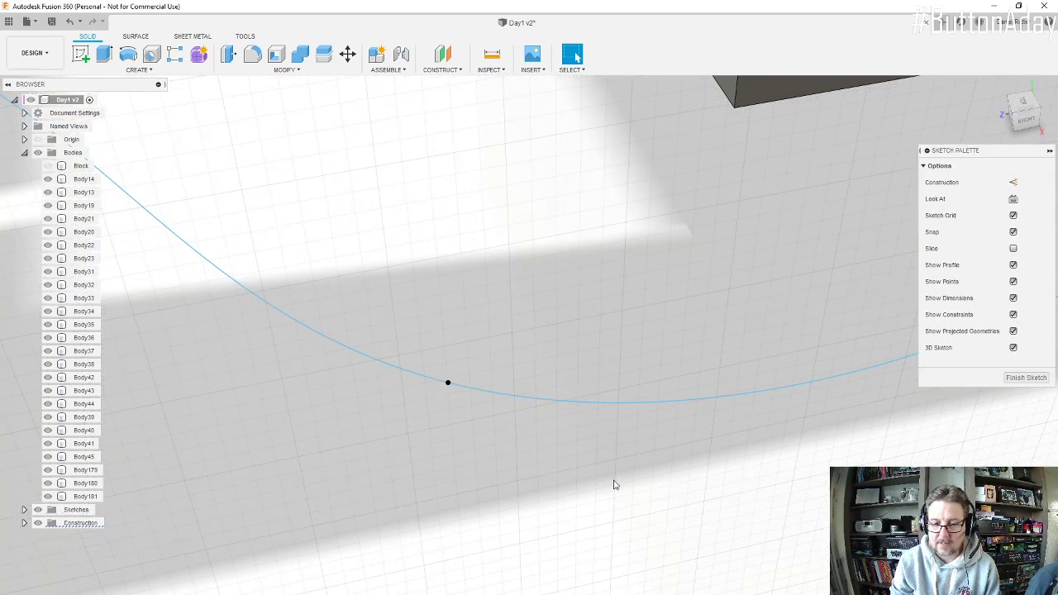
{"action": "left_click", "coordinate": [447, 384]}
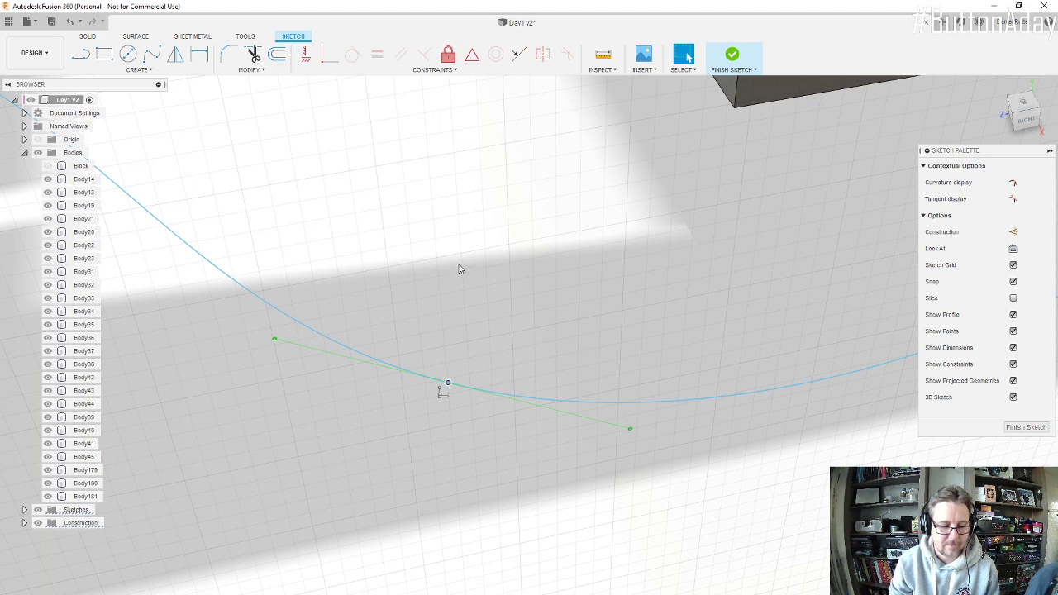
{"action": "left_click", "coordinate": [468, 290]}
{"action": "scroll", "coordinate": [746, 460], "scroll_direction": "down", "scroll_amount": 5}
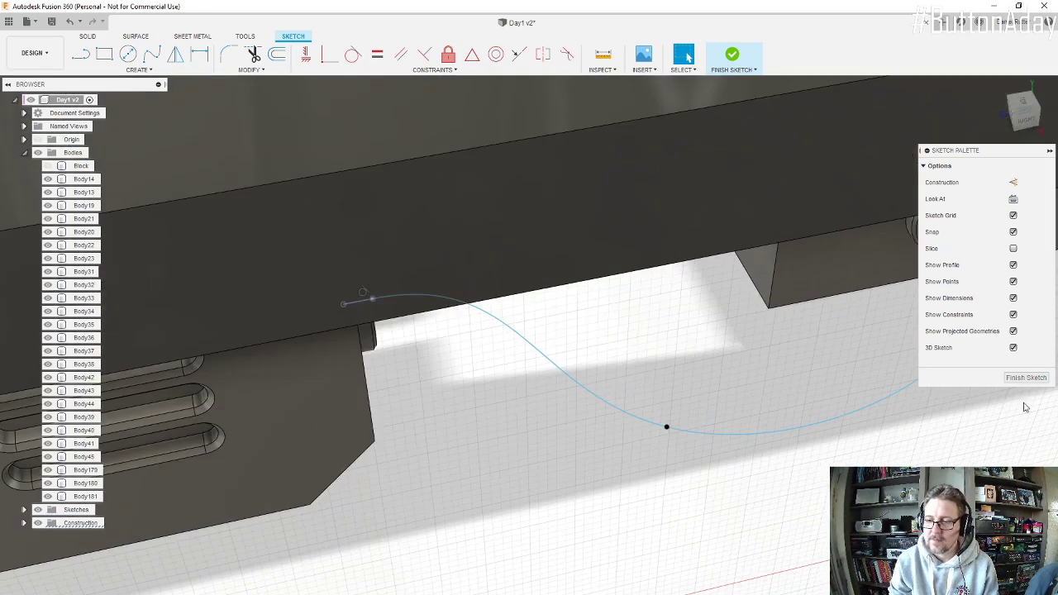
{"action": "left_click", "coordinate": [1026, 377]}
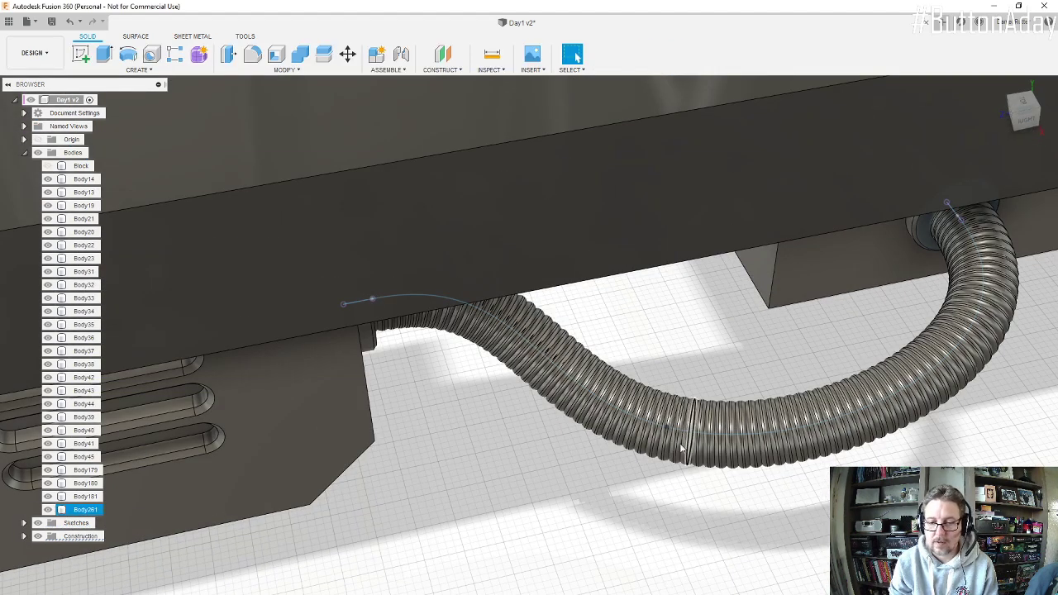
Step: Hide the combined hose body, Body261, leaving only its spline between the connectors
{"action": "left_click", "coordinate": [49, 510]}
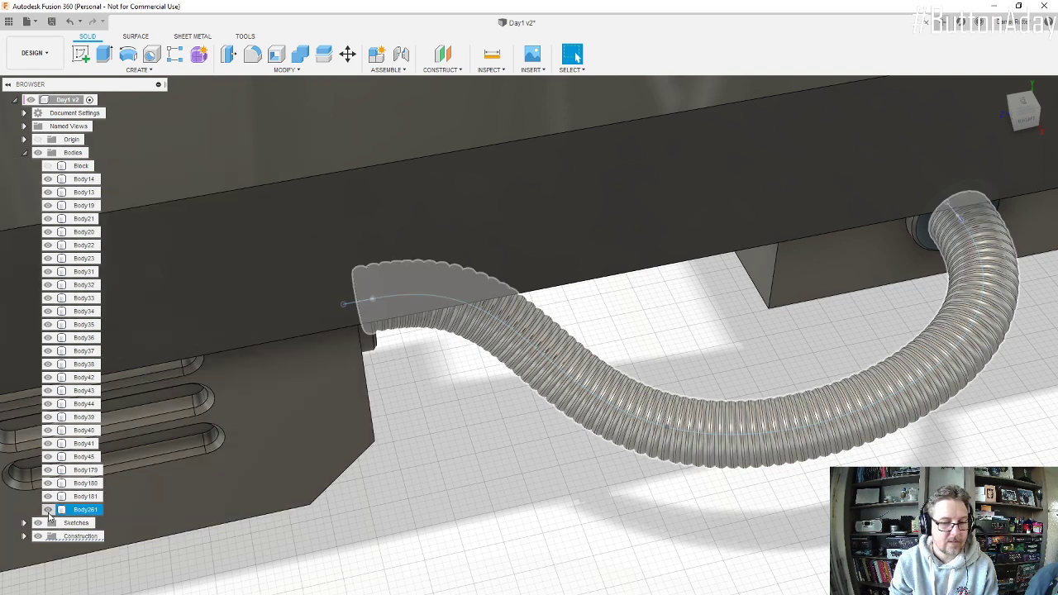
{"action": "left_click", "coordinate": [48, 510]}
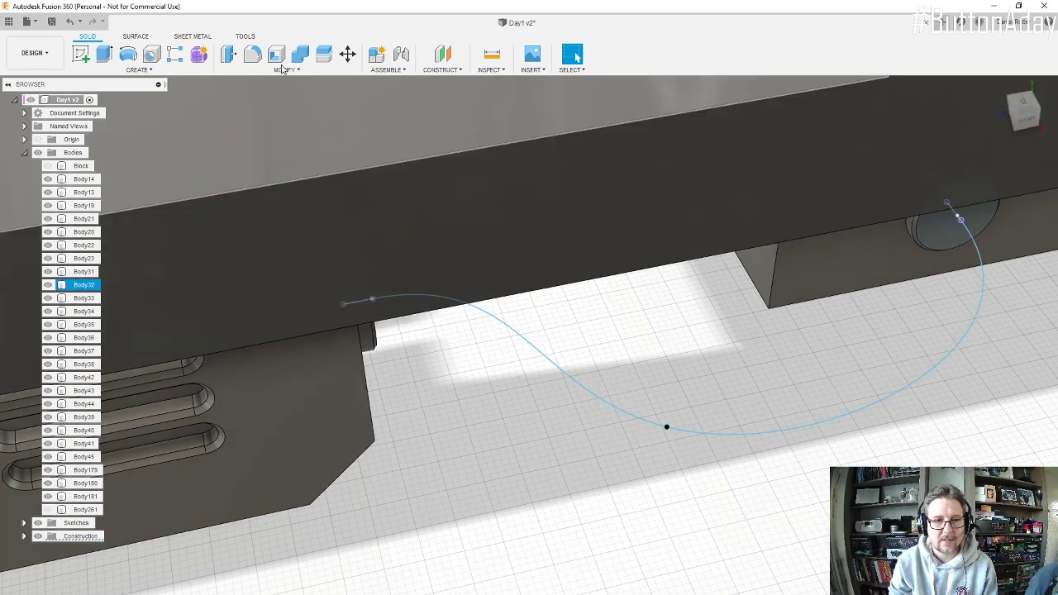
{"action": "left_click", "coordinate": [347, 53]}
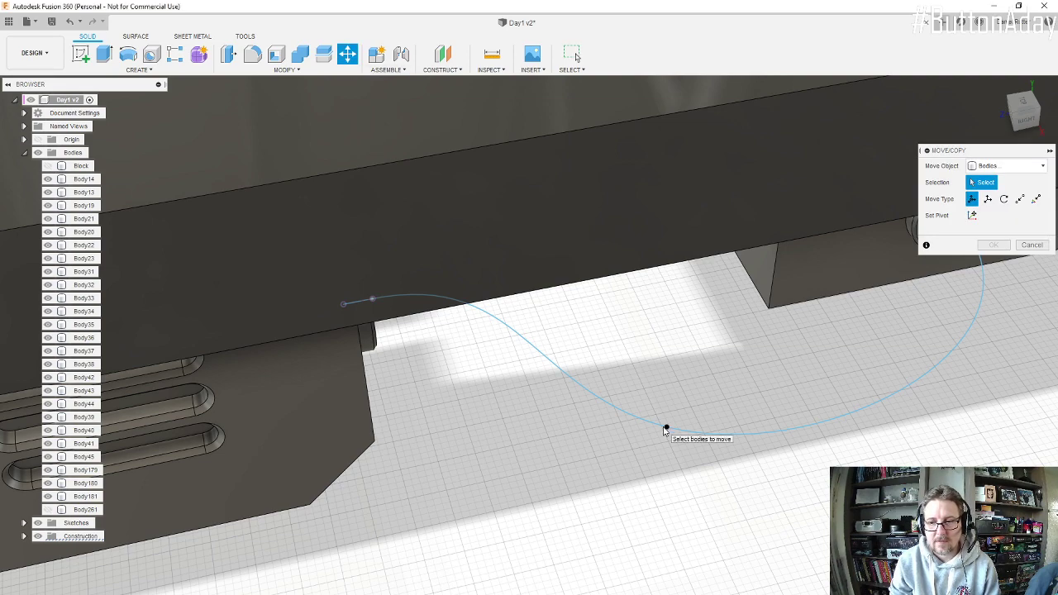
{"action": "middle_click_drag", "start_coordinate": [693, 455], "coordinate": [669, 427], "text": "shift"}
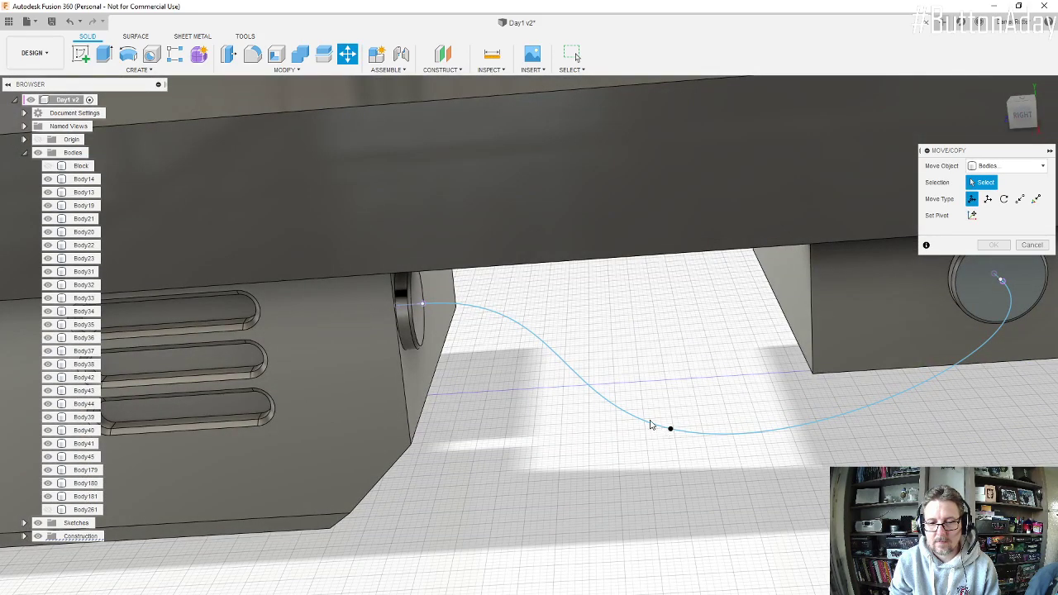
{"action": "middle_click_drag", "start_coordinate": [701, 437], "coordinate": [738, 449], "text": "shift"}
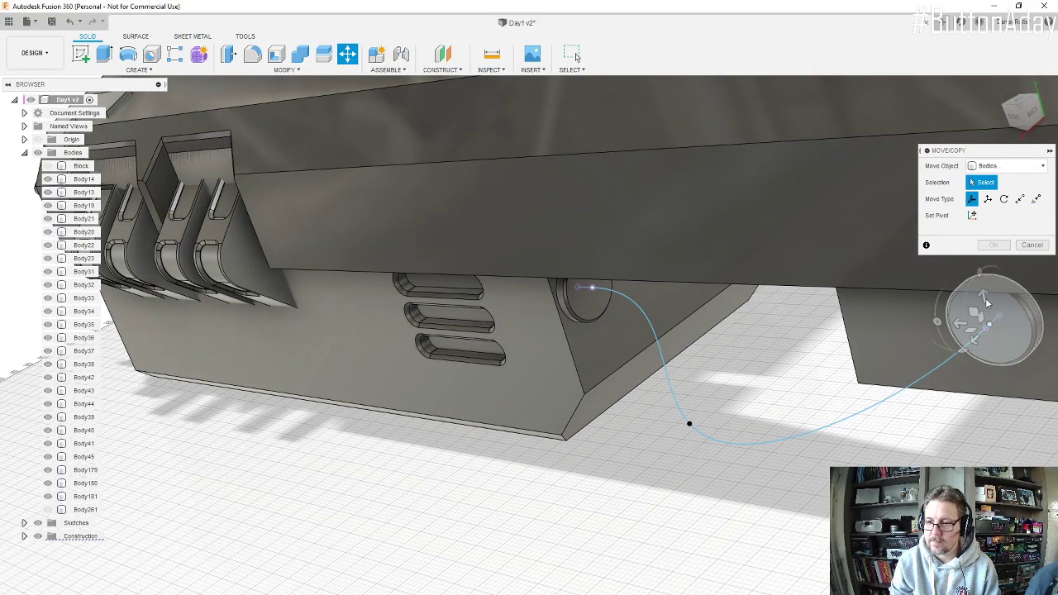
{"action": "left_click", "coordinate": [576, 56]}
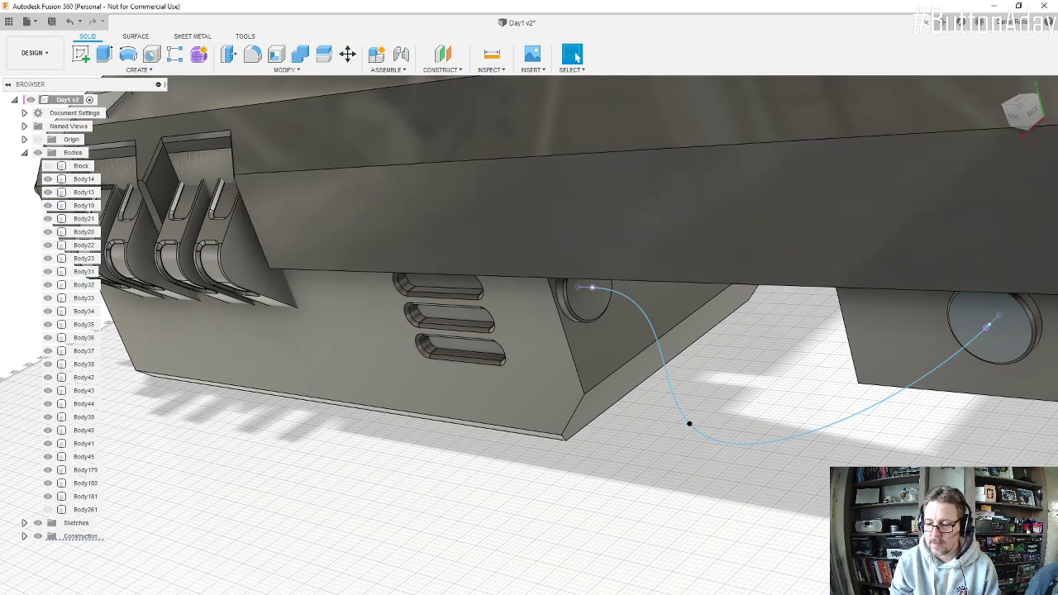
{"action": "left_click", "coordinate": [996, 334]}
{"action": "left_click", "coordinate": [952, 357]}
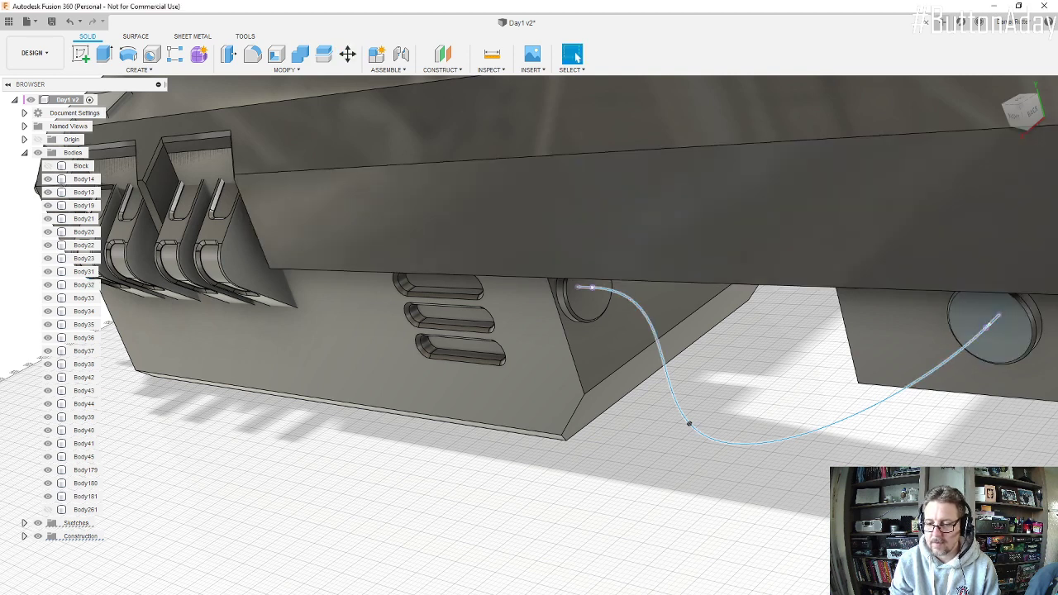
Step: Reopen the hose's 3D spline sketch, try adjusting the middle fit point through its tangent handles, and finish the sketch
{"action": "double_click", "coordinate": [688, 424]}
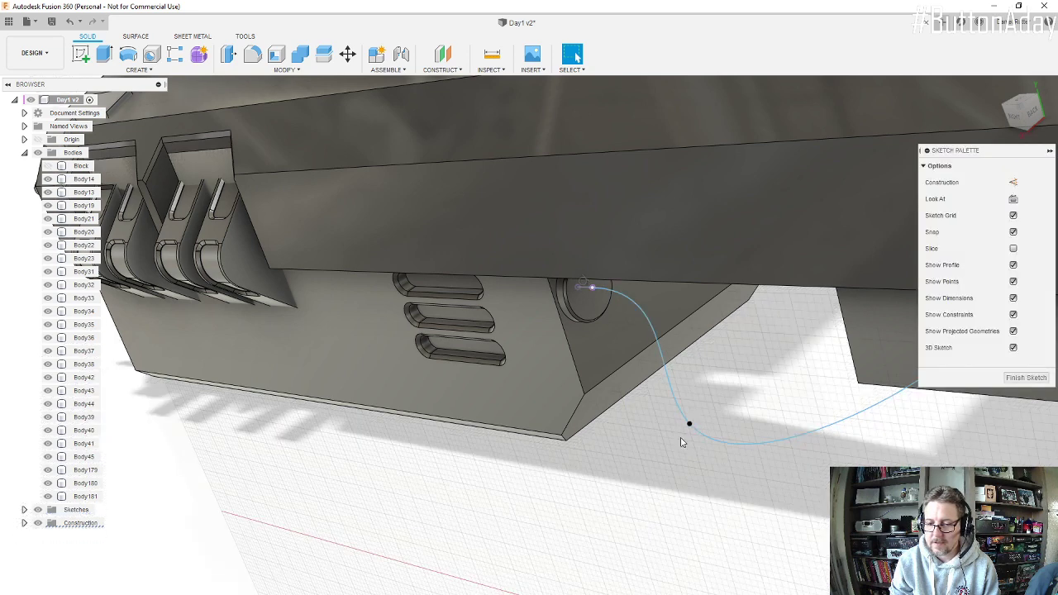
{"action": "left_click", "coordinate": [689, 425]}
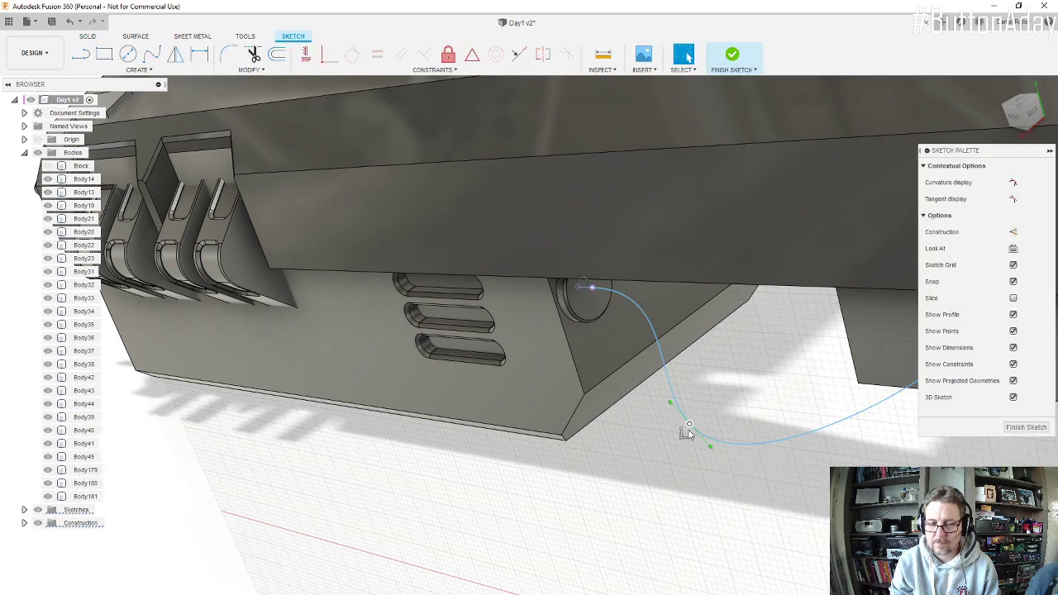
{"action": "key", "text": "m"}
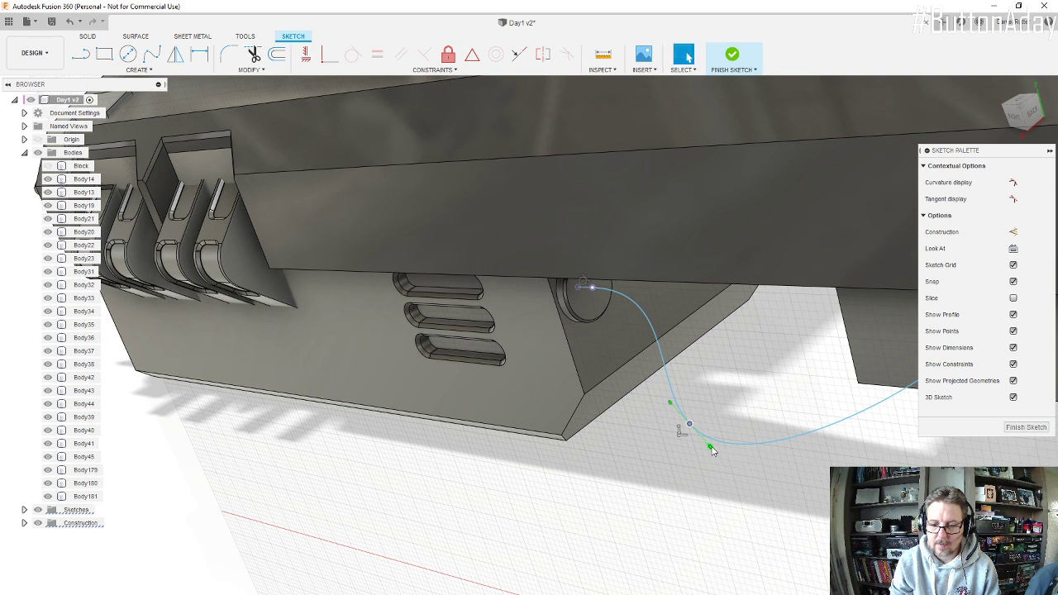
{"action": "left_click", "coordinate": [710, 446]}
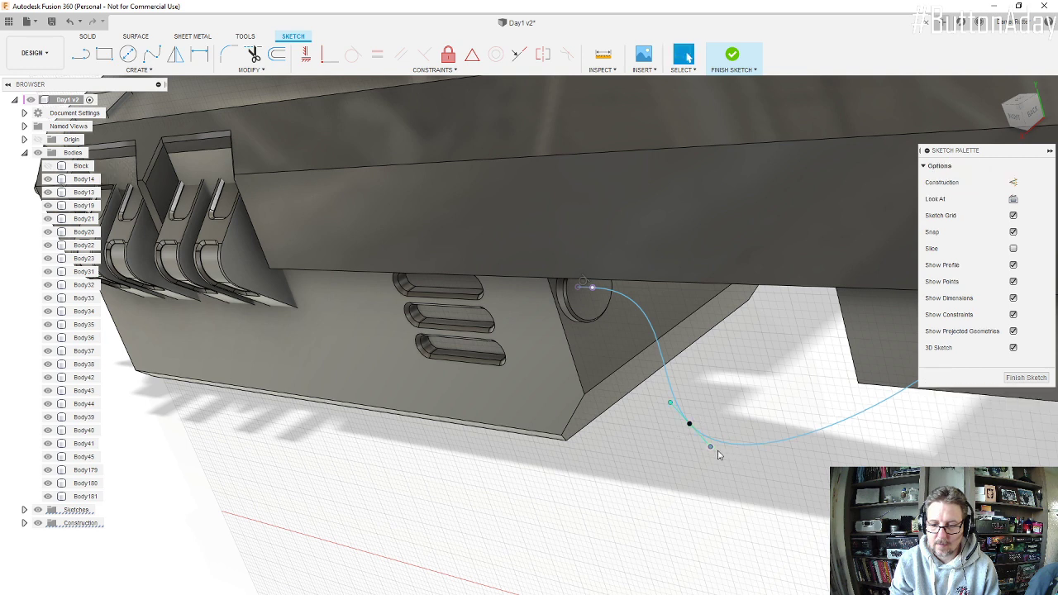
{"action": "left_click", "coordinate": [669, 403]}
{"action": "left_click", "coordinate": [710, 446]}
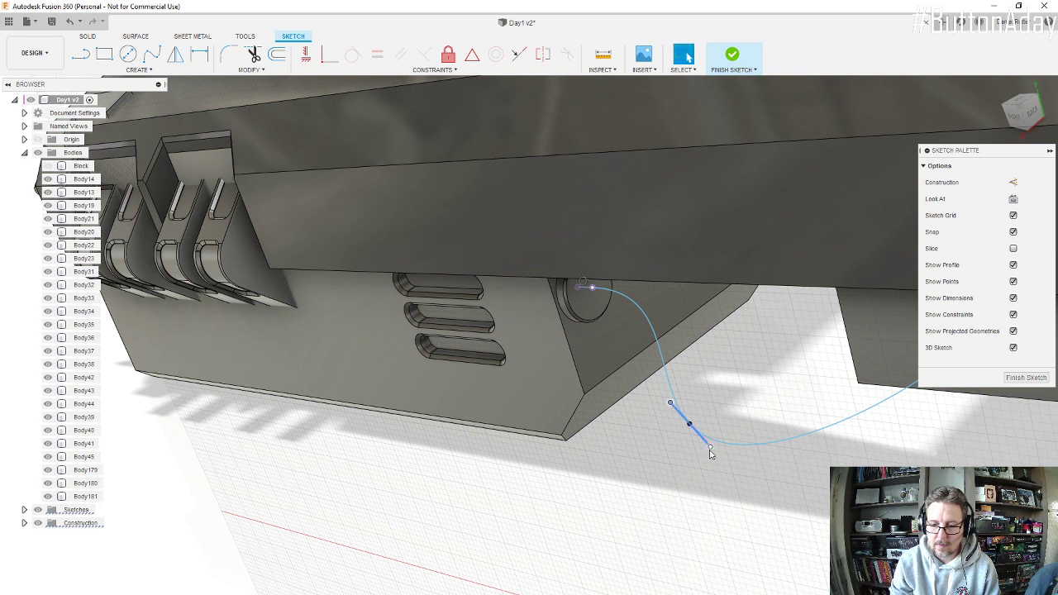
{"action": "left_click", "coordinate": [1010, 378]}
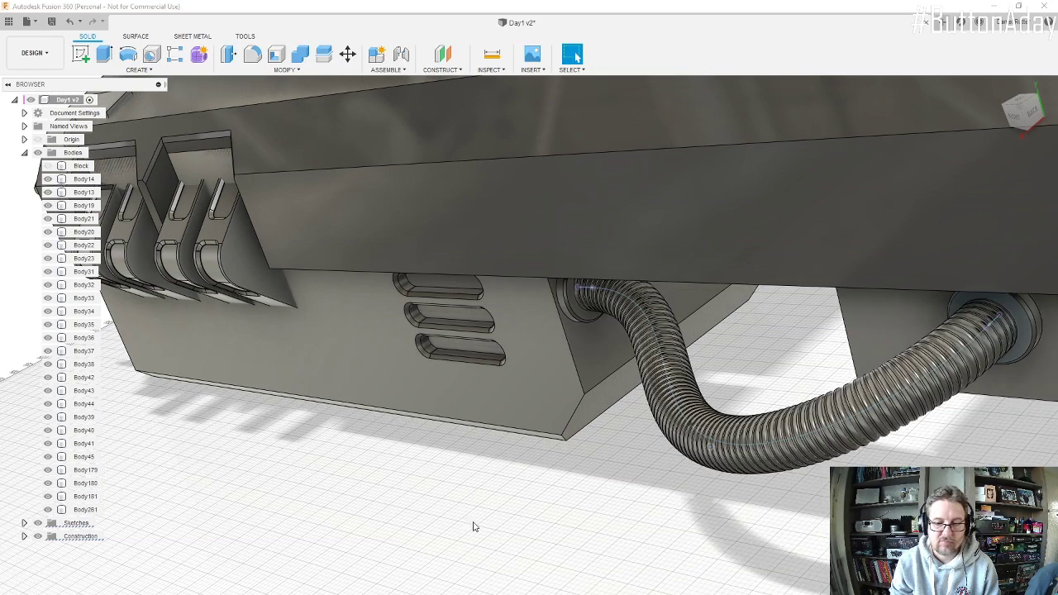
Step: Start a 25 mm equal-distance chamfer on two bottom-face edges of the rear block, along its front end and its hose connector side
{"action": "scroll", "coordinate": [627, 539], "scroll_direction": "down", "scroll_amount": 6}
{"action": "middle_click_drag", "start_coordinate": [647, 409], "coordinate": [735, 322], "text": "shift"}
{"action": "scroll", "coordinate": [756, 334], "scroll_direction": "up", "scroll_amount": 5}
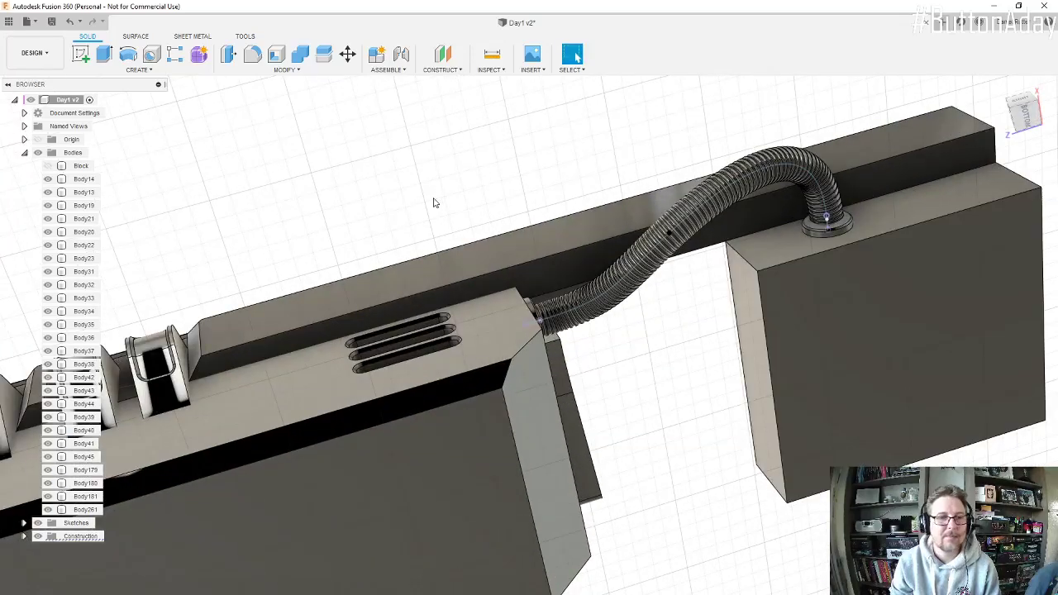
{"action": "left_click", "coordinate": [261, 70]}
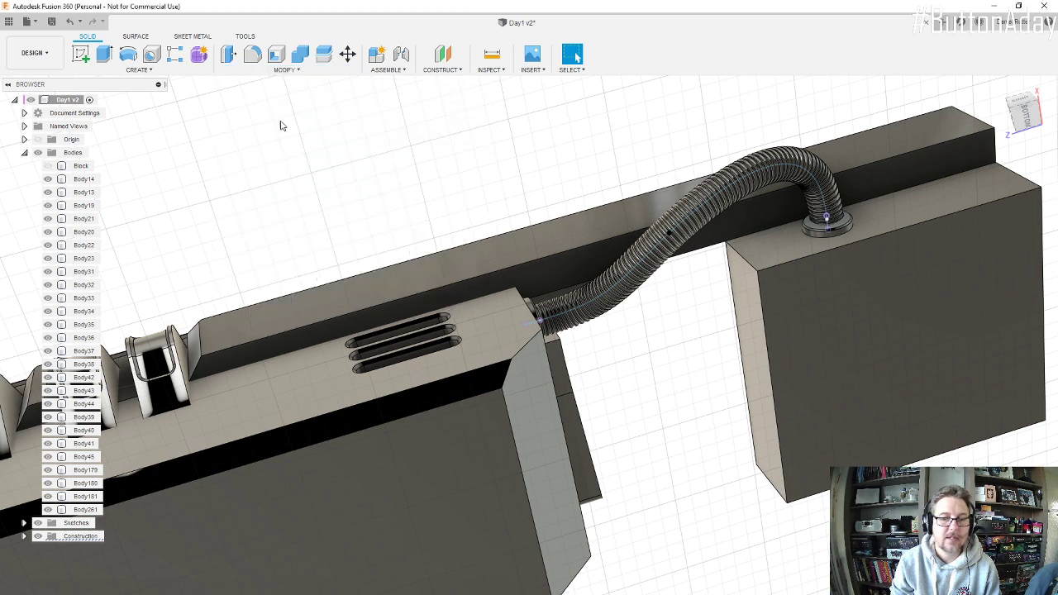
{"action": "left_click", "coordinate": [764, 312]}
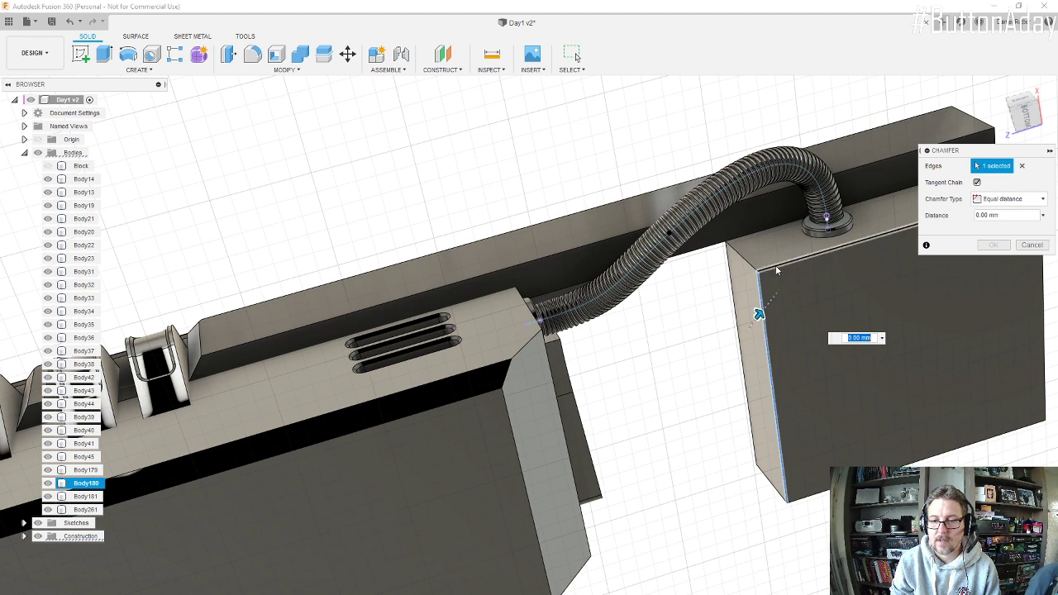
{"action": "left_click", "coordinate": [777, 265]}
{"action": "type", "text": "25"}
{"action": "key", "text": "Return"}
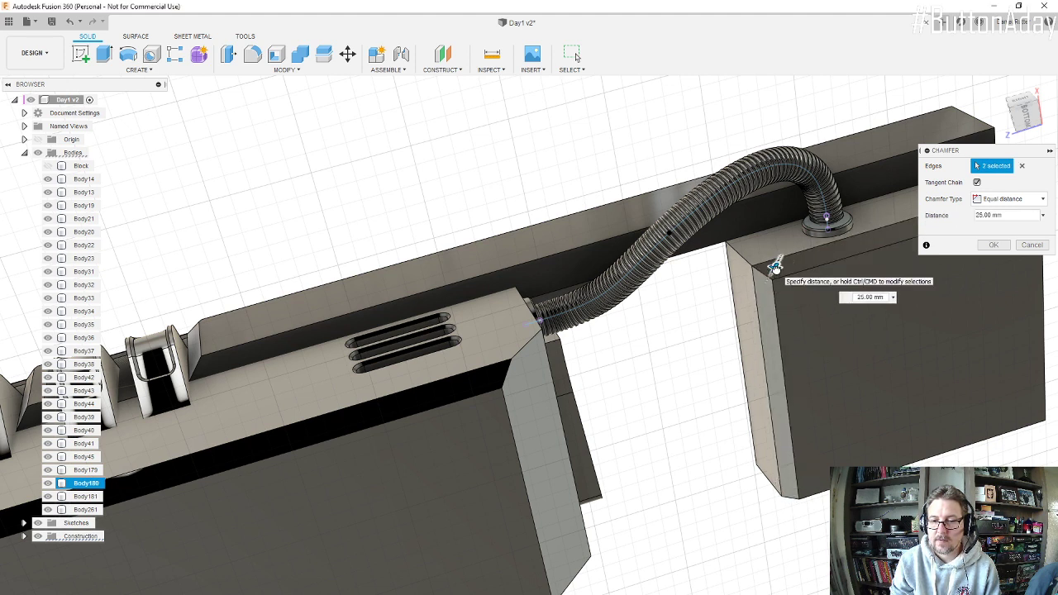
Step: Increase the rear block's chamfer distance to 75 mm and apply it
{"action": "left_click_drag", "start_coordinate": [775, 266], "coordinate": [771, 272]}
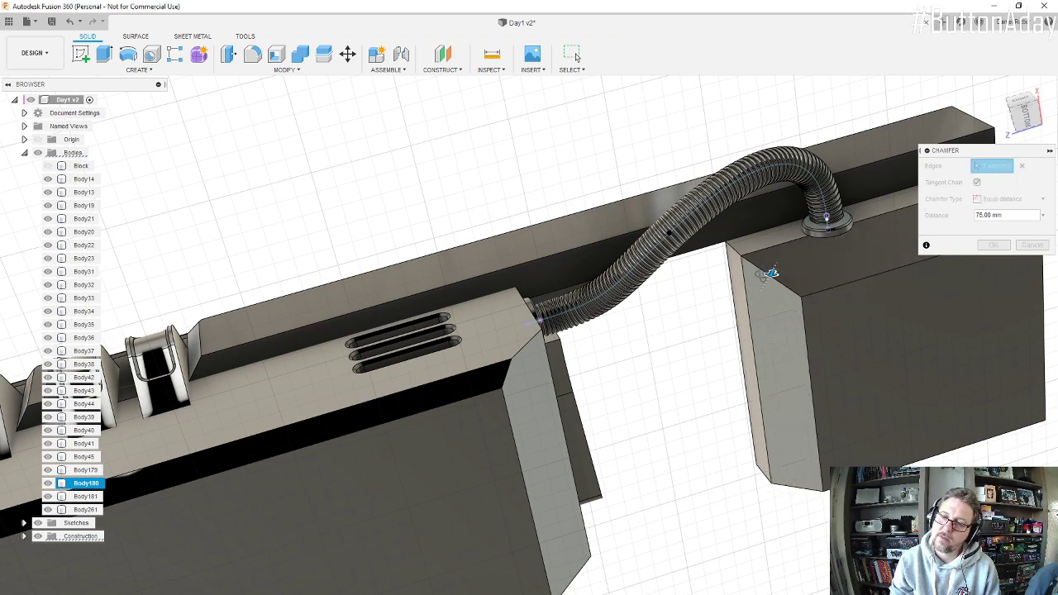
{"action": "middle_click_drag", "start_coordinate": [769, 272], "coordinate": [763, 324], "text": "shift"}
{"action": "scroll", "coordinate": [864, 238], "scroll_direction": "up", "scroll_amount": 5}
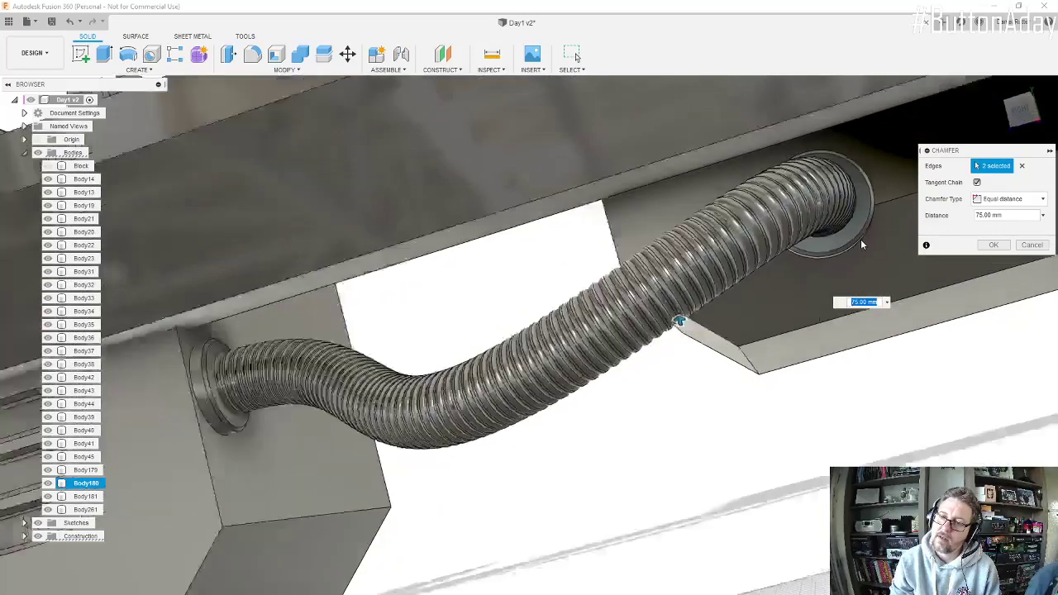
{"action": "left_click", "coordinate": [1005, 249]}
Step: Sketch on the exposed back face of the rear hose connector, project that face into the sketch with projection link on, and finish it
{"action": "scroll", "coordinate": [819, 274], "scroll_direction": "down", "scroll_amount": 3}
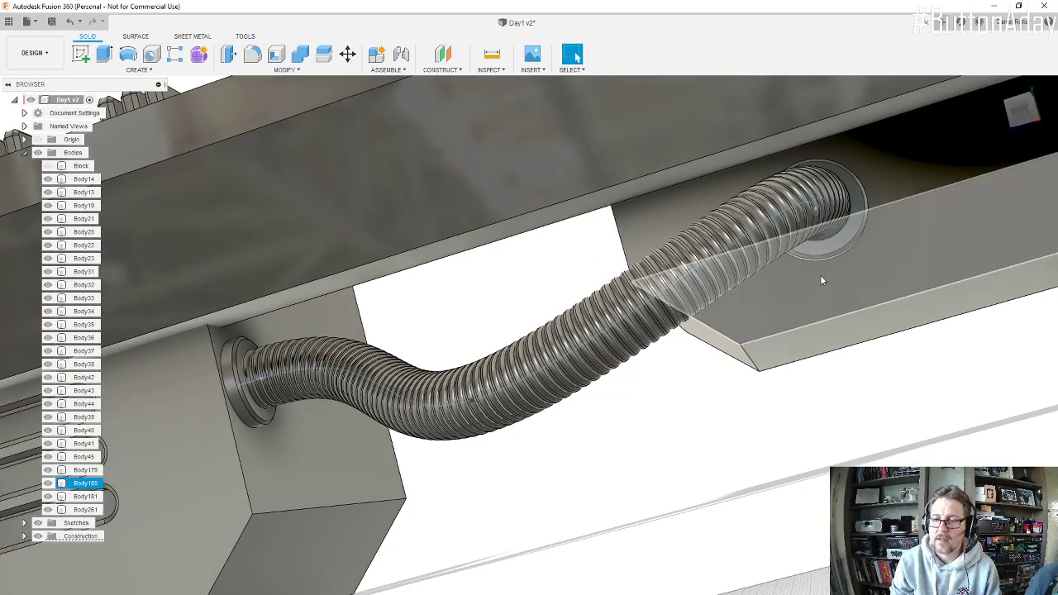
{"action": "middle_click_drag", "start_coordinate": [819, 274], "coordinate": [781, 254], "text": "shift"}
{"action": "scroll", "coordinate": [791, 256], "scroll_direction": "up", "scroll_amount": 4}
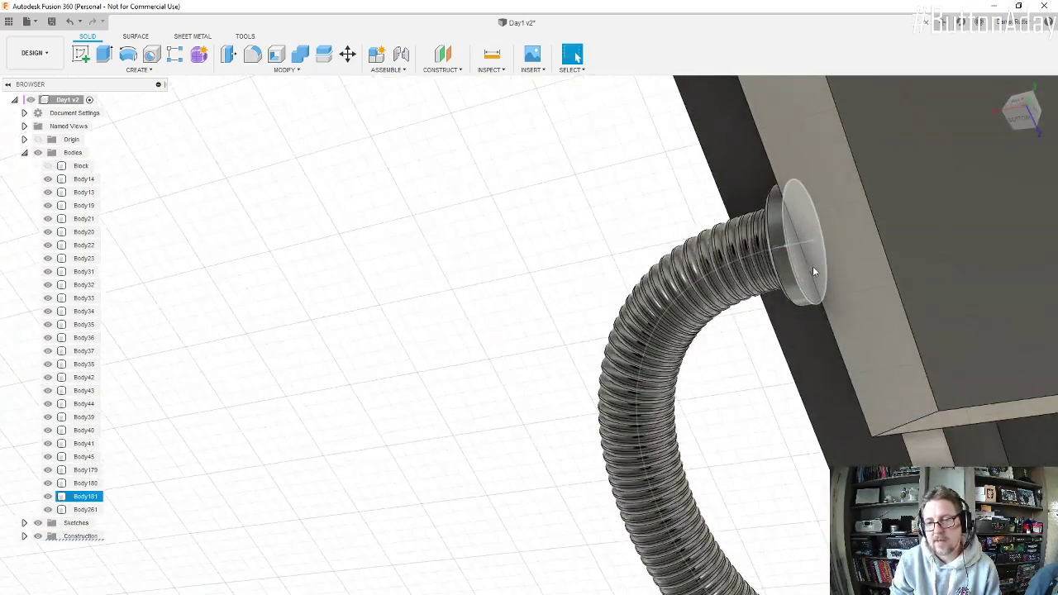
{"action": "scroll", "coordinate": [792, 259], "scroll_direction": "up", "scroll_amount": 2}
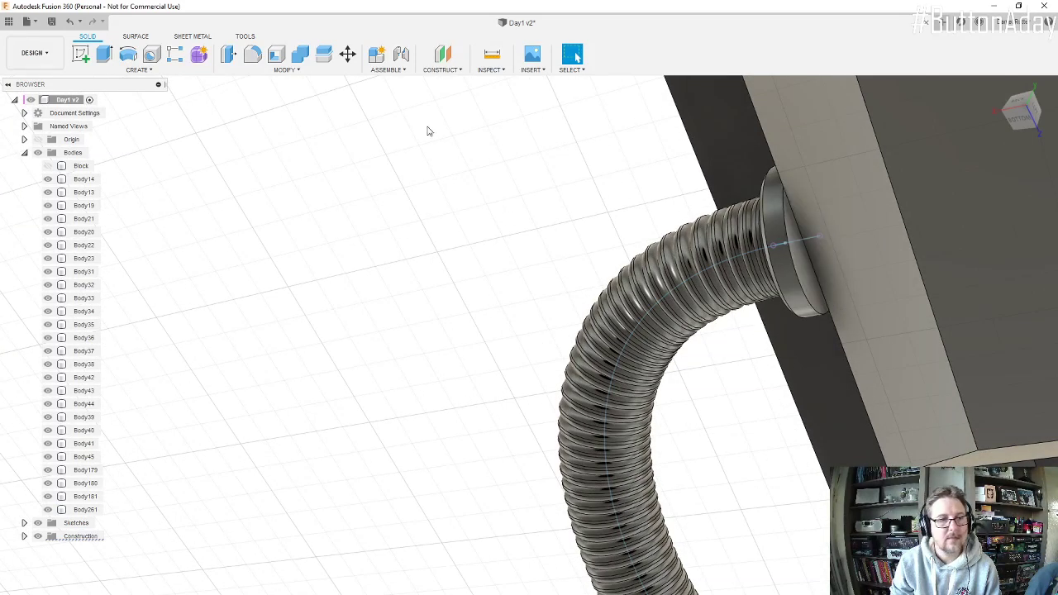
{"action": "left_click", "coordinate": [80, 53]}
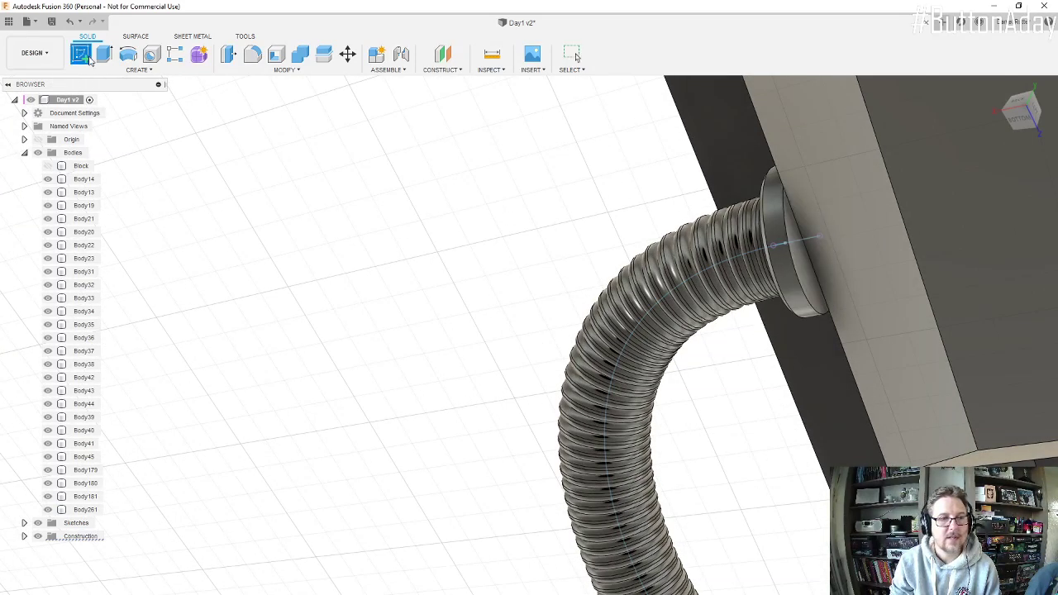
{"action": "left_click", "coordinate": [808, 292]}
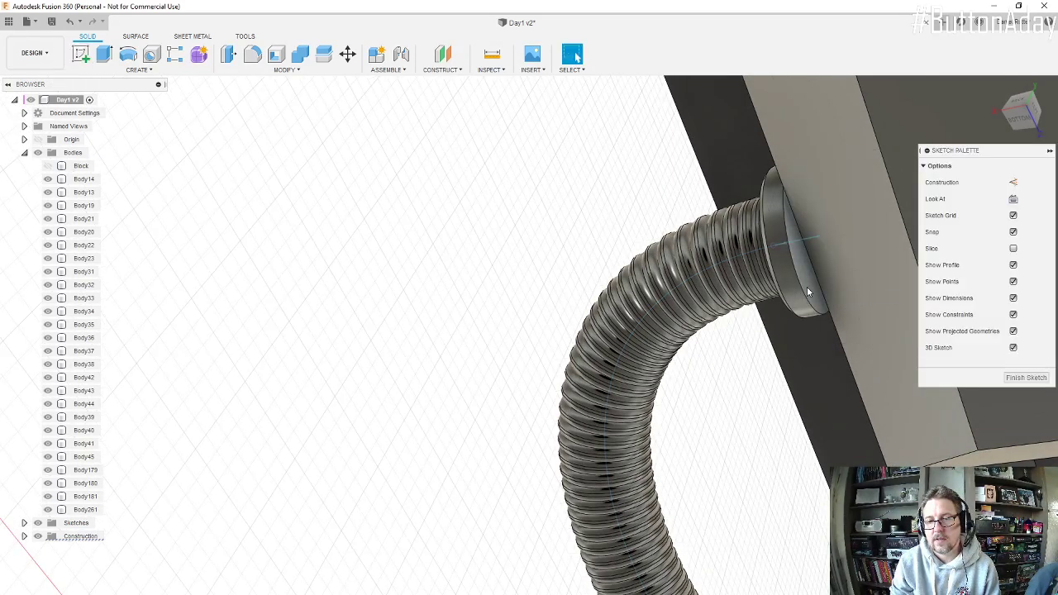
{"action": "left_click", "coordinate": [113, 72]}
{"action": "mouse_move", "coordinate": [137, 276]}
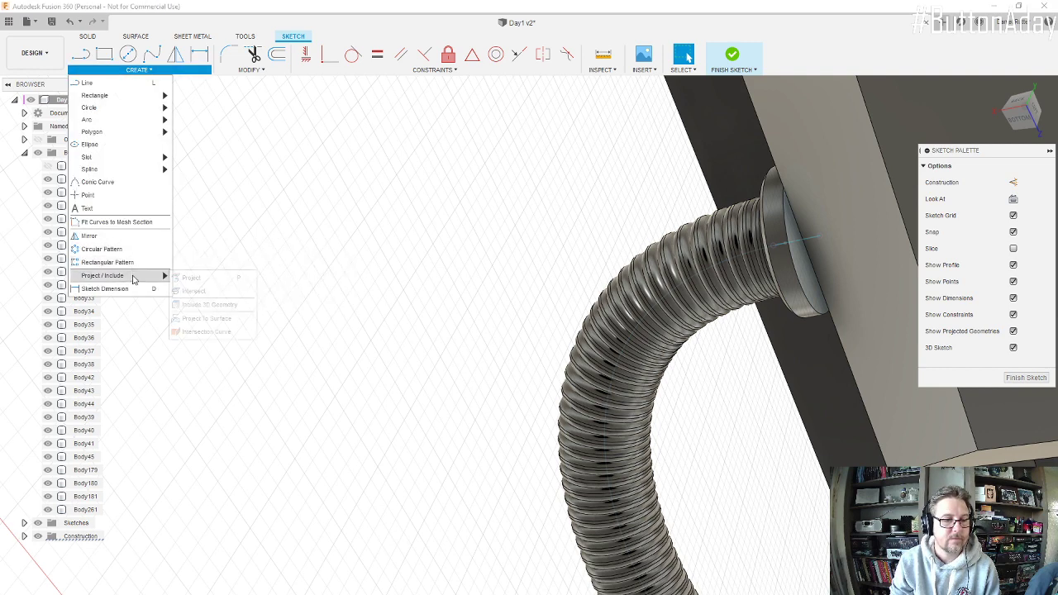
{"action": "left_click", "coordinate": [195, 276]}
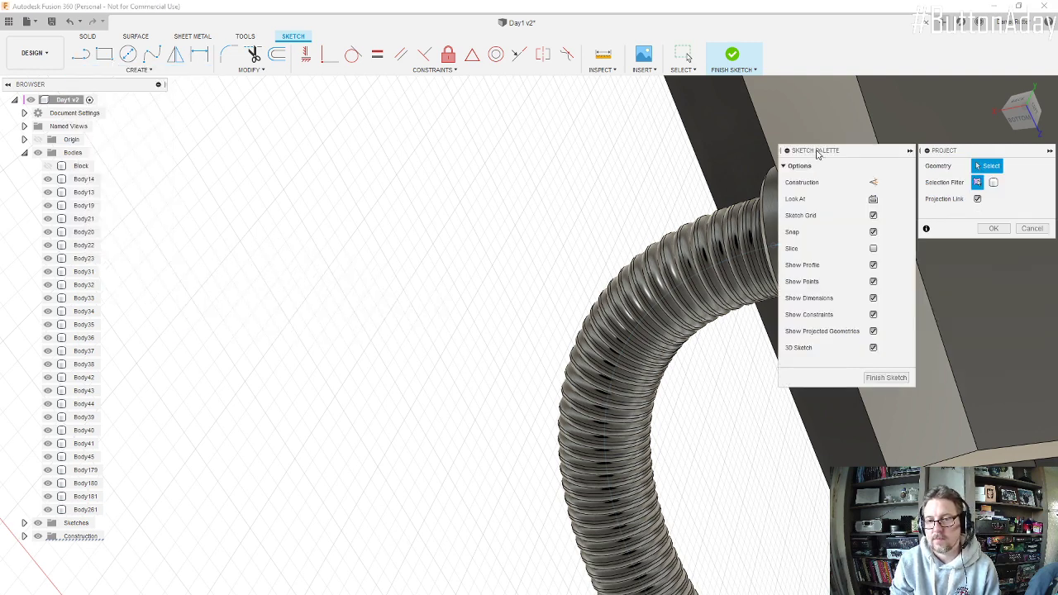
{"action": "left_click_drag", "start_coordinate": [817, 154], "coordinate": [377, 159]}
{"action": "left_click", "coordinate": [809, 283]}
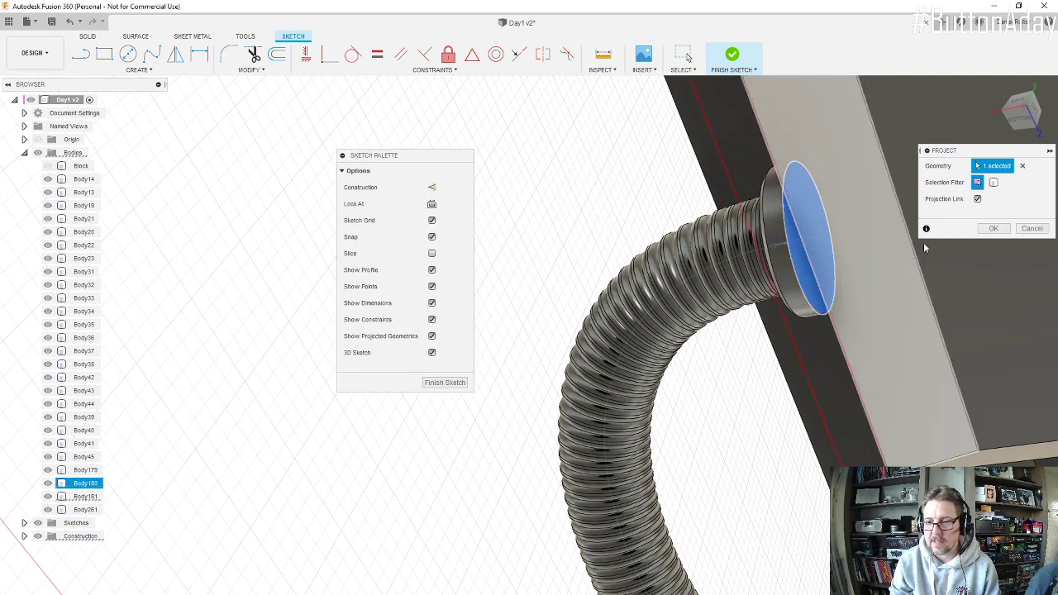
{"action": "left_click", "coordinate": [995, 229]}
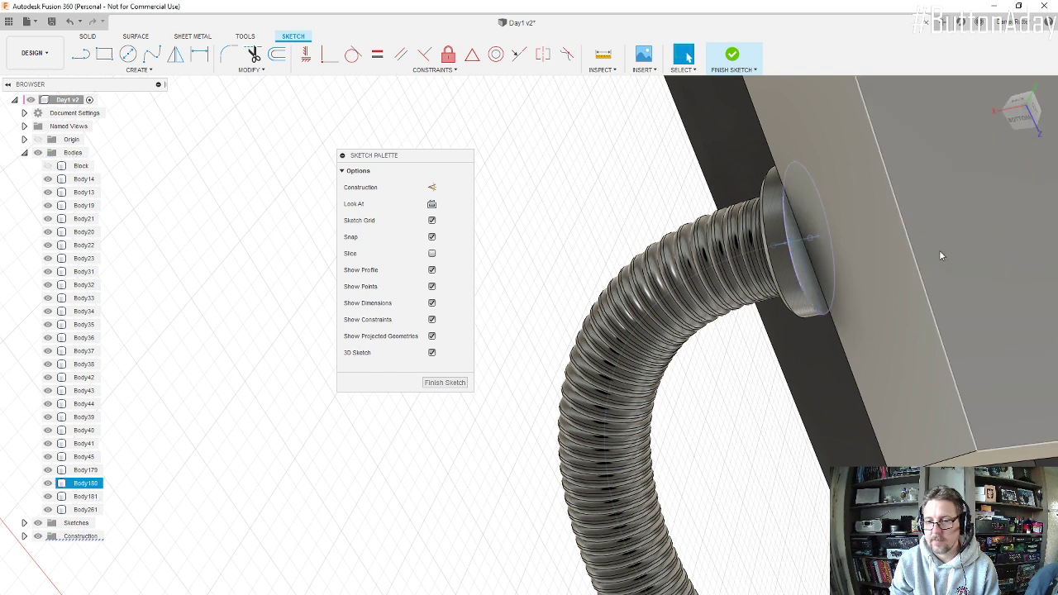
{"action": "left_click", "coordinate": [735, 59]}
Step: Extrude the connector's circular back profile 45 mm into the chamfered block, using the Join operation
{"action": "left_click", "coordinate": [104, 55]}
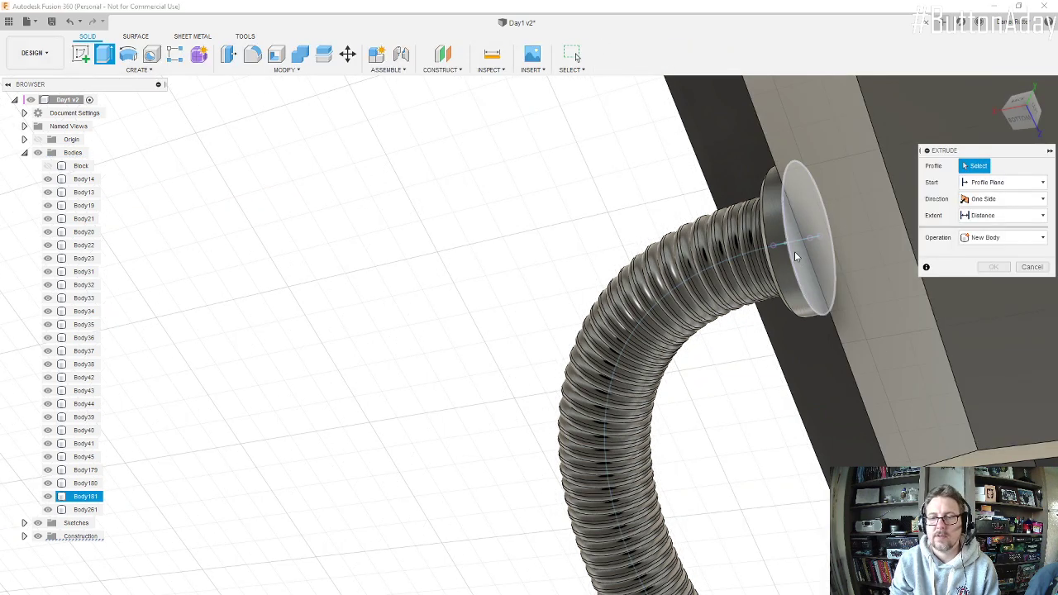
{"action": "left_click", "coordinate": [812, 286]}
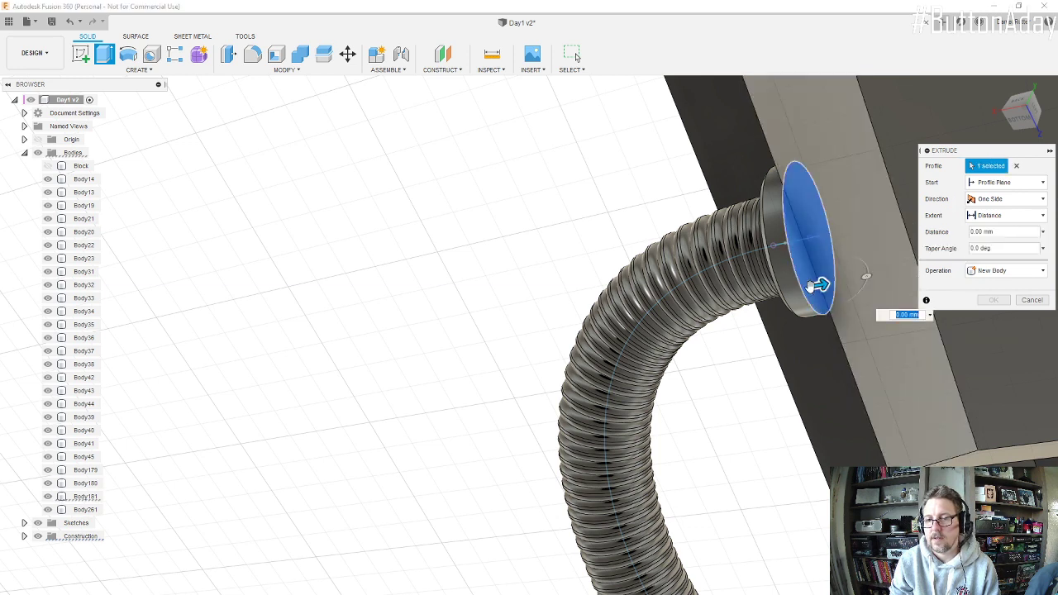
{"action": "left_click_drag", "start_coordinate": [824, 285], "coordinate": [902, 271]}
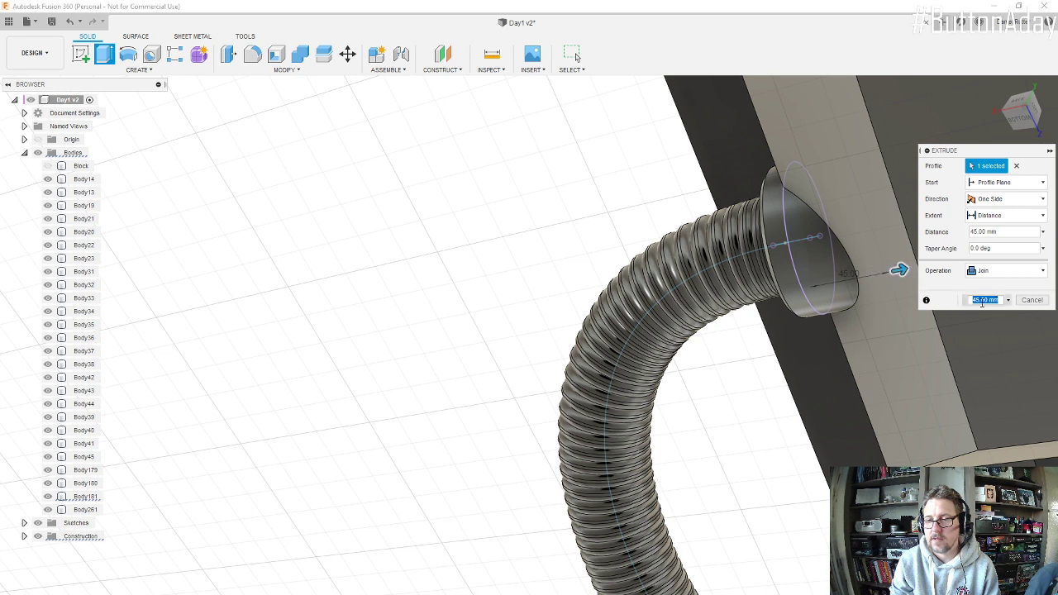
{"action": "left_click", "coordinate": [1032, 300]}
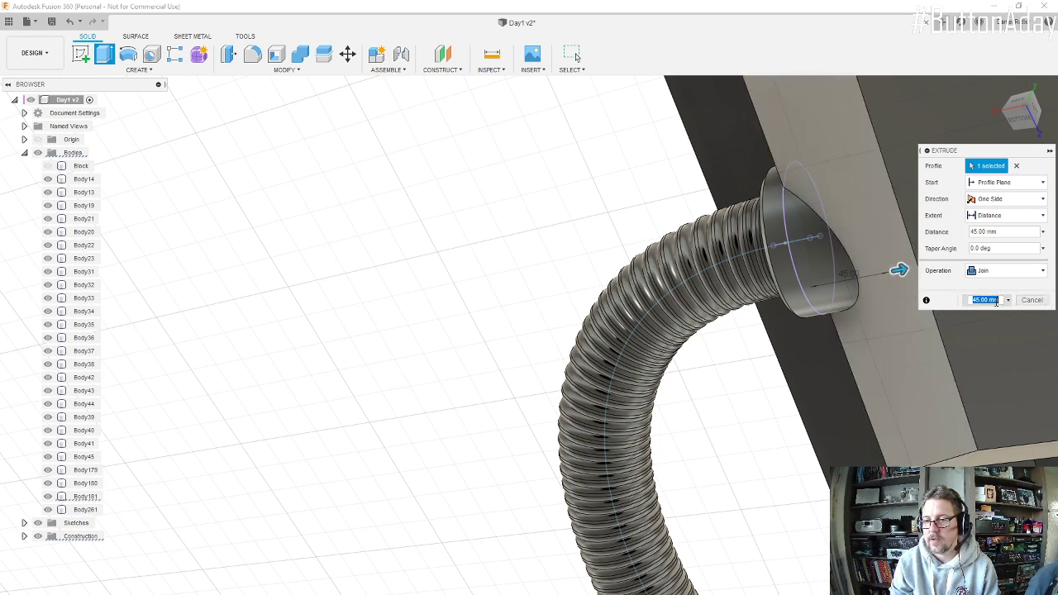
{"action": "middle_click_drag", "start_coordinate": [955, 279], "coordinate": [913, 284], "text": "shift"}
{"action": "scroll", "coordinate": [913, 284], "scroll_direction": "down", "scroll_amount": 6}
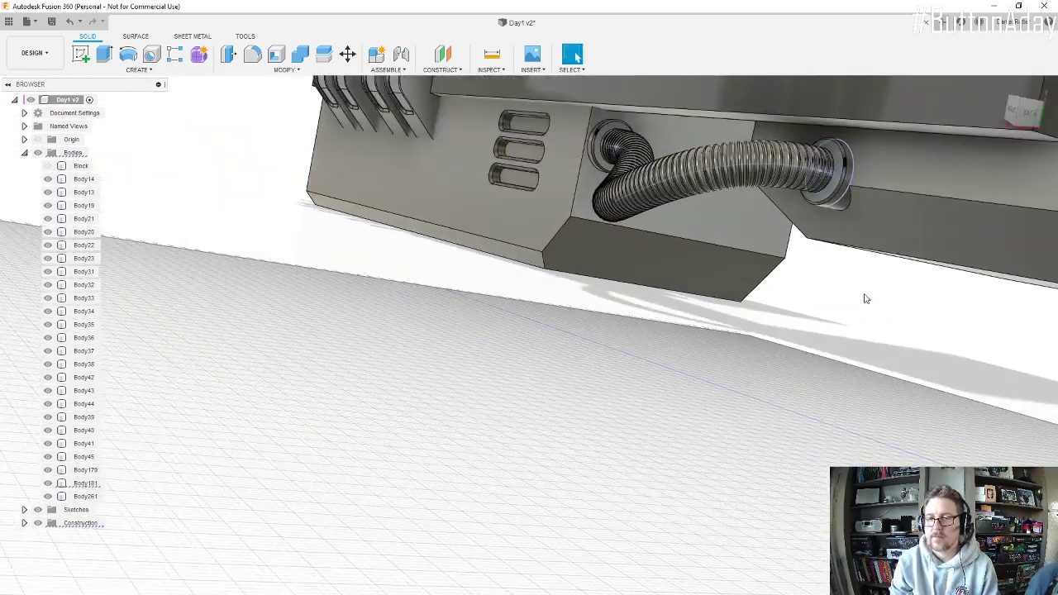
Step: Switch to the Snip & Sketch reference image and outline the long raised side panel of the engine with a thicker green pen
{"action": "middle_click_drag", "start_coordinate": [876, 249], "coordinate": [719, 189], "text": "shift"}
{"action": "mouse_move", "coordinate": [905, 275]}
{"action": "middle_mouse_down", "text": "shift"}
{"action": "mouse_move", "coordinate": [912, 262]}
{"action": "mouse_move", "coordinate": [885, 266]}
{"action": "middle_mouse_up", "text": "shift"}
{"action": "scroll", "coordinate": [886, 266], "scroll_direction": "down", "scroll_amount": 2}
{"action": "scroll", "coordinate": [713, 170], "scroll_direction": "up", "scroll_amount": 5}
{"action": "scroll", "coordinate": [712, 171], "scroll_direction": "up", "scroll_amount": 1}
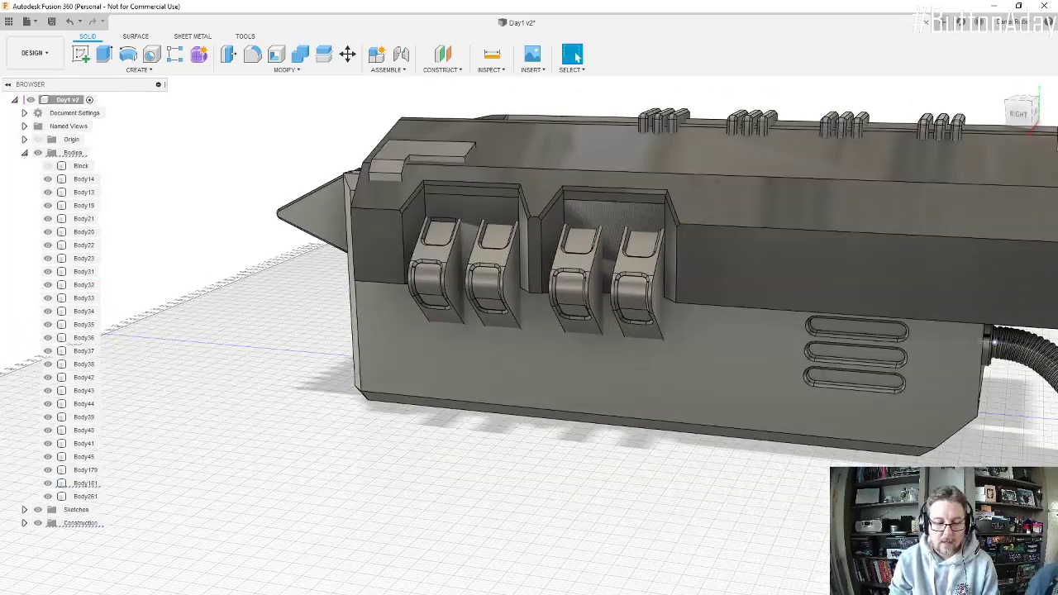
{"action": "left_click", "coordinate": [501, 592]}
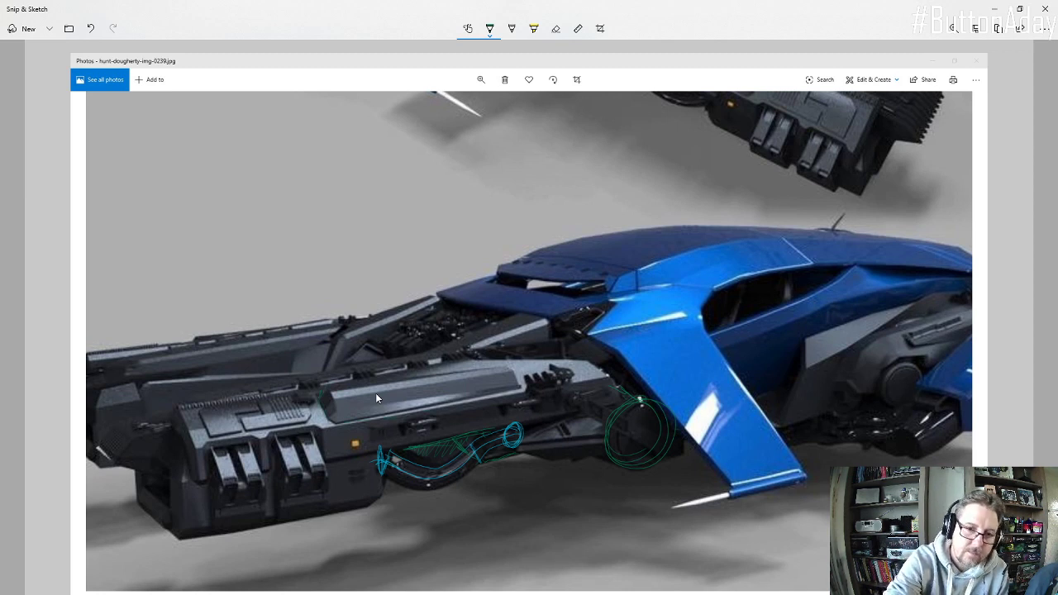
{"action": "left_click", "coordinate": [489, 28]}
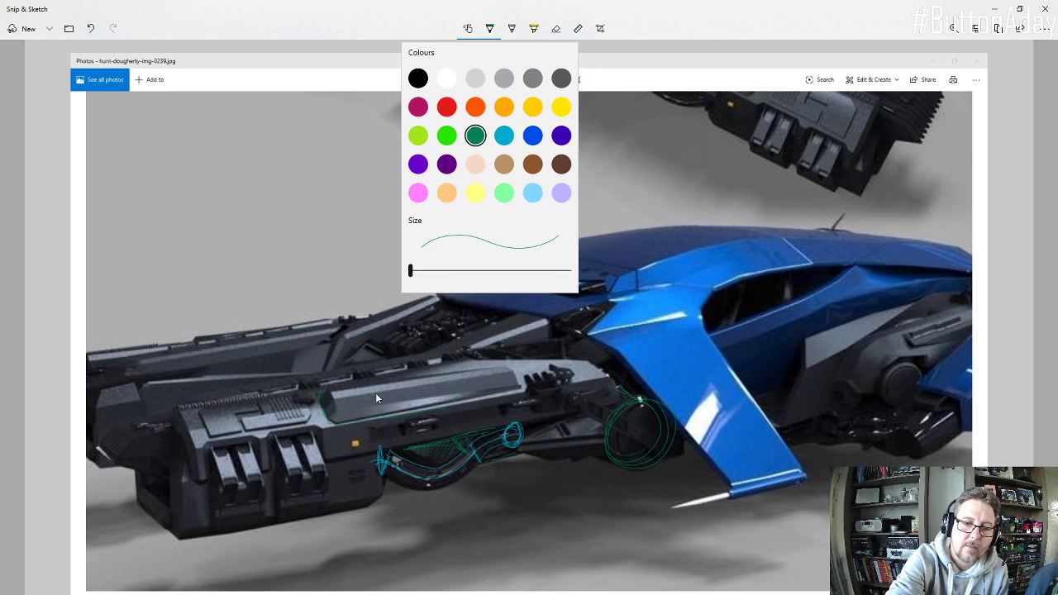
{"action": "left_click_drag", "start_coordinate": [410, 271], "coordinate": [452, 270]}
{"action": "mouse_move", "coordinate": [319, 392]}
{"action": "left_mouse_down"}
{"action": "mouse_move", "coordinate": [344, 427]}
{"action": "mouse_move", "coordinate": [515, 371]}
{"action": "mouse_move", "coordinate": [463, 367]}
{"action": "mouse_move", "coordinate": [319, 389]}
{"action": "left_mouse_up"}
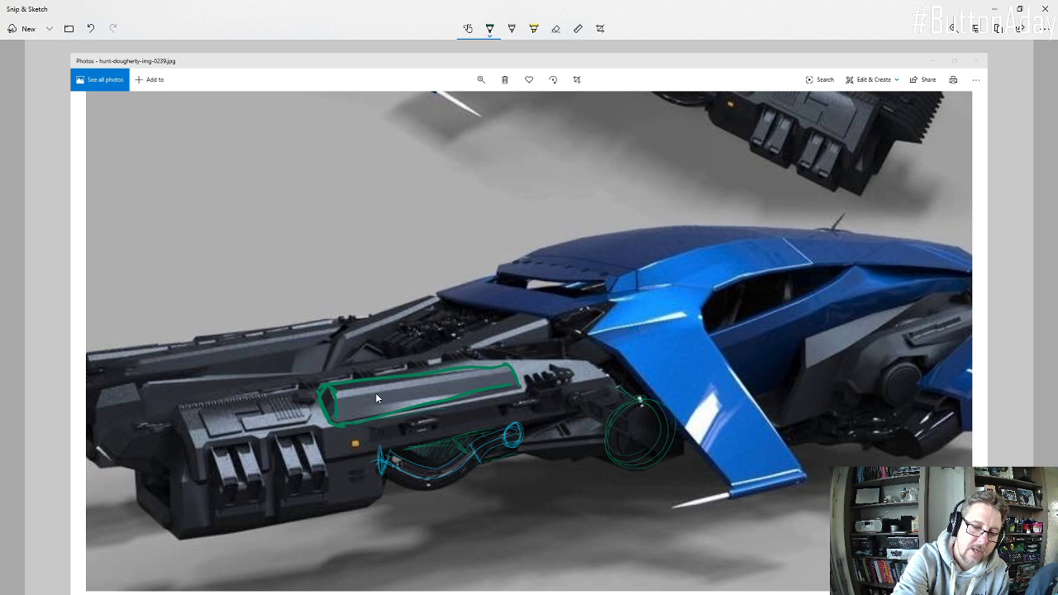
{"action": "mouse_move", "coordinate": [415, 381]}
{"action": "left_mouse_down"}
{"action": "mouse_move", "coordinate": [507, 368]}
{"action": "mouse_move", "coordinate": [509, 355]}
{"action": "left_mouse_up"}
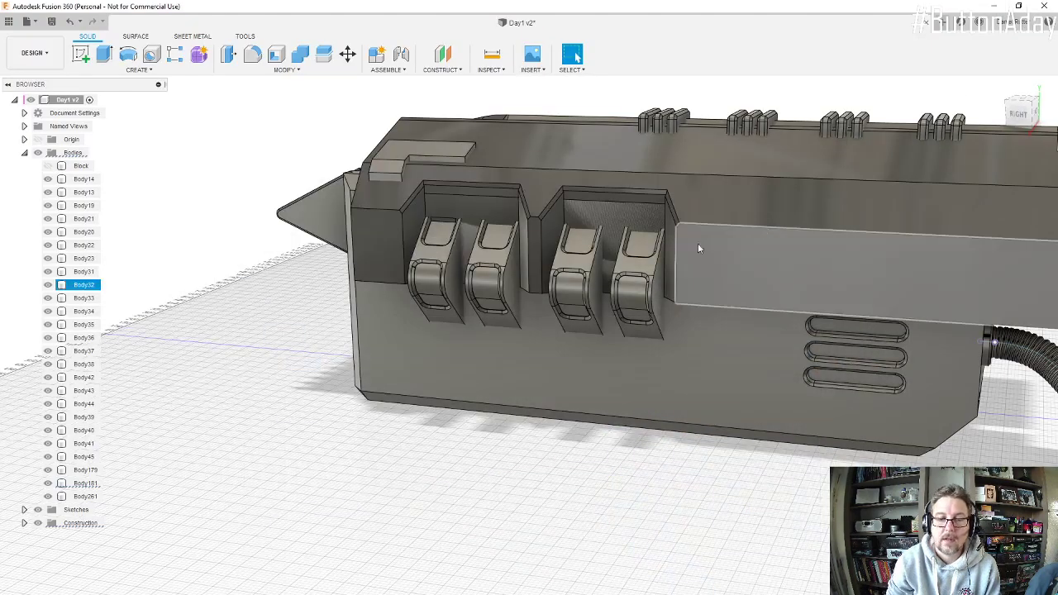
Step: Start a sketch on the engine's front face, turn off the 3D Sketch option, and close the empty sketch
{"action": "scroll", "coordinate": [698, 243], "scroll_direction": "down", "scroll_amount": 3}
{"action": "scroll", "coordinate": [679, 238], "scroll_direction": "down", "scroll_amount": 3}
{"action": "middle_click_drag", "start_coordinate": [690, 209], "coordinate": [742, 204], "text": "shift"}
{"action": "scroll", "coordinate": [742, 204], "scroll_direction": "up", "scroll_amount": 3}
{"action": "key", "text": "Escape"}
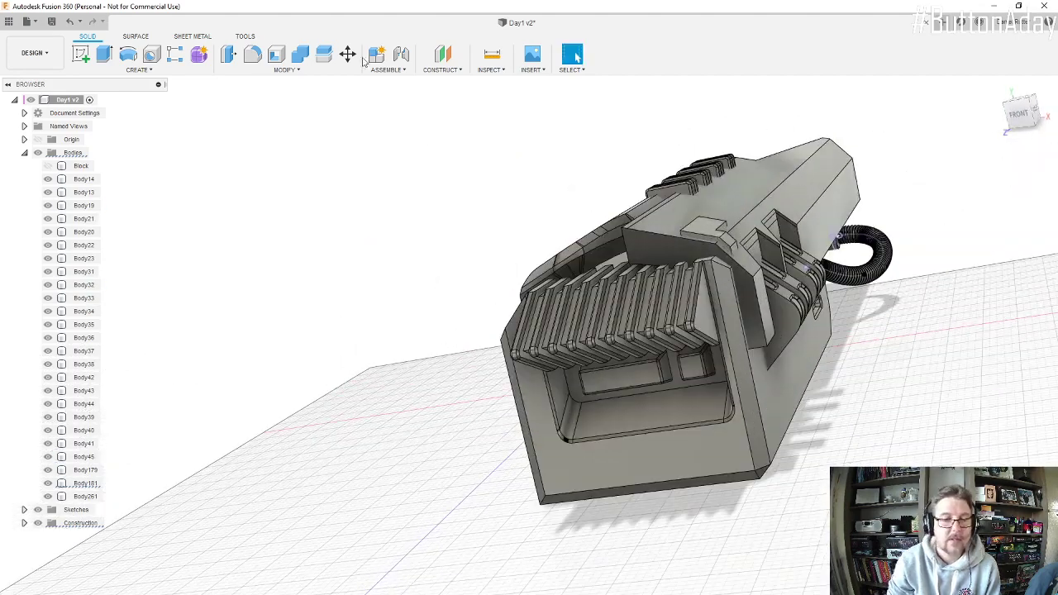
{"action": "left_click", "coordinate": [89, 54]}
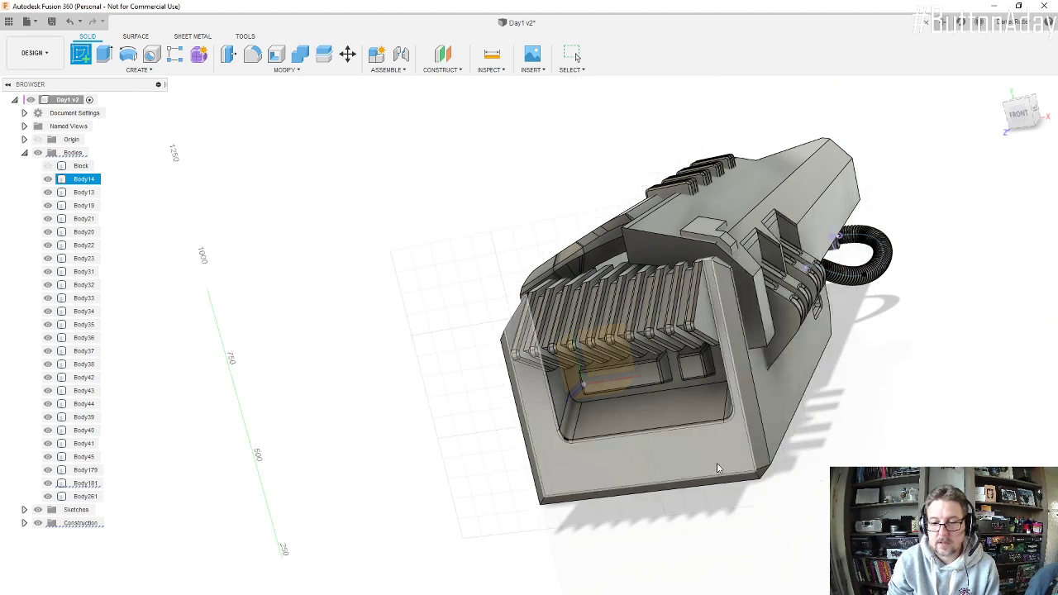
{"action": "left_click", "coordinate": [717, 467]}
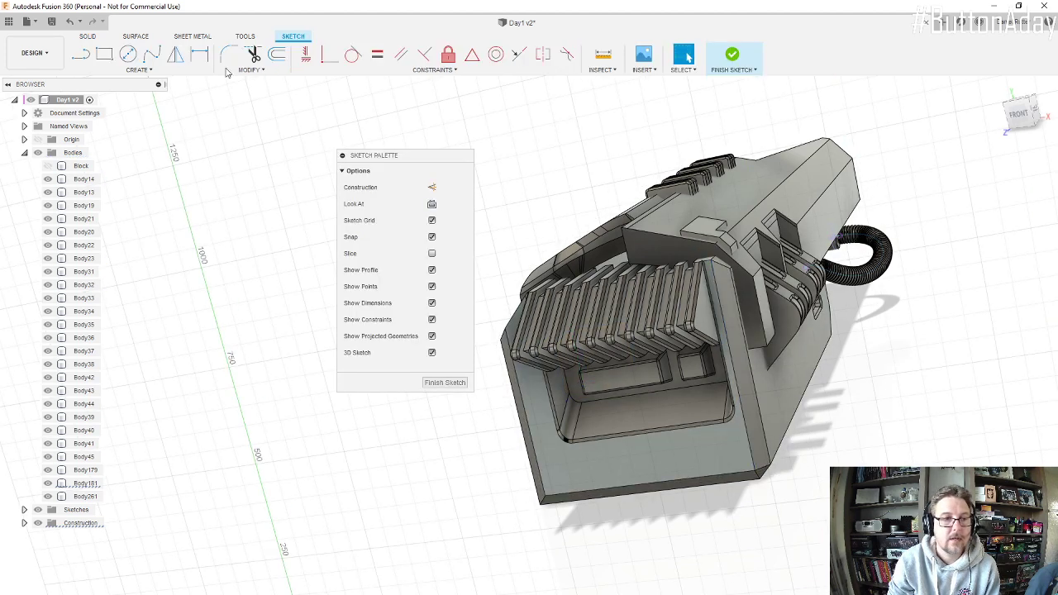
{"action": "left_click", "coordinate": [83, 55]}
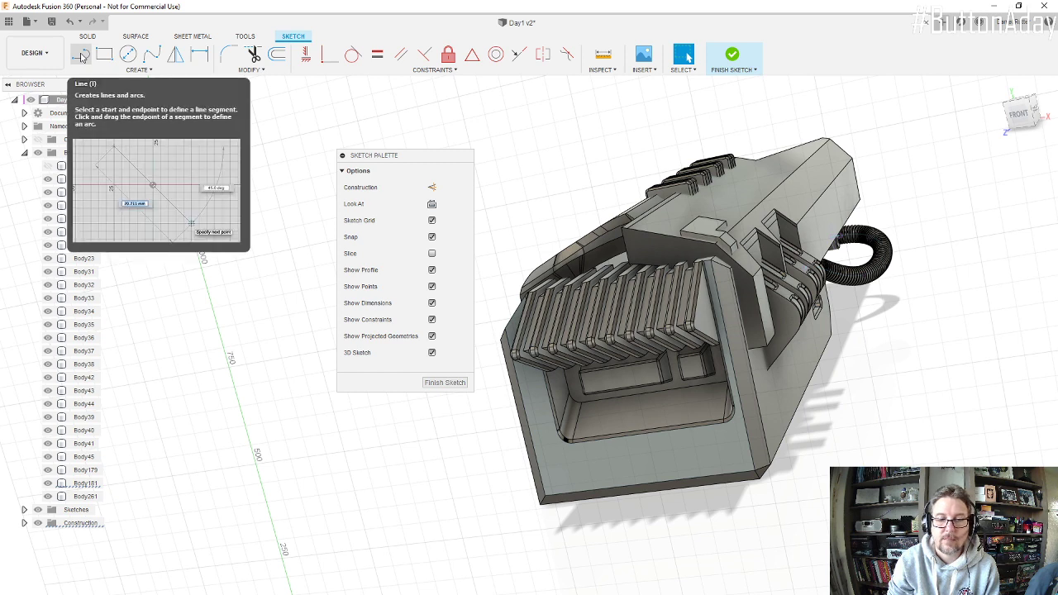
{"action": "left_click", "coordinate": [82, 55]}
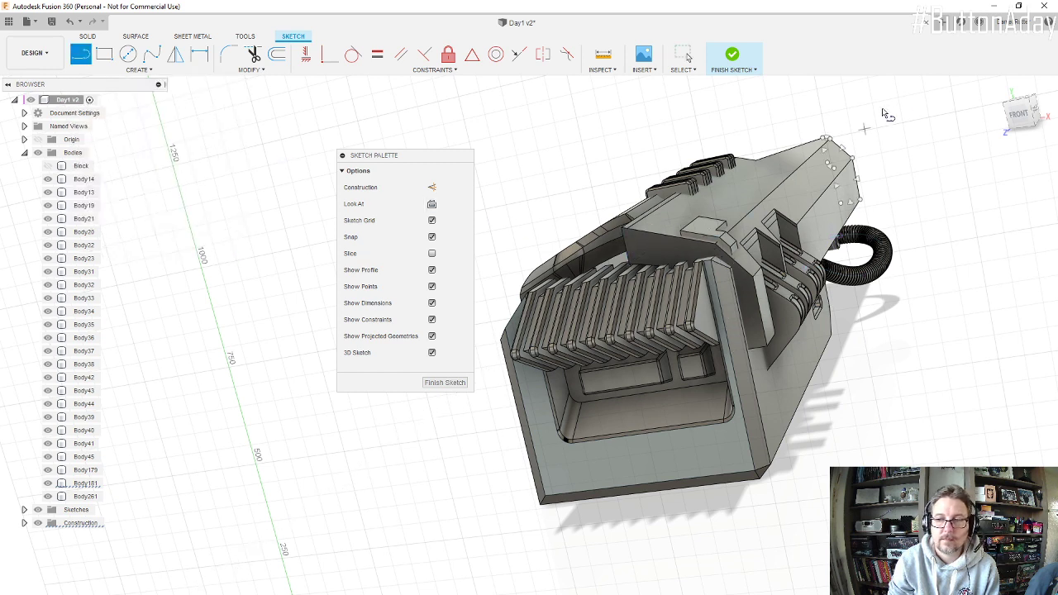
{"action": "left_click", "coordinate": [1023, 120]}
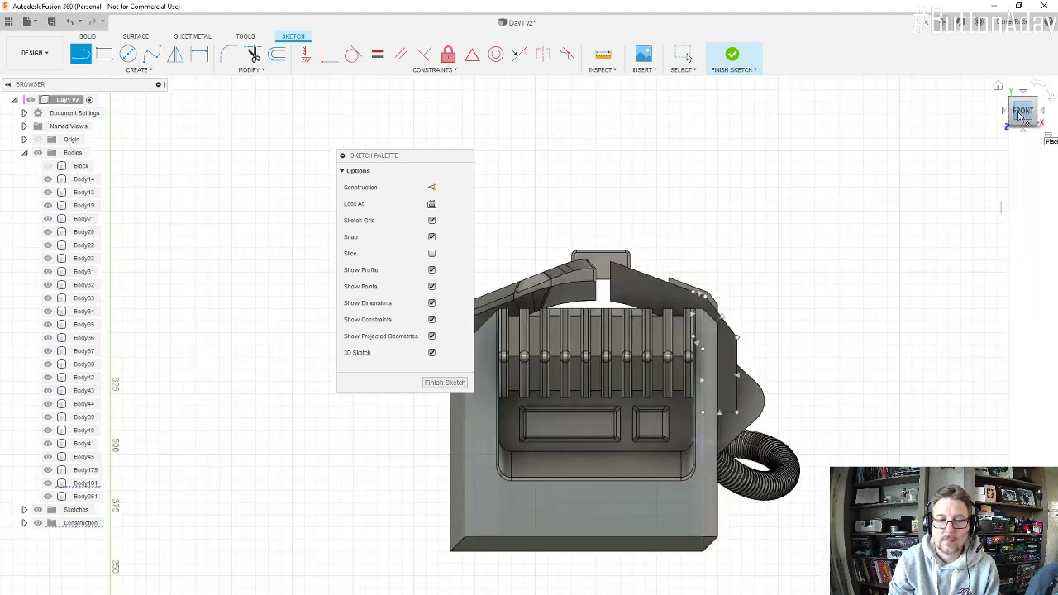
{"action": "left_click", "coordinate": [432, 353]}
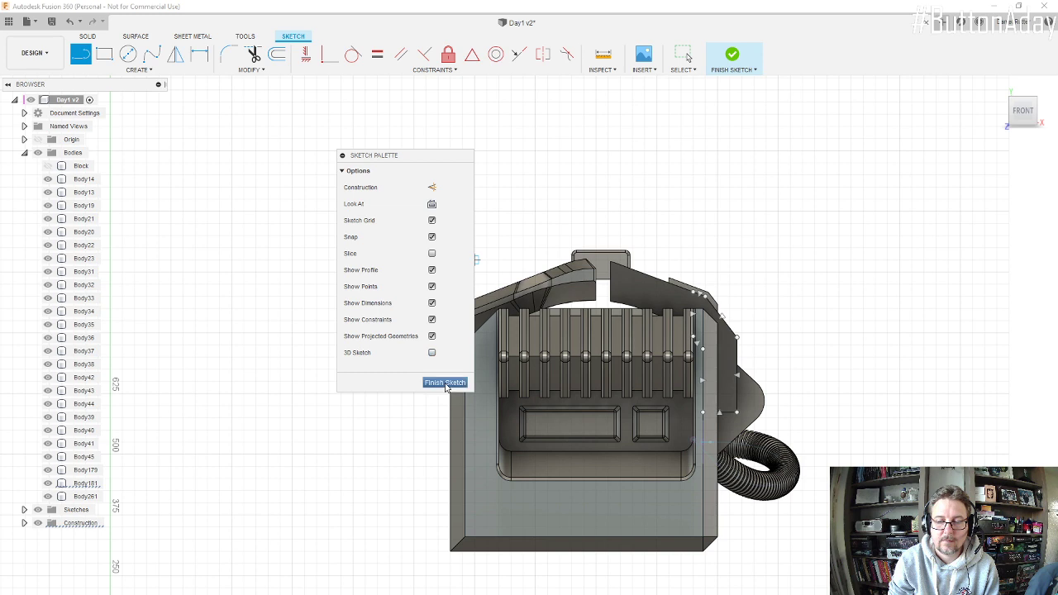
{"action": "left_click", "coordinate": [445, 383]}
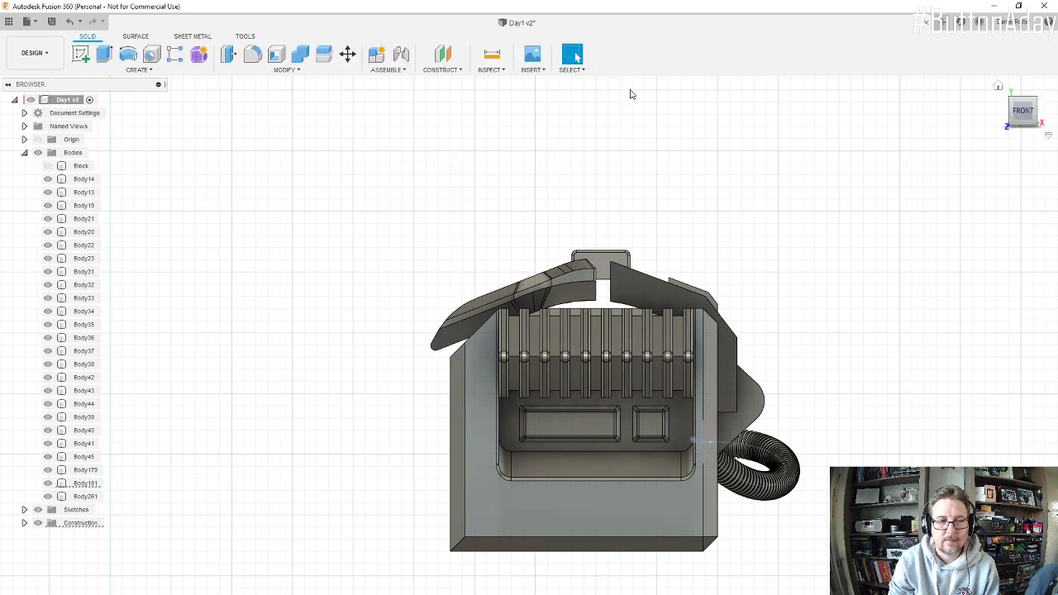
Step: Sketch a closed four-sided profile on the front face over the right upper shell, with a top line about 85 mm and base about 149 mm
{"action": "left_click", "coordinate": [80, 59]}
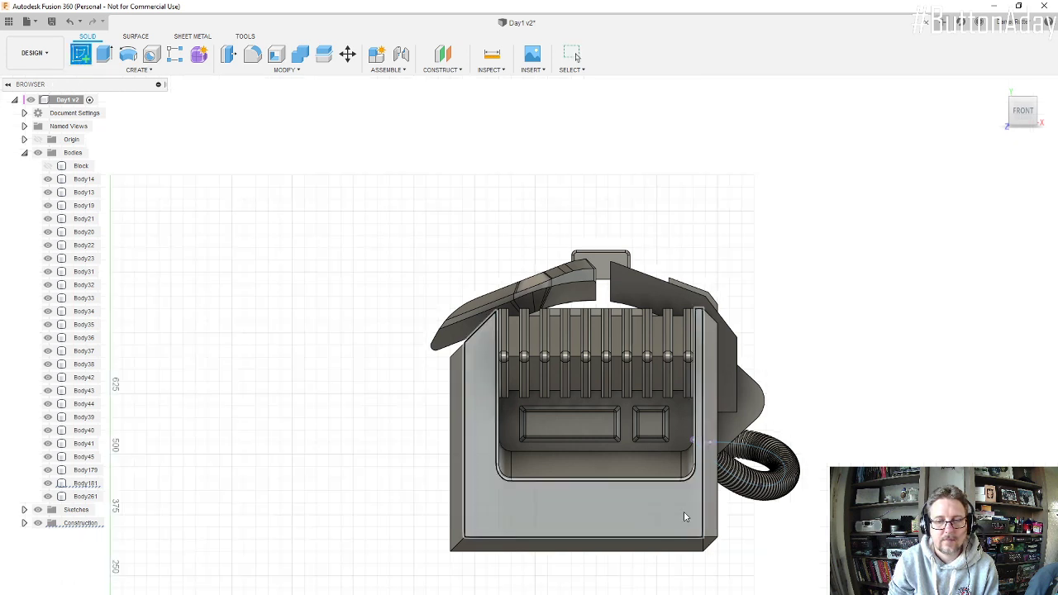
{"action": "left_click", "coordinate": [665, 497]}
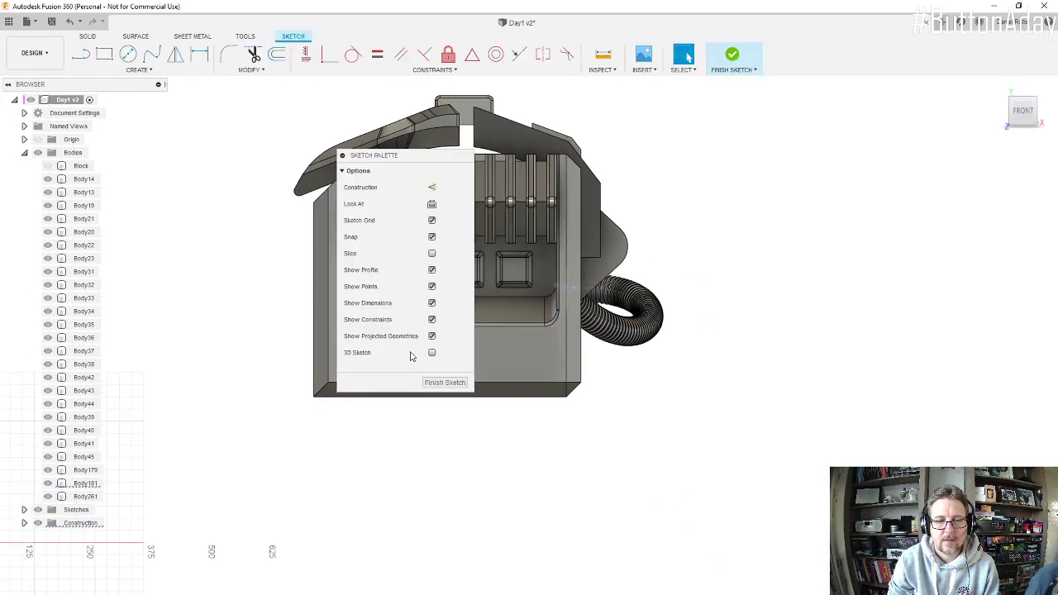
{"action": "scroll", "coordinate": [581, 171], "scroll_direction": "down", "scroll_amount": 1}
{"action": "scroll", "coordinate": [737, 250], "scroll_direction": "up", "scroll_amount": 3}
{"action": "scroll", "coordinate": [806, 350], "scroll_direction": "down", "scroll_amount": 3}
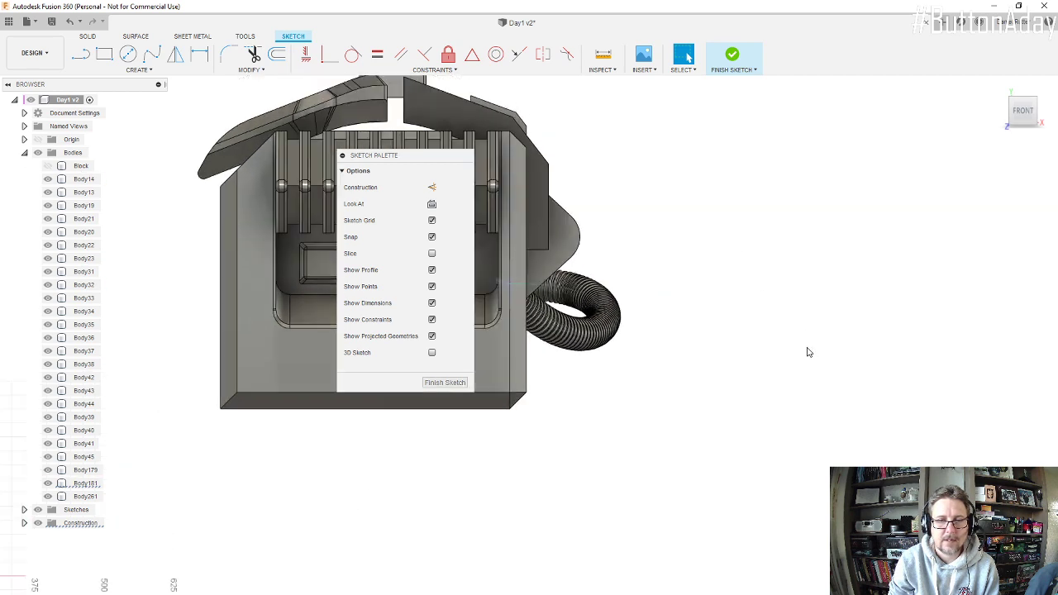
{"action": "scroll", "coordinate": [537, 160], "scroll_direction": "up", "scroll_amount": 5}
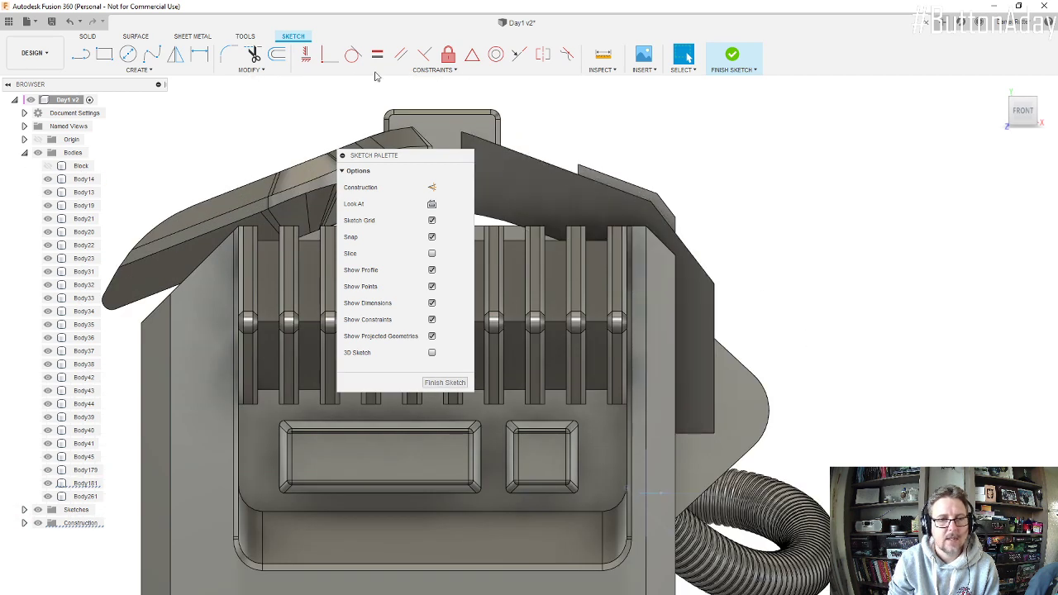
{"action": "left_click", "coordinate": [81, 54]}
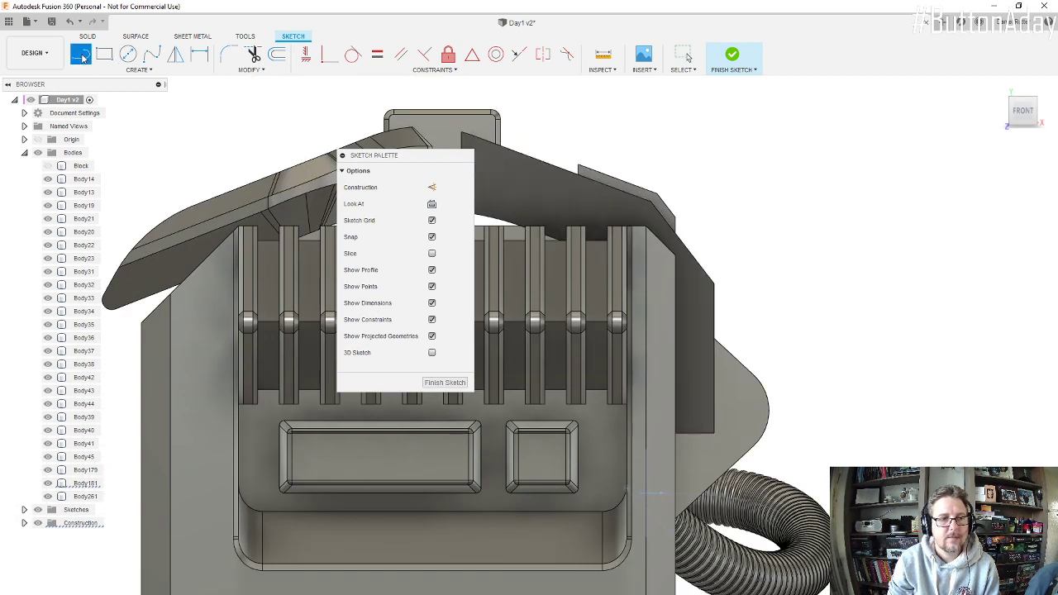
{"action": "left_click", "coordinate": [513, 157]}
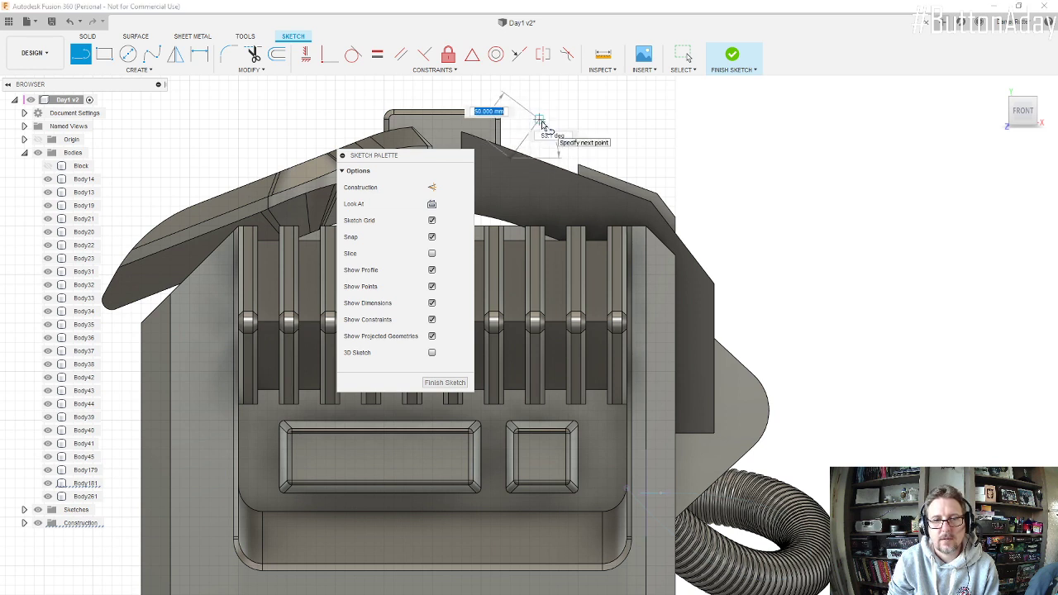
{"action": "left_click", "coordinate": [548, 121]}
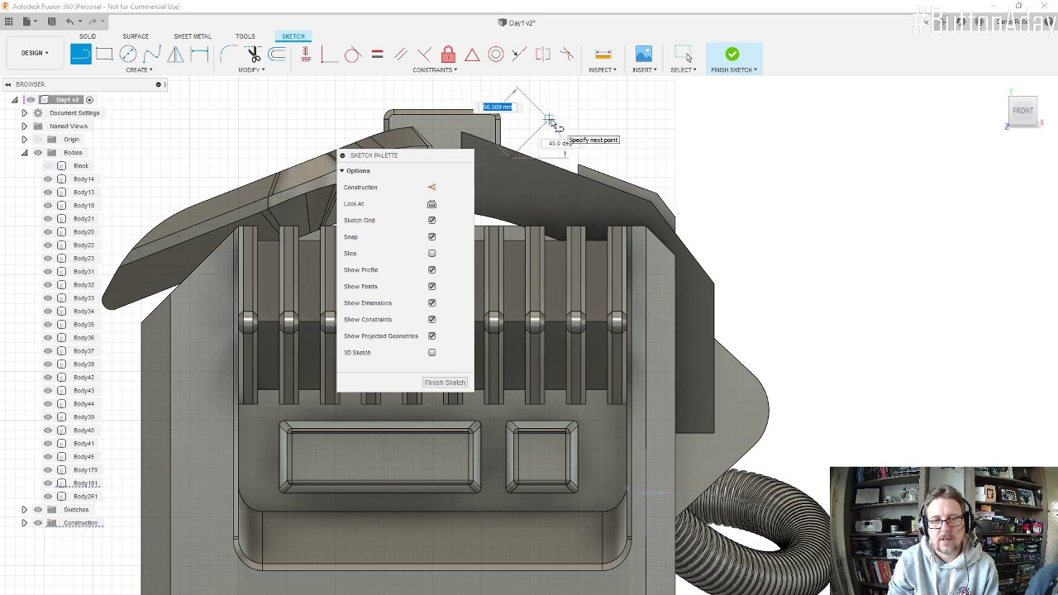
{"action": "left_click", "coordinate": [626, 149]}
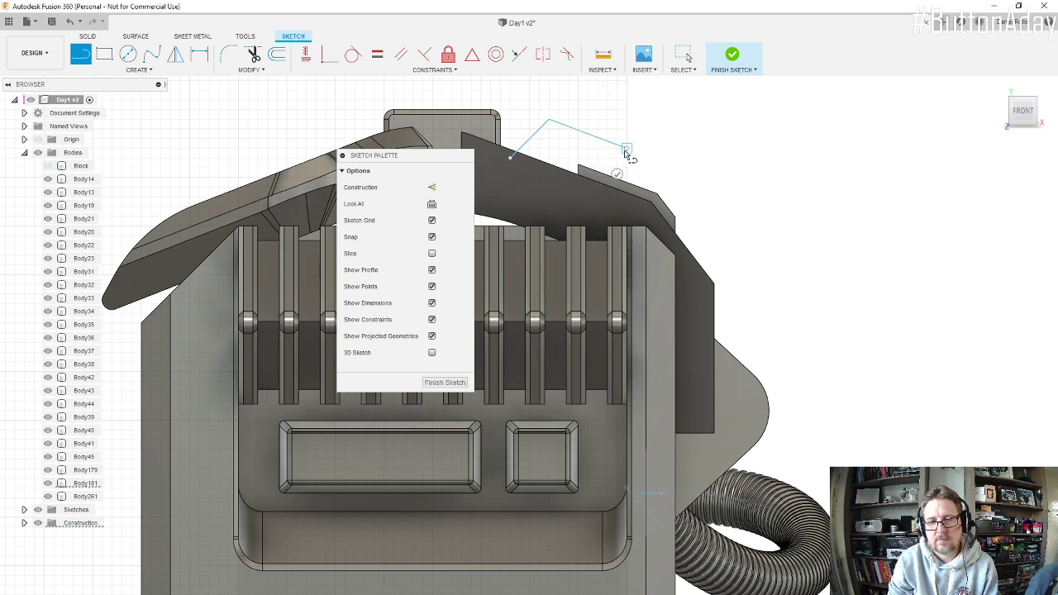
{"action": "left_click", "coordinate": [648, 208]}
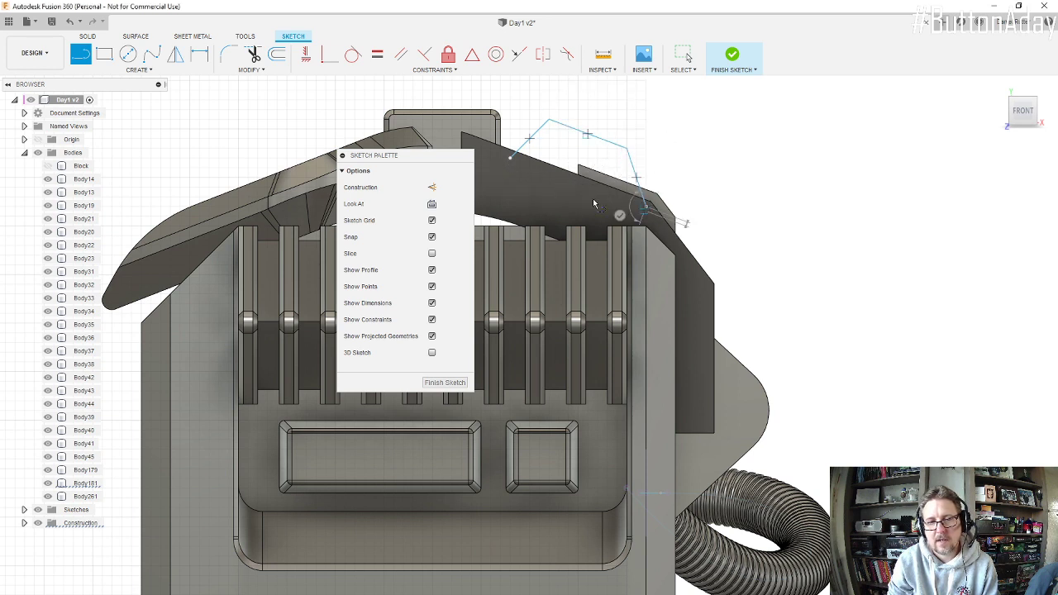
{"action": "left_click", "coordinate": [512, 159]}
{"action": "key", "text": "Escape"}
{"action": "mouse_move", "coordinate": [590, 229]}
{"action": "middle_mouse_down", "text": "shift"}
{"action": "mouse_move", "coordinate": [563, 248]}
{"action": "mouse_move", "coordinate": [566, 241]}
{"action": "middle_mouse_up", "text": "shift"}
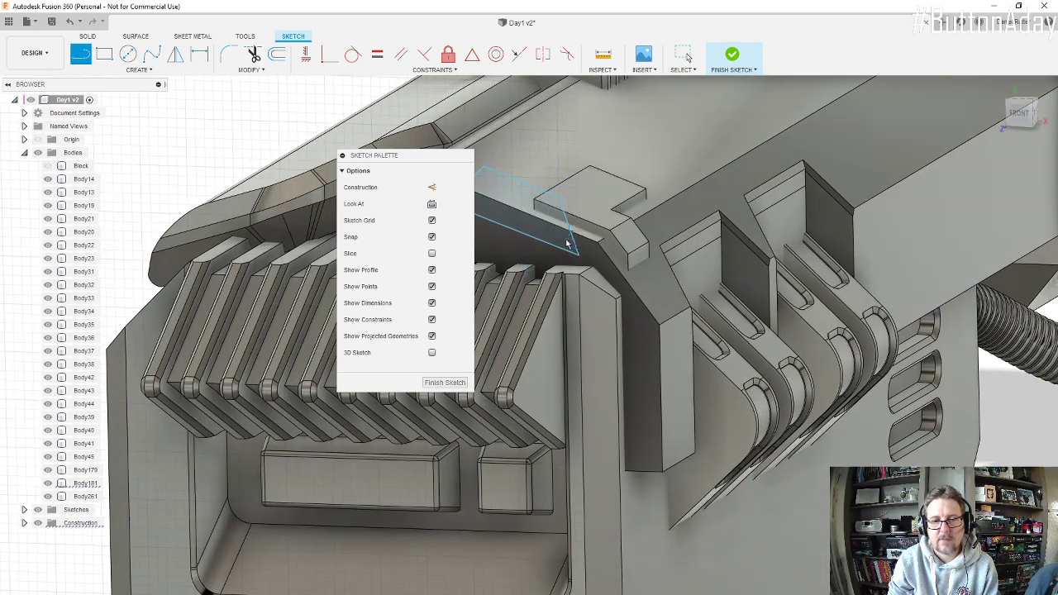
{"action": "scroll", "coordinate": [567, 241], "scroll_direction": "down", "scroll_amount": 5}
{"action": "scroll", "coordinate": [610, 188], "scroll_direction": "up", "scroll_amount": 2}
{"action": "scroll", "coordinate": [582, 249], "scroll_direction": "down", "scroll_amount": 2}
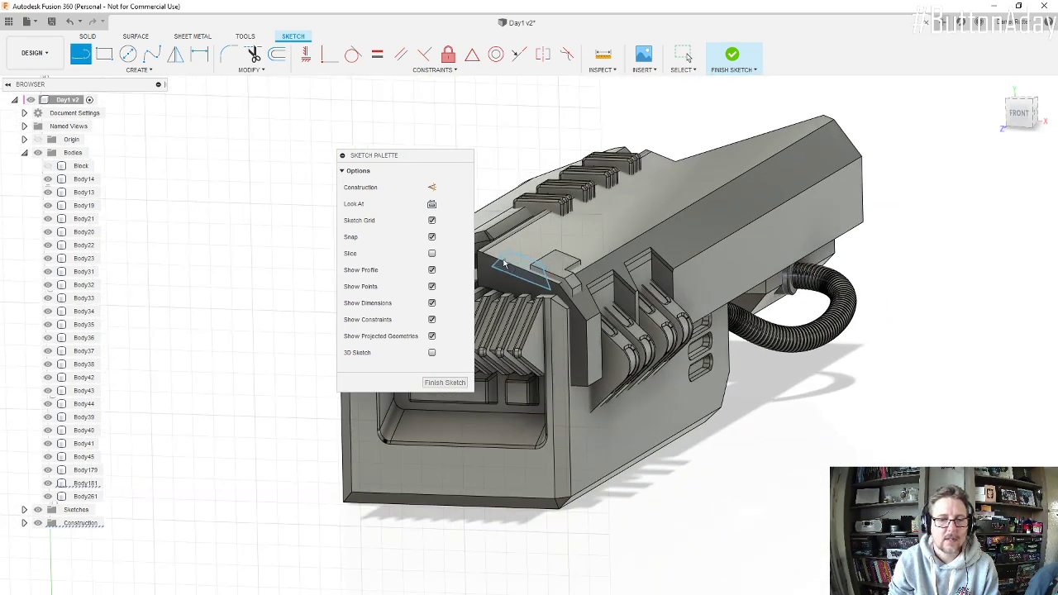
{"action": "scroll", "coordinate": [505, 263], "scroll_direction": "up", "scroll_amount": 1}
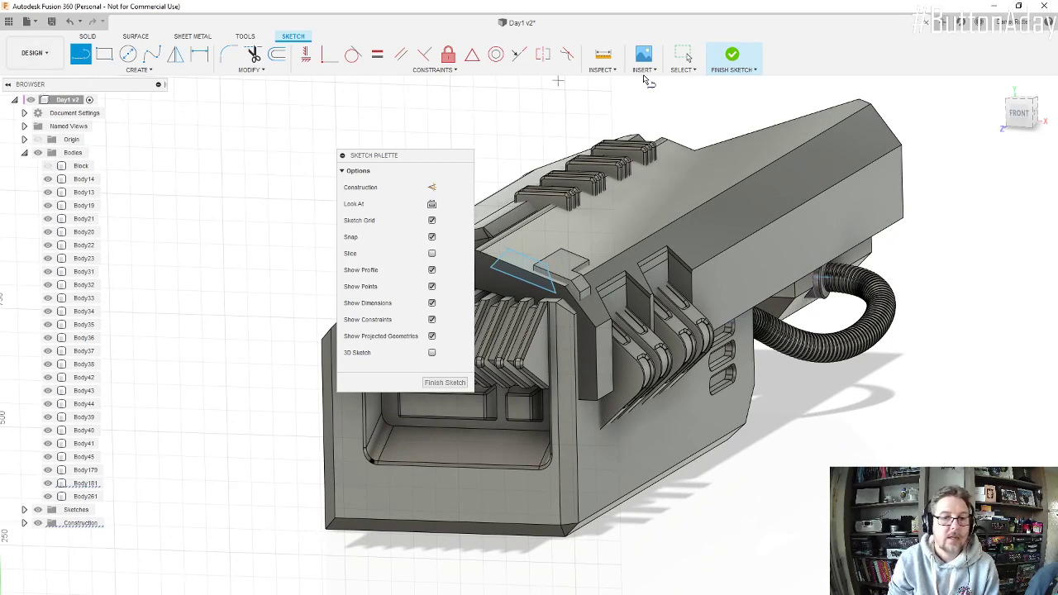
{"action": "left_click", "coordinate": [733, 54]}
Step: Set up an extrusion of the four-sided profile -1100 mm along the engine's top as a New Body
{"action": "left_click", "coordinate": [104, 55]}
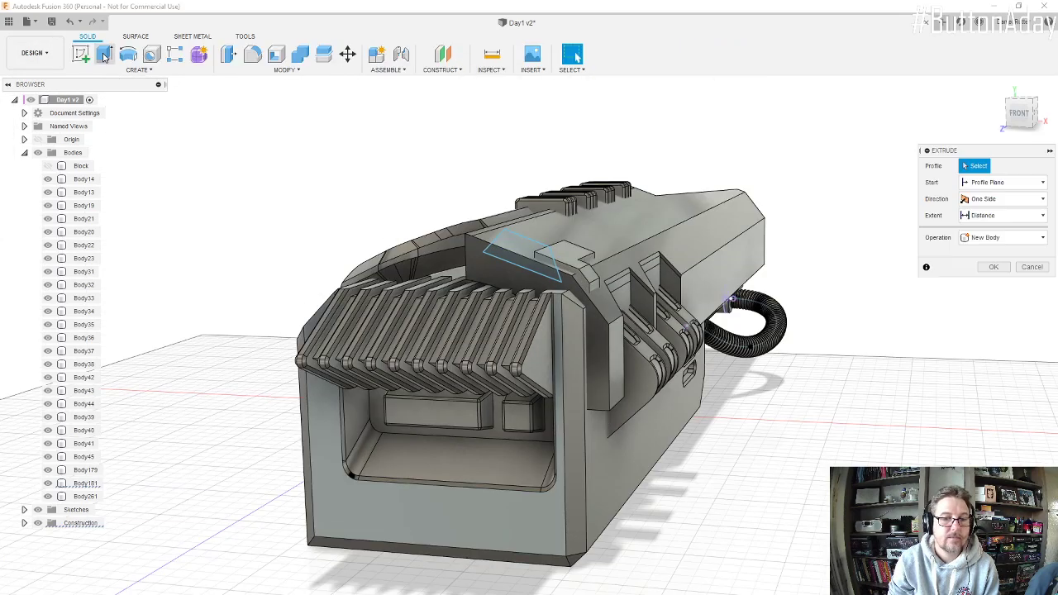
{"action": "left_click", "coordinate": [506, 243]}
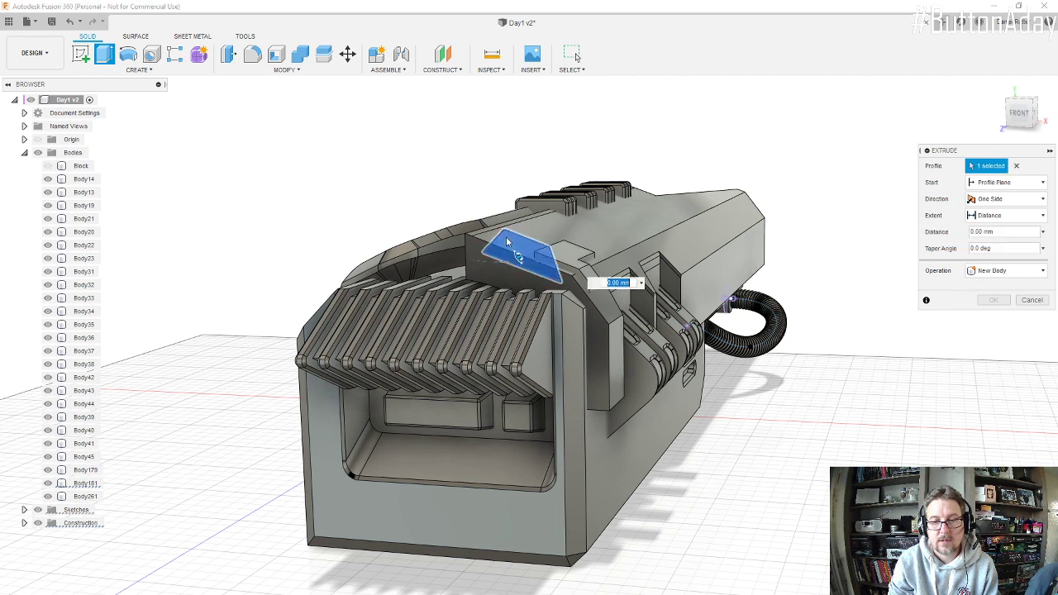
{"action": "left_click_drag", "start_coordinate": [519, 256], "coordinate": [652, 204]}
{"action": "left_click", "coordinate": [1041, 272]}
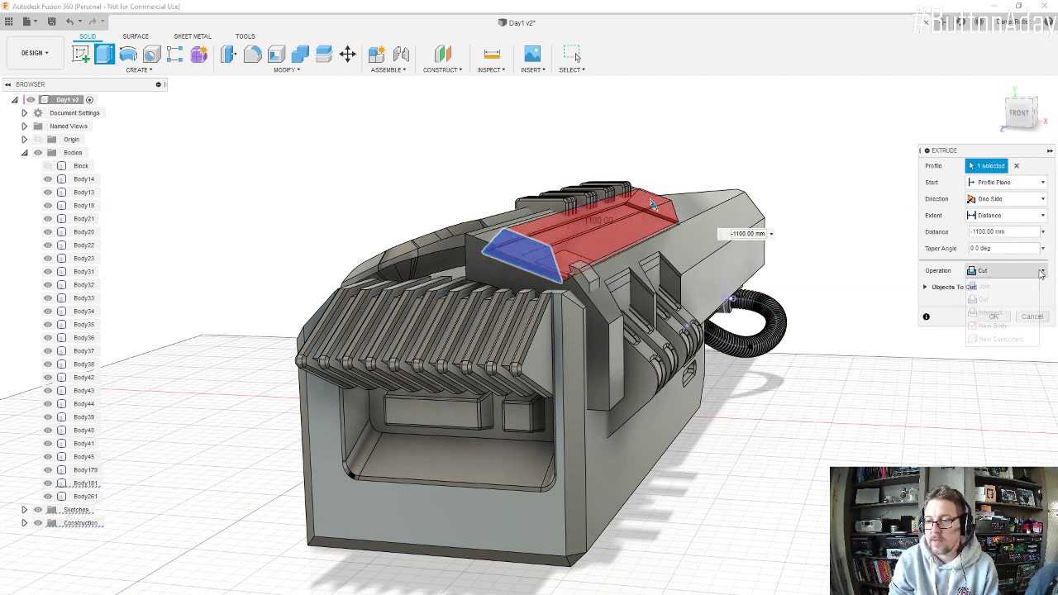
{"action": "left_click", "coordinate": [1003, 324]}
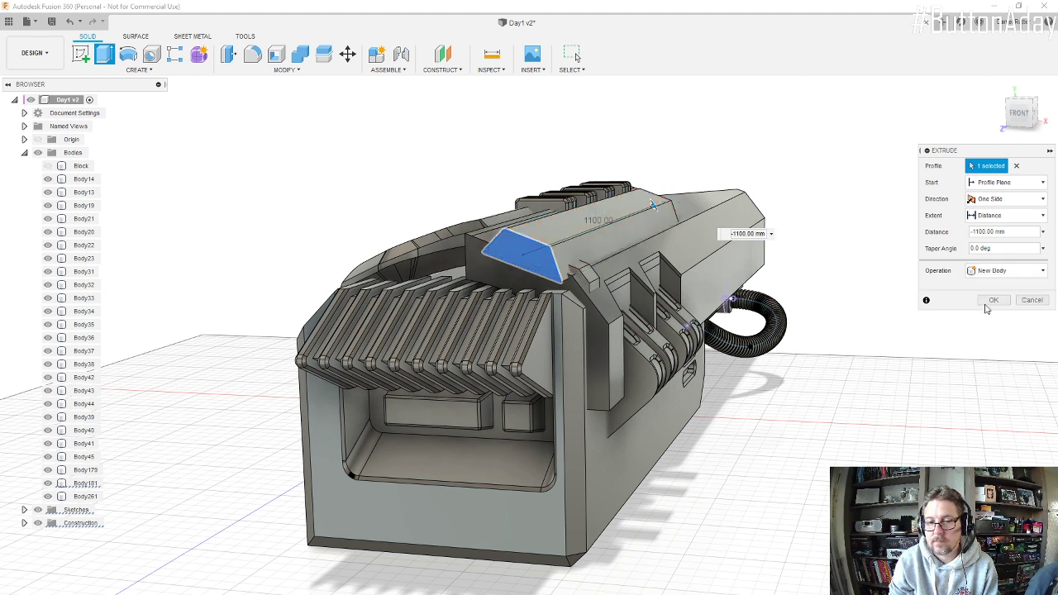
Step: Start the extrusion from an offset plane at -500 mm and create the raised panel body
{"action": "left_click", "coordinate": [1041, 200]}
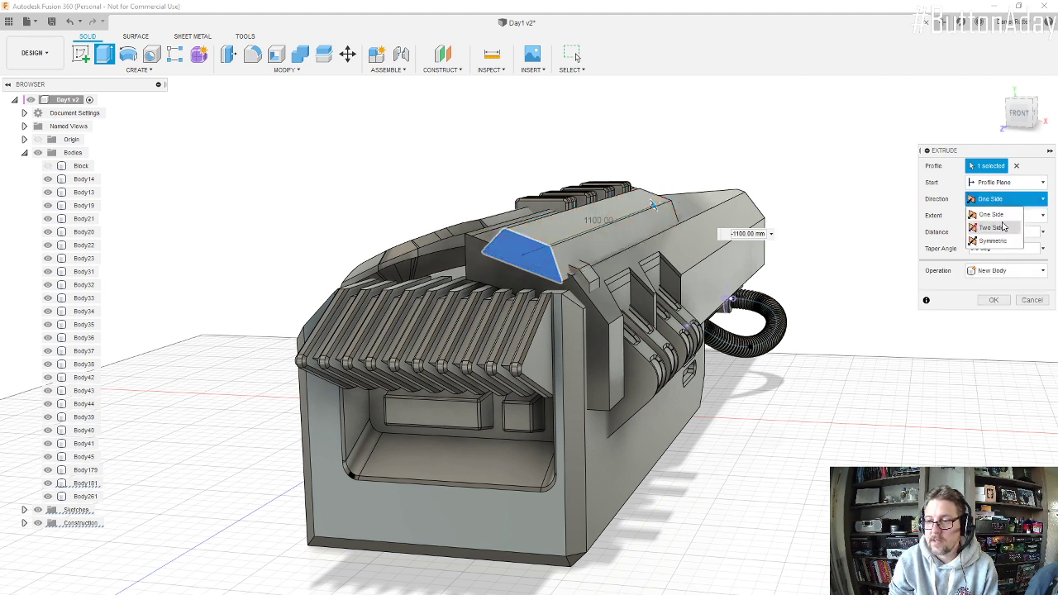
{"action": "left_click", "coordinate": [1033, 185]}
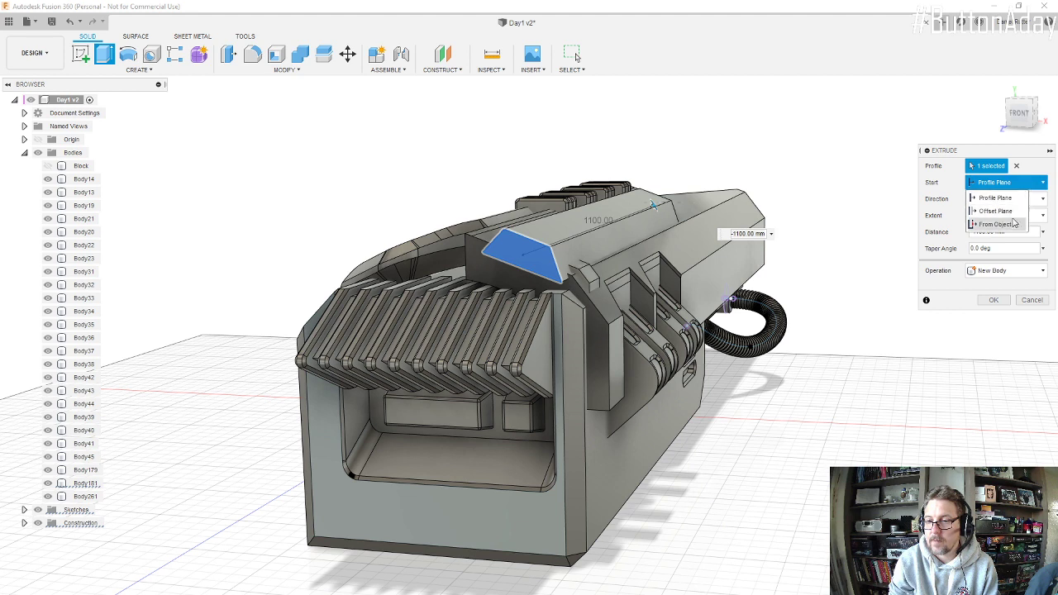
{"action": "left_click", "coordinate": [1008, 212]}
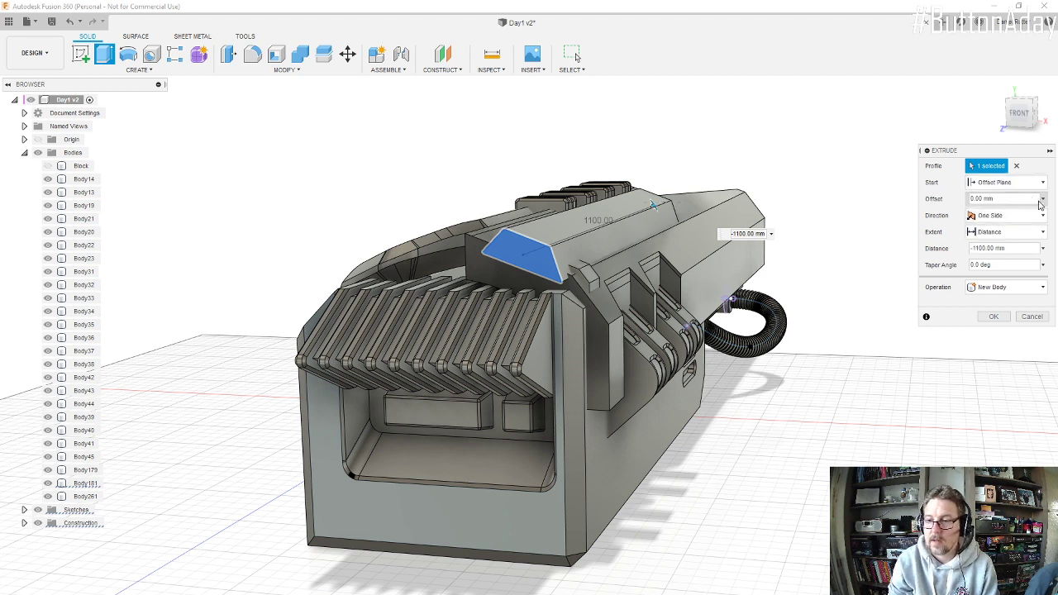
{"action": "left_click", "coordinate": [994, 198]}
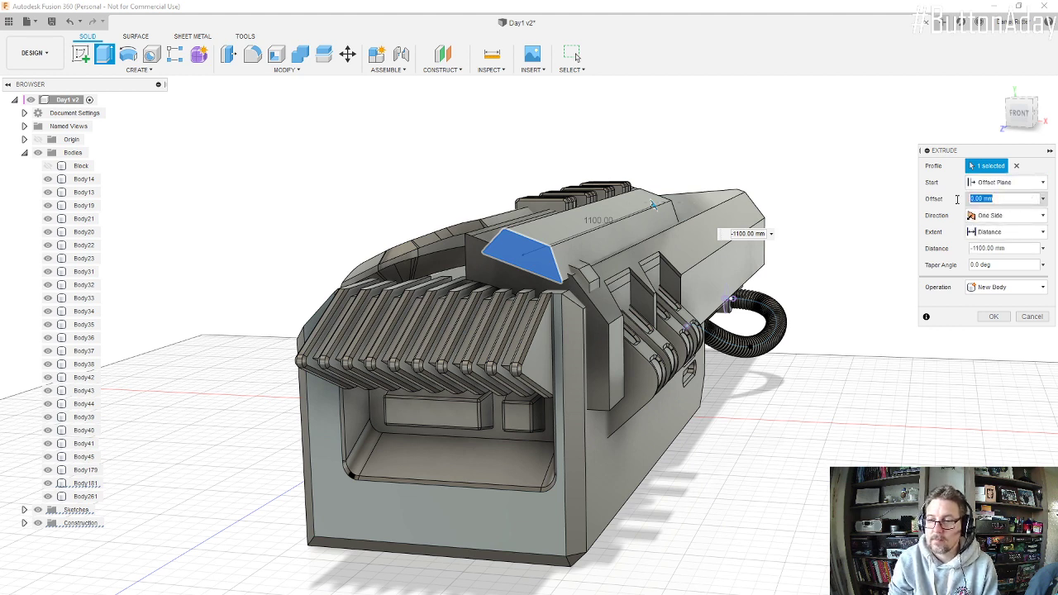
{"action": "type", "text": "-"}
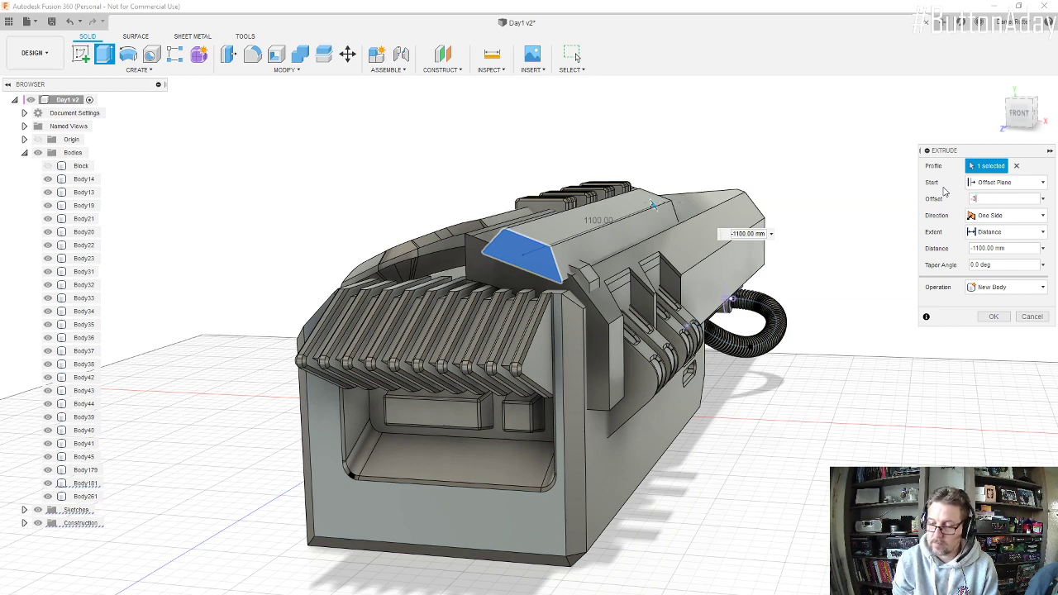
{"action": "type", "text": "300"}
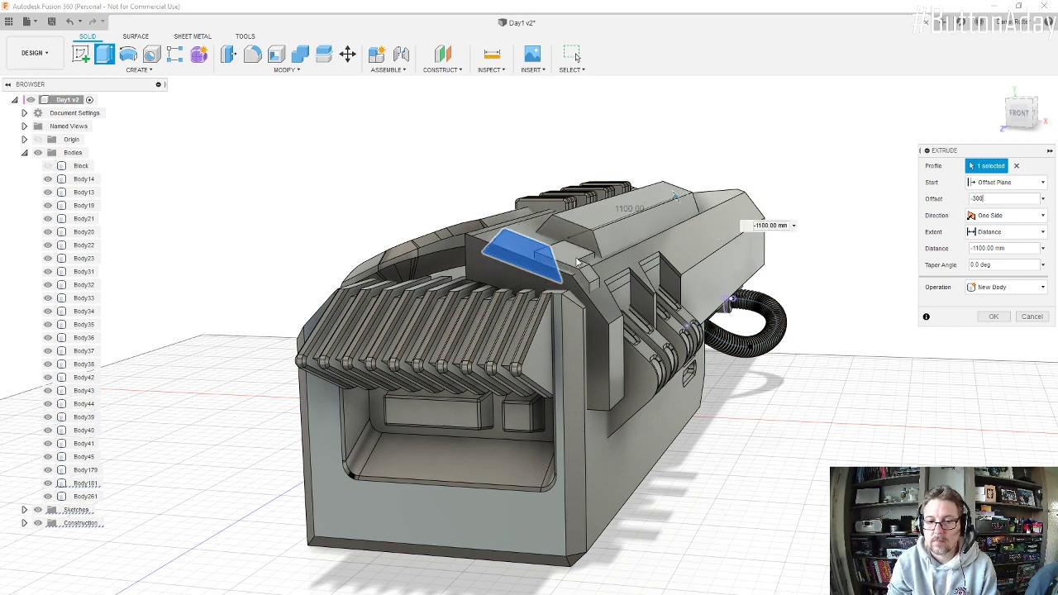
{"action": "middle_click_drag", "start_coordinate": [577, 262], "coordinate": [519, 304], "text": "shift"}
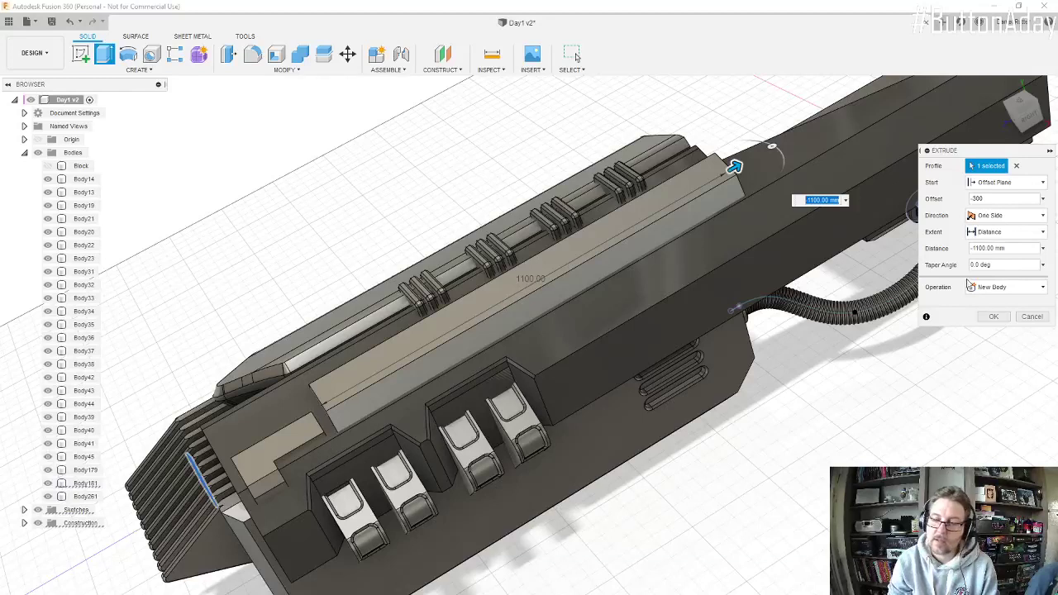
{"action": "left_click", "coordinate": [986, 199]}
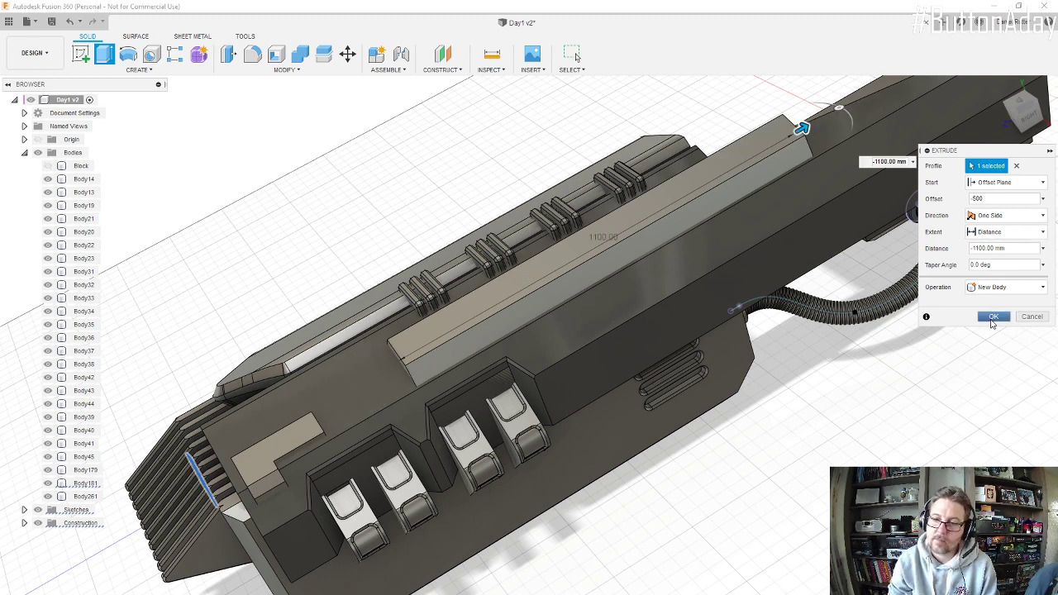
Step: Set up a draft on the raised panel, with its front end face as the plane and its long outer side face as the drafted face
{"action": "scroll", "coordinate": [518, 304], "scroll_direction": "down", "scroll_amount": 2}
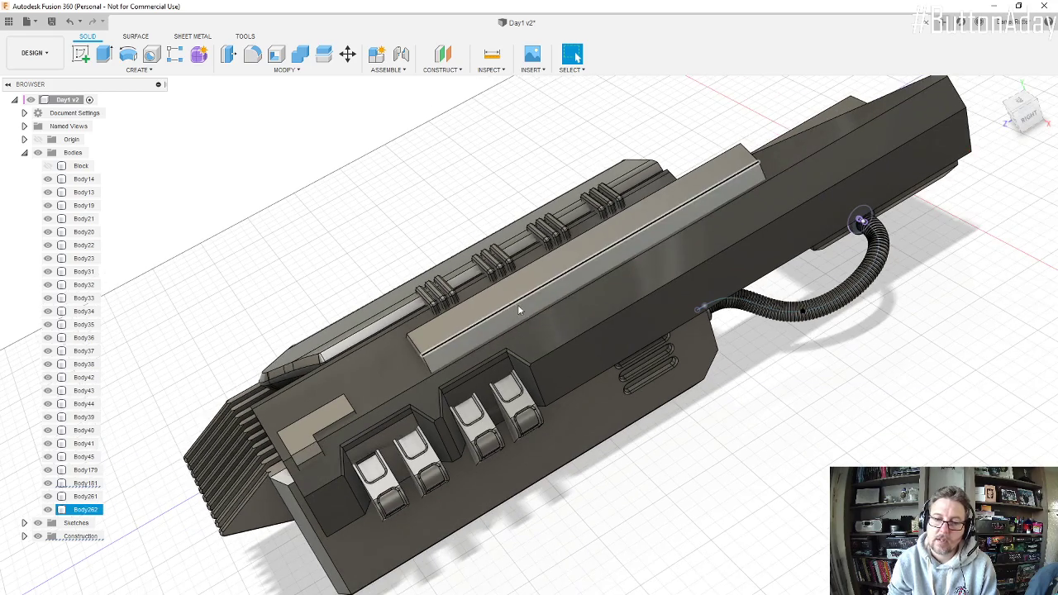
{"action": "middle_click_drag", "start_coordinate": [517, 305], "coordinate": [514, 242], "text": "shift"}
{"action": "scroll", "coordinate": [512, 239], "scroll_direction": "up", "scroll_amount": 3}
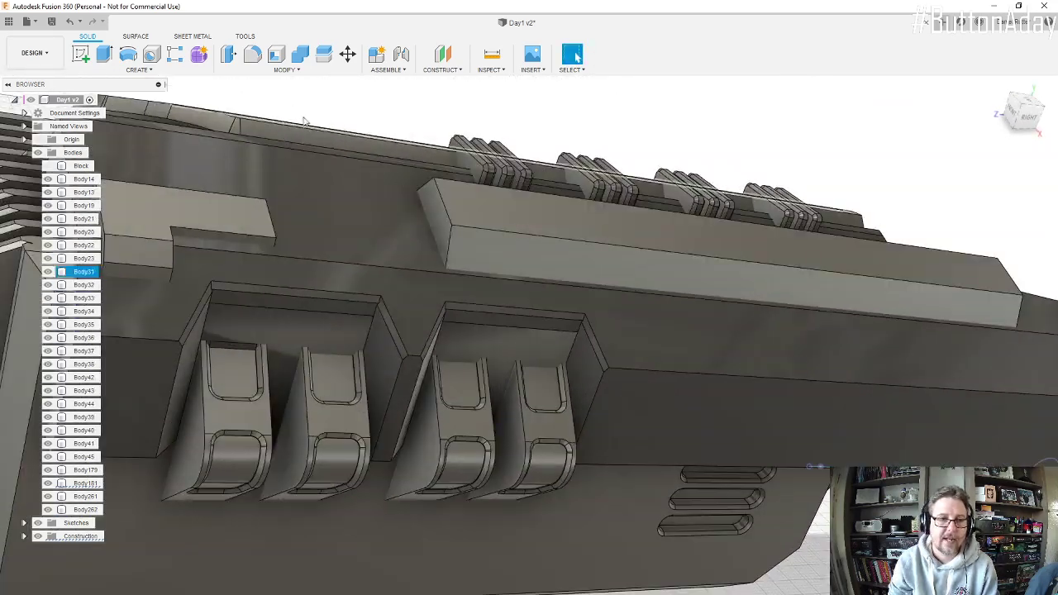
{"action": "left_click", "coordinate": [284, 69]}
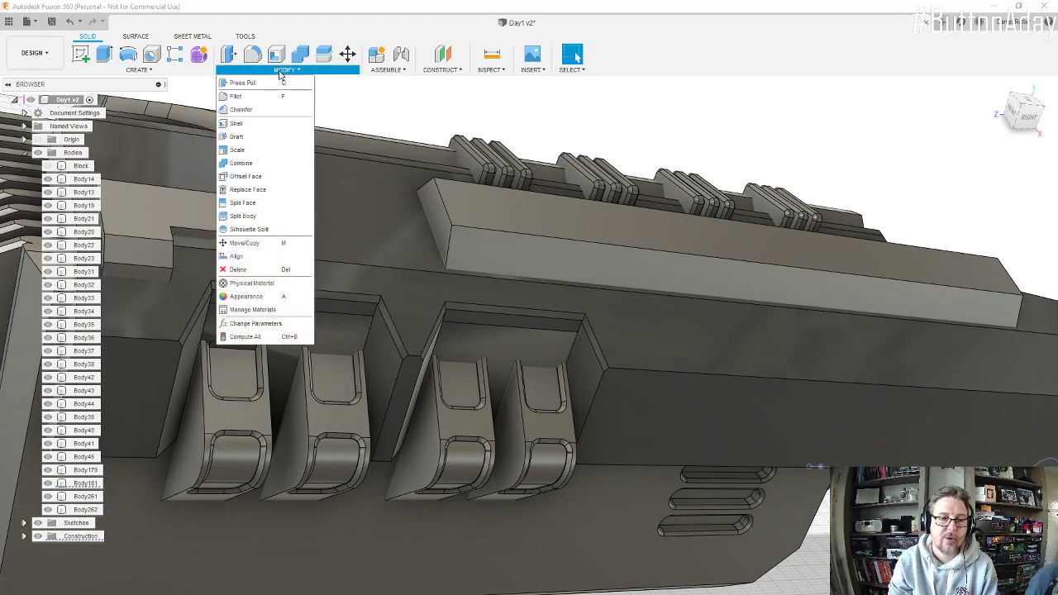
{"action": "left_click", "coordinate": [239, 137]}
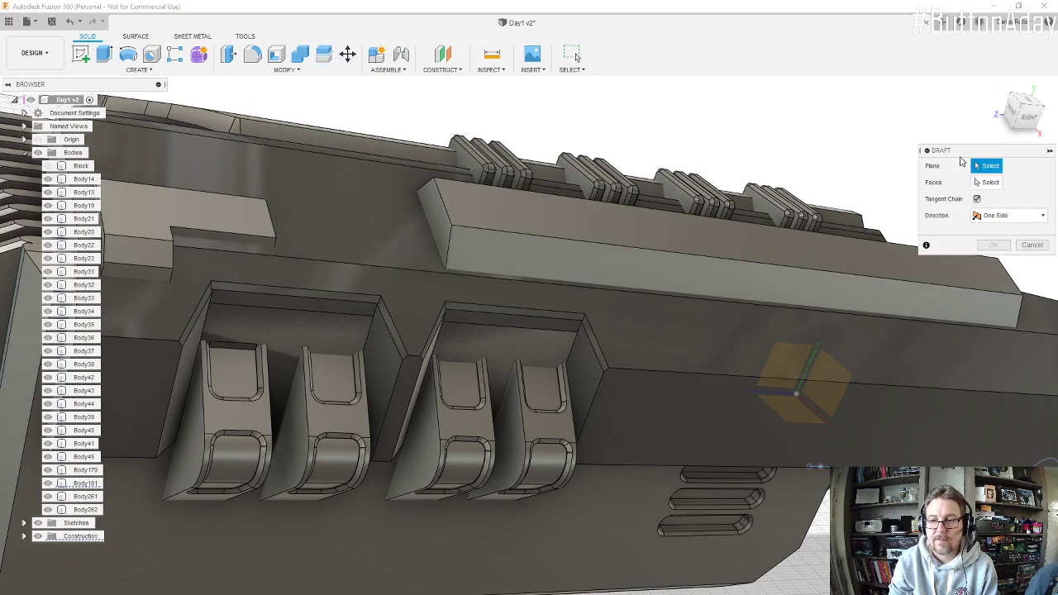
{"action": "mouse_move", "coordinate": [449, 216]}
{"action": "middle_mouse_down", "text": "shift"}
{"action": "mouse_move", "coordinate": [460, 206]}
{"action": "mouse_move", "coordinate": [458, 217]}
{"action": "middle_mouse_up", "text": "shift"}
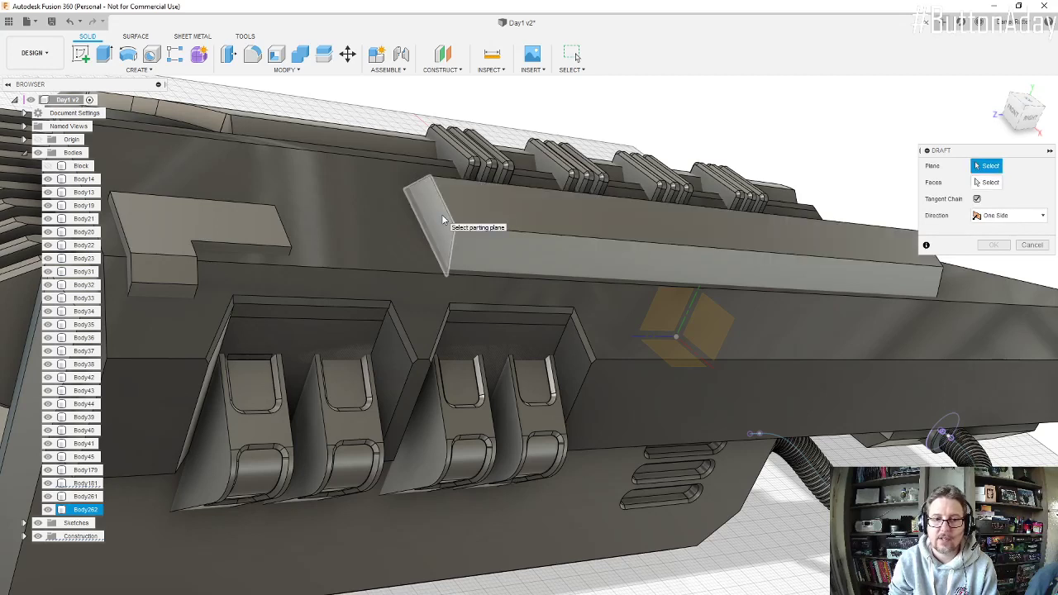
{"action": "left_click", "coordinate": [442, 220]}
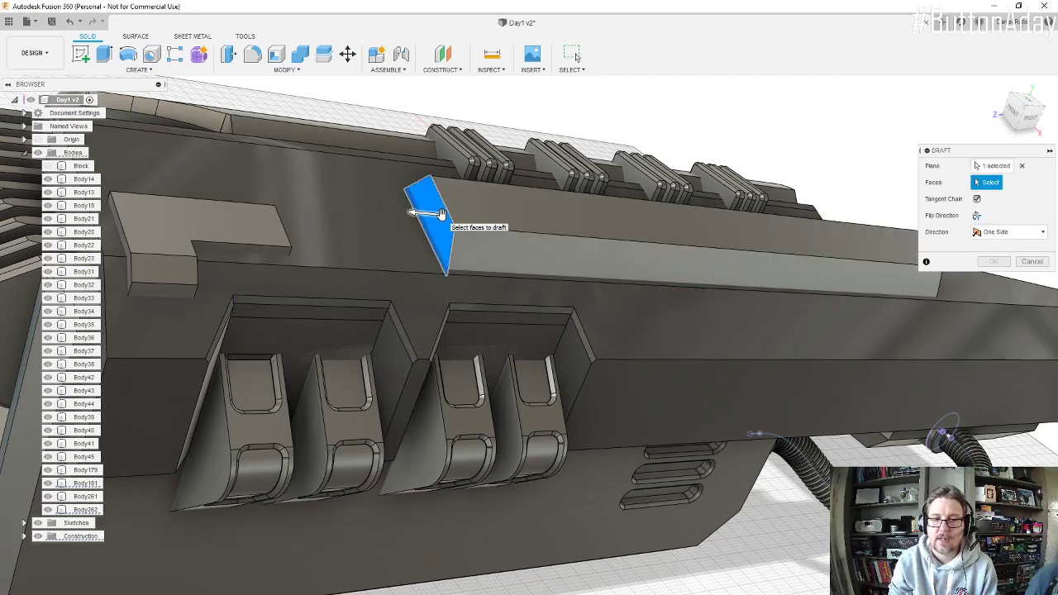
{"action": "left_click", "coordinate": [770, 271]}
{"action": "middle_click_drag", "start_coordinate": [455, 270], "coordinate": [467, 391], "text": "shift"}
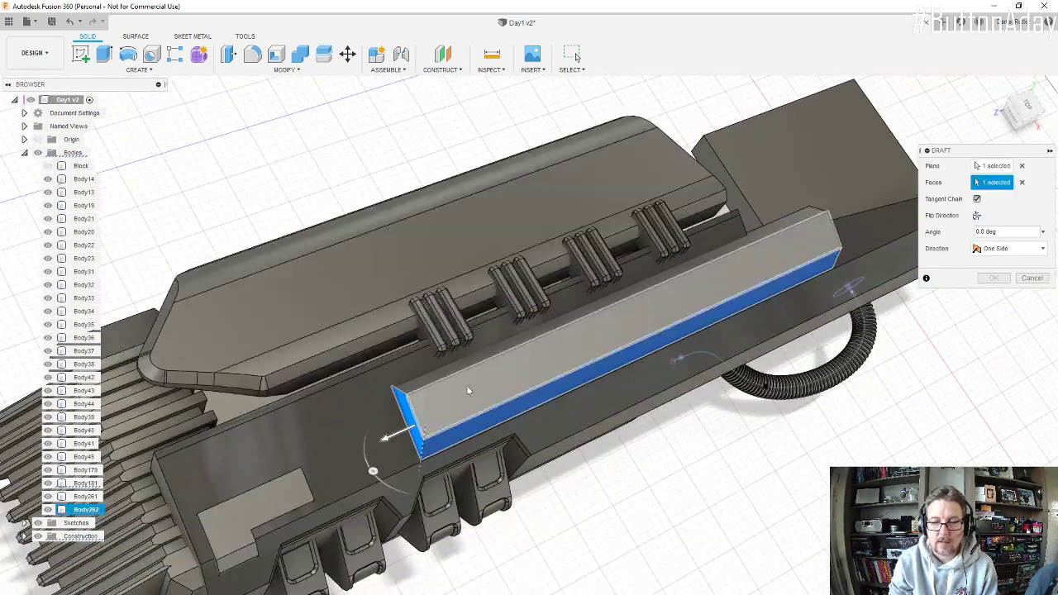
Step: Set the side face's draft angle to -1 deg and apply the draft
{"action": "left_click", "coordinate": [374, 472]}
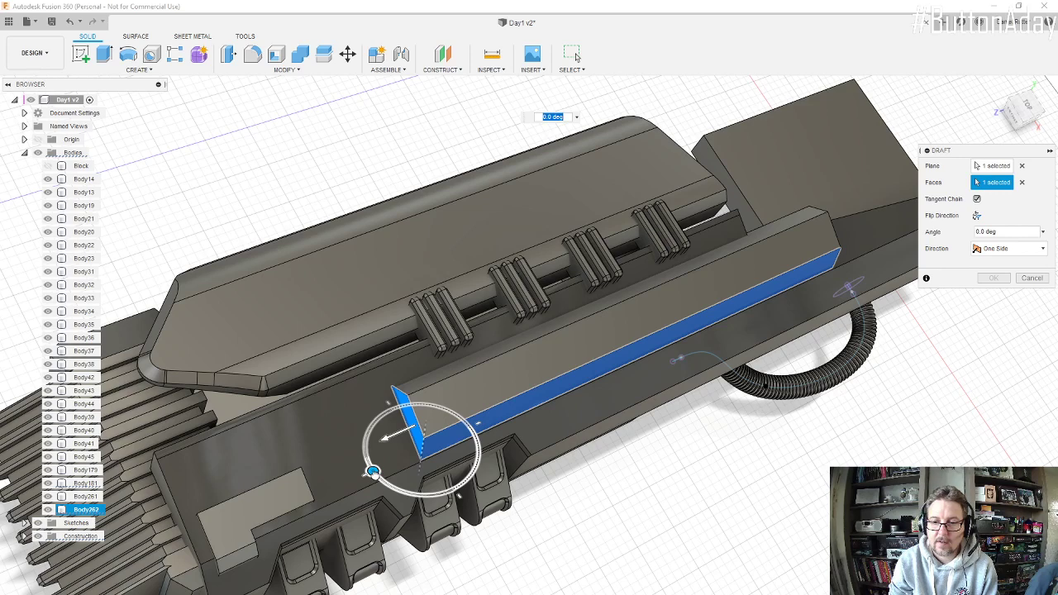
{"action": "left_click_drag", "start_coordinate": [374, 472], "coordinate": [347, 494]}
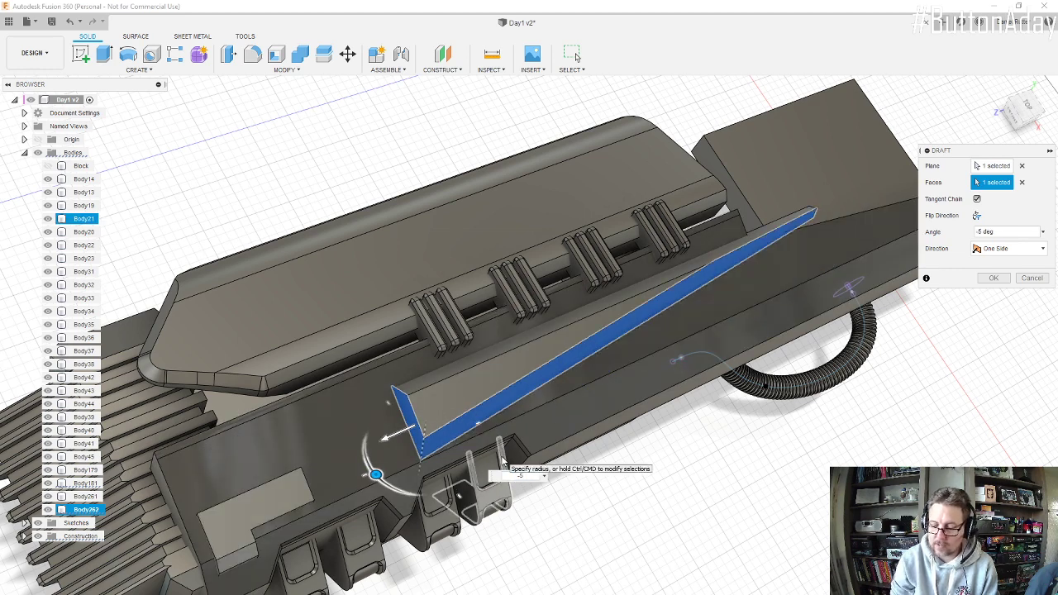
{"action": "key", "text": "BackSpace"}
{"action": "type", "text": "2"}
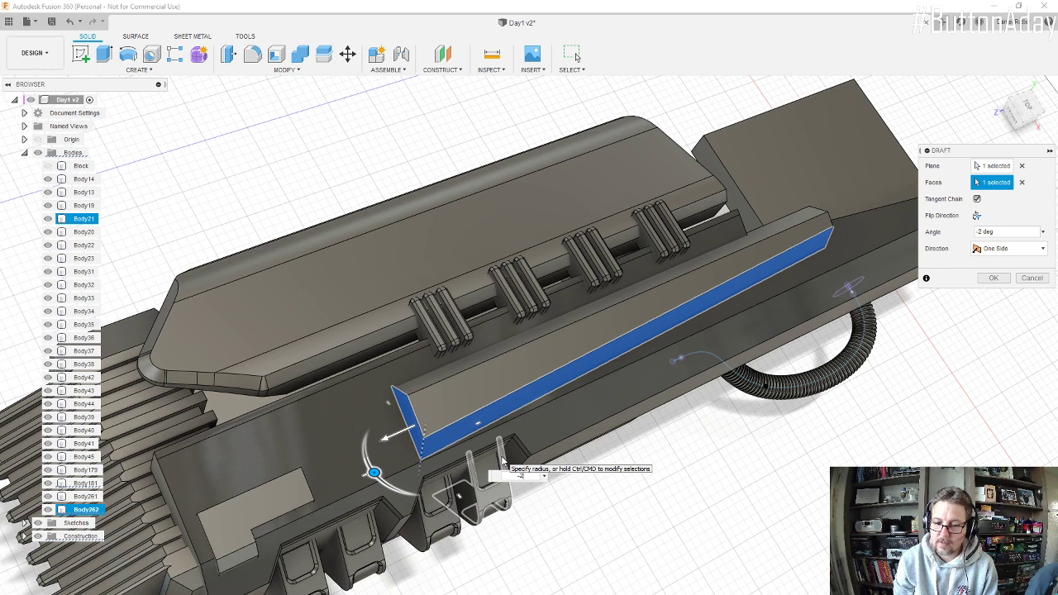
{"action": "key", "text": "BackSpace"}
{"action": "type", "text": "1"}
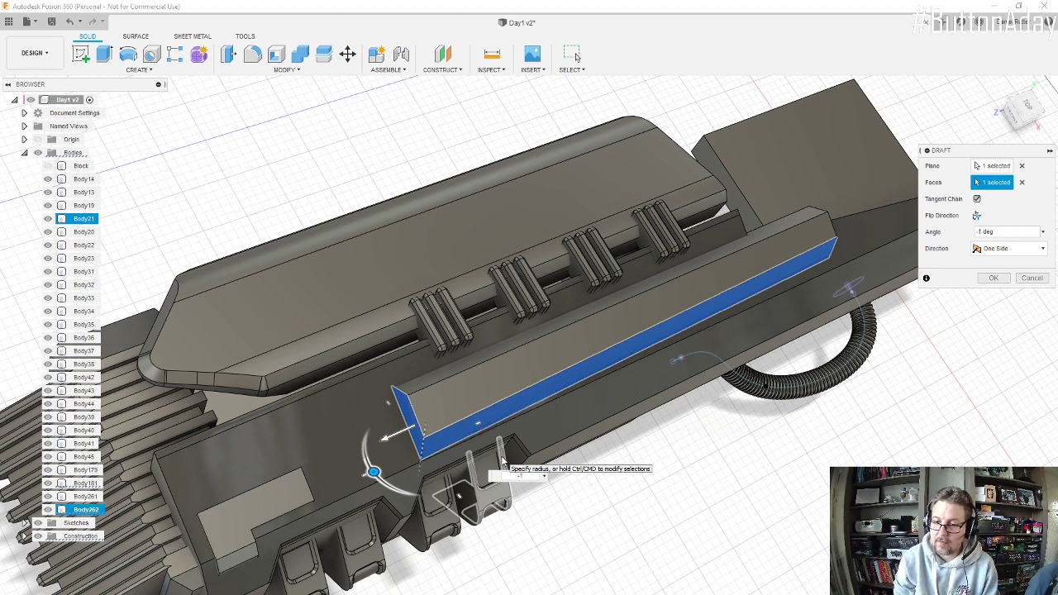
{"action": "left_click", "coordinate": [996, 280]}
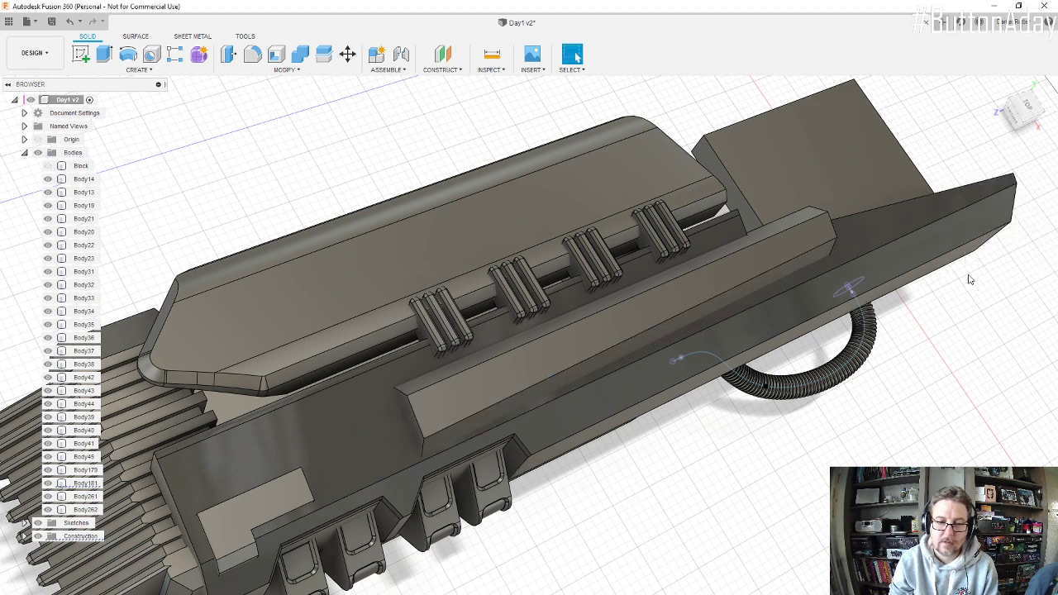
Step: Draft the raised panel's top face by -1 deg, using the same front end face as the plane
{"action": "left_click", "coordinate": [276, 68]}
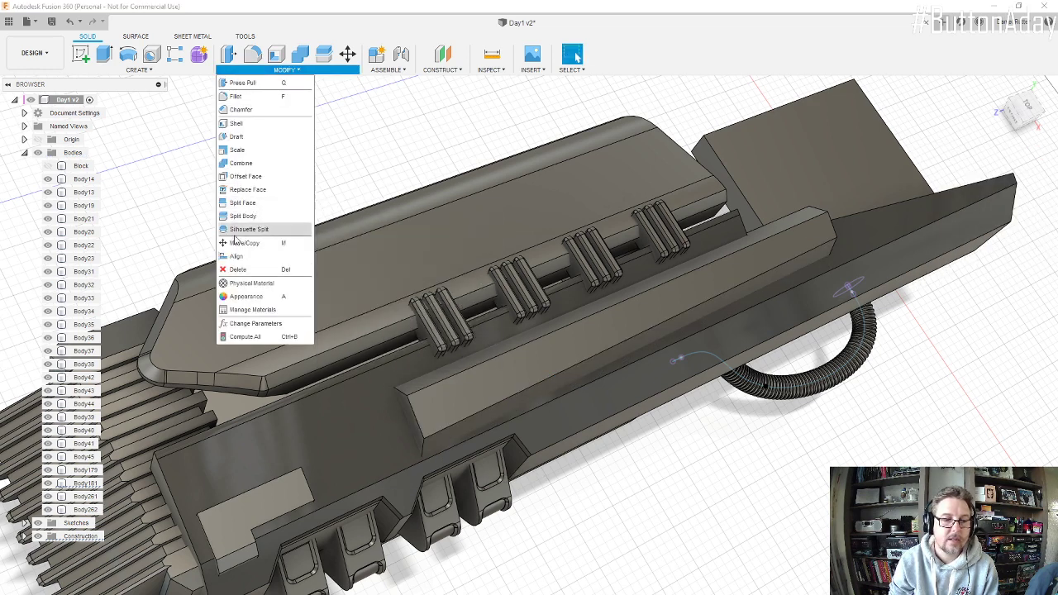
{"action": "left_click", "coordinate": [238, 137]}
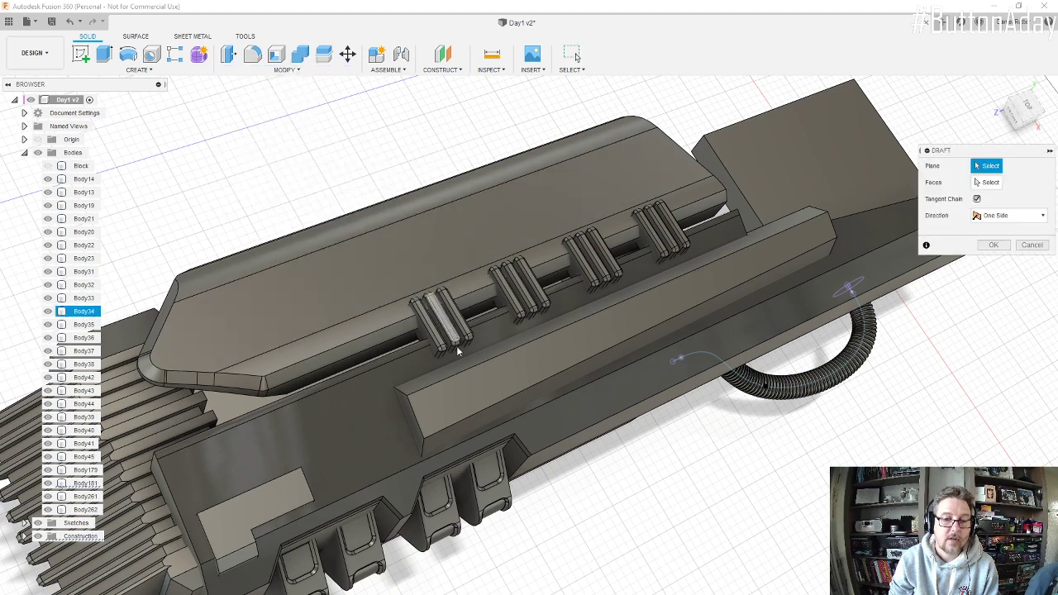
{"action": "middle_click_drag", "start_coordinate": [459, 351], "coordinate": [406, 430], "text": "shift"}
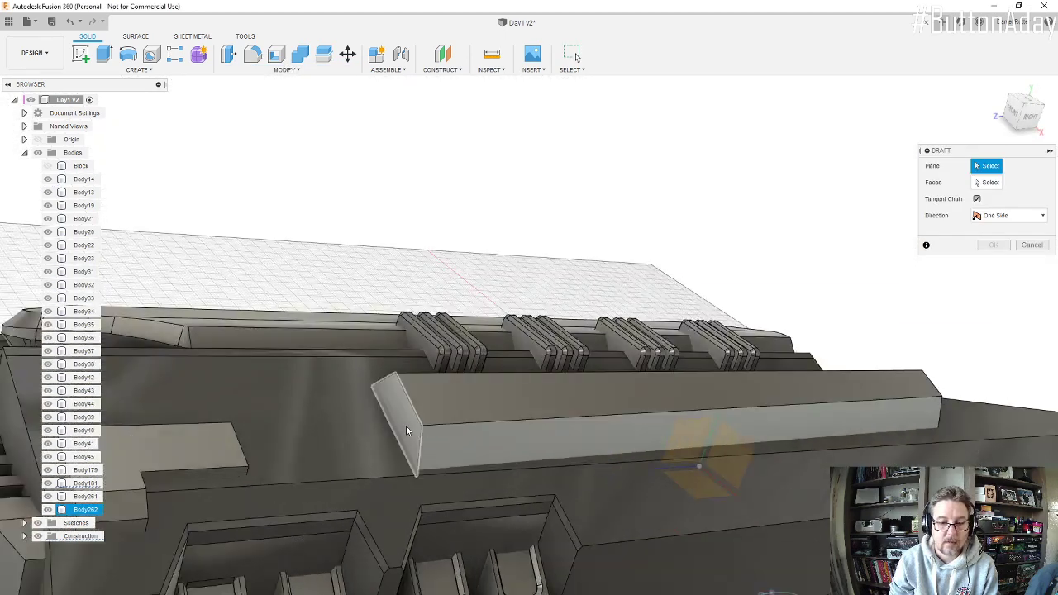
{"action": "left_click", "coordinate": [406, 430]}
{"action": "left_click", "coordinate": [499, 402]}
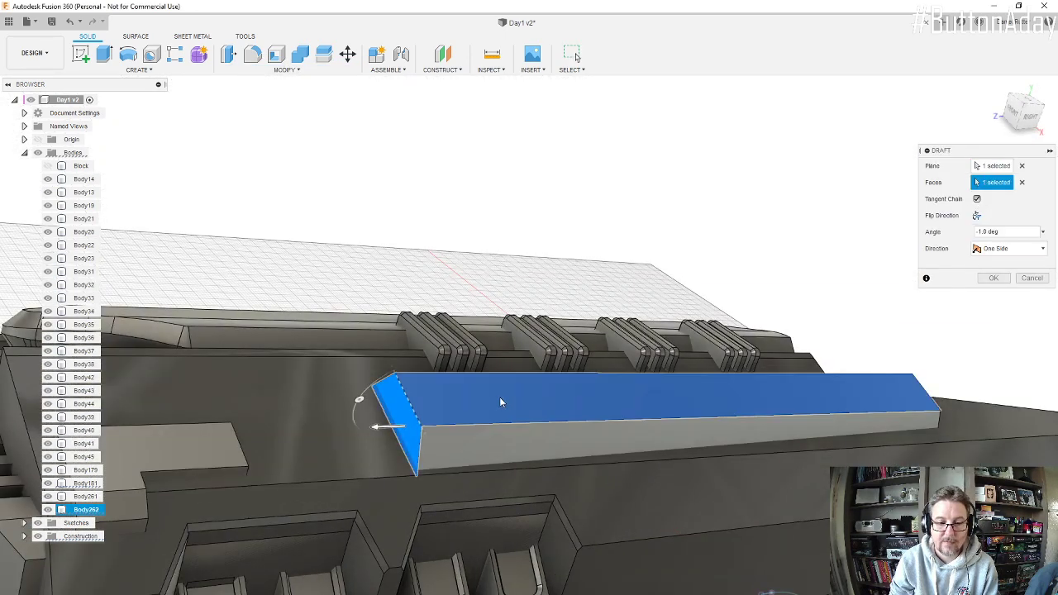
{"action": "left_click_drag", "start_coordinate": [359, 400], "coordinate": [361, 397]}
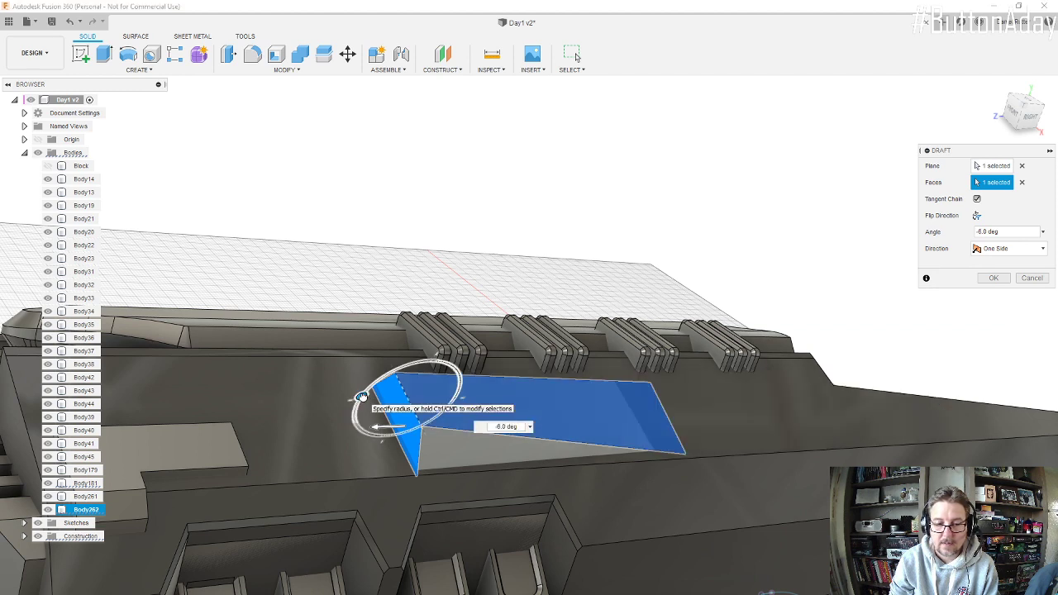
{"action": "key", "text": "BackSpace"}
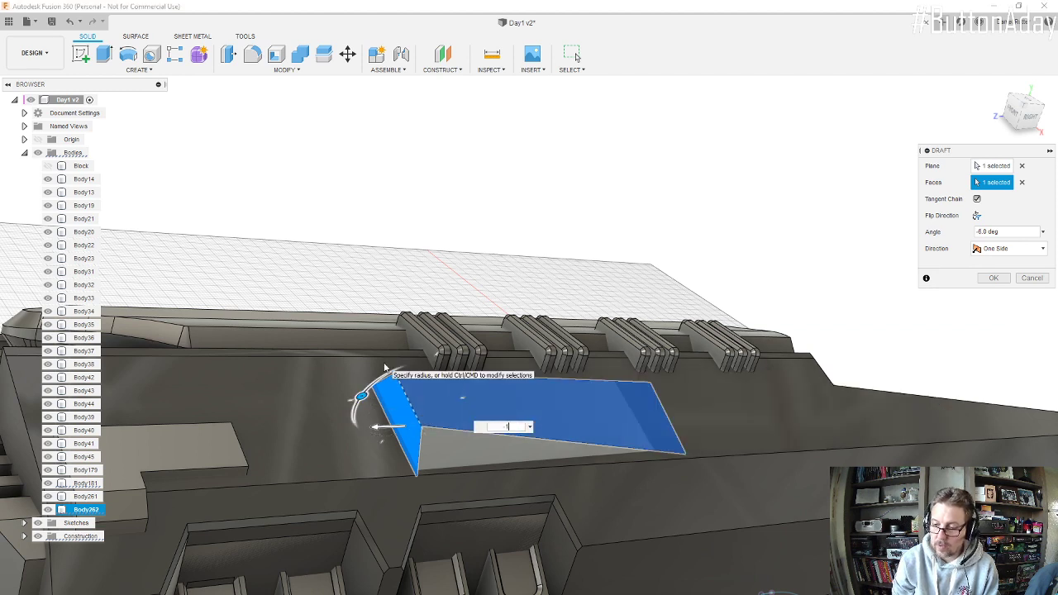
{"action": "type", "text": "-1"}
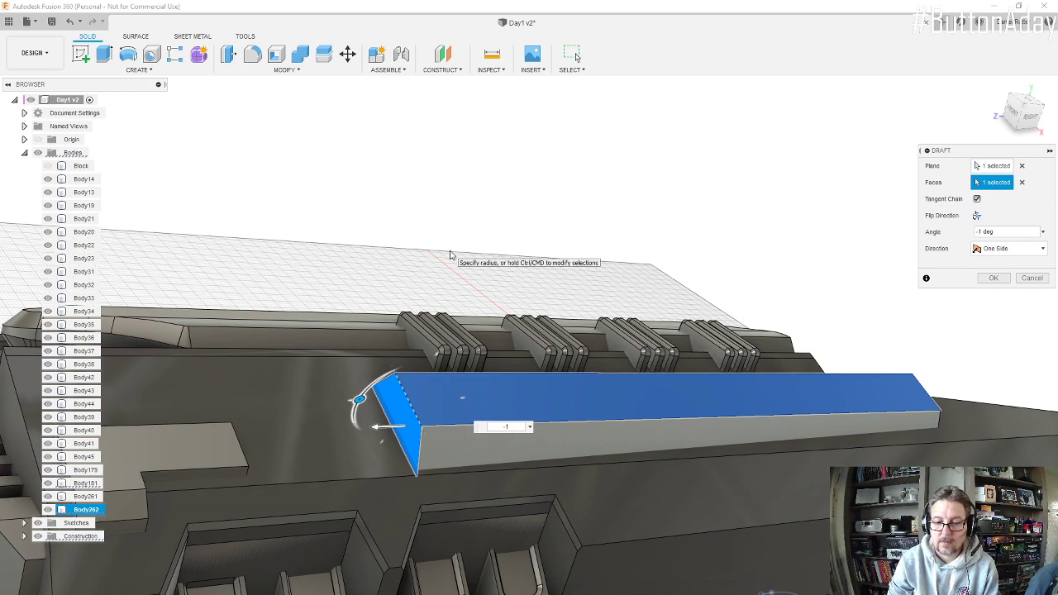
{"action": "left_click", "coordinate": [1000, 282]}
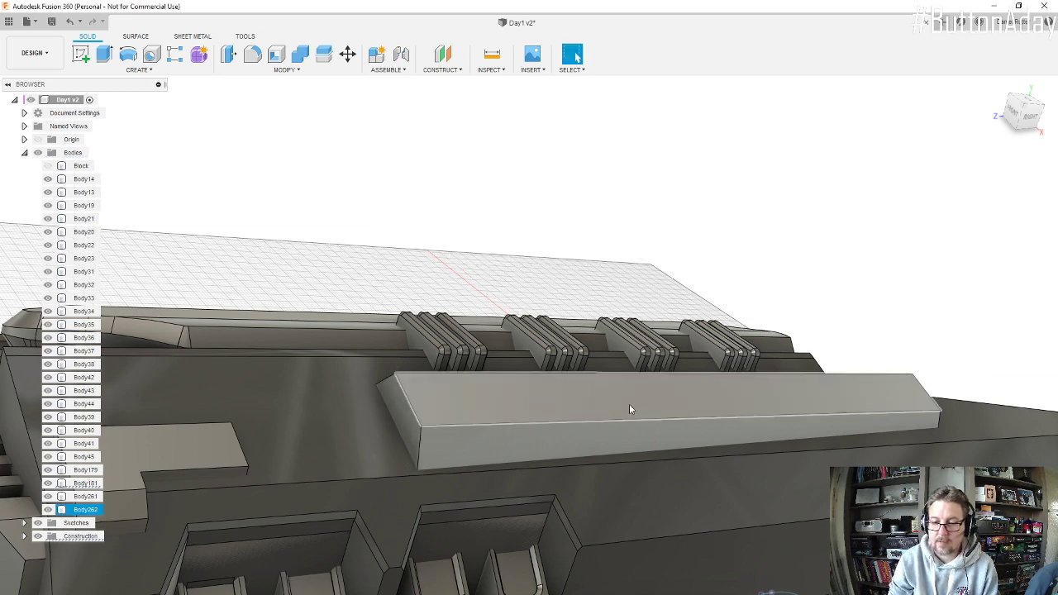
Step: Chamfer the upper edge of the raised panel's front end with an equal distance of 50 mm
{"action": "mouse_move", "coordinate": [631, 406]}
{"action": "middle_mouse_down", "text": "shift"}
{"action": "mouse_move", "coordinate": [564, 355]}
{"action": "mouse_move", "coordinate": [708, 373]}
{"action": "mouse_move", "coordinate": [626, 393]}
{"action": "middle_mouse_up", "text": "shift"}
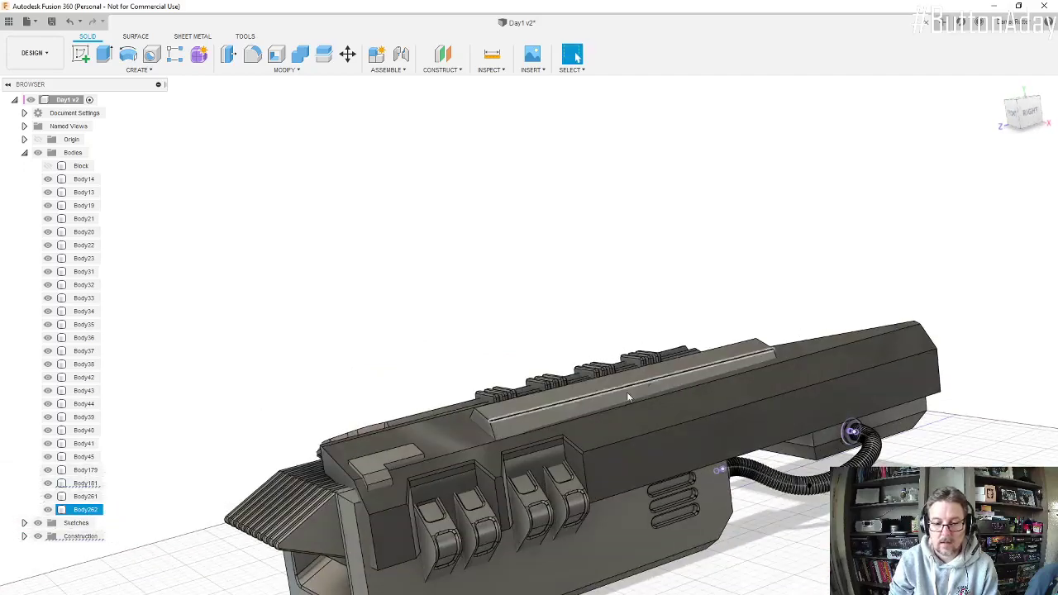
{"action": "scroll", "coordinate": [470, 416], "scroll_direction": "up", "scroll_amount": 7}
{"action": "left_click", "coordinate": [307, 195]}
{"action": "left_click", "coordinate": [278, 73]}
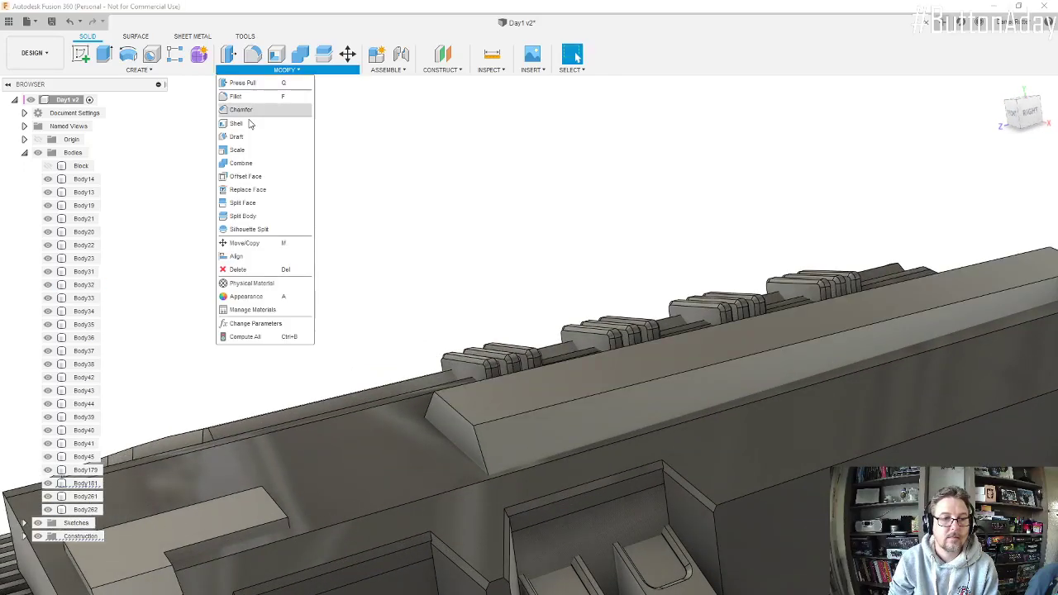
{"action": "left_click", "coordinate": [248, 124]}
{"action": "left_click", "coordinate": [453, 417]}
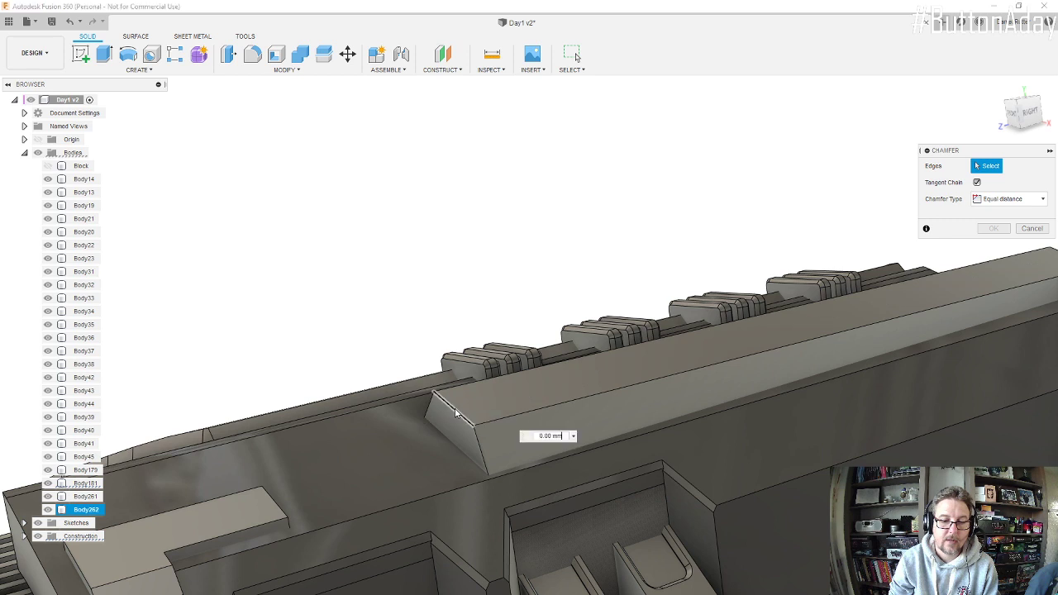
{"action": "left_click_drag", "start_coordinate": [446, 403], "coordinate": [471, 419]}
{"action": "scroll", "coordinate": [464, 409], "scroll_direction": "down", "scroll_amount": 5}
{"action": "middle_click_drag", "start_coordinate": [514, 386], "coordinate": [561, 382], "text": "shift"}
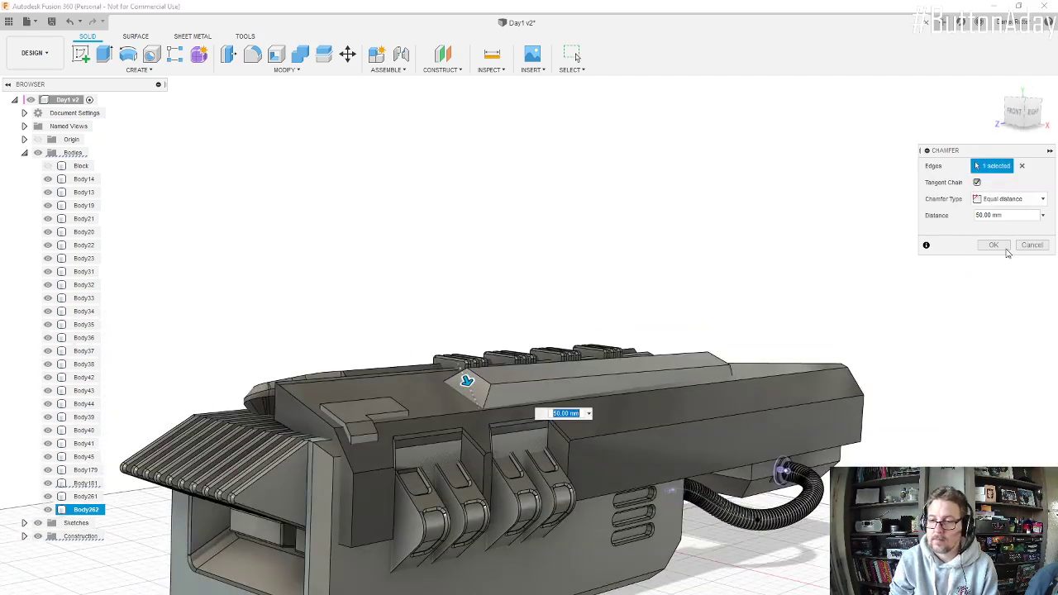
{"action": "left_click", "coordinate": [998, 246]}
Step: Inspect the chamfered panel from around the engine and switch to Snip & Sketch to examine the marked circular part in the reference image
{"action": "scroll", "coordinate": [522, 390], "scroll_direction": "up", "scroll_amount": 6}
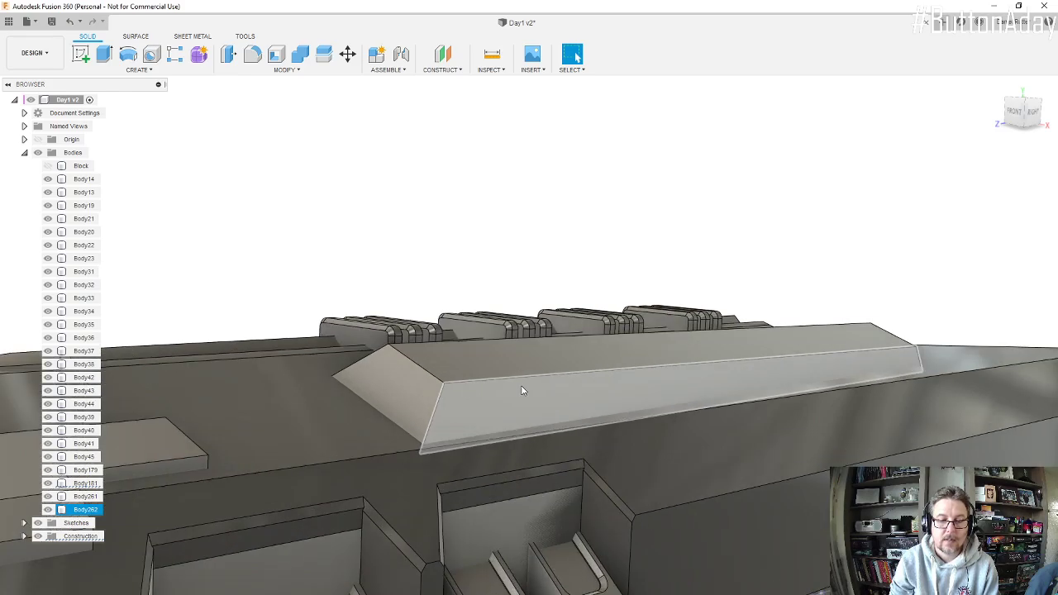
{"action": "scroll", "coordinate": [542, 376], "scroll_direction": "down", "scroll_amount": 8}
{"action": "middle_click_drag", "start_coordinate": [541, 376], "coordinate": [464, 501], "text": "shift"}
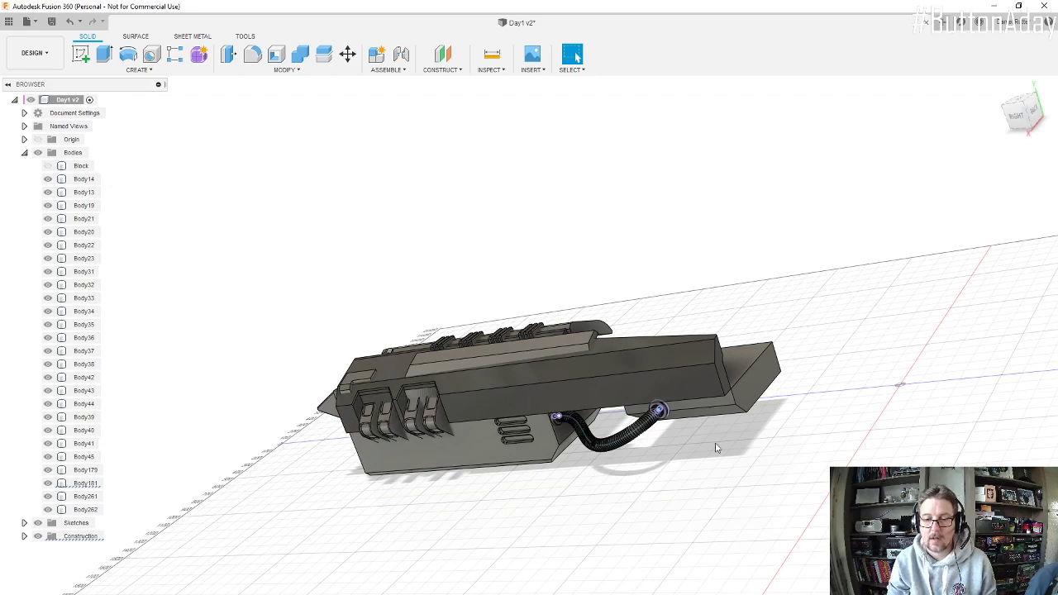
{"action": "left_click", "coordinate": [624, 420]}
{"action": "middle_click_drag", "start_coordinate": [624, 419], "coordinate": [623, 450], "text": "shift"}
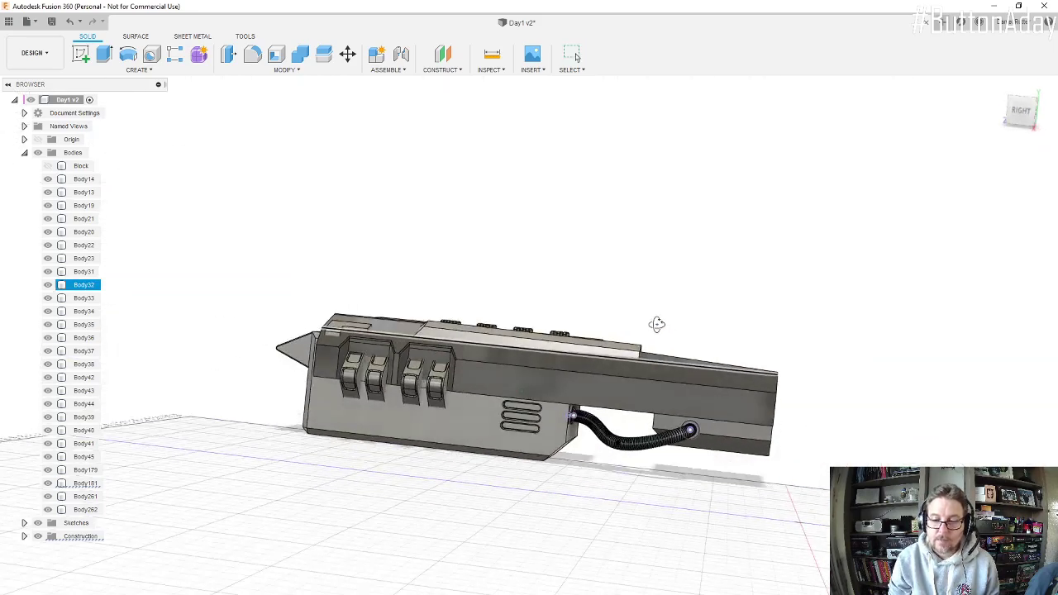
{"action": "key", "text": "Escape"}
{"action": "key", "text": "alt+Tab"}
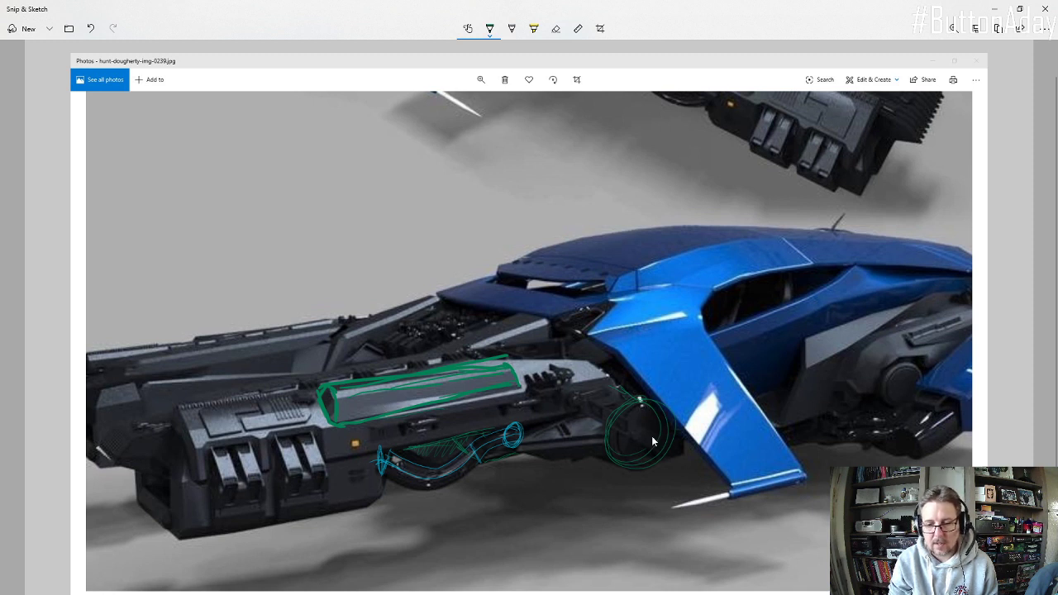
{"action": "scroll", "coordinate": [621, 374], "scroll_direction": "down", "scroll_amount": 1}
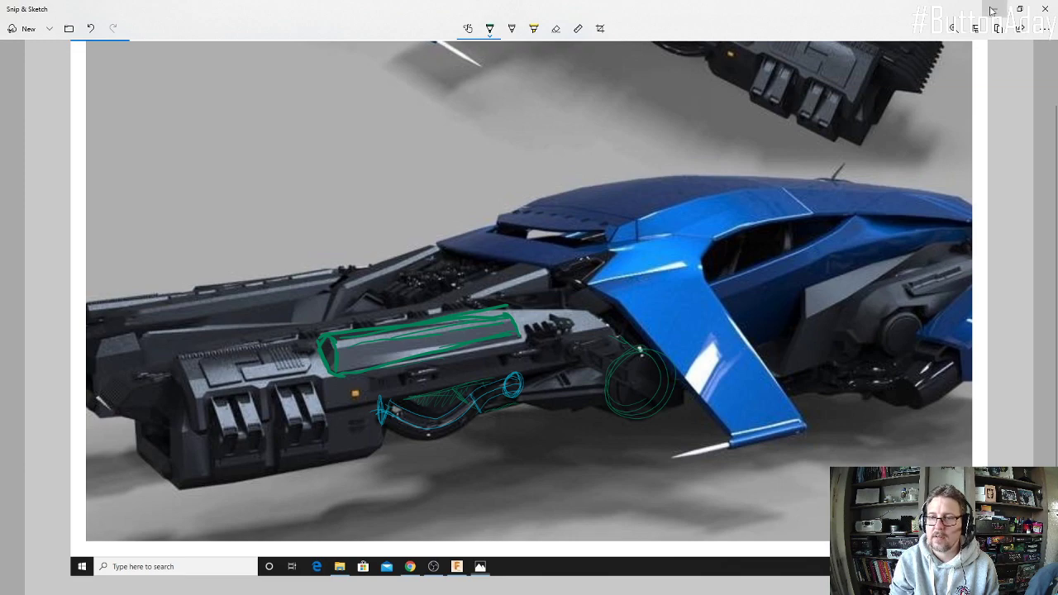
Step: Return to Fusion 360 and start a sketch on the upper shell's lower side face with the 3D Sketch option off
{"action": "left_click", "coordinate": [993, 11]}
{"action": "mouse_move", "coordinate": [572, 402]}
{"action": "middle_mouse_down", "text": "shift"}
{"action": "mouse_move", "coordinate": [607, 446]}
{"action": "mouse_move", "coordinate": [569, 428]}
{"action": "middle_mouse_up", "text": "shift"}
{"action": "scroll", "coordinate": [500, 376], "scroll_direction": "down", "scroll_amount": 3}
{"action": "scroll", "coordinate": [784, 420], "scroll_direction": "up", "scroll_amount": 5}
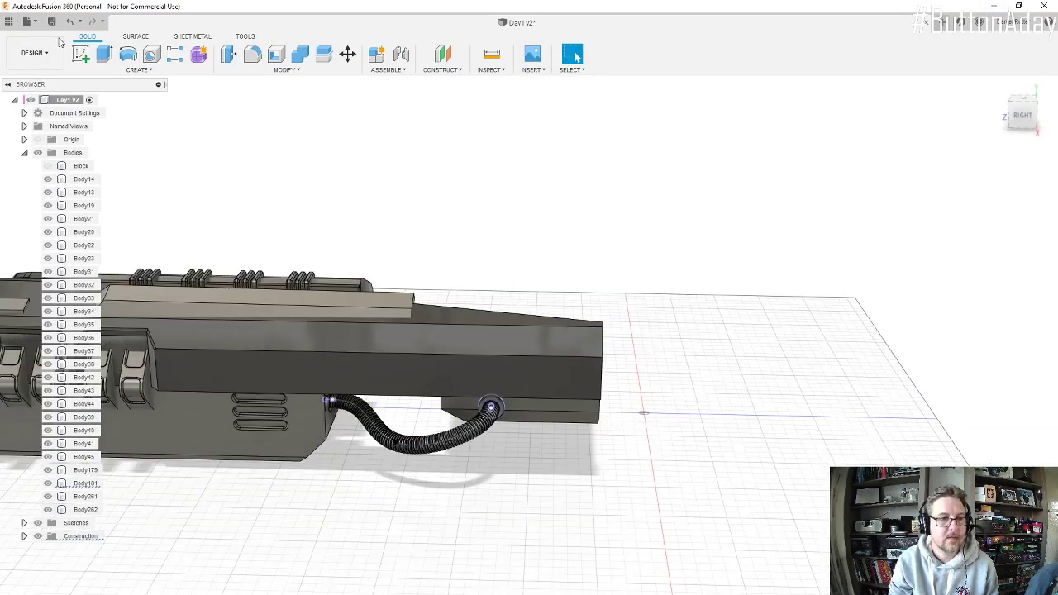
{"action": "left_click", "coordinate": [81, 54]}
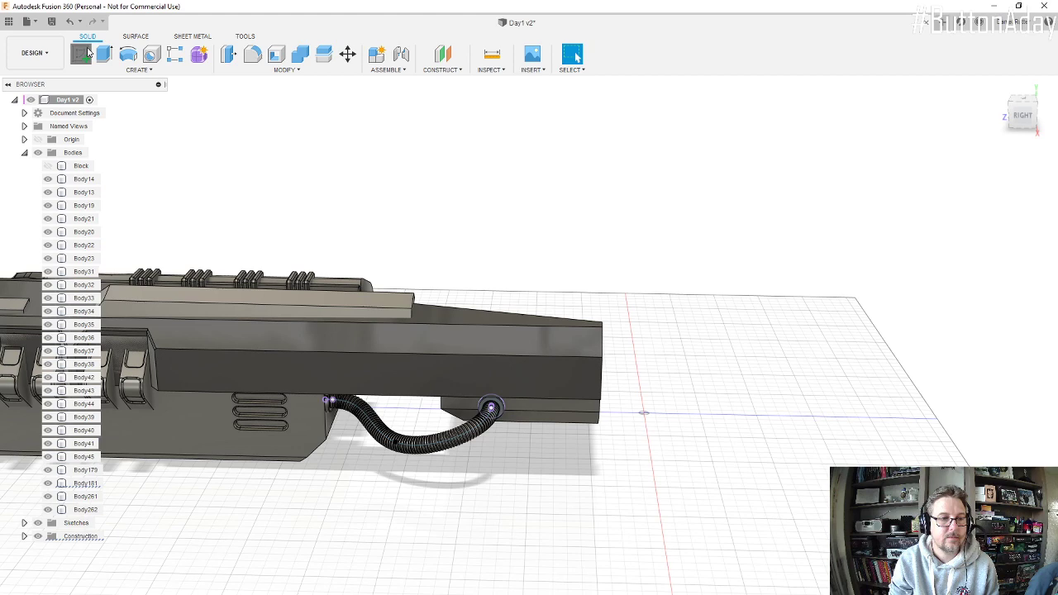
{"action": "left_click", "coordinate": [537, 381]}
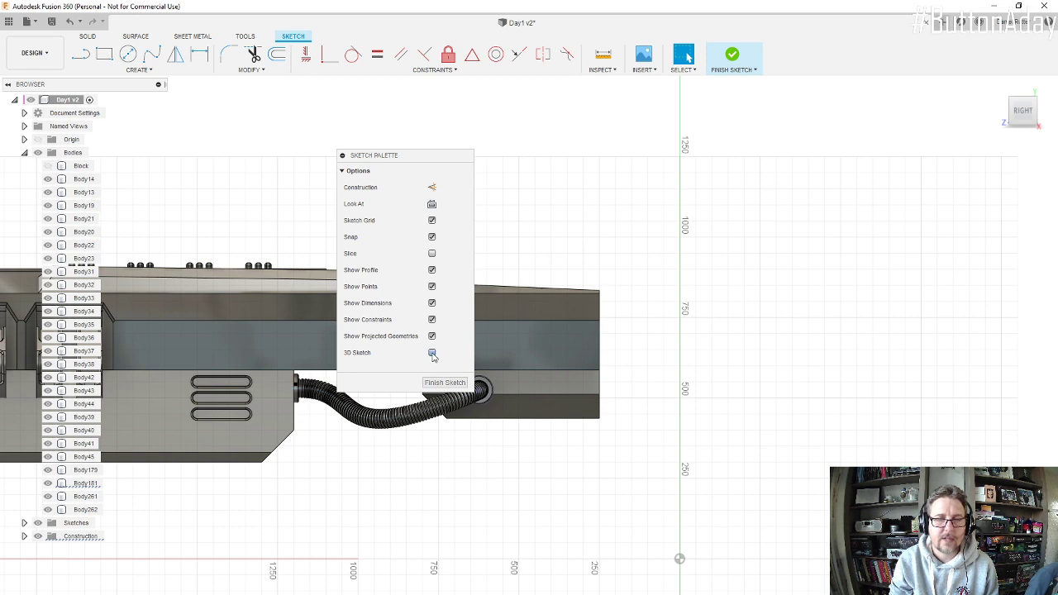
Step: Sketch a center-diameter circle just beyond and below the rear end of the engine's upper shell
{"action": "left_click", "coordinate": [128, 53]}
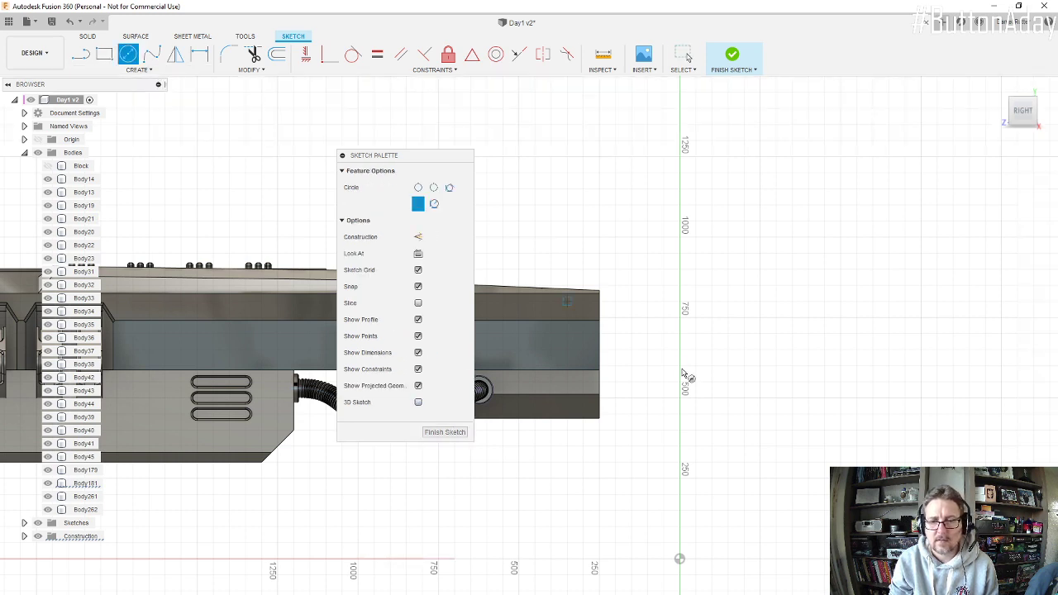
{"action": "left_click", "coordinate": [664, 463]}
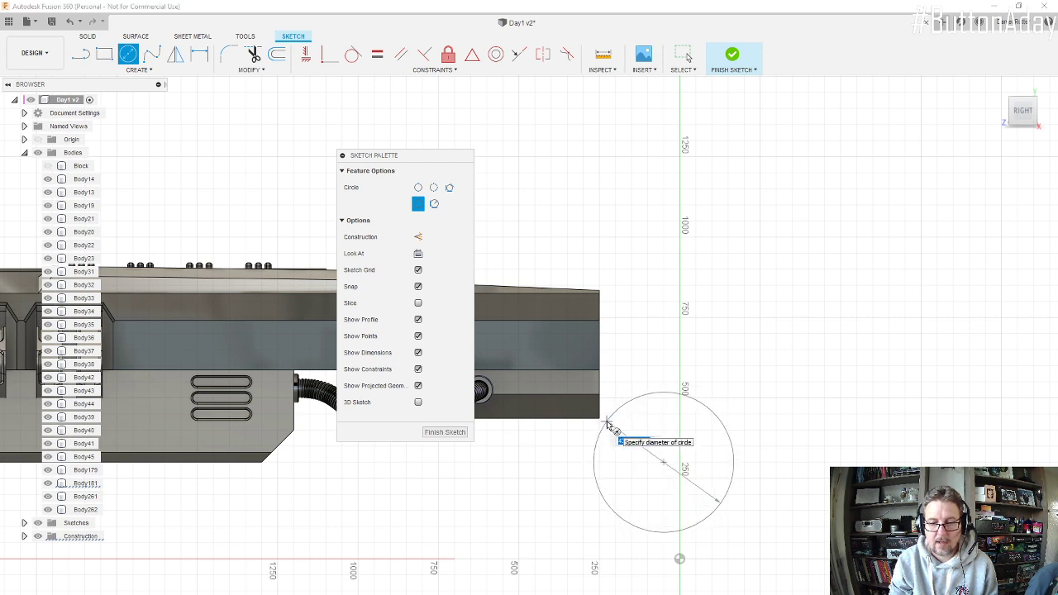
{"action": "left_click", "coordinate": [606, 426]}
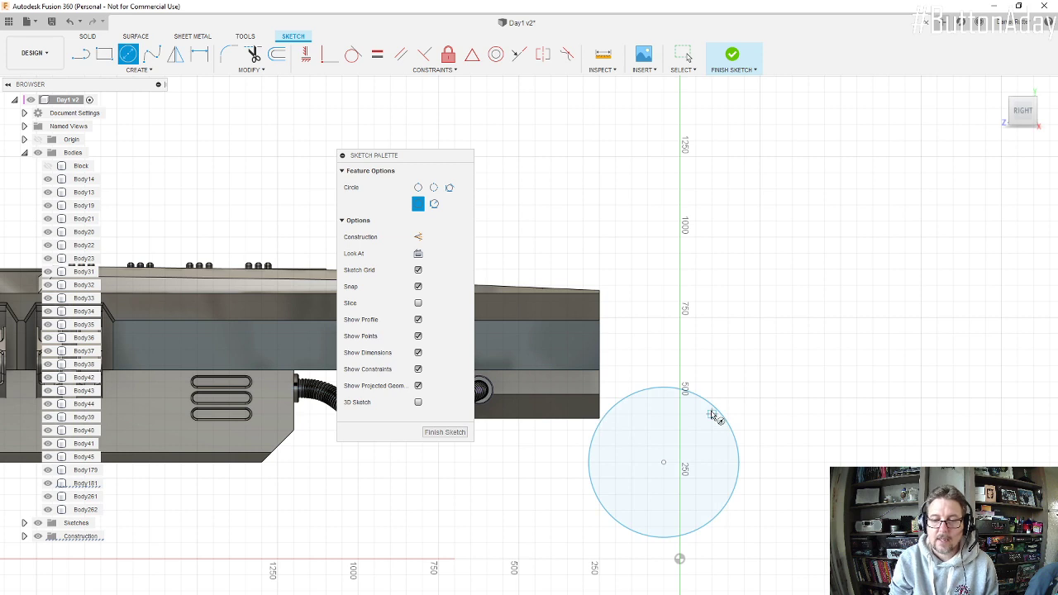
Step: Dimension the circle's diameter and set it to 400 mm
{"action": "key", "text": "d"}
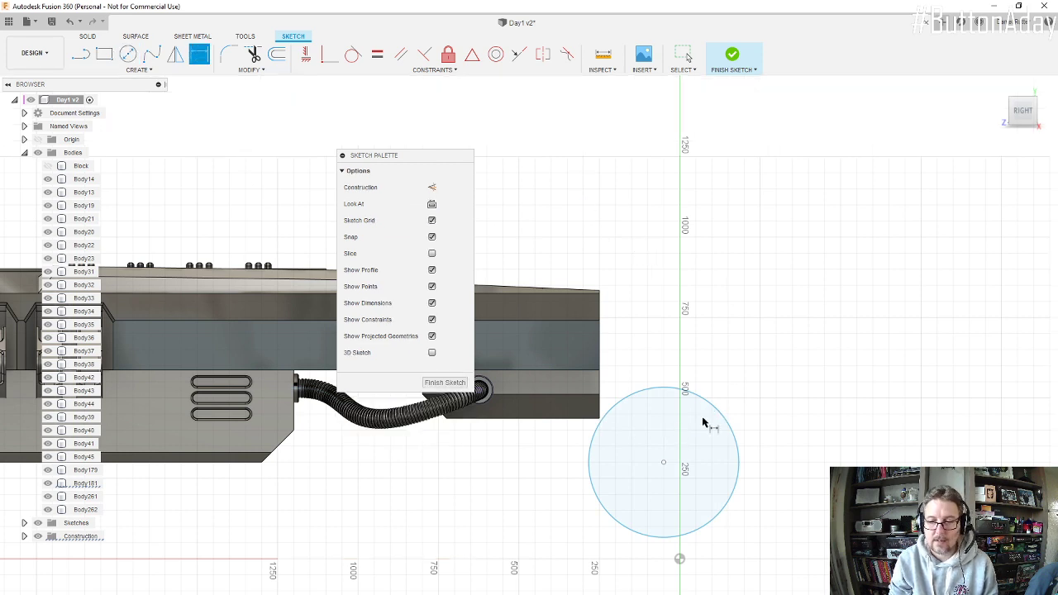
{"action": "left_click", "coordinate": [717, 411]}
{"action": "left_click", "coordinate": [747, 355]}
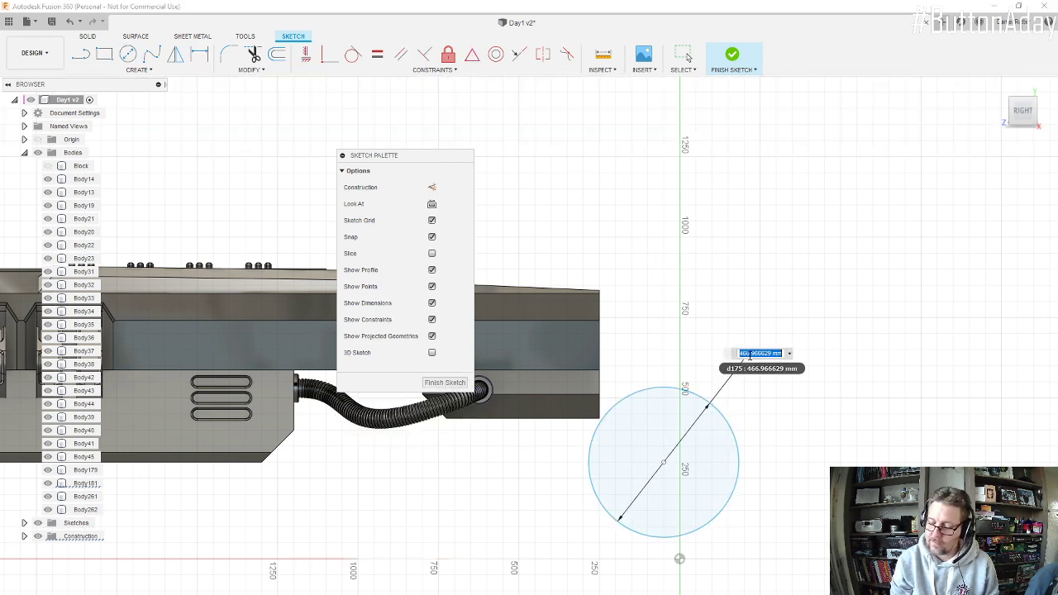
{"action": "type", "text": "400"}
{"action": "key", "text": "Return"}
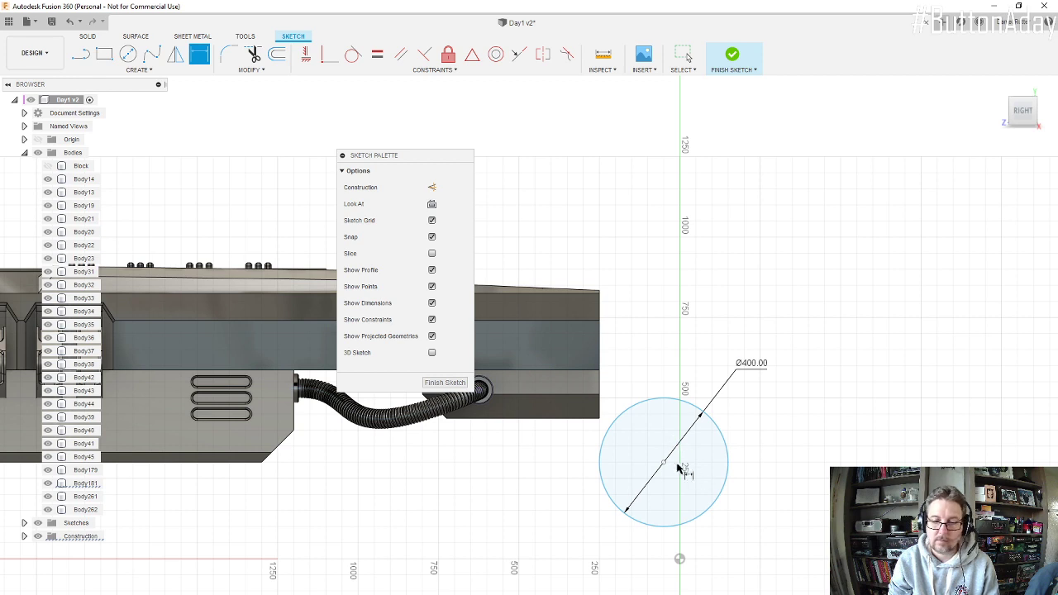
{"action": "key", "text": "Escape"}
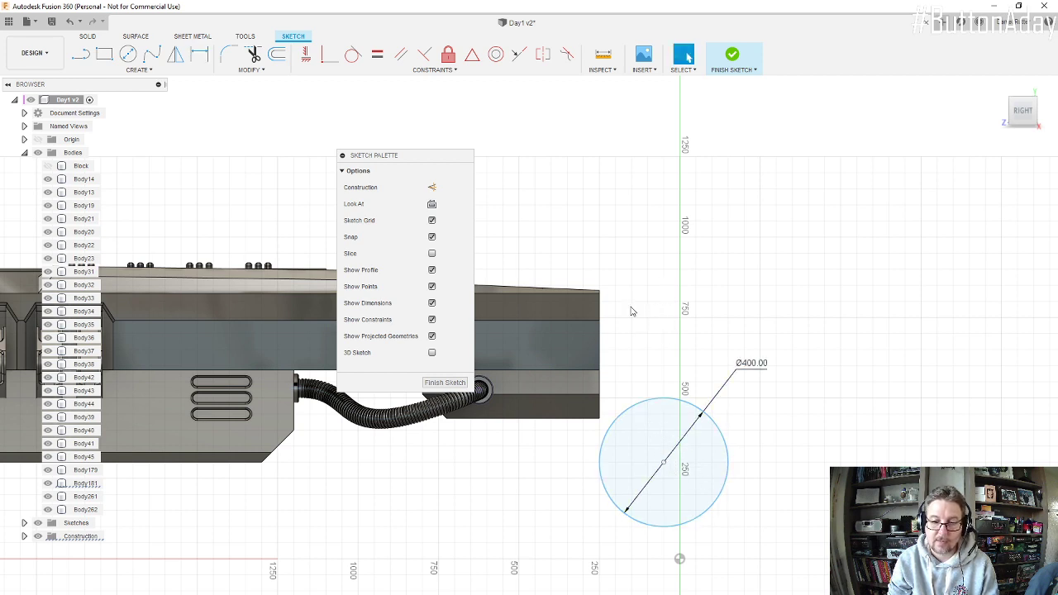
Step: Move the circle by its centre closer to the upper shell's rear end, slightly overlapping its lower corner, and finish the sketch
{"action": "mouse_move", "coordinate": [664, 460]}
{"action": "left_mouse_down"}
{"action": "mouse_move", "coordinate": [755, 406]}
{"action": "mouse_move", "coordinate": [631, 465]}
{"action": "left_mouse_up"}
{"action": "scroll", "coordinate": [604, 449], "scroll_direction": "down", "scroll_amount": 5}
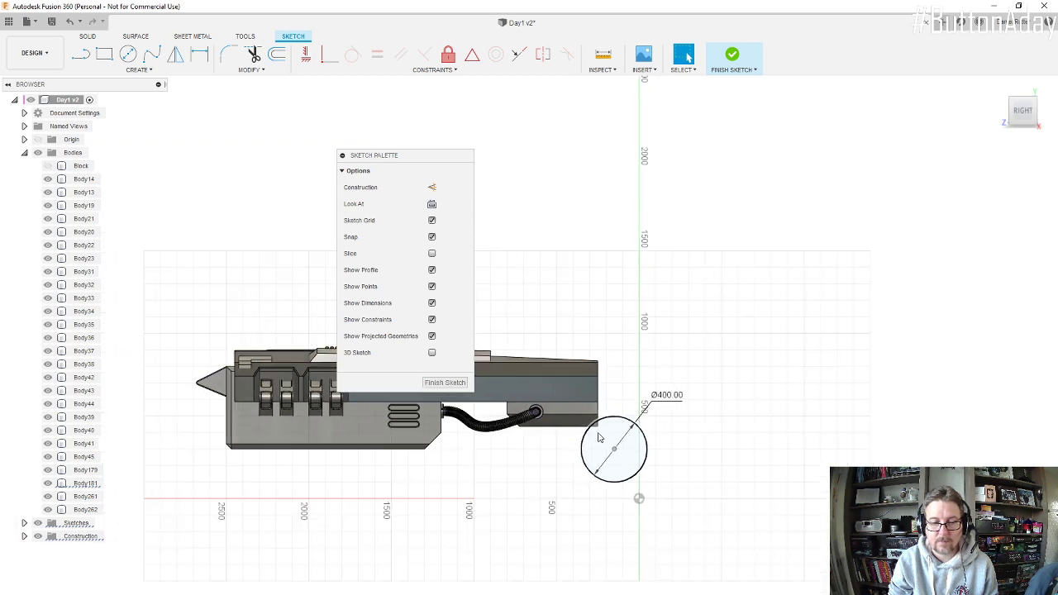
{"action": "scroll", "coordinate": [599, 438], "scroll_direction": "down", "scroll_amount": 2}
{"action": "scroll", "coordinate": [606, 430], "scroll_direction": "up", "scroll_amount": 4}
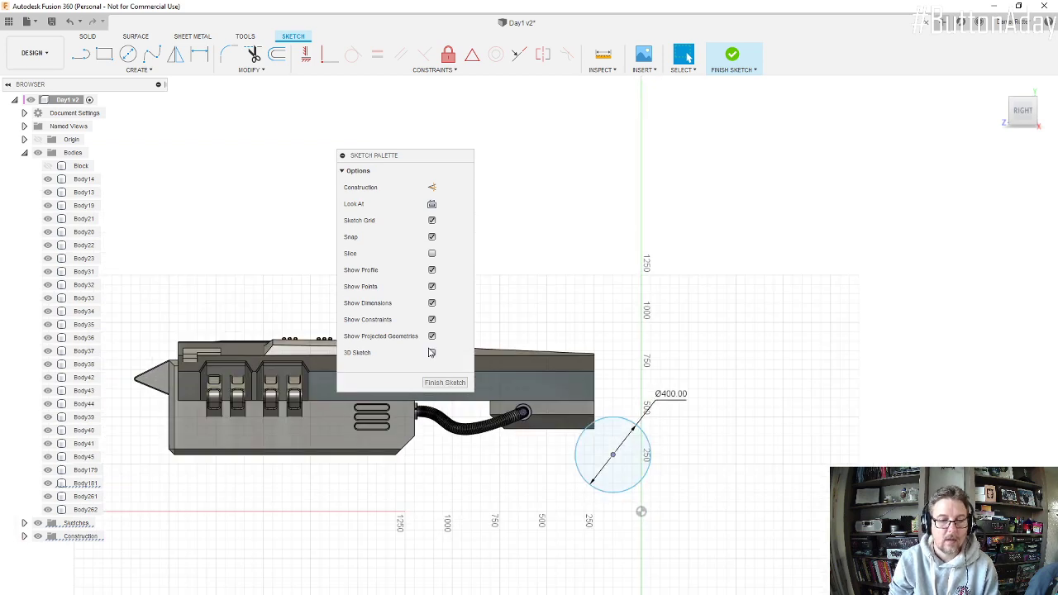
{"action": "left_click", "coordinate": [445, 381]}
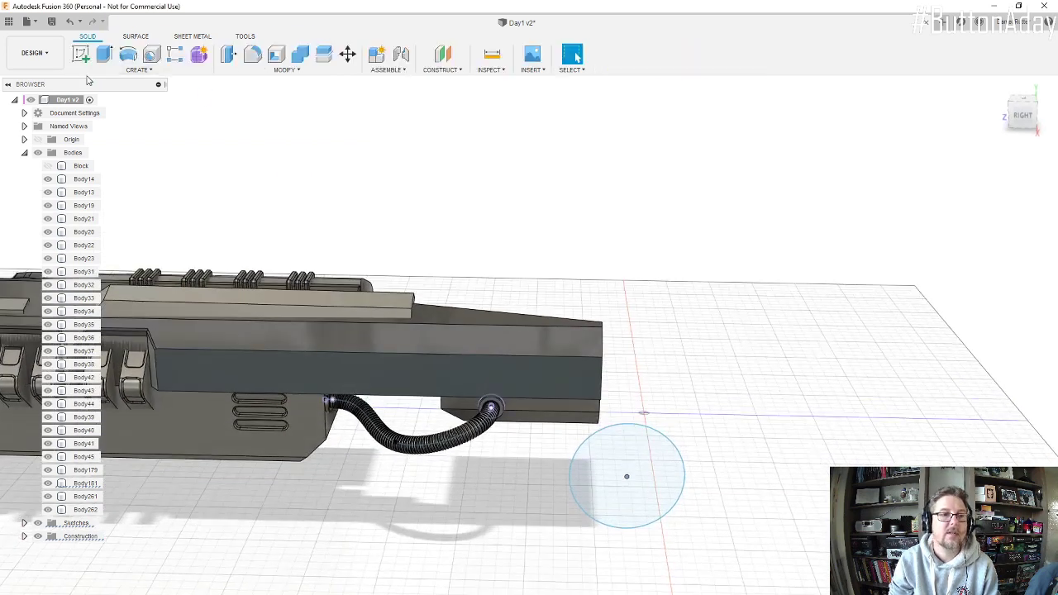
Step: Begin extruding the circle one-sided about -950 mm inward beneath the engine, with the operation set to New Body
{"action": "left_click", "coordinate": [104, 54]}
{"action": "left_click", "coordinate": [628, 451]}
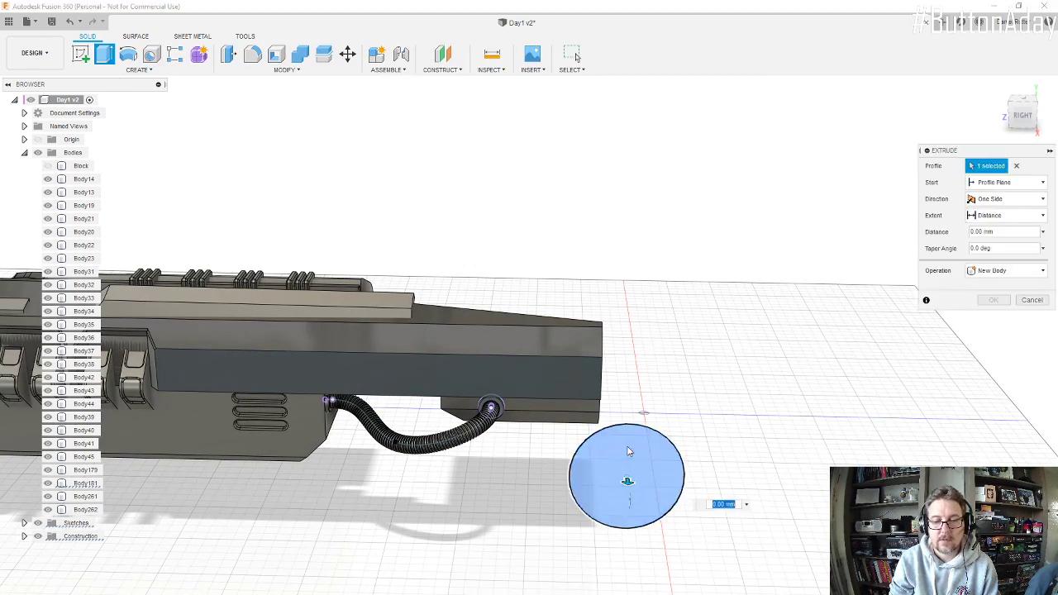
{"action": "left_click_drag", "start_coordinate": [627, 484], "coordinate": [631, 380]}
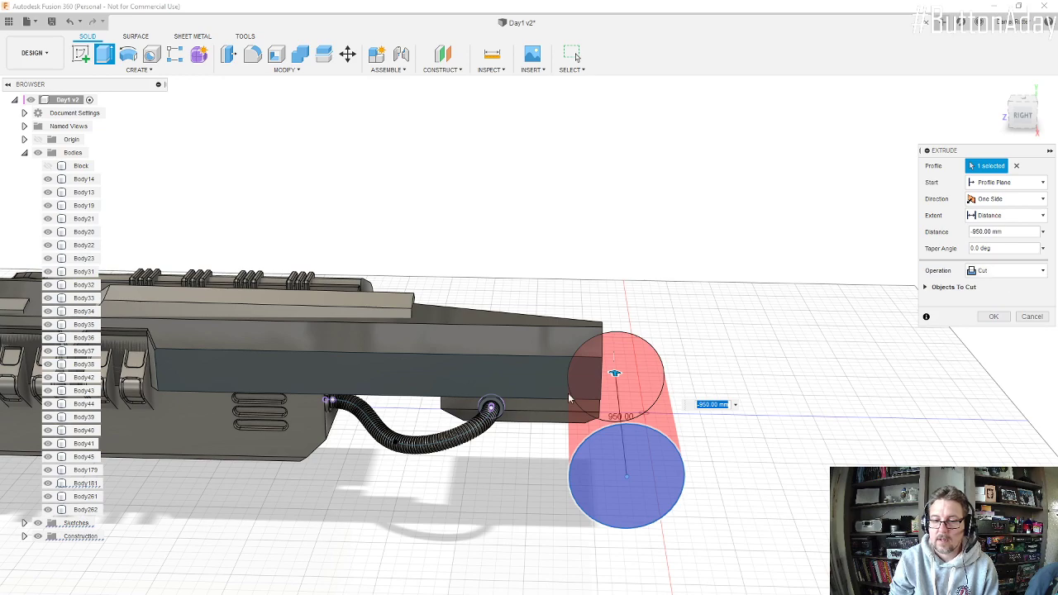
{"action": "middle_click_drag", "start_coordinate": [600, 397], "coordinate": [533, 364], "text": "shift"}
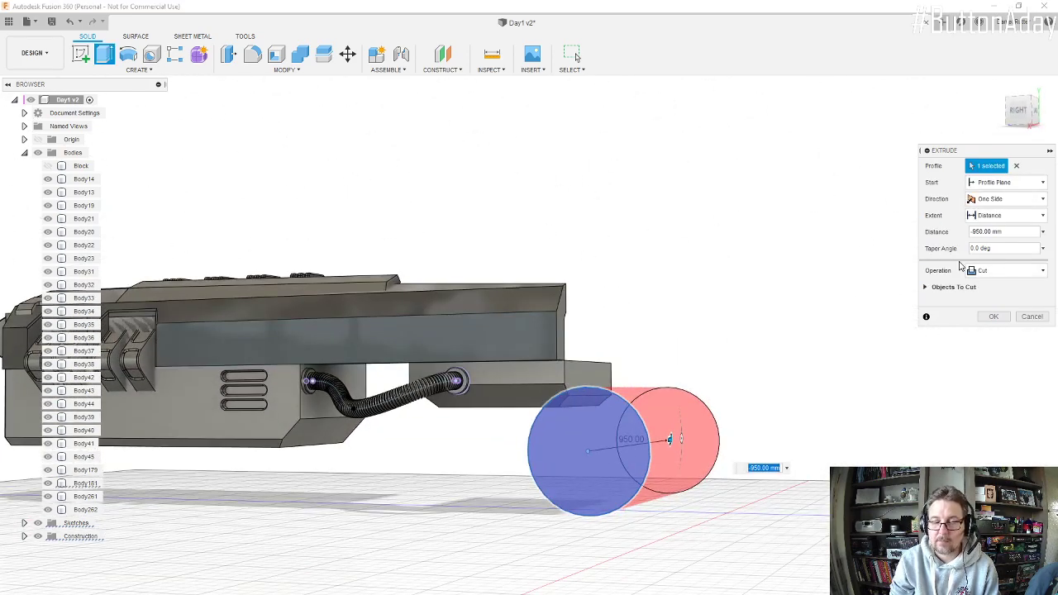
{"action": "left_click", "coordinate": [1037, 271]}
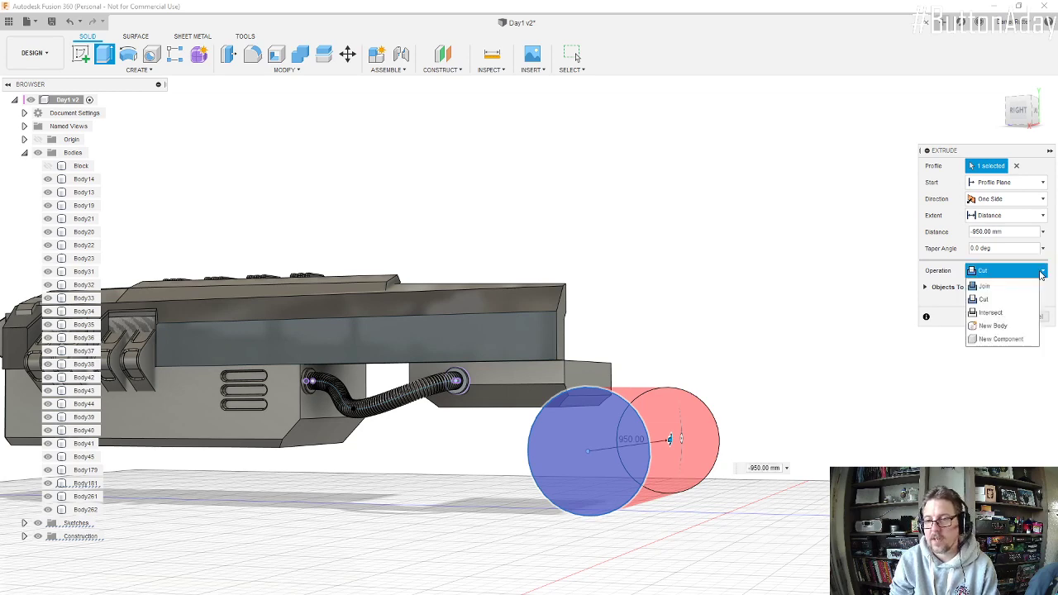
{"action": "left_click", "coordinate": [1003, 327]}
{"action": "middle_click_drag", "start_coordinate": [708, 342], "coordinate": [720, 425], "text": "shift"}
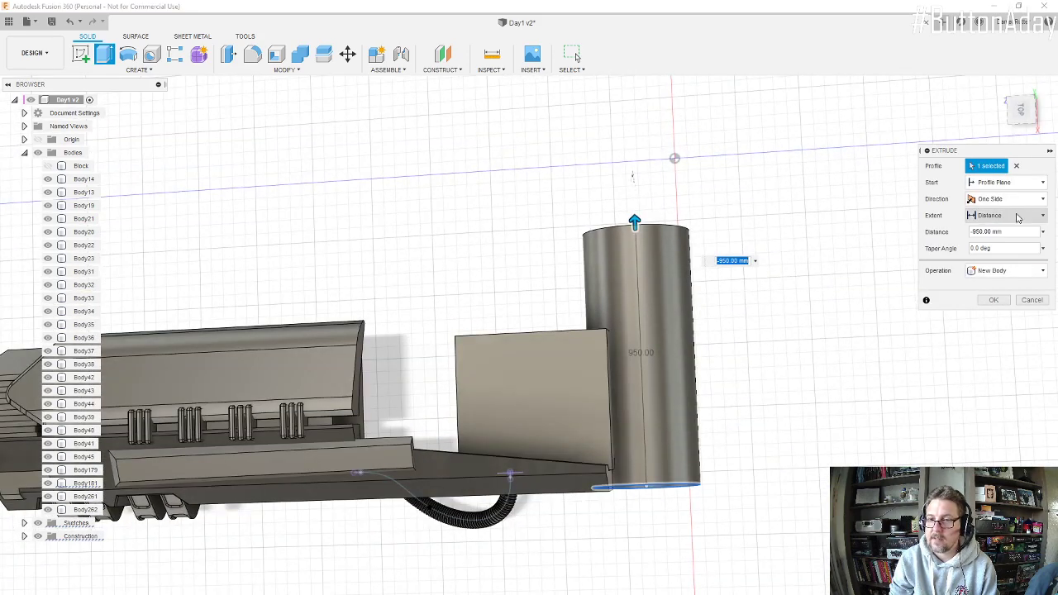
Step: Set the extrusion's extent to To Object and end it at the origin's vertical YZ plane
{"action": "left_click", "coordinate": [1018, 217]}
{"action": "left_click", "coordinate": [998, 245]}
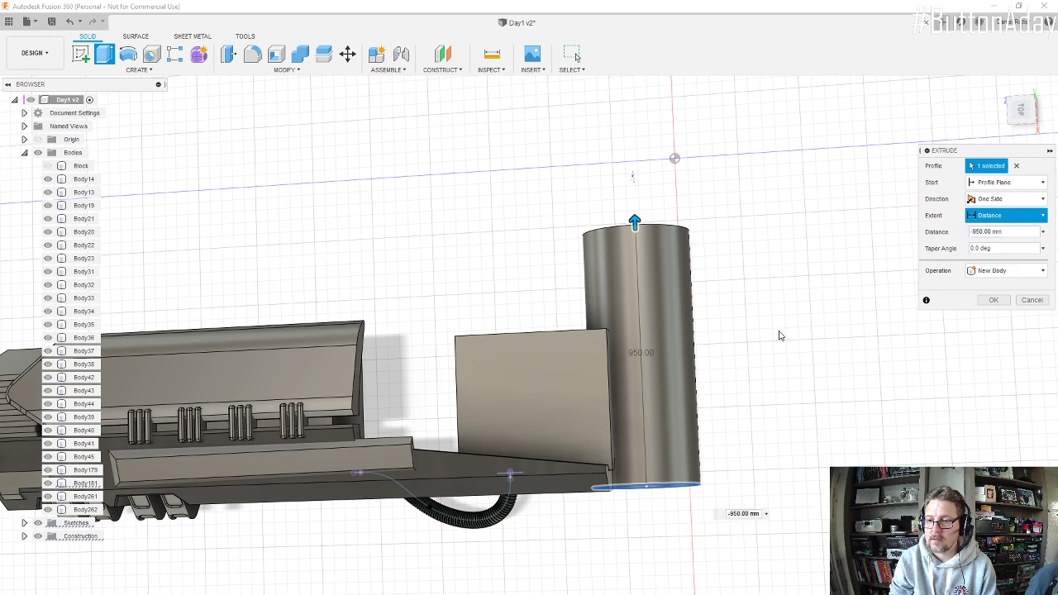
{"action": "scroll", "coordinate": [425, 263], "scroll_direction": "down", "scroll_amount": 2}
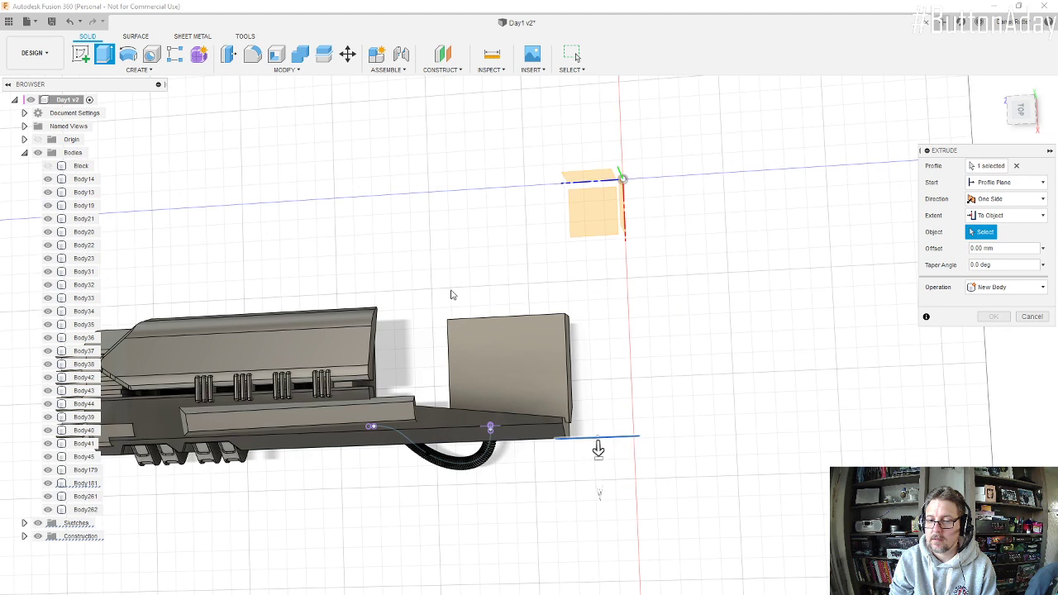
{"action": "left_click", "coordinate": [598, 182]}
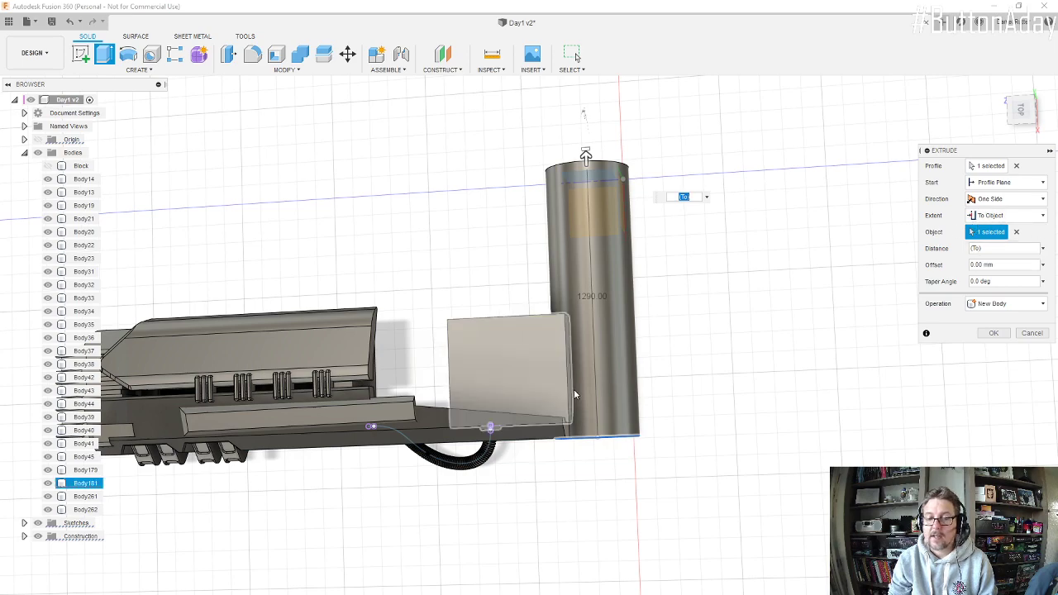
{"action": "middle_click_drag", "start_coordinate": [574, 394], "coordinate": [636, 322], "text": "shift"}
{"action": "scroll", "coordinate": [525, 442], "scroll_direction": "up", "scroll_amount": 5}
{"action": "scroll", "coordinate": [530, 435], "scroll_direction": "up", "scroll_amount": 1}
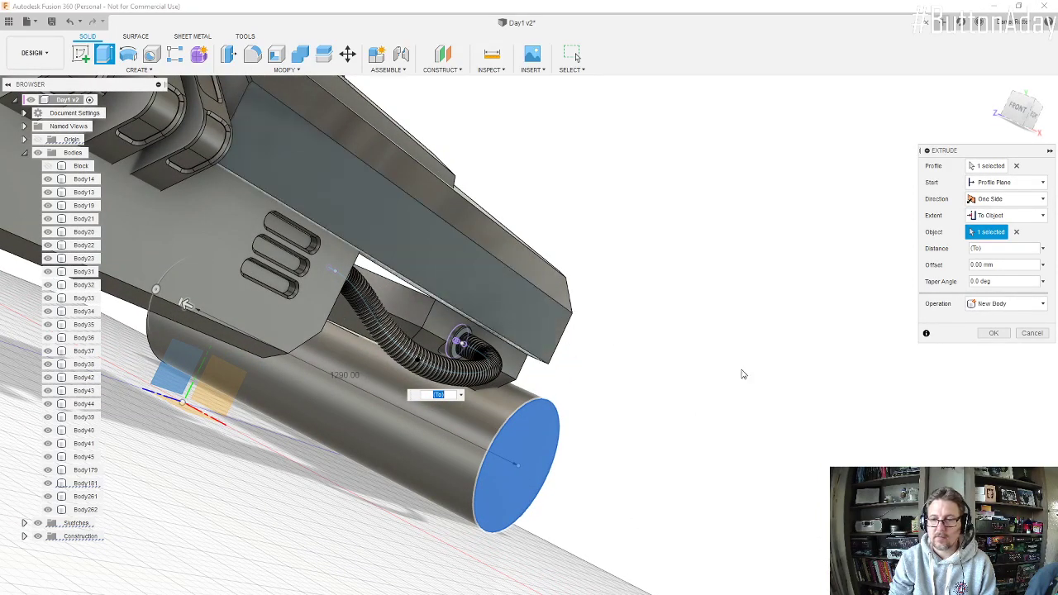
Step: Make the extrusion two-sided with a Side 2 distance of -20 mm and complete the cylinder as a new body
{"action": "left_click", "coordinate": [1044, 184]}
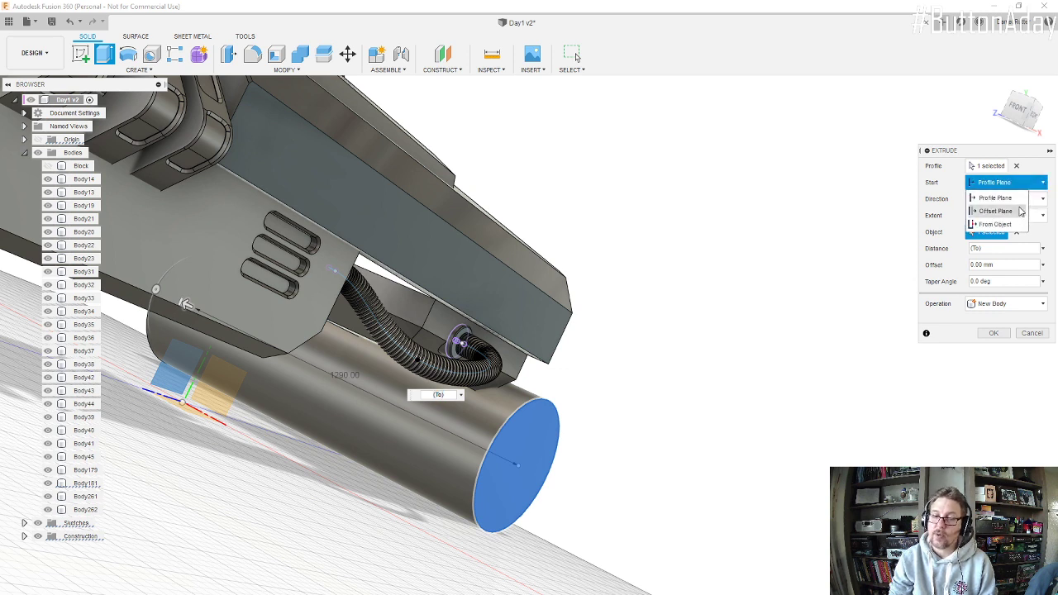
{"action": "left_click", "coordinate": [1047, 232]}
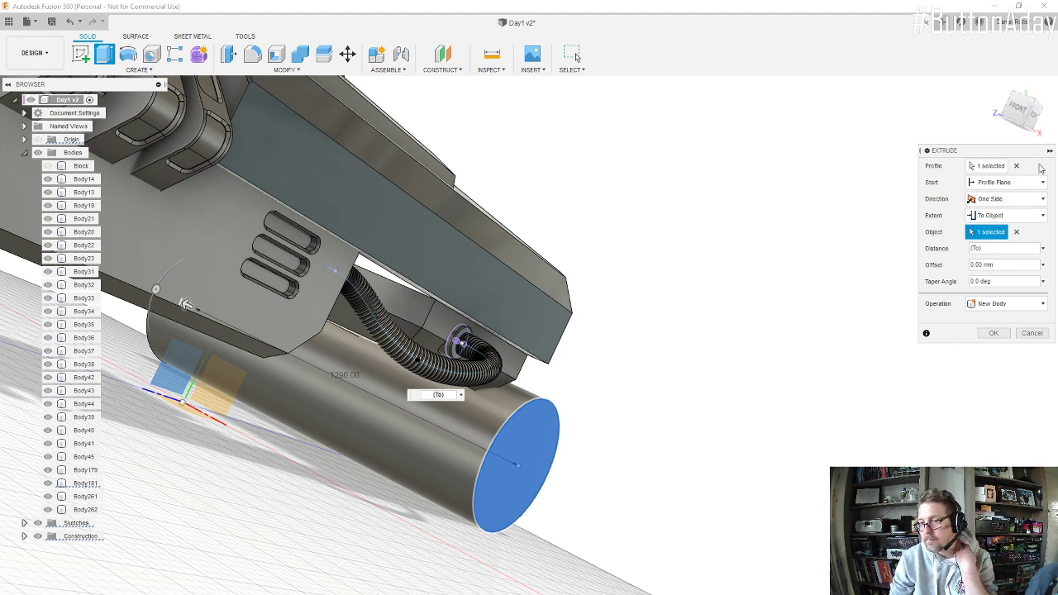
{"action": "left_click", "coordinate": [1043, 200]}
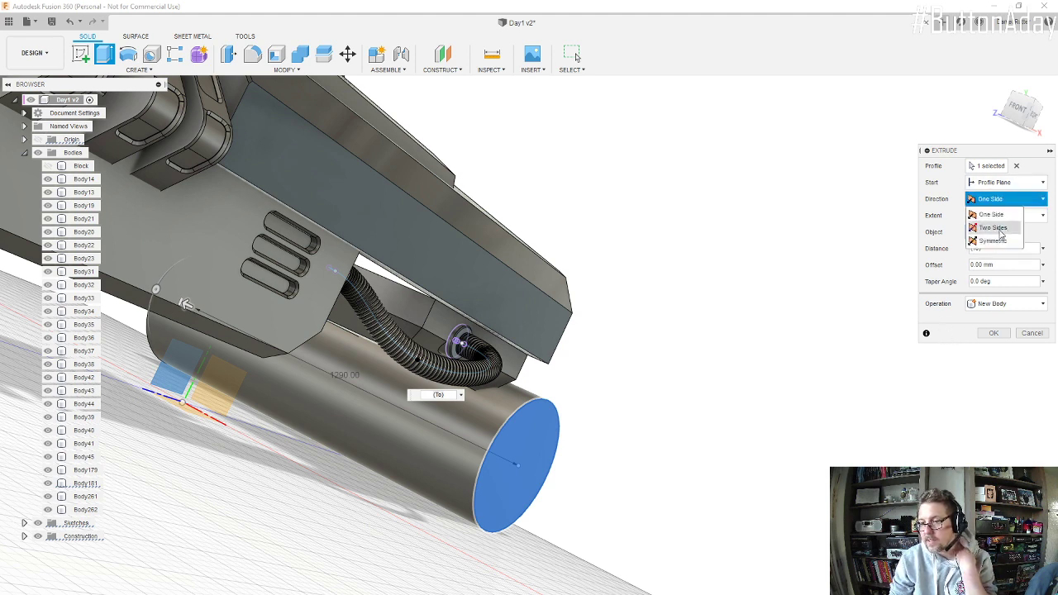
{"action": "left_click", "coordinate": [1000, 231]}
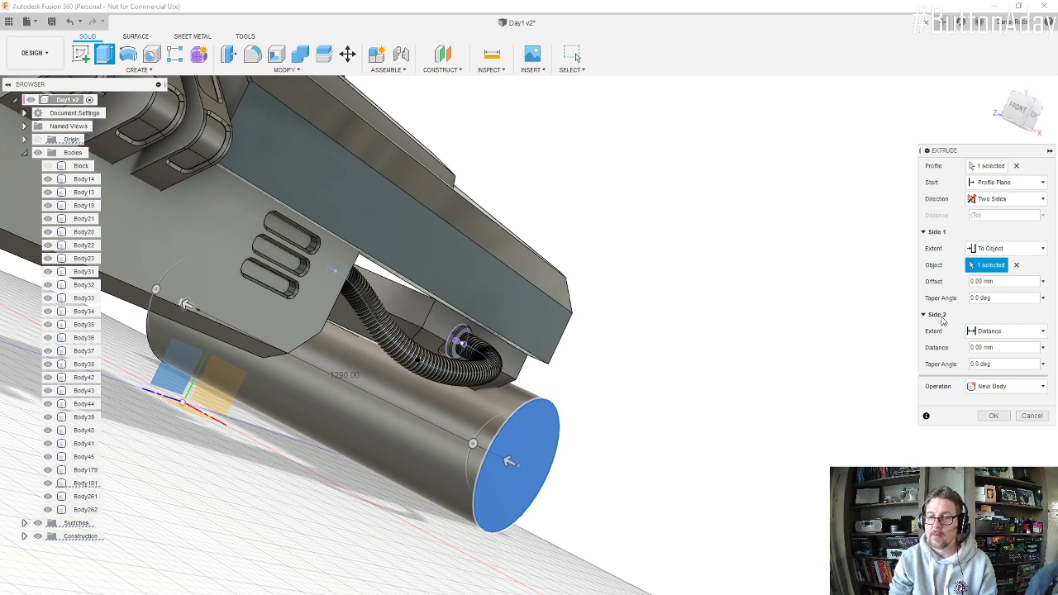
{"action": "left_click", "coordinate": [1006, 347]}
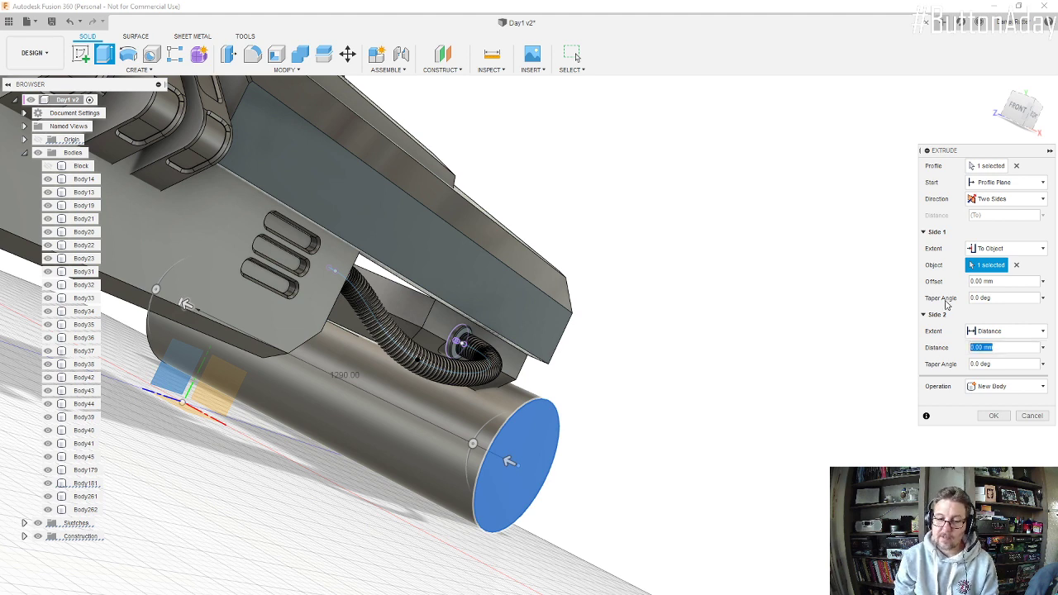
{"action": "type", "text": "20"}
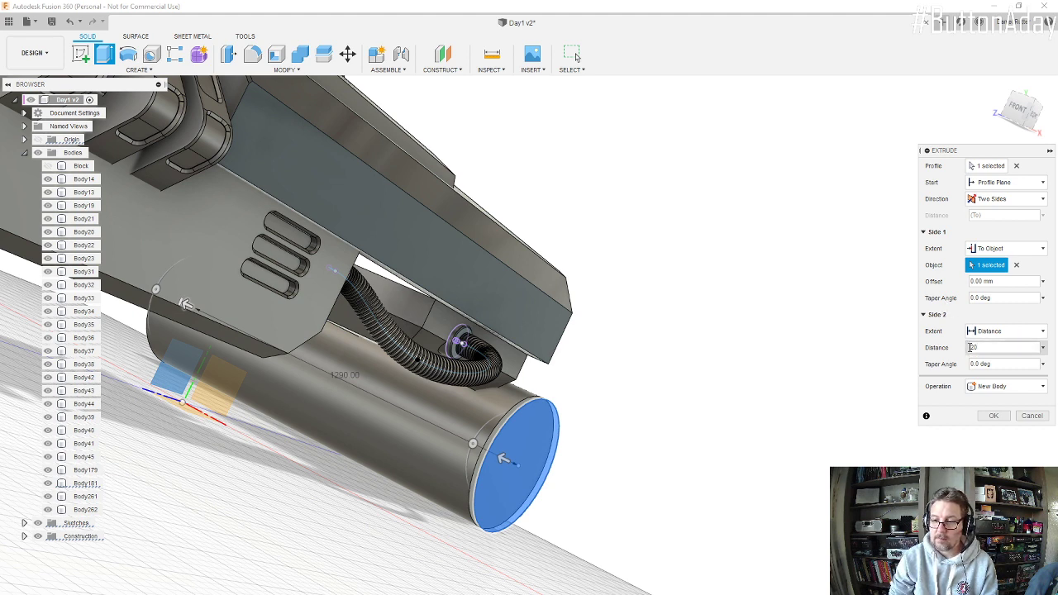
{"action": "type", "text": "-"}
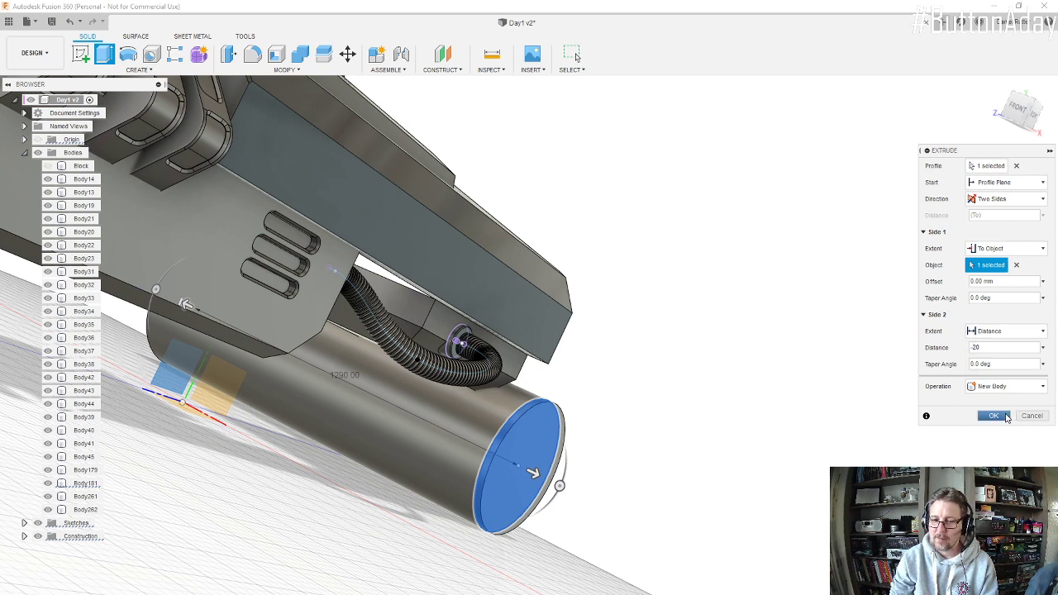
{"action": "left_click", "coordinate": [993, 416]}
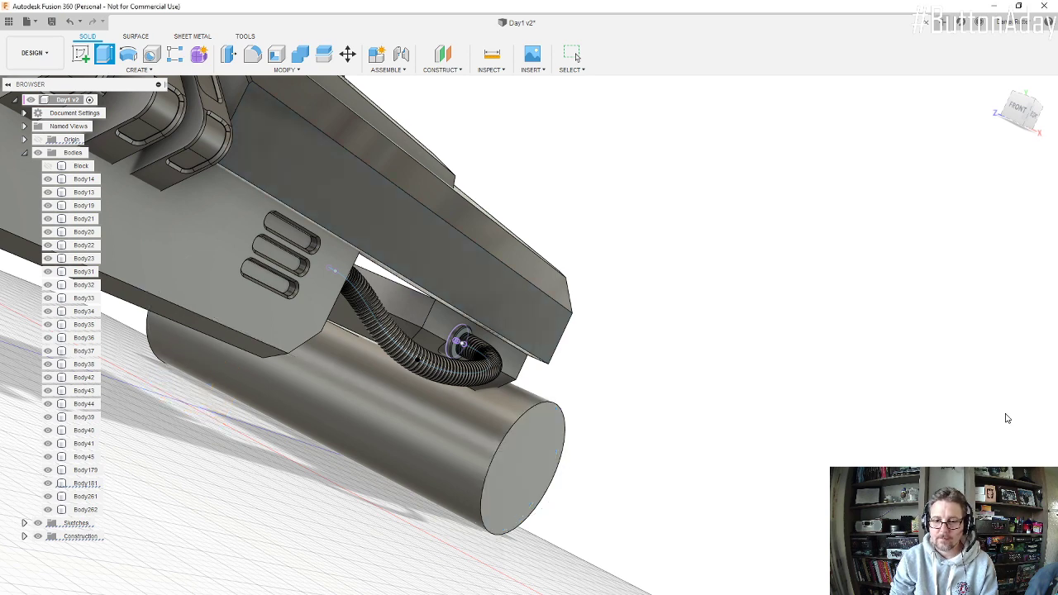
Step: Chamfer the circular edge of the cylinder's outer end with an equal distance of 40 mm
{"action": "scroll", "coordinate": [494, 440], "scroll_direction": "up", "scroll_amount": 2}
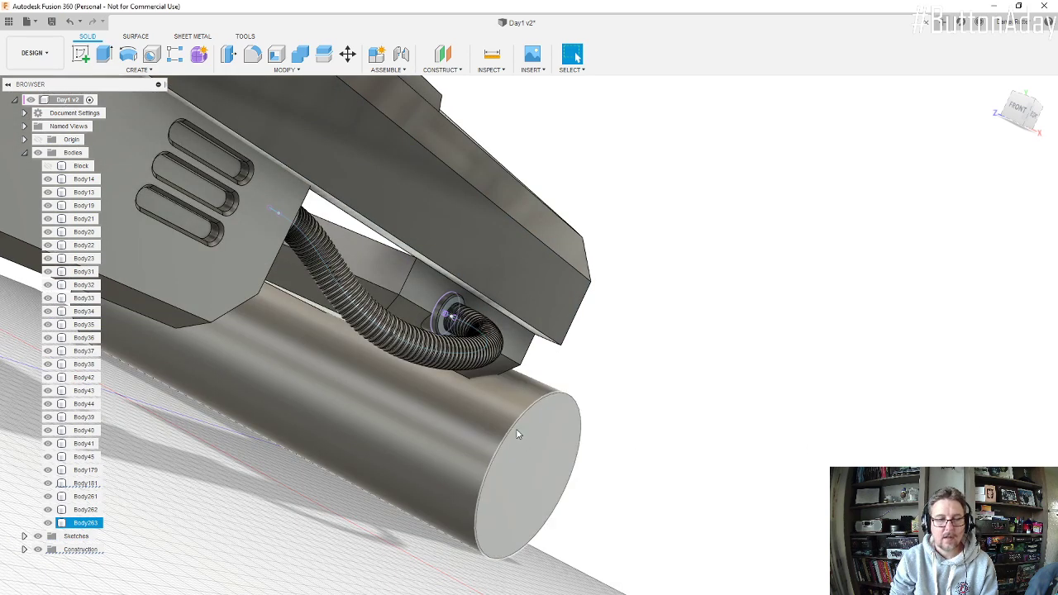
{"action": "left_click", "coordinate": [285, 69]}
{"action": "left_click", "coordinate": [248, 111]}
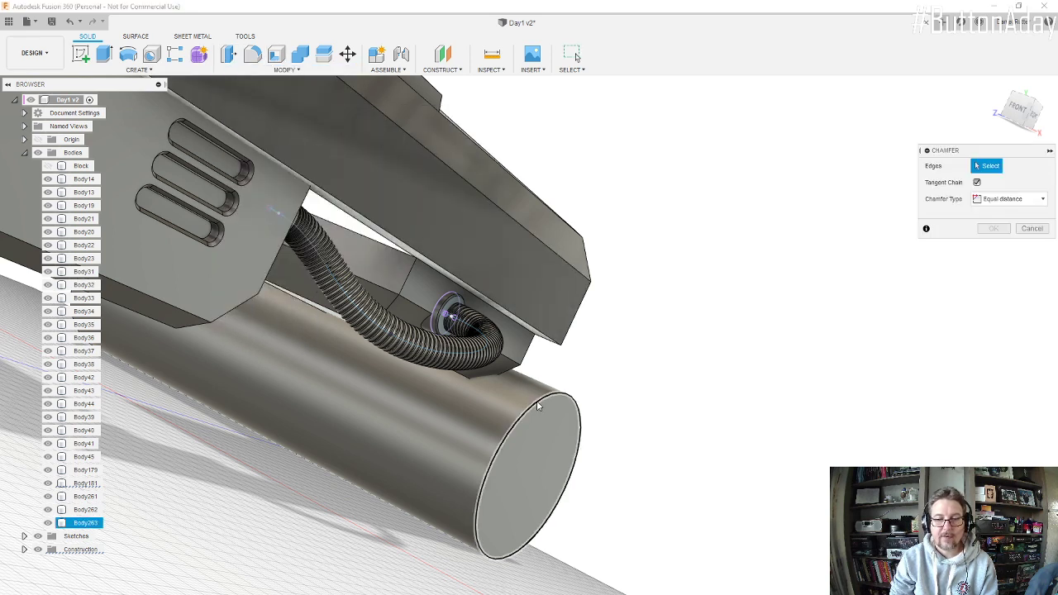
{"action": "left_click", "coordinate": [547, 404]}
{"action": "mouse_move", "coordinate": [542, 401]}
{"action": "left_mouse_down"}
{"action": "mouse_move", "coordinate": [518, 406]}
{"action": "mouse_move", "coordinate": [538, 402]}
{"action": "left_mouse_up"}
{"action": "scroll", "coordinate": [512, 356], "scroll_direction": "down", "scroll_amount": 2}
{"action": "middle_click_drag", "start_coordinate": [512, 355], "coordinate": [538, 288], "text": "shift"}
{"action": "scroll", "coordinate": [538, 288], "scroll_direction": "up", "scroll_amount": 3}
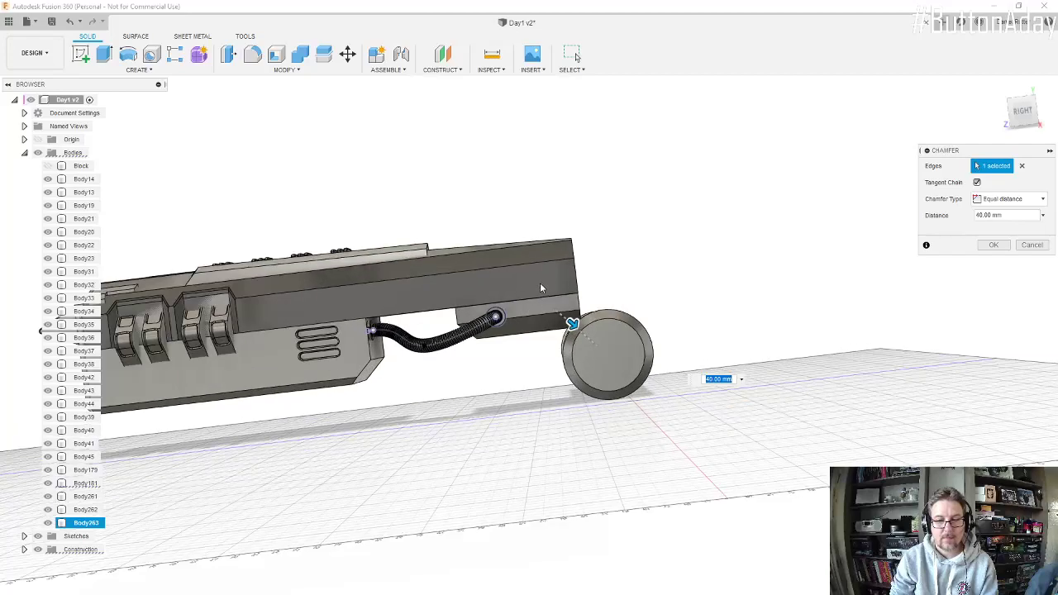
{"action": "left_click", "coordinate": [996, 245]}
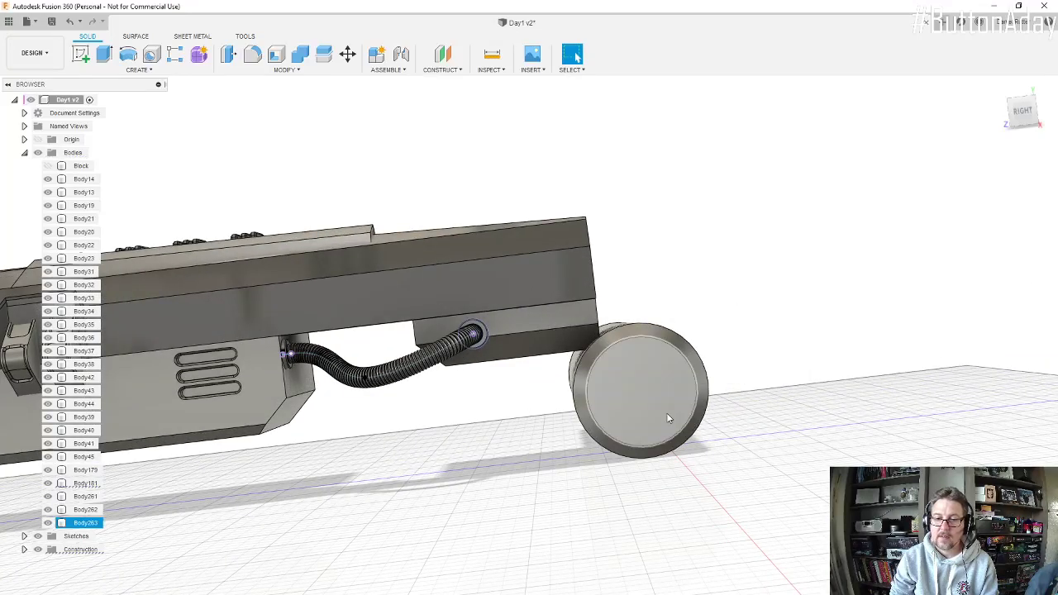
Step: Inspect the chamfered cylinder, switch to Photos to examine the circular part behind the engine in the reference image, and return to Fusion 360
{"action": "scroll", "coordinate": [666, 413], "scroll_direction": "up", "scroll_amount": 3}
{"action": "middle_click_drag", "start_coordinate": [637, 373], "coordinate": [661, 354], "text": "shift"}
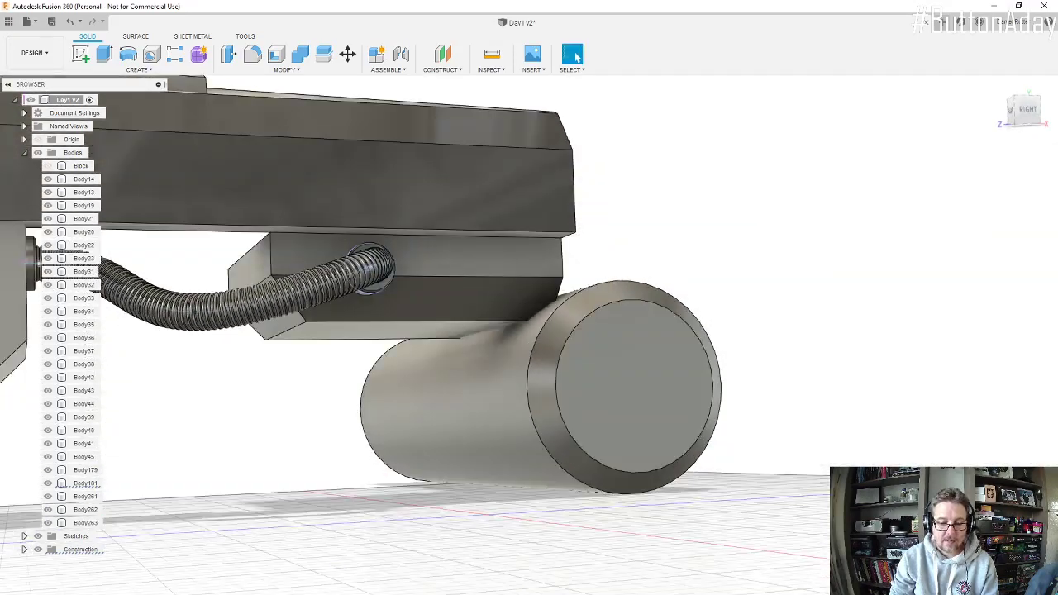
{"action": "left_click", "coordinate": [499, 592]}
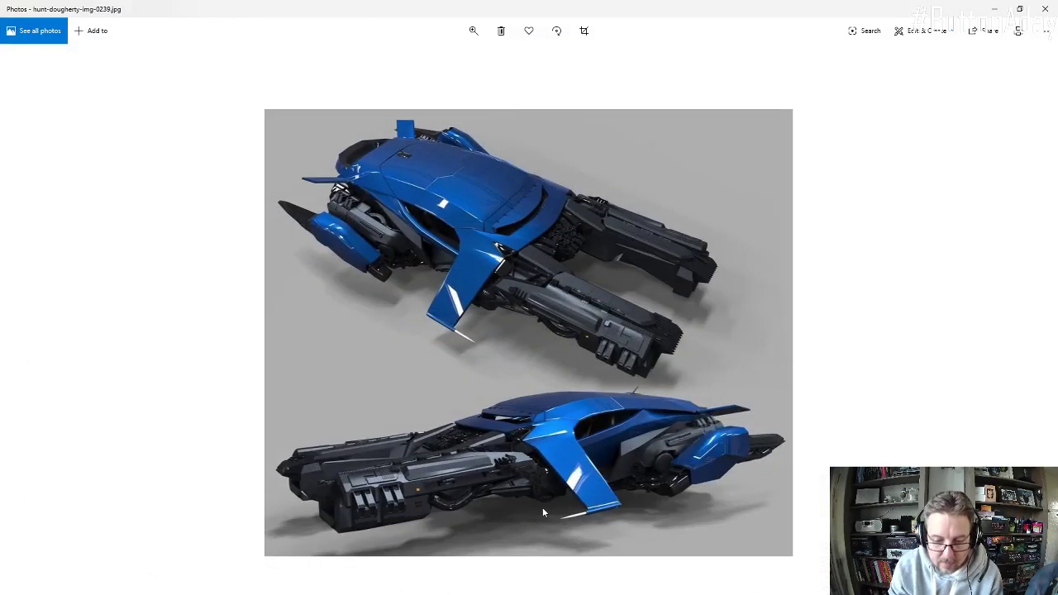
{"action": "left_click", "coordinate": [474, 31]}
{"action": "left_click", "coordinate": [468, 60]}
{"action": "left_click_drag", "start_coordinate": [468, 60], "coordinate": [512, 63]}
{"action": "left_click_drag", "start_coordinate": [622, 506], "coordinate": [642, 389]}
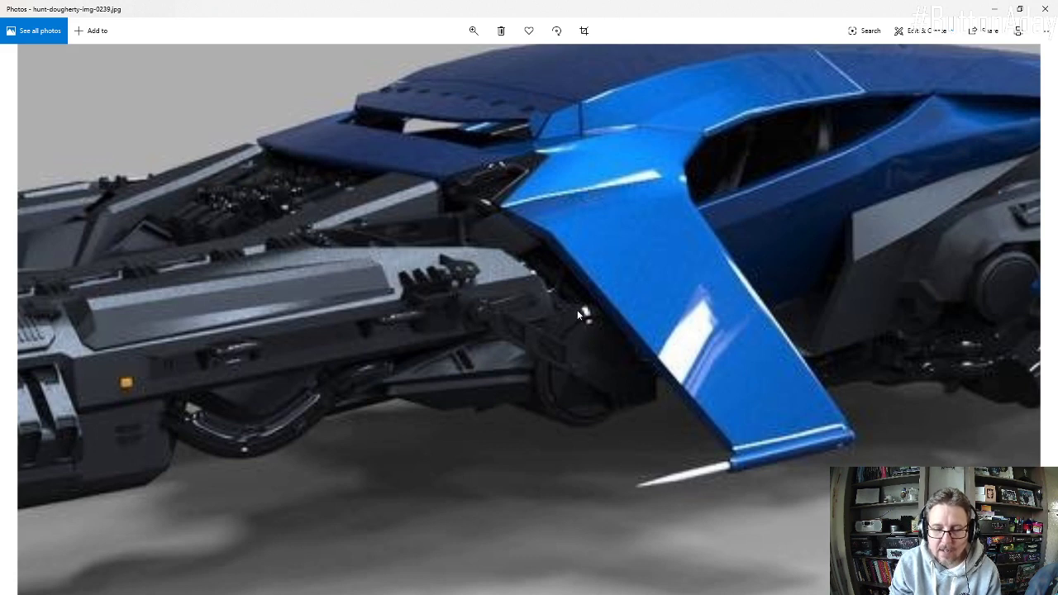
{"action": "left_click", "coordinate": [994, 8]}
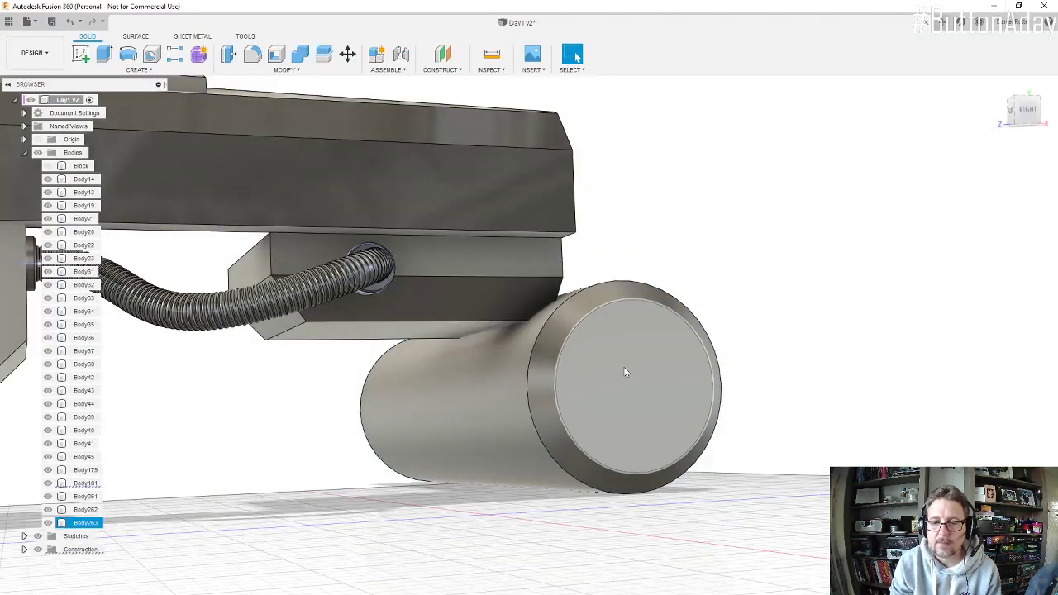
Step: Start a sketch on the flat circular face at the cylinder's outer end
{"action": "middle_click_drag", "start_coordinate": [618, 366], "coordinate": [614, 368], "text": "shift"}
{"action": "scroll", "coordinate": [666, 386], "scroll_direction": "up", "scroll_amount": 1}
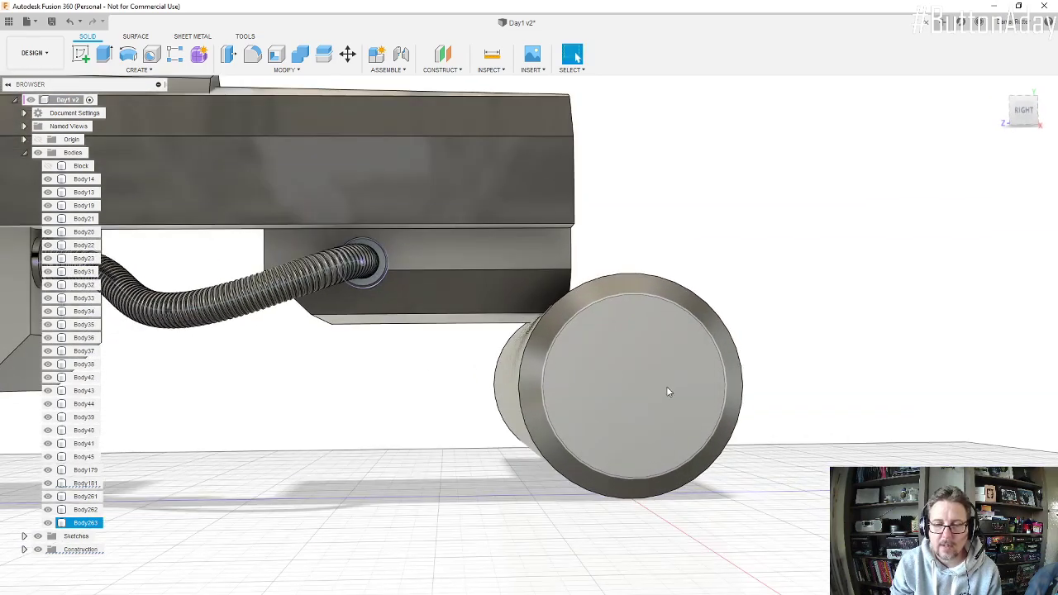
{"action": "left_click", "coordinate": [82, 56]}
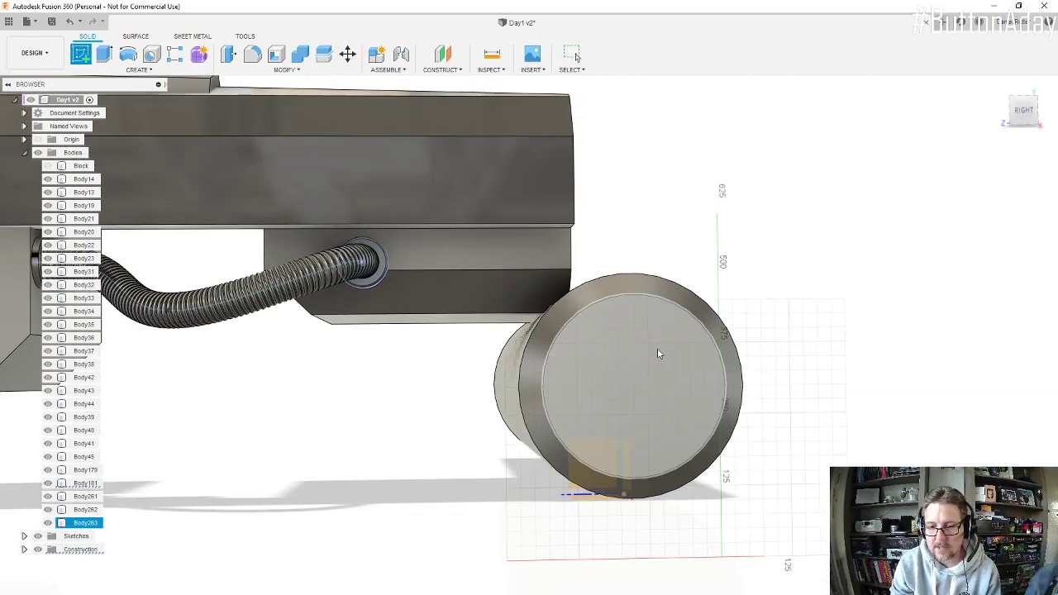
{"action": "left_click", "coordinate": [658, 341]}
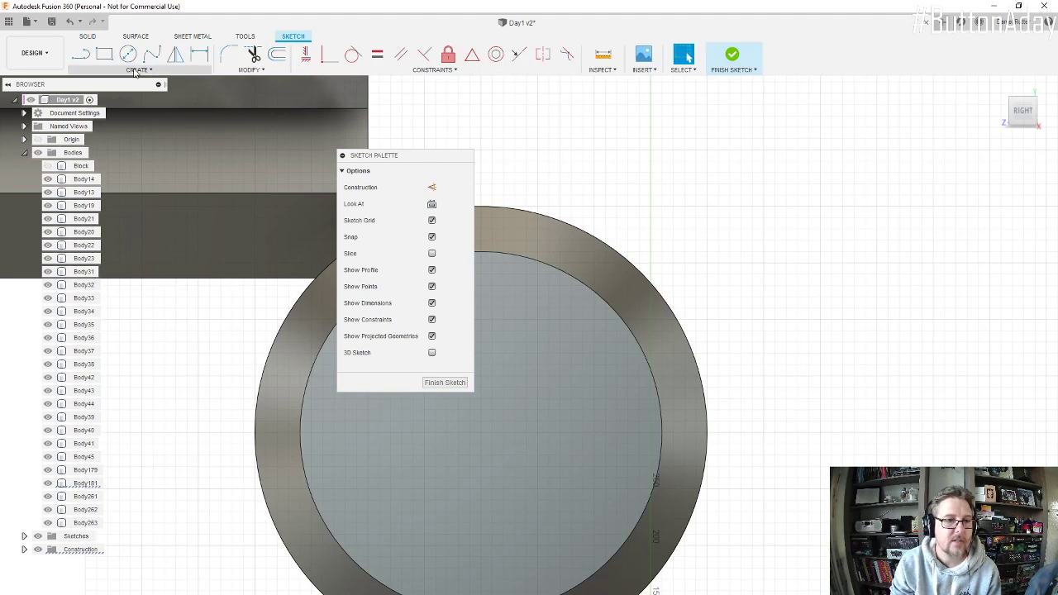
Step: Sketch a circle about 303 mm in diameter, concentric with the cylinder's end face and just inside its edge
{"action": "left_click", "coordinate": [128, 56]}
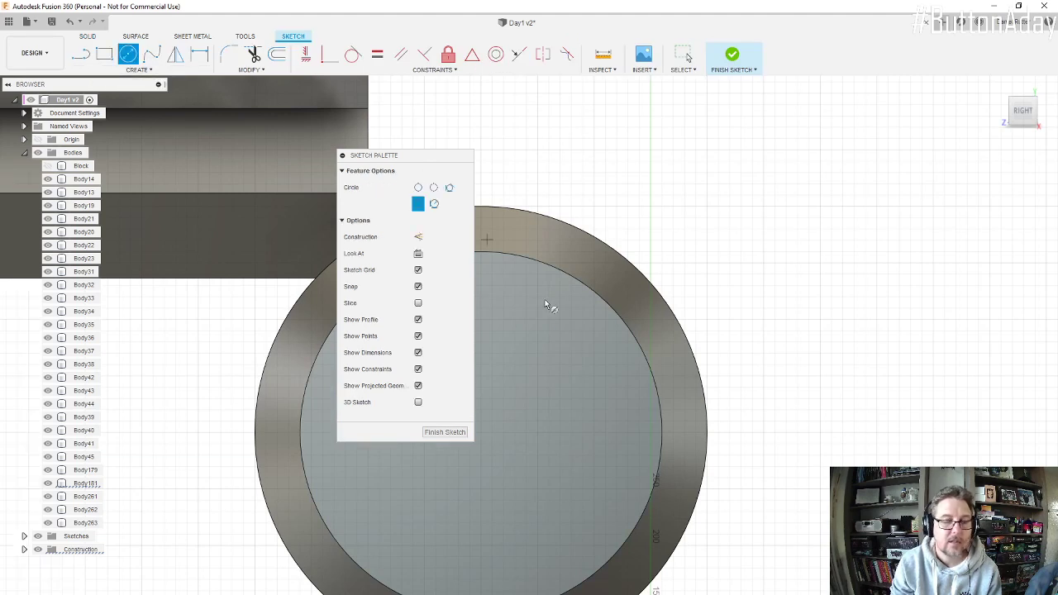
{"action": "left_click", "coordinate": [481, 432]}
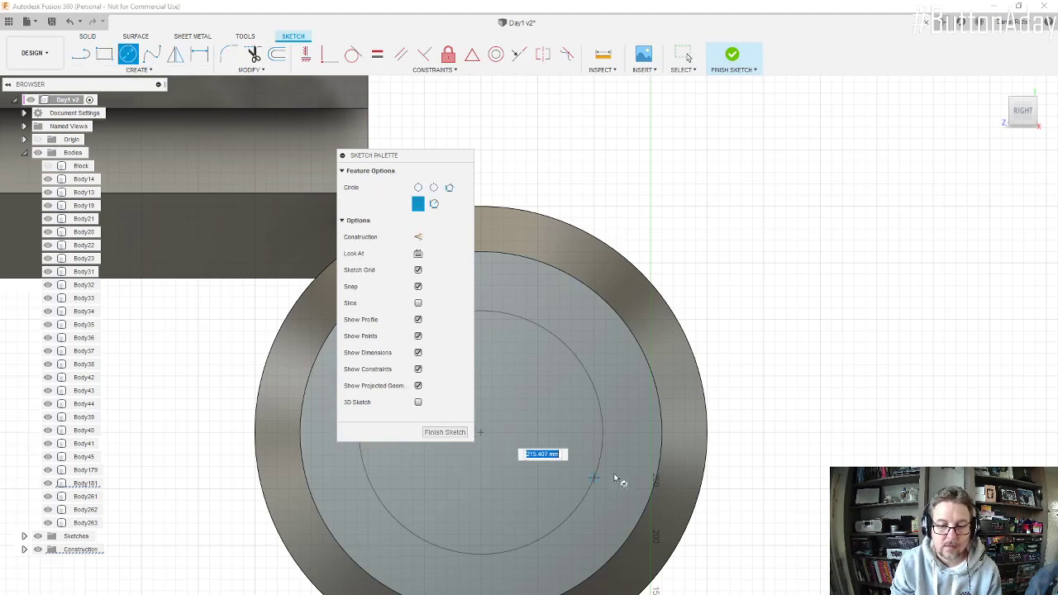
{"action": "left_click", "coordinate": [652, 458]}
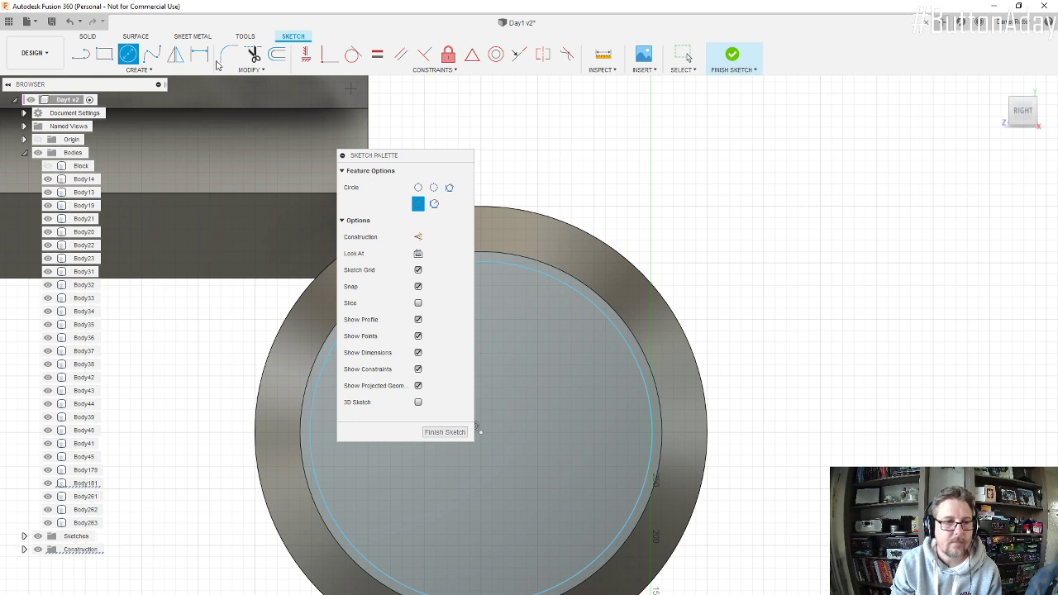
Step: Offset the sketched circle inward by 4 mm to form a thin ring
{"action": "left_click", "coordinate": [280, 55]}
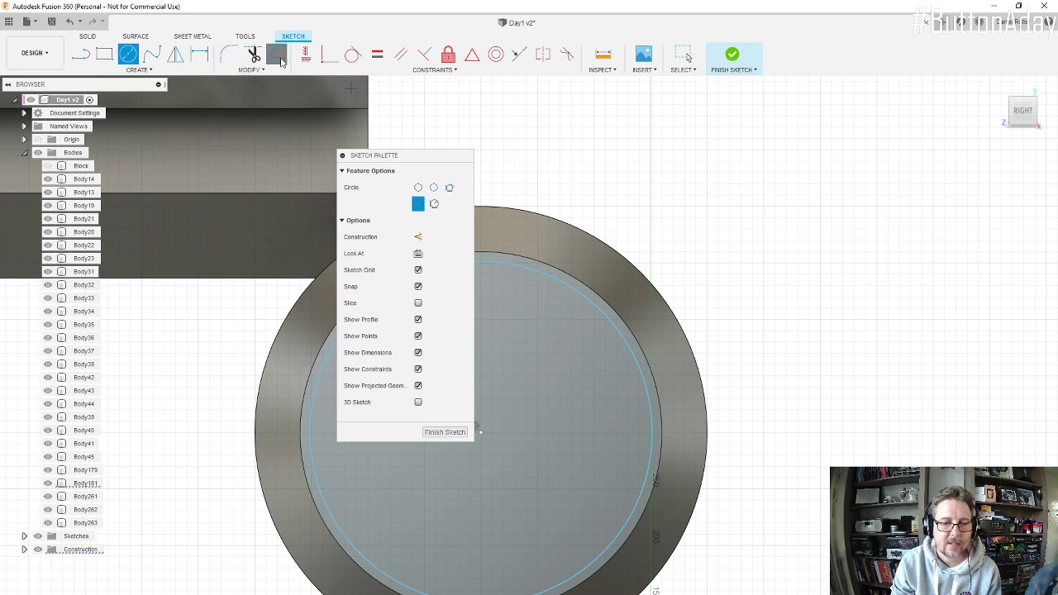
{"action": "left_click", "coordinate": [573, 287]}
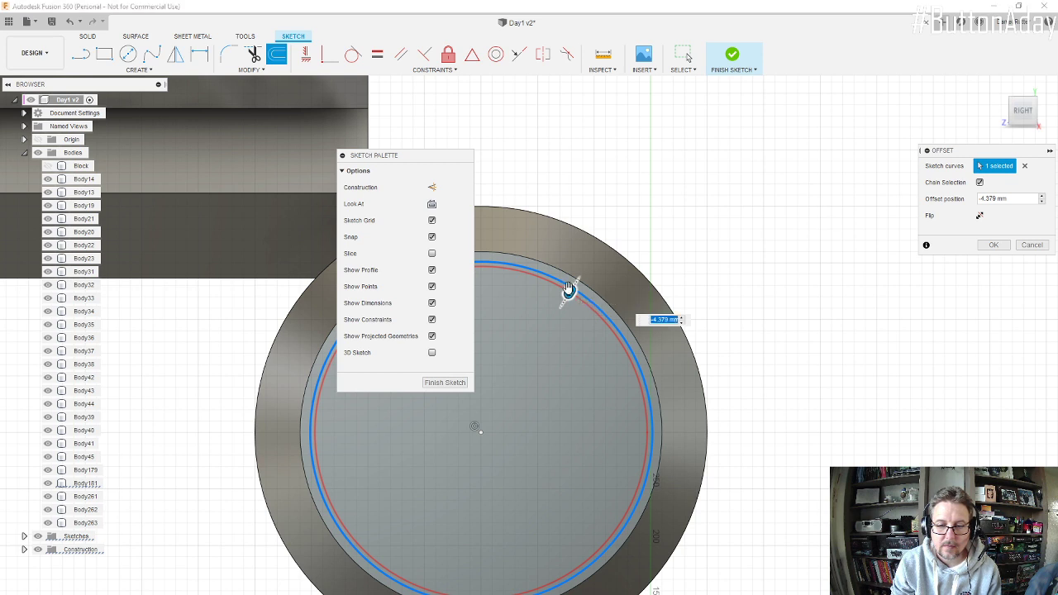
{"action": "type", "text": "-4"}
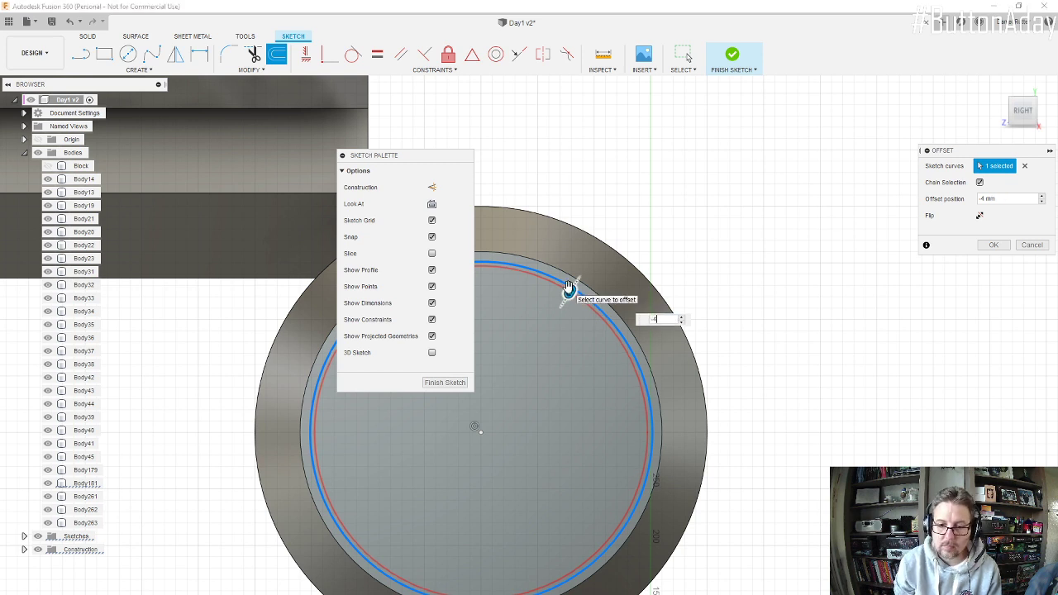
{"action": "key", "text": "Return"}
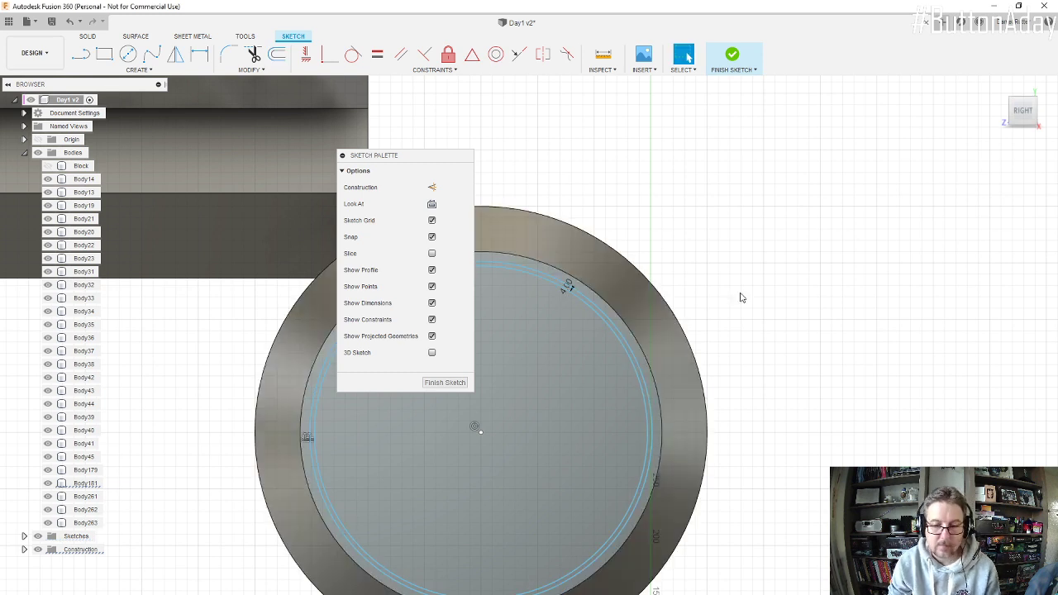
Step: Dimension the outer sketched circle to a diameter of 300 mm and finish the sketch
{"action": "scroll", "coordinate": [572, 299], "scroll_direction": "up", "scroll_amount": 2}
{"action": "scroll", "coordinate": [572, 299], "scroll_direction": "up", "scroll_amount": 1}
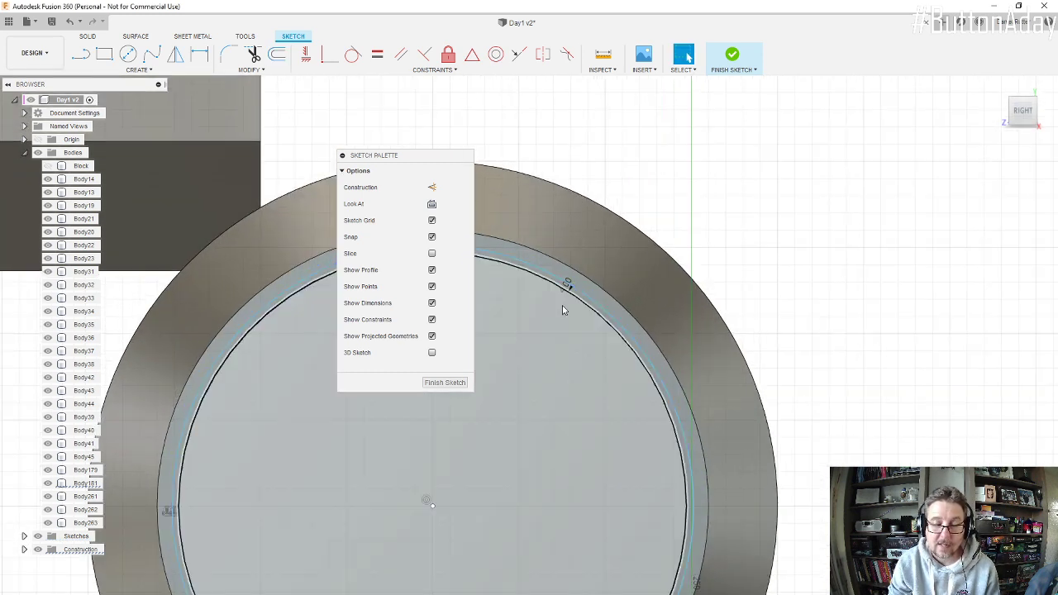
{"action": "key", "text": "o"}
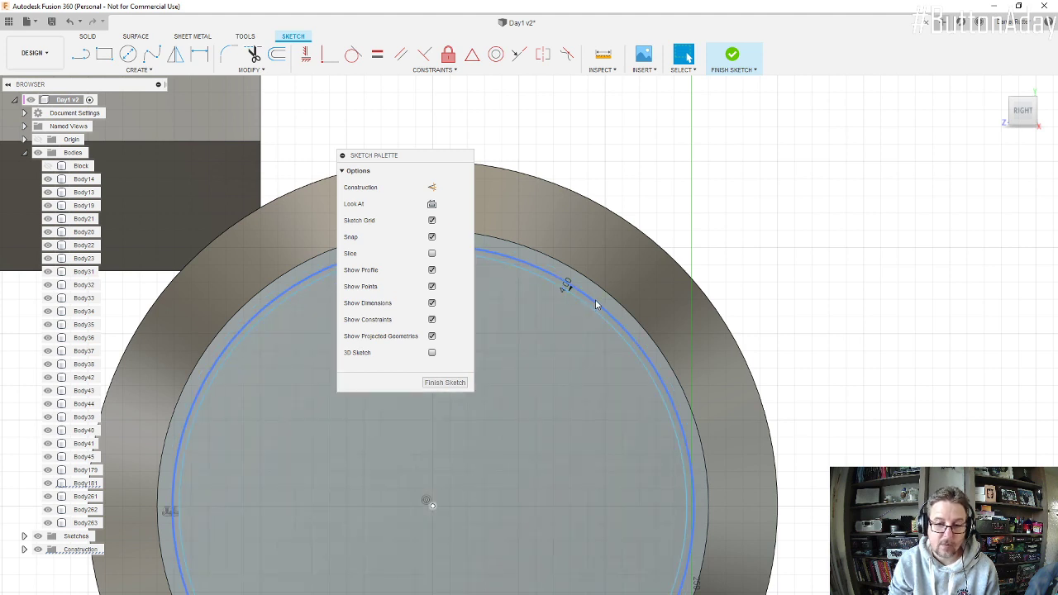
{"action": "left_click", "coordinate": [616, 328]}
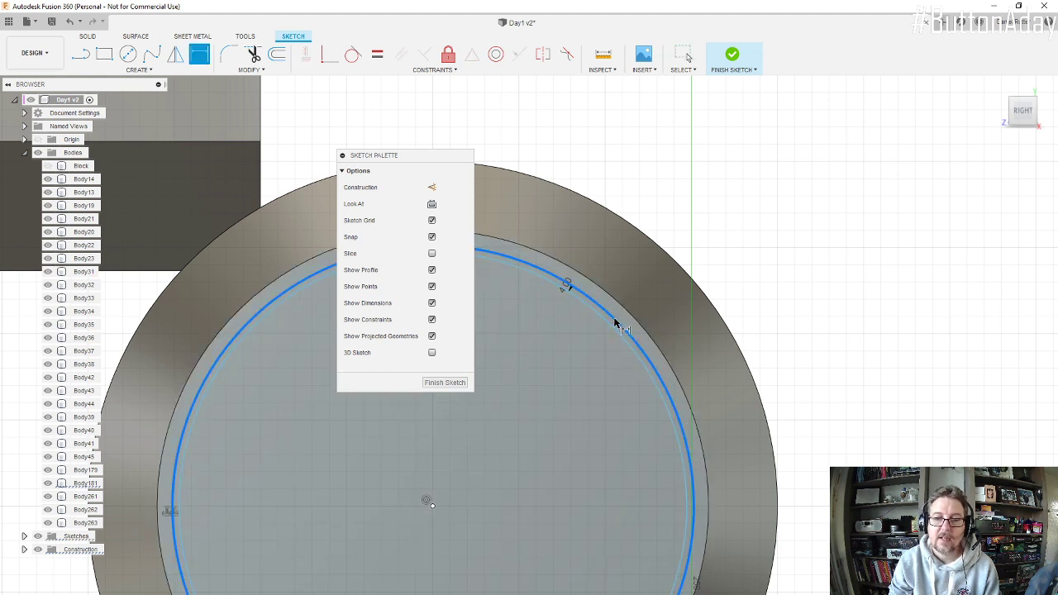
{"action": "left_click", "coordinate": [791, 288]}
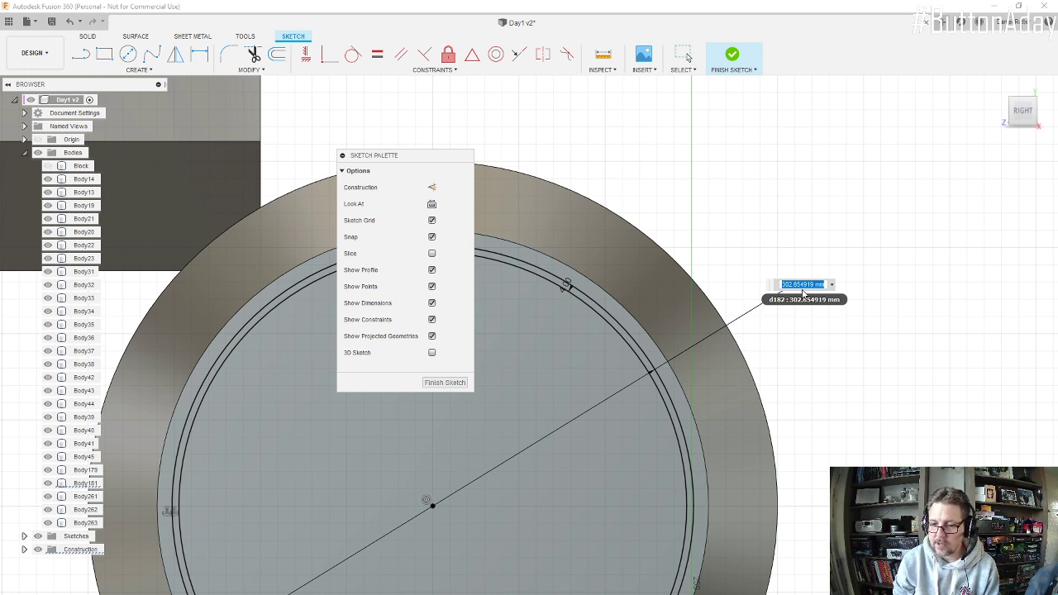
{"action": "type", "text": "300"}
{"action": "key", "text": "Return"}
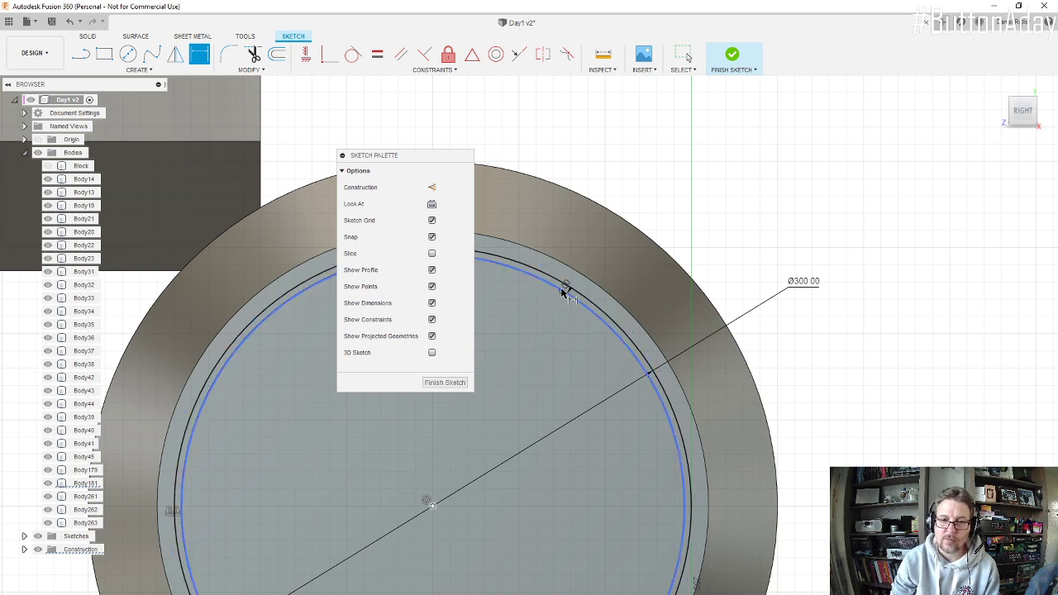
{"action": "scroll", "coordinate": [566, 326], "scroll_direction": "down", "scroll_amount": 2}
{"action": "scroll", "coordinate": [565, 322], "scroll_direction": "down", "scroll_amount": 3}
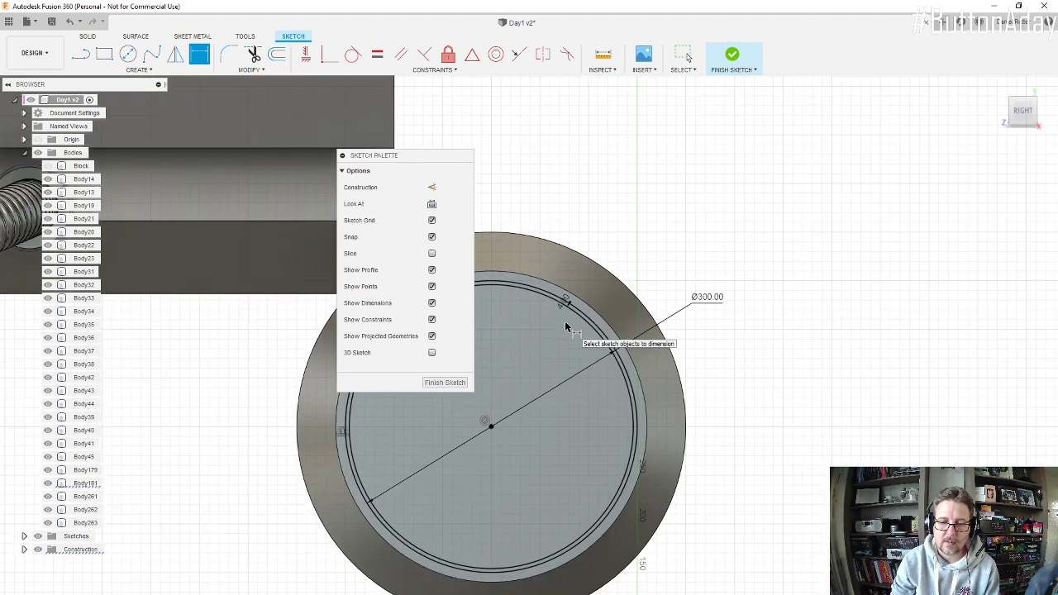
{"action": "scroll", "coordinate": [563, 319], "scroll_direction": "up", "scroll_amount": 3}
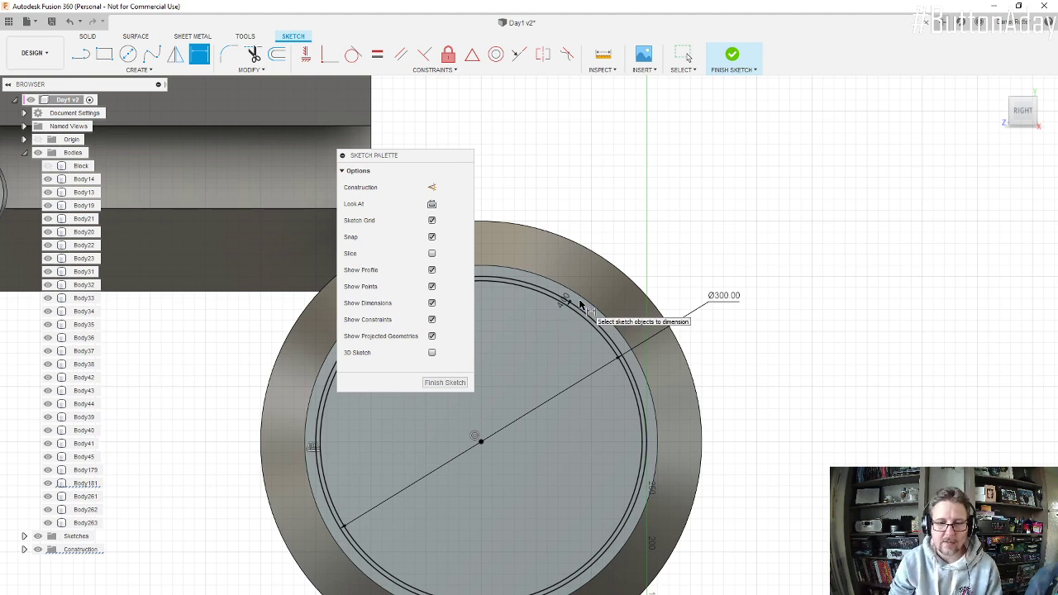
{"action": "left_click", "coordinate": [450, 383]}
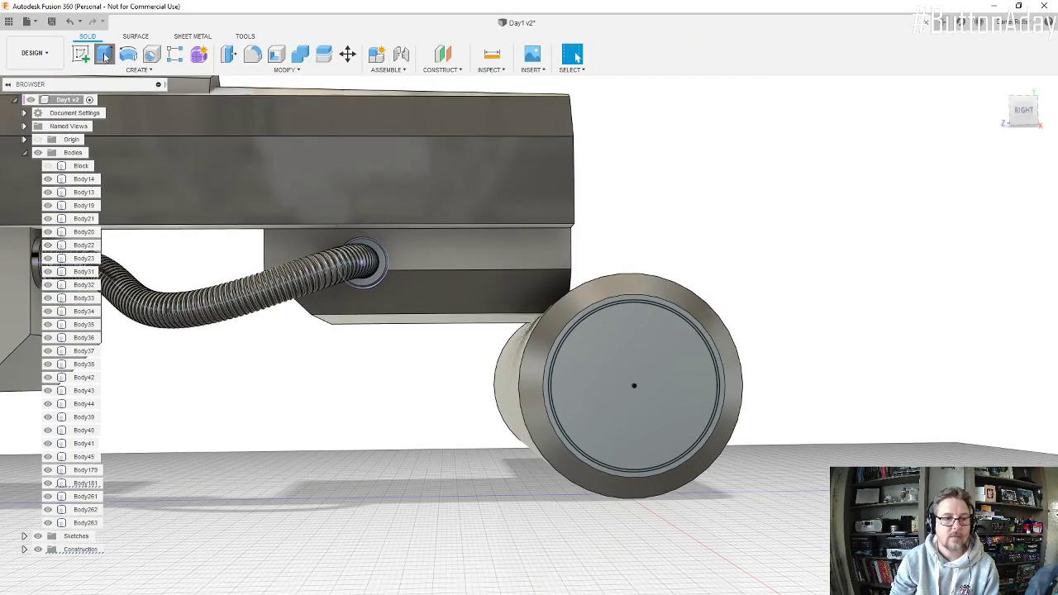
Step: Extrude the thin ring profile by -6 mm as a cut to form a groove in the cylinder's end face
{"action": "left_click", "coordinate": [104, 54]}
{"action": "scroll", "coordinate": [670, 313], "scroll_direction": "up", "scroll_amount": 3}
{"action": "scroll", "coordinate": [682, 324], "scroll_direction": "up", "scroll_amount": 5}
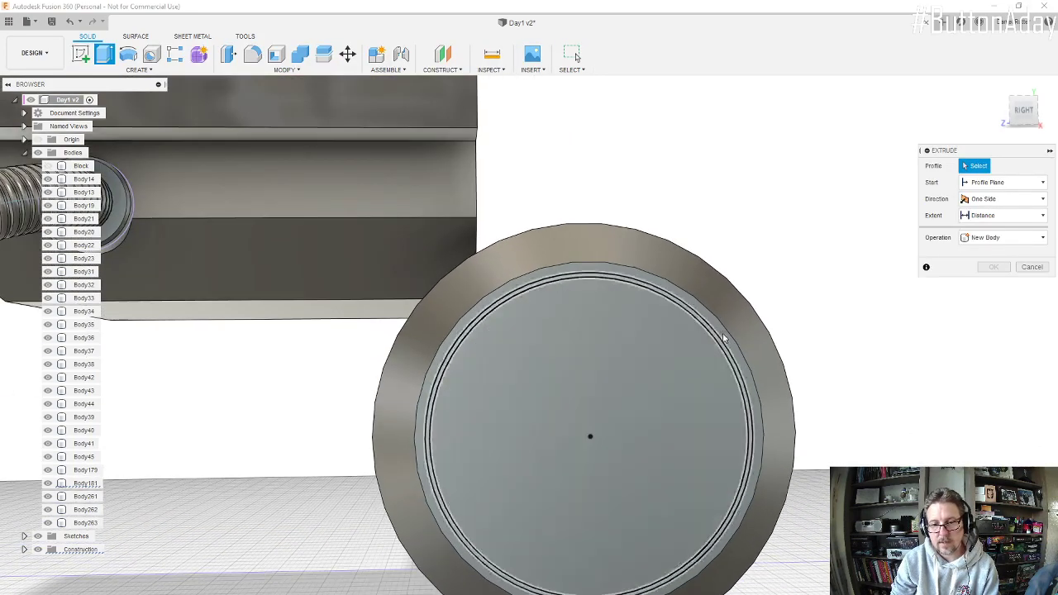
{"action": "left_click", "coordinate": [743, 383]}
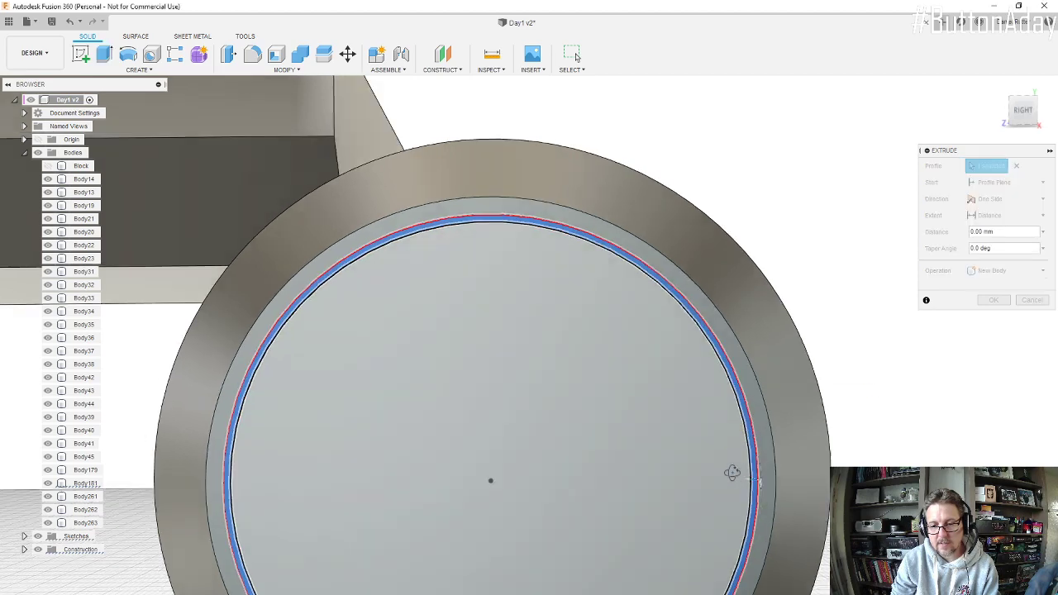
{"action": "middle_click_drag", "start_coordinate": [732, 472], "coordinate": [678, 510], "text": "shift"}
{"action": "left_click_drag", "start_coordinate": [675, 513], "coordinate": [707, 493]}
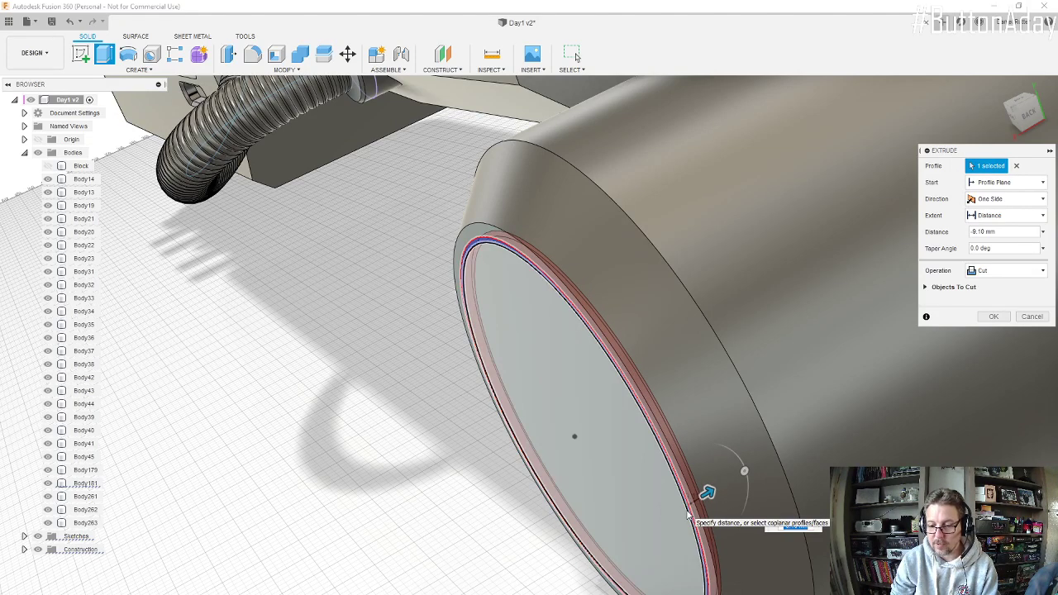
{"action": "key", "text": "BackSpace"}
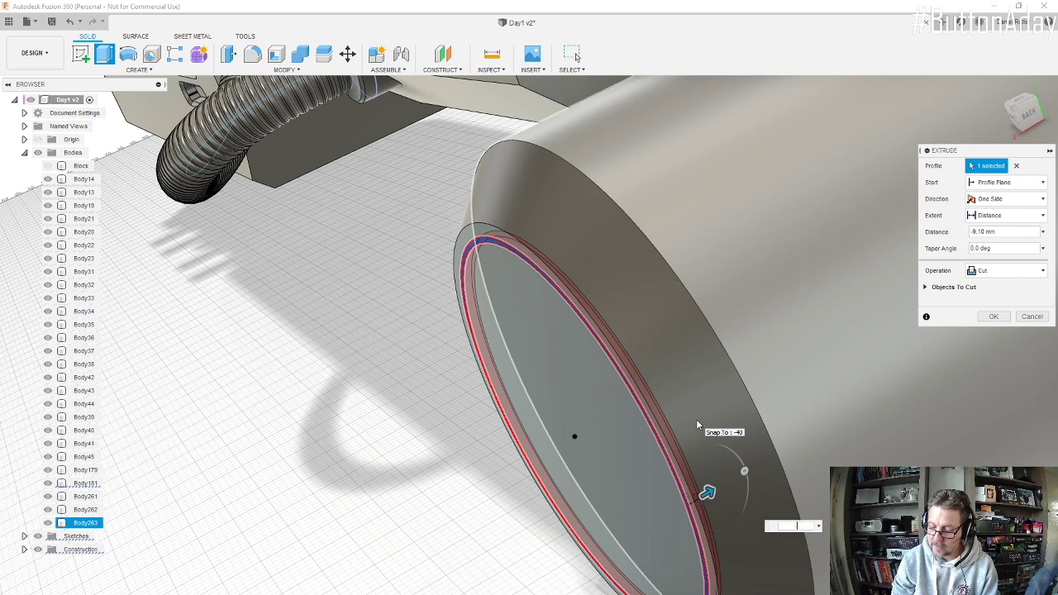
{"action": "type", "text": "-8"}
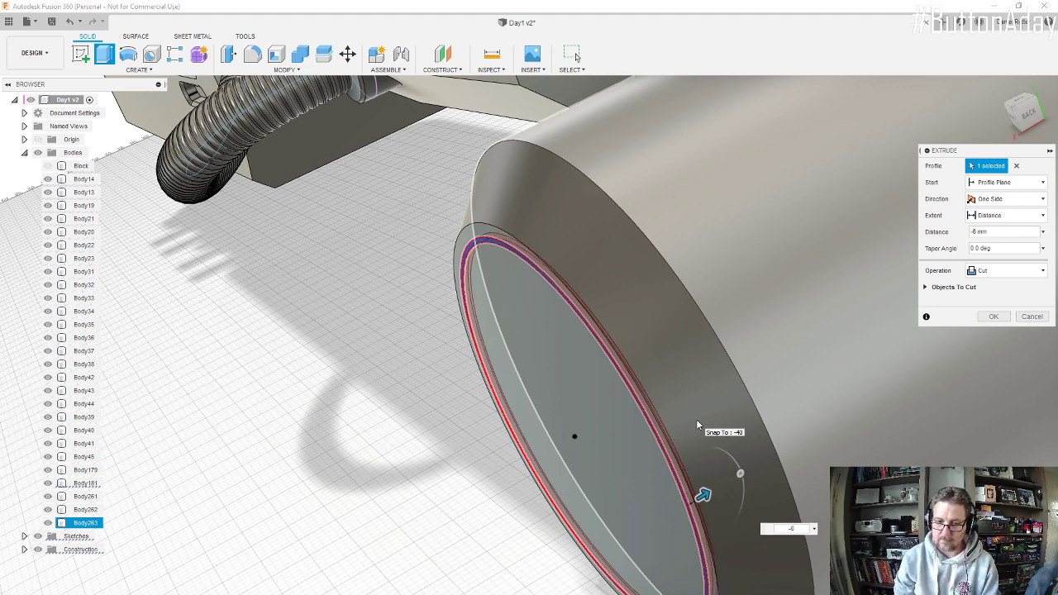
{"action": "key", "text": "Return"}
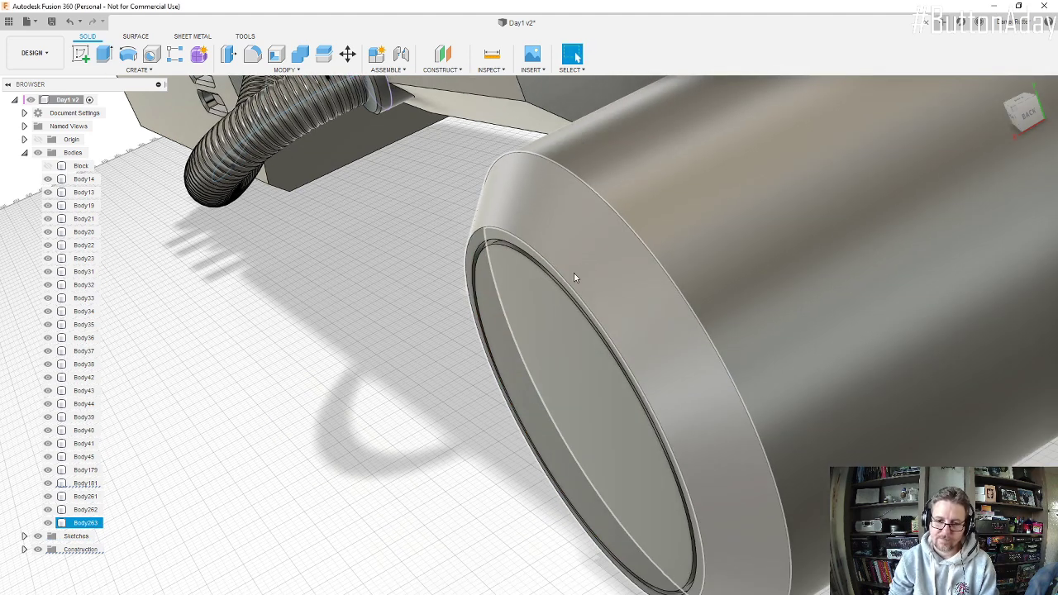
{"action": "middle_click_drag", "start_coordinate": [575, 277], "coordinate": [578, 229], "text": "shift"}
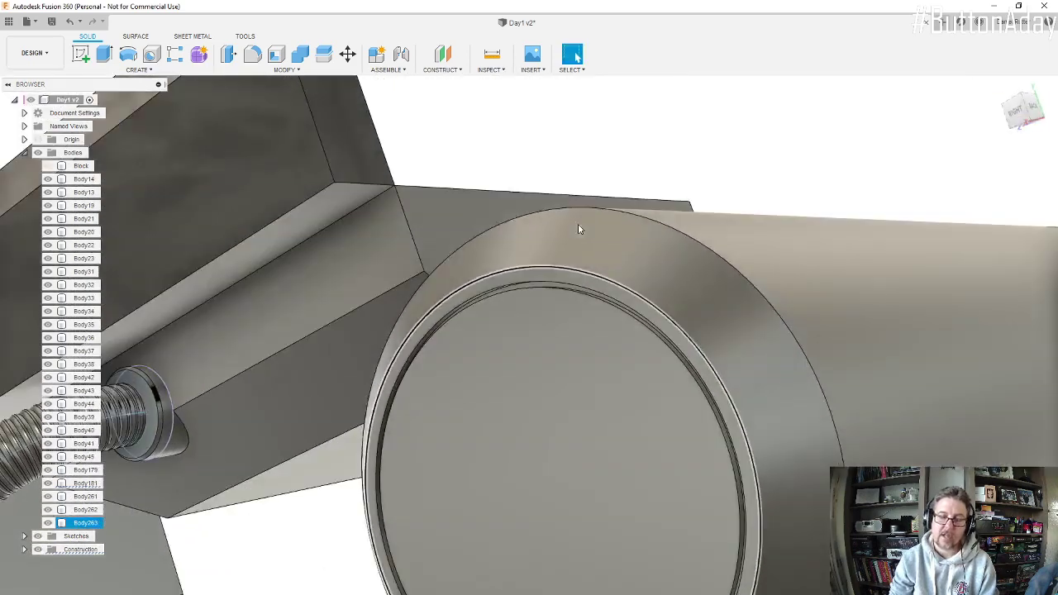
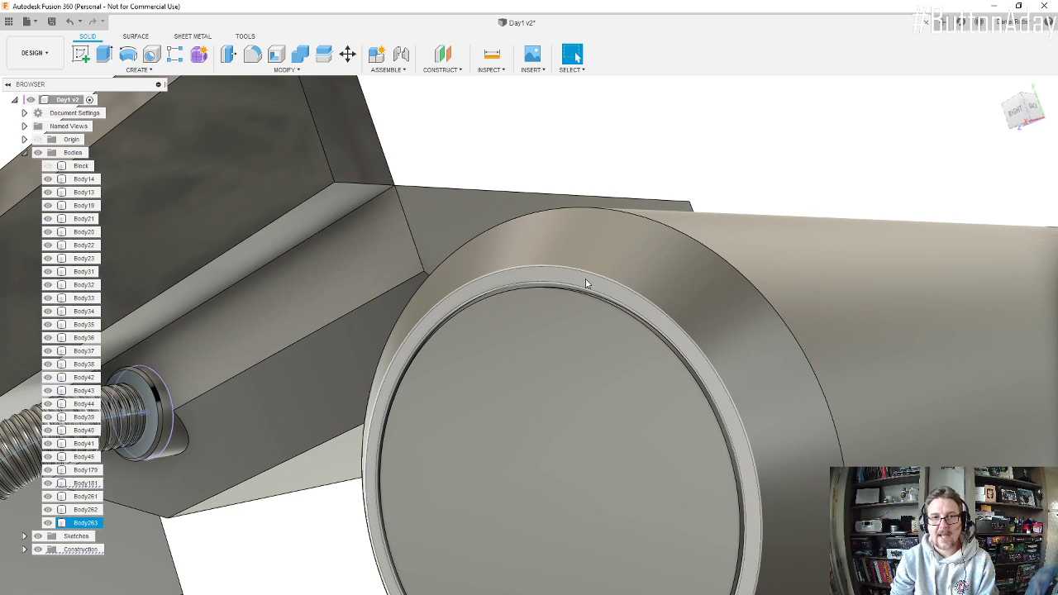
Step: Set the cut distance of the ring groove in the cylinder's end face to -4 mm
{"action": "scroll", "coordinate": [585, 278], "scroll_direction": "up", "scroll_amount": 4}
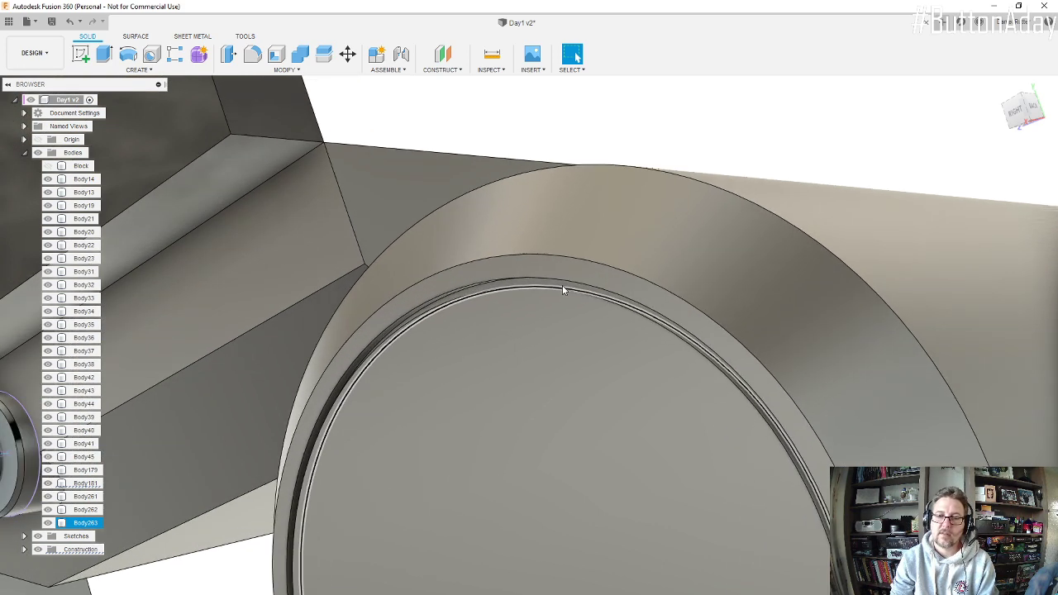
{"action": "middle_click_drag", "start_coordinate": [565, 288], "coordinate": [576, 56], "text": "shift"}
{"action": "middle_click_drag", "start_coordinate": [600, 292], "coordinate": [605, 286], "text": "shift"}
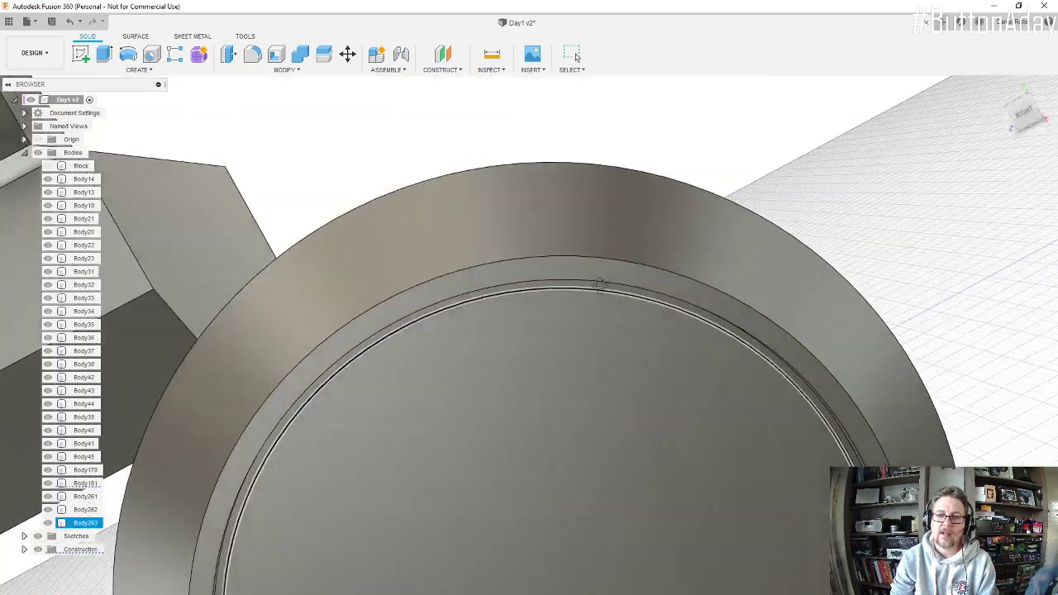
{"action": "scroll", "coordinate": [605, 286], "scroll_direction": "down", "scroll_amount": 5}
{"action": "scroll", "coordinate": [608, 297], "scroll_direction": "down", "scroll_amount": 2}
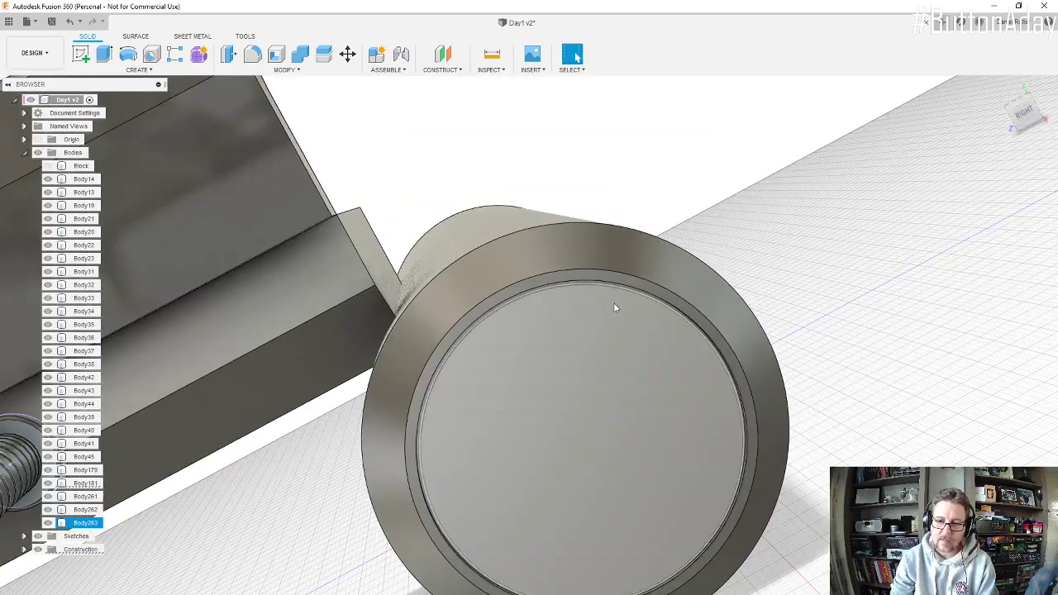
{"action": "scroll", "coordinate": [614, 307], "scroll_direction": "up", "scroll_amount": 4}
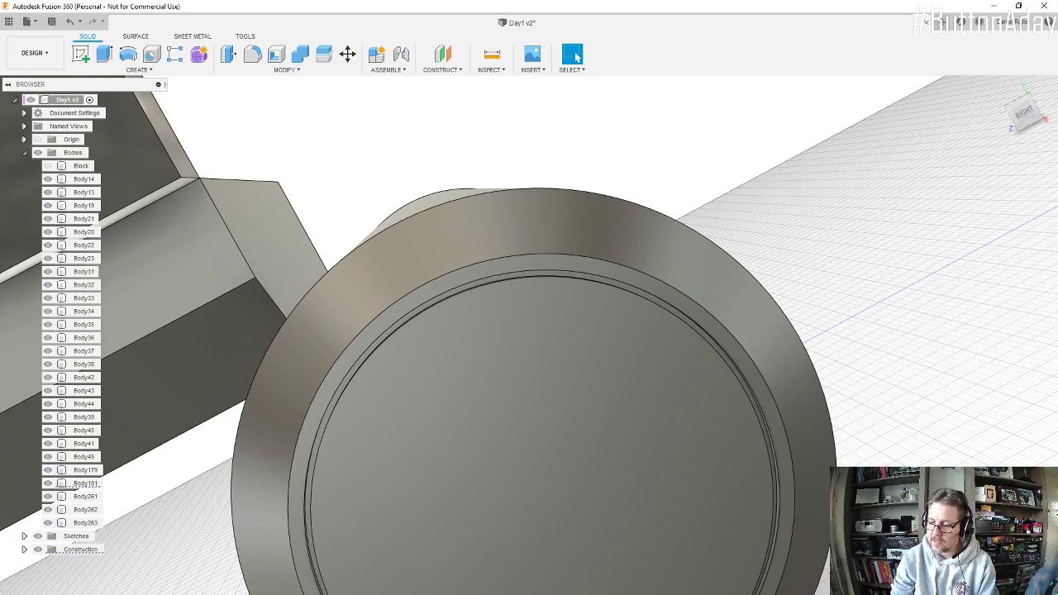
{"action": "left_click", "coordinate": [86, 522]}
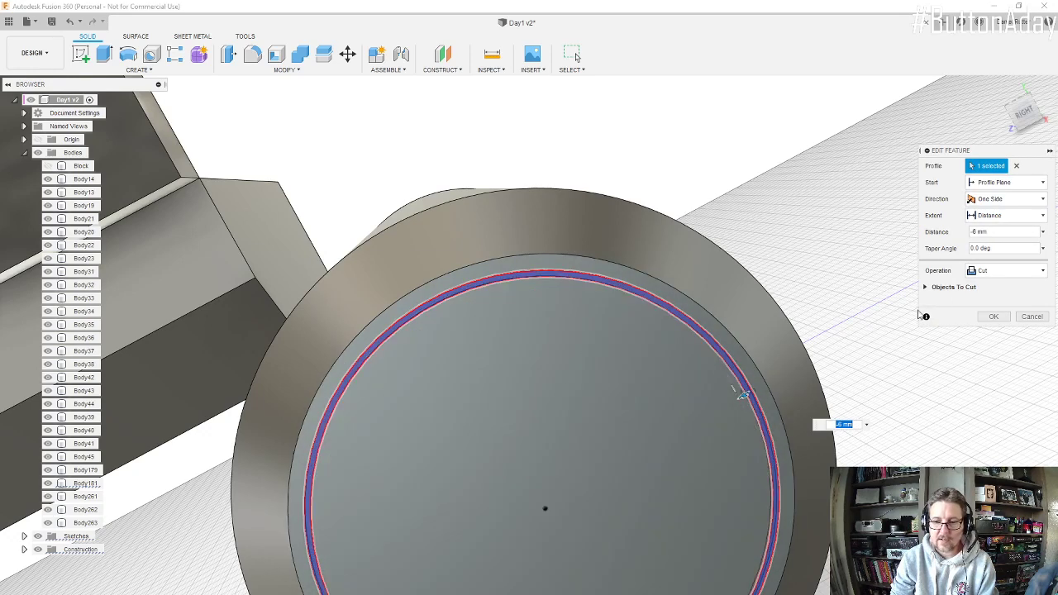
{"action": "left_click_drag", "start_coordinate": [992, 236], "coordinate": [963, 235]}
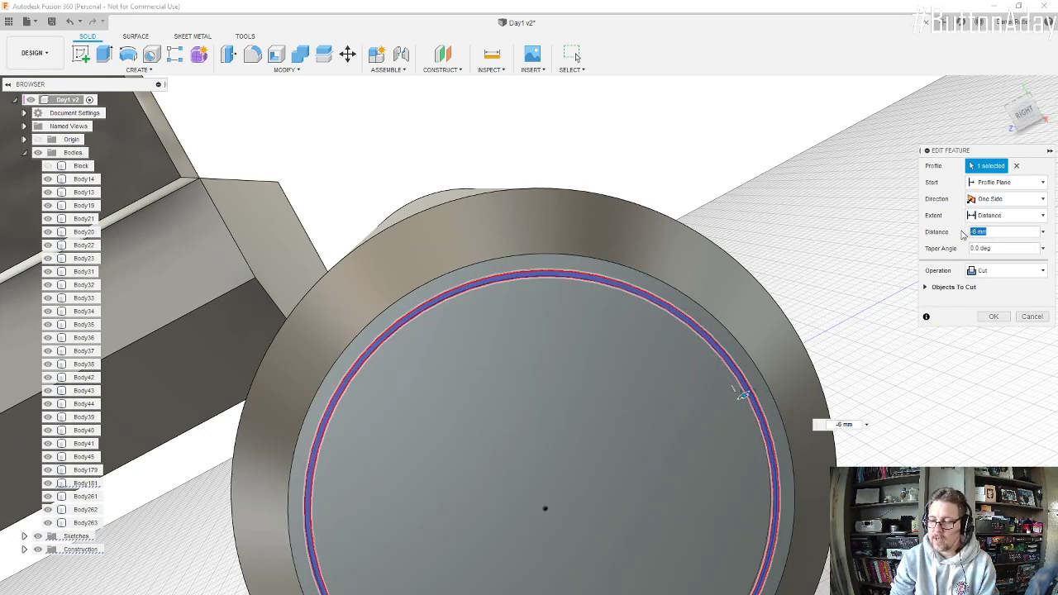
{"action": "type", "text": "-4"}
{"action": "key", "text": "Return"}
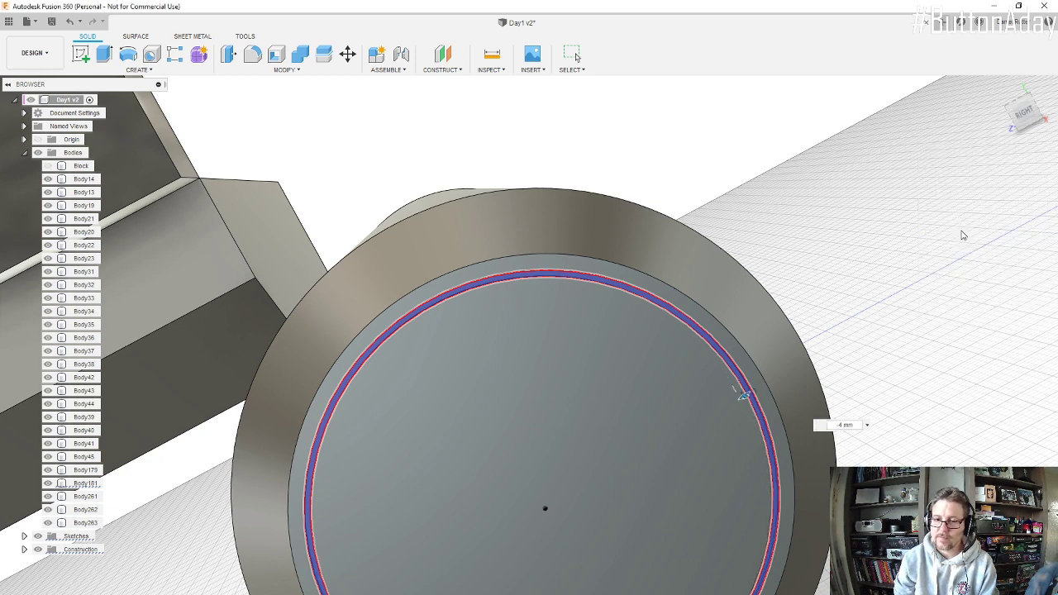
Step: Chamfer the outer edge of the end-face groove by 1 mm with the equal distance type
{"action": "left_click", "coordinate": [587, 354]}
{"action": "middle_click_drag", "start_coordinate": [587, 303], "coordinate": [678, 300], "text": "shift"}
{"action": "scroll", "coordinate": [628, 298], "scroll_direction": "down", "scroll_amount": 6}
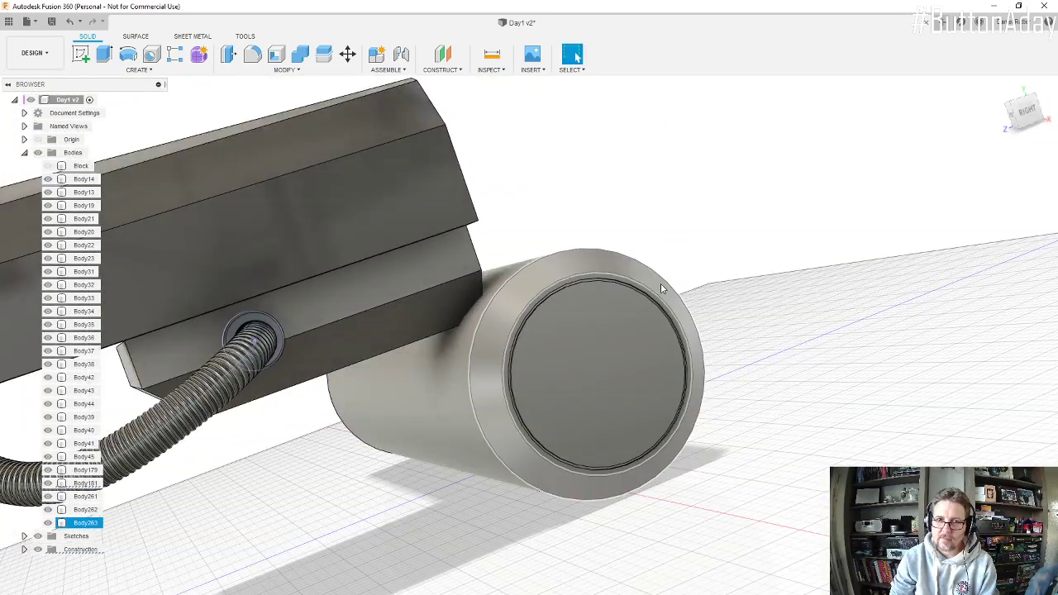
{"action": "scroll", "coordinate": [644, 297], "scroll_direction": "up", "scroll_amount": 5}
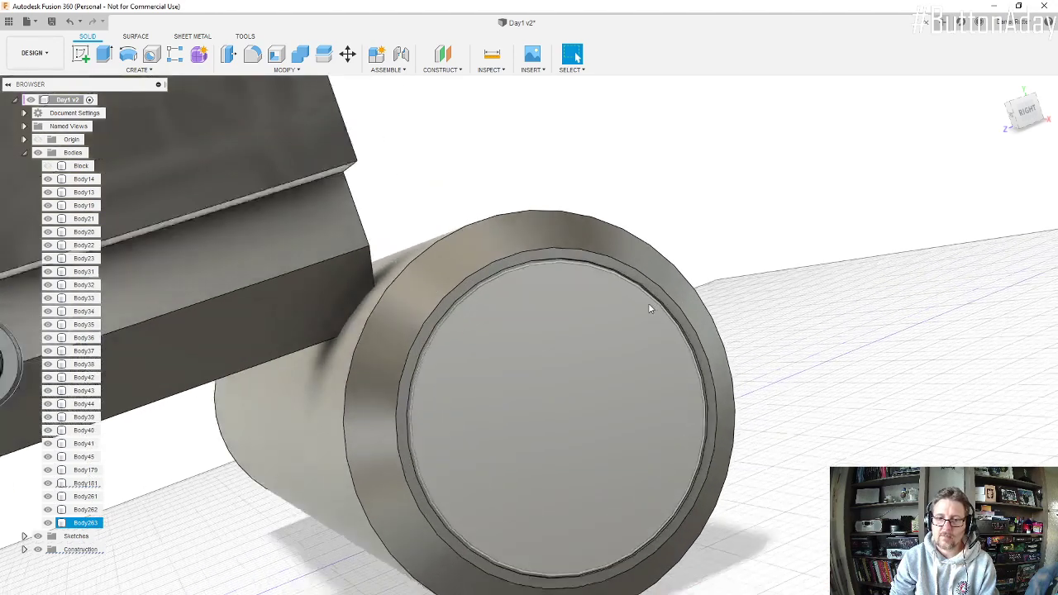
{"action": "scroll", "coordinate": [632, 289], "scroll_direction": "up", "scroll_amount": 6}
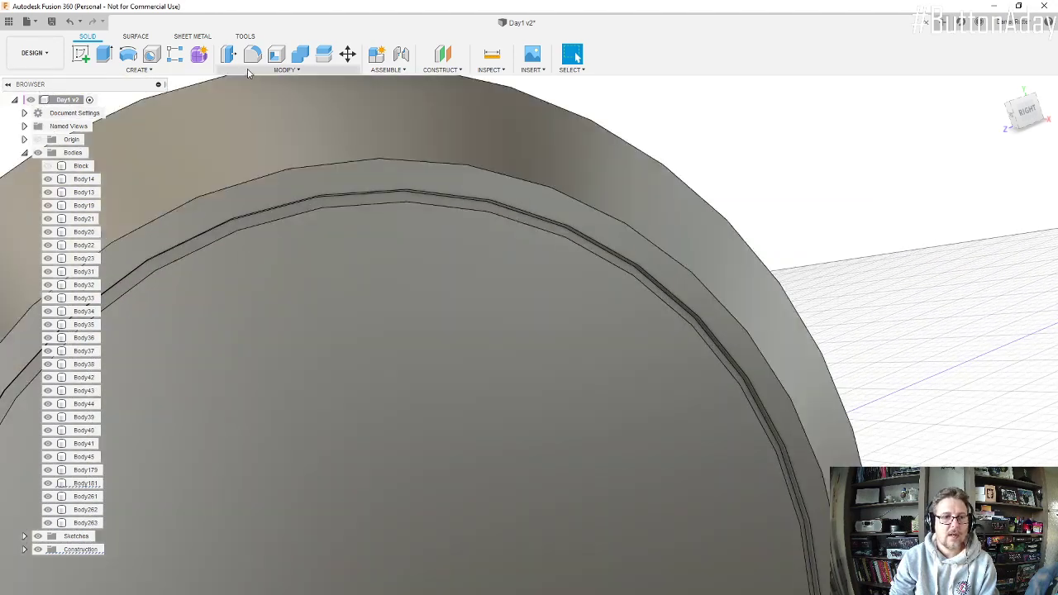
{"action": "left_click", "coordinate": [266, 73]}
{"action": "left_click", "coordinate": [247, 111]}
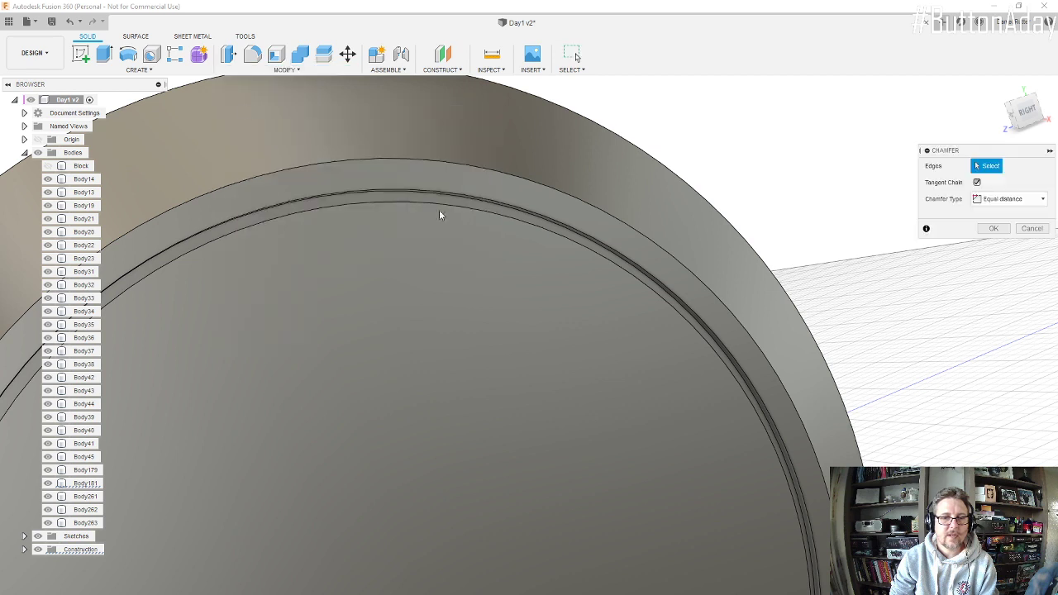
{"action": "left_click", "coordinate": [601, 247]}
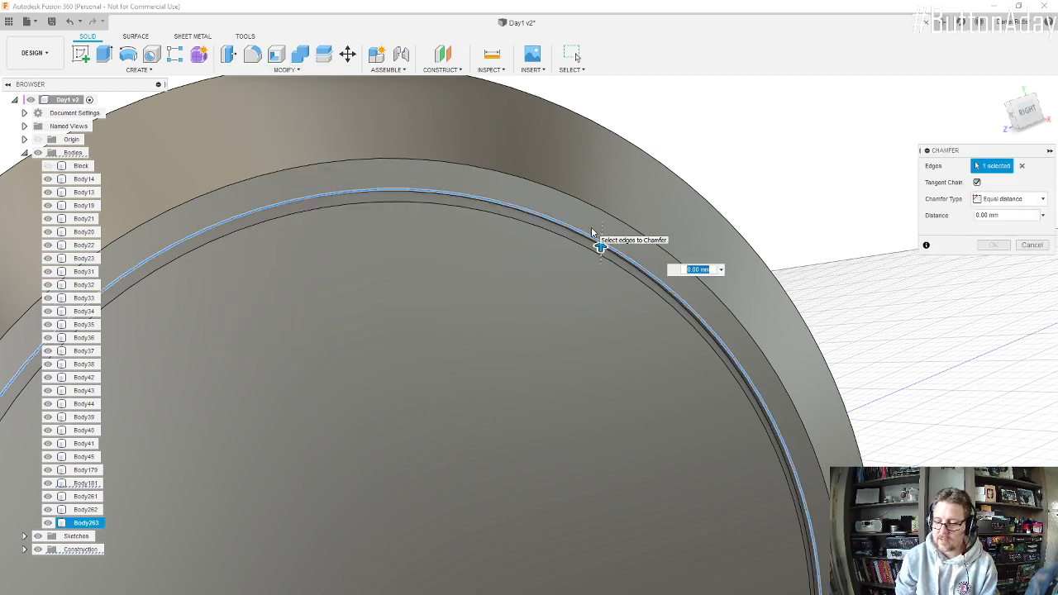
{"action": "type", "text": "0.5"}
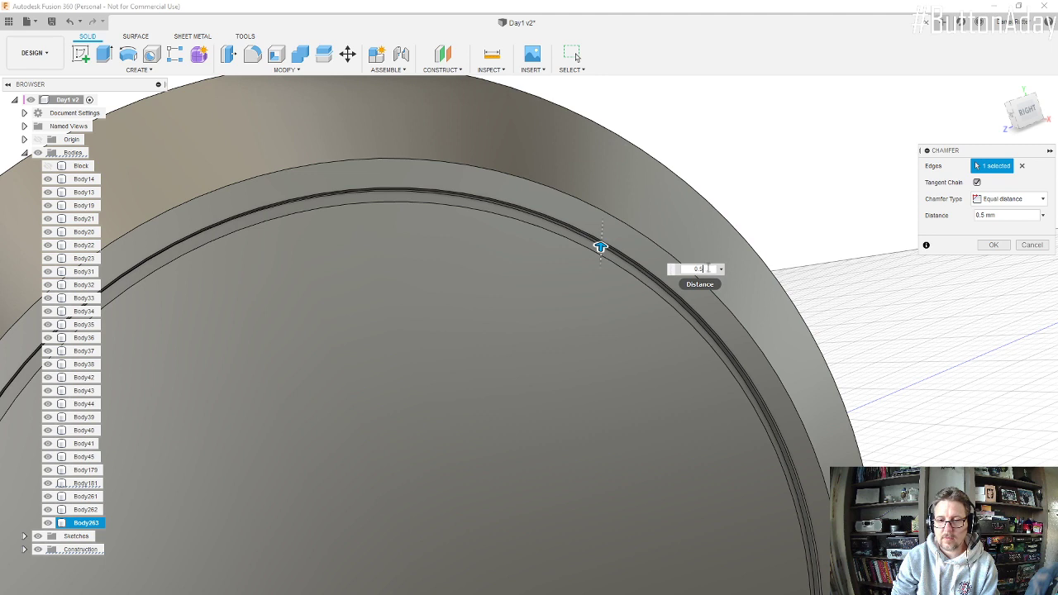
{"action": "left_click_drag", "start_coordinate": [708, 267], "coordinate": [676, 261]}
{"action": "type", "text": "1"}
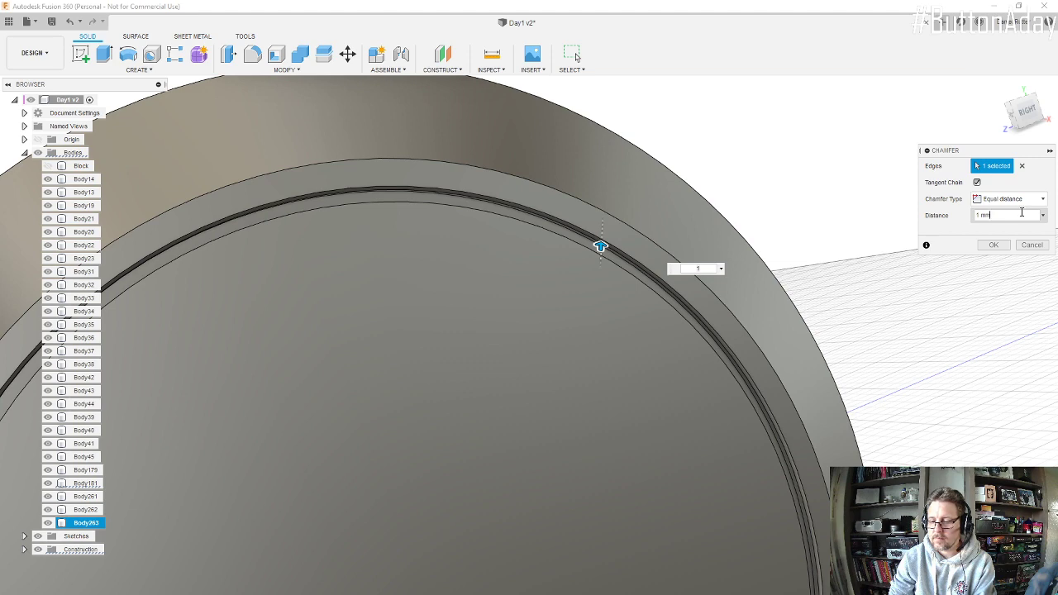
{"action": "left_click", "coordinate": [994, 244]}
{"action": "middle_click_drag", "start_coordinate": [619, 312], "coordinate": [537, 334], "text": "shift"}
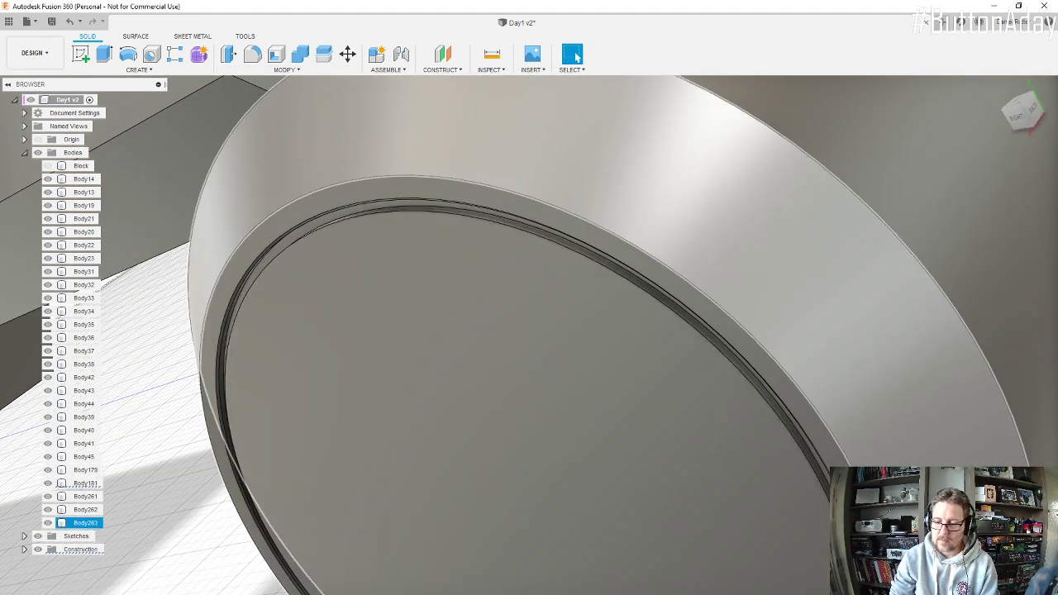
{"action": "left_click", "coordinate": [86, 523]}
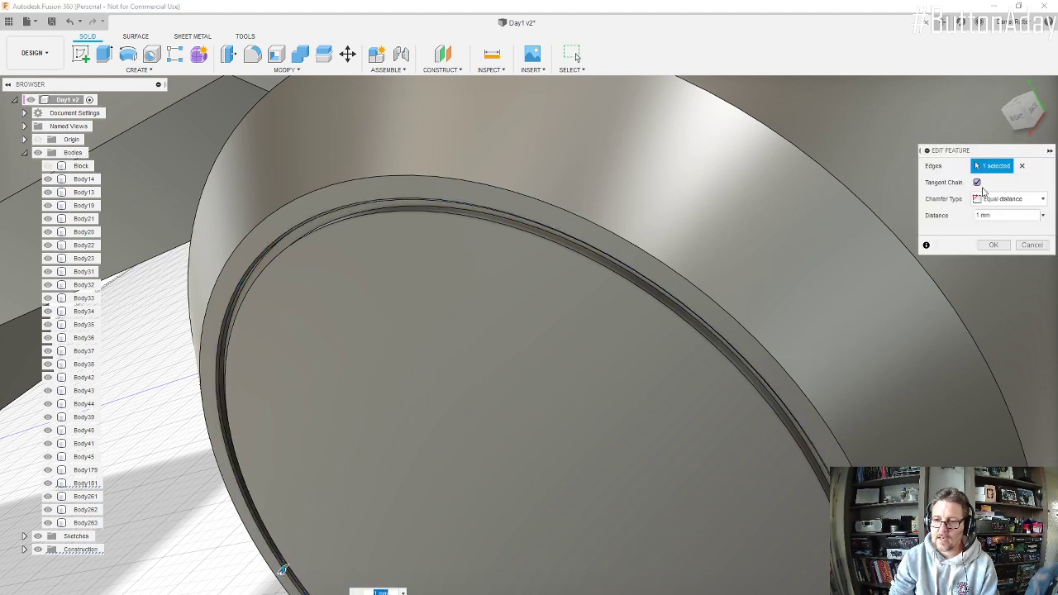
{"action": "left_click", "coordinate": [1023, 167]}
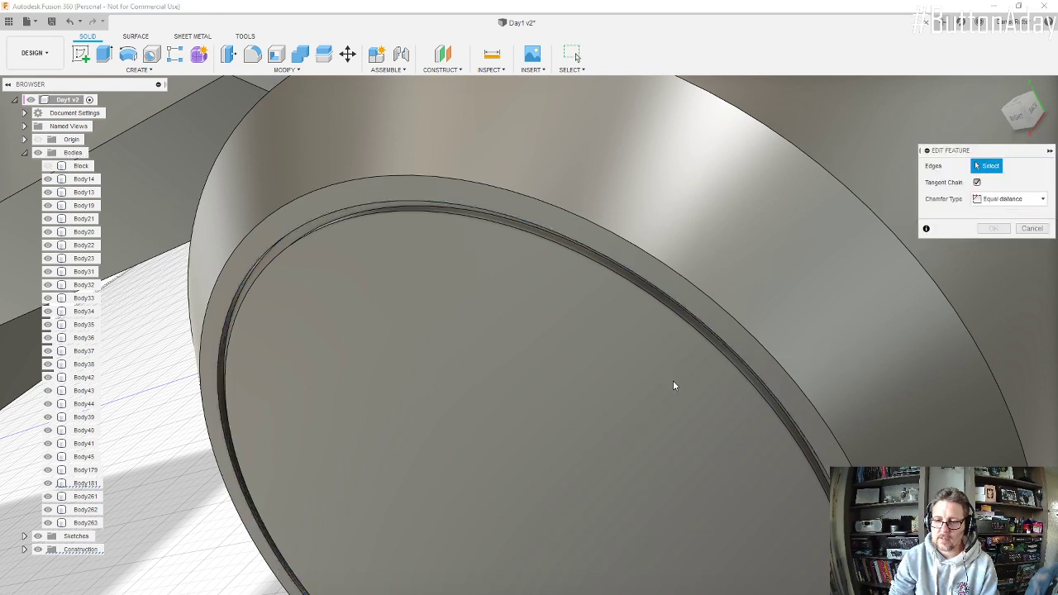
{"action": "left_click", "coordinate": [699, 332]}
{"action": "middle_click_drag", "start_coordinate": [705, 321], "coordinate": [728, 277], "text": "shift"}
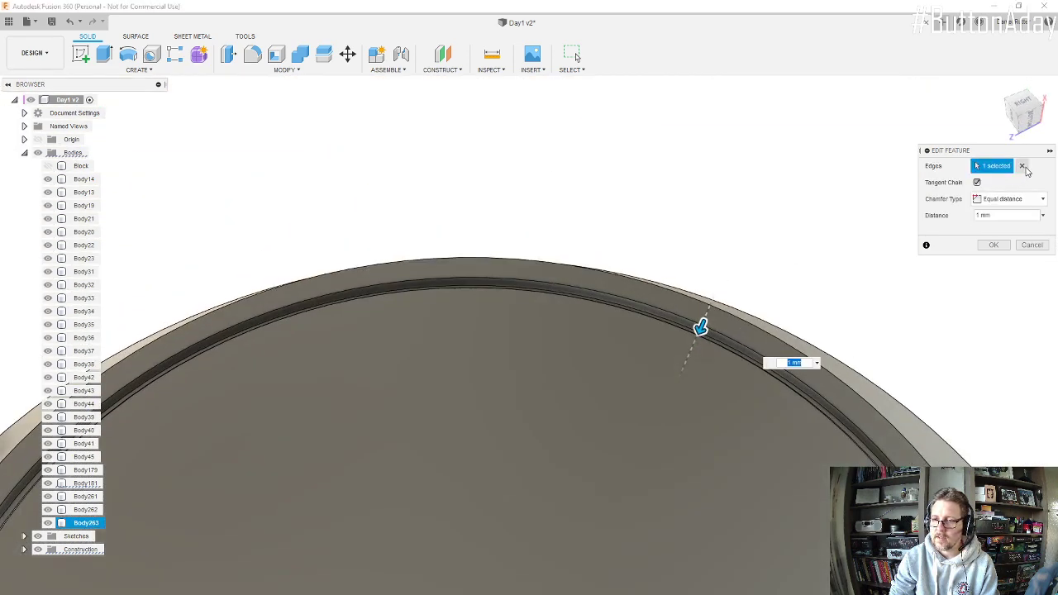
{"action": "left_click", "coordinate": [1031, 245]}
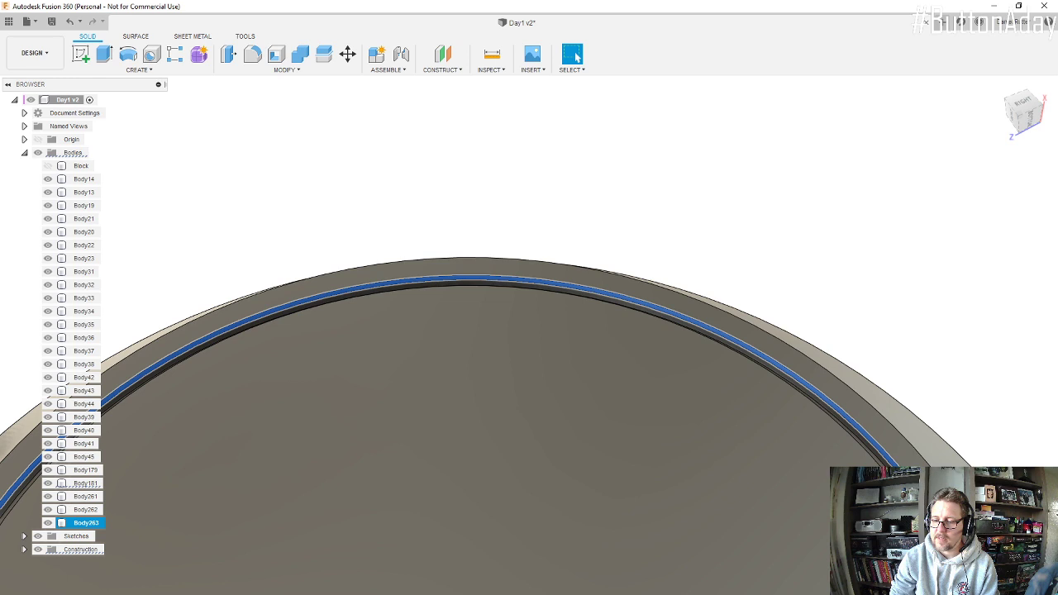
Step: Delete the chamfer from the groove's outer edge
{"action": "left_click", "coordinate": [1023, 410]}
{"action": "left_click", "coordinate": [708, 328]}
{"action": "left_click", "coordinate": [855, 328]}
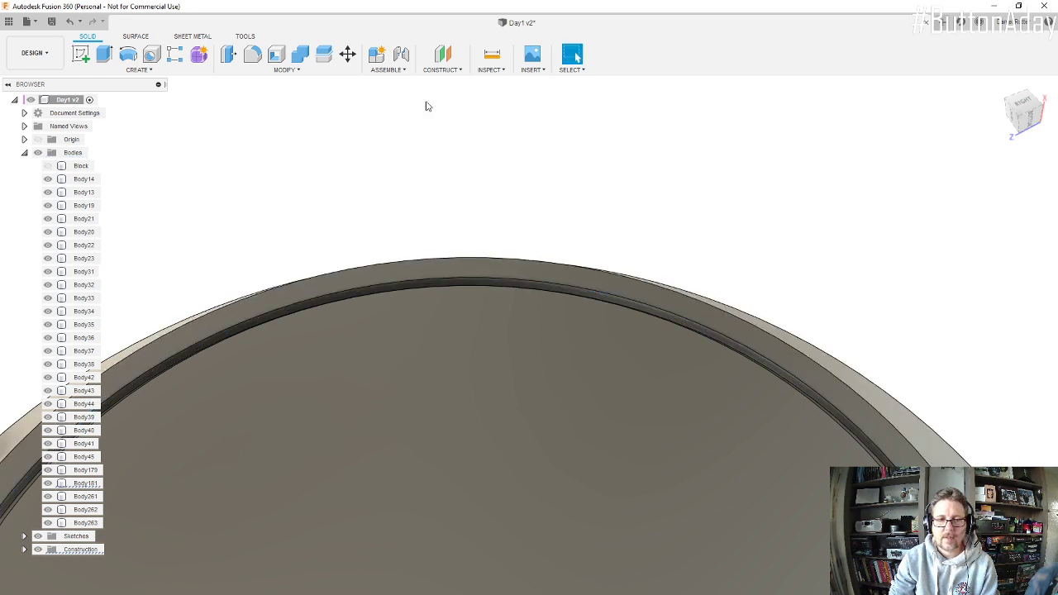
Step: Chamfer both the outer and inner edges of the end-face groove by an equal distance of 1 mm
{"action": "left_click", "coordinate": [247, 69]}
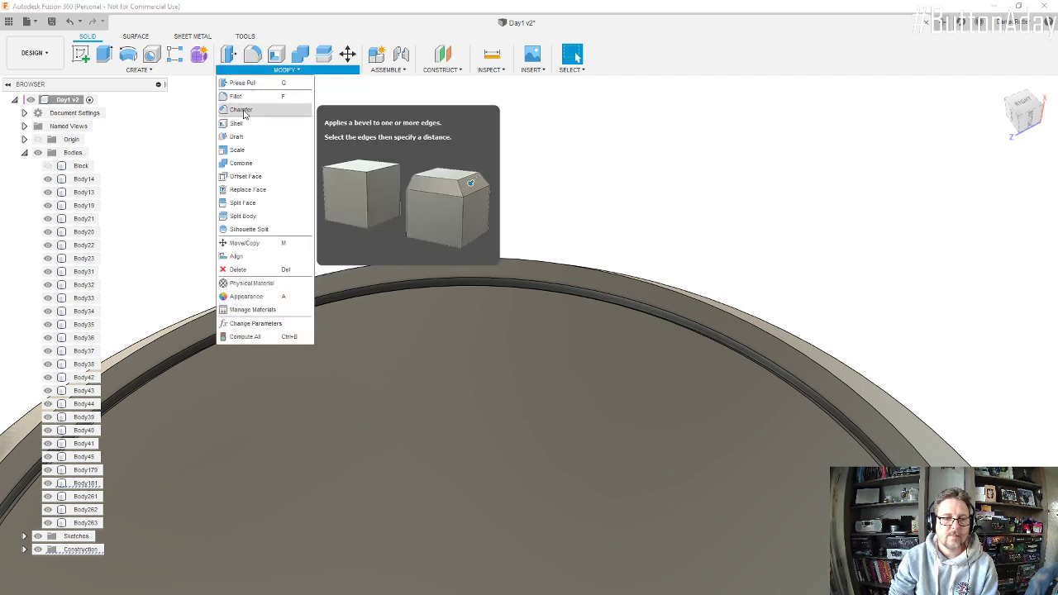
{"action": "left_click", "coordinate": [241, 110]}
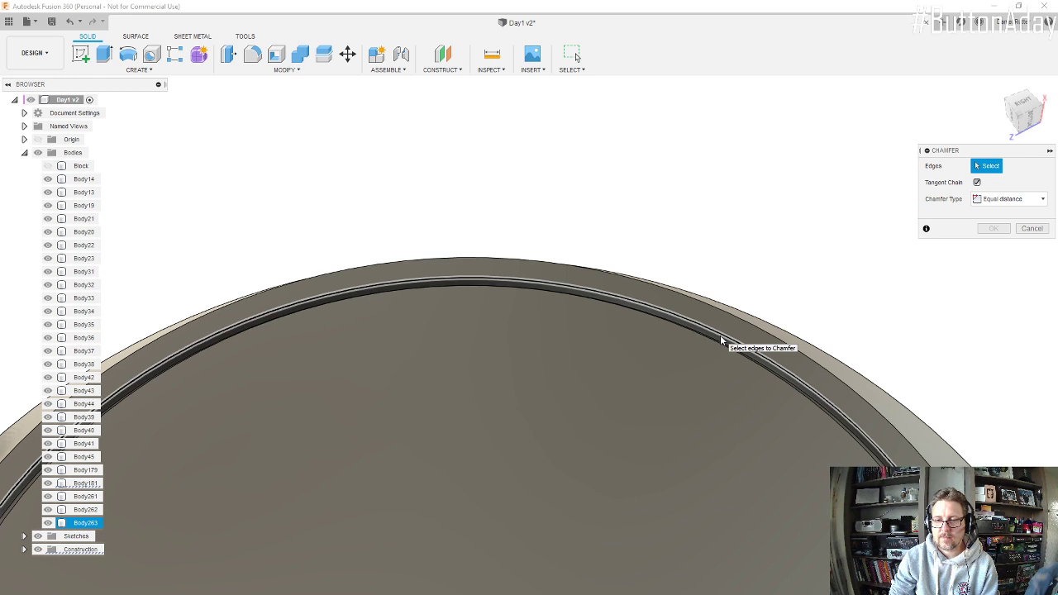
{"action": "left_click", "coordinate": [720, 340]}
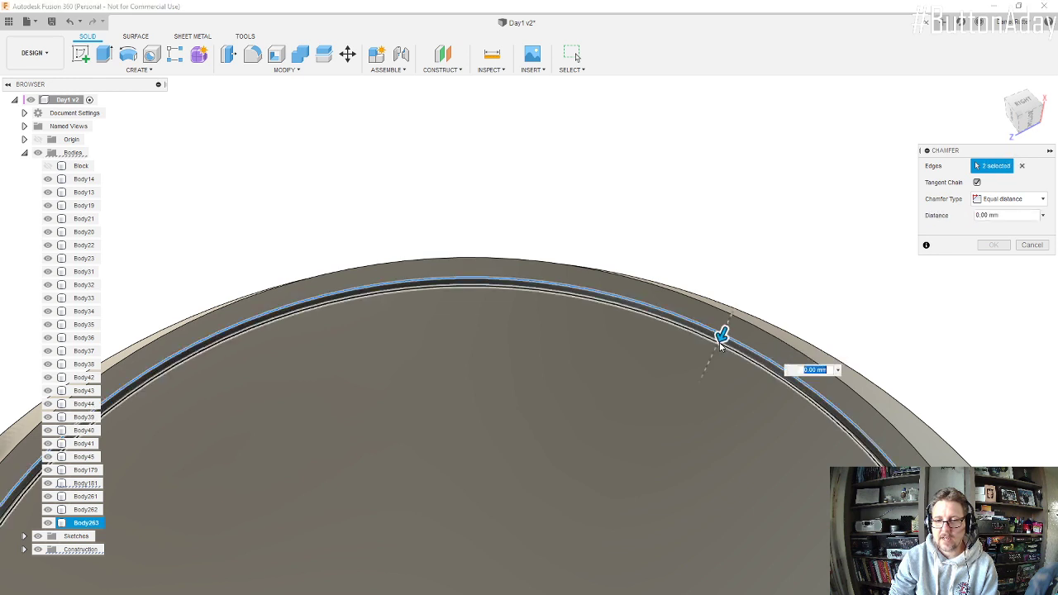
{"action": "type", "text": "1"}
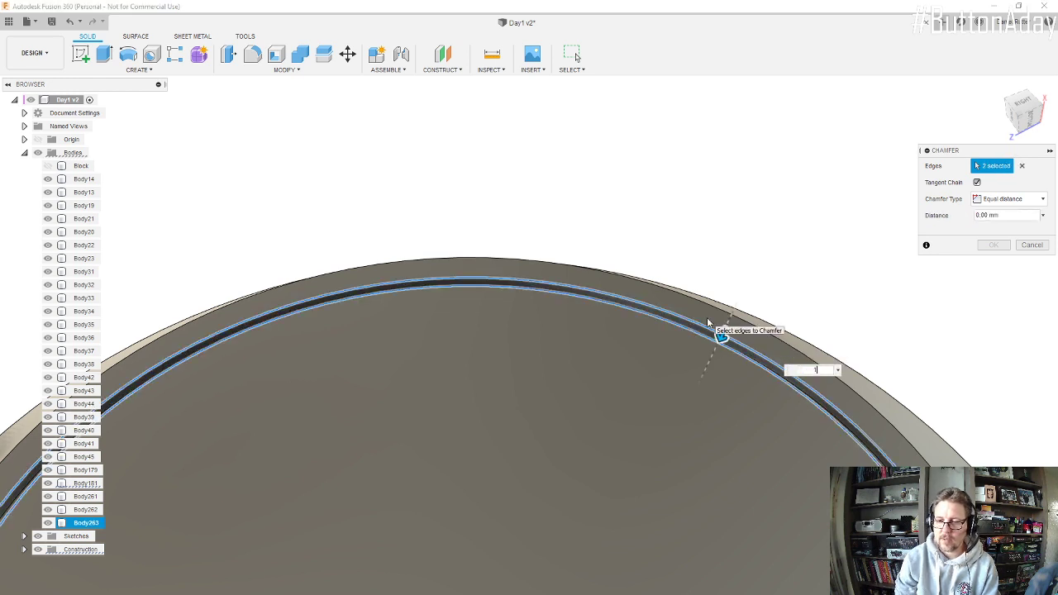
{"action": "key", "text": "Return"}
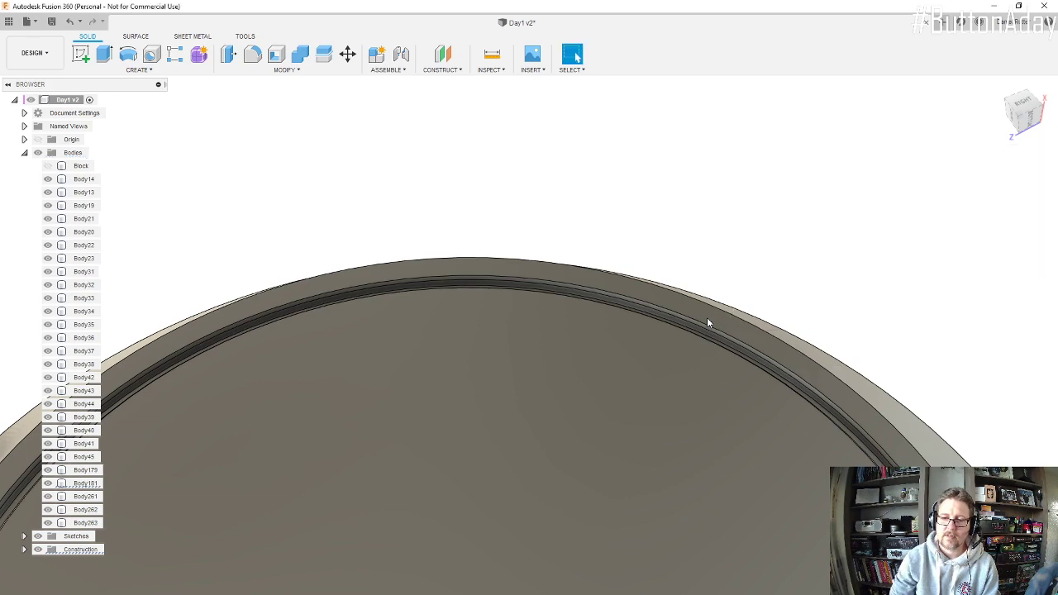
Step: Examine the chamfered groove and the cylinder's rim from several angles
{"action": "scroll", "coordinate": [694, 339], "scroll_direction": "down", "scroll_amount": 3}
{"action": "scroll", "coordinate": [691, 351], "scroll_direction": "down", "scroll_amount": 2}
{"action": "middle_click_drag", "start_coordinate": [686, 394], "coordinate": [678, 441], "text": "shift"}
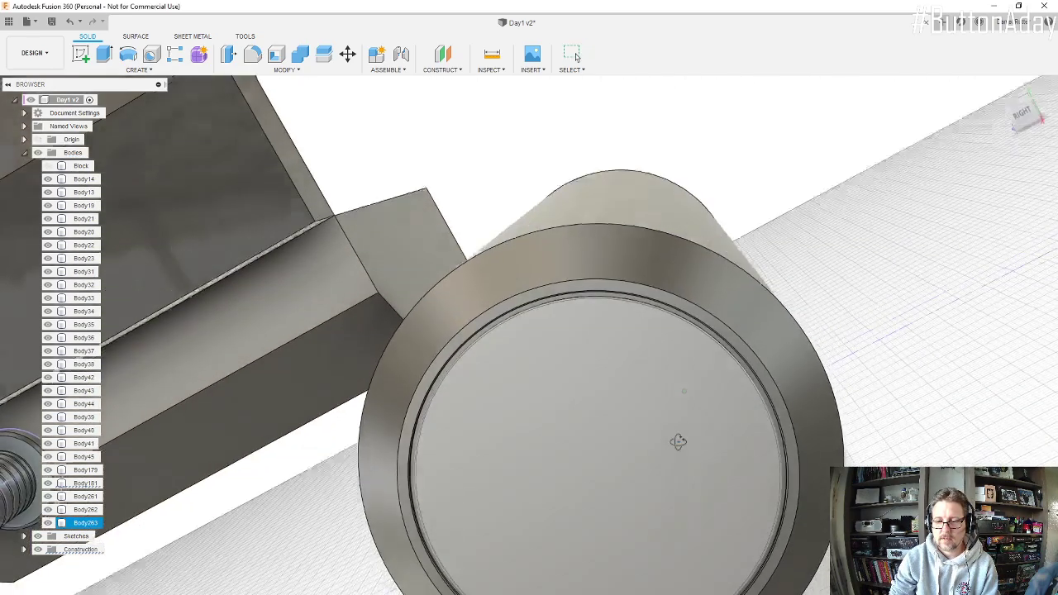
{"action": "scroll", "coordinate": [667, 350], "scroll_direction": "down", "scroll_amount": 5}
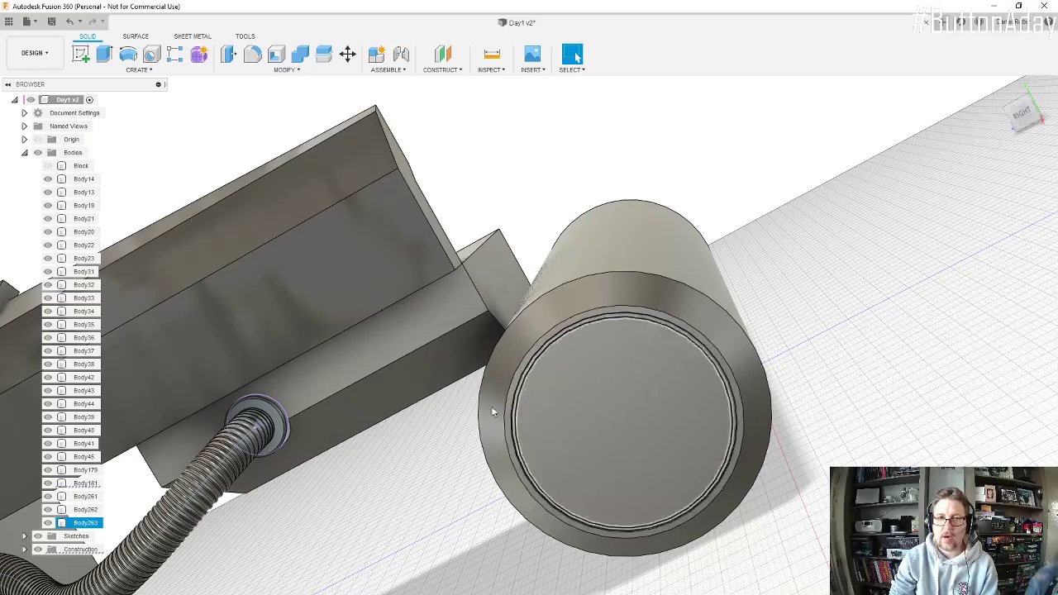
{"action": "scroll", "coordinate": [526, 443], "scroll_direction": "up", "scroll_amount": 5}
{"action": "middle_click_drag", "start_coordinate": [527, 386], "coordinate": [499, 404], "text": "shift"}
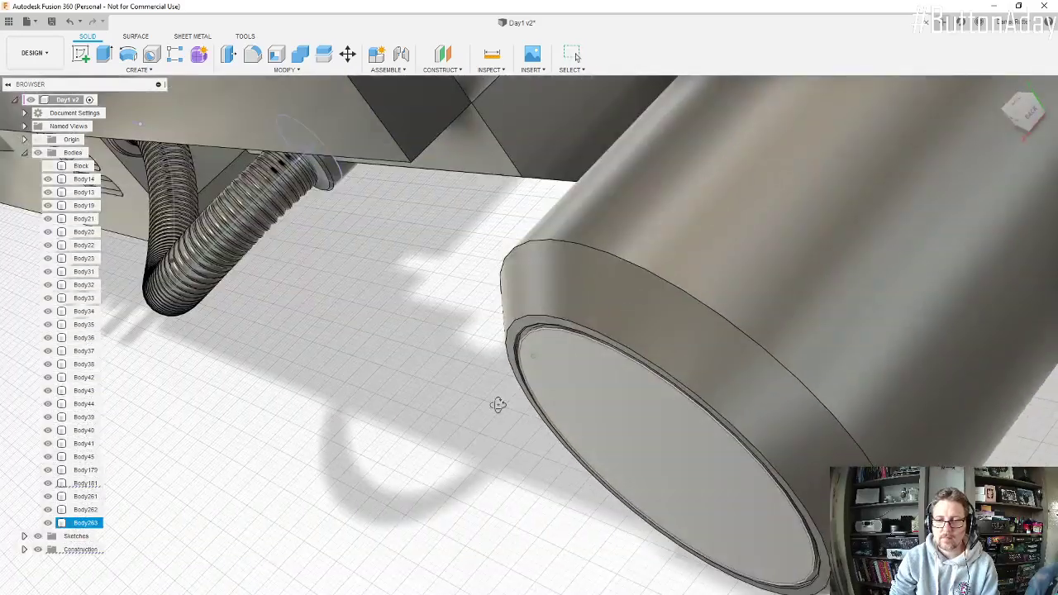
{"action": "scroll", "coordinate": [599, 370], "scroll_direction": "down", "scroll_amount": 4}
{"action": "scroll", "coordinate": [632, 390], "scroll_direction": "down", "scroll_amount": 4}
{"action": "middle_click_drag", "start_coordinate": [647, 420], "coordinate": [686, 285], "text": "shift"}
{"action": "scroll", "coordinate": [600, 389], "scroll_direction": "up", "scroll_amount": 4}
{"action": "middle_click_drag", "start_coordinate": [600, 388], "coordinate": [597, 425], "text": "shift"}
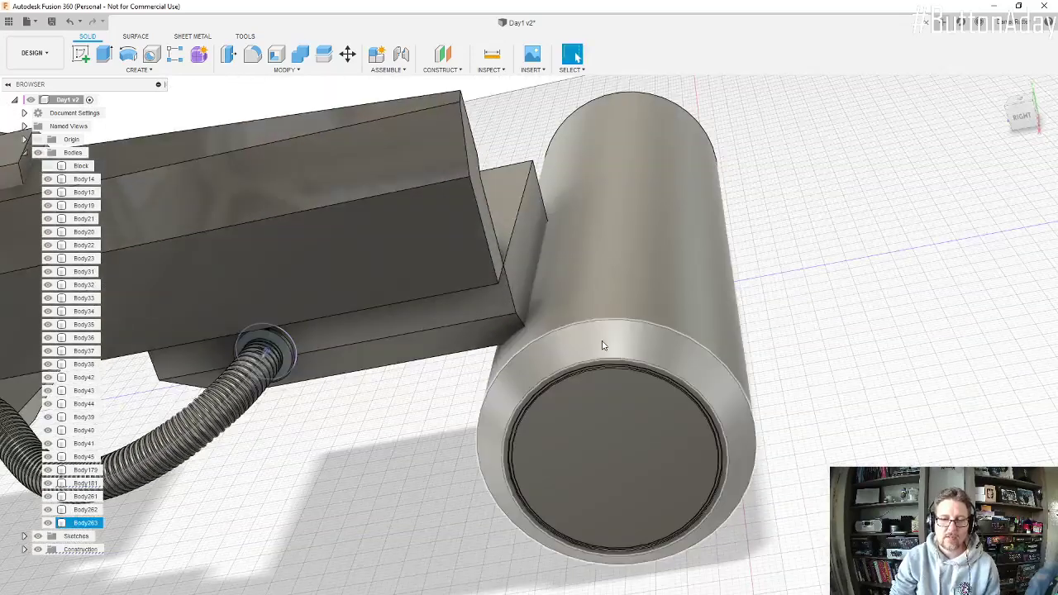
Step: Sketch a small circle on the end-face plane, midway across the chamfered rim directly above the face's centre, and finish the sketch
{"action": "left_click", "coordinate": [80, 54]}
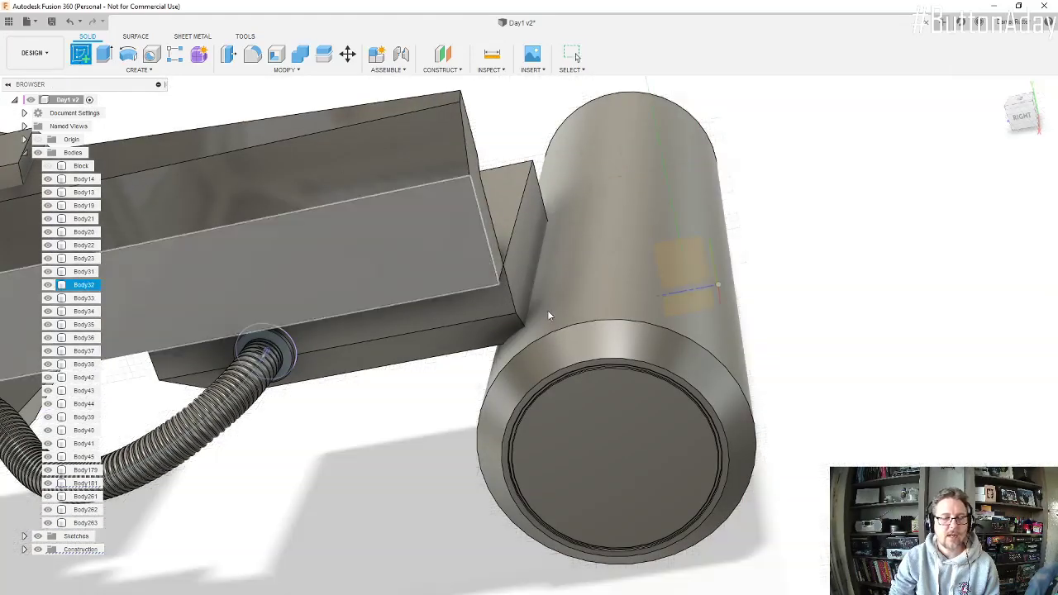
{"action": "left_click", "coordinate": [611, 419]}
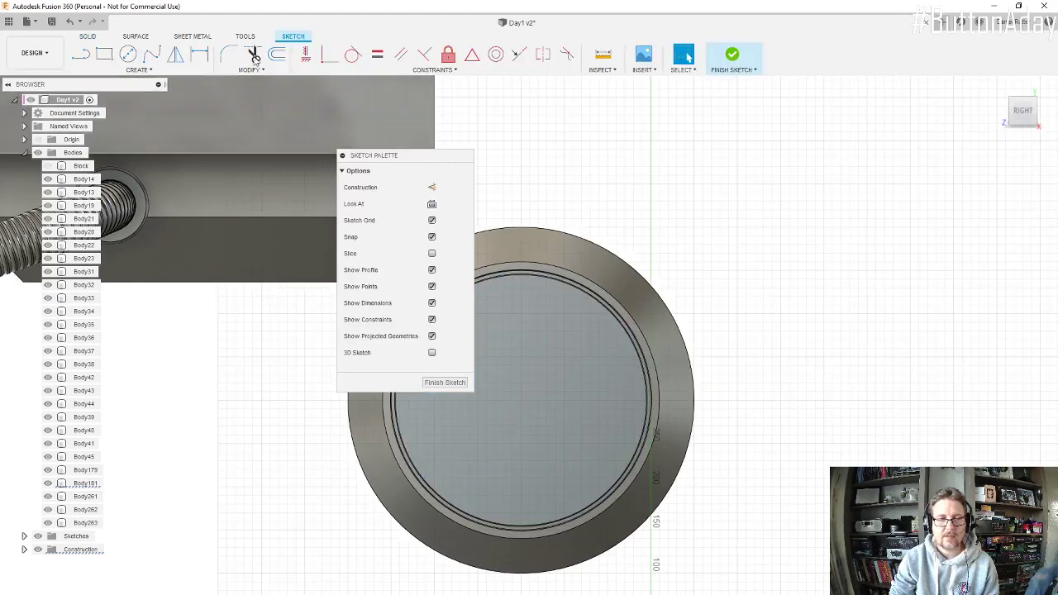
{"action": "key", "text": "c"}
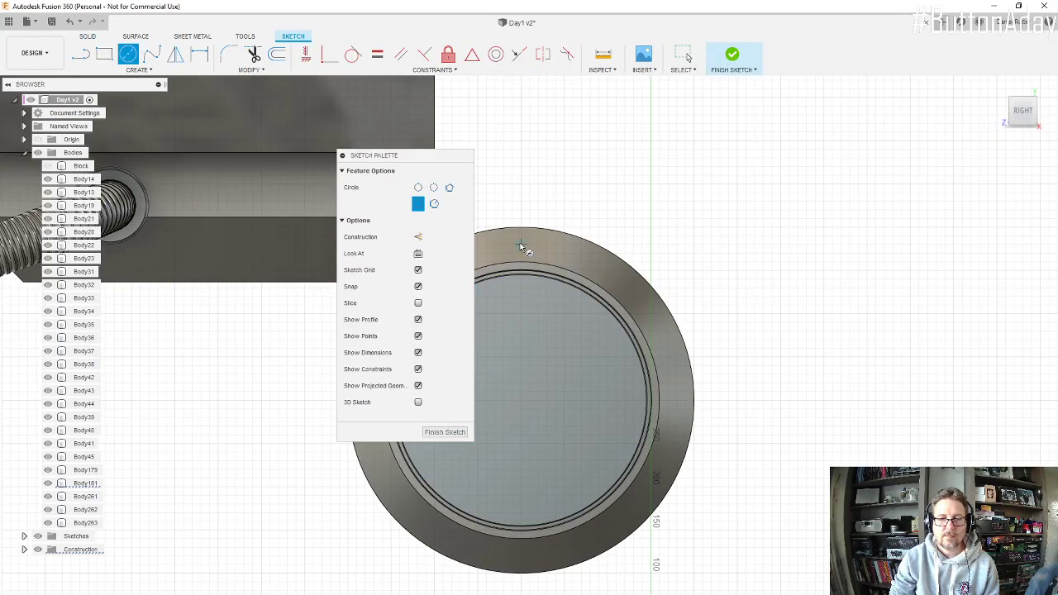
{"action": "left_click", "coordinate": [521, 245]}
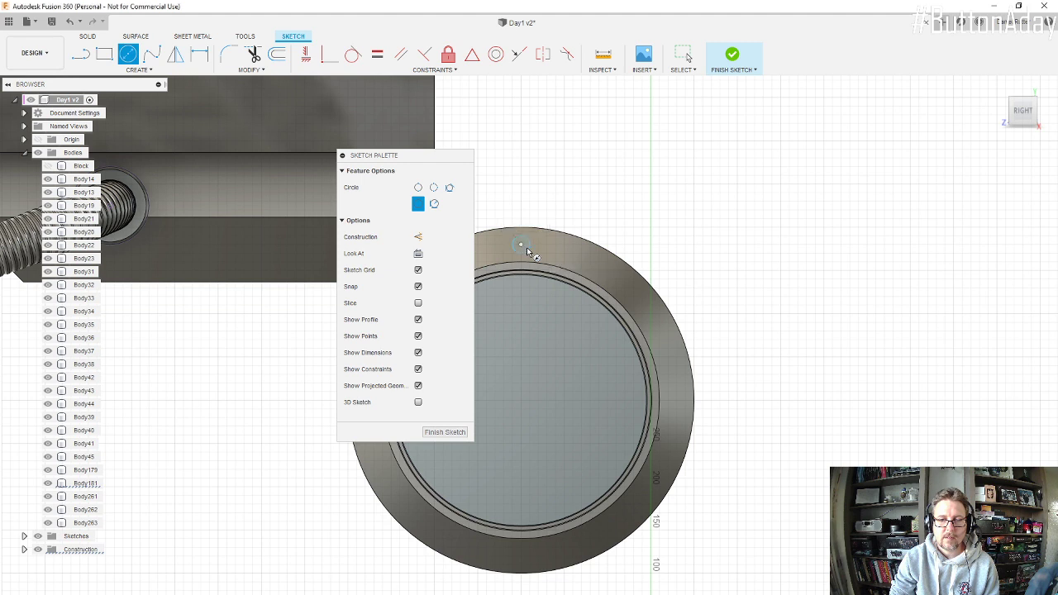
{"action": "key", "text": "Return"}
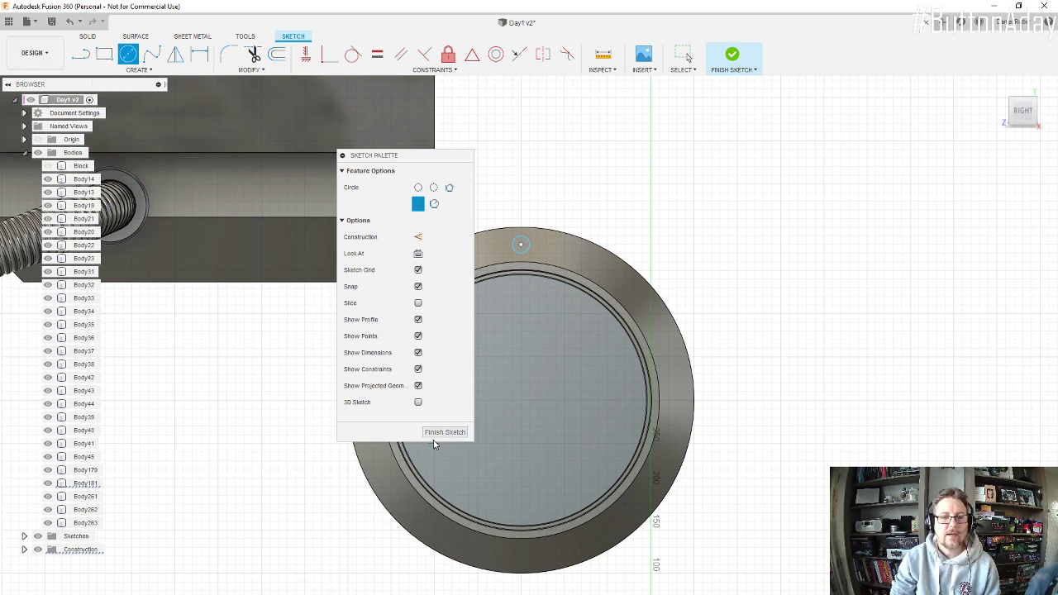
{"action": "left_click", "coordinate": [443, 432]}
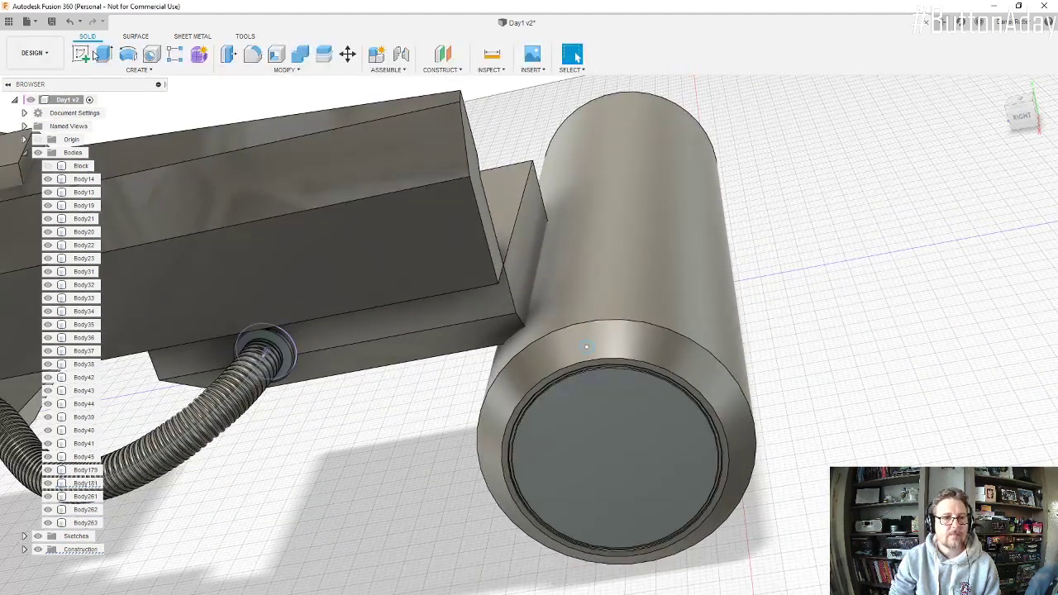
Step: Extrude the small circle 33 mm into the cylinder as a cut, making a blind hole in the chamfered rim
{"action": "key", "text": "e"}
{"action": "scroll", "coordinate": [583, 343], "scroll_direction": "up", "scroll_amount": 5}
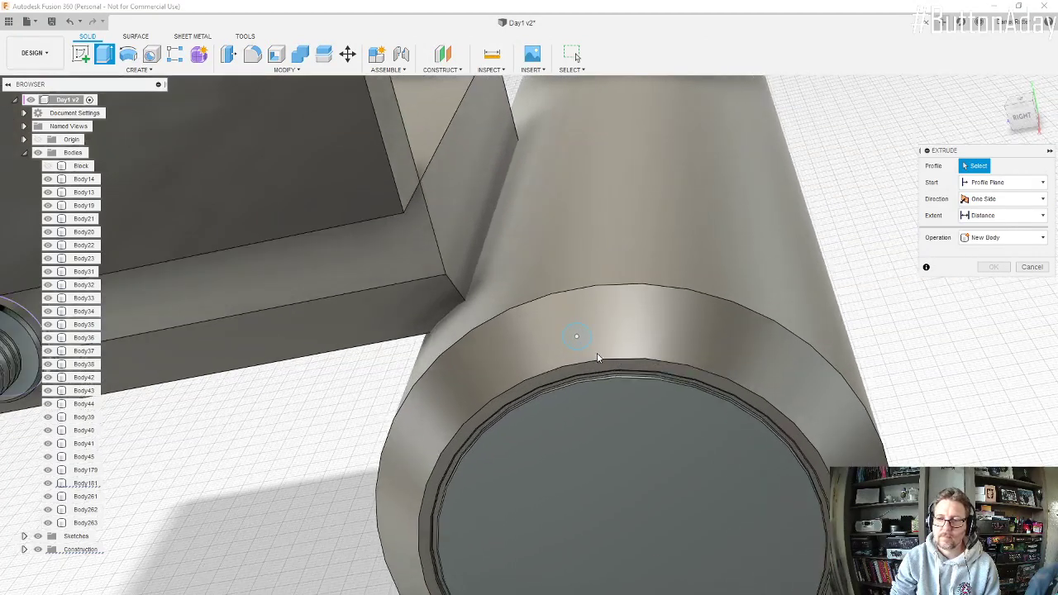
{"action": "left_click", "coordinate": [573, 338]}
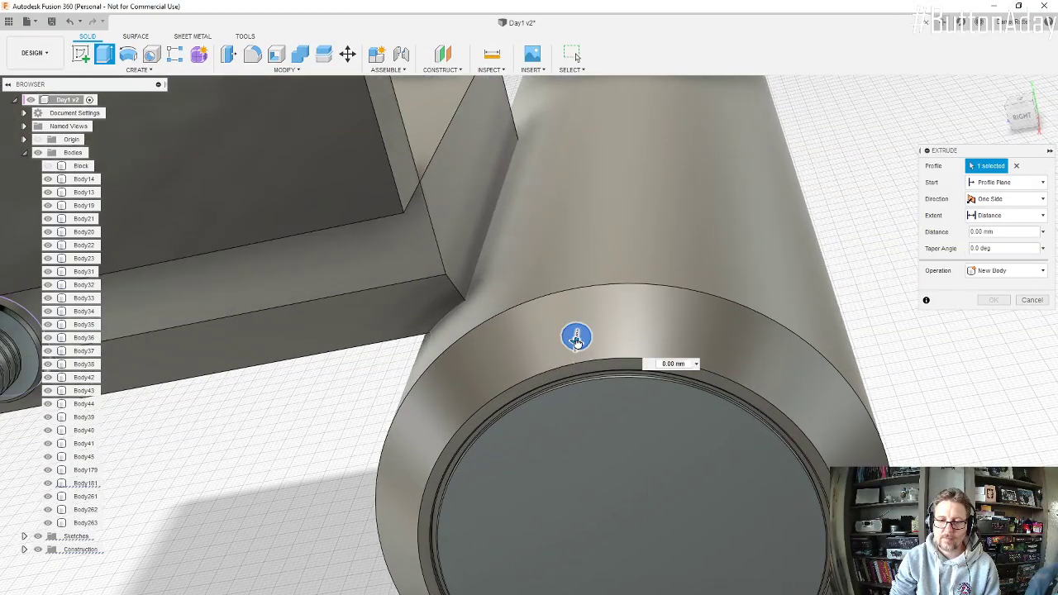
{"action": "left_click_drag", "start_coordinate": [581, 329], "coordinate": [581, 327]}
{"action": "scroll", "coordinate": [602, 317], "scroll_direction": "up", "scroll_amount": 2}
{"action": "scroll", "coordinate": [598, 320], "scroll_direction": "up", "scroll_amount": 6}
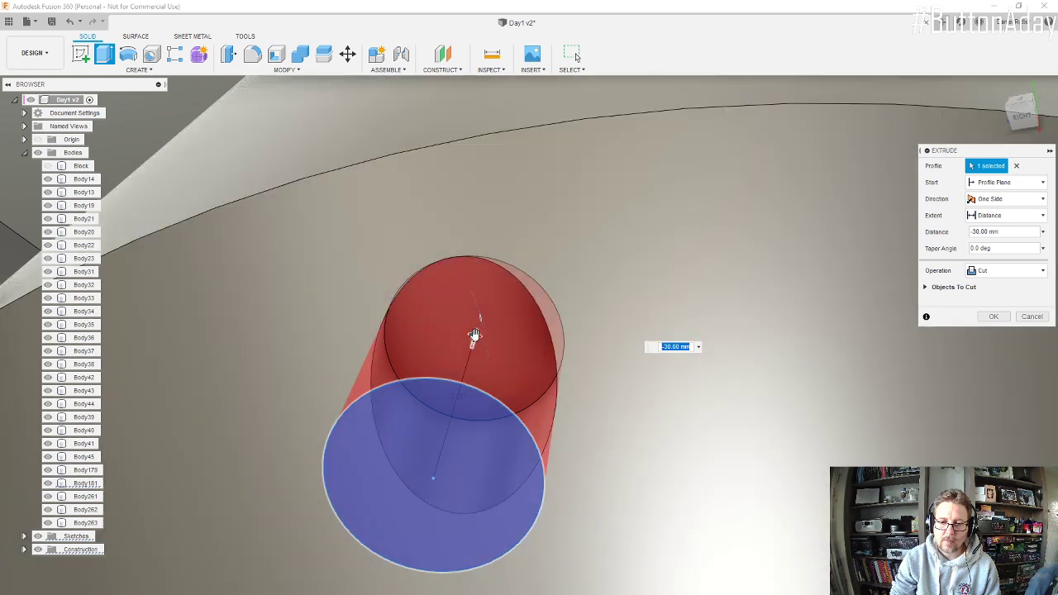
{"action": "left_click_drag", "start_coordinate": [484, 338], "coordinate": [479, 324]}
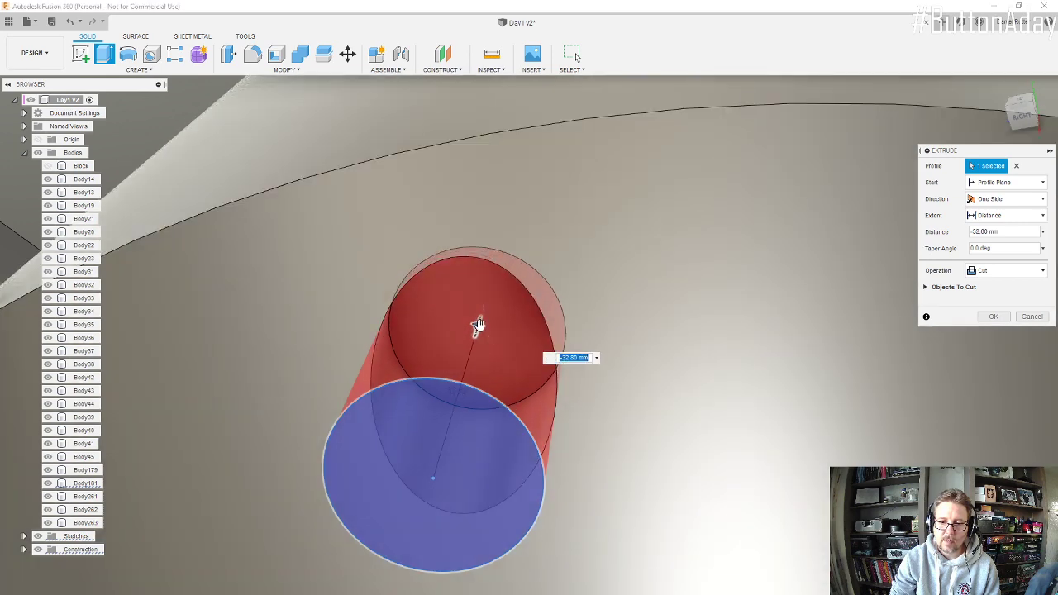
{"action": "key", "text": "Return"}
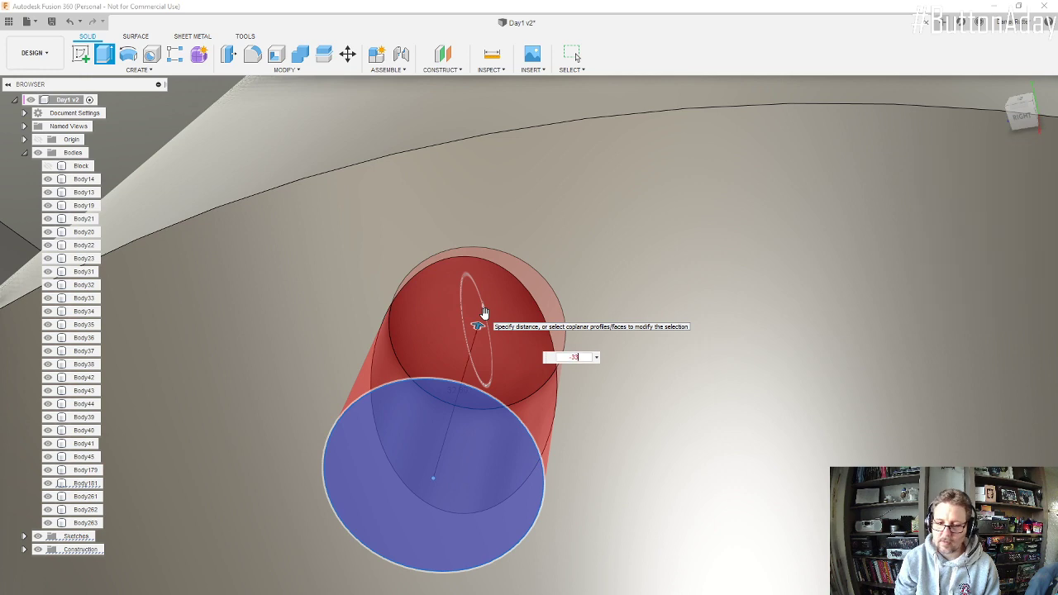
{"action": "scroll", "coordinate": [495, 347], "scroll_direction": "down", "scroll_amount": 10}
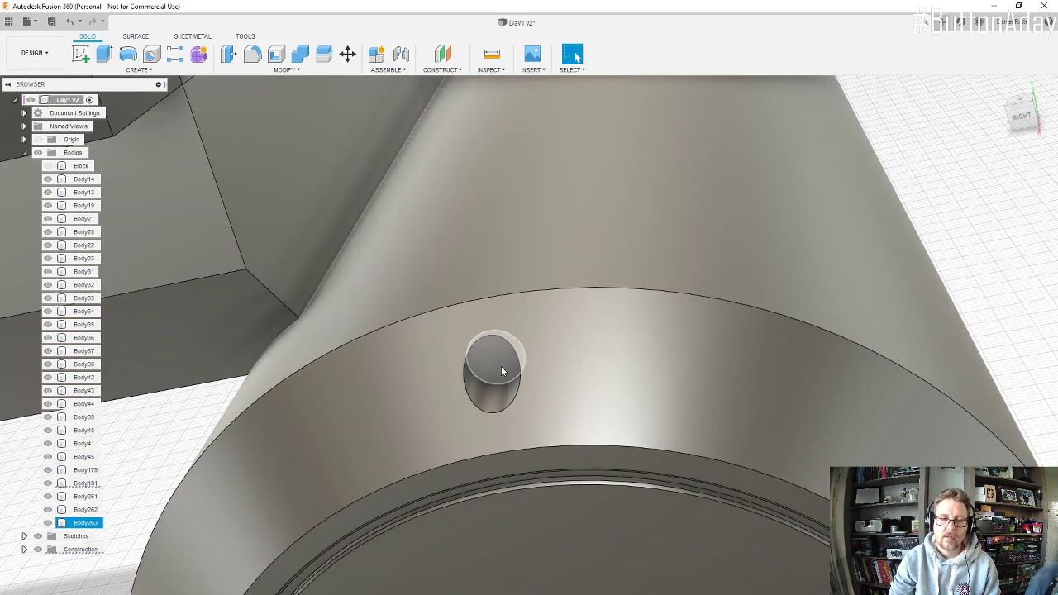
Step: Fillet the mouth edge of the rim hole with a constant 1 mm radius
{"action": "left_click", "coordinate": [272, 70]}
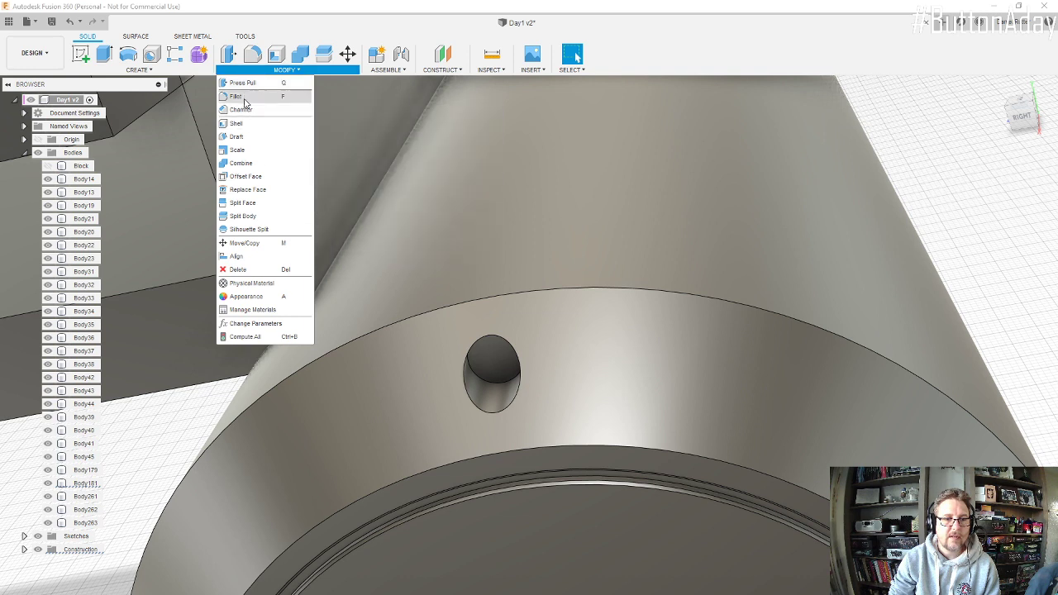
{"action": "left_click", "coordinate": [241, 96]}
{"action": "left_click", "coordinate": [467, 382]}
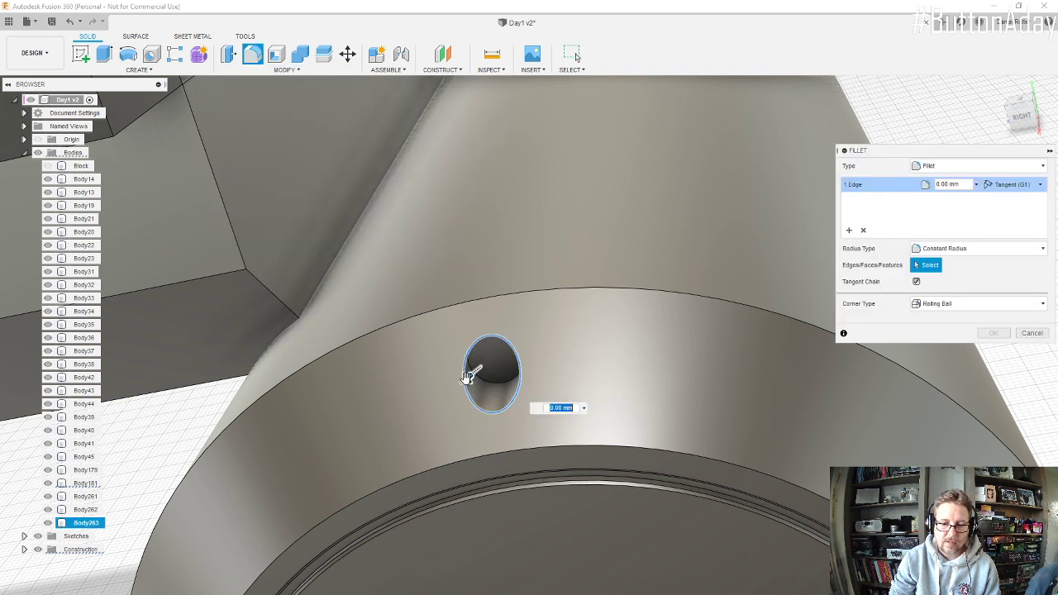
{"action": "type", "text": "1"}
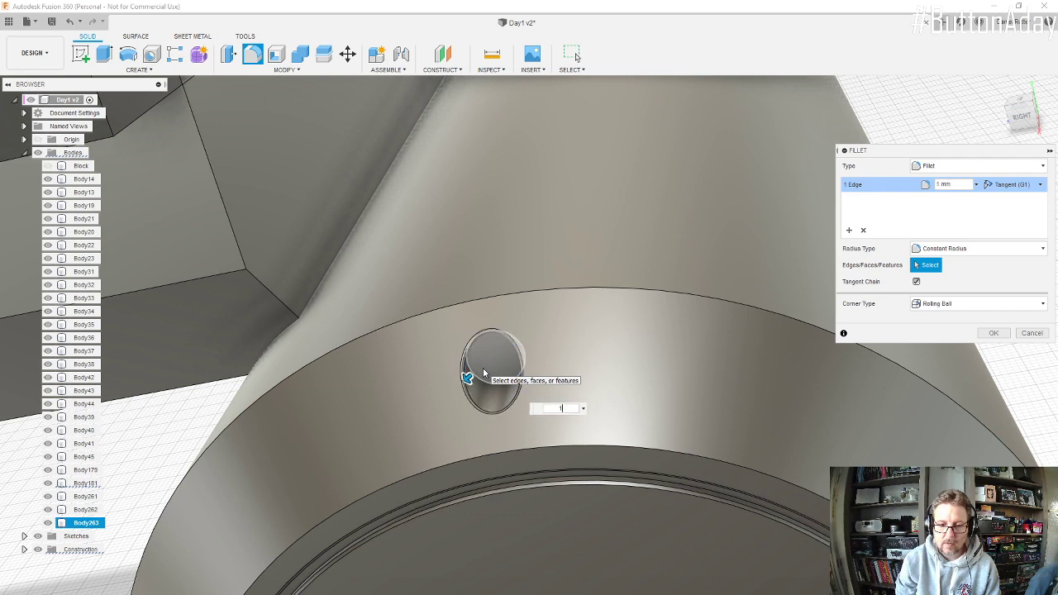
{"action": "key", "text": "Return"}
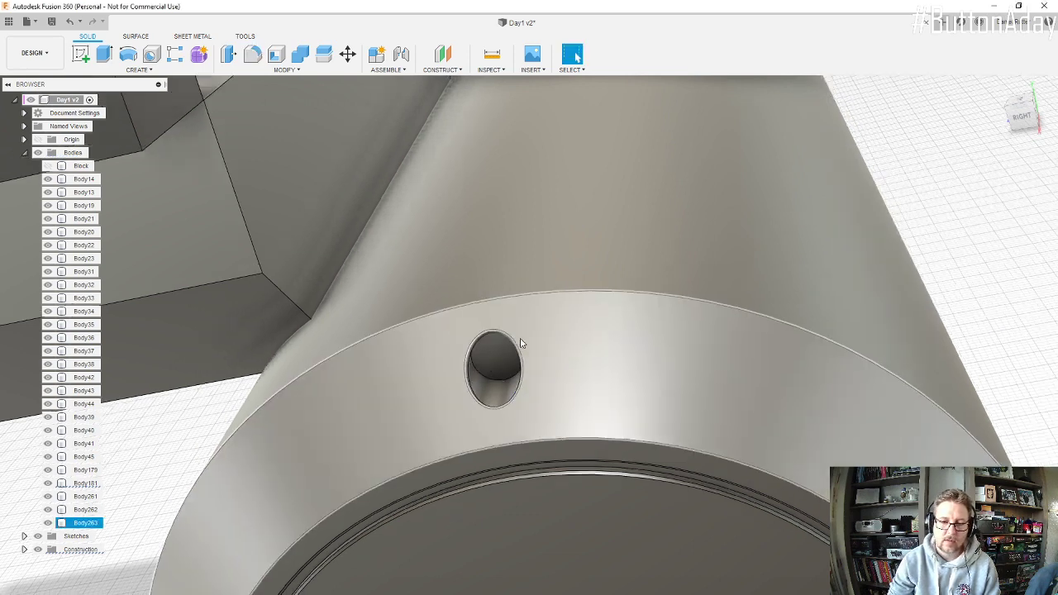
Step: Set up a circular pattern of features with the rim hole's cut and its edge fillet as the objects
{"action": "left_click", "coordinate": [162, 70]}
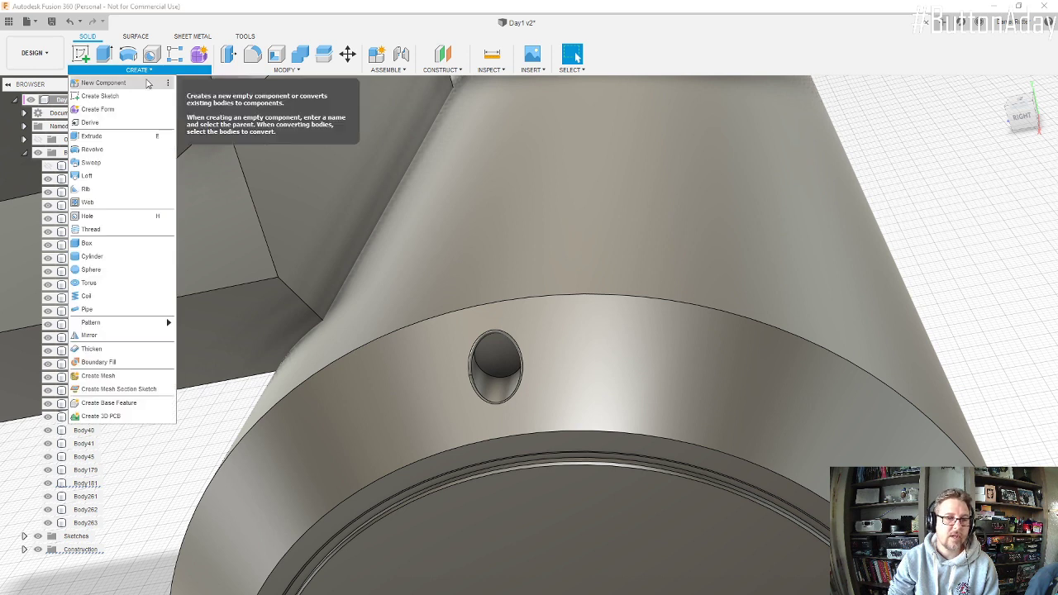
{"action": "mouse_move", "coordinate": [137, 328]}
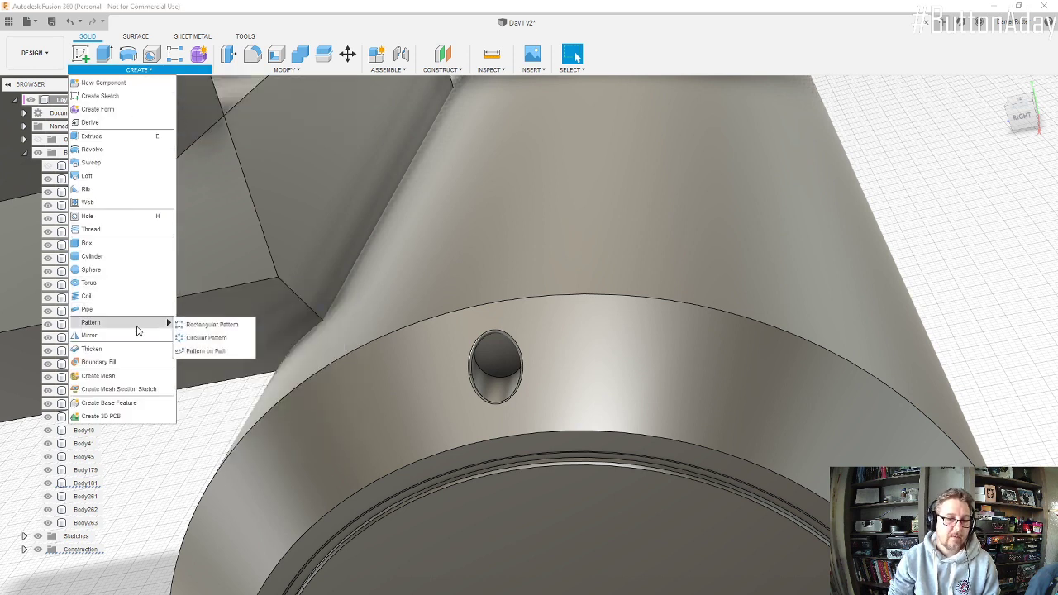
{"action": "left_click", "coordinate": [226, 342]}
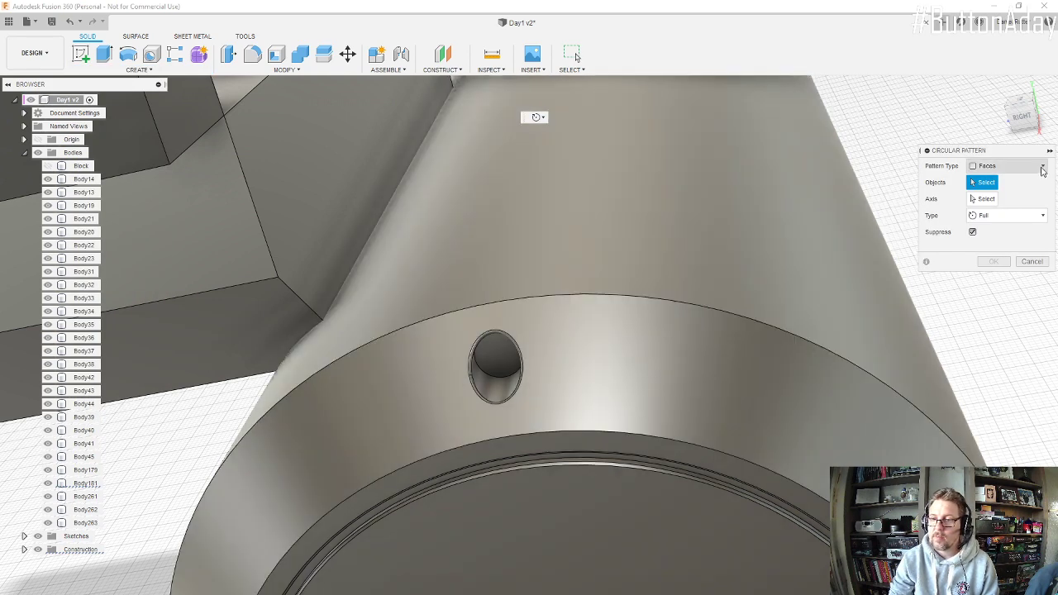
{"action": "left_click", "coordinate": [1042, 167]}
{"action": "left_click", "coordinate": [1002, 210]}
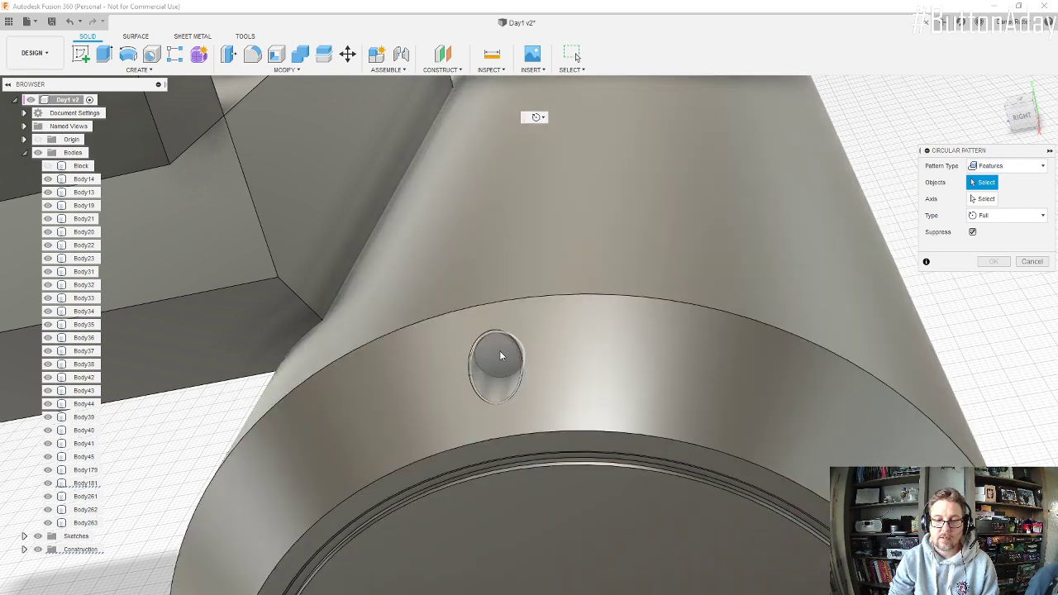
{"action": "left_click", "coordinate": [499, 356]}
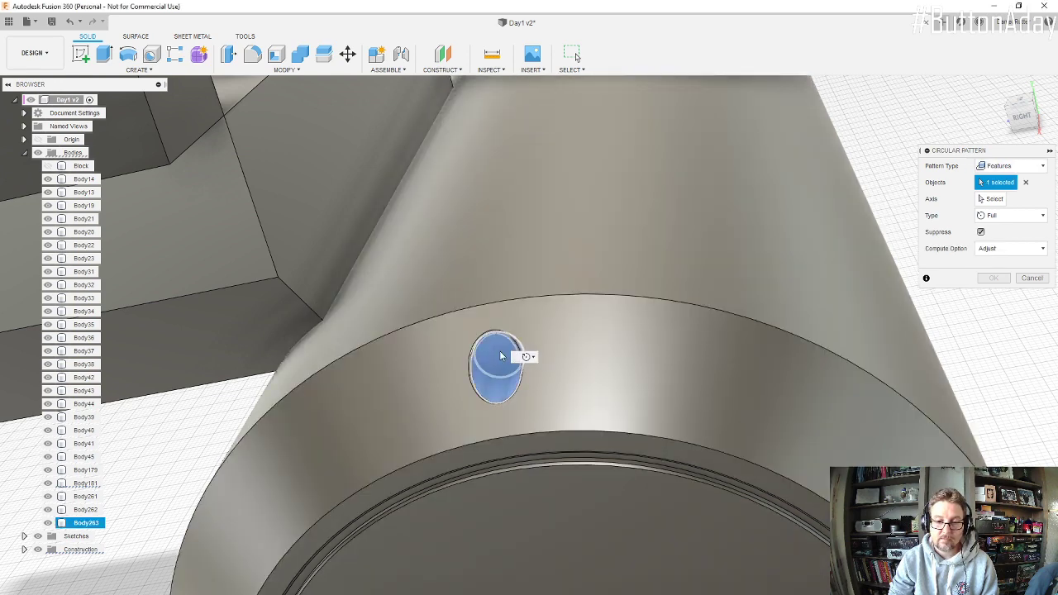
{"action": "scroll", "coordinate": [483, 370], "scroll_direction": "up", "scroll_amount": 2}
{"action": "scroll", "coordinate": [484, 370], "scroll_direction": "up", "scroll_amount": 3}
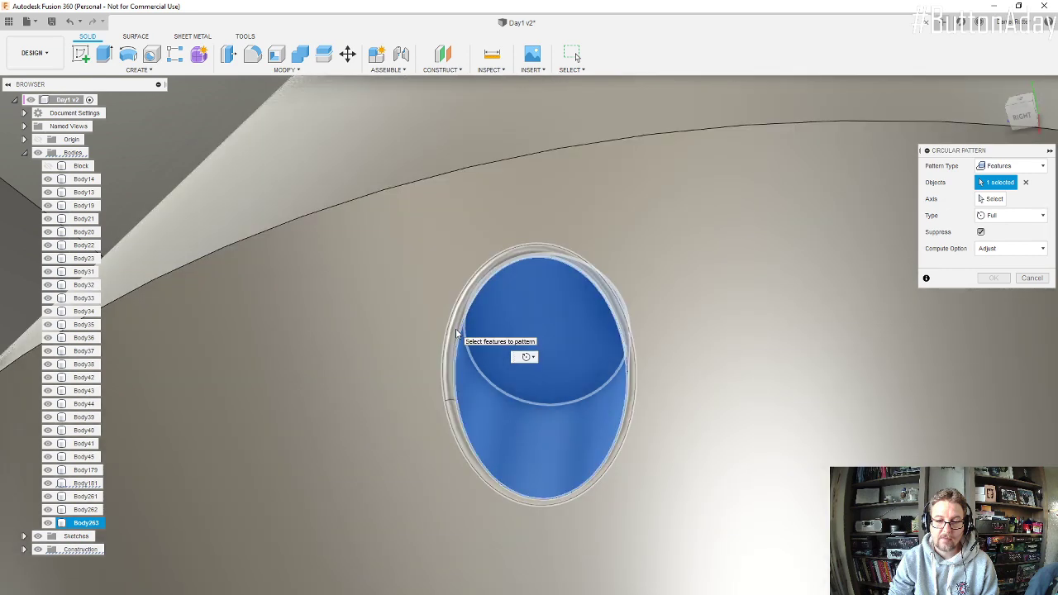
{"action": "left_click", "coordinate": [456, 333]}
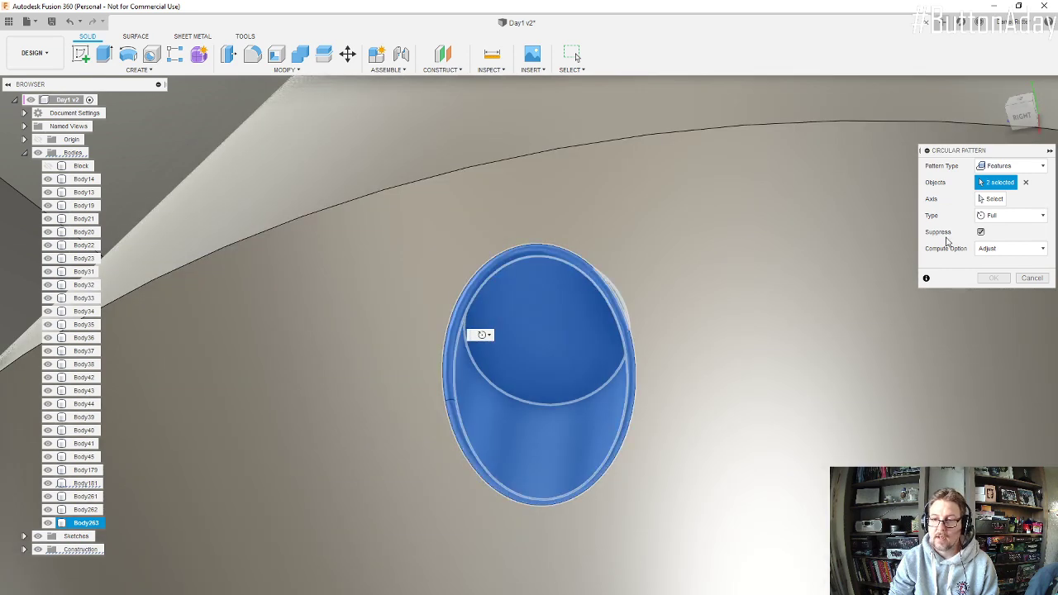
Step: Use the cylinder's outer circular edge as the pattern axis and create a full pattern with a quantity of 9
{"action": "left_click", "coordinate": [996, 200]}
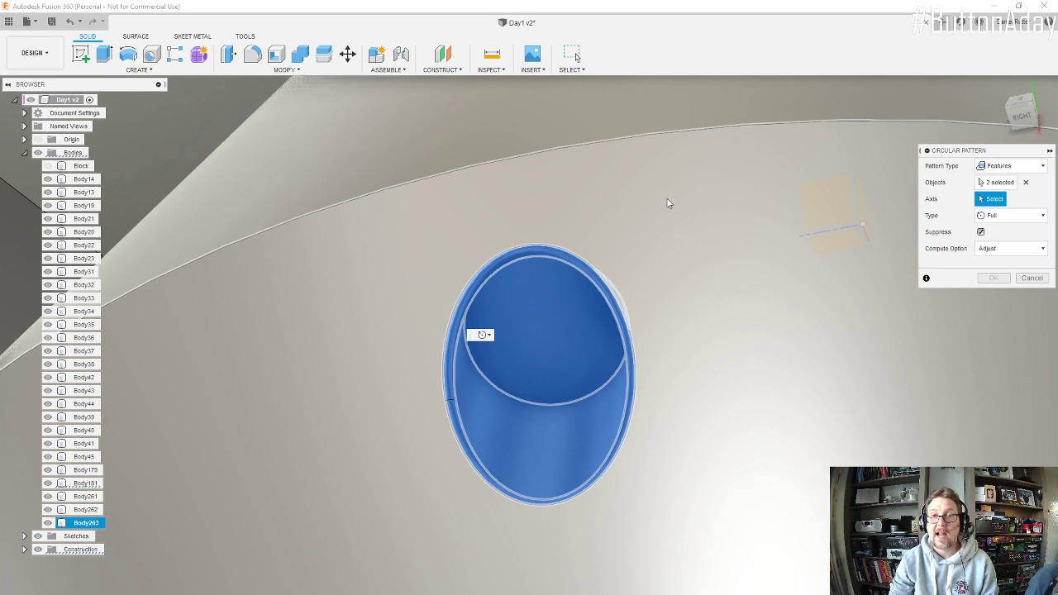
{"action": "scroll", "coordinate": [607, 171], "scroll_direction": "down", "scroll_amount": 5}
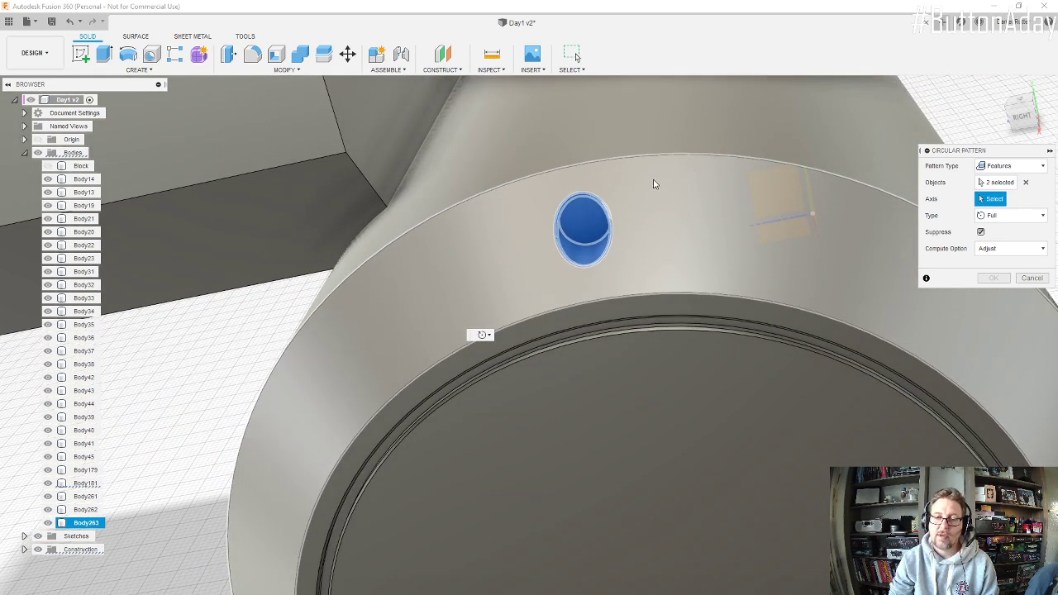
{"action": "scroll", "coordinate": [653, 183], "scroll_direction": "down", "scroll_amount": 5}
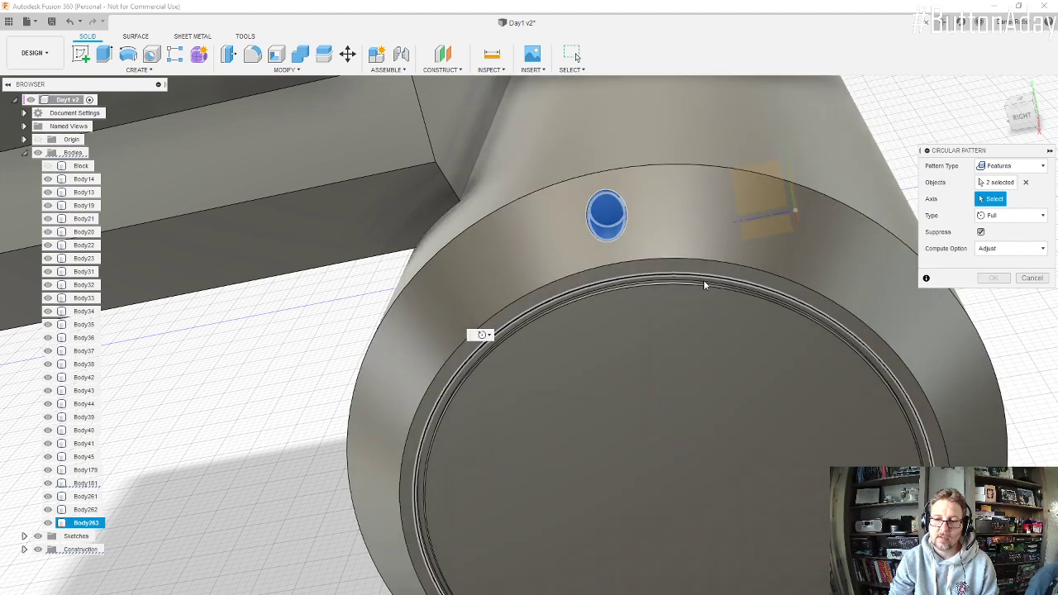
{"action": "left_click", "coordinate": [681, 168]}
{"action": "middle_click_drag", "start_coordinate": [666, 206], "coordinate": [760, 418], "text": "shift"}
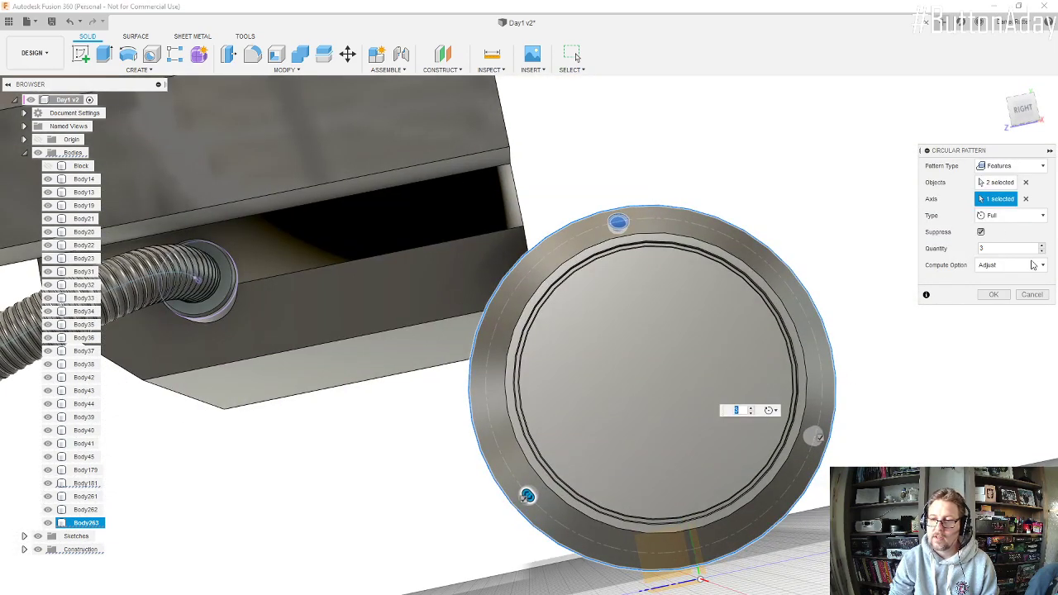
{"action": "left_click", "coordinate": [1042, 217]}
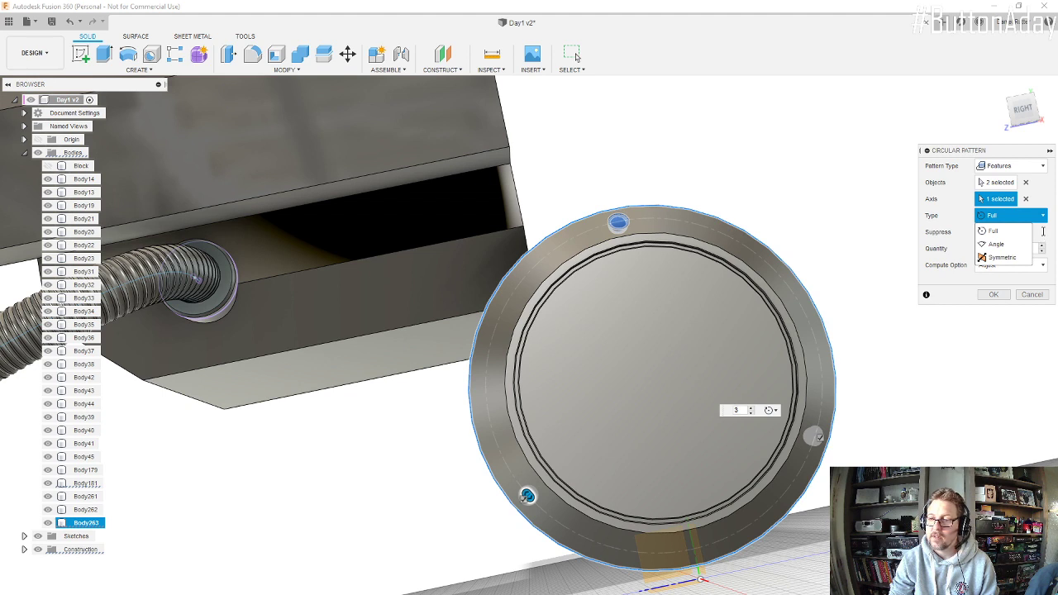
{"action": "left_click", "coordinate": [1042, 231]}
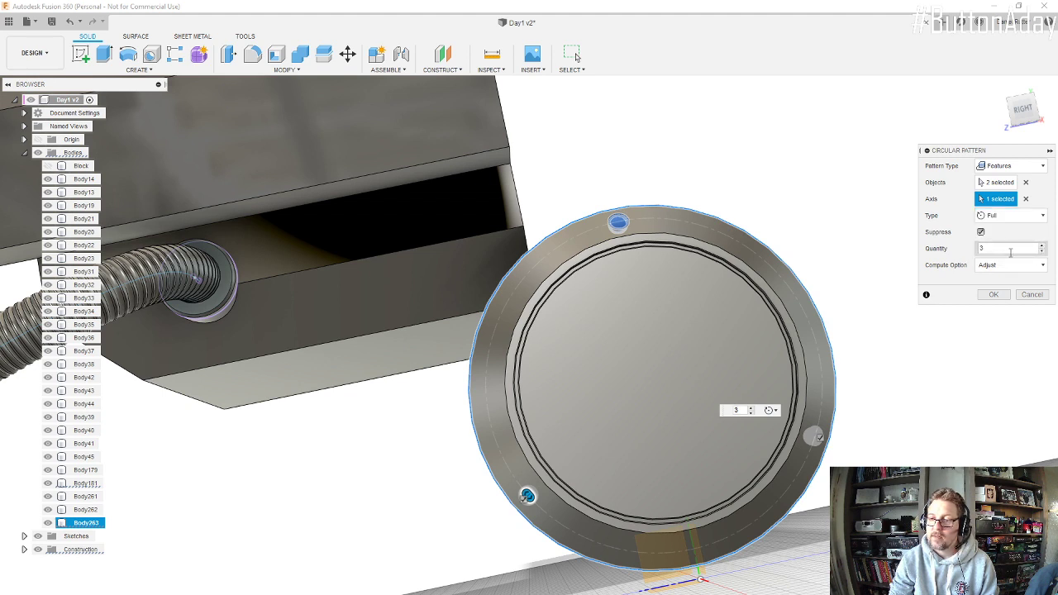
{"action": "double_click", "coordinate": [1008, 250]}
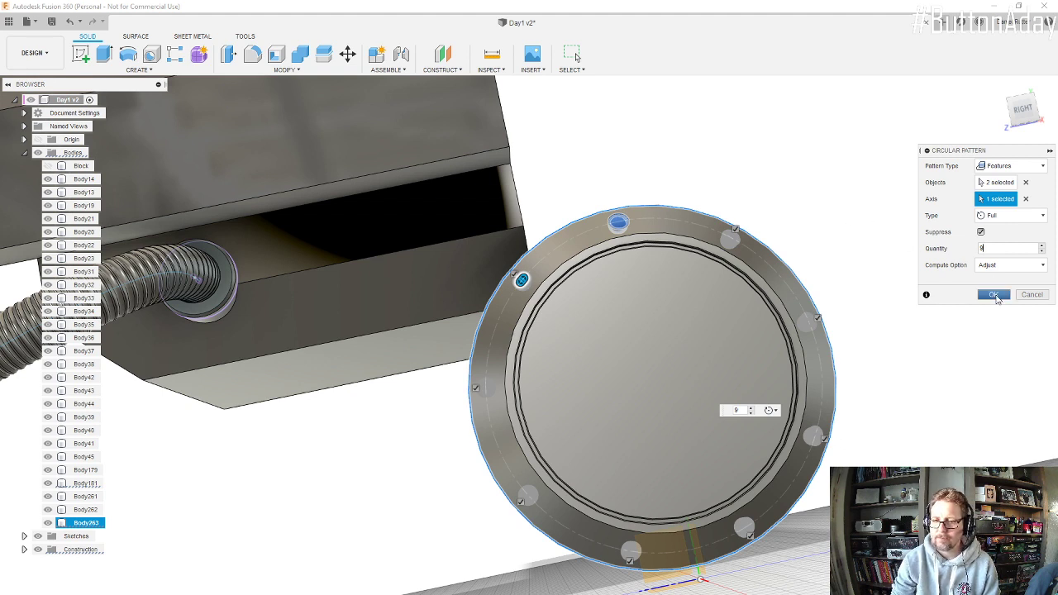
{"action": "left_click", "coordinate": [996, 298]}
Step: Inspect the patterned rim holes on the whole model, and check the engine's rear section up close in the Photos reference image
{"action": "scroll", "coordinate": [652, 379], "scroll_direction": "down", "scroll_amount": 5}
{"action": "middle_click_drag", "start_coordinate": [642, 372], "coordinate": [585, 262], "text": "shift"}
{"action": "scroll", "coordinate": [652, 372], "scroll_direction": "down", "scroll_amount": 8}
{"action": "scroll", "coordinate": [584, 262], "scroll_direction": "up", "scroll_amount": 6}
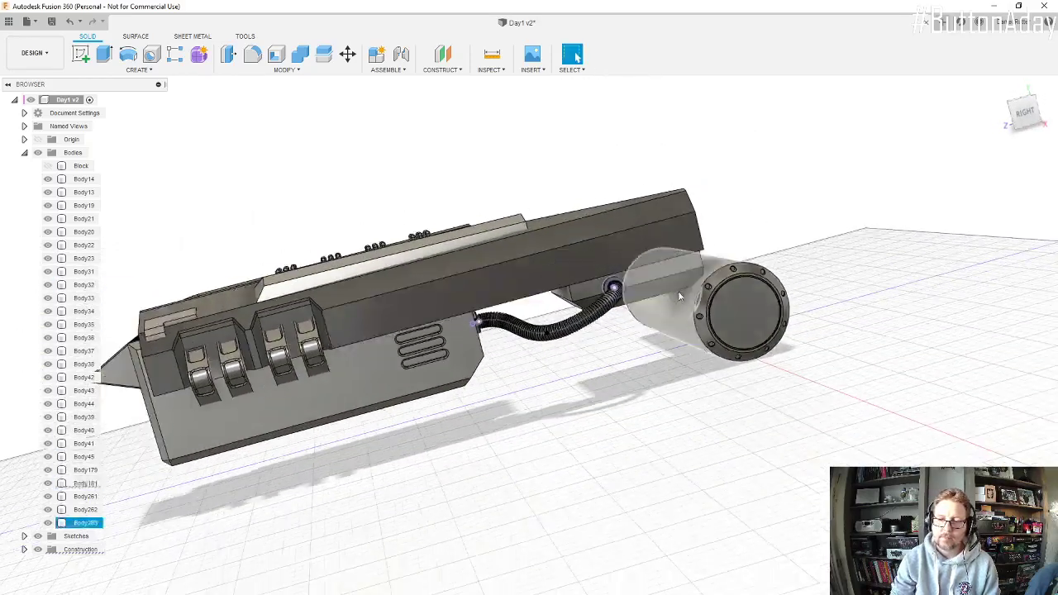
{"action": "middle_click_drag", "start_coordinate": [679, 296], "coordinate": [663, 343], "text": "shift"}
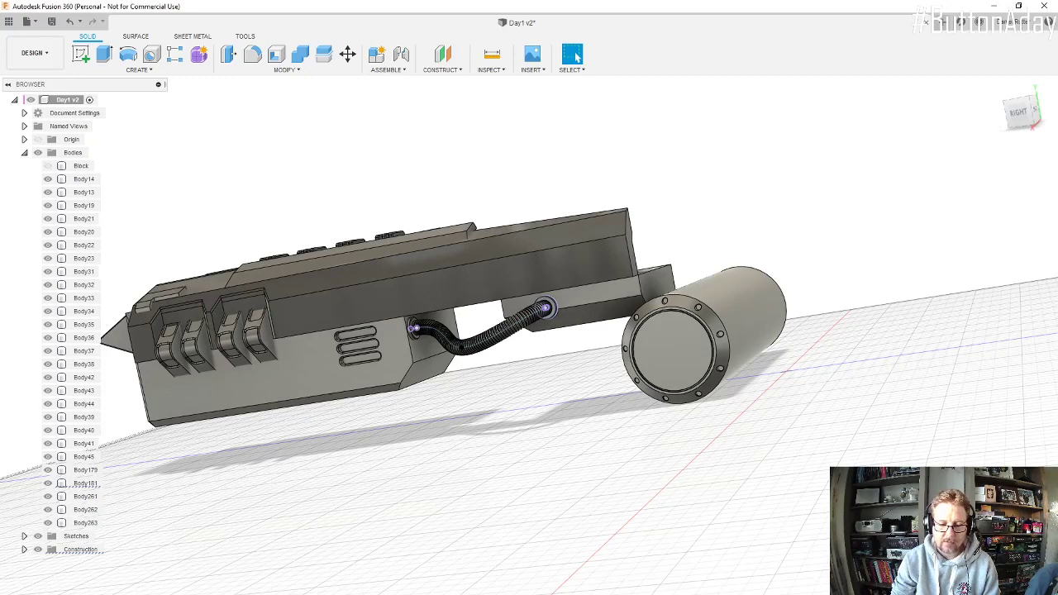
{"action": "key", "text": "alt+Tab"}
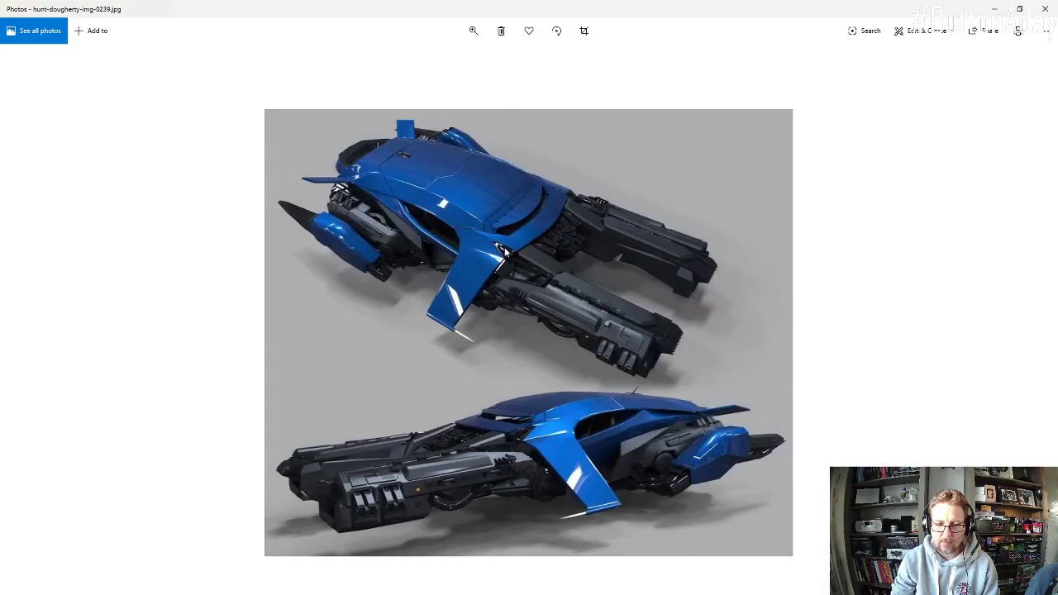
{"action": "left_click", "coordinate": [473, 31]}
{"action": "left_click", "coordinate": [484, 61]}
{"action": "left_click_drag", "start_coordinate": [564, 489], "coordinate": [707, 165]}
{"action": "left_click_drag", "start_coordinate": [701, 400], "coordinate": [628, 371]}
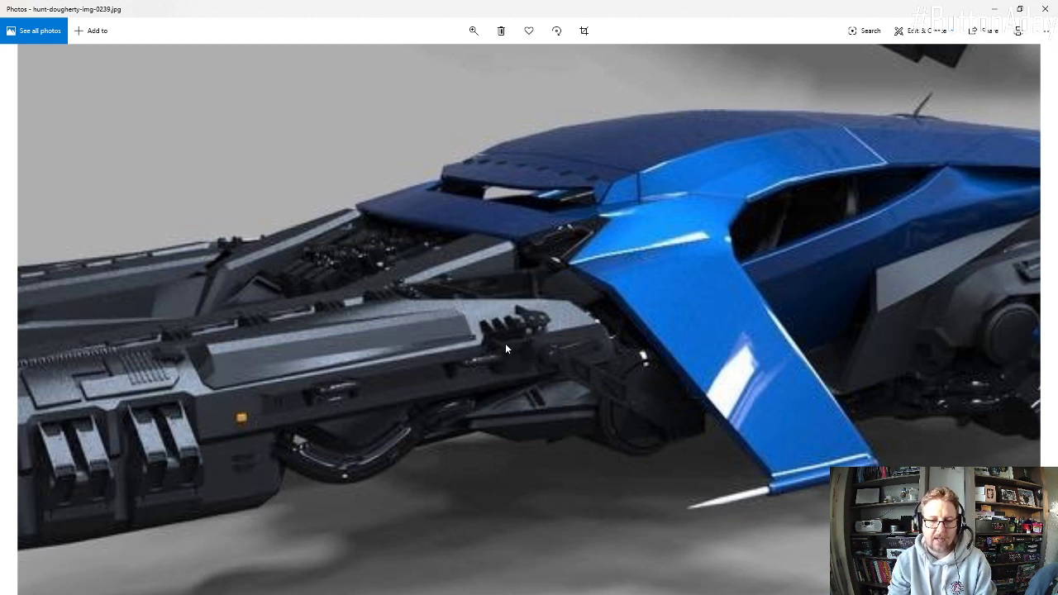
{"action": "left_click", "coordinate": [993, 9]}
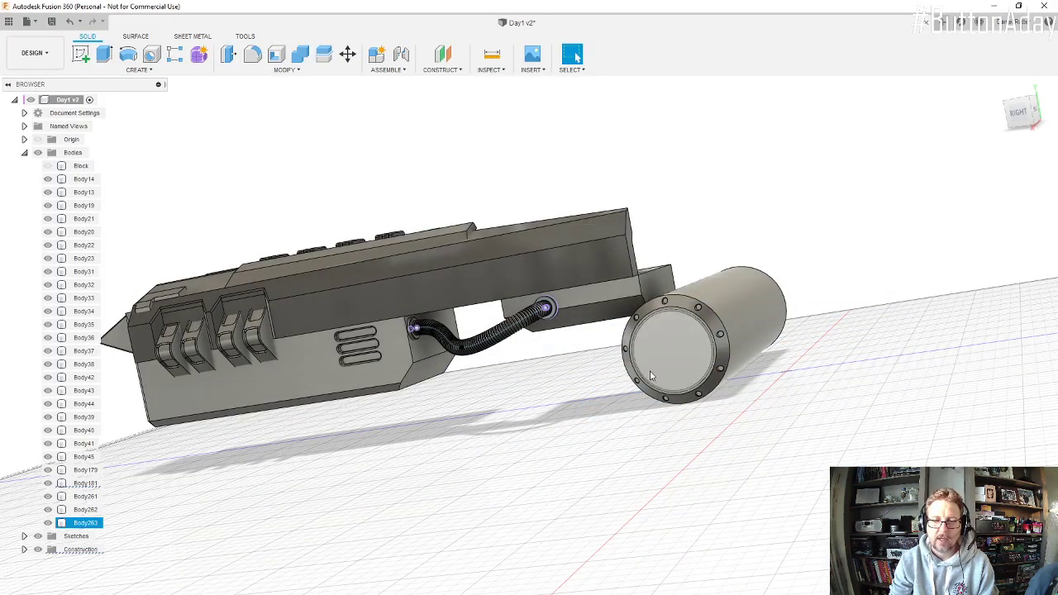
Step: On the cylinder's end face, sketch a 250 by 150 mm rectangle with one corner at the lowest point of the outer rim
{"action": "left_click", "coordinate": [80, 54]}
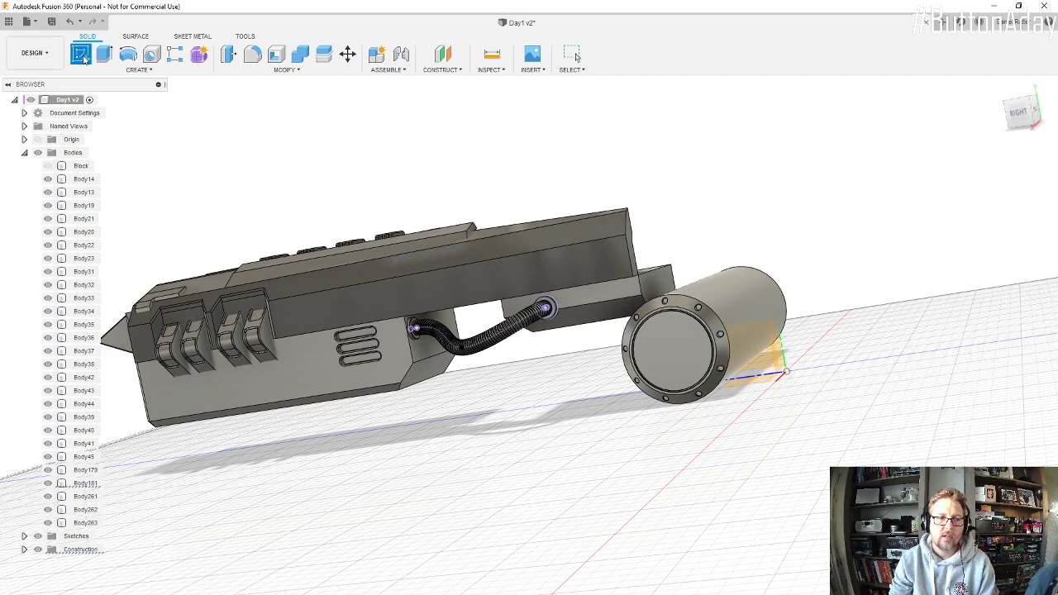
{"action": "left_click", "coordinate": [684, 347]}
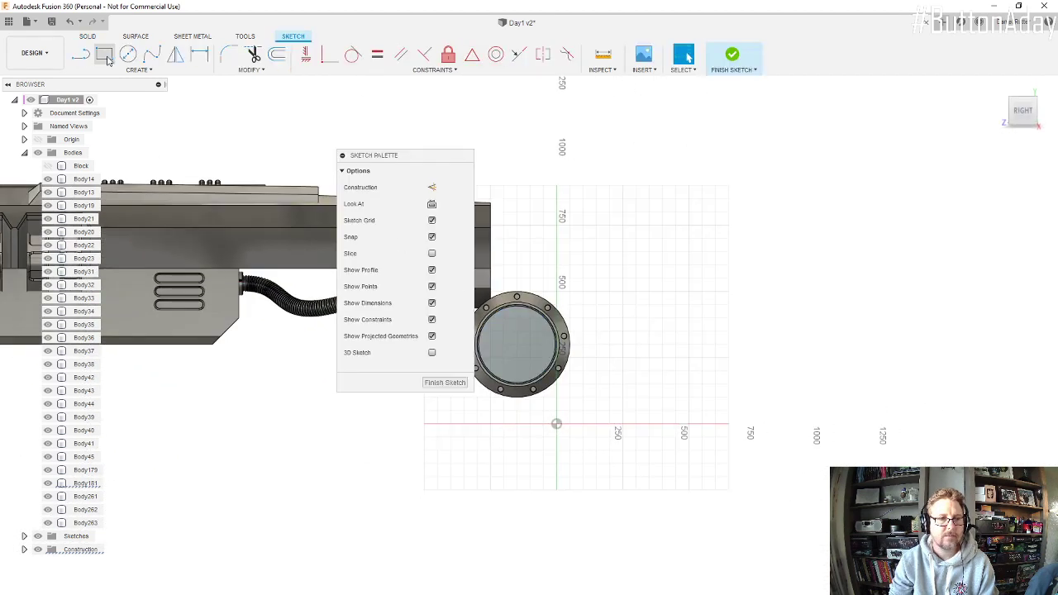
{"action": "left_click", "coordinate": [104, 55]}
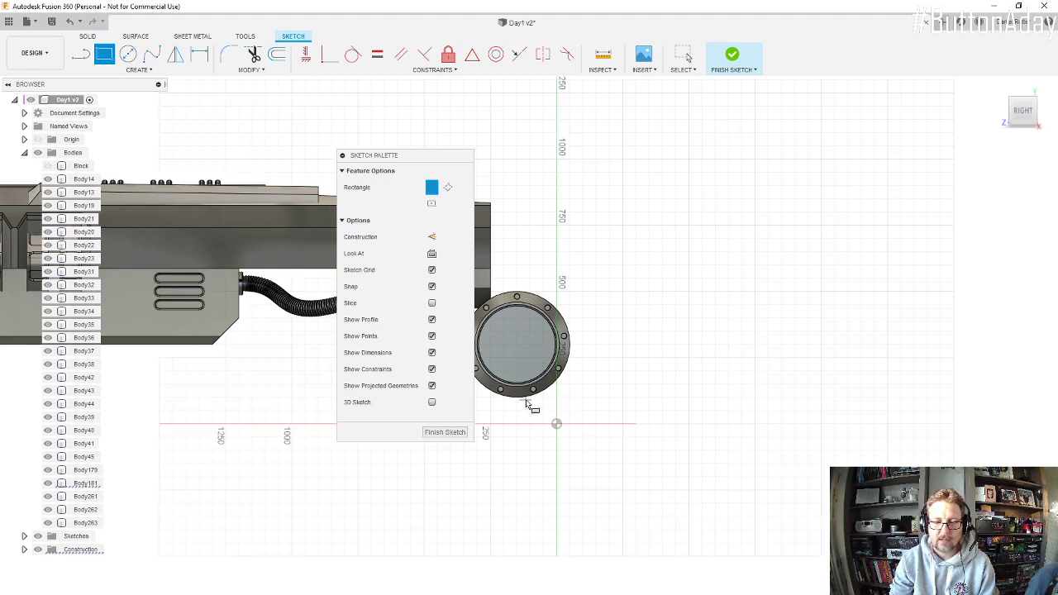
{"action": "left_click", "coordinate": [517, 398]}
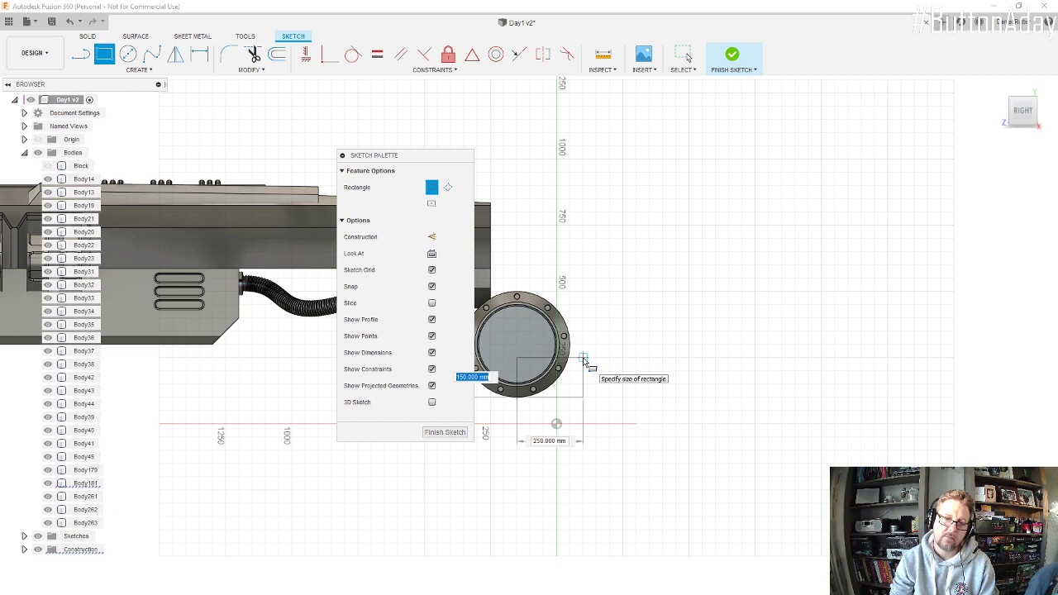
{"action": "key", "text": "Tab"}
{"action": "key", "text": "Return"}
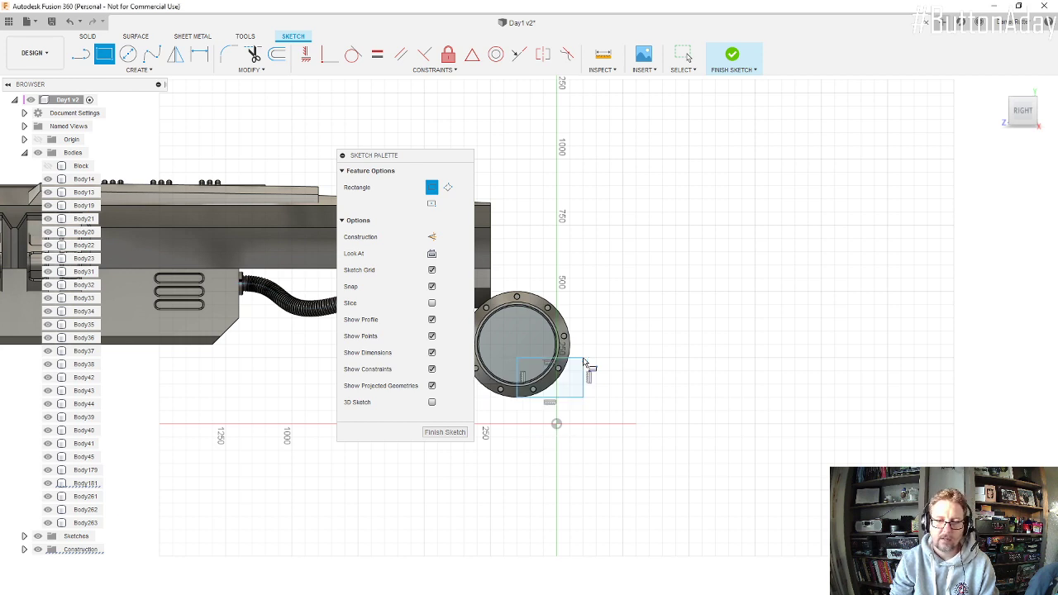
{"action": "scroll", "coordinate": [626, 378], "scroll_direction": "down", "scroll_amount": 3}
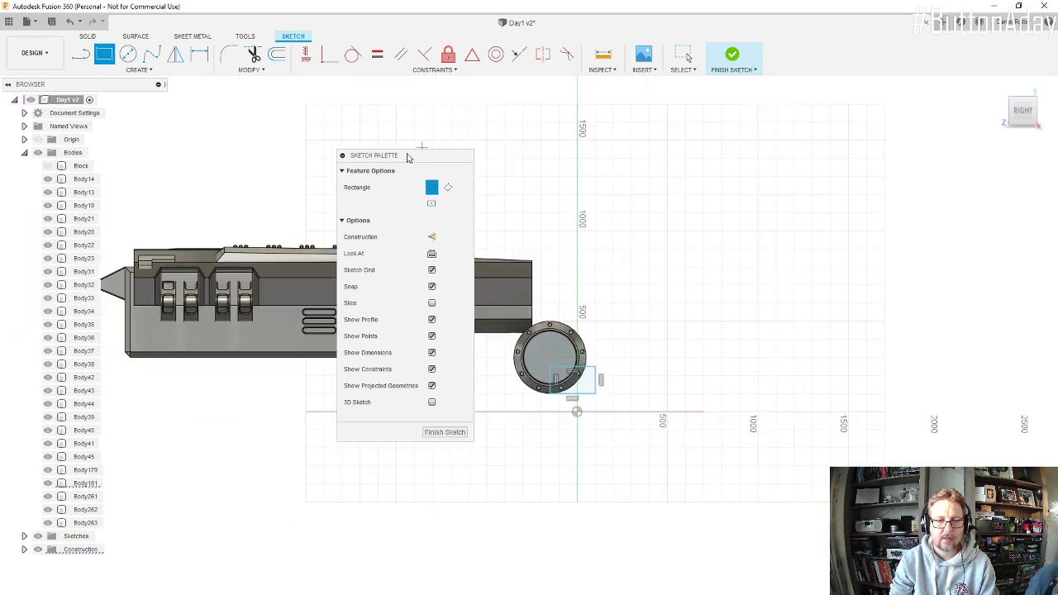
Step: Sketch a 90 mm diameter circle on the vehicle's upper side, above the hose's rear connector
{"action": "mouse_move", "coordinate": [407, 157]}
{"action": "left_mouse_down"}
{"action": "mouse_move", "coordinate": [594, 181]}
{"action": "mouse_move", "coordinate": [834, 170]}
{"action": "left_mouse_up"}
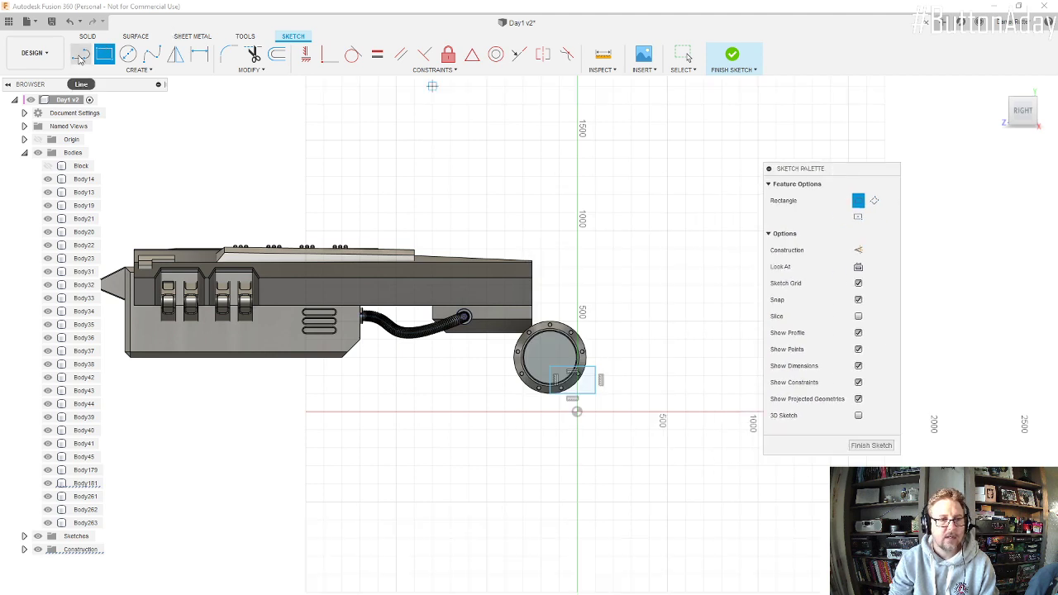
{"action": "left_click", "coordinate": [80, 55]}
{"action": "scroll", "coordinate": [519, 317], "scroll_direction": "up", "scroll_amount": 2}
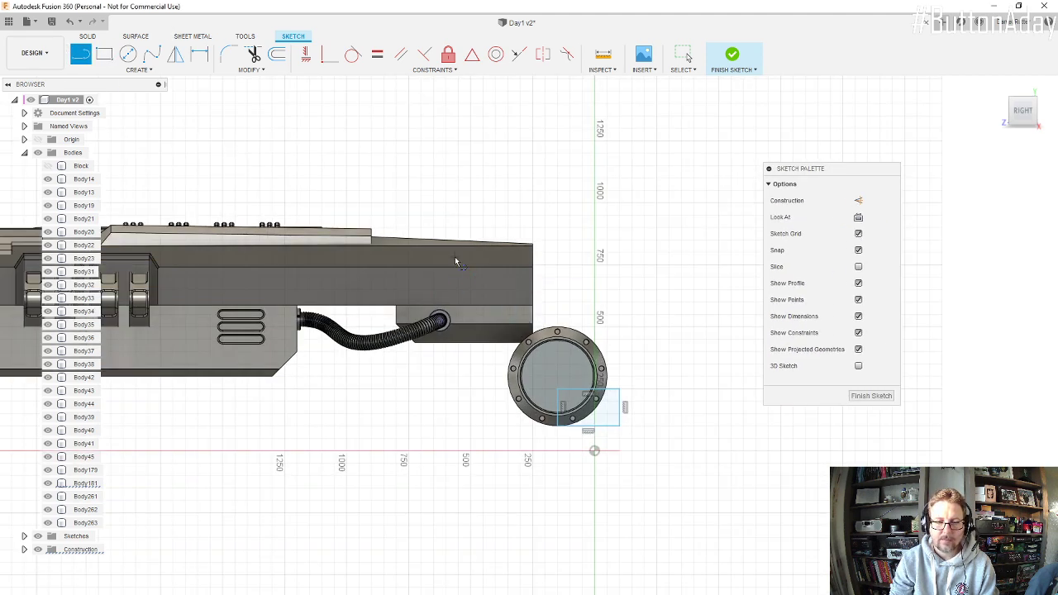
{"action": "left_click", "coordinate": [128, 52]}
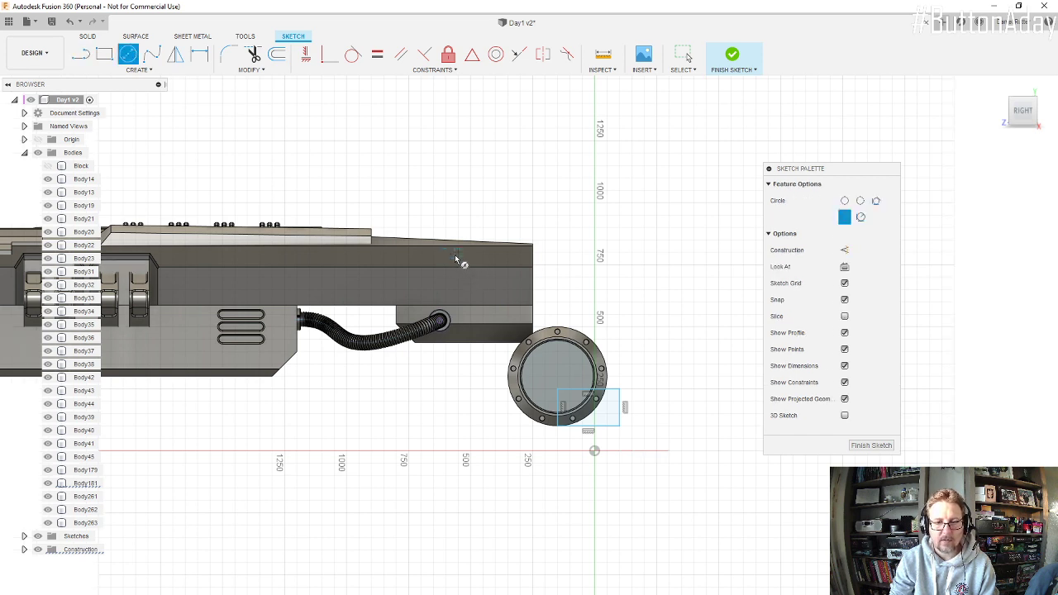
{"action": "left_click", "coordinate": [455, 254]}
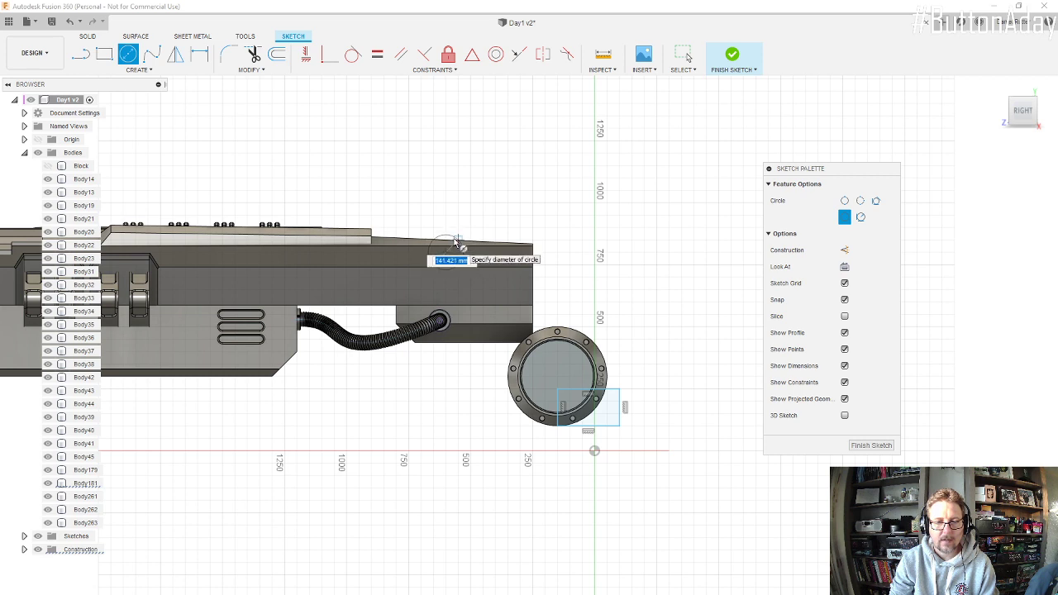
{"action": "type", "text": "90"}
{"action": "key", "text": "Return"}
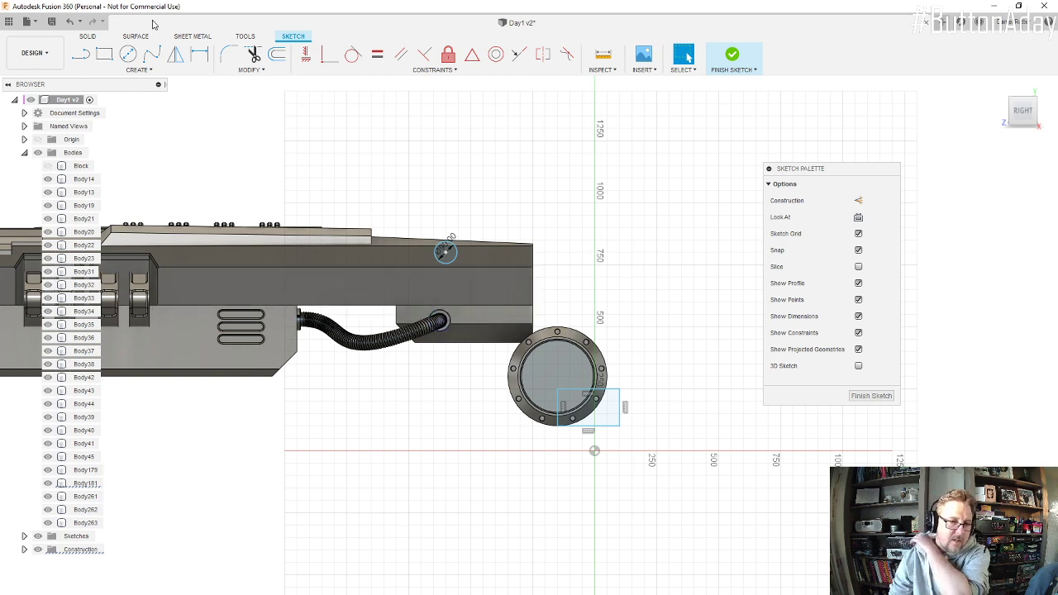
Step: Offset the 90 mm circle inward by 20 mm to form a concentric inner circle
{"action": "left_click", "coordinate": [80, 54]}
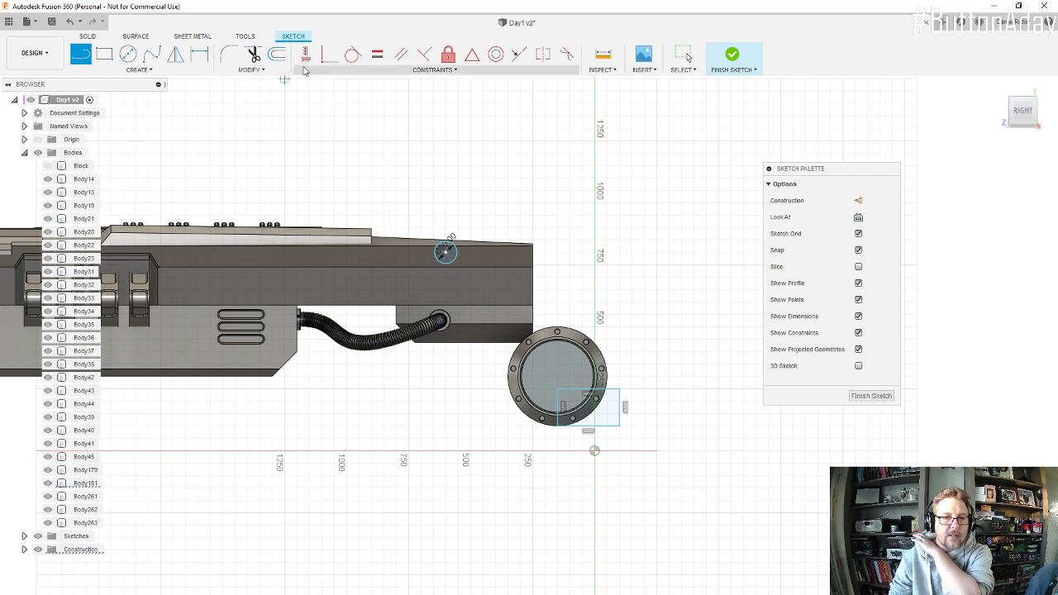
{"action": "scroll", "coordinate": [447, 252], "scroll_direction": "up", "scroll_amount": 2}
{"action": "scroll", "coordinate": [453, 257], "scroll_direction": "up", "scroll_amount": 3}
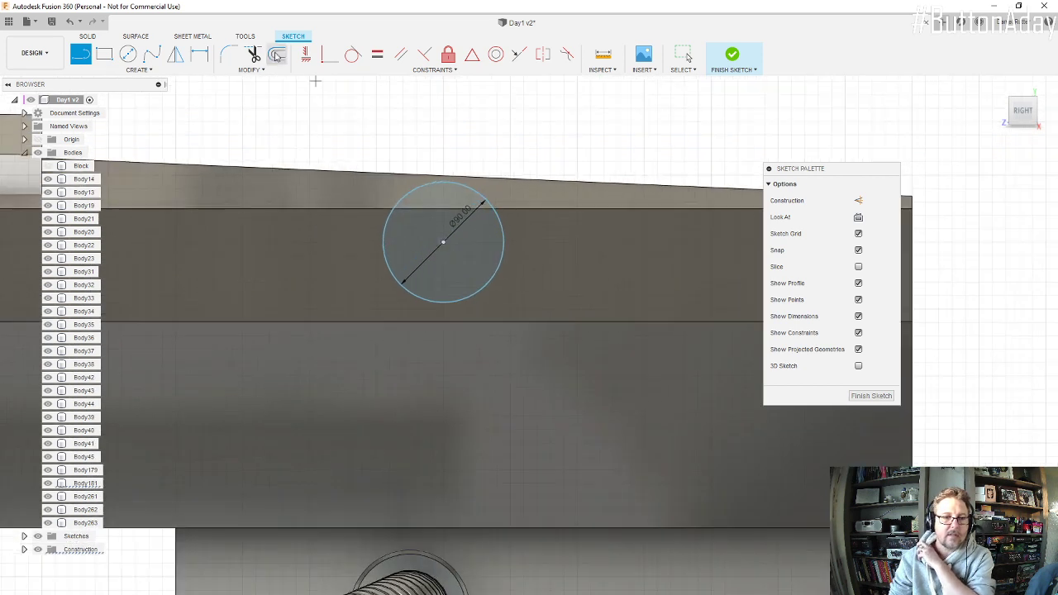
{"action": "key", "text": "o"}
{"action": "left_click", "coordinate": [482, 204]}
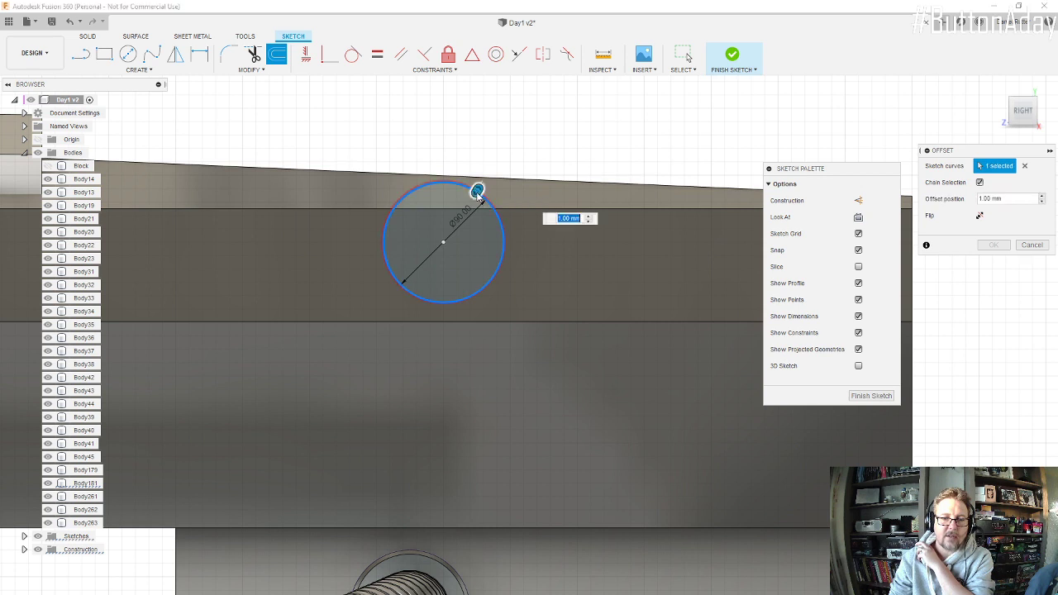
{"action": "left_click_drag", "start_coordinate": [473, 196], "coordinate": [461, 213]}
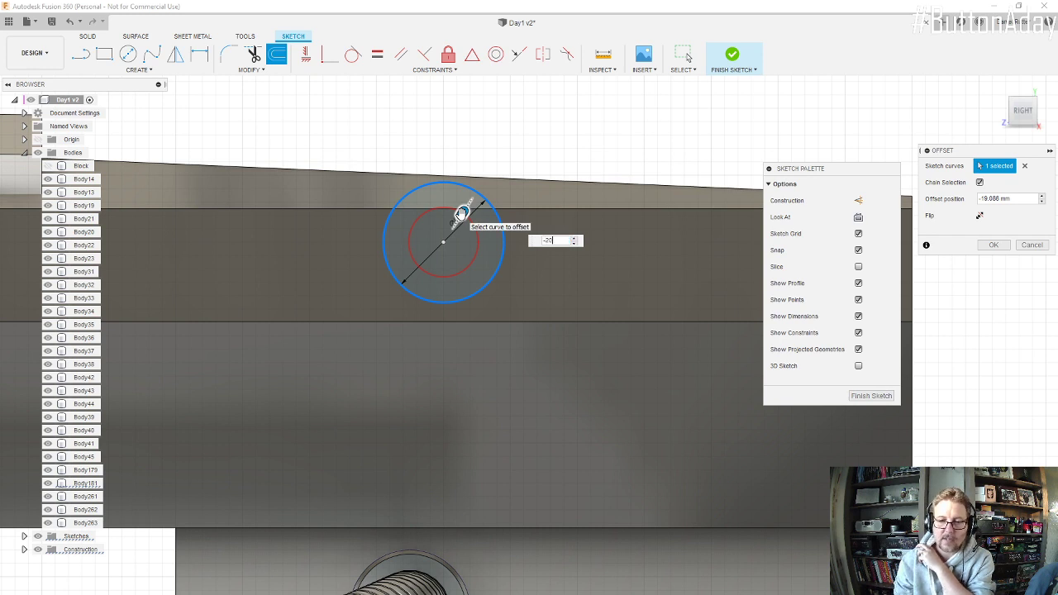
{"action": "type", "text": "-20"}
{"action": "key", "text": "Return"}
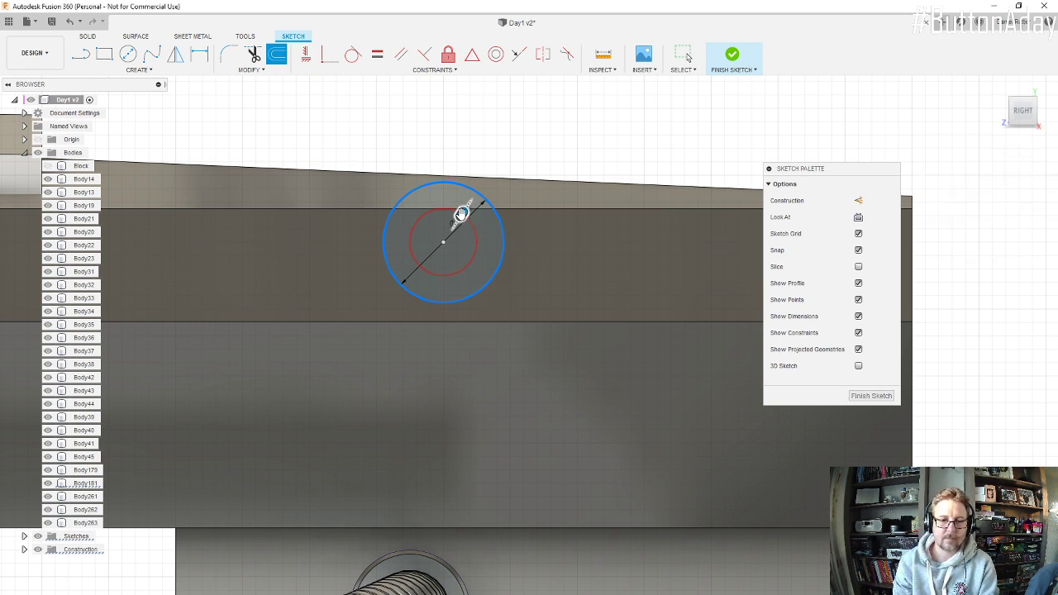
Step: Draw a straight line from the rectangle's upper corner inside the cylinder face to the center of the two circles
{"action": "left_click", "coordinate": [81, 55]}
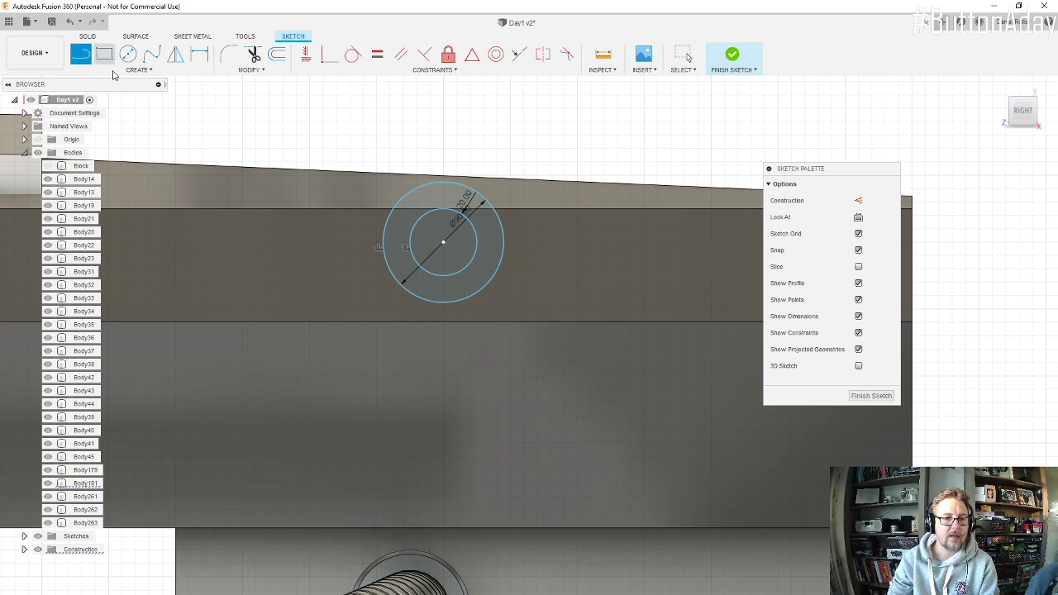
{"action": "scroll", "coordinate": [483, 248], "scroll_direction": "down", "scroll_amount": 4}
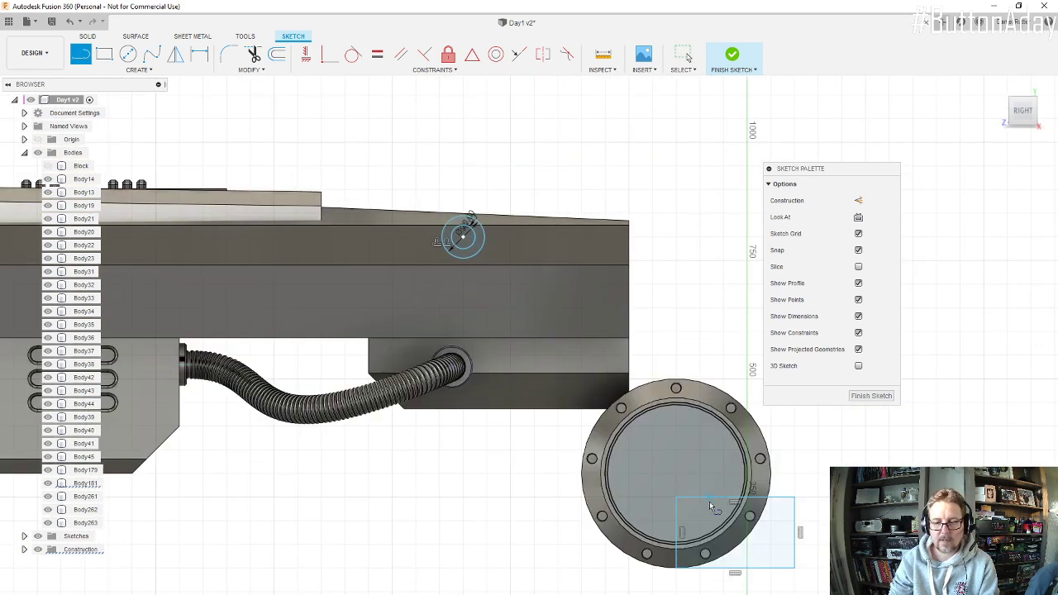
{"action": "left_click", "coordinate": [676, 496]}
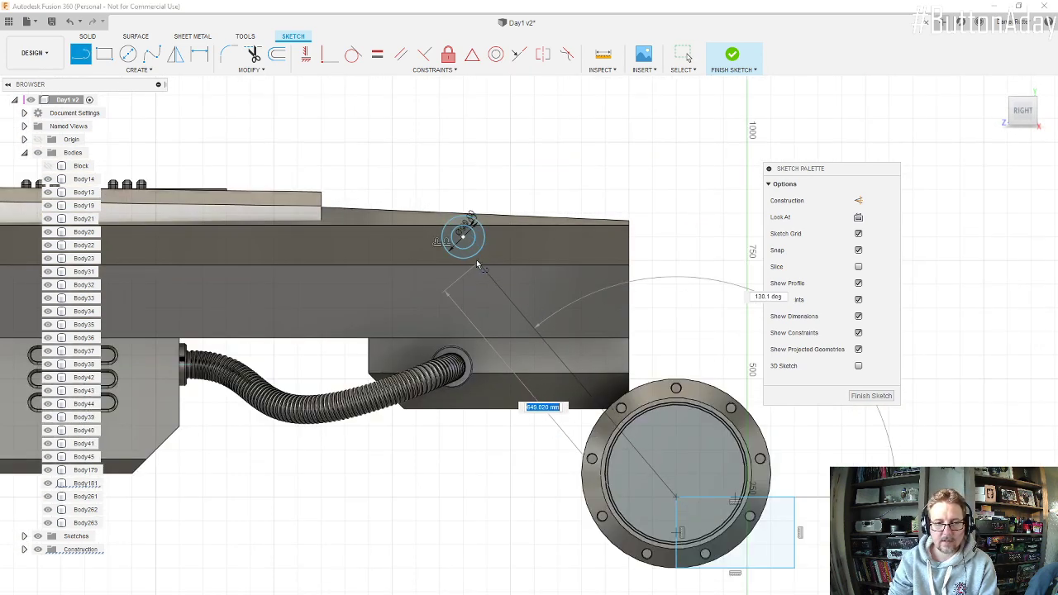
{"action": "left_click", "coordinate": [464, 238]}
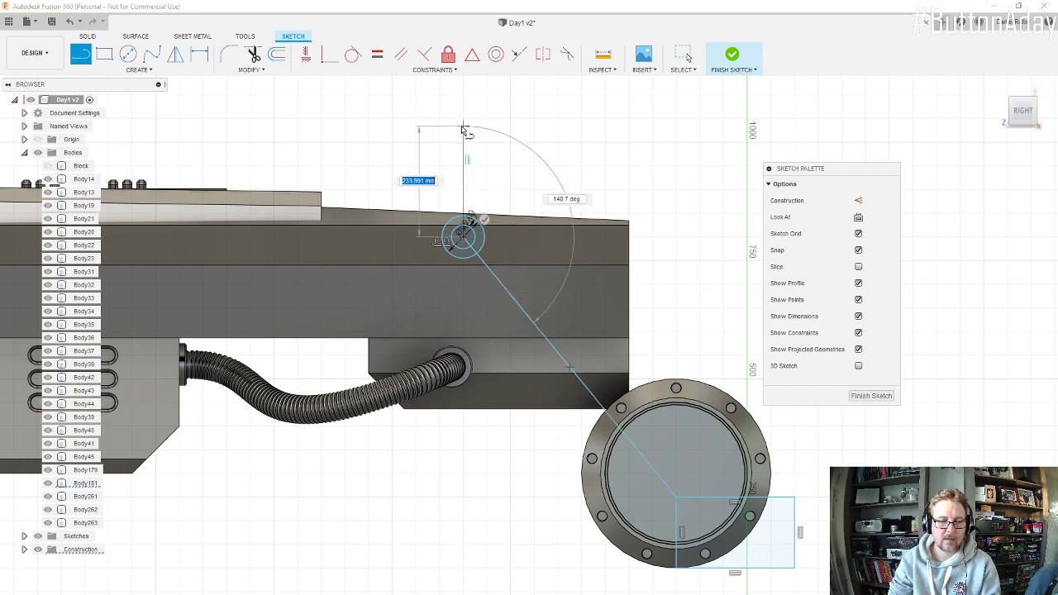
{"action": "key", "text": "Escape"}
Step: Offset the diagonal line 25 mm toward its upper, rear side
{"action": "left_click", "coordinate": [278, 54]}
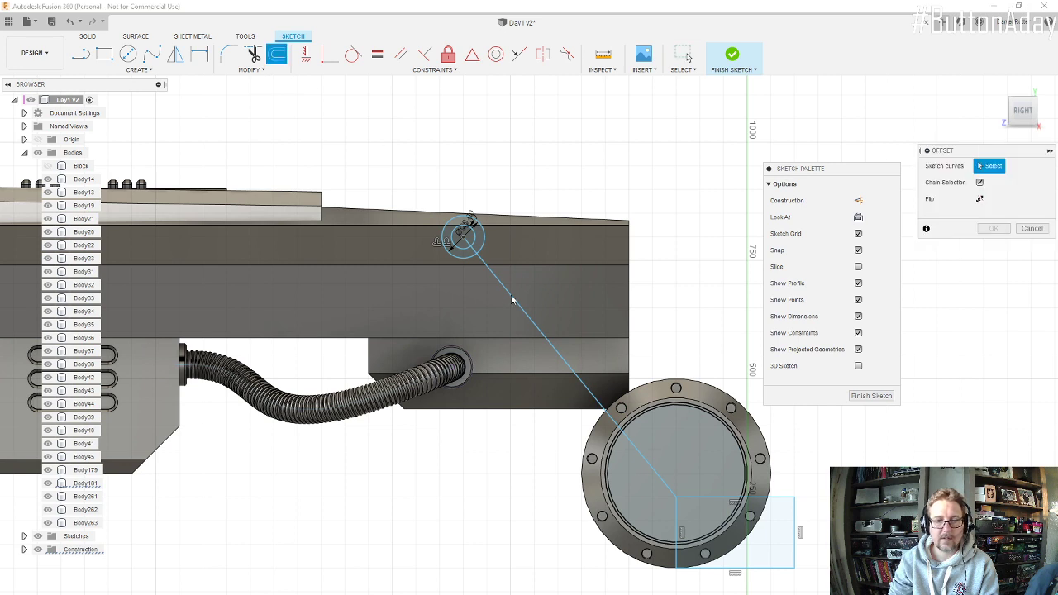
{"action": "left_click", "coordinate": [506, 294]}
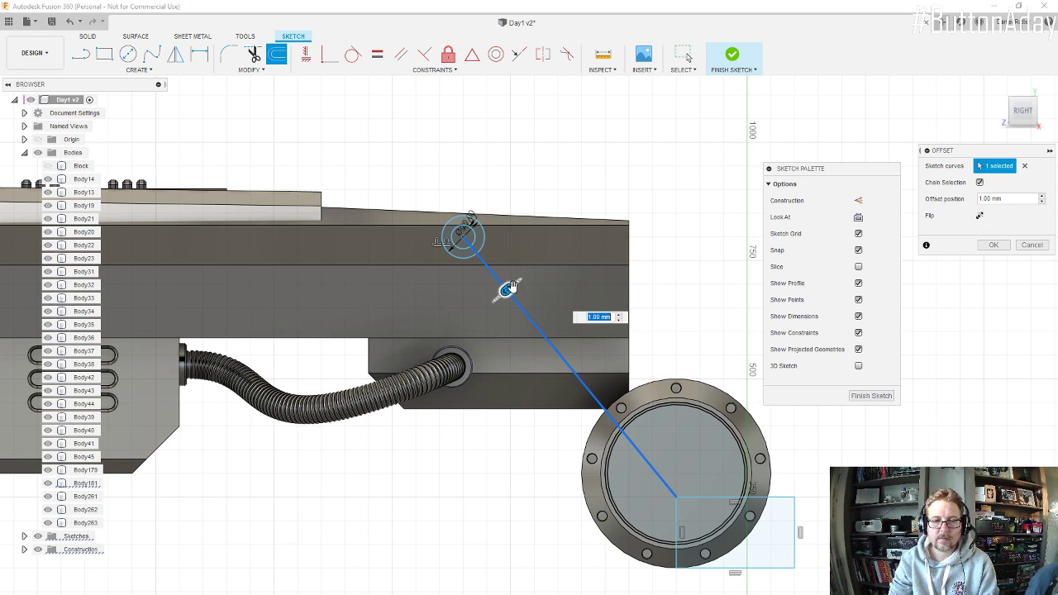
{"action": "left_click_drag", "start_coordinate": [511, 286], "coordinate": [520, 283]}
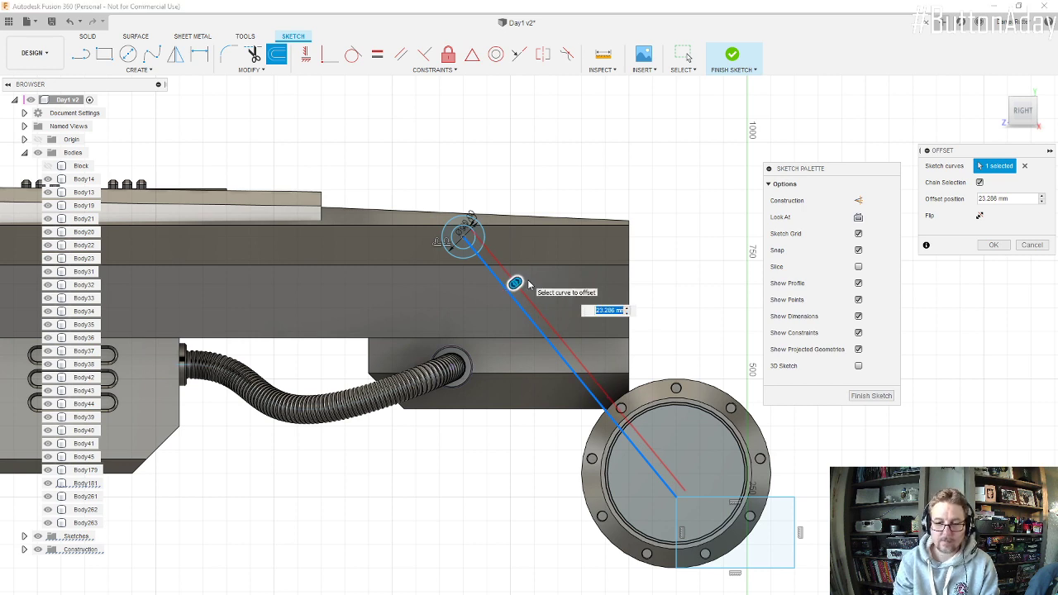
{"action": "type", "text": "25"}
{"action": "key", "text": "Return"}
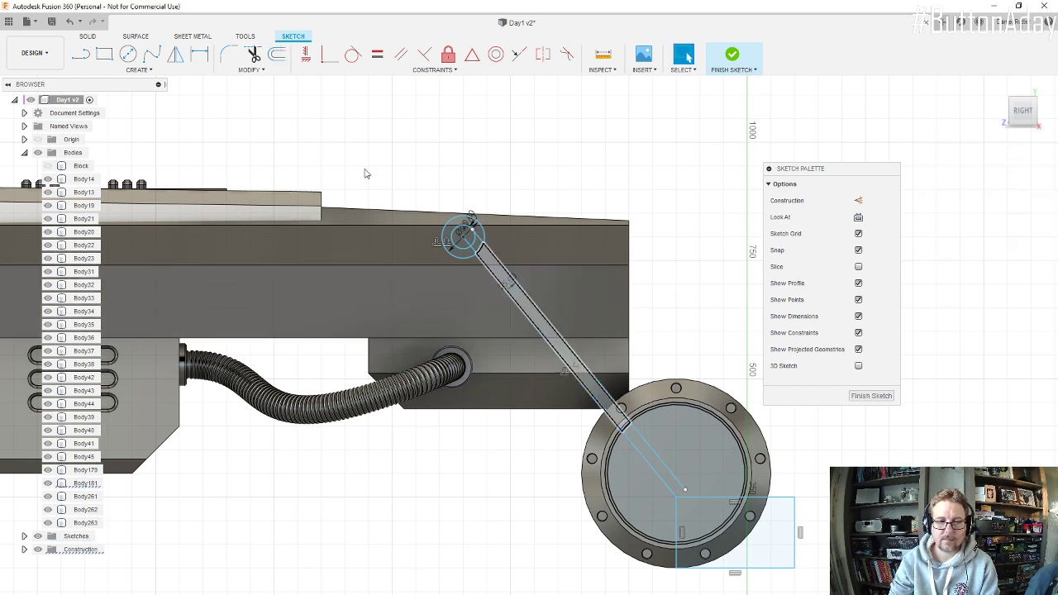
Step: Offset the diagonal center line by -25 mm toward its lower, front side
{"action": "left_click", "coordinate": [278, 54]}
{"action": "left_click", "coordinate": [533, 328]}
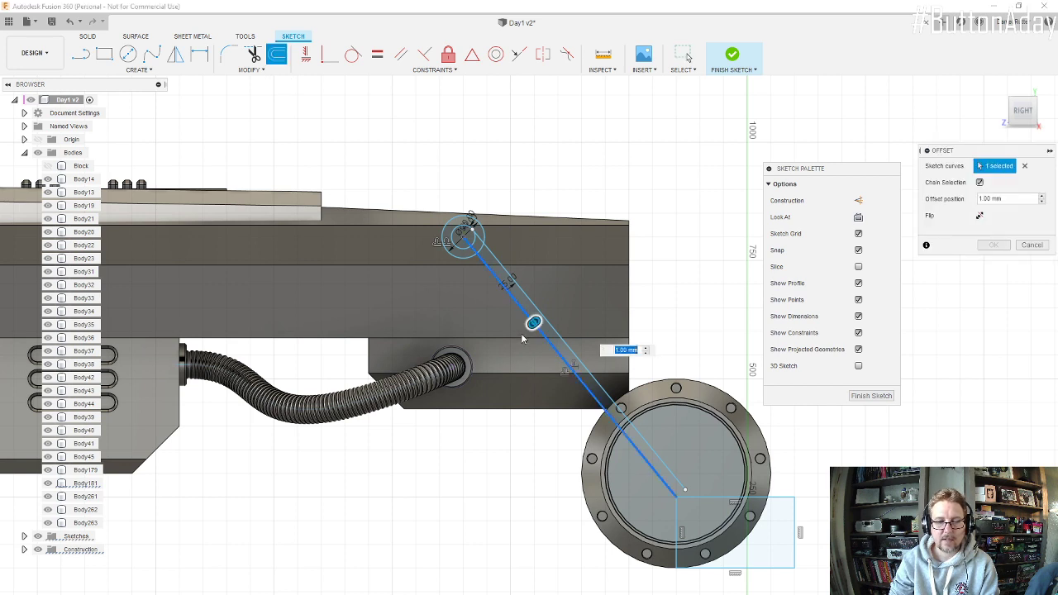
{"action": "left_click_drag", "start_coordinate": [536, 321], "coordinate": [624, 372]}
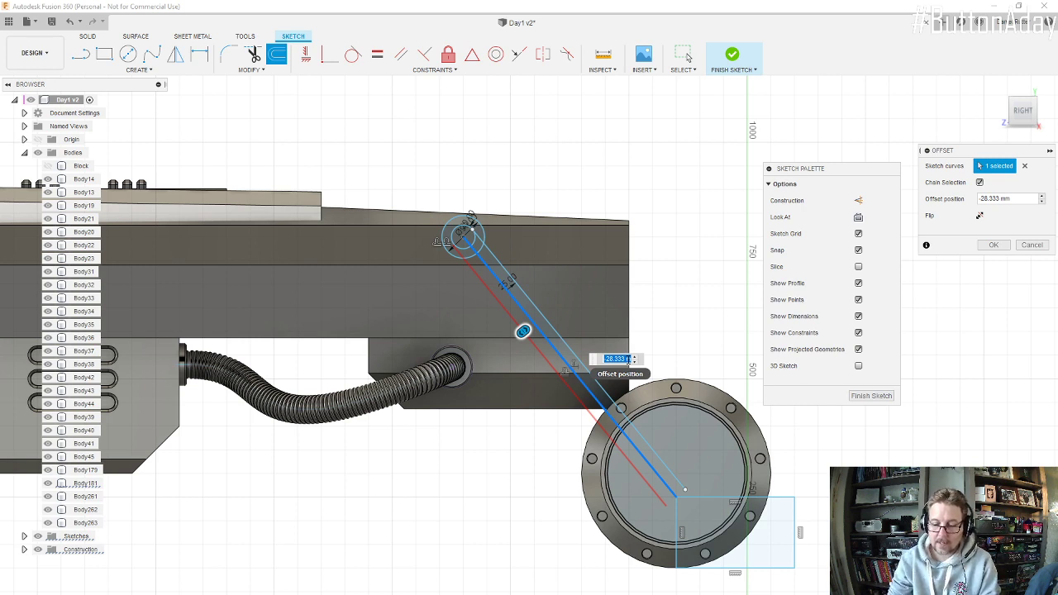
{"action": "left_click", "coordinate": [506, 286]}
{"action": "scroll", "coordinate": [512, 284], "scroll_direction": "up", "scroll_amount": 4}
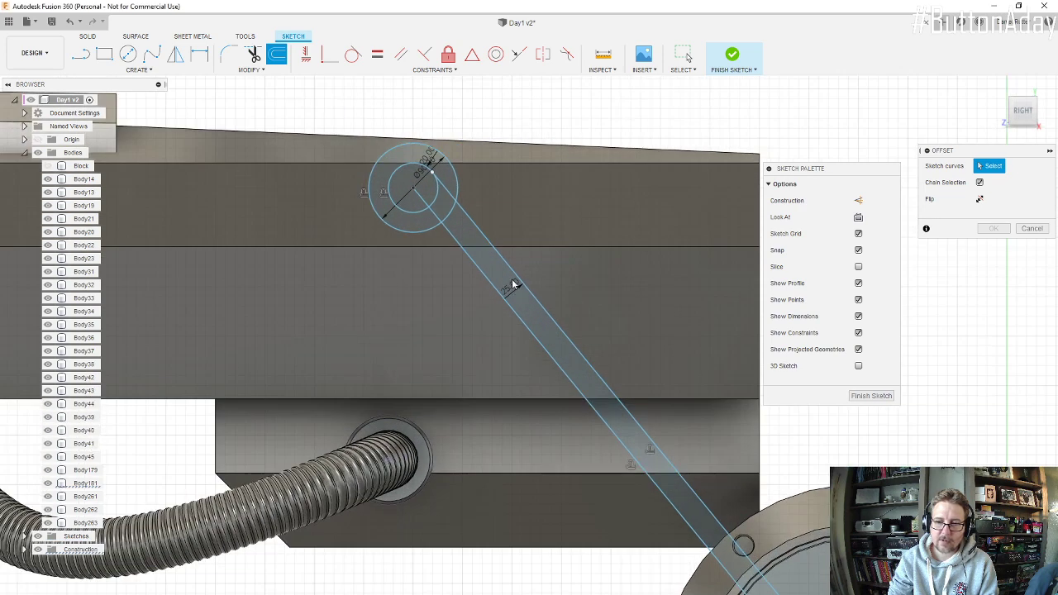
{"action": "left_click", "coordinate": [552, 357]}
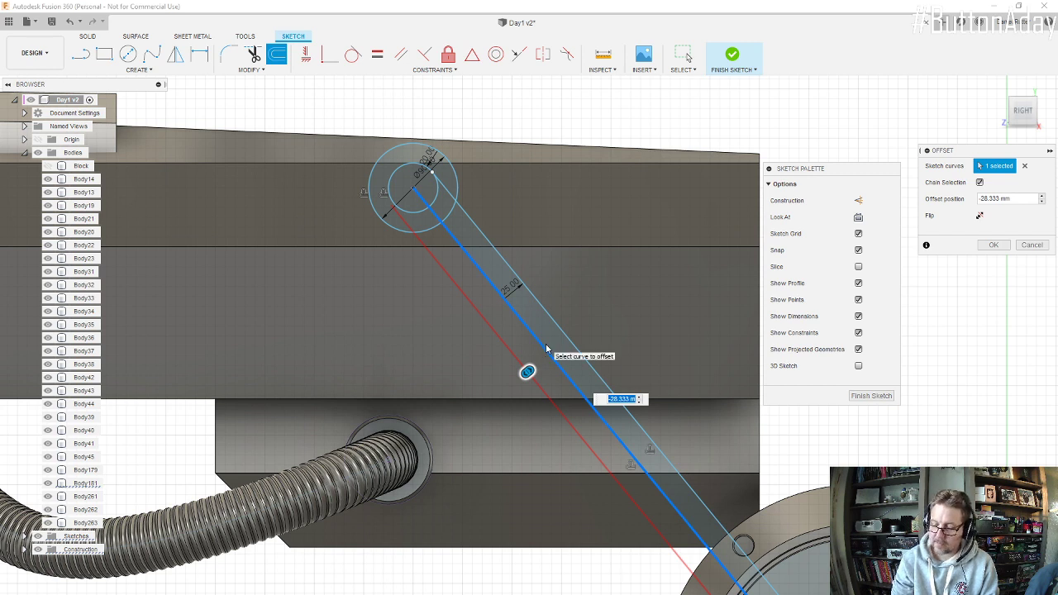
{"action": "type", "text": "-25"}
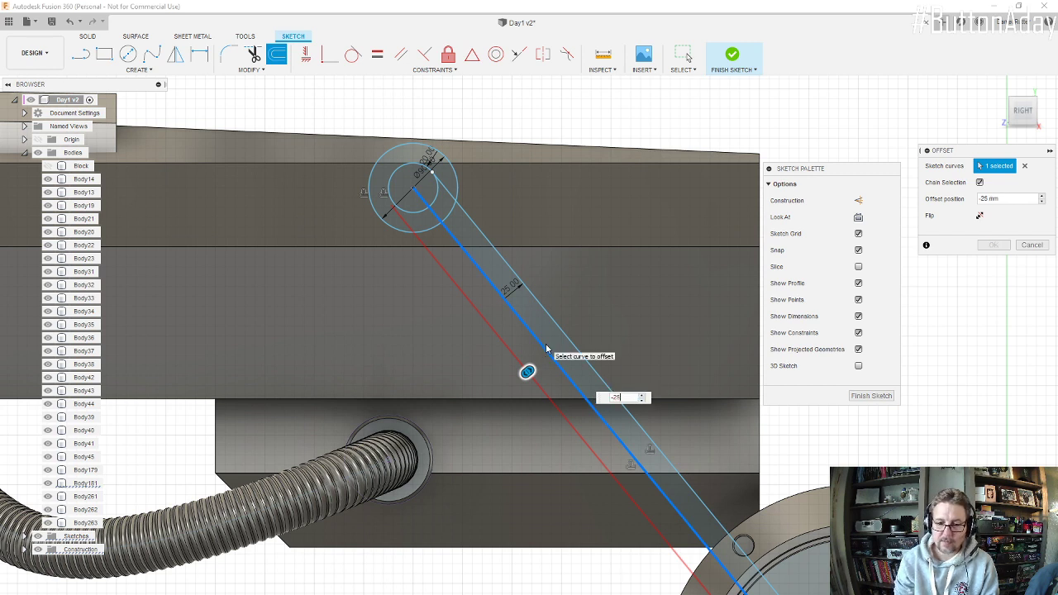
{"action": "key", "text": "Return"}
Step: Extend the lower ends of both offset lines to the rectangle's edges and finish the sketch
{"action": "scroll", "coordinate": [541, 352], "scroll_direction": "down", "scroll_amount": 5}
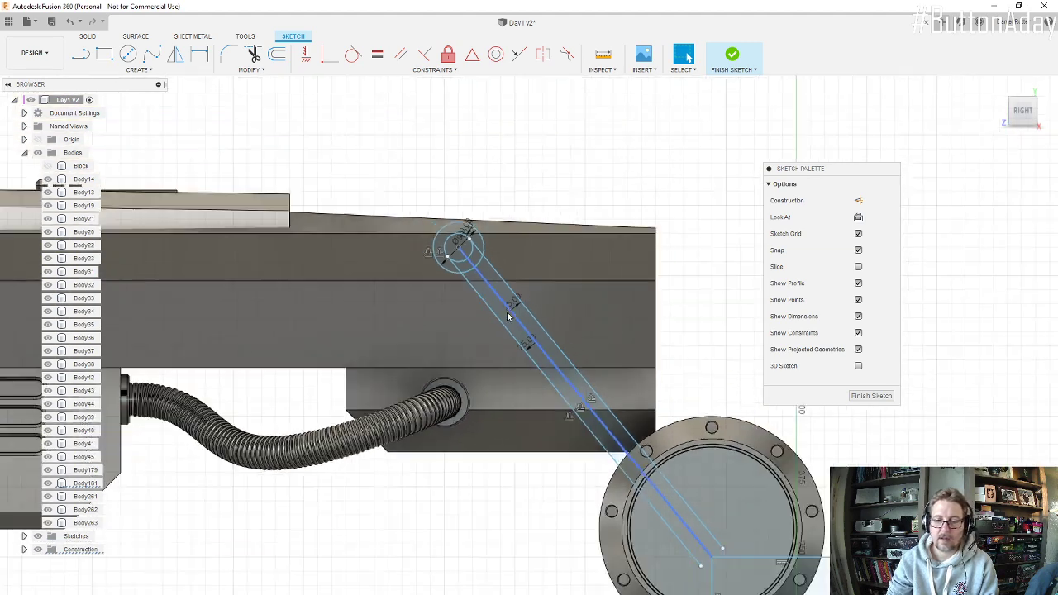
{"action": "scroll", "coordinate": [676, 506], "scroll_direction": "up", "scroll_amount": 5}
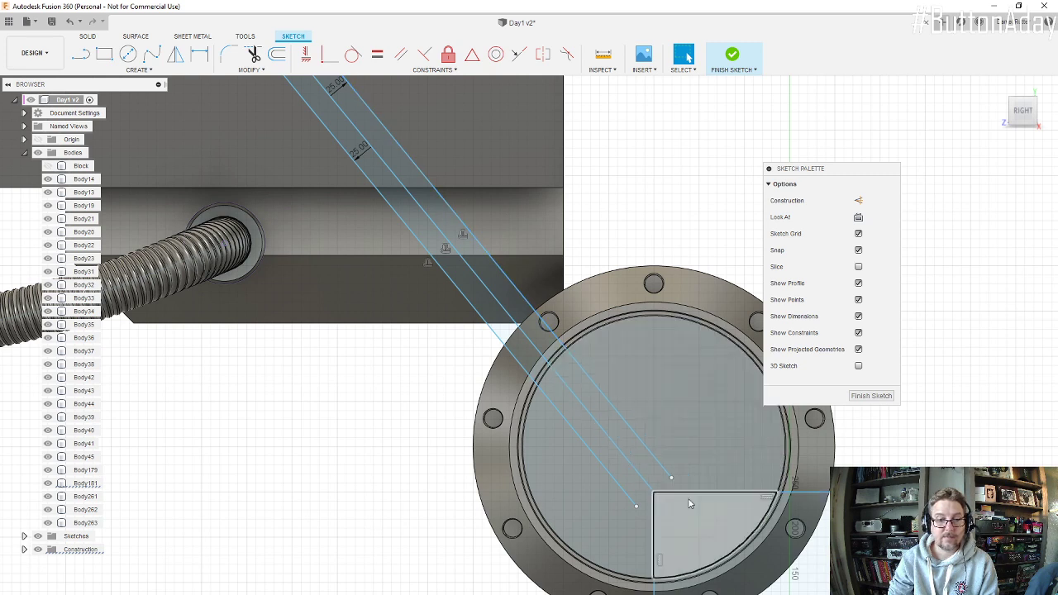
{"action": "left_click", "coordinate": [246, 73]}
{"action": "left_click", "coordinate": [238, 110]}
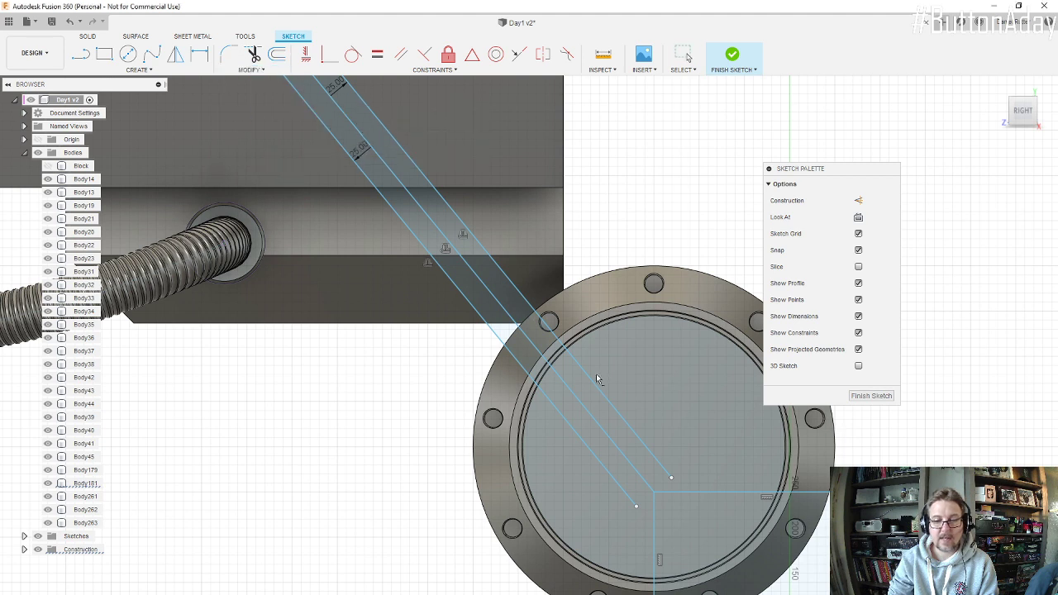
{"action": "left_click", "coordinate": [668, 477]}
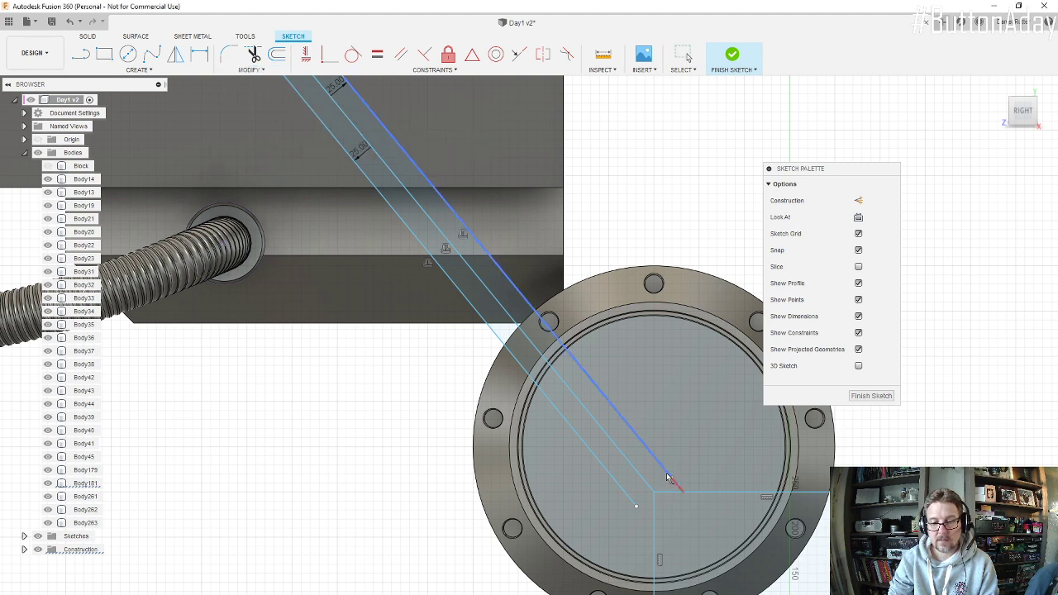
{"action": "left_click", "coordinate": [635, 510]}
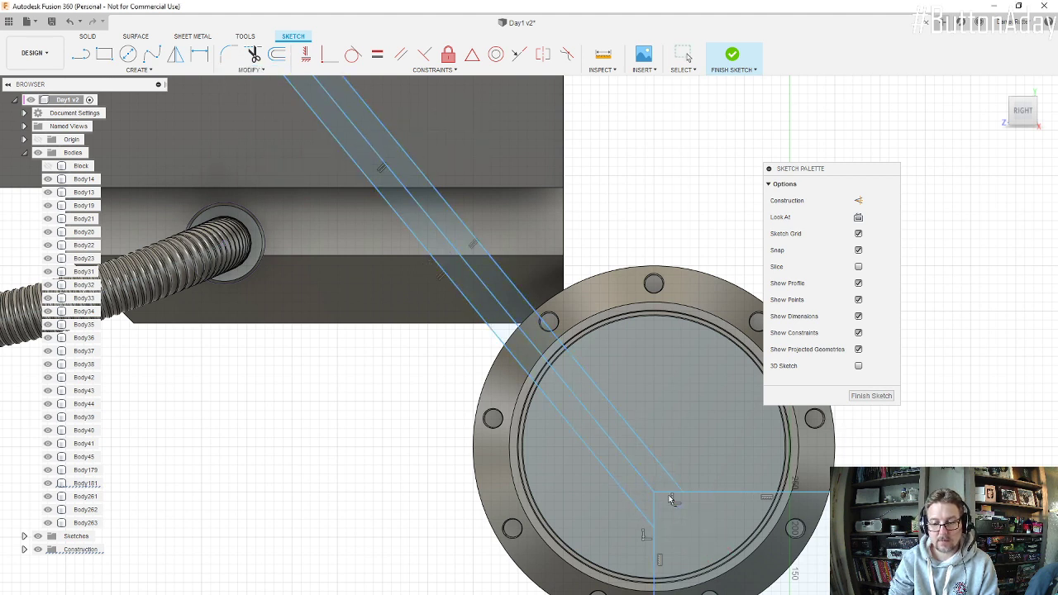
{"action": "scroll", "coordinate": [671, 497], "scroll_direction": "down", "scroll_amount": 3}
{"action": "scroll", "coordinate": [688, 471], "scroll_direction": "down", "scroll_amount": 2}
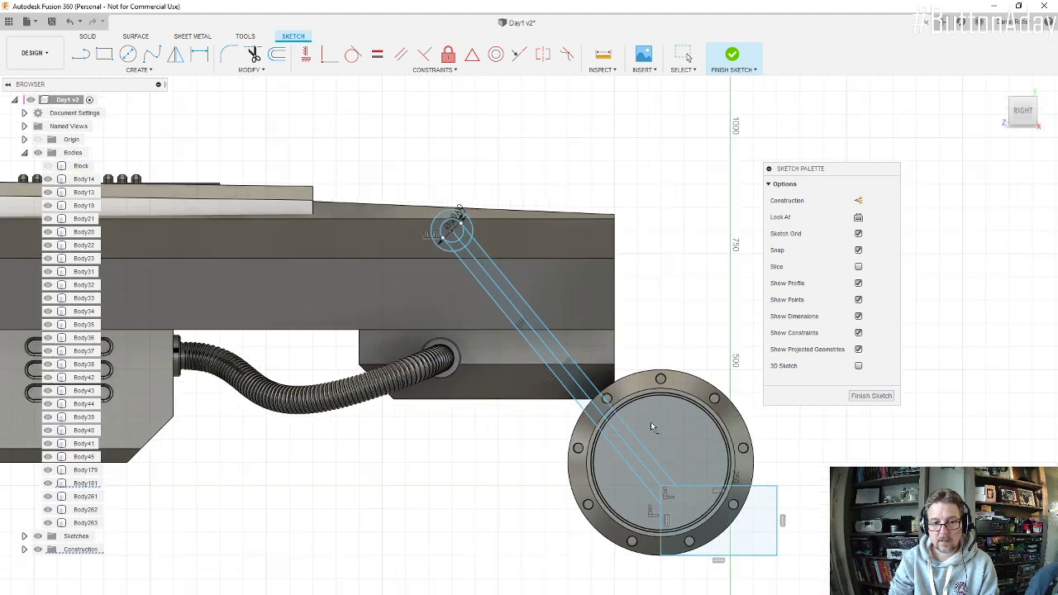
{"action": "scroll", "coordinate": [665, 463], "scroll_direction": "up", "scroll_amount": 4}
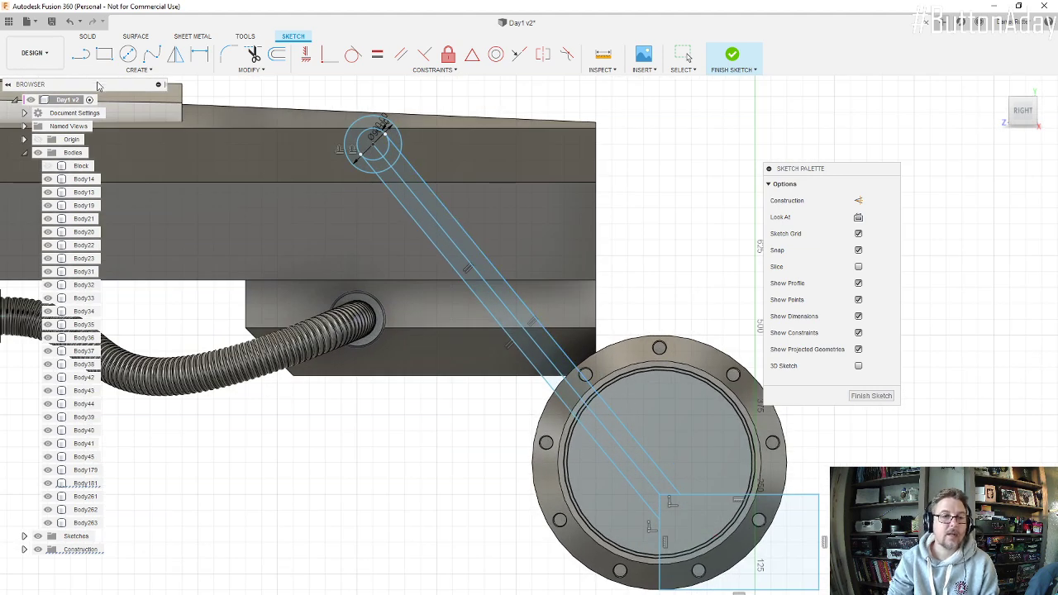
{"action": "left_click", "coordinate": [732, 54]}
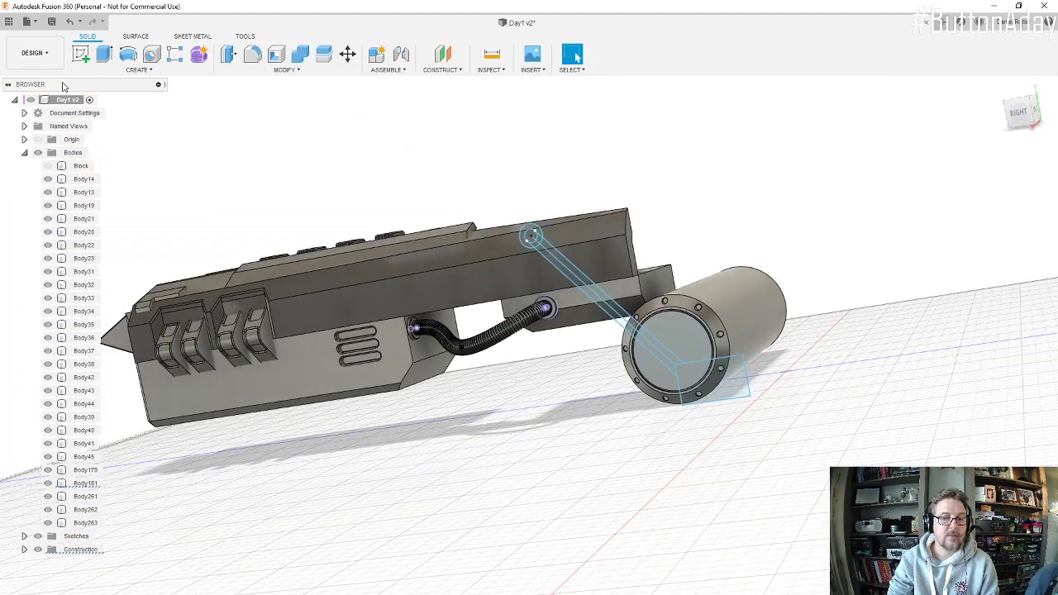
Step: Extrude the ring, diagonal arm and rectangular end plate profiles 20 mm, leaving the ring's inner hole unselected
{"action": "left_click", "coordinate": [104, 54]}
{"action": "scroll", "coordinate": [531, 238], "scroll_direction": "up", "scroll_amount": 5}
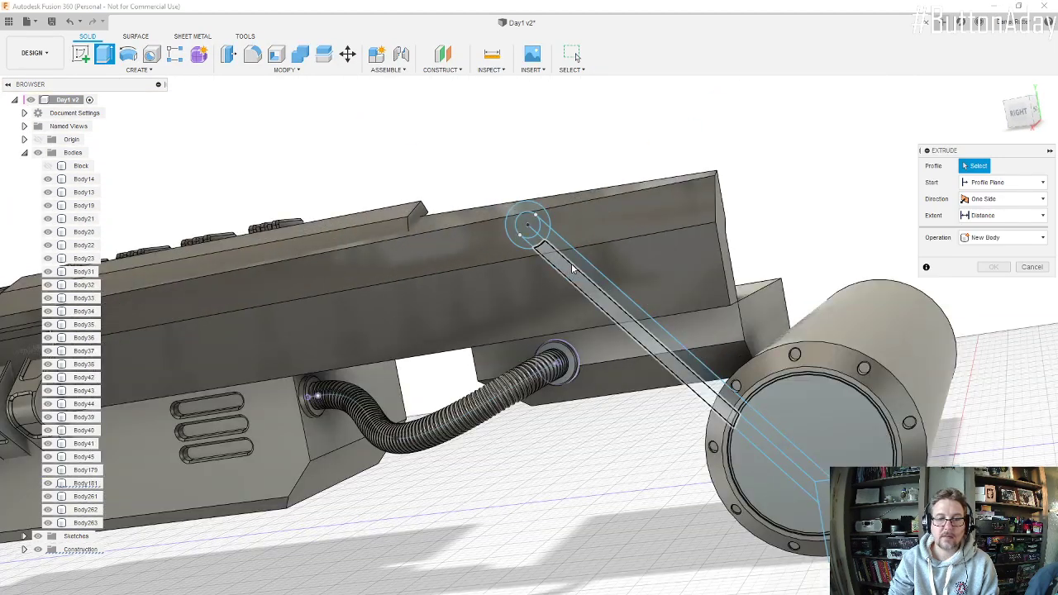
{"action": "left_click", "coordinate": [452, 144]}
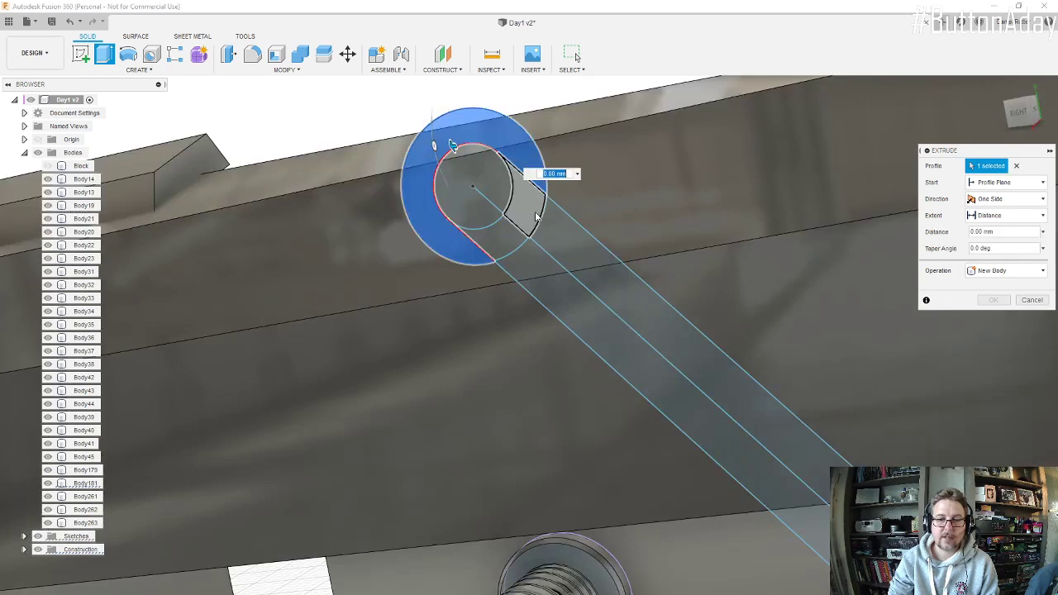
{"action": "left_click", "coordinate": [520, 217]}
{"action": "left_click", "coordinate": [548, 236]}
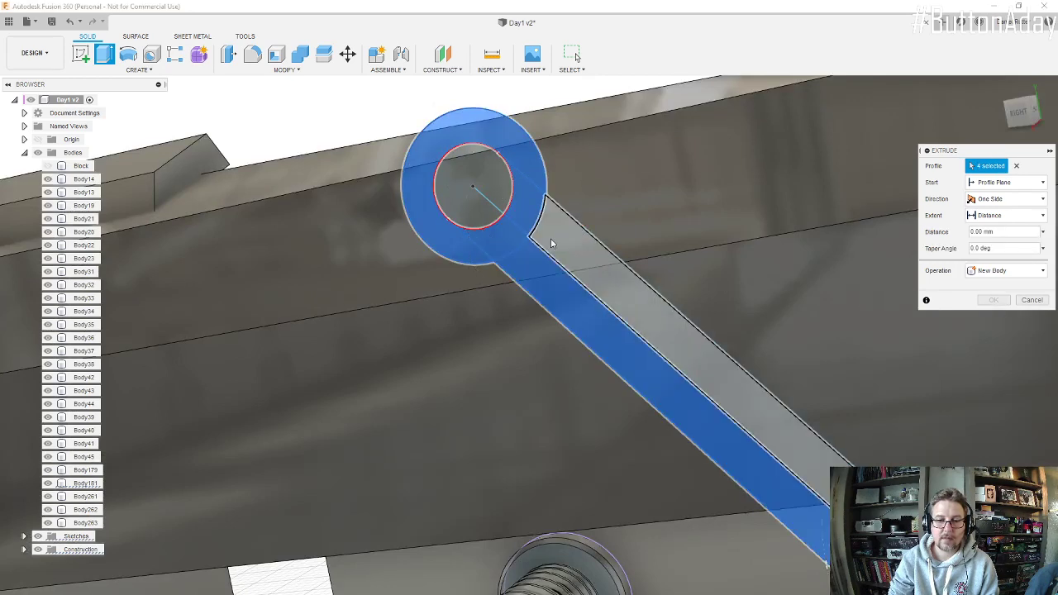
{"action": "scroll", "coordinate": [552, 264], "scroll_direction": "down", "scroll_amount": 5}
{"action": "scroll", "coordinate": [802, 447], "scroll_direction": "up", "scroll_amount": 2}
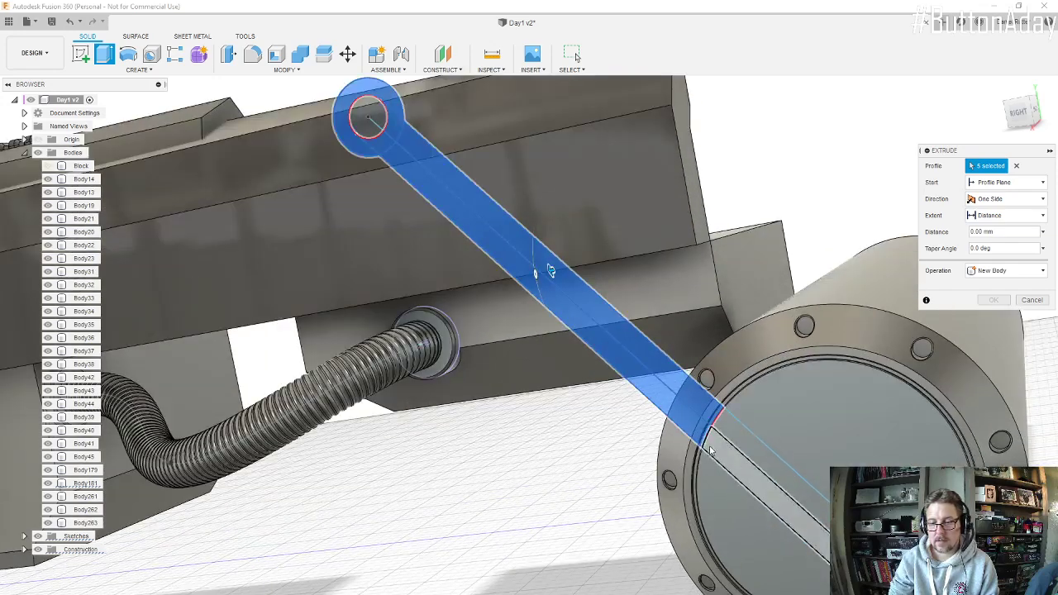
{"action": "left_click", "coordinate": [726, 432]}
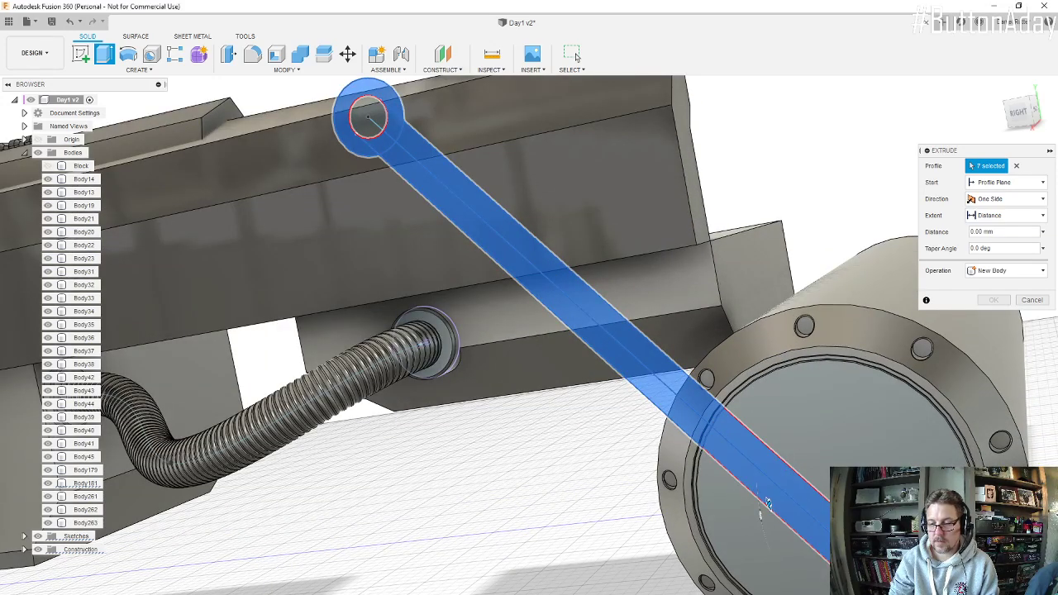
{"action": "scroll", "coordinate": [988, 550], "scroll_direction": "up", "scroll_amount": 3}
{"action": "scroll", "coordinate": [797, 502], "scroll_direction": "down", "scroll_amount": 5}
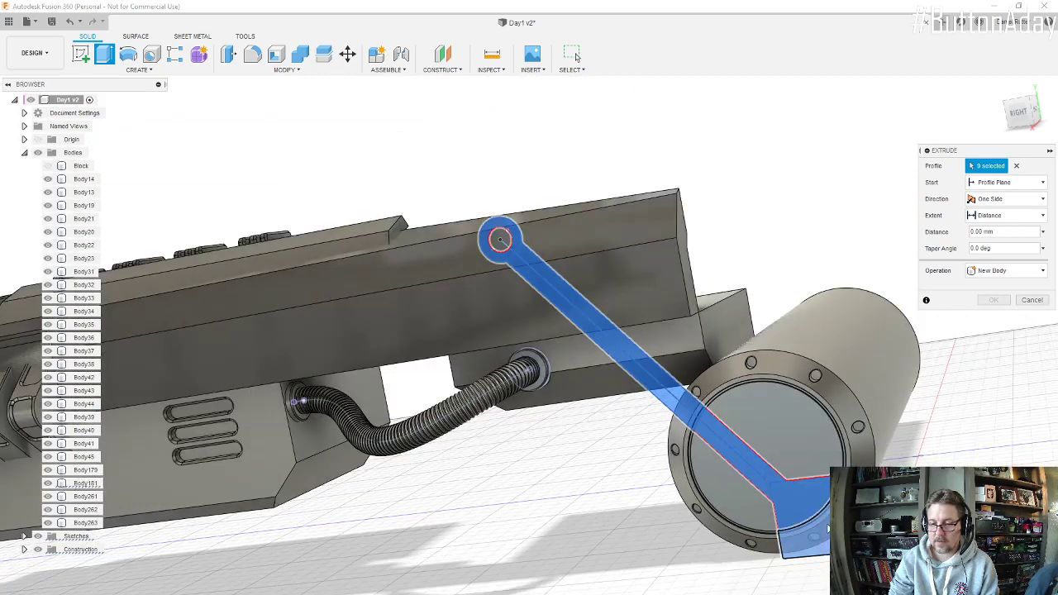
{"action": "middle_click_drag", "start_coordinate": [827, 529], "coordinate": [816, 542], "text": "shift"}
{"action": "left_click_drag", "start_coordinate": [816, 542], "coordinate": [827, 529]}
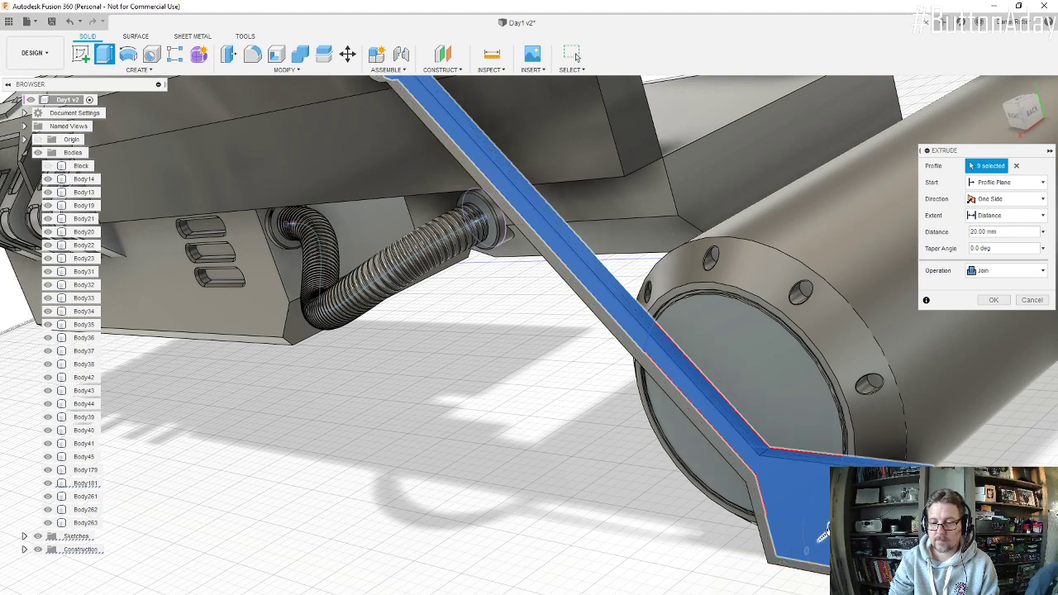
Step: Start the arm's extrusion from a plane offset by 2 mm and create it as a new body
{"action": "scroll", "coordinate": [765, 488], "scroll_direction": "down", "scroll_amount": 5}
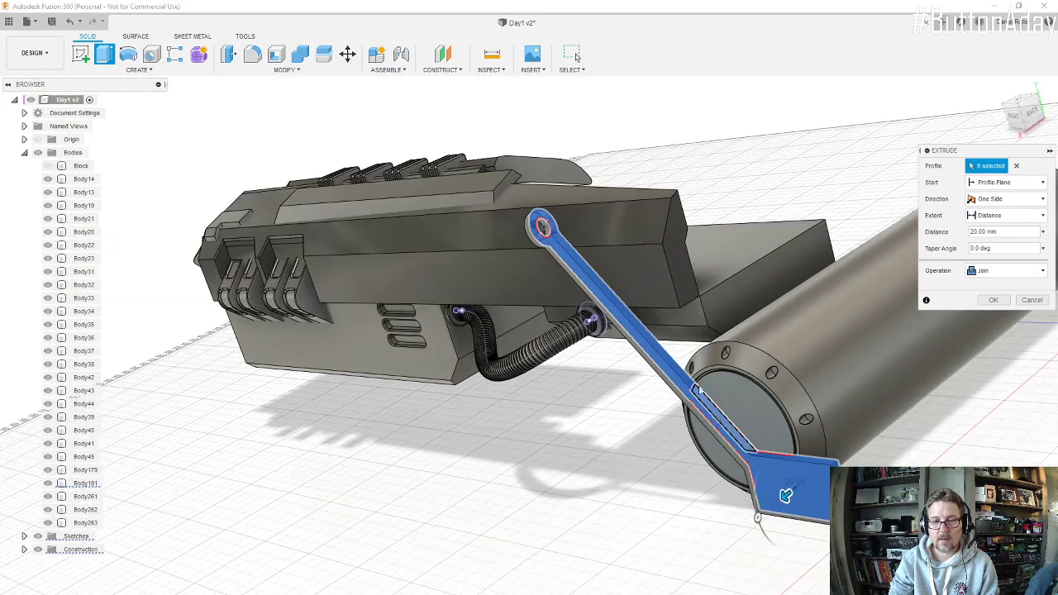
{"action": "scroll", "coordinate": [647, 318], "scroll_direction": "up", "scroll_amount": 1}
{"action": "scroll", "coordinate": [756, 421], "scroll_direction": "up", "scroll_amount": 2}
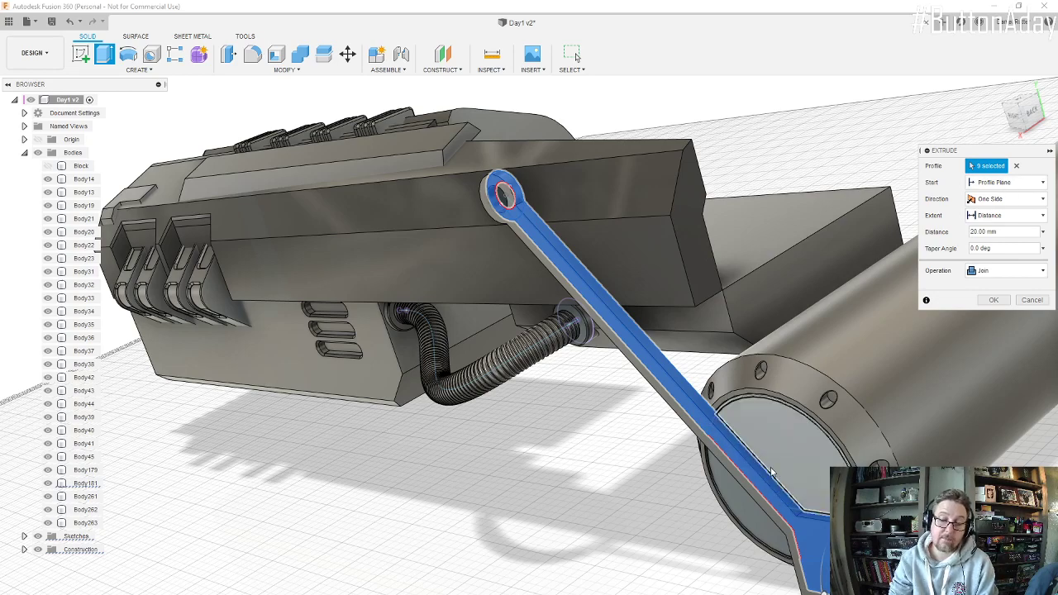
{"action": "mouse_move", "coordinate": [771, 473]}
{"action": "middle_mouse_down", "text": "shift"}
{"action": "mouse_move", "coordinate": [655, 314]}
{"action": "mouse_move", "coordinate": [672, 266]}
{"action": "mouse_move", "coordinate": [759, 471]}
{"action": "middle_mouse_up", "text": "shift"}
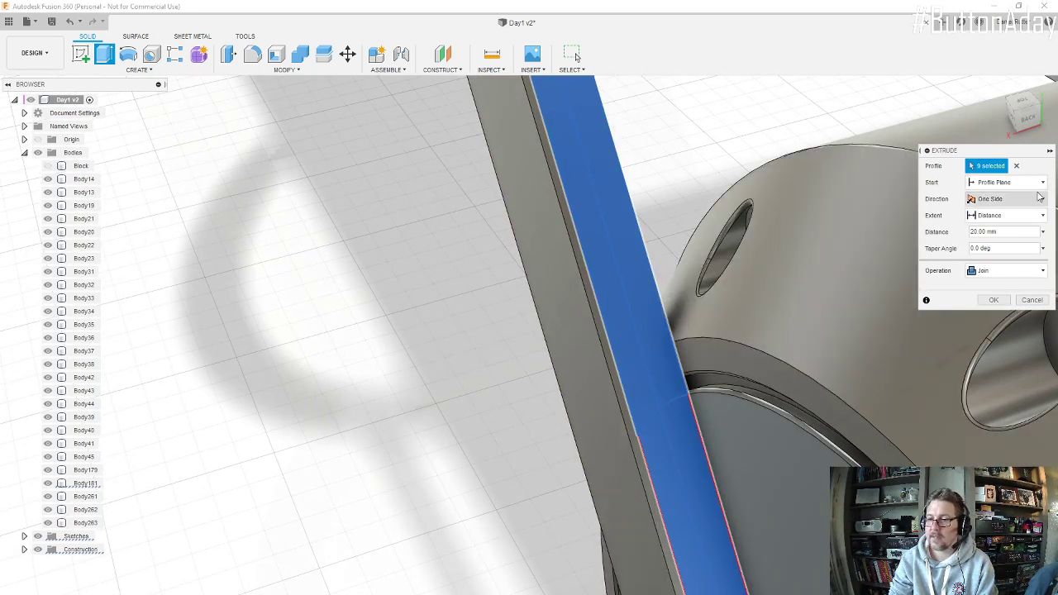
{"action": "left_click", "coordinate": [1046, 184]}
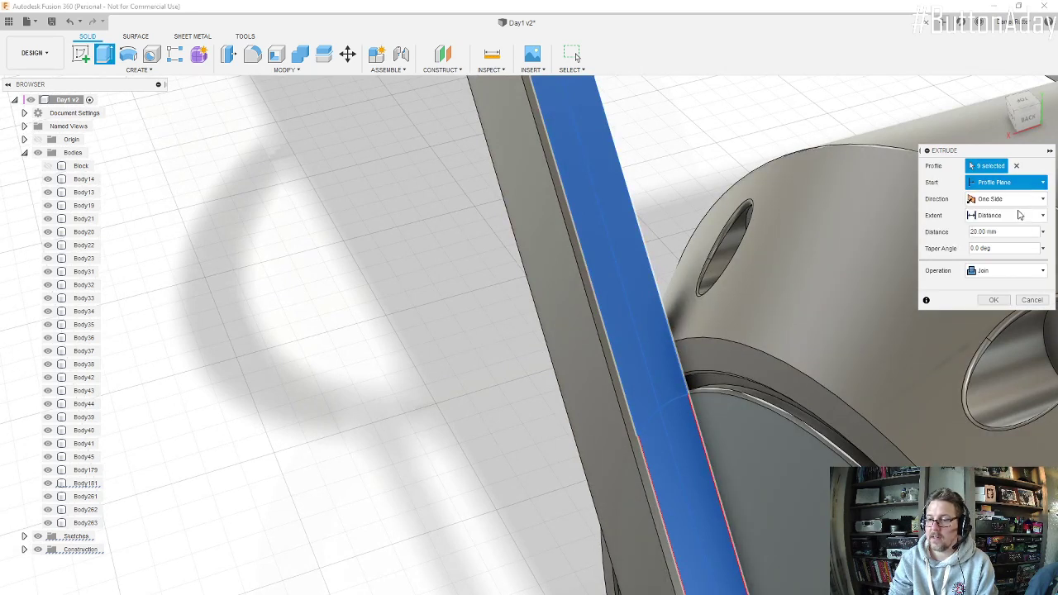
{"action": "left_click", "coordinate": [1012, 209]}
{"action": "left_click", "coordinate": [1004, 199]}
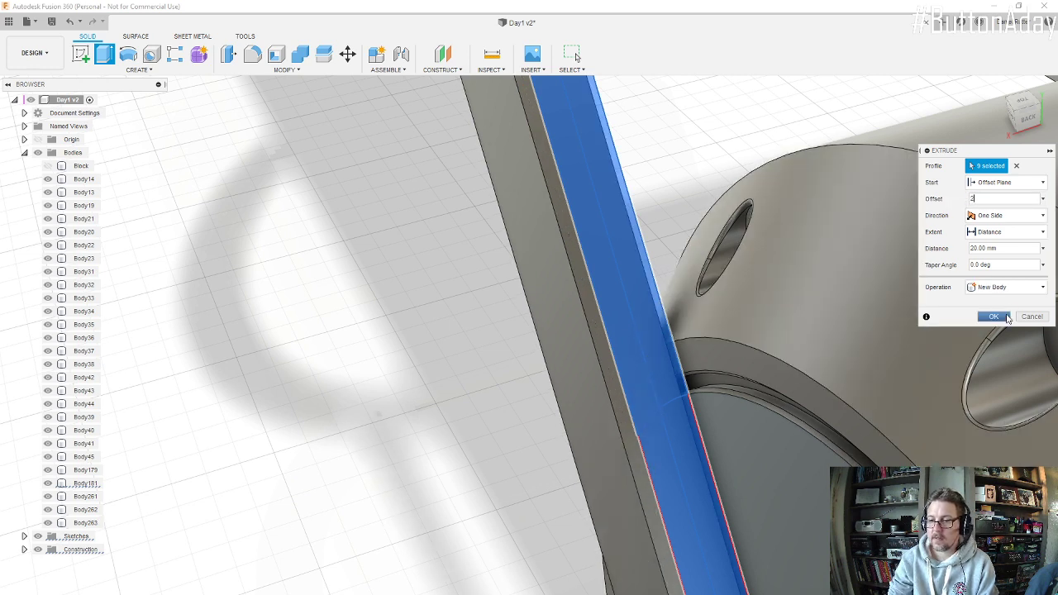
{"action": "left_click", "coordinate": [1006, 317]}
Step: Inspect the new arm against the cylinder, and examine the rear engine section in the Photos reference image
{"action": "scroll", "coordinate": [761, 403], "scroll_direction": "down", "scroll_amount": 5}
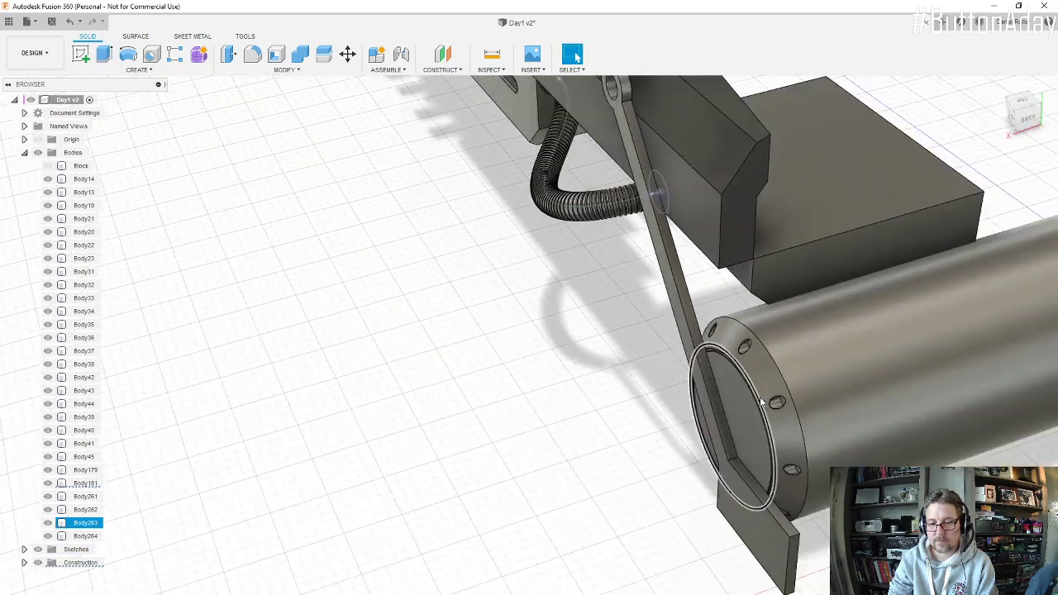
{"action": "middle_click_drag", "start_coordinate": [761, 402], "coordinate": [684, 522], "text": "shift"}
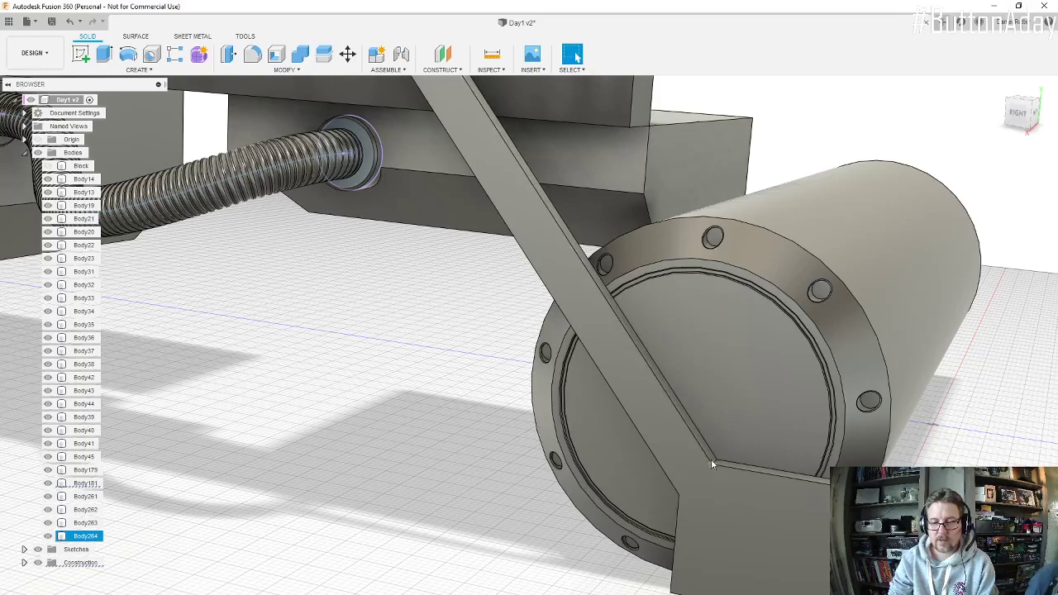
{"action": "mouse_move", "coordinate": [681, 490]}
{"action": "middle_mouse_down", "text": "shift"}
{"action": "mouse_move", "coordinate": [704, 464]}
{"action": "mouse_move", "coordinate": [733, 471]}
{"action": "mouse_move", "coordinate": [728, 463]}
{"action": "middle_mouse_up", "text": "shift"}
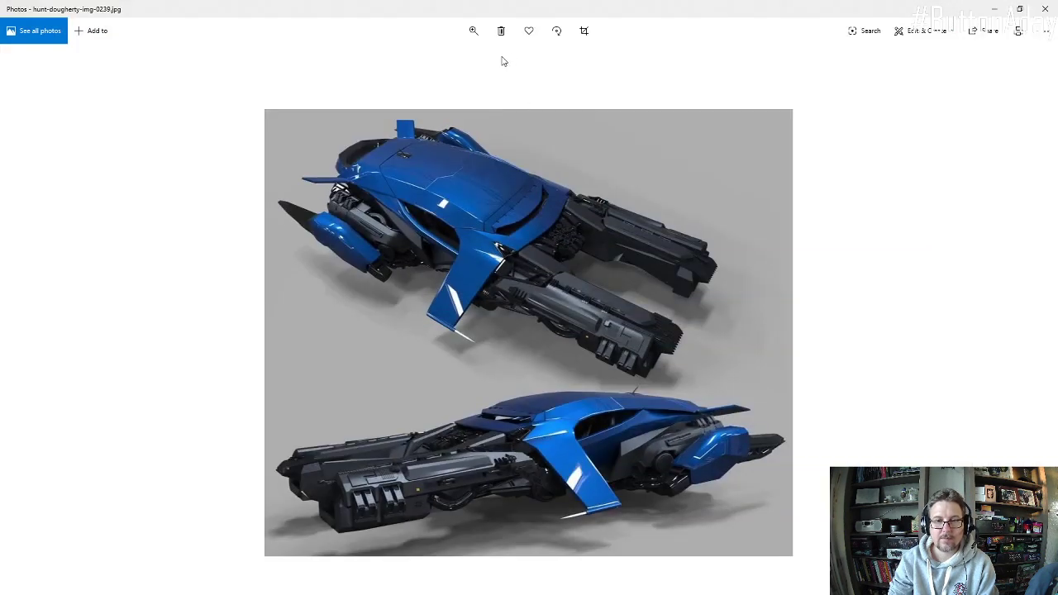
{"action": "left_click", "coordinate": [474, 30]}
{"action": "left_click", "coordinate": [489, 60]}
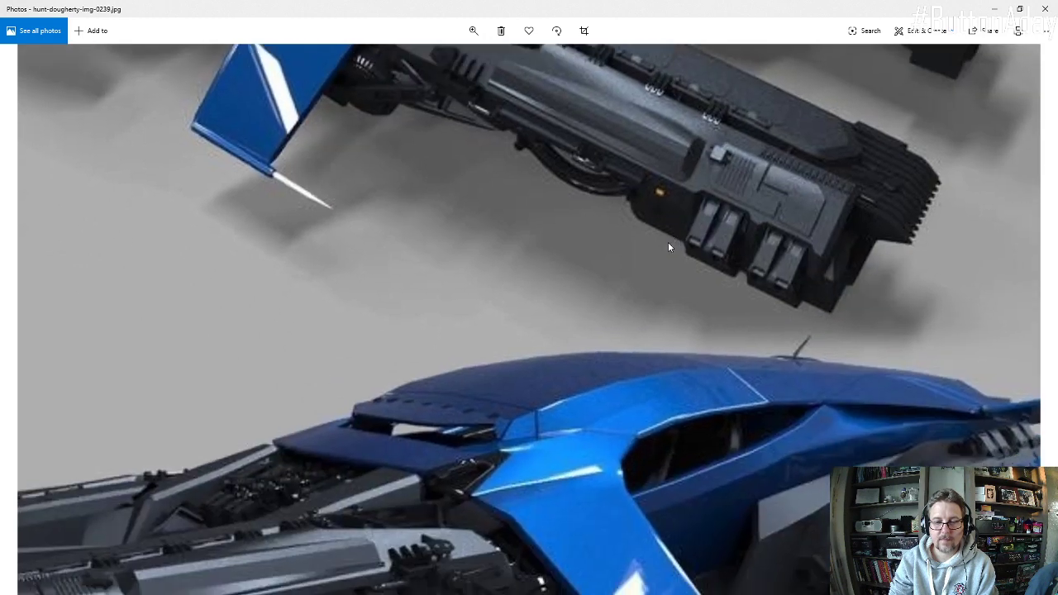
{"action": "scroll", "coordinate": [668, 242], "scroll_direction": "down", "scroll_amount": 3}
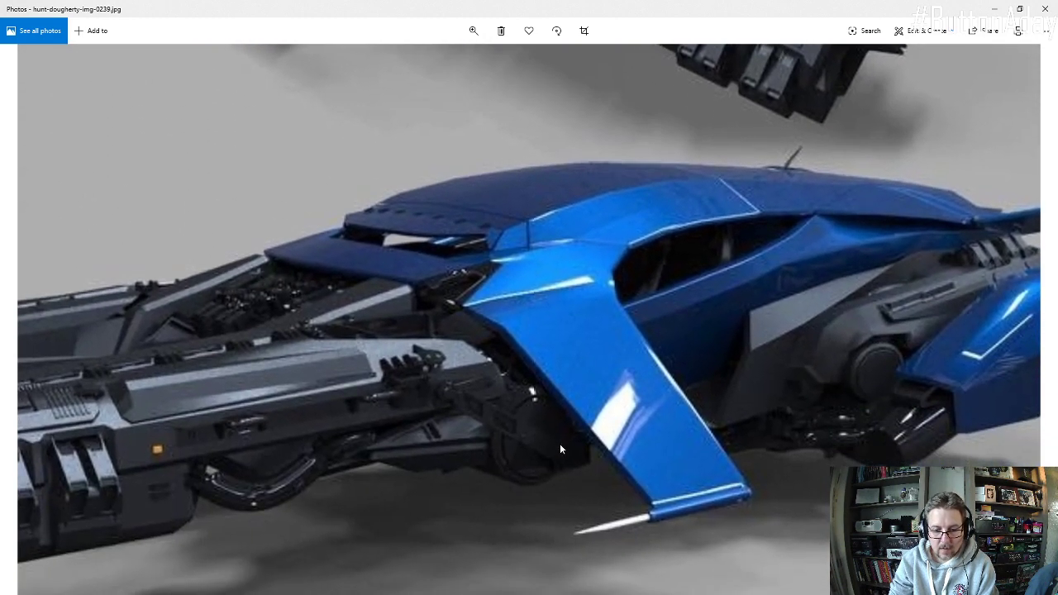
{"action": "scroll", "coordinate": [558, 430], "scroll_direction": "up", "scroll_amount": 5}
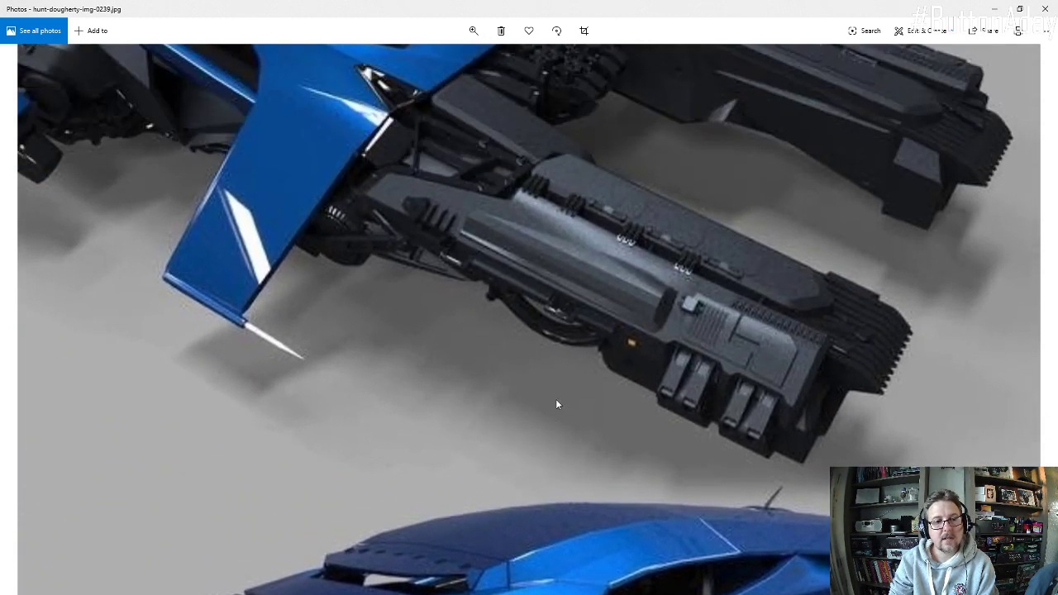
{"action": "left_click_drag", "start_coordinate": [491, 249], "coordinate": [247, 347]}
{"action": "left_click_drag", "start_coordinate": [398, 244], "coordinate": [494, 284]}
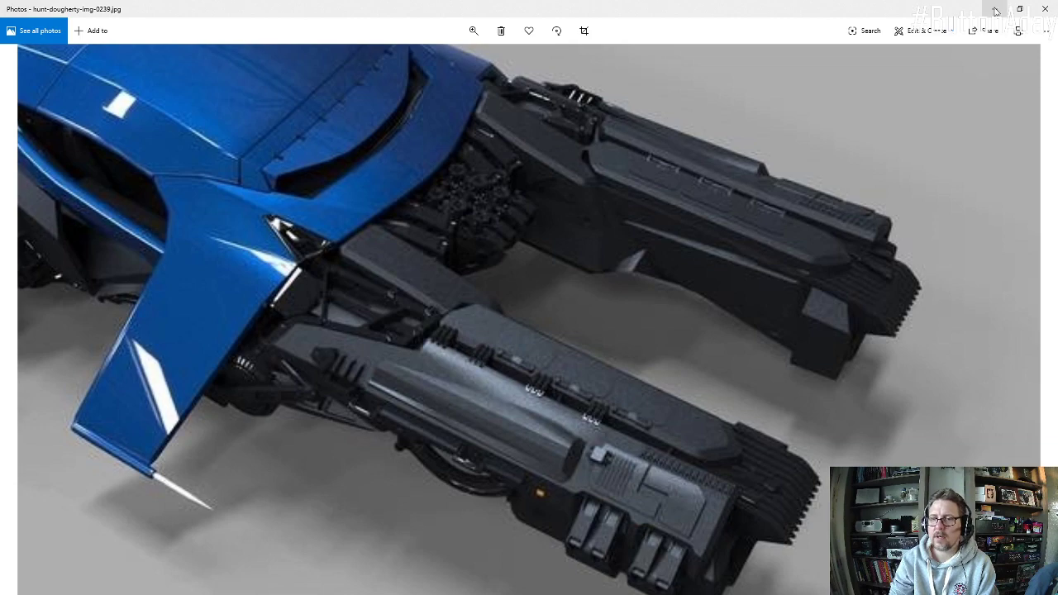
{"action": "left_click", "coordinate": [997, 9]}
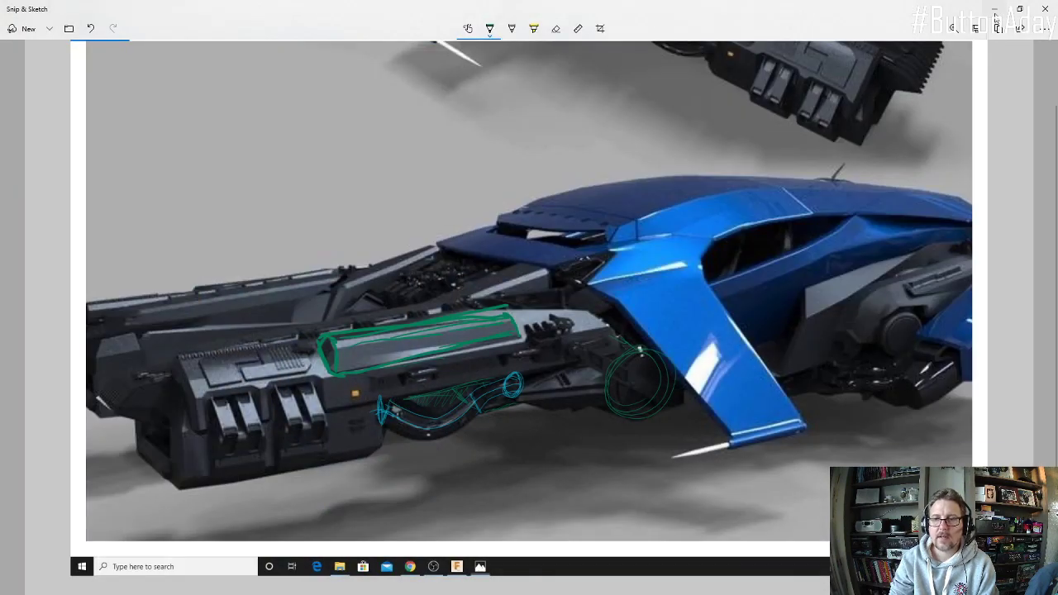
{"action": "left_click", "coordinate": [995, 10]}
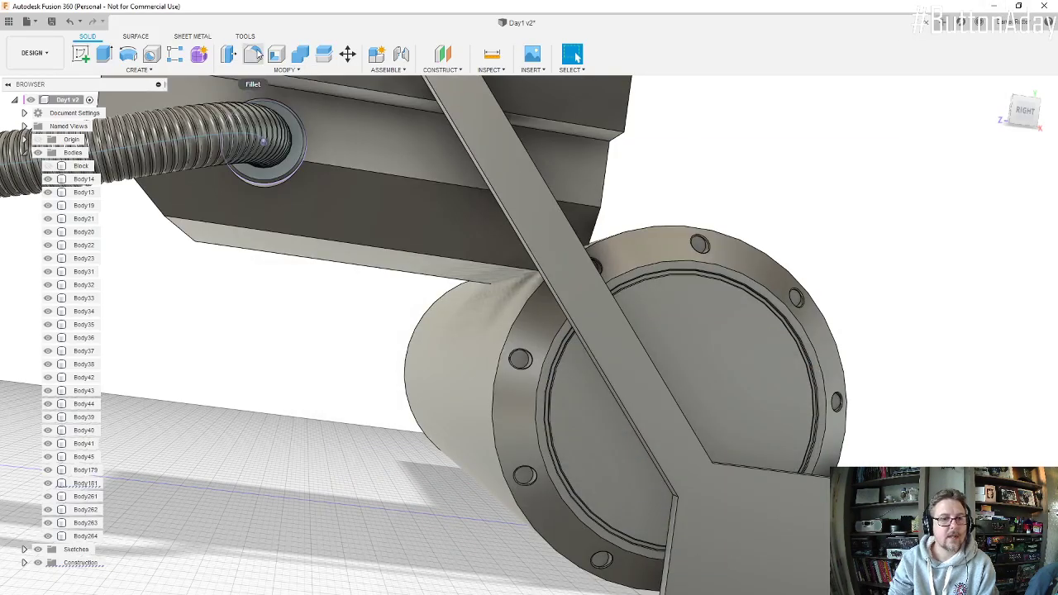
Step: Fillet both inner corners where the arm meets the end plate with a 725 mm radius
{"action": "left_click", "coordinate": [254, 52]}
{"action": "middle_click_drag", "start_coordinate": [701, 502], "coordinate": [697, 473], "text": "shift"}
{"action": "left_click", "coordinate": [676, 502]}
{"action": "left_click", "coordinate": [696, 472]}
{"action": "left_click_drag", "start_coordinate": [692, 467], "coordinate": [731, 412]}
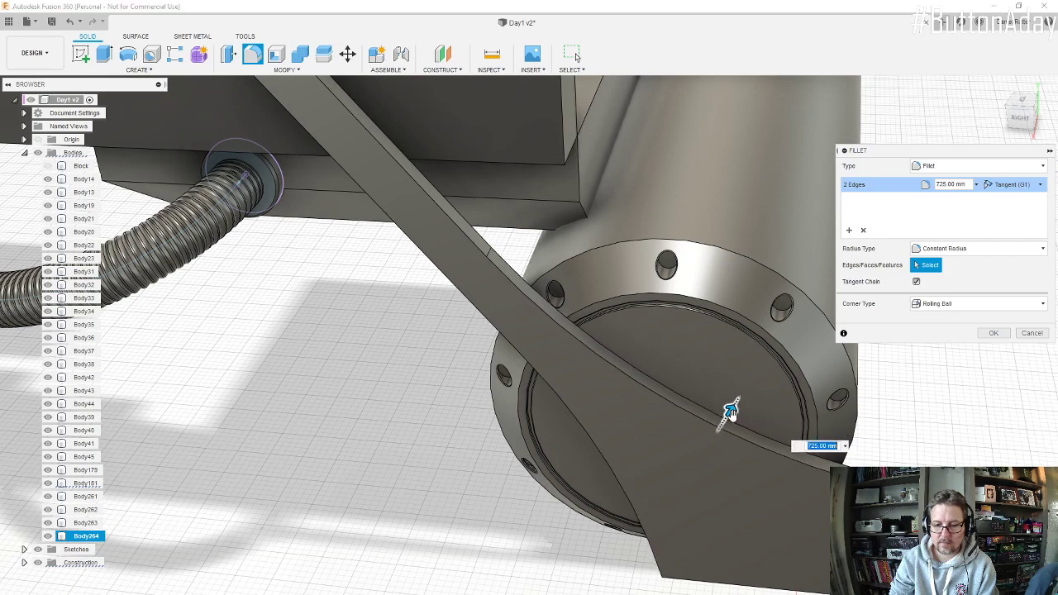
{"action": "scroll", "coordinate": [647, 402], "scroll_direction": "down", "scroll_amount": 6}
{"action": "middle_click_drag", "start_coordinate": [643, 404], "coordinate": [668, 386], "text": "shift"}
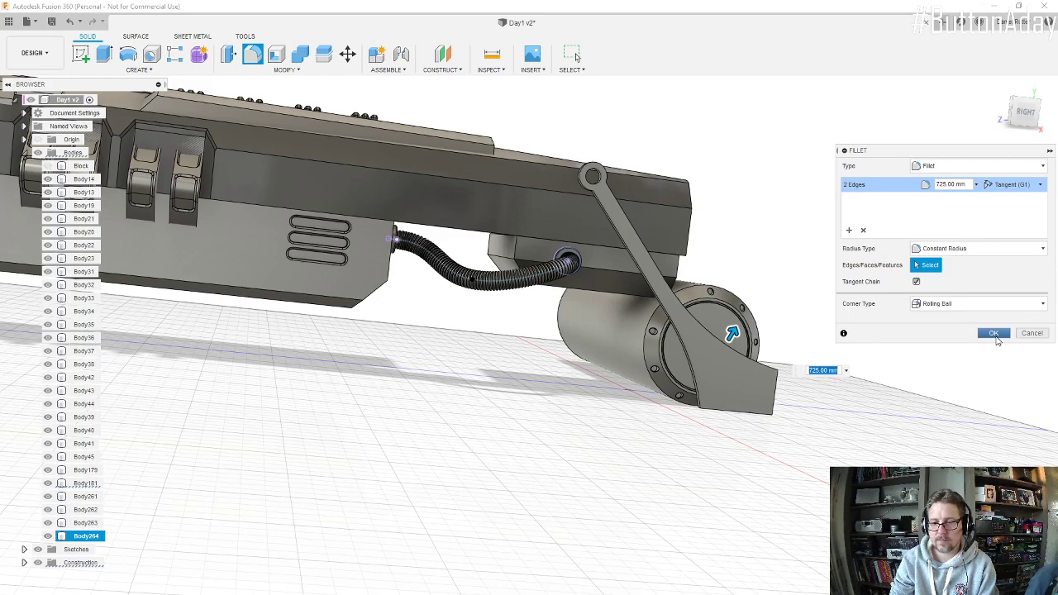
{"action": "left_click", "coordinate": [994, 333]}
Step: Fillet the two edges where the arm joins its ring end with a 25 mm radius
{"action": "middle_click_drag", "start_coordinate": [821, 342], "coordinate": [661, 319], "text": "shift"}
{"action": "scroll", "coordinate": [484, 227], "scroll_direction": "up", "scroll_amount": 9}
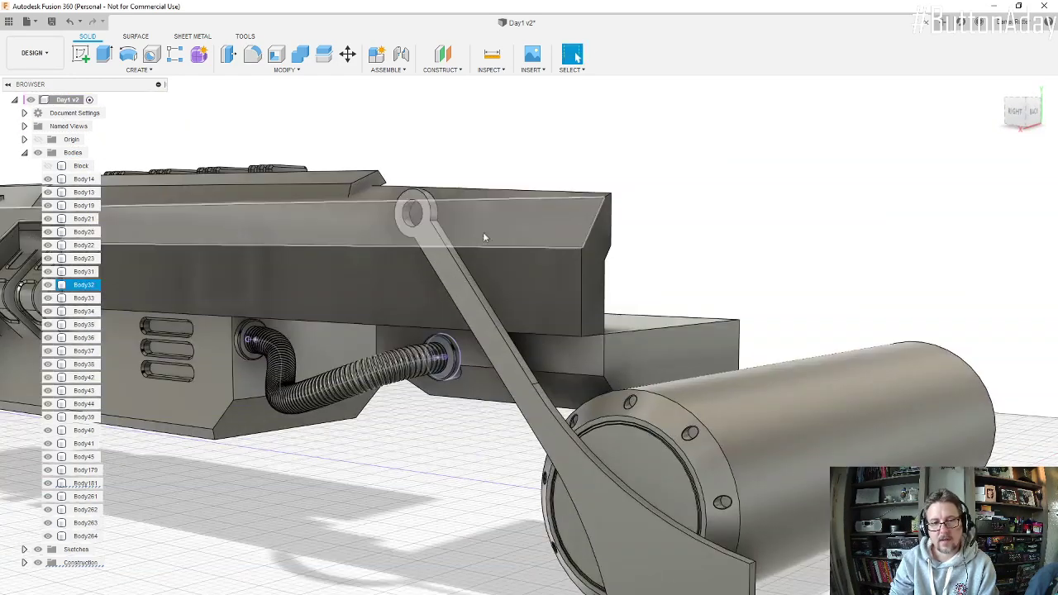
{"action": "left_click", "coordinate": [253, 55]}
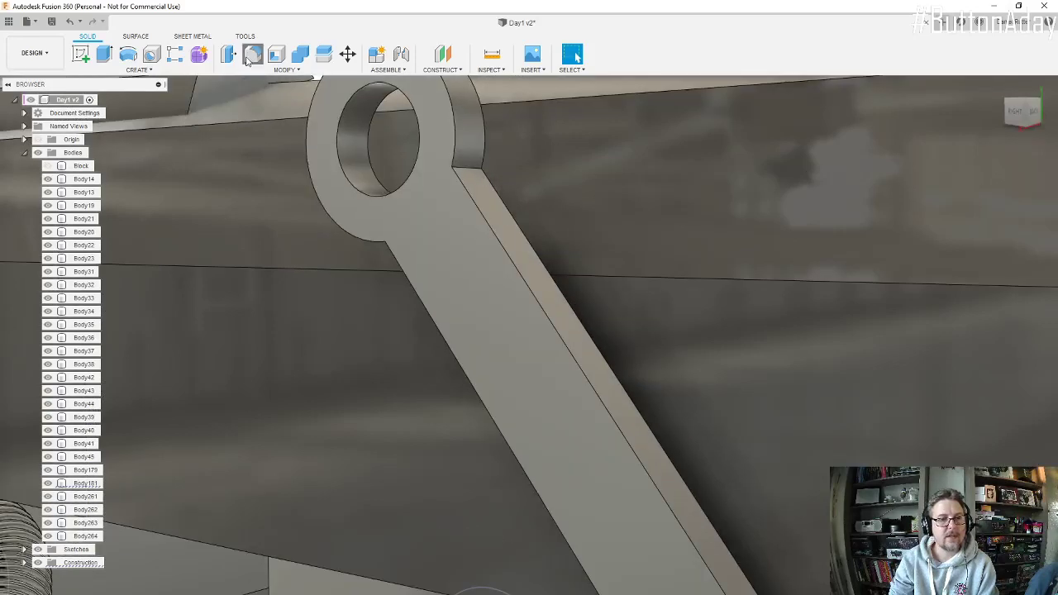
{"action": "left_click", "coordinate": [468, 170]}
{"action": "middle_click_drag", "start_coordinate": [448, 221], "coordinate": [413, 219], "text": "shift"}
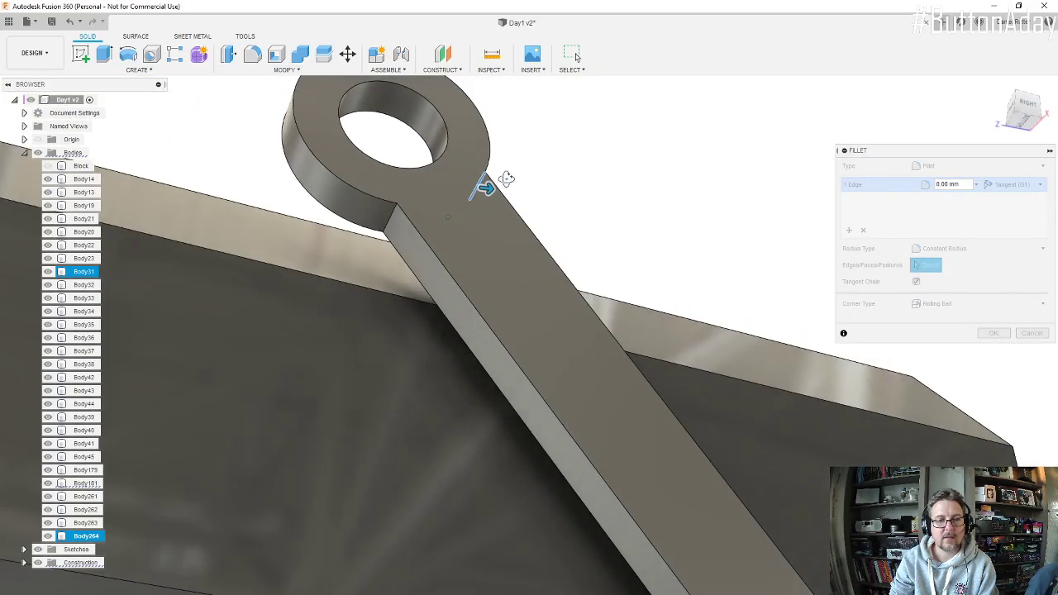
{"action": "left_click", "coordinate": [385, 225]}
{"action": "type", "text": "25"}
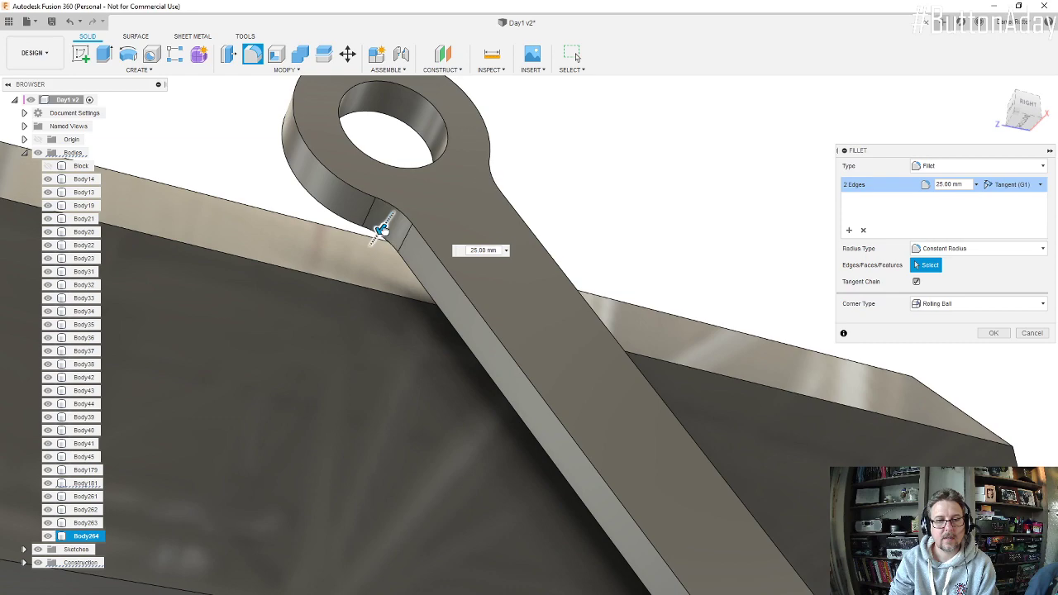
{"action": "key", "text": "Return"}
{"action": "left_click", "coordinate": [995, 336]}
Step: Start a sketch on the support arm's flat outer face and project the face's outline into it
{"action": "scroll", "coordinate": [491, 347], "scroll_direction": "down", "scroll_amount": 10}
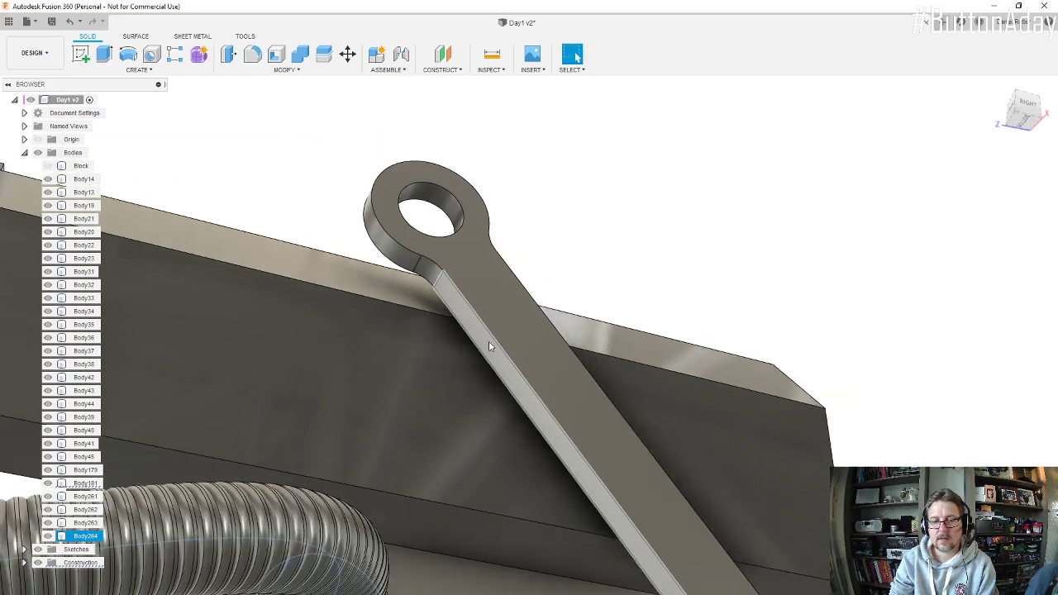
{"action": "middle_click_drag", "start_coordinate": [550, 371], "coordinate": [530, 421], "text": "shift"}
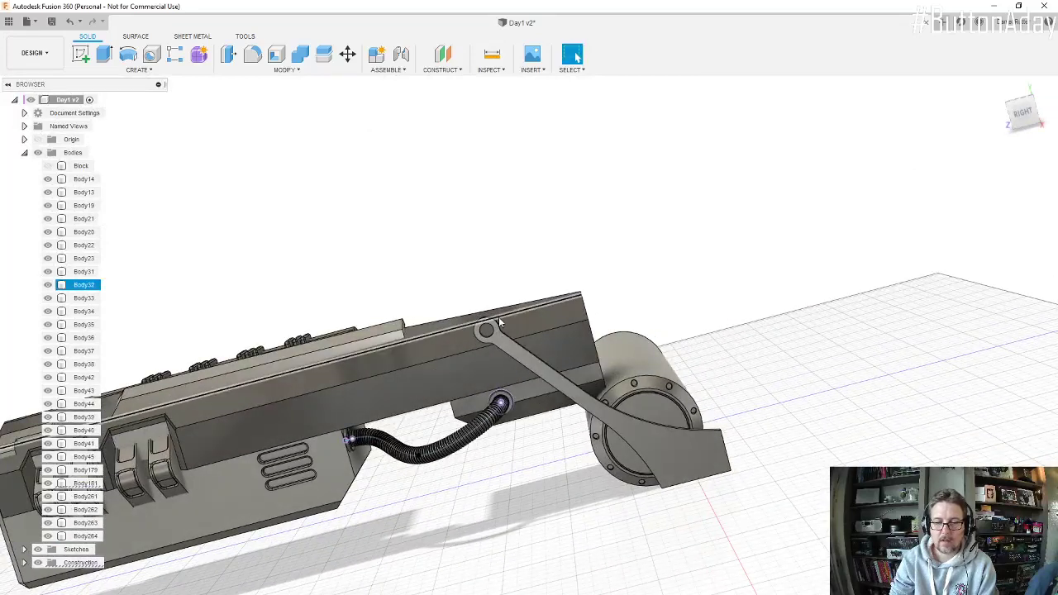
{"action": "scroll", "coordinate": [561, 366], "scroll_direction": "up", "scroll_amount": 10}
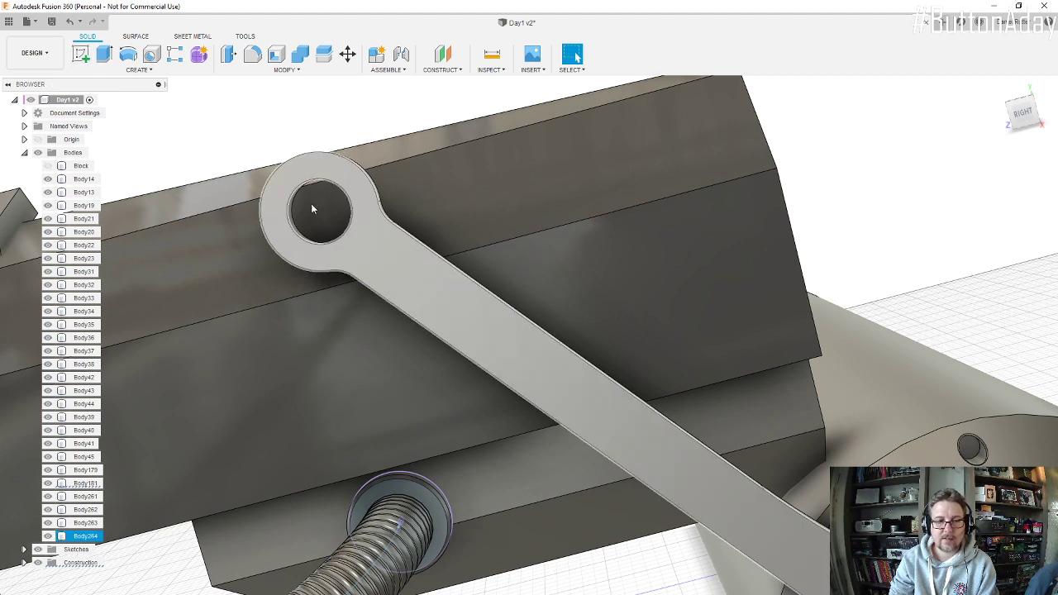
{"action": "left_click", "coordinate": [81, 54]}
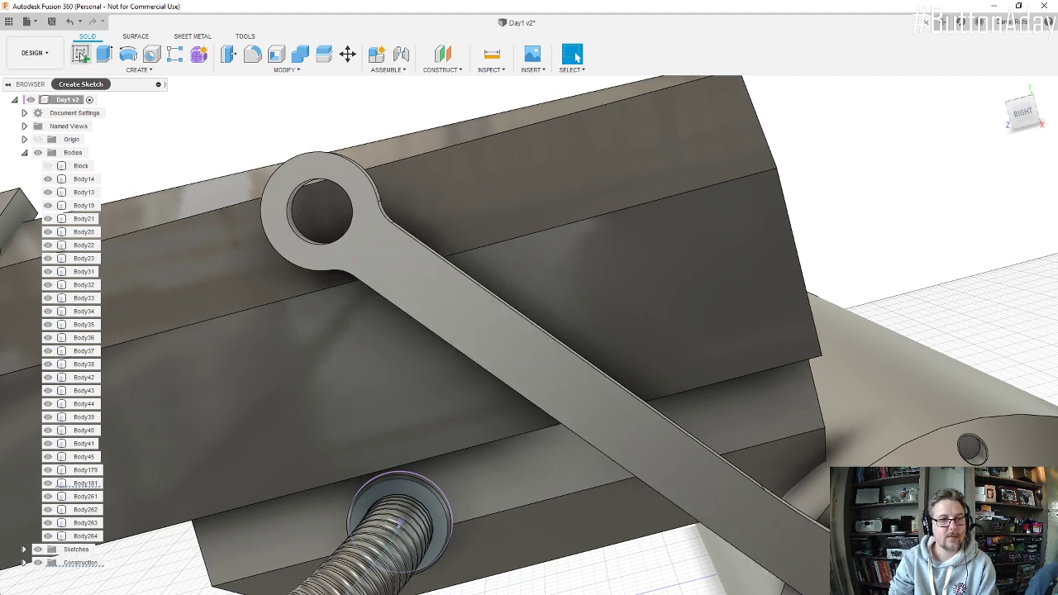
{"action": "left_click", "coordinate": [468, 323]}
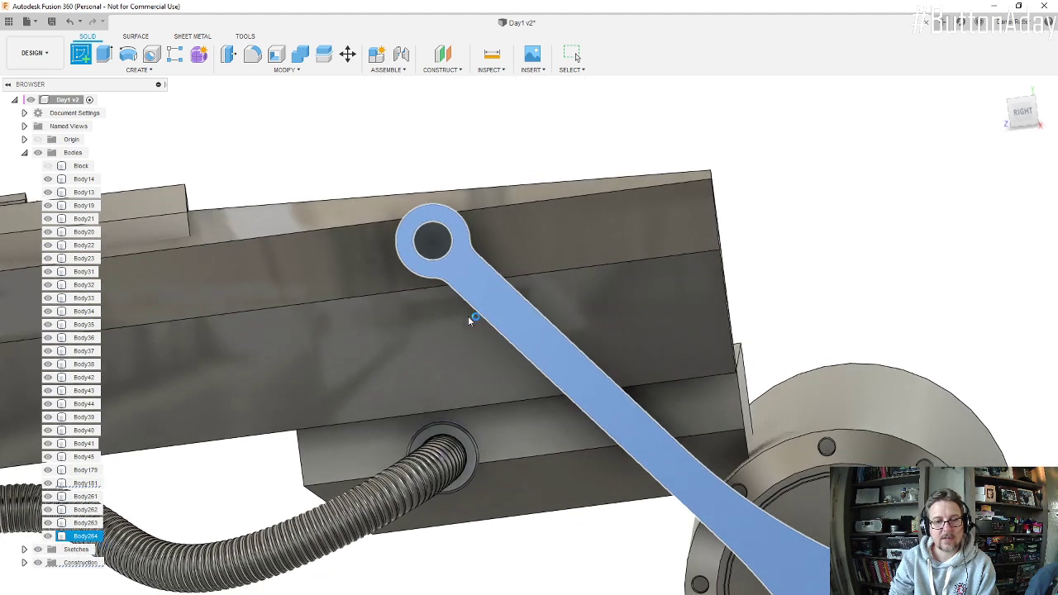
{"action": "left_click", "coordinate": [135, 72]}
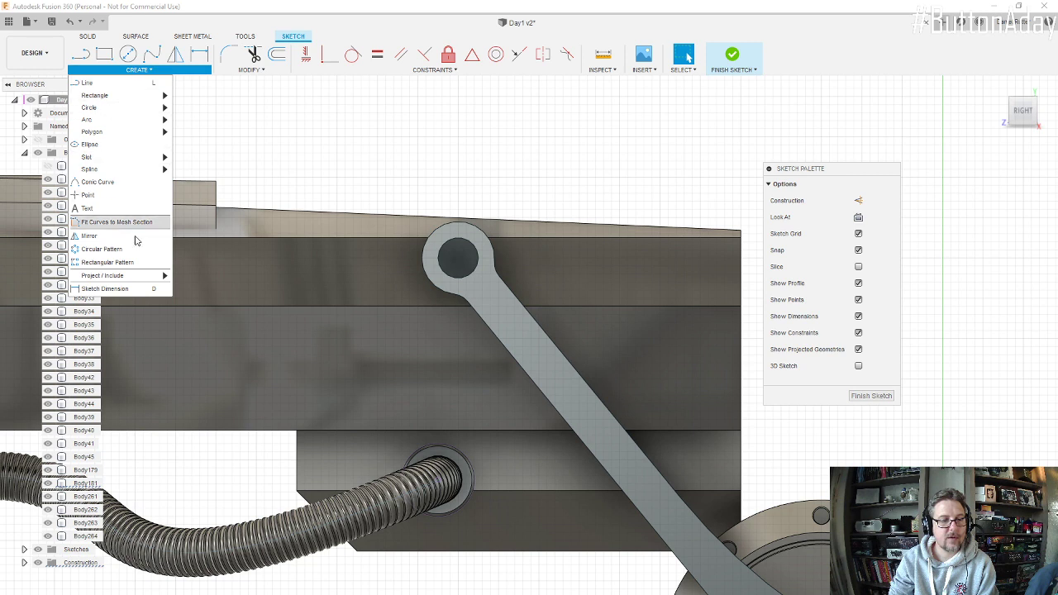
{"action": "mouse_move", "coordinate": [147, 279]}
{"action": "left_click", "coordinate": [181, 280]}
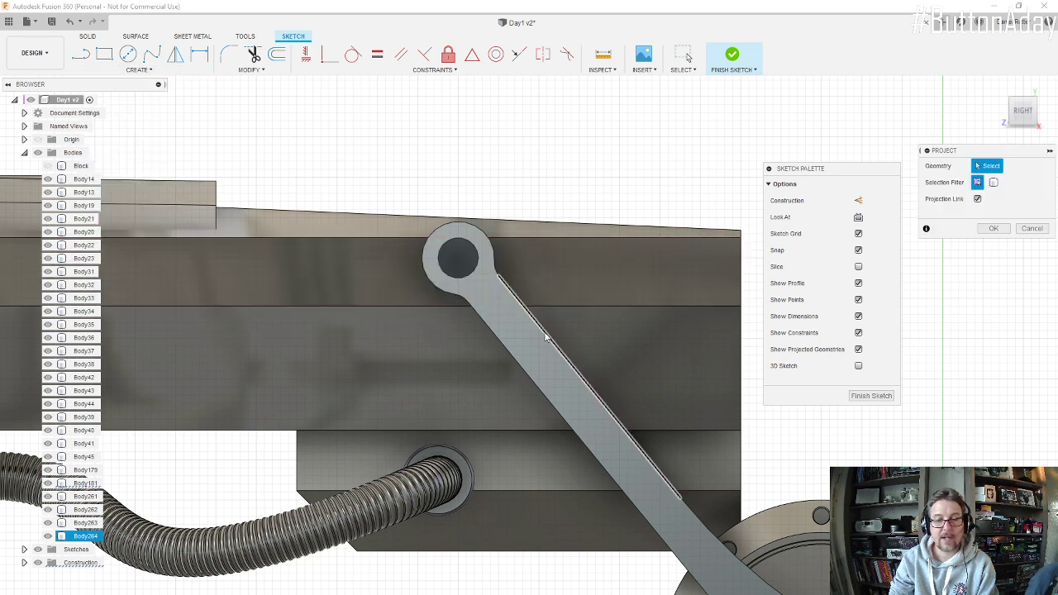
{"action": "left_click", "coordinate": [136, 70]}
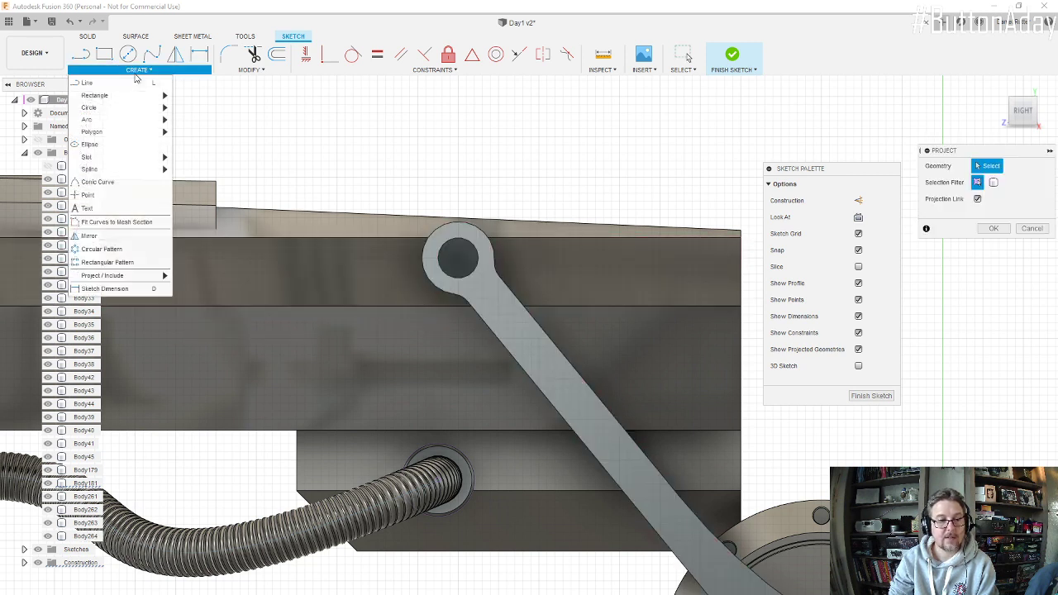
{"action": "mouse_move", "coordinate": [159, 277]}
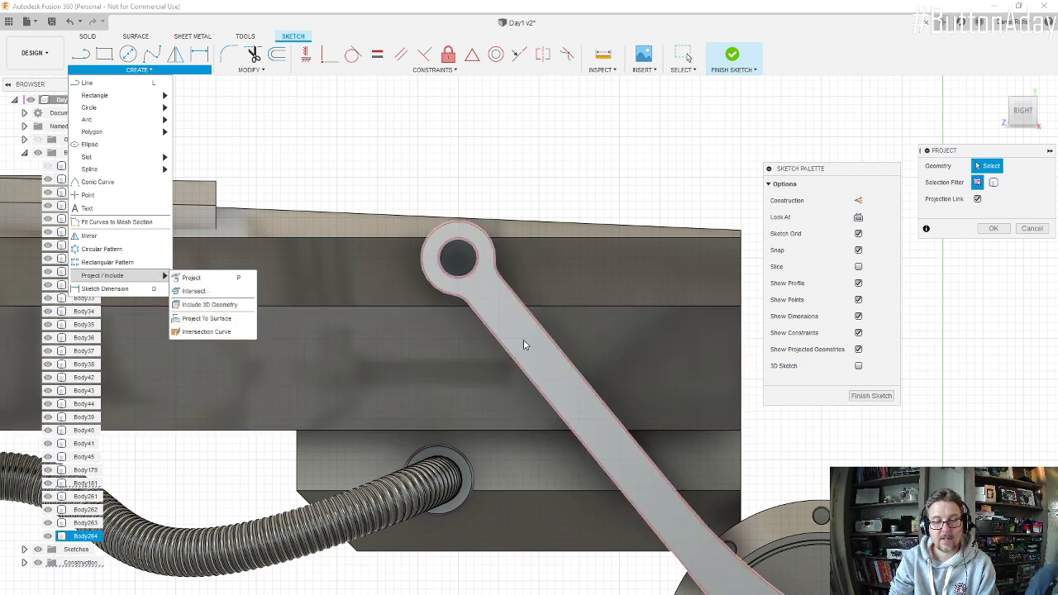
{"action": "left_click", "coordinate": [523, 344]}
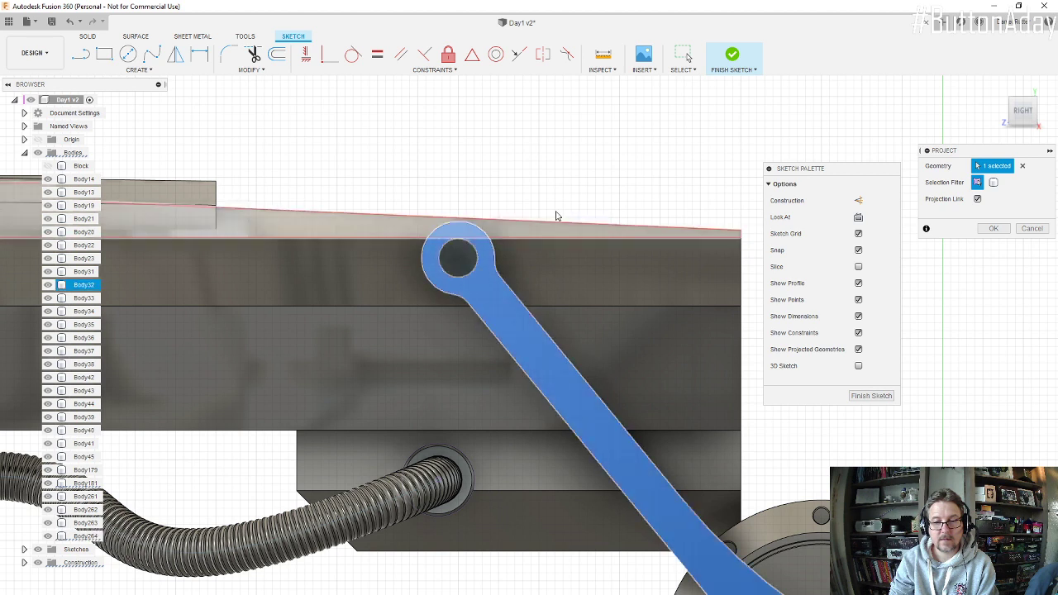
Step: Offset the arm's outer outline 8 mm inward as a chained selection
{"action": "left_click", "coordinate": [277, 54]}
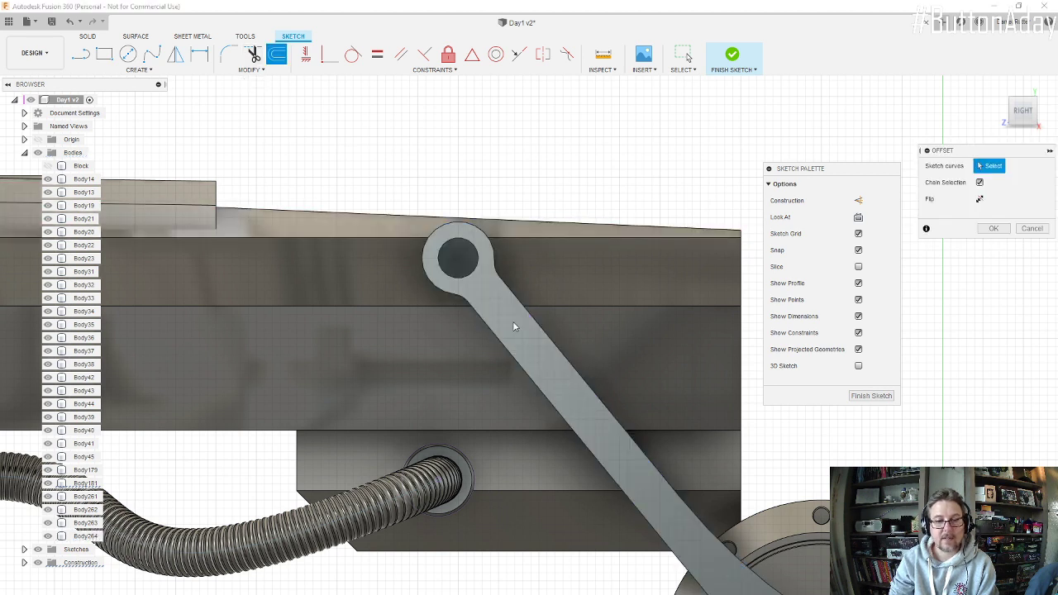
{"action": "left_click", "coordinate": [533, 325]}
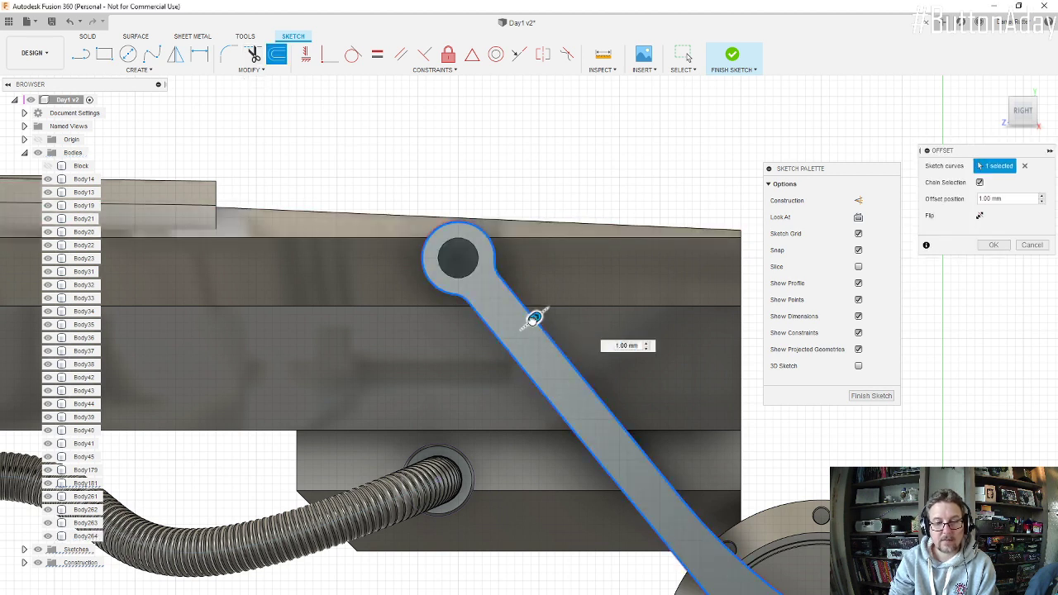
{"action": "left_click_drag", "start_coordinate": [530, 321], "coordinate": [528, 324]}
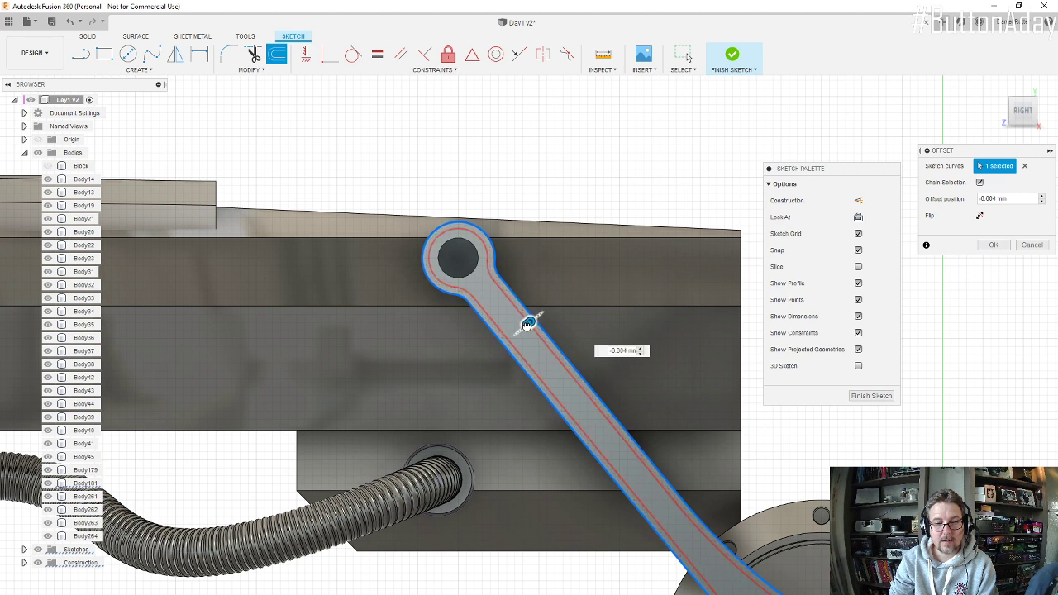
{"action": "key", "text": "Tab"}
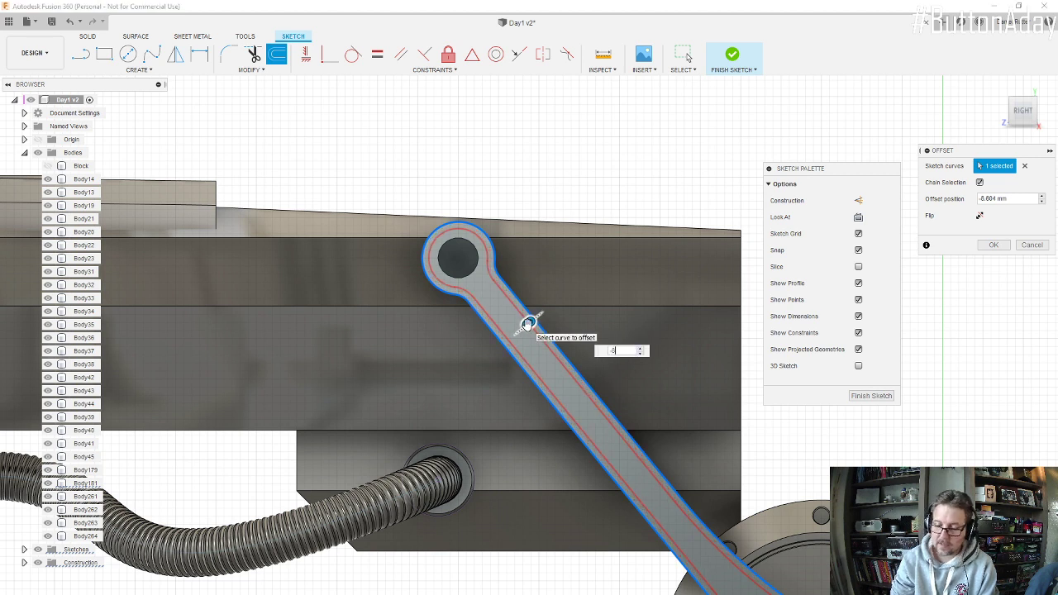
{"action": "type", "text": "-8"}
{"action": "key", "text": "Return"}
Step: Draw two horizontal lines across the arm below its ring, the upper one about 118 mm long, and finish the sketch
{"action": "scroll", "coordinate": [529, 384], "scroll_direction": "up", "scroll_amount": 3}
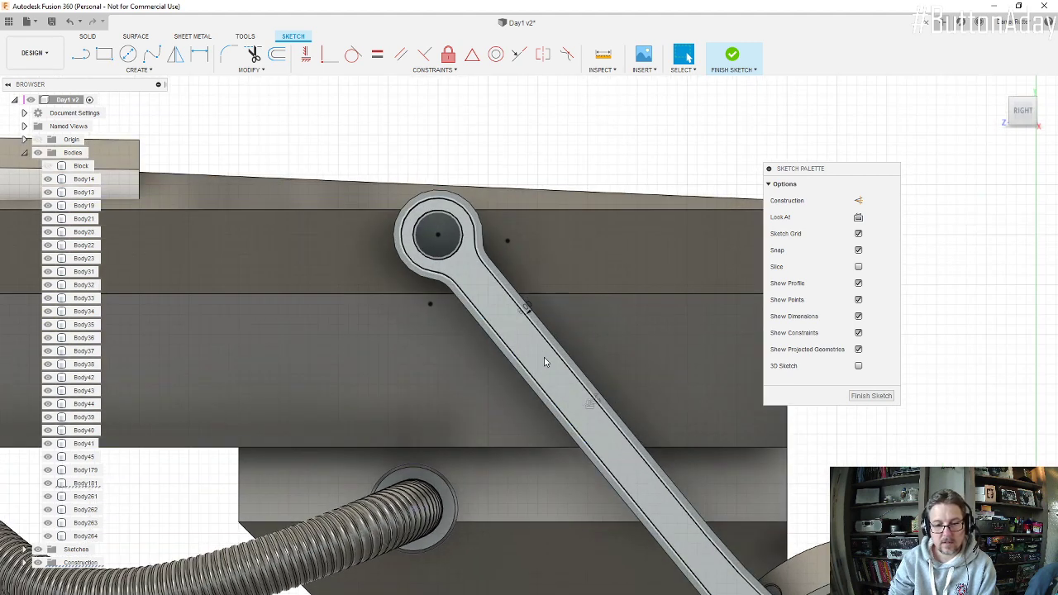
{"action": "left_click", "coordinate": [81, 55]}
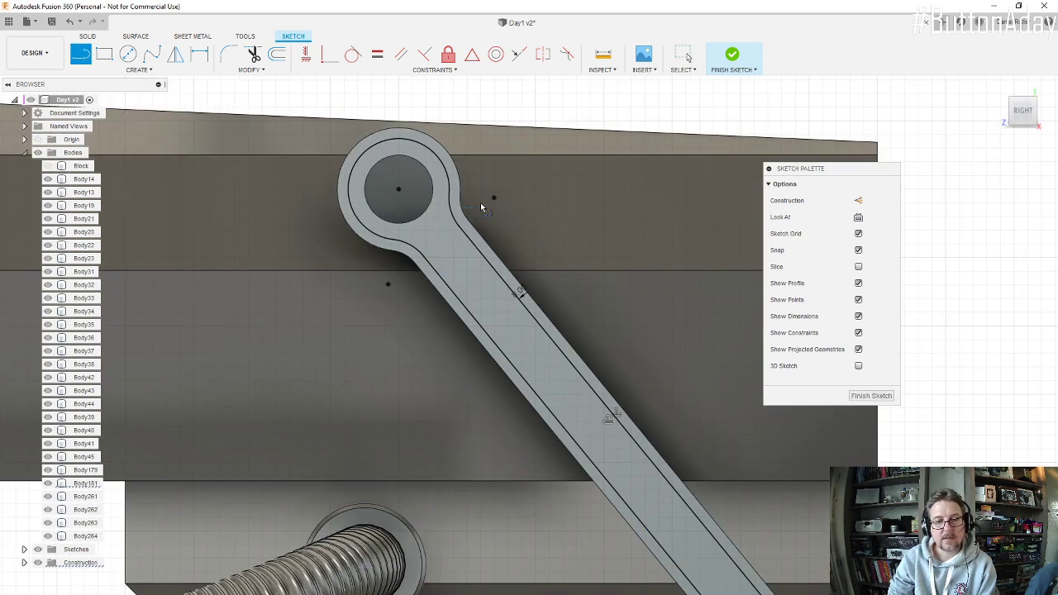
{"action": "left_click", "coordinate": [414, 269]}
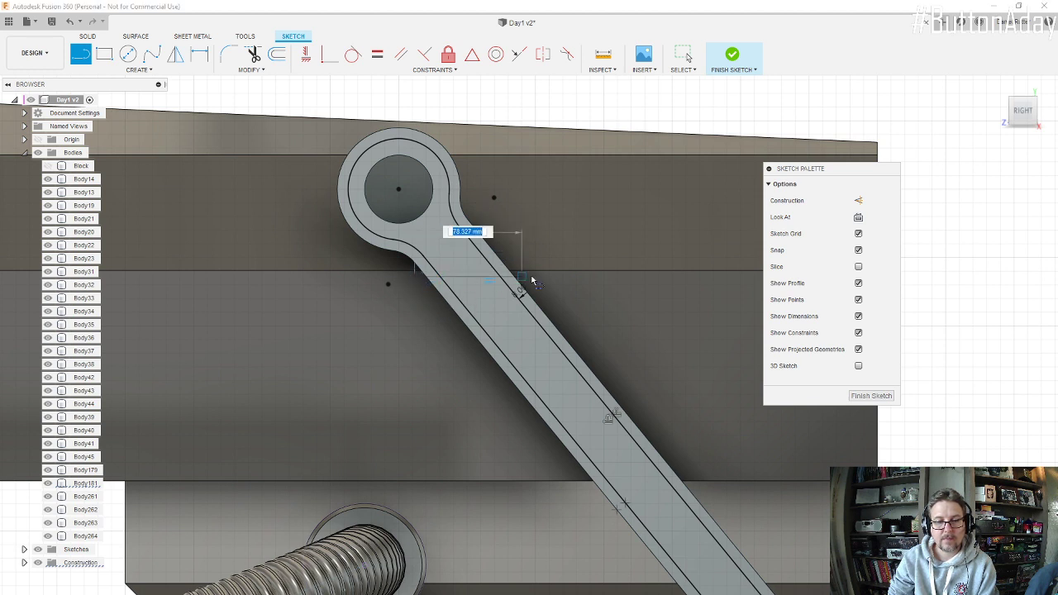
{"action": "left_click", "coordinate": [576, 278]}
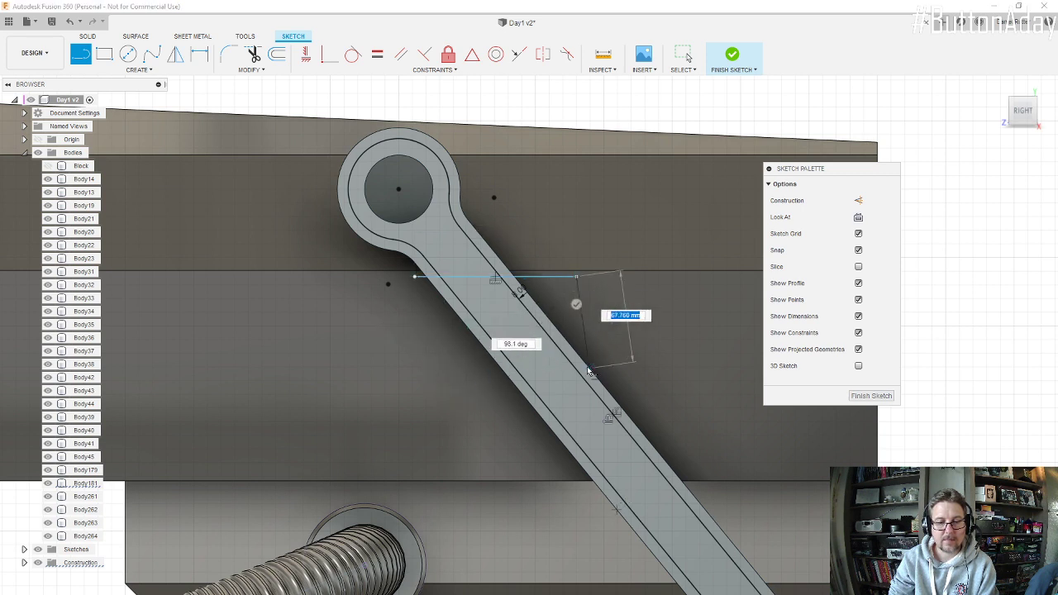
{"action": "key", "text": "Escape"}
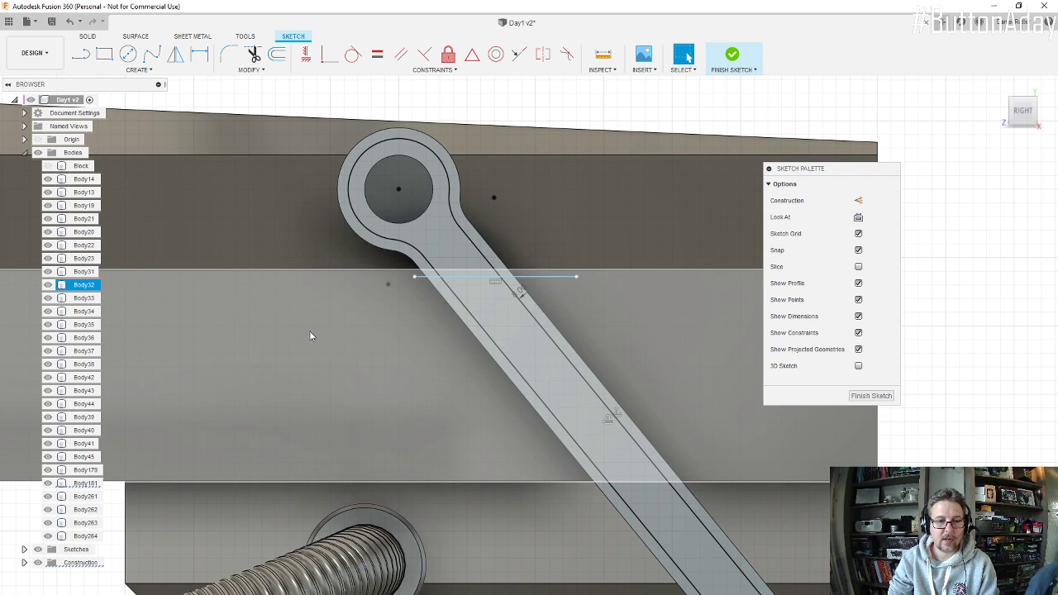
{"action": "left_click", "coordinate": [80, 53]}
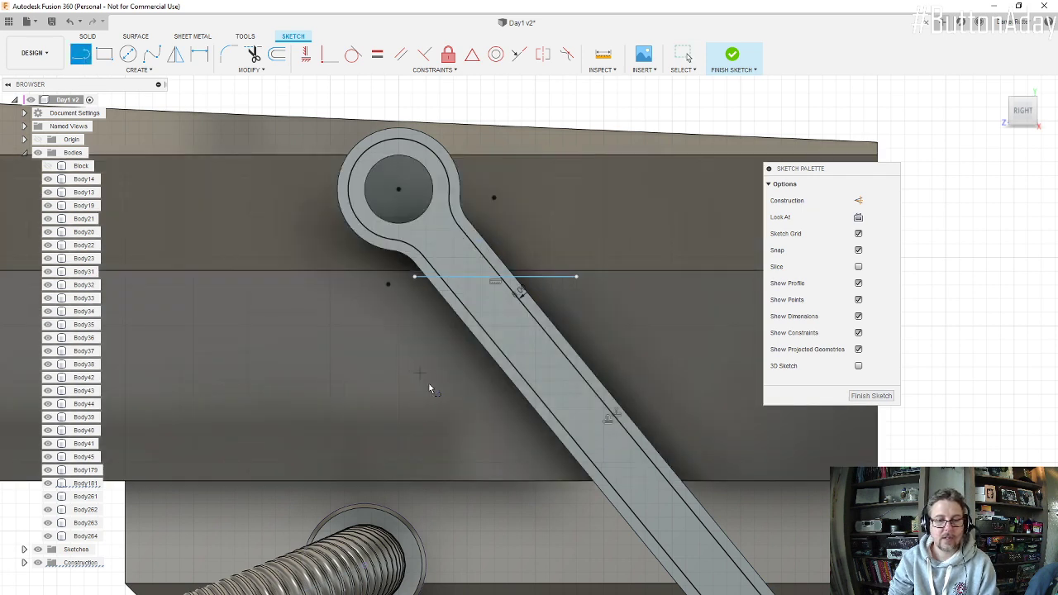
{"action": "left_click", "coordinate": [416, 341]}
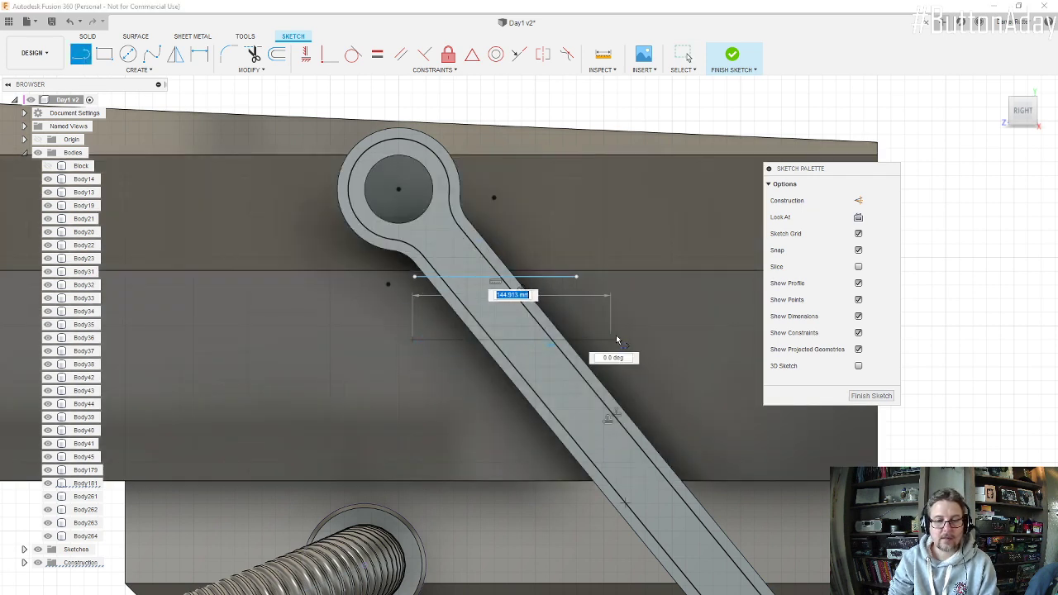
{"action": "left_click", "coordinate": [623, 341]}
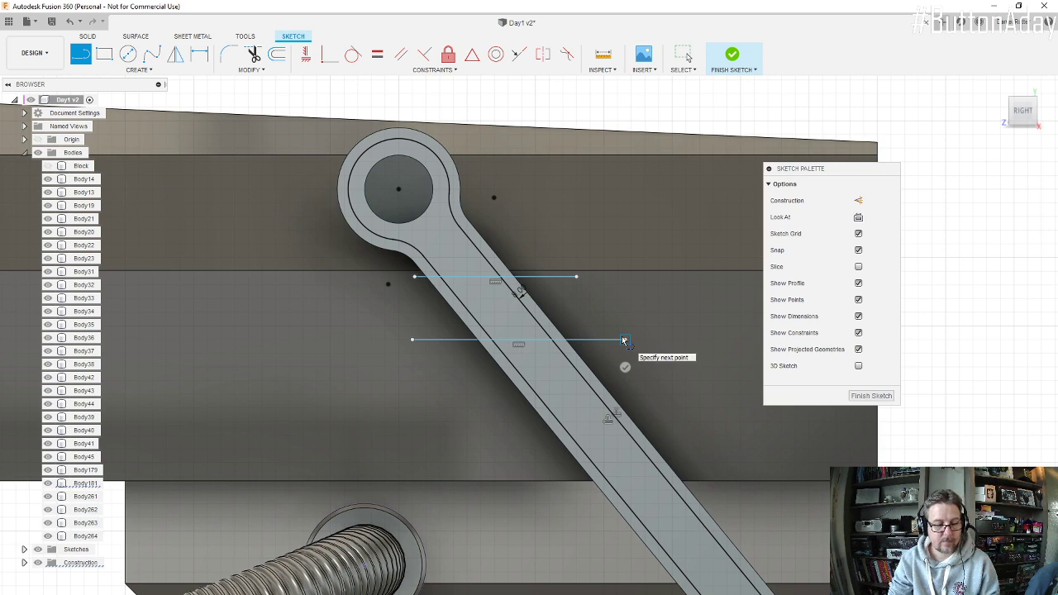
{"action": "left_click", "coordinate": [878, 397]}
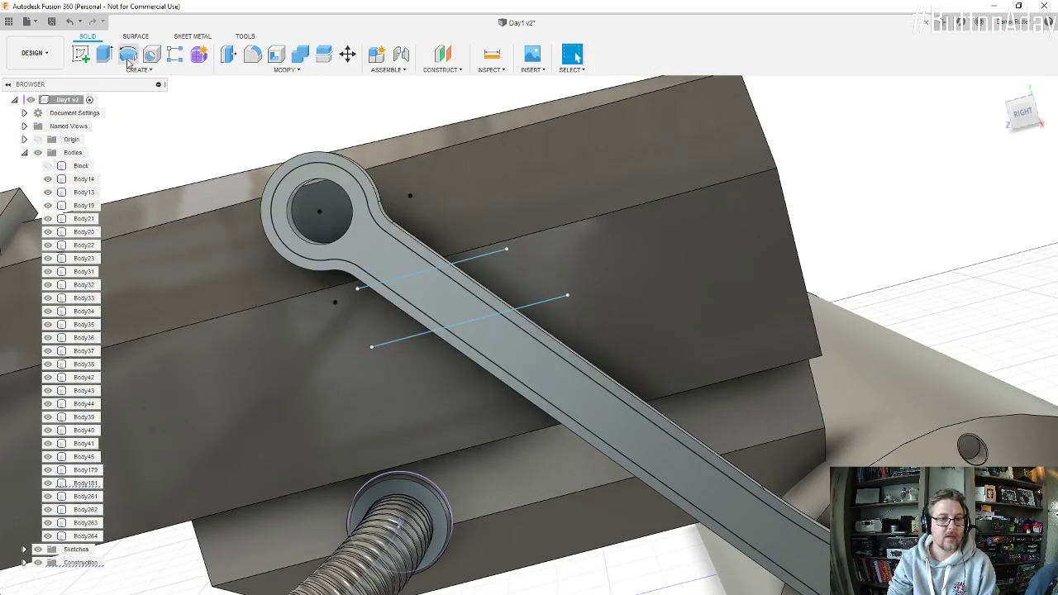
Step: Cut the inner profile between the two lines 6 mm deep into the arm
{"action": "left_click", "coordinate": [104, 55]}
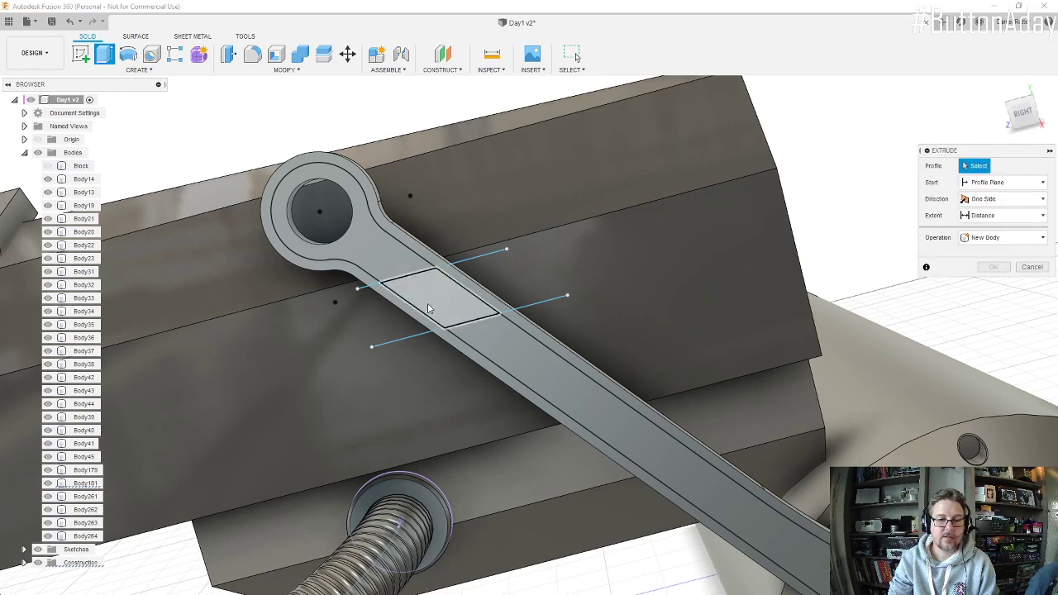
{"action": "left_click", "coordinate": [452, 308]}
{"action": "scroll", "coordinate": [450, 304], "scroll_direction": "up", "scroll_amount": 4}
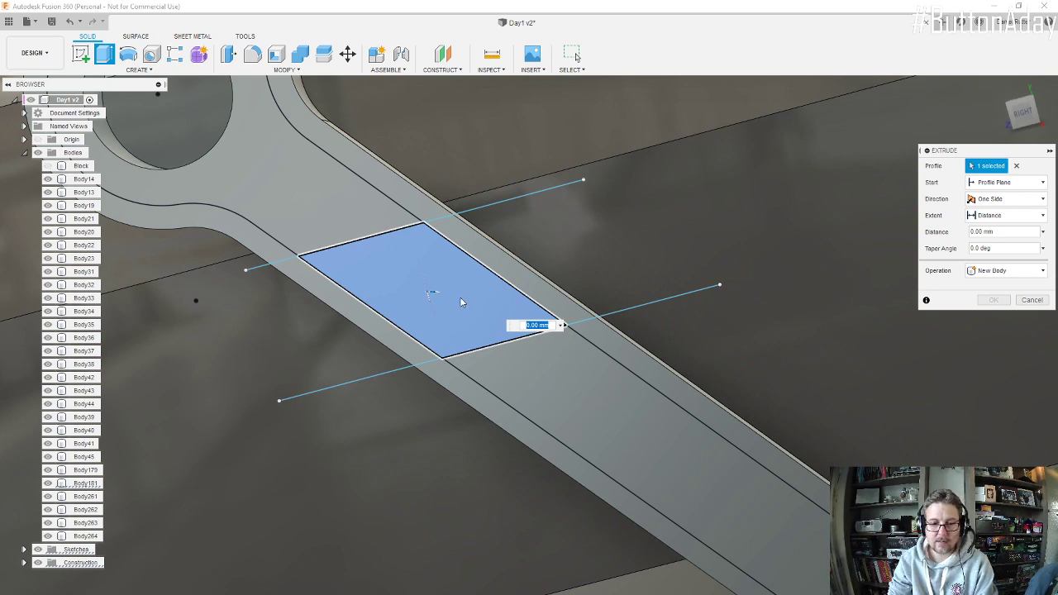
{"action": "middle_click_drag", "start_coordinate": [460, 296], "coordinate": [439, 297], "text": "shift"}
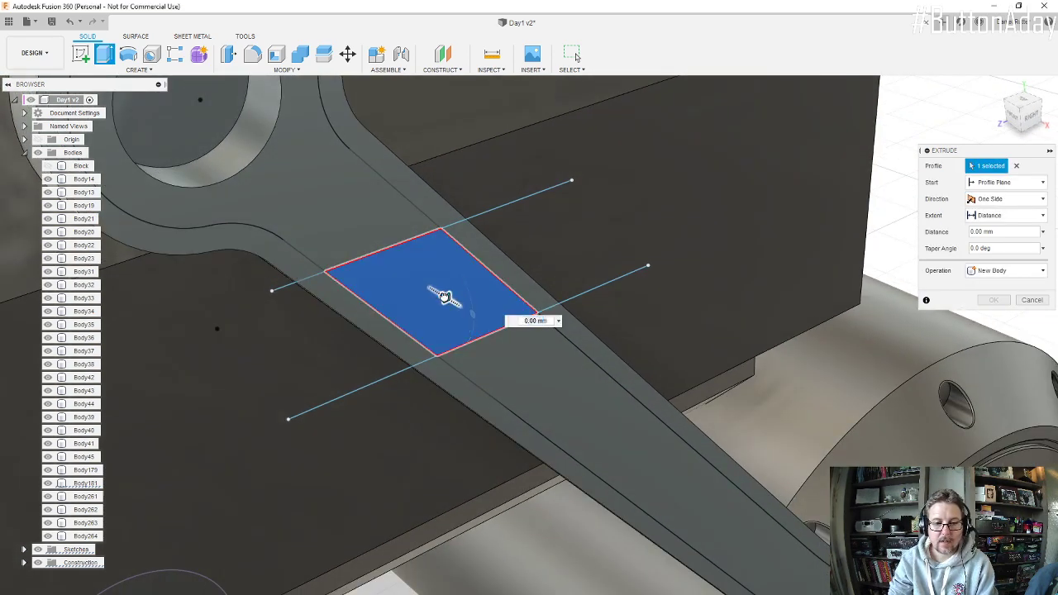
{"action": "left_click_drag", "start_coordinate": [444, 296], "coordinate": [436, 291]}
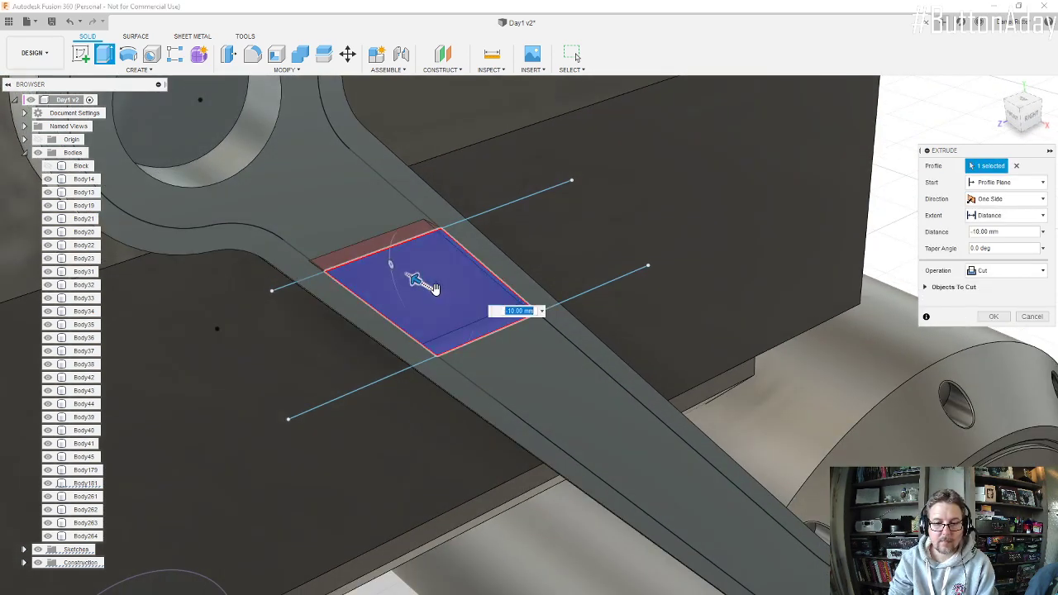
{"action": "type", "text": "-6"}
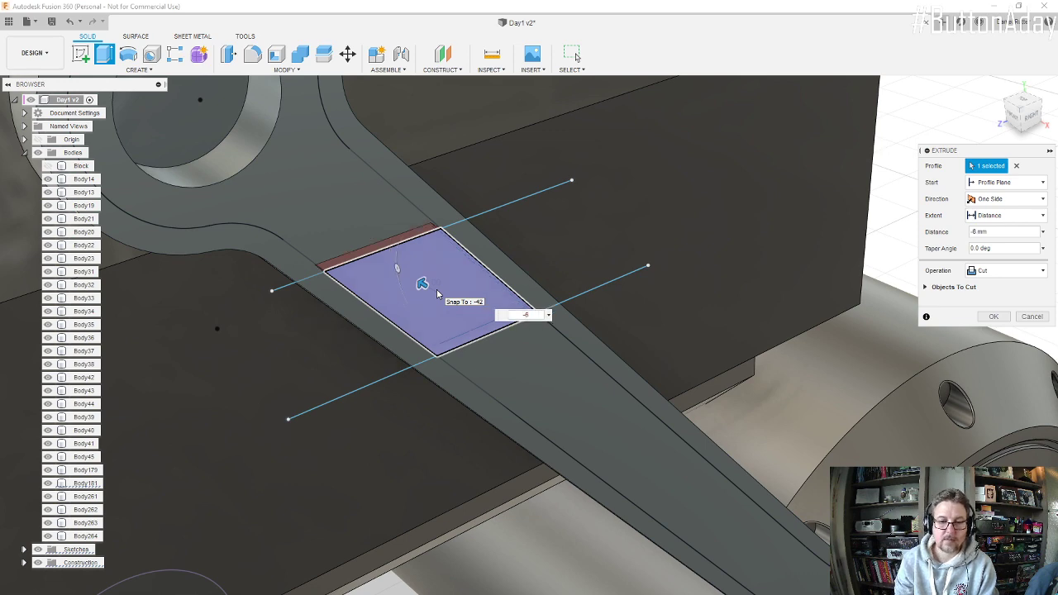
{"action": "key", "text": "Return"}
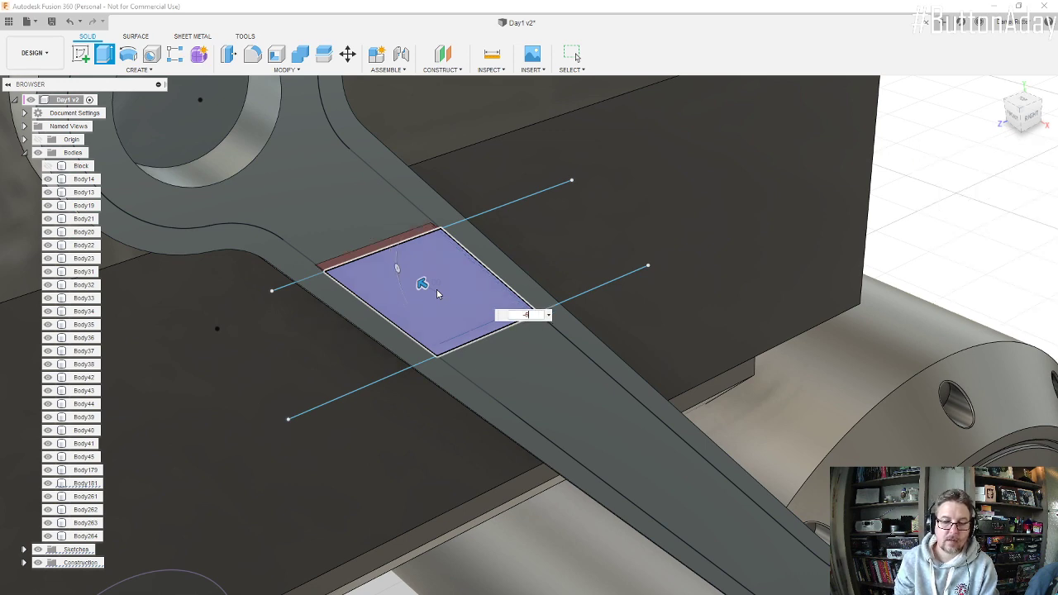
Step: Start a Fillet on the support arm's recess and select the first two short corner edges through its depth
{"action": "scroll", "coordinate": [490, 310], "scroll_direction": "down", "scroll_amount": 5}
{"action": "middle_click_drag", "start_coordinate": [489, 310], "coordinate": [457, 279], "text": "shift"}
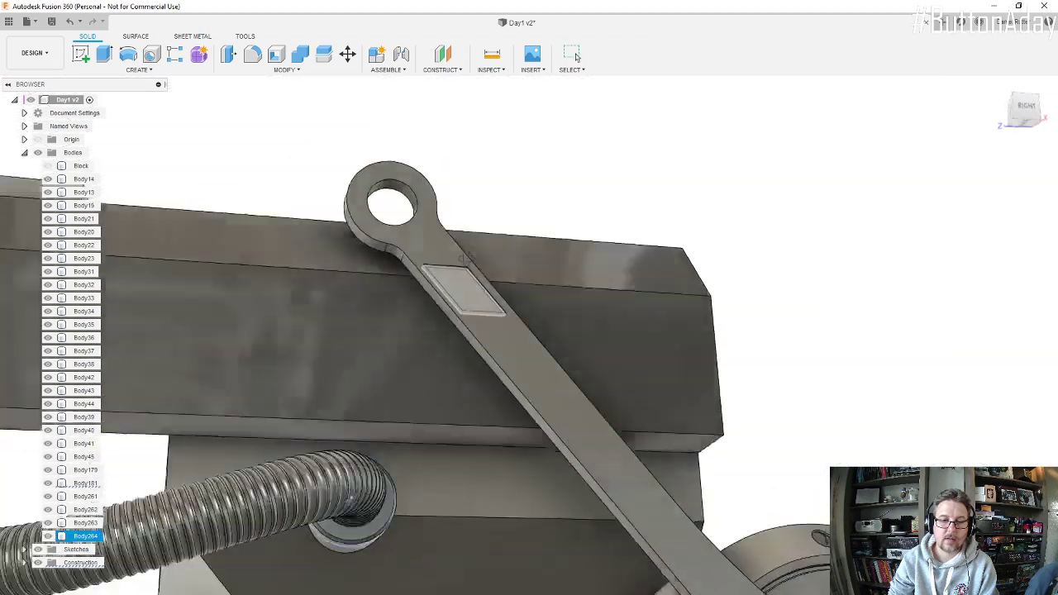
{"action": "scroll", "coordinate": [466, 284], "scroll_direction": "up", "scroll_amount": 8}
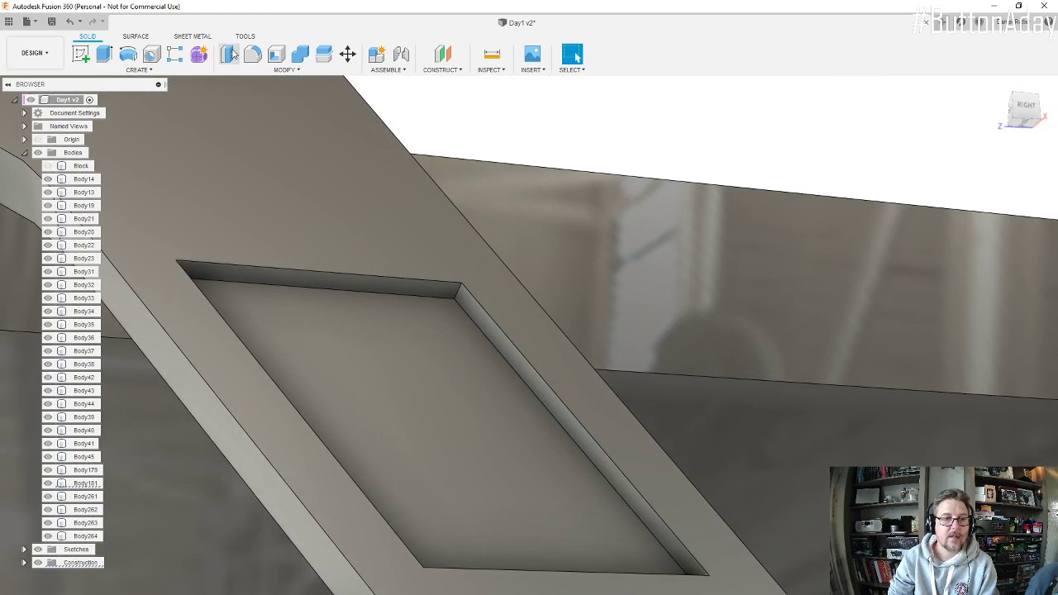
{"action": "left_click", "coordinate": [254, 52]}
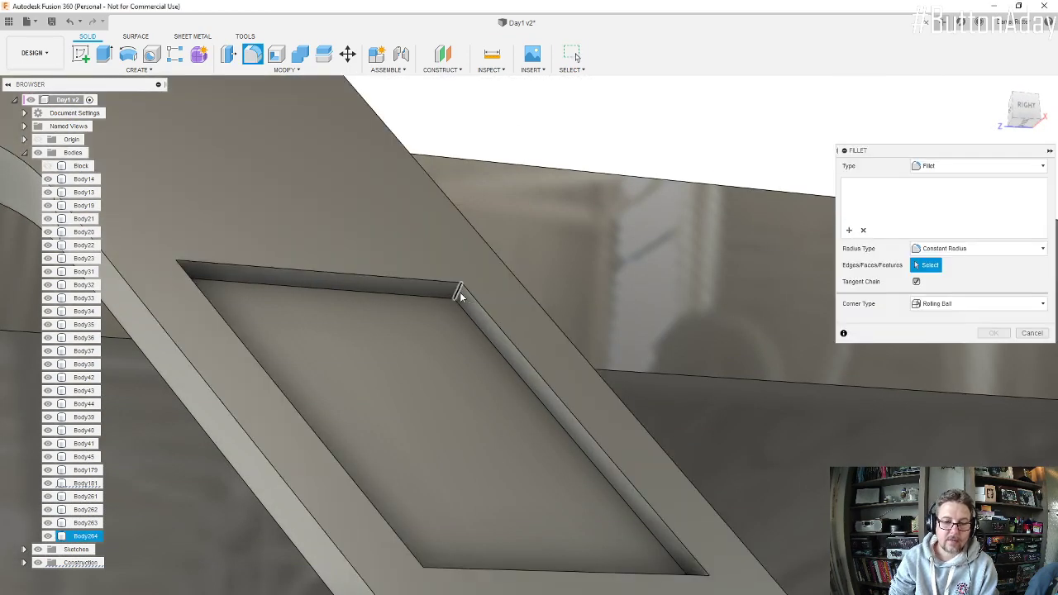
{"action": "left_click", "coordinate": [461, 288]}
{"action": "scroll", "coordinate": [367, 316], "scroll_direction": "down", "scroll_amount": 3}
{"action": "middle_click_drag", "start_coordinate": [362, 332], "coordinate": [256, 314], "text": "shift"}
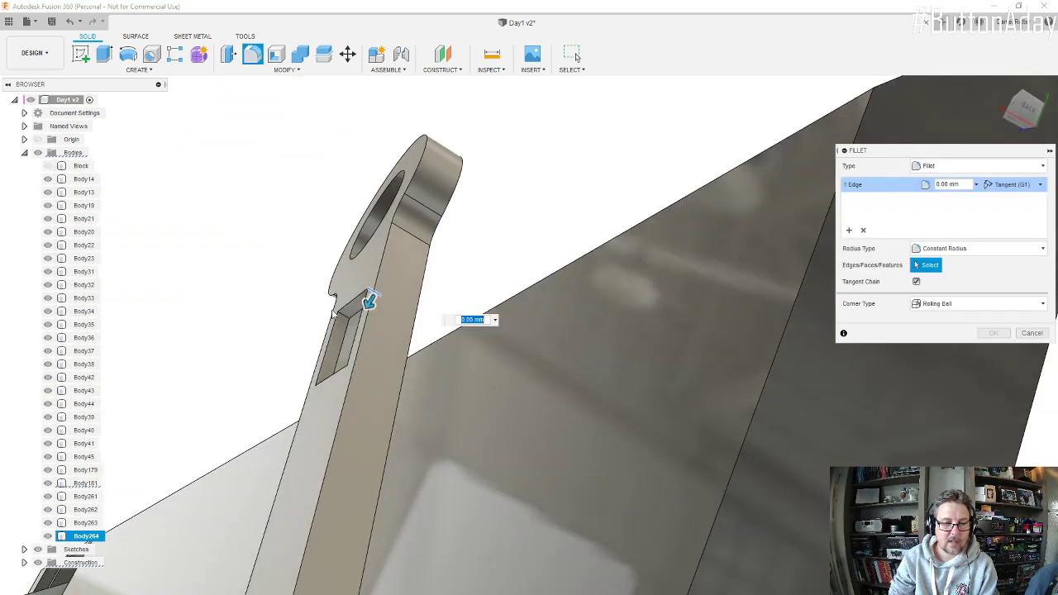
{"action": "scroll", "coordinate": [338, 319], "scroll_direction": "up", "scroll_amount": 8}
{"action": "scroll", "coordinate": [345, 320], "scroll_direction": "up", "scroll_amount": 4}
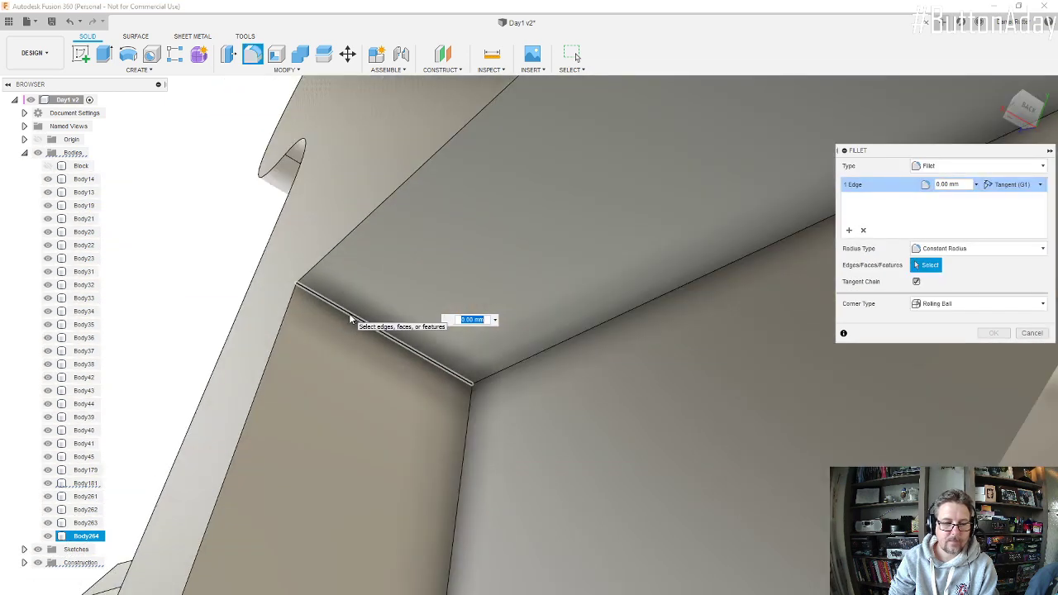
{"action": "left_click", "coordinate": [350, 319]}
Step: Add the recess's two remaining short corner edges to the fillet selection
{"action": "scroll", "coordinate": [358, 307], "scroll_direction": "down", "scroll_amount": 6}
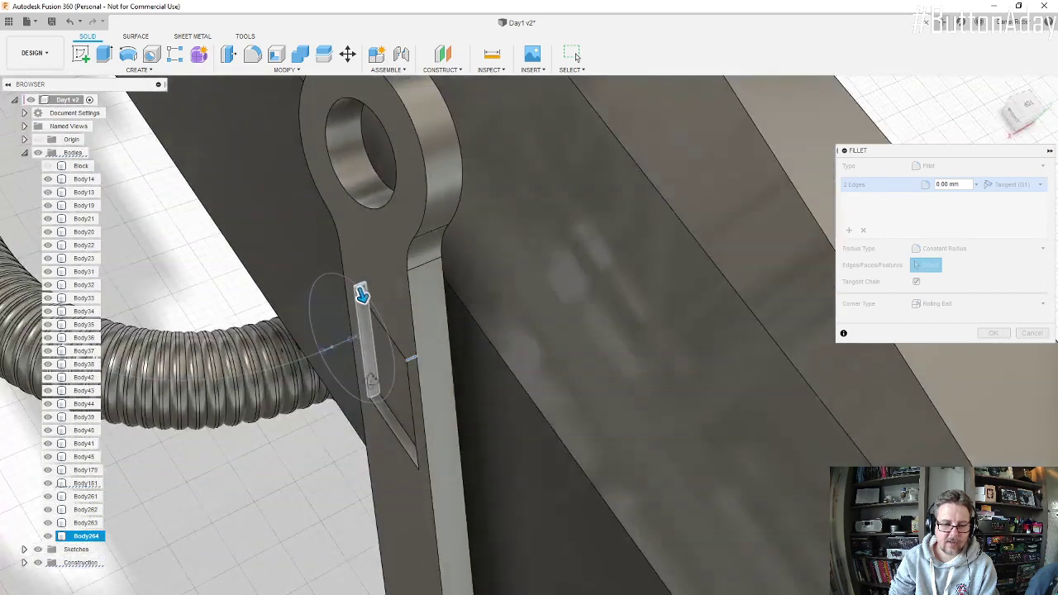
{"action": "scroll", "coordinate": [382, 397], "scroll_direction": "up", "scroll_amount": 6}
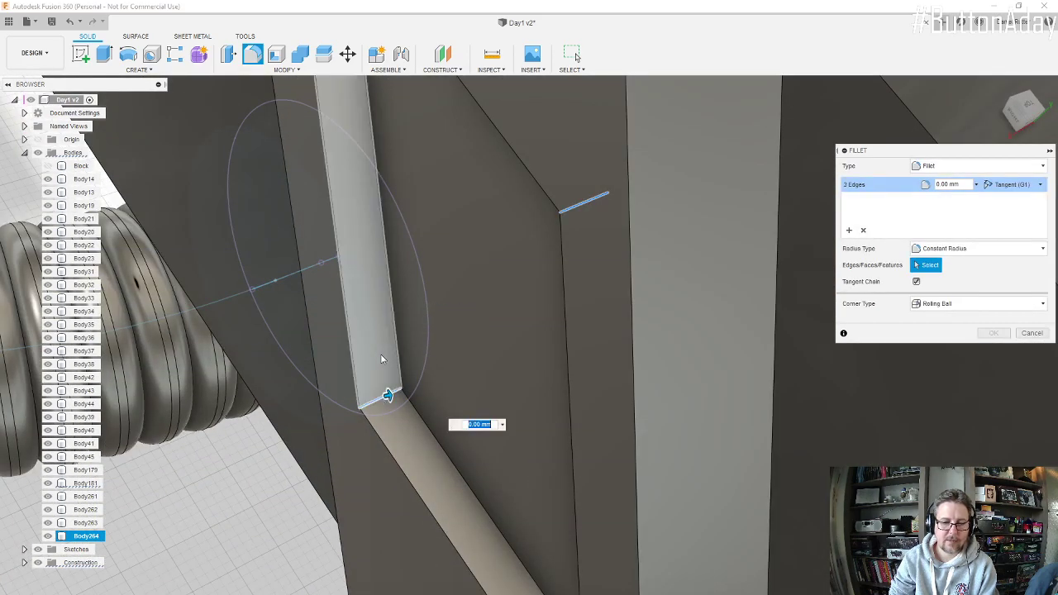
{"action": "scroll", "coordinate": [380, 355], "scroll_direction": "down", "scroll_amount": 6}
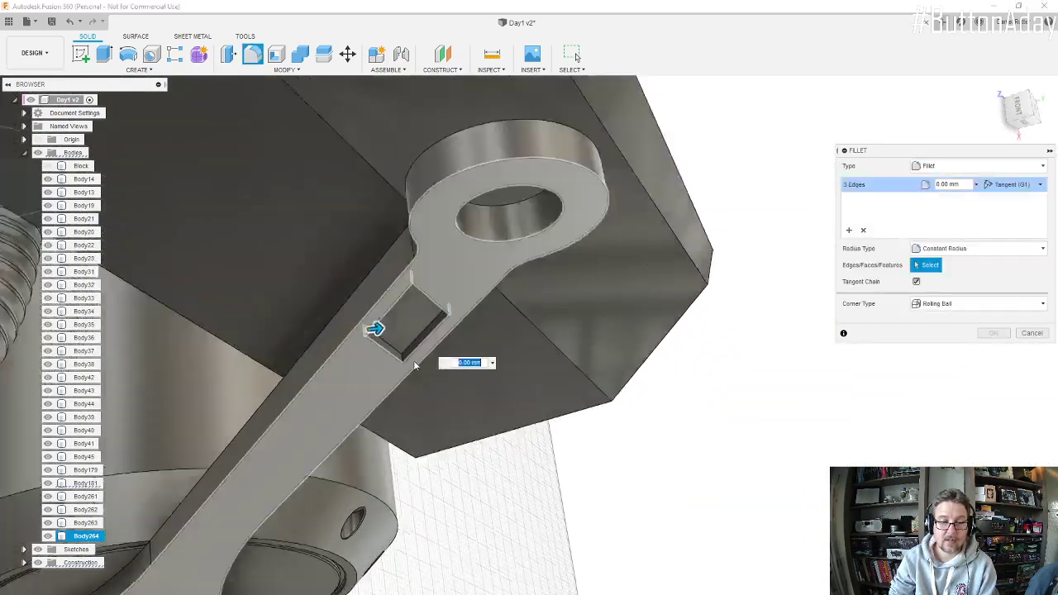
{"action": "scroll", "coordinate": [384, 374], "scroll_direction": "up", "scroll_amount": 6}
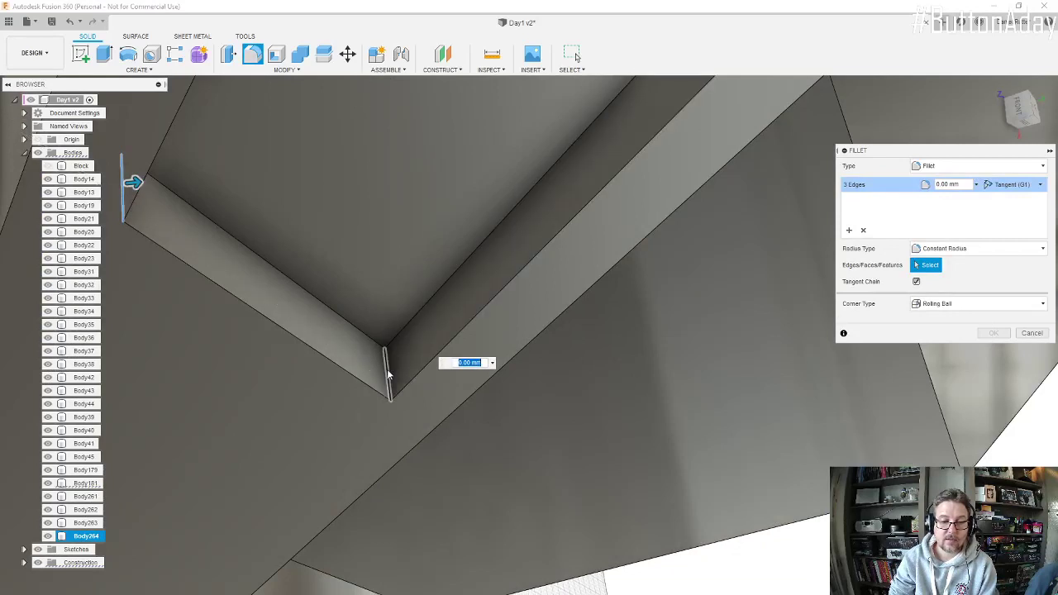
{"action": "left_click", "coordinate": [384, 373]}
{"action": "scroll", "coordinate": [383, 372], "scroll_direction": "down", "scroll_amount": 5}
{"action": "scroll", "coordinate": [367, 367], "scroll_direction": "down", "scroll_amount": 2}
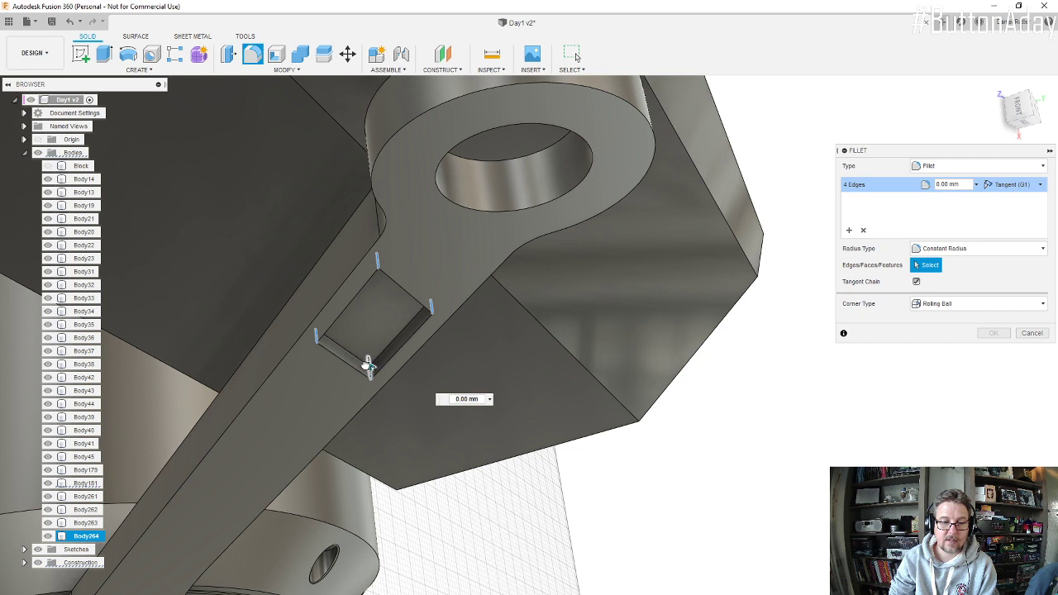
Step: Round the four selected recess corners with a 5 mm fillet radius
{"action": "left_click_drag", "start_coordinate": [368, 364], "coordinate": [367, 359]}
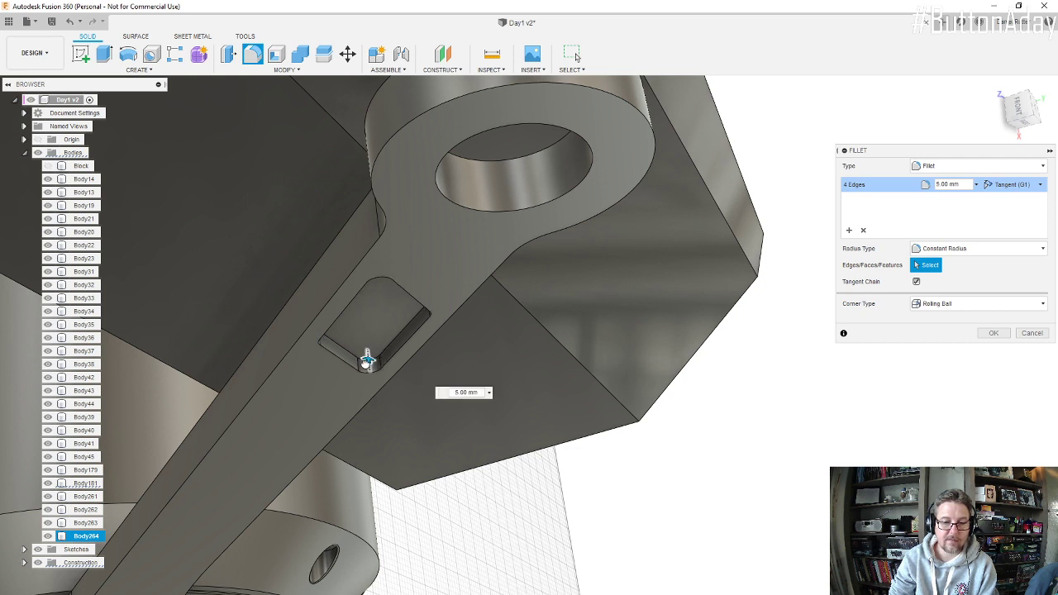
{"action": "middle_click_drag", "start_coordinate": [367, 361], "coordinate": [368, 256], "text": "shift"}
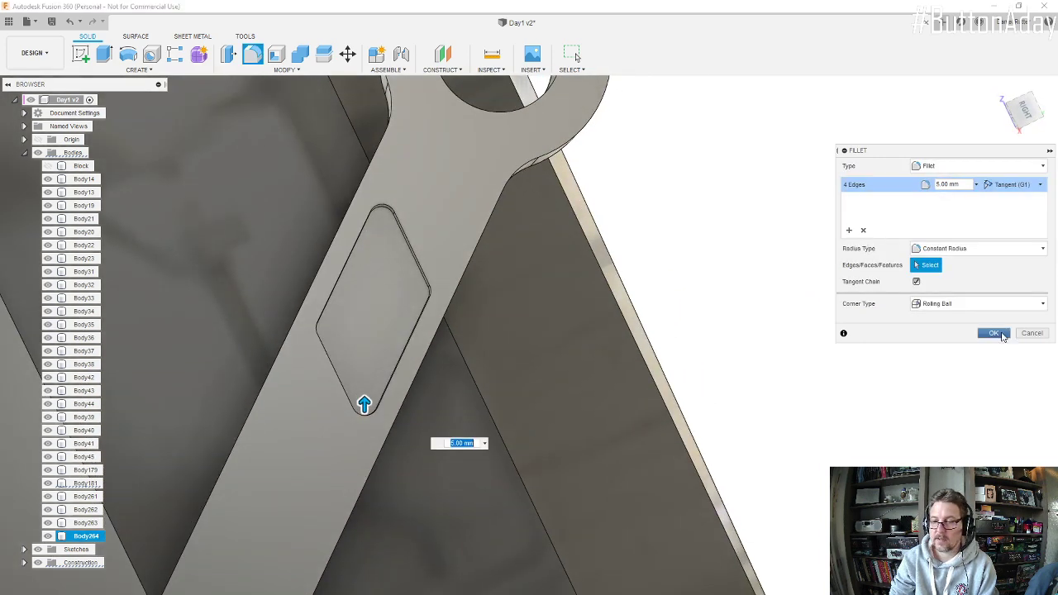
{"action": "left_click", "coordinate": [993, 333]}
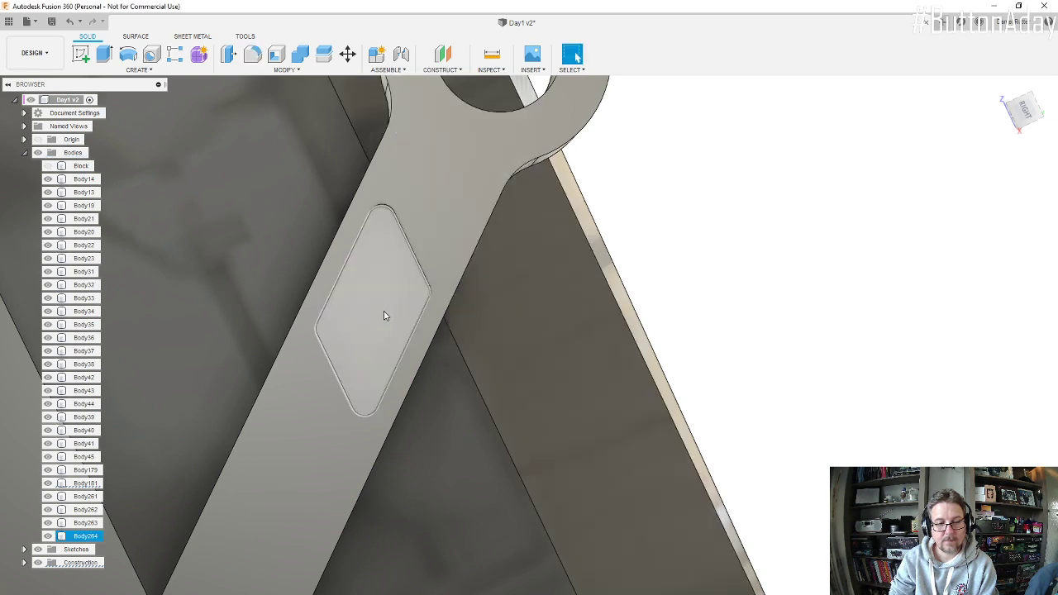
Step: Start a Rectangular Pattern of type Features and choose the recess cut on the support arm as its object
{"action": "scroll", "coordinate": [384, 323], "scroll_direction": "down", "scroll_amount": 3}
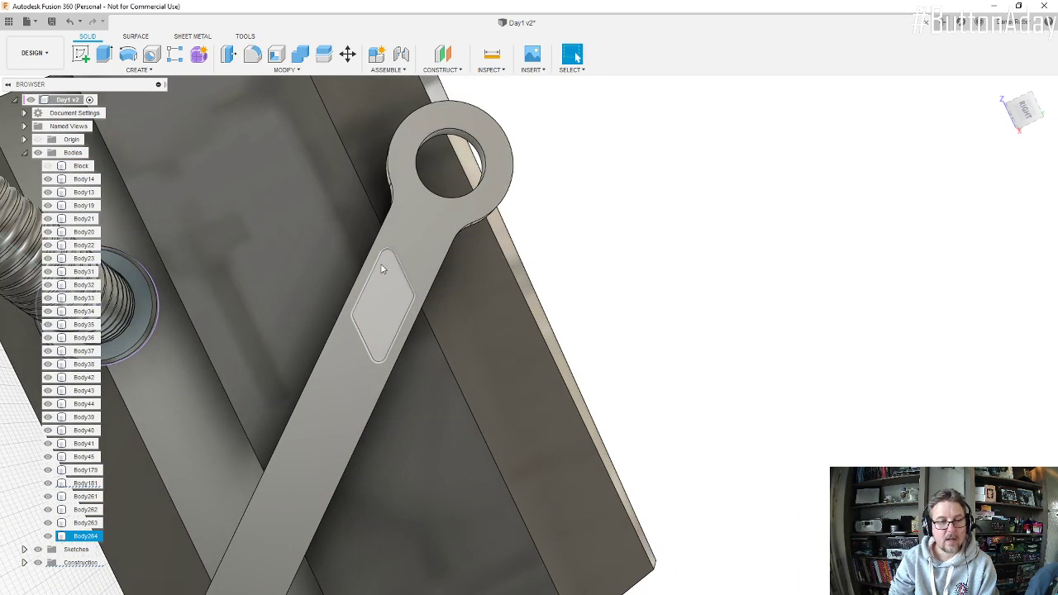
{"action": "left_click", "coordinate": [174, 54]}
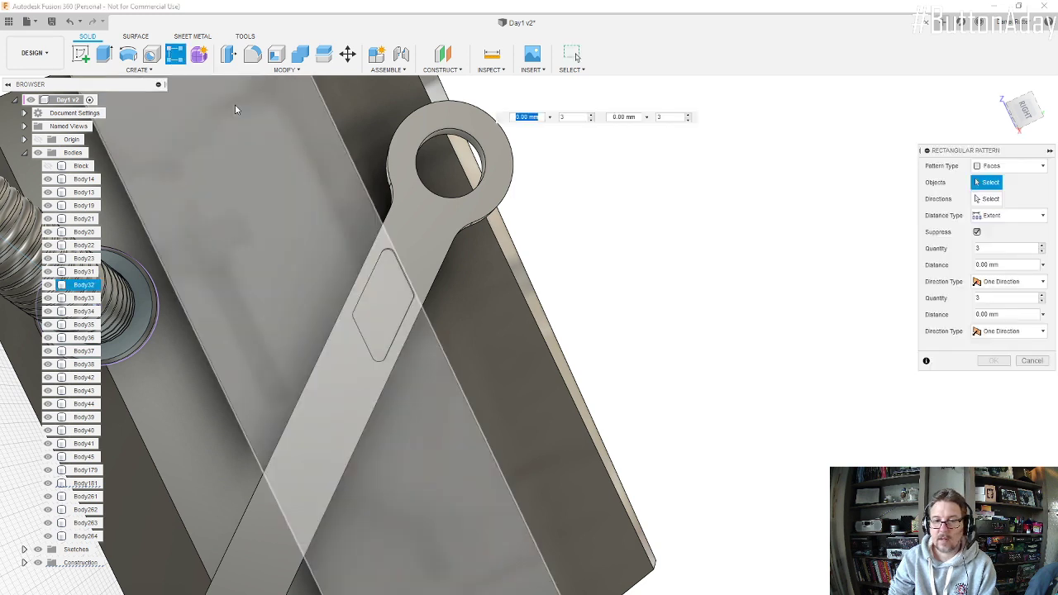
{"action": "left_click", "coordinate": [1016, 170]}
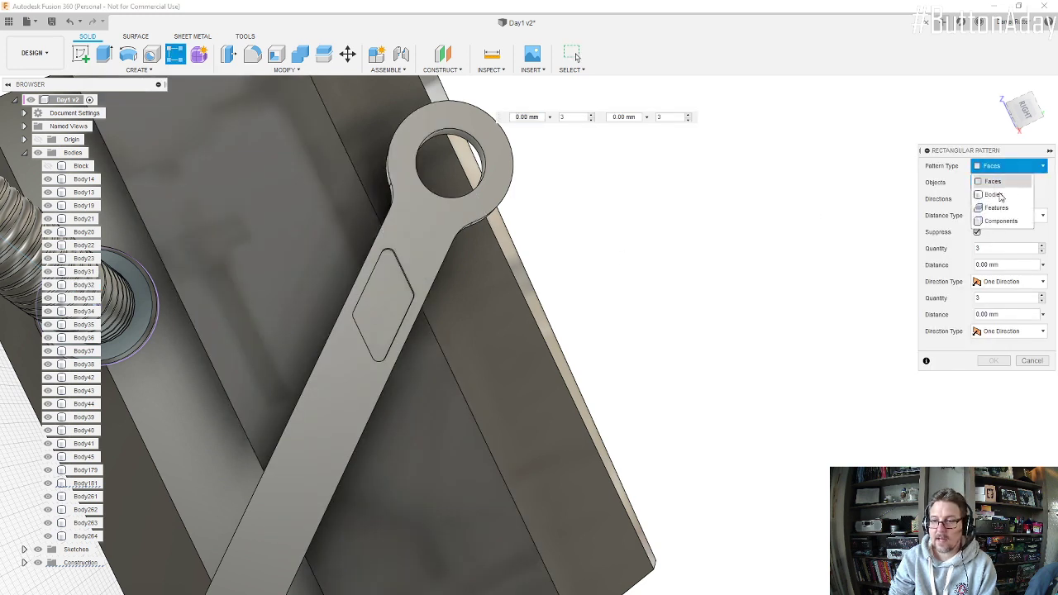
{"action": "left_click", "coordinate": [1003, 208]}
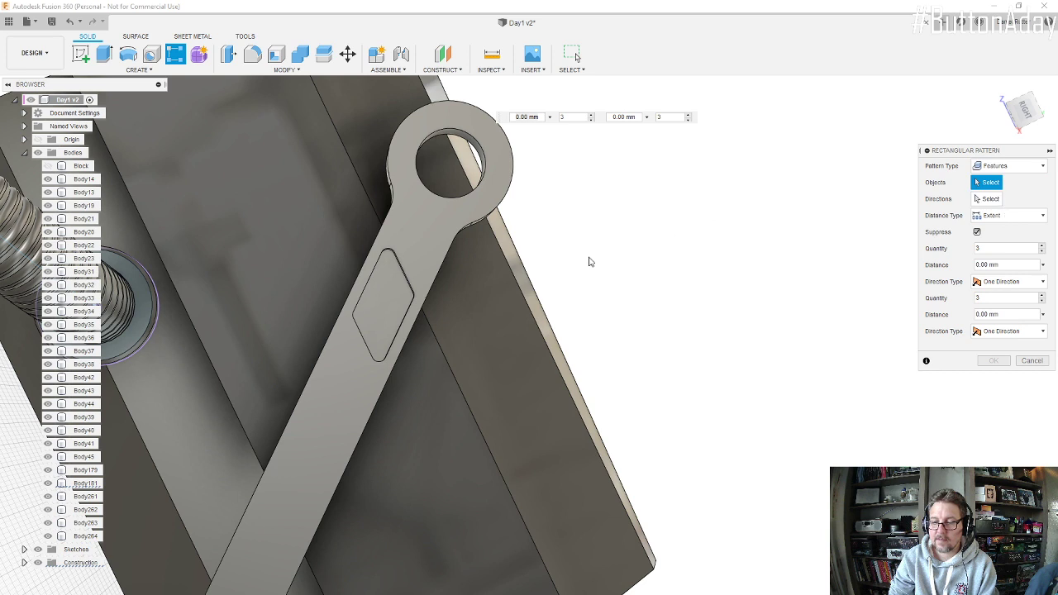
{"action": "left_click", "coordinate": [372, 312]}
{"action": "left_click", "coordinate": [994, 201]}
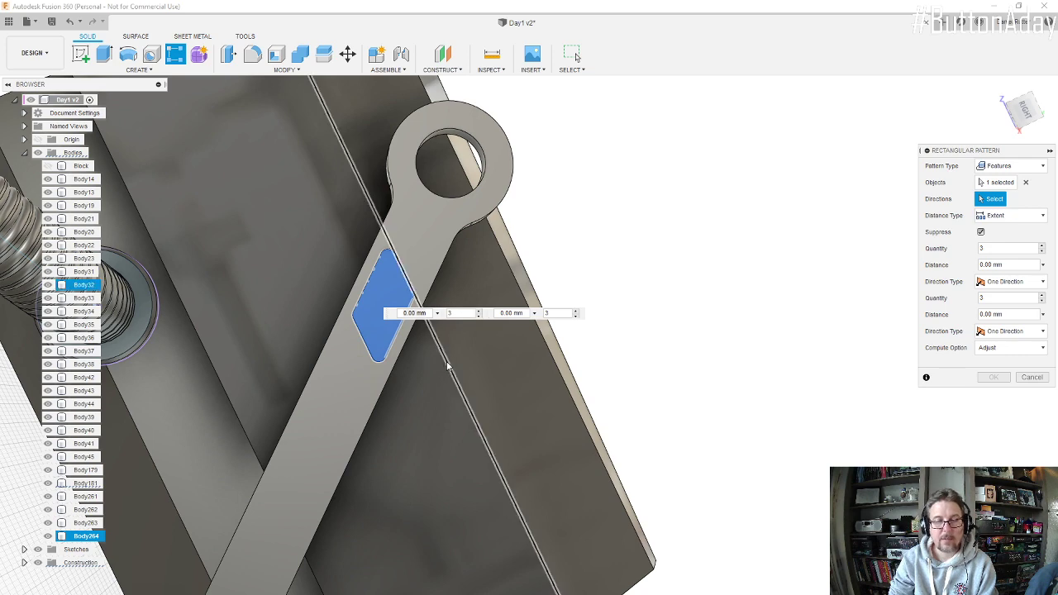
Step: Use the arm's long straight edge as the pattern direction and space the recesses down the arm over a -140 mm extent
{"action": "middle_click_drag", "start_coordinate": [347, 361], "coordinate": [339, 398], "text": "shift"}
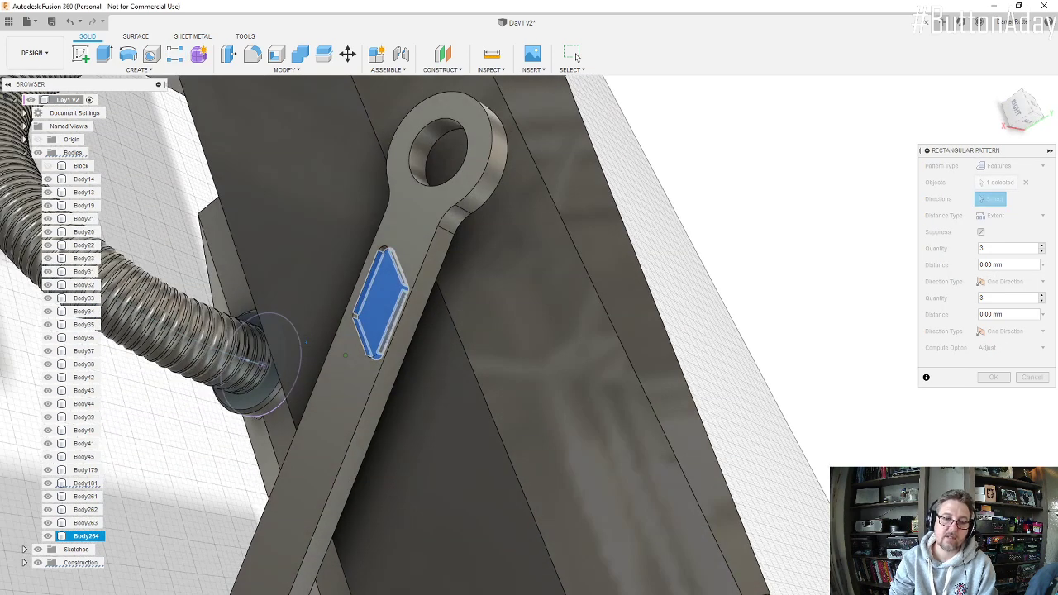
{"action": "left_click", "coordinate": [363, 411]}
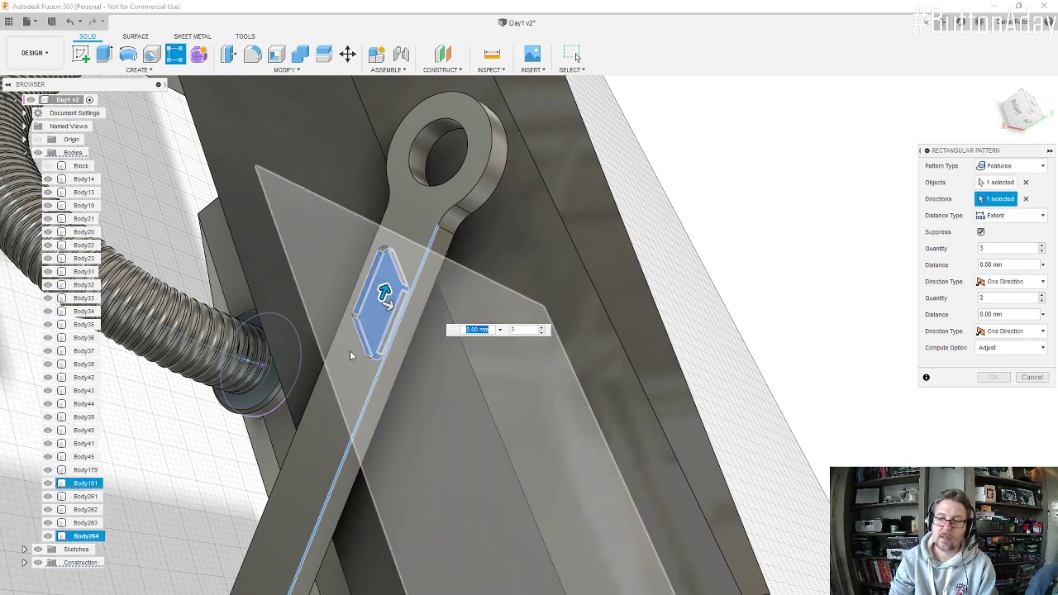
{"action": "left_click_drag", "start_coordinate": [385, 293], "coordinate": [306, 471]}
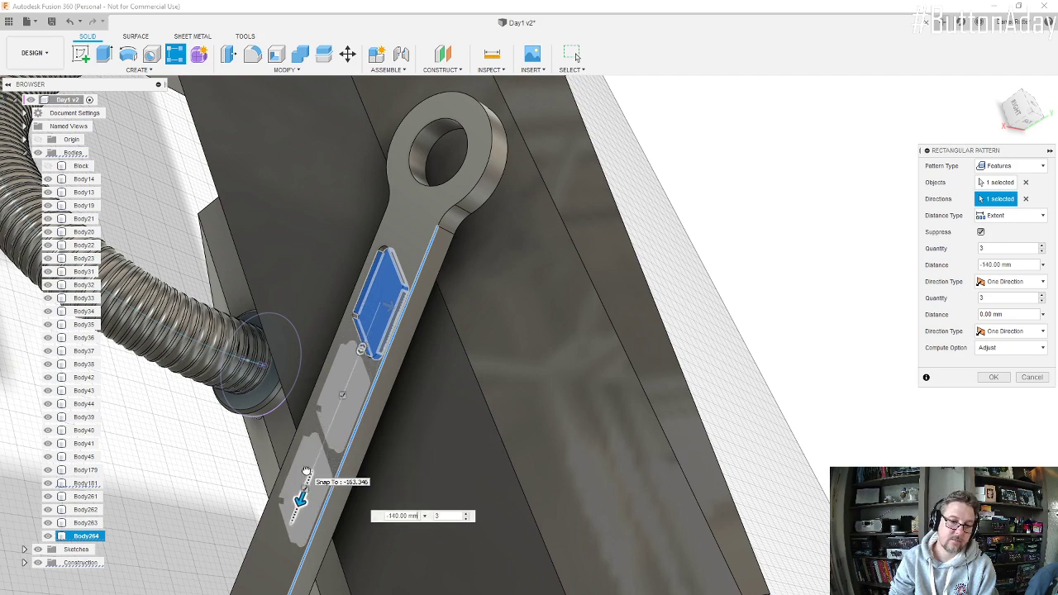
{"action": "middle_click_drag", "start_coordinate": [357, 369], "coordinate": [335, 403], "text": "shift"}
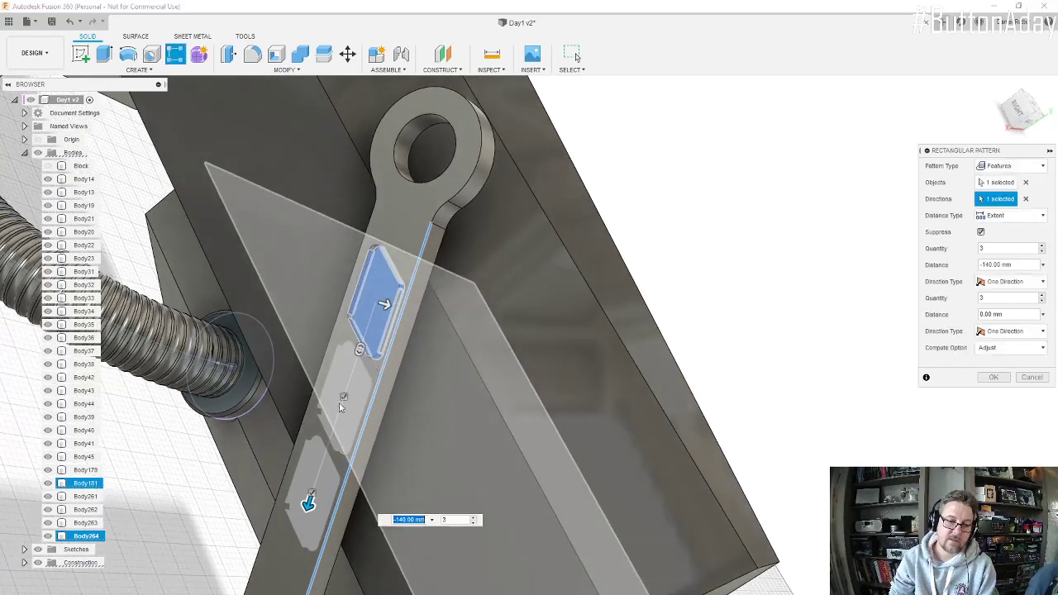
{"action": "scroll", "coordinate": [304, 421], "scroll_direction": "up", "scroll_amount": 7}
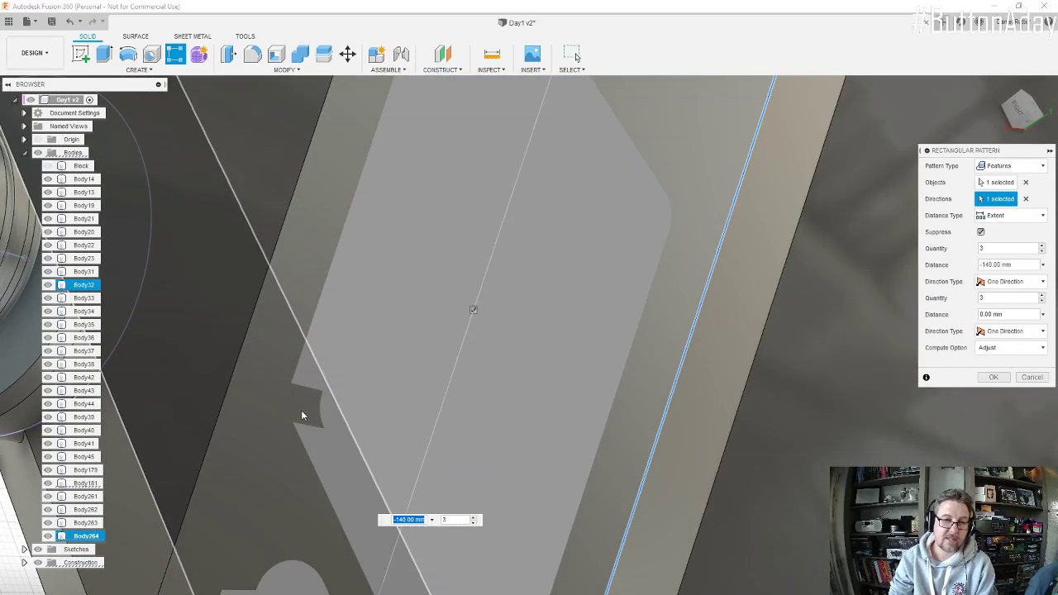
{"action": "scroll", "coordinate": [304, 409], "scroll_direction": "down", "scroll_amount": 8}
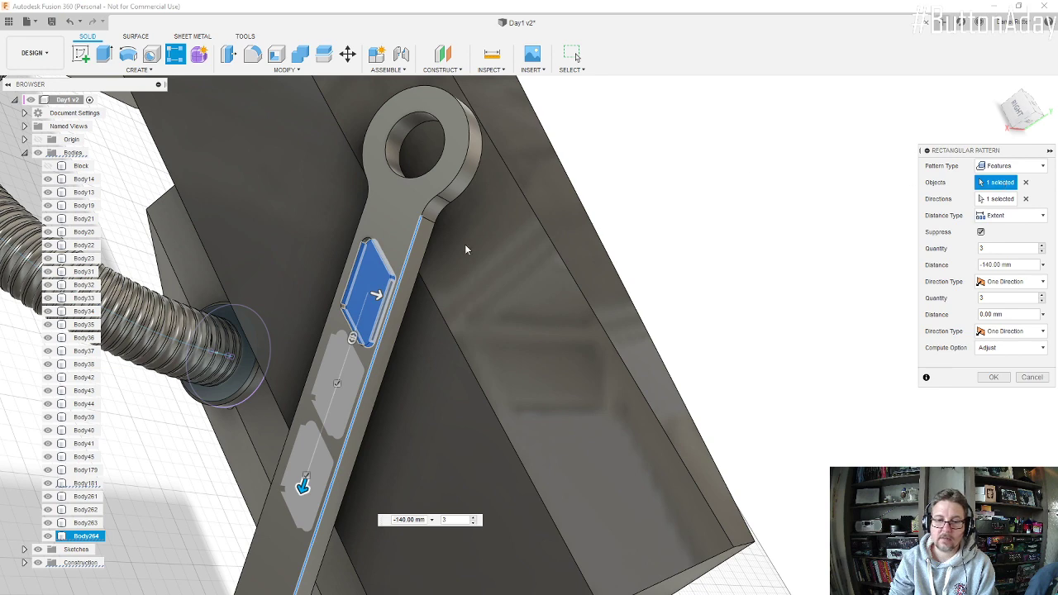
Step: Try to add the recess's corner fillet to the pattern objects, and restore the pattern extent to -140 mm
{"action": "scroll", "coordinate": [363, 240], "scroll_direction": "up", "scroll_amount": 10}
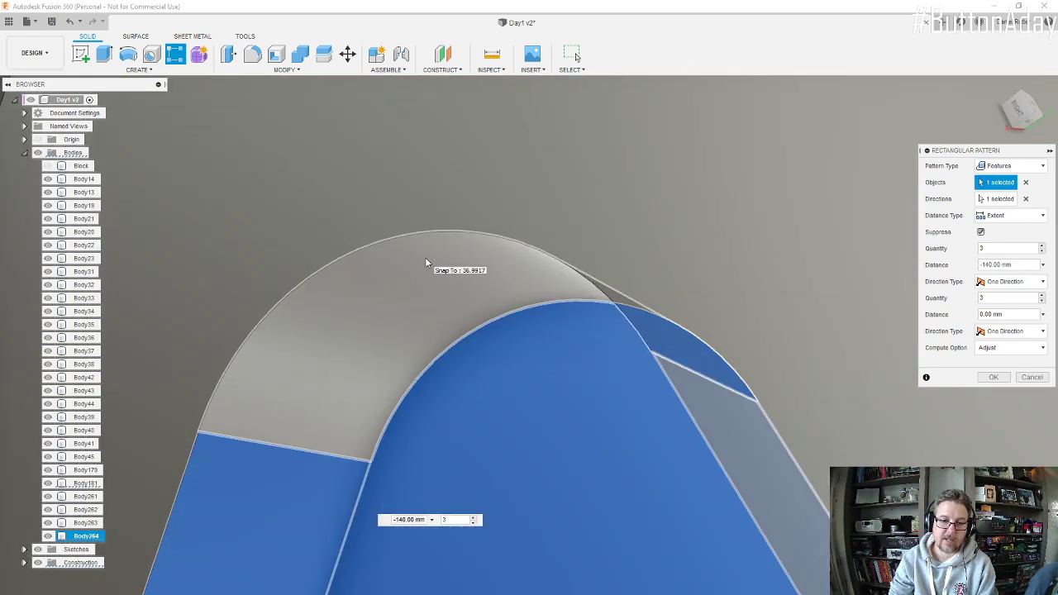
{"action": "left_click", "coordinate": [427, 263]}
{"action": "scroll", "coordinate": [427, 263], "scroll_direction": "down", "scroll_amount": 10}
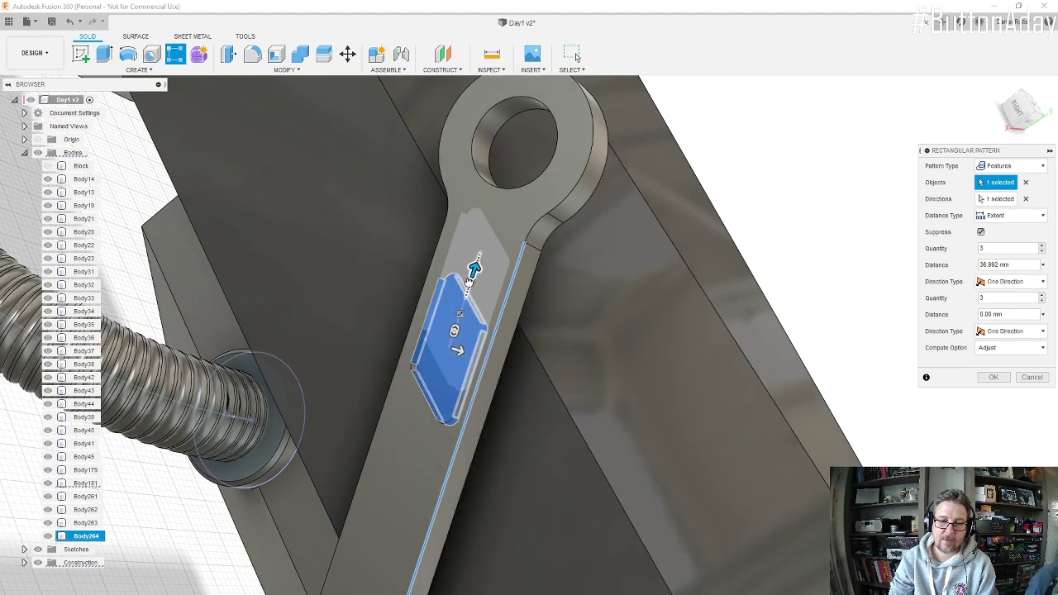
{"action": "left_click_drag", "start_coordinate": [474, 269], "coordinate": [339, 590]}
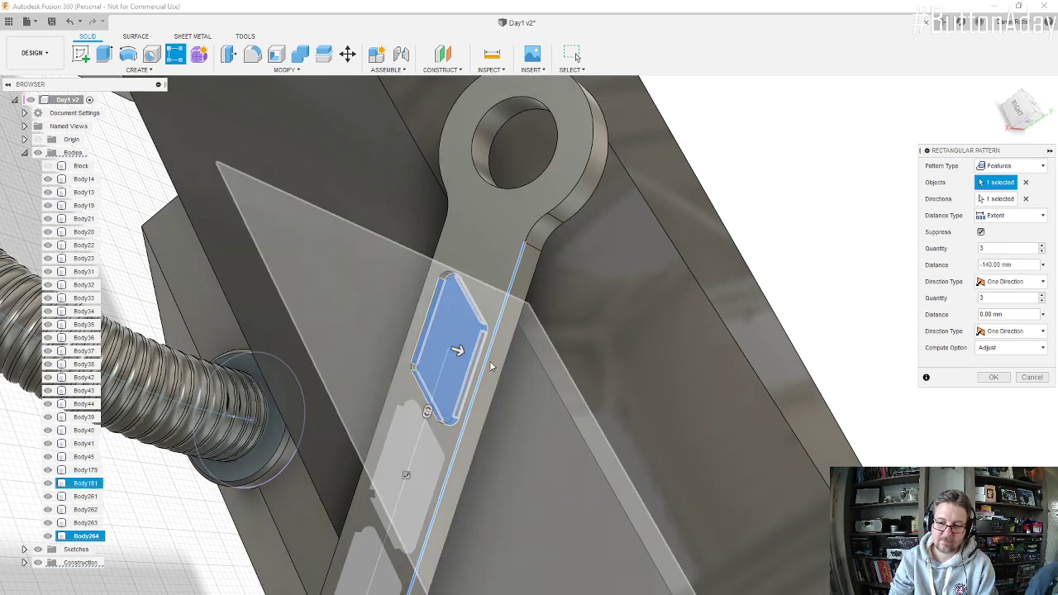
Step: Clear the pattern direction and add the recess's corner fillet feature to the objects being patterned
{"action": "left_click", "coordinate": [1026, 199]}
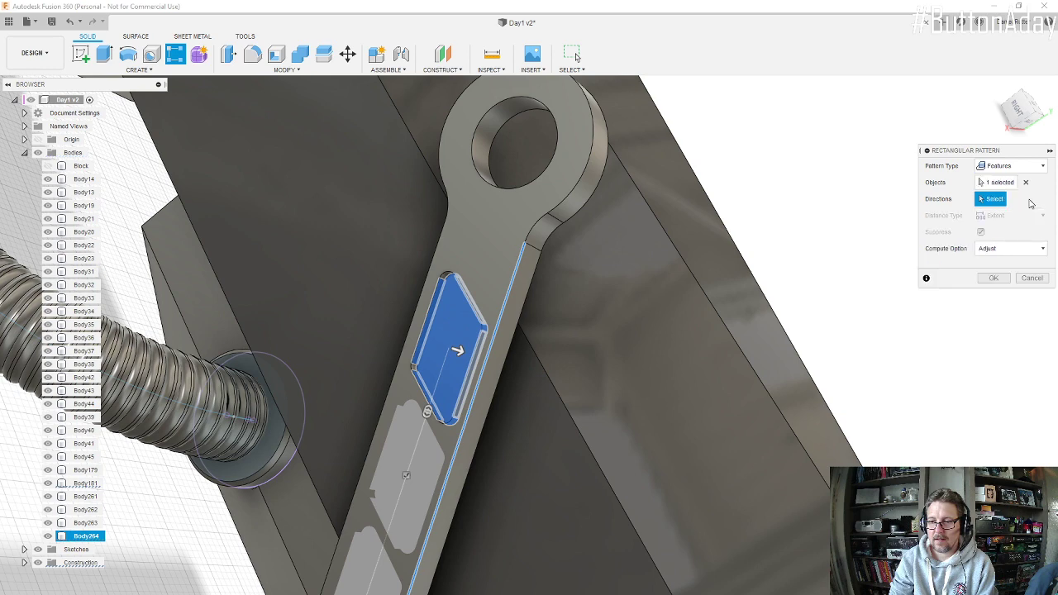
{"action": "scroll", "coordinate": [427, 287], "scroll_direction": "up", "scroll_amount": 8}
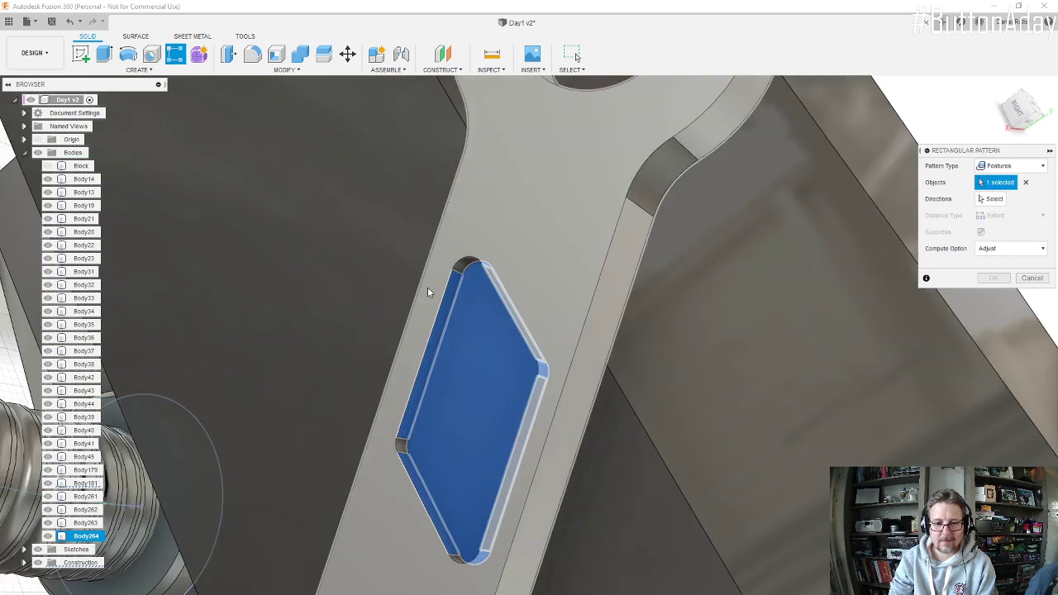
{"action": "scroll", "coordinate": [535, 181], "scroll_direction": "down", "scroll_amount": 8}
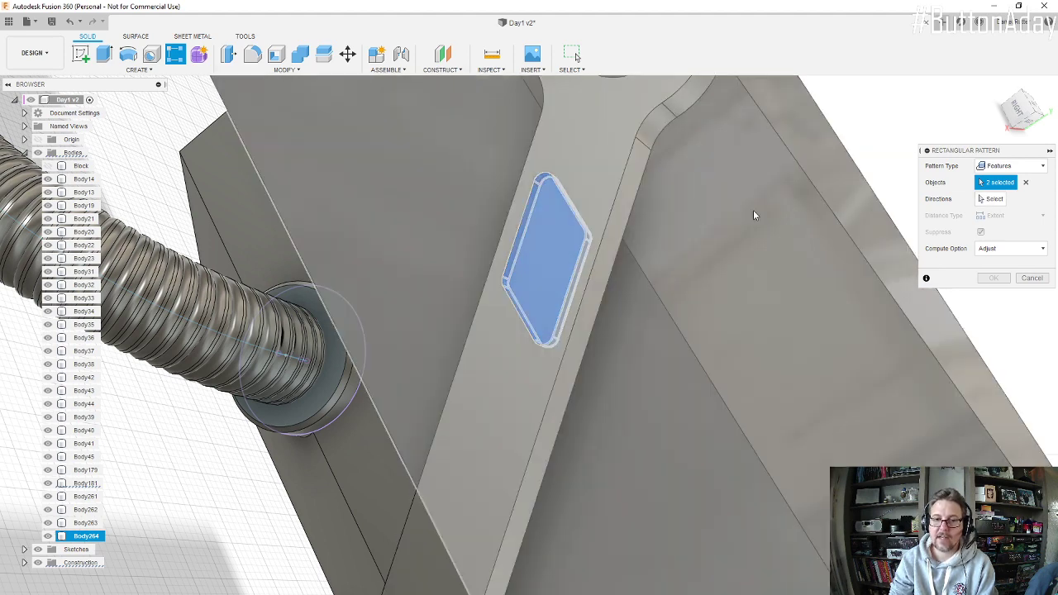
Step: Reselect the arm's long straight edge as the pattern direction and set the quantity along it to 4
{"action": "left_click", "coordinate": [990, 199]}
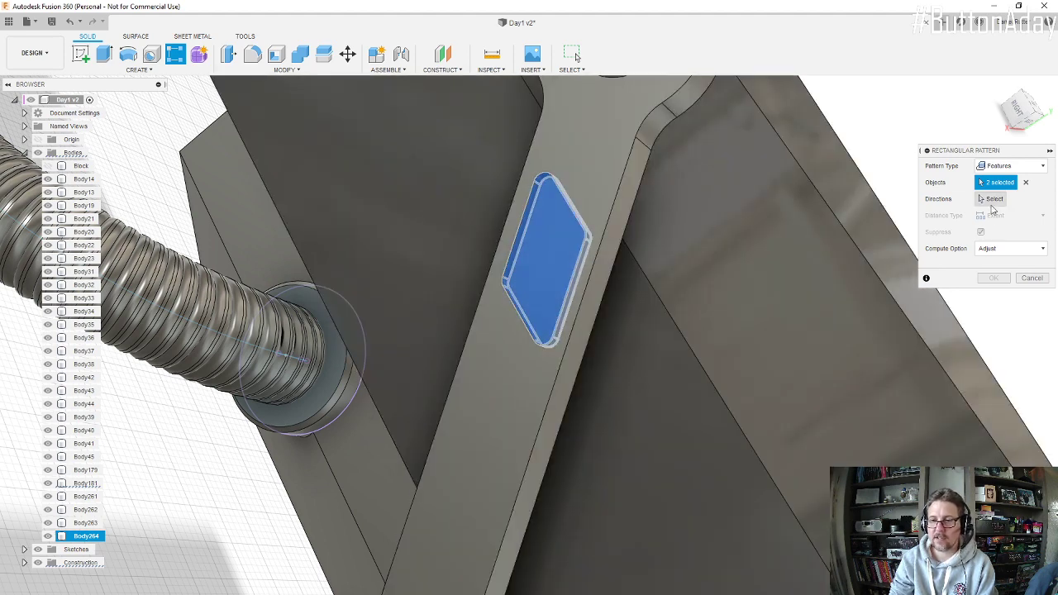
{"action": "left_click", "coordinate": [542, 414]}
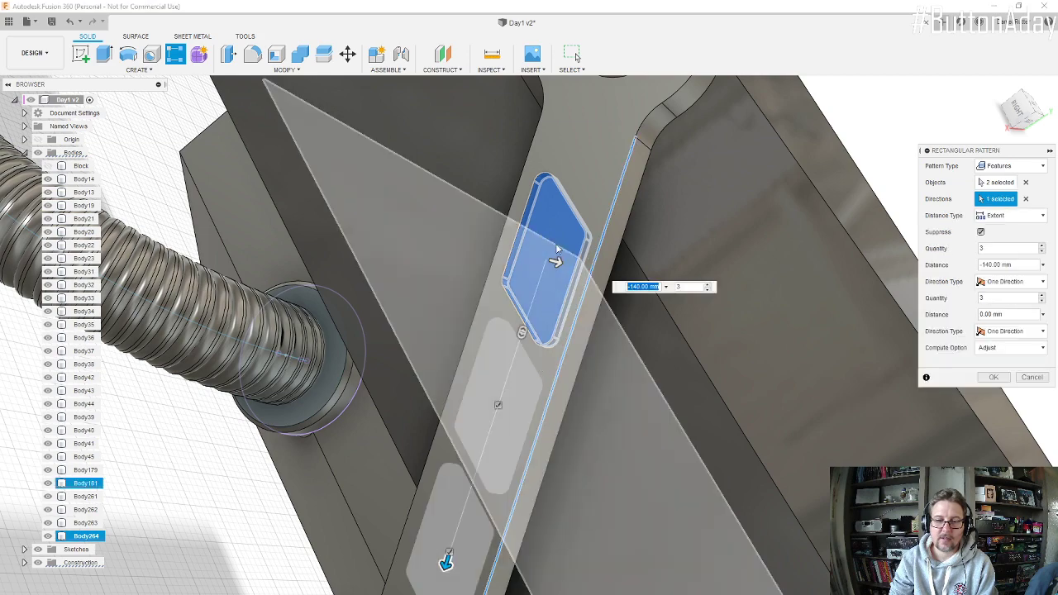
{"action": "middle_click_drag", "start_coordinate": [556, 250], "coordinate": [475, 301], "text": "shift"}
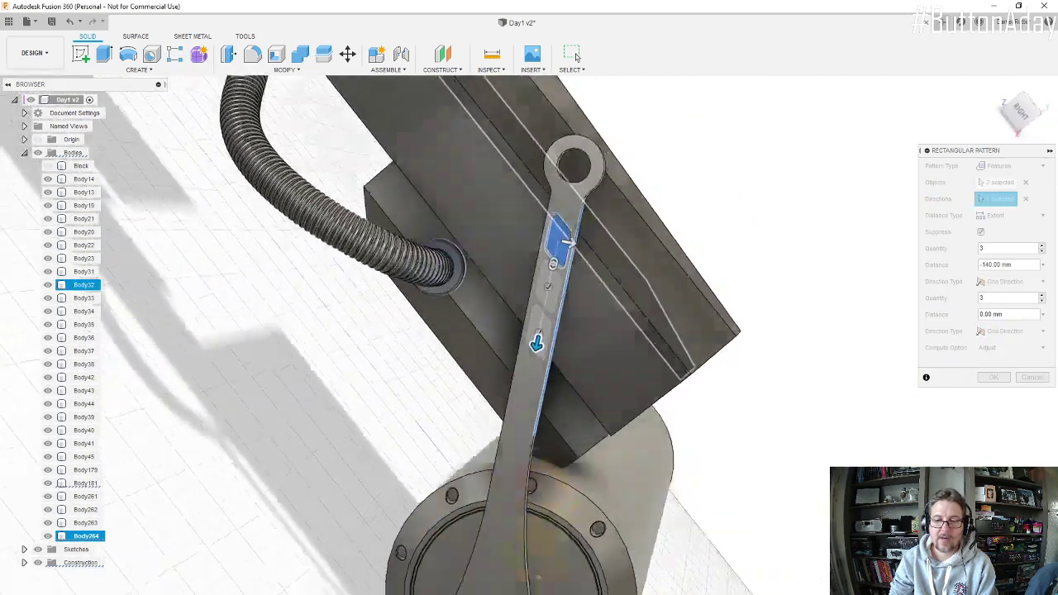
{"action": "left_click", "coordinate": [1043, 247]}
{"action": "scroll", "coordinate": [587, 347], "scroll_direction": "down", "scroll_amount": 1}
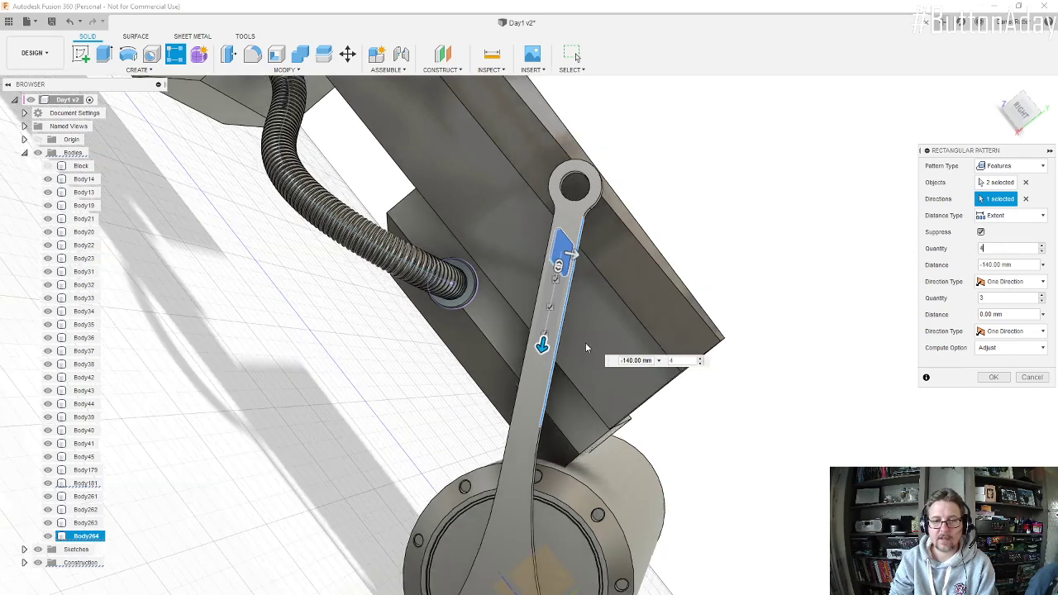
{"action": "middle_click_drag", "start_coordinate": [587, 347], "coordinate": [545, 371], "text": "shift"}
{"action": "scroll", "coordinate": [544, 371], "scroll_direction": "up", "scroll_amount": 2}
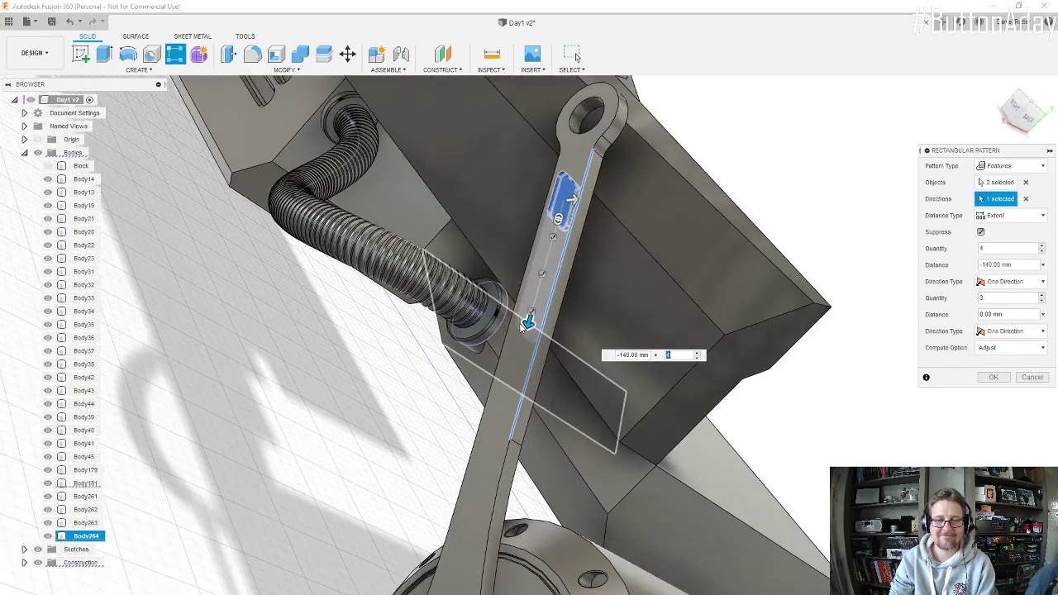
Step: Finish the recess pattern with a quantity of 5 over a -325 mm extent down the arm
{"action": "left_click_drag", "start_coordinate": [528, 324], "coordinate": [508, 393]}
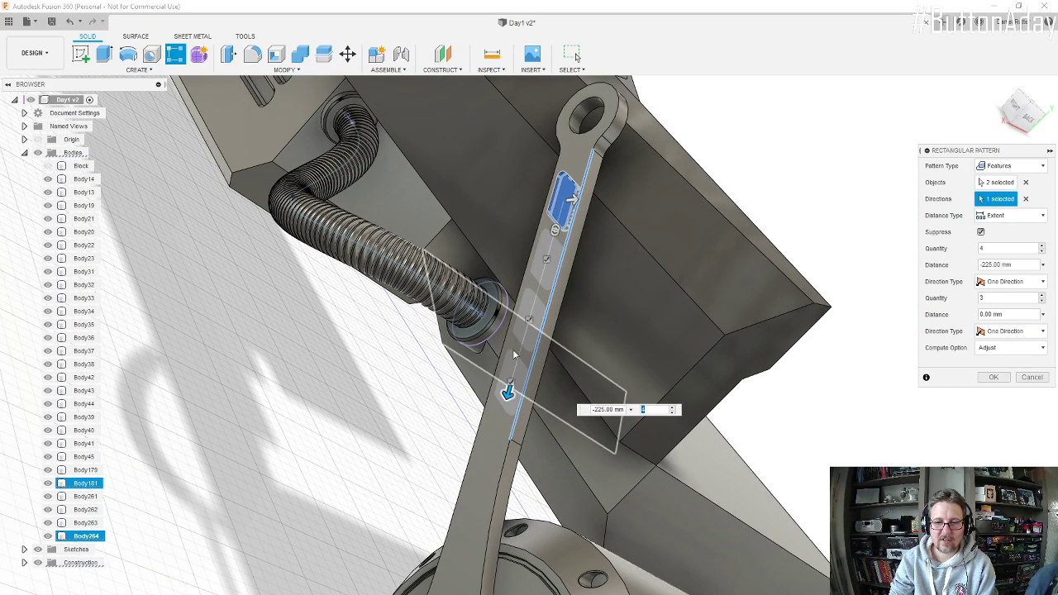
{"action": "left_click", "coordinate": [1042, 248]}
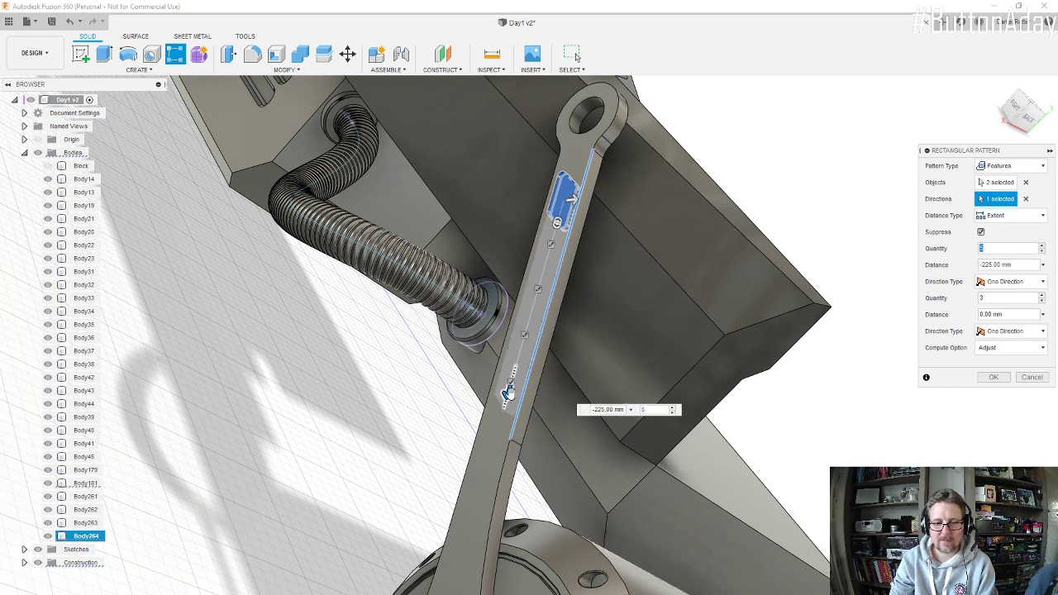
{"action": "left_click_drag", "start_coordinate": [507, 393], "coordinate": [480, 479]}
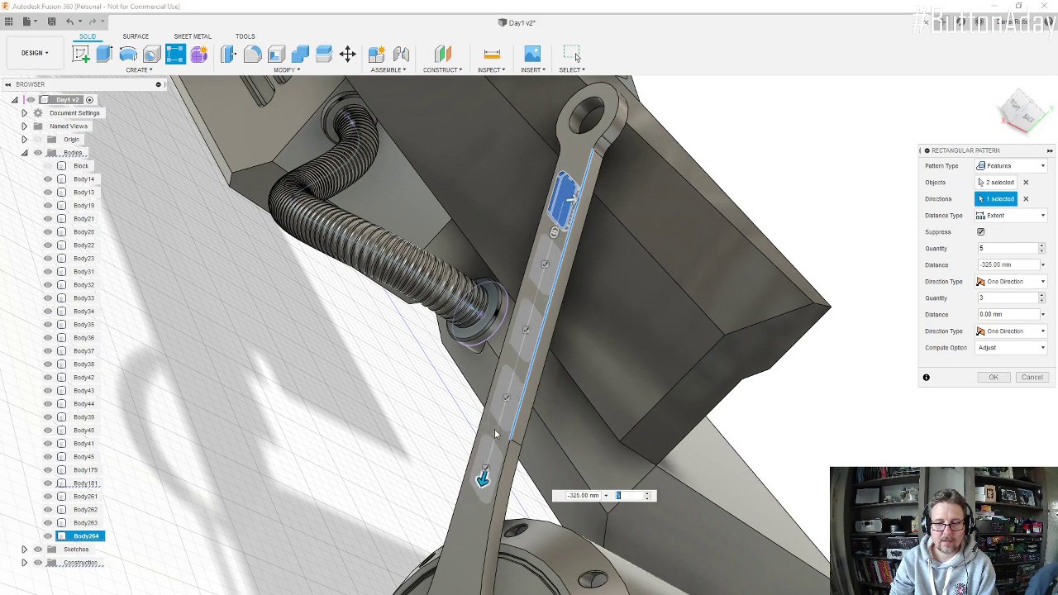
{"action": "scroll", "coordinate": [505, 406], "scroll_direction": "down", "scroll_amount": 2}
{"action": "middle_click_drag", "start_coordinate": [506, 405], "coordinate": [585, 417], "text": "shift"}
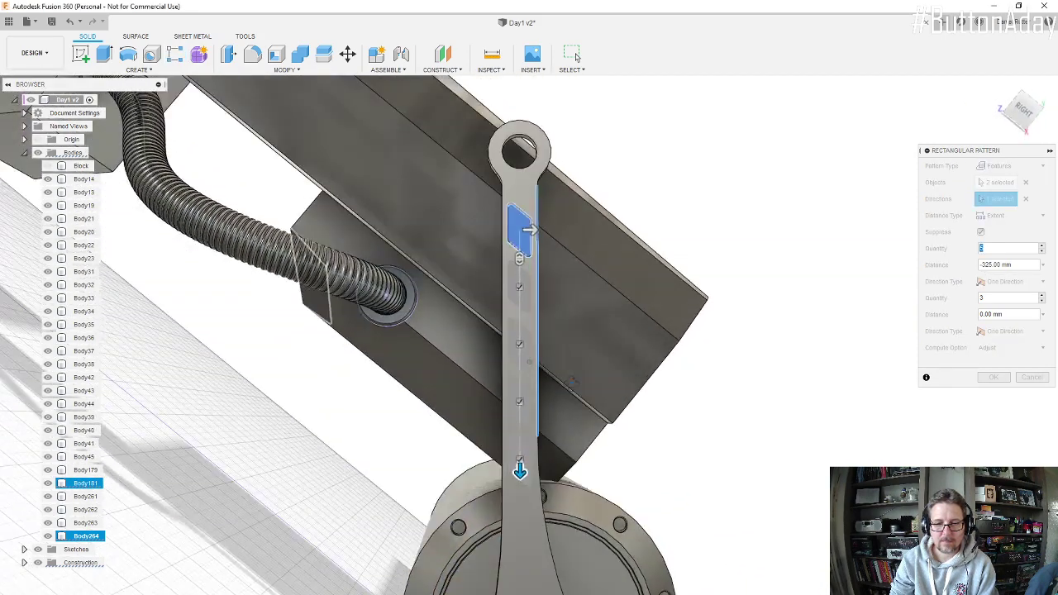
{"action": "left_click", "coordinate": [993, 378]}
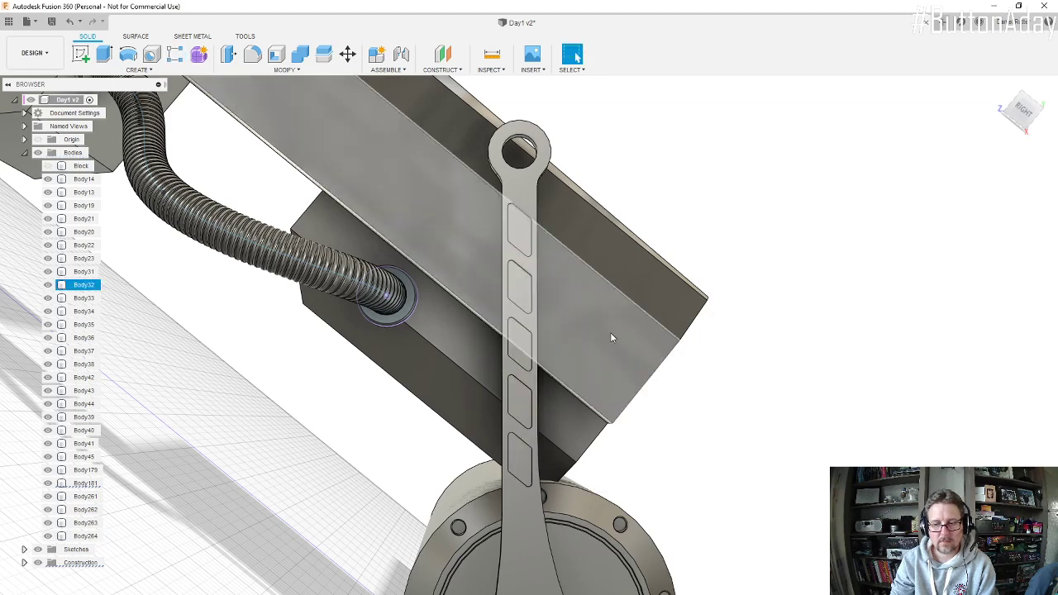
Step: Examine the patterned recesses on the support arm up close and in relation to the whole engine
{"action": "scroll", "coordinate": [507, 339], "scroll_direction": "down", "scroll_amount": 5}
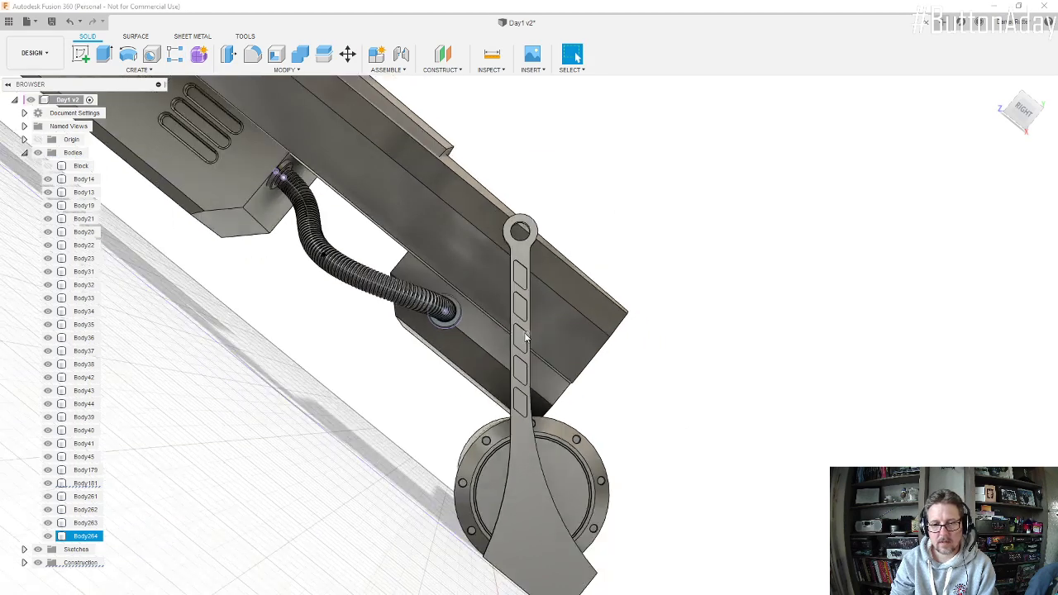
{"action": "middle_click_drag", "start_coordinate": [524, 338], "coordinate": [554, 322], "text": "shift"}
{"action": "scroll", "coordinate": [526, 311], "scroll_direction": "up", "scroll_amount": 5}
{"action": "scroll", "coordinate": [566, 323], "scroll_direction": "down", "scroll_amount": 8}
{"action": "scroll", "coordinate": [543, 305], "scroll_direction": "down", "scroll_amount": 3}
{"action": "scroll", "coordinate": [554, 322], "scroll_direction": "up", "scroll_amount": 5}
{"action": "scroll", "coordinate": [552, 317], "scroll_direction": "up", "scroll_amount": 8}
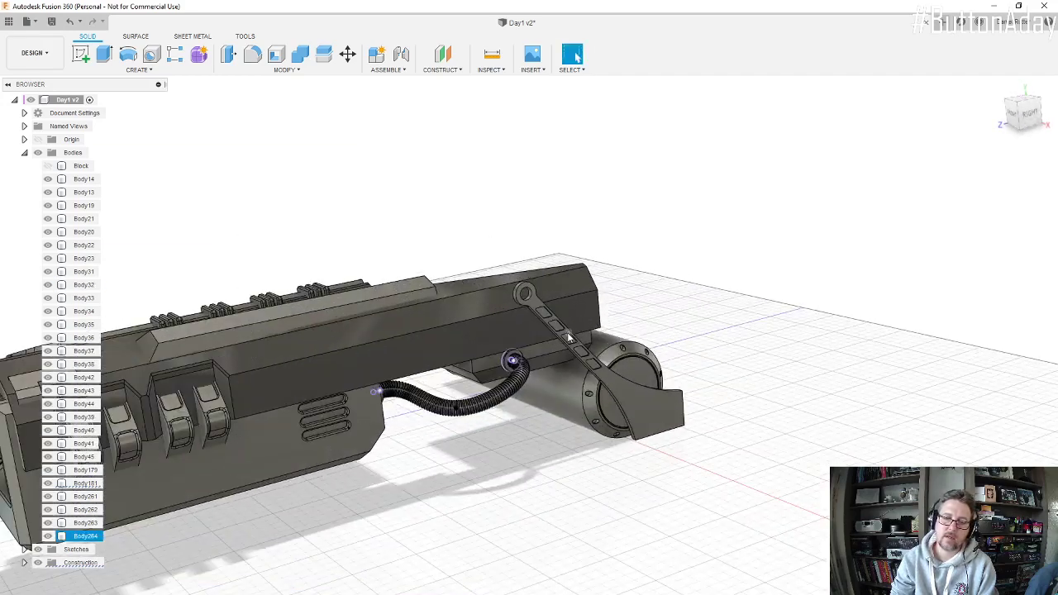
{"action": "scroll", "coordinate": [610, 411], "scroll_direction": "up", "scroll_amount": 5}
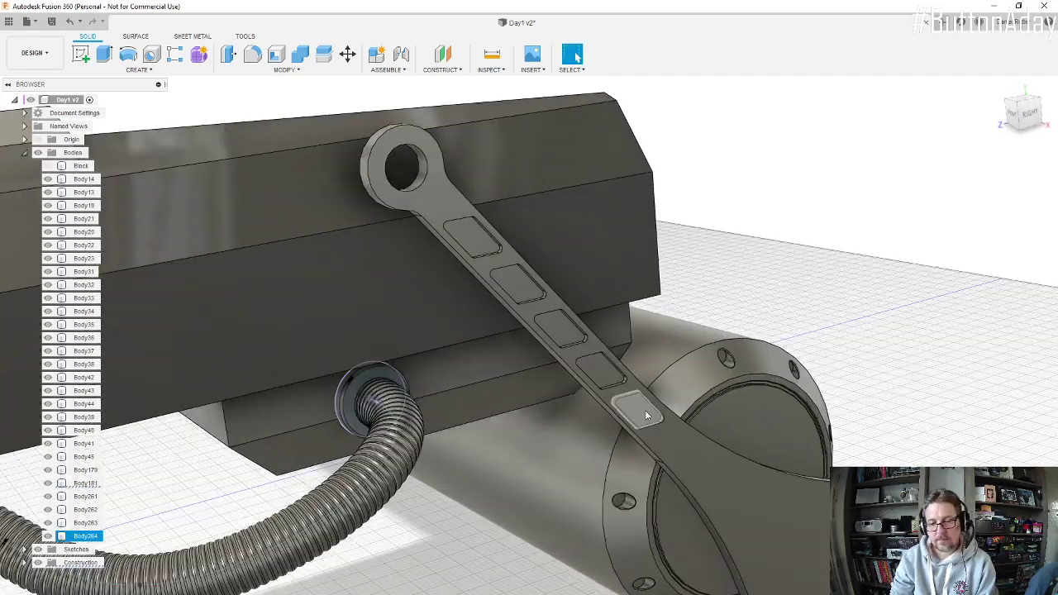
Step: Chamfer the rim edges of all five recesses and the outer edge of the arm's front face with an equal distance of 2 mm
{"action": "middle_click_drag", "start_coordinate": [640, 409], "coordinate": [589, 355], "text": "shift"}
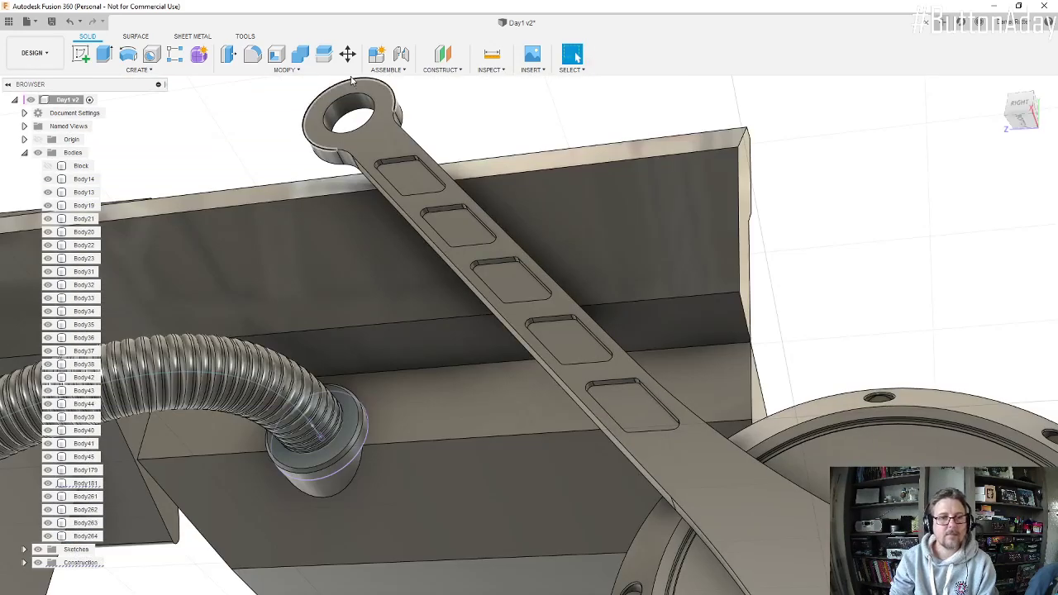
{"action": "left_click", "coordinate": [262, 71]}
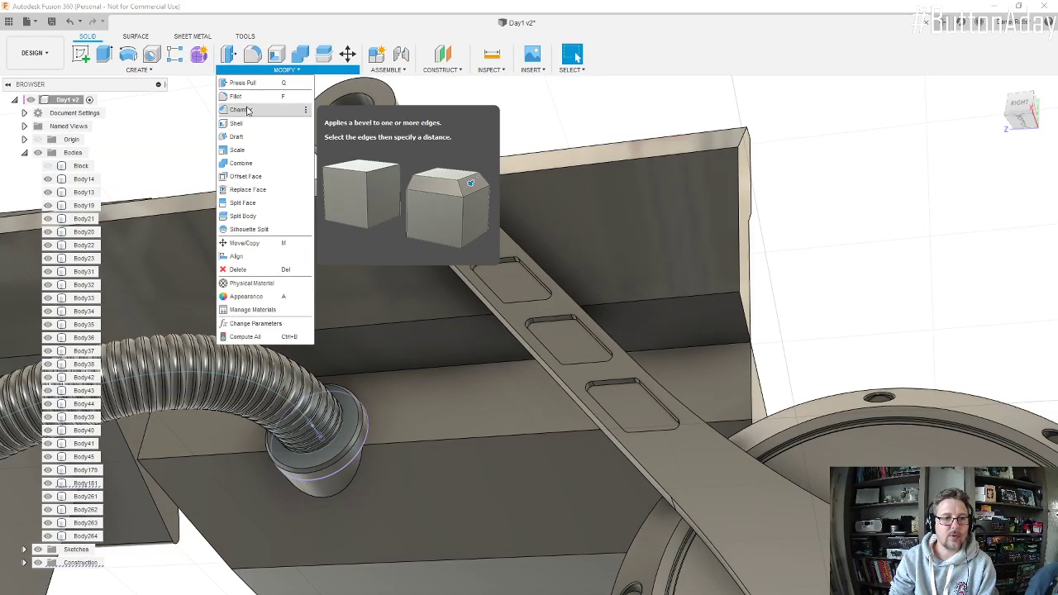
{"action": "left_click", "coordinate": [241, 109]}
{"action": "scroll", "coordinate": [390, 155], "scroll_direction": "up", "scroll_amount": 5}
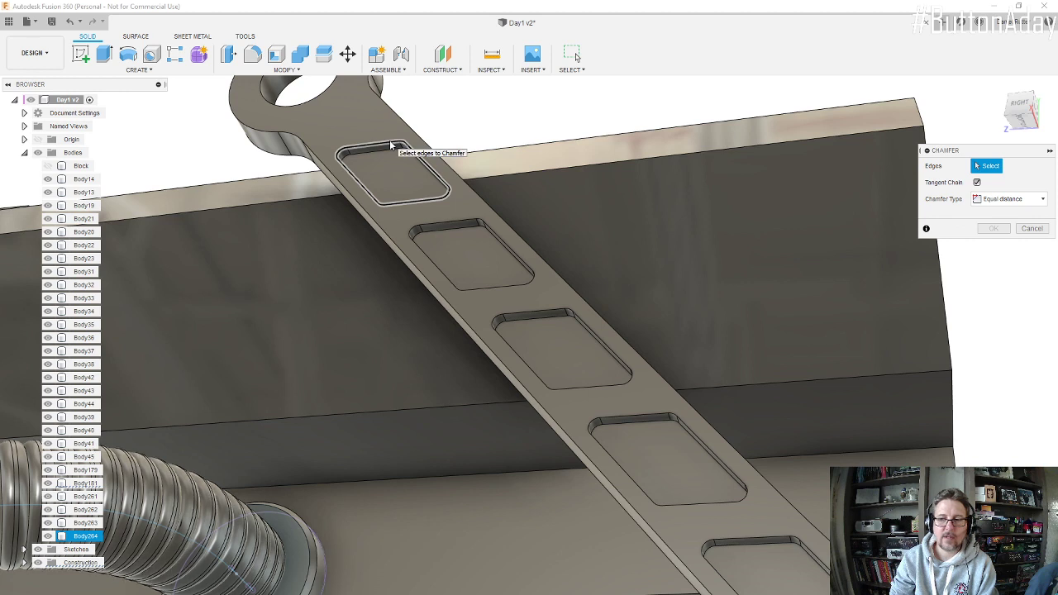
{"action": "left_click", "coordinate": [391, 147]}
{"action": "left_click", "coordinate": [463, 220]}
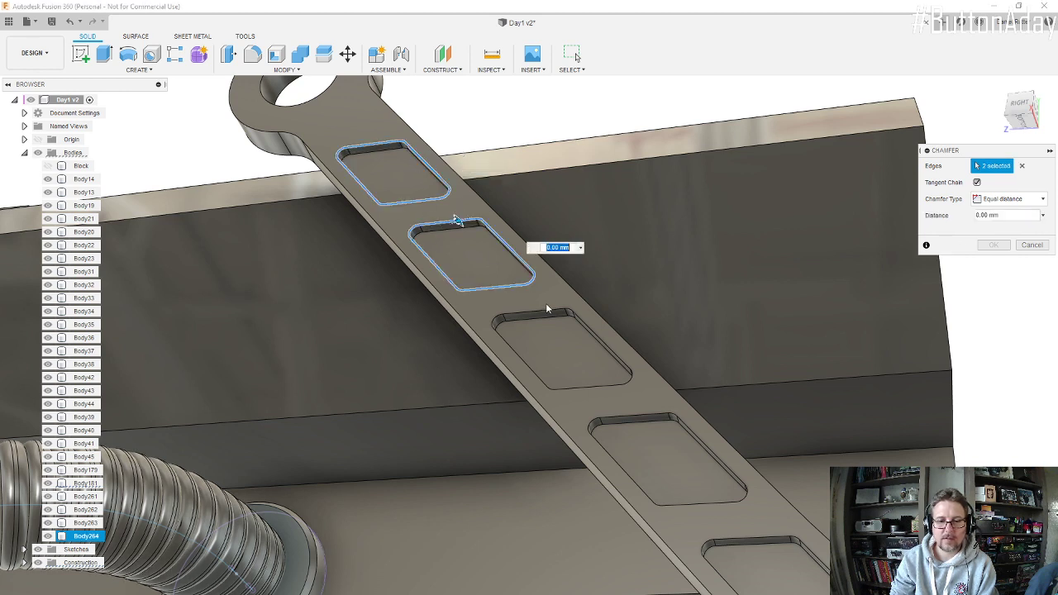
{"action": "left_click", "coordinate": [546, 314]}
{"action": "left_click", "coordinate": [641, 415]}
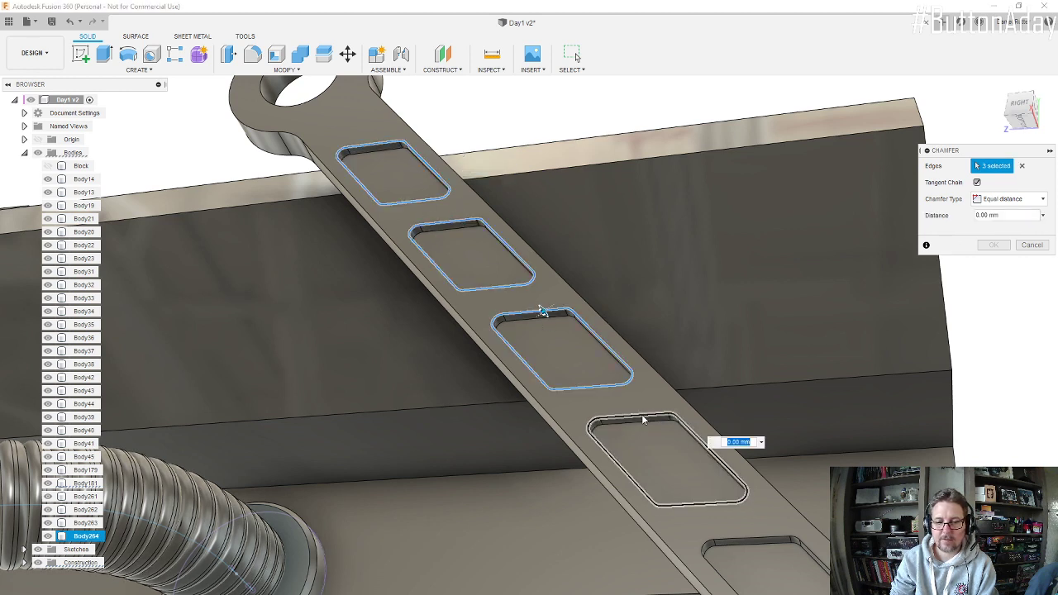
{"action": "left_click", "coordinate": [770, 539]}
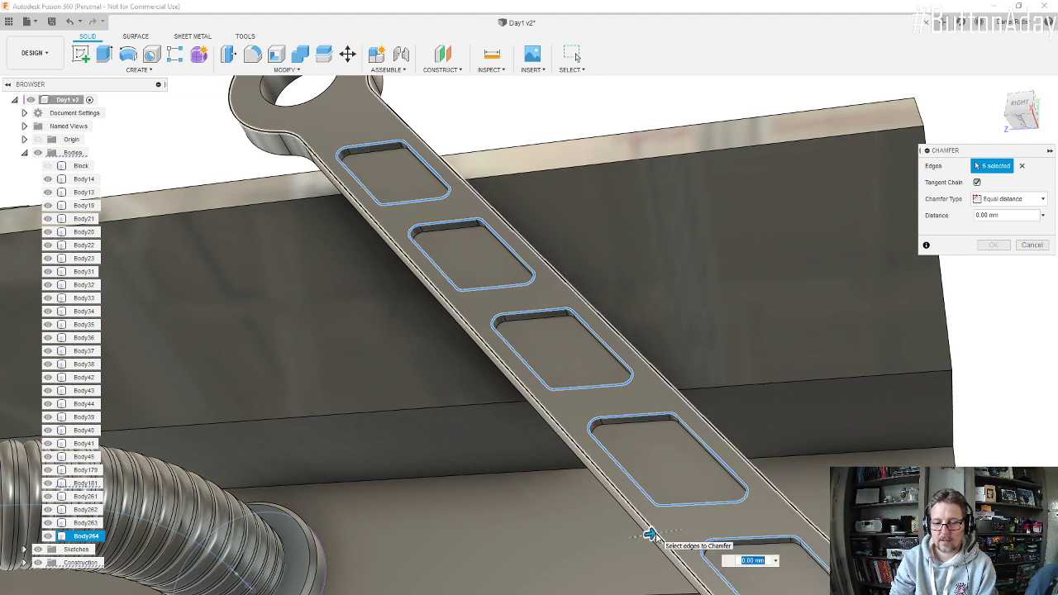
{"action": "left_click", "coordinate": [687, 543]}
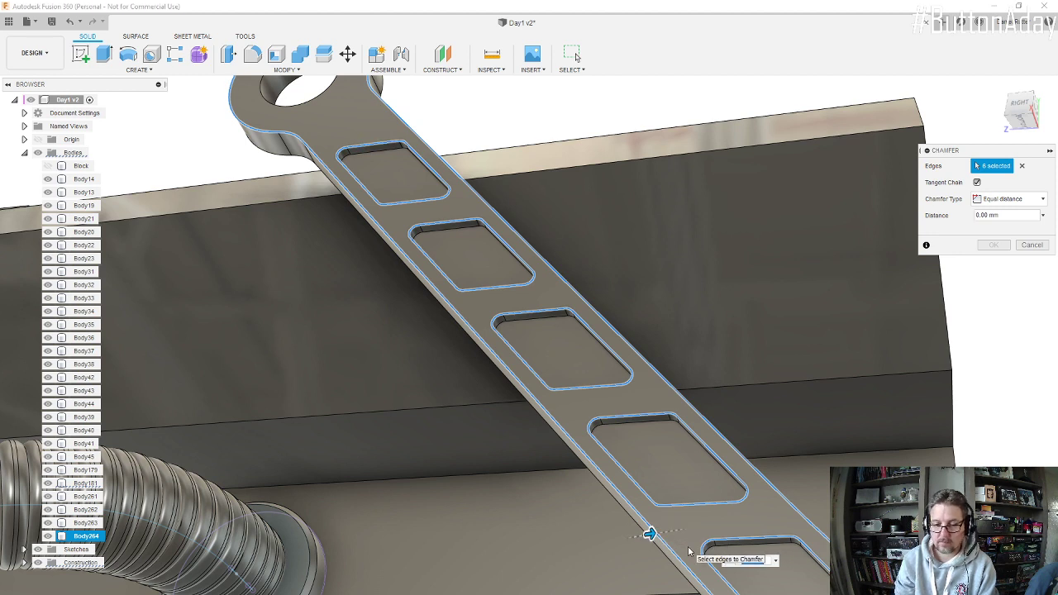
{"action": "type", "text": "3"}
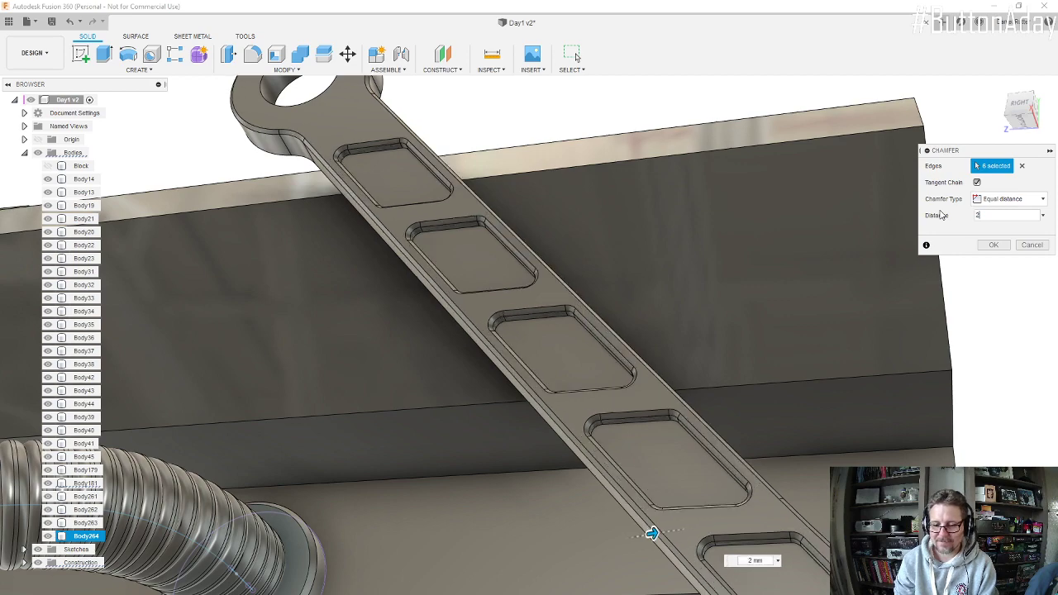
{"action": "left_click", "coordinate": [994, 248]}
Step: Switch the model's visual style to Shaded so no edges are drawn
{"action": "scroll", "coordinate": [515, 288], "scroll_direction": "down", "scroll_amount": 5}
{"action": "middle_click_drag", "start_coordinate": [551, 289], "coordinate": [605, 311], "text": "shift"}
{"action": "scroll", "coordinate": [578, 331], "scroll_direction": "down", "scroll_amount": 5}
{"action": "scroll", "coordinate": [605, 311], "scroll_direction": "down", "scroll_amount": 2}
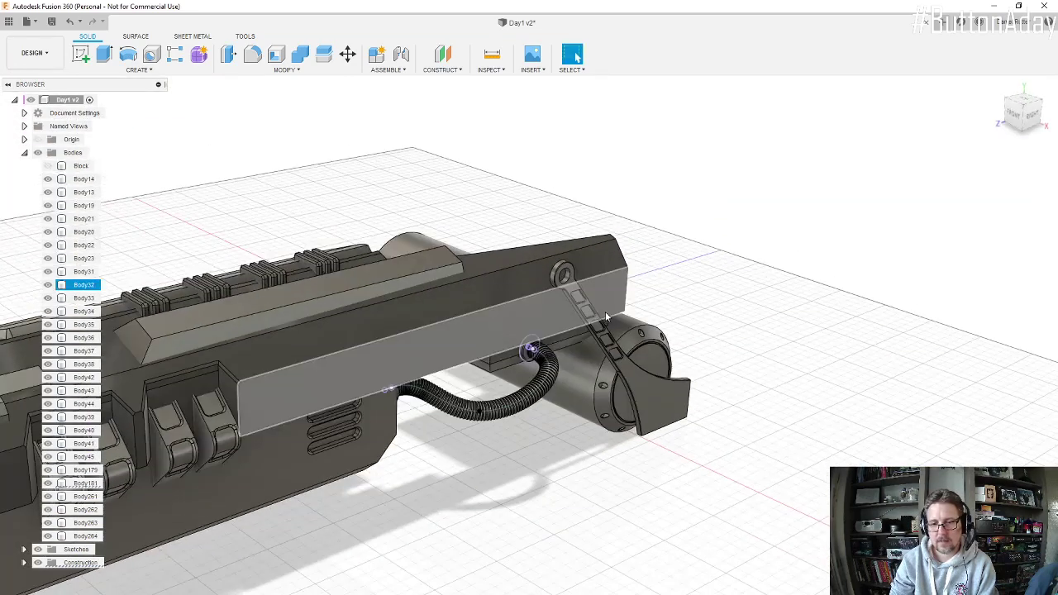
{"action": "scroll", "coordinate": [604, 312], "scroll_direction": "up", "scroll_amount": 3}
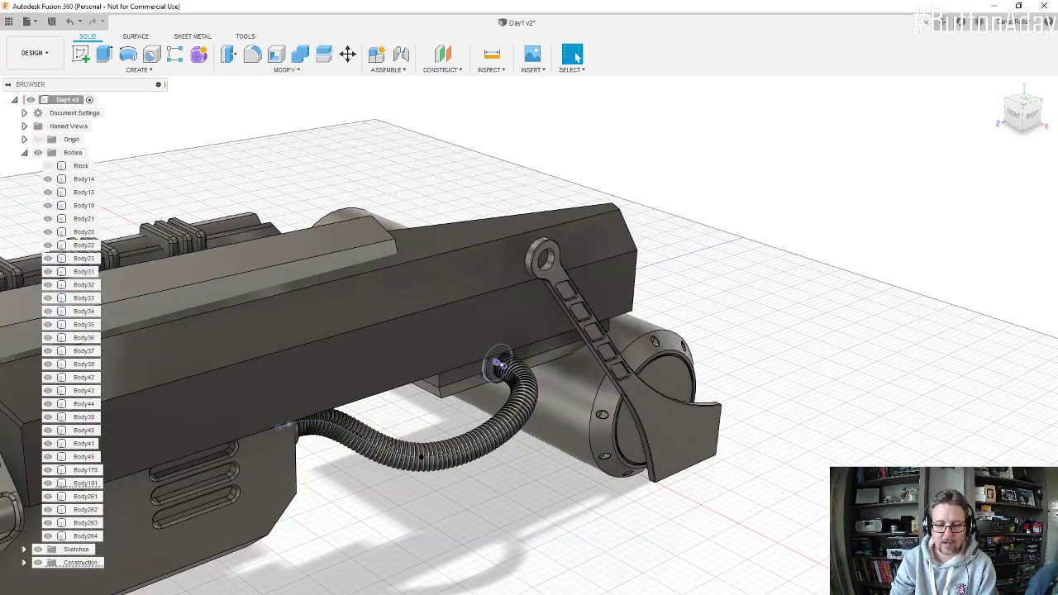
{"action": "right_click", "coordinate": [543, 495]}
{"action": "mouse_move", "coordinate": [590, 502]}
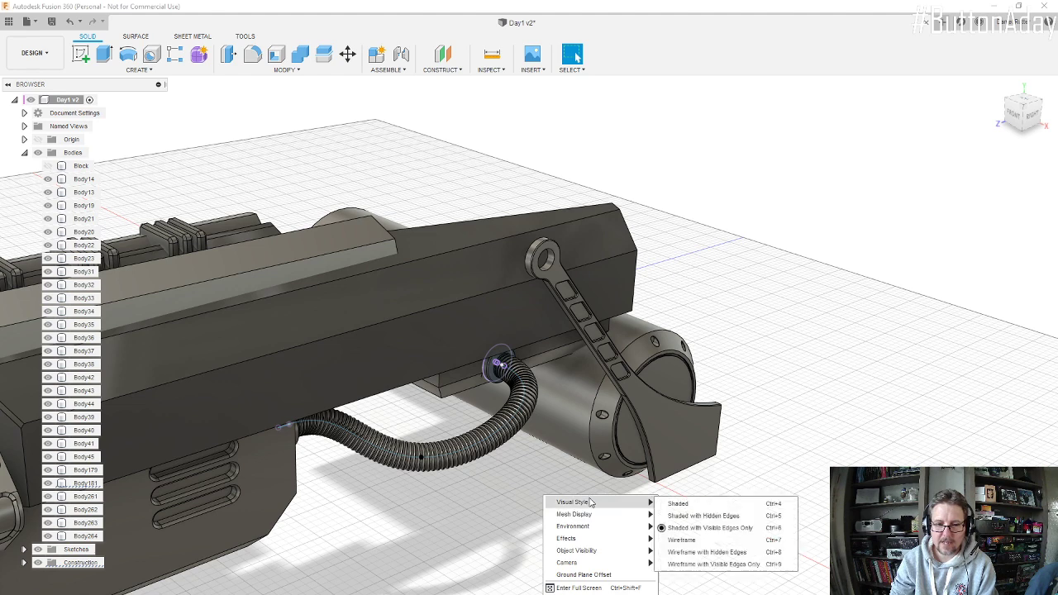
{"action": "left_click", "coordinate": [678, 503]}
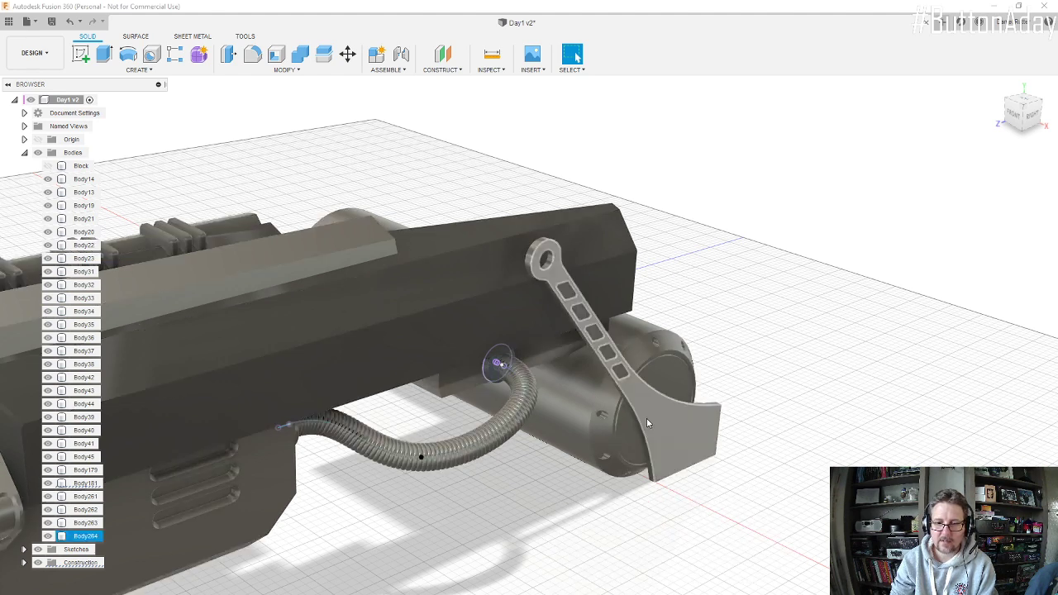
Step: Inspect the chamfered arm, its ring end and the engine side without edge lines
{"action": "middle_click_drag", "start_coordinate": [647, 418], "coordinate": [649, 303], "text": "shift"}
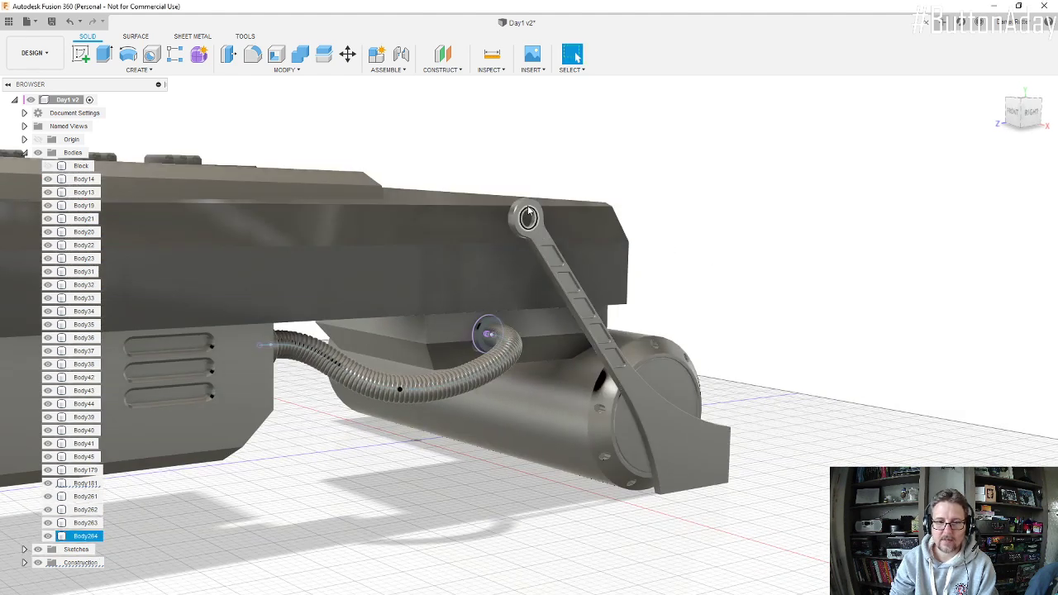
{"action": "scroll", "coordinate": [522, 212], "scroll_direction": "up", "scroll_amount": 5}
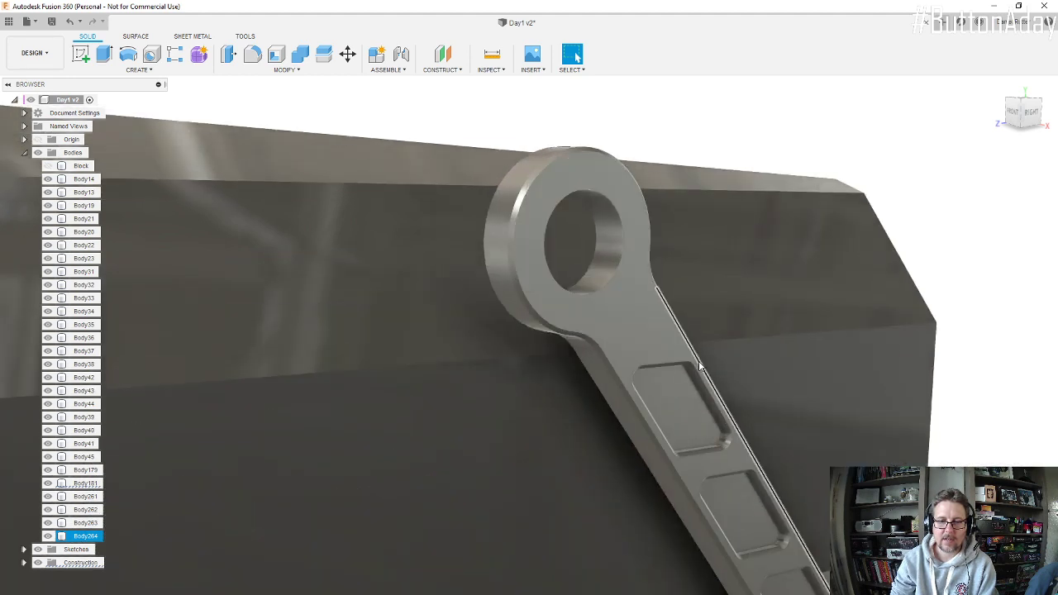
{"action": "scroll", "coordinate": [664, 337], "scroll_direction": "down", "scroll_amount": 3}
{"action": "scroll", "coordinate": [657, 326], "scroll_direction": "down", "scroll_amount": 2}
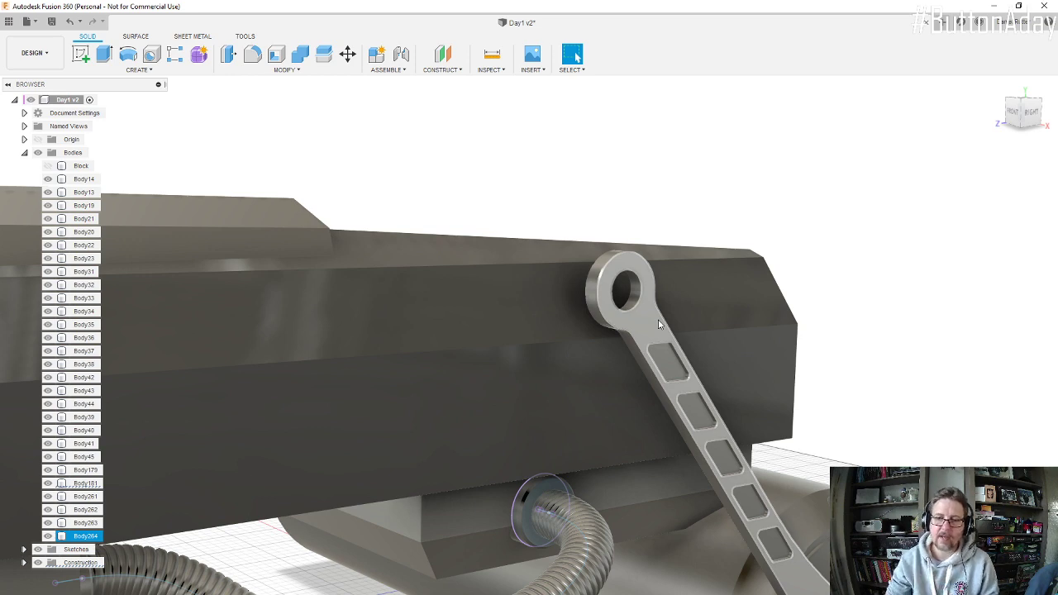
{"action": "scroll", "coordinate": [659, 324], "scroll_direction": "down", "scroll_amount": 6}
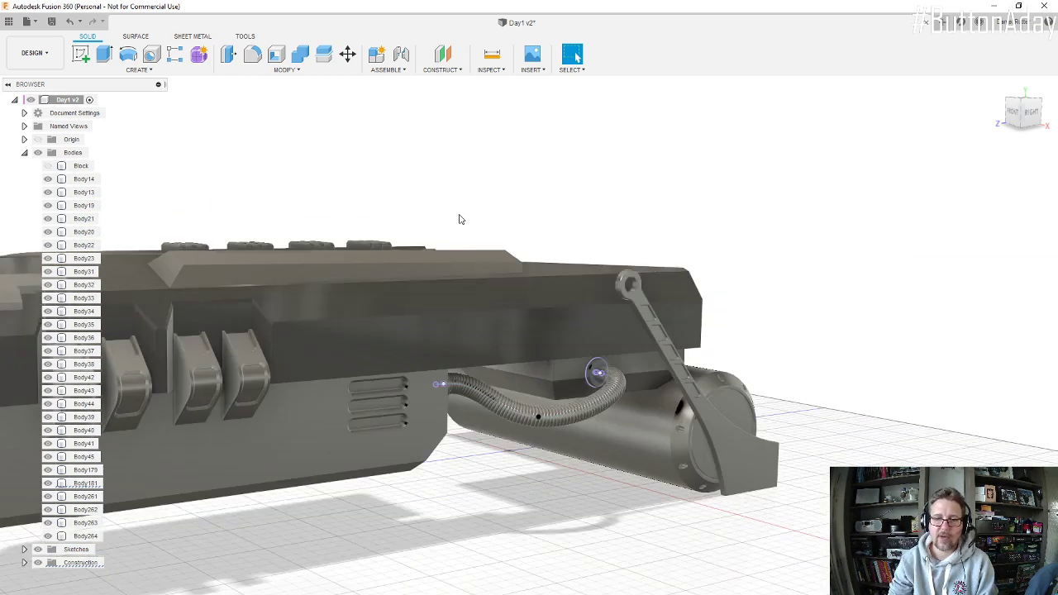
{"action": "left_click", "coordinate": [570, 265]}
{"action": "middle_click_drag", "start_coordinate": [611, 326], "coordinate": [519, 304], "text": "shift"}
{"action": "key", "text": "Escape"}
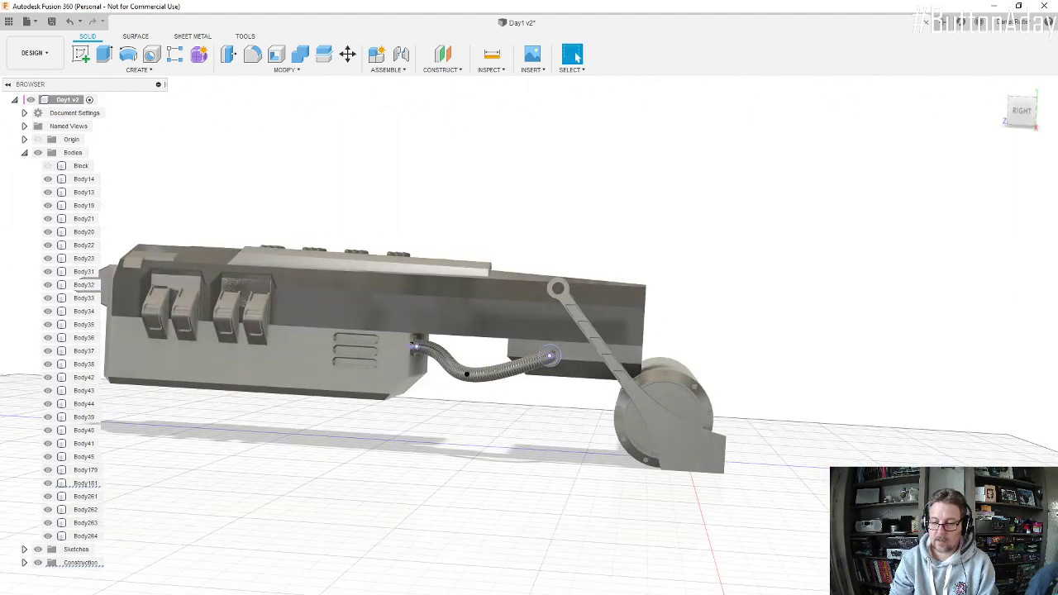
Step: Set the model's visual style to Shaded with Visible Edges Only
{"action": "left_click", "coordinate": [554, 593]}
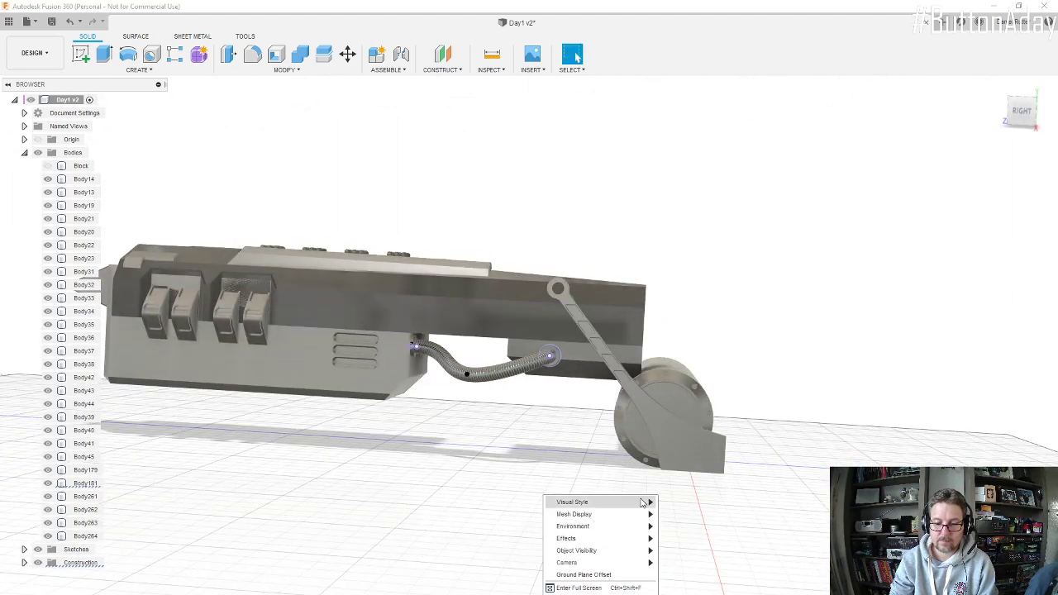
{"action": "mouse_move", "coordinate": [643, 502]}
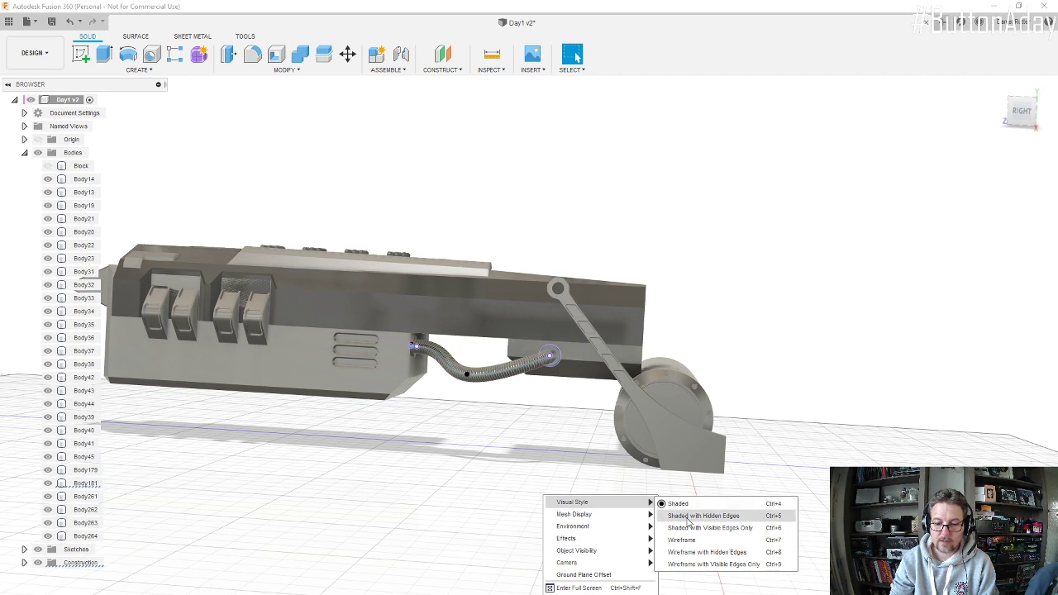
{"action": "left_click", "coordinate": [690, 518]}
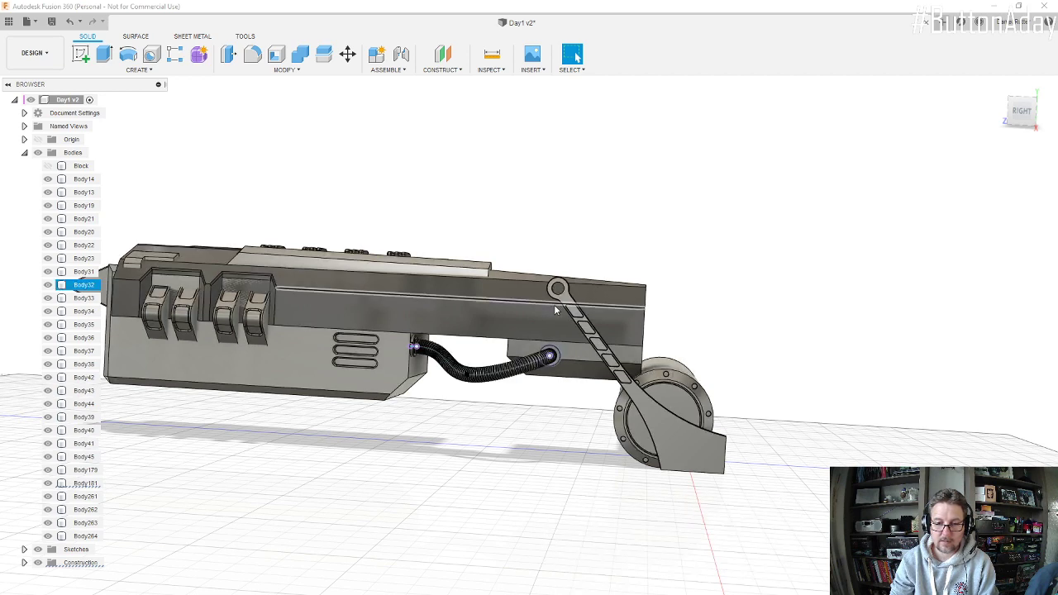
Step: Examine how the arm's ring end sits against the side of the engine body from several angles
{"action": "scroll", "coordinate": [558, 289], "scroll_direction": "up", "scroll_amount": 2}
{"action": "scroll", "coordinate": [557, 289], "scroll_direction": "up", "scroll_amount": 2}
{"action": "scroll", "coordinate": [558, 290], "scroll_direction": "down", "scroll_amount": 2}
{"action": "middle_click_drag", "start_coordinate": [558, 290], "coordinate": [578, 322], "text": "shift"}
{"action": "scroll", "coordinate": [611, 370], "scroll_direction": "up", "scroll_amount": 5}
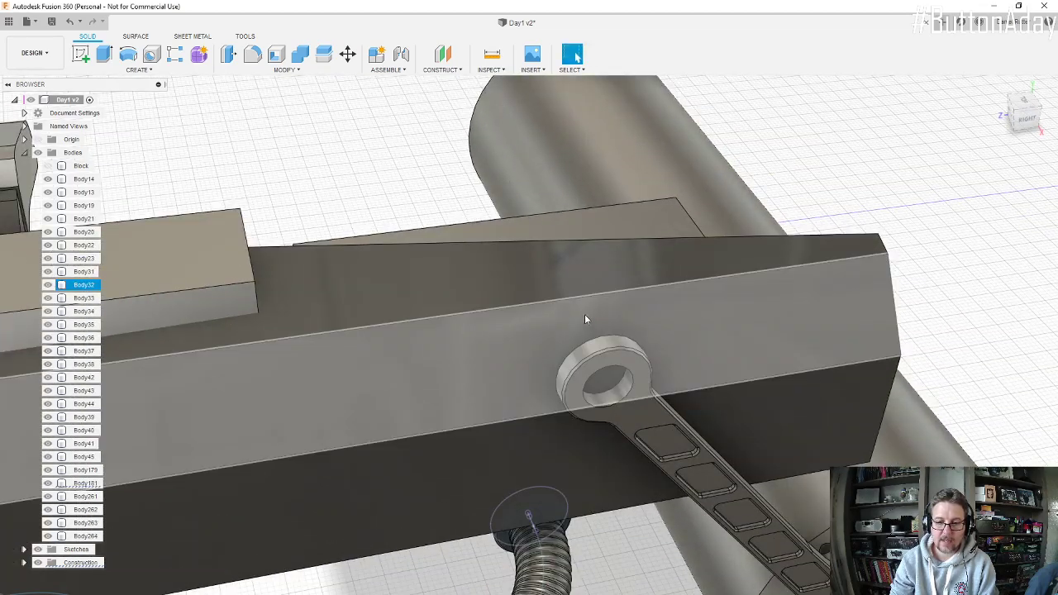
{"action": "scroll", "coordinate": [591, 268], "scroll_direction": "down", "scroll_amount": 5}
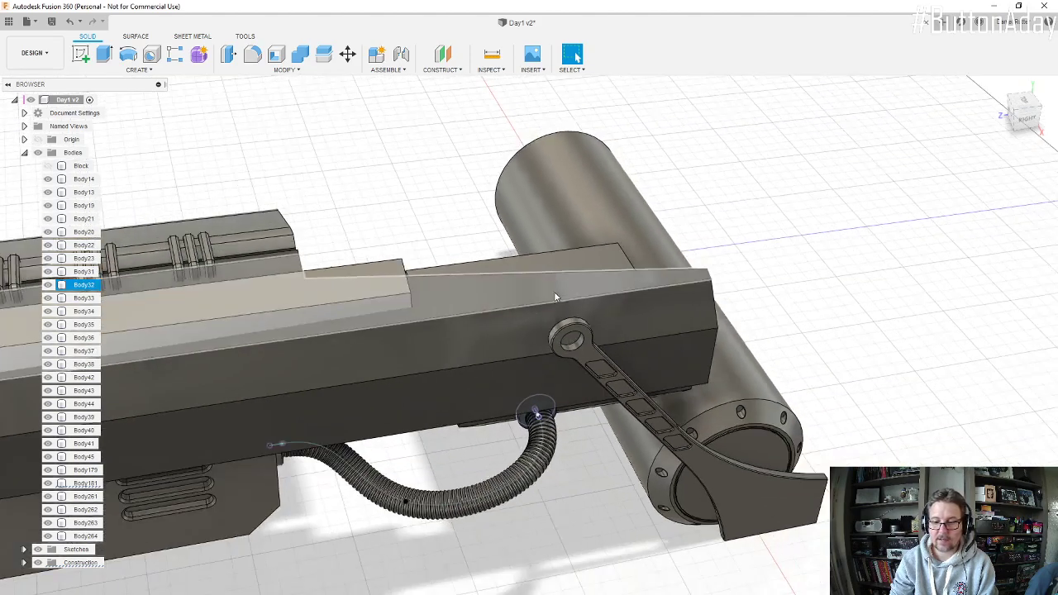
{"action": "mouse_move", "coordinate": [554, 296]}
{"action": "middle_mouse_down", "text": "shift"}
{"action": "mouse_move", "coordinate": [570, 254]}
{"action": "mouse_move", "coordinate": [567, 303]}
{"action": "middle_mouse_up", "text": "shift"}
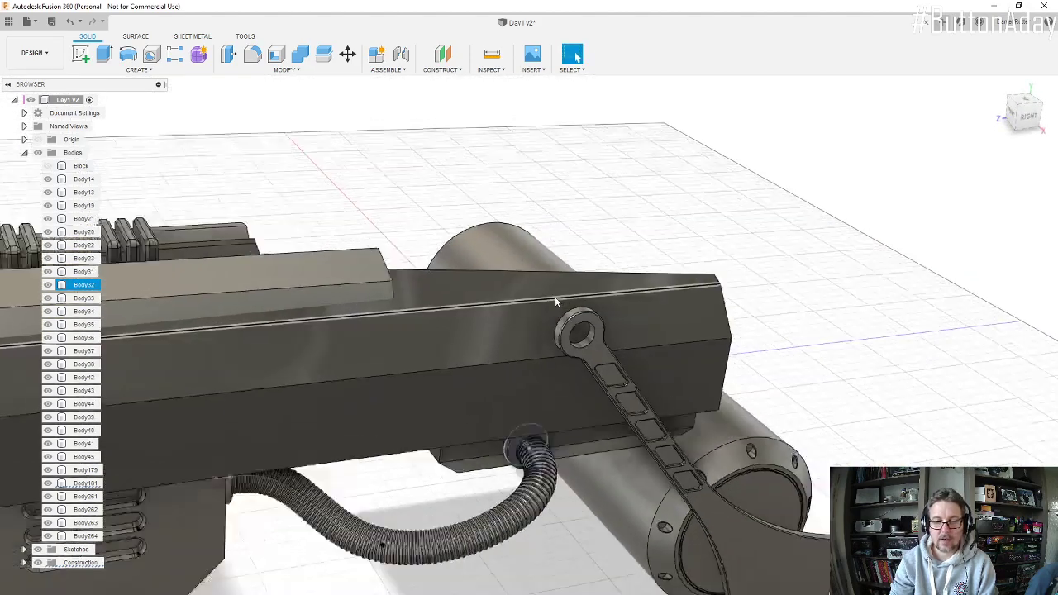
{"action": "scroll", "coordinate": [555, 301], "scroll_direction": "down", "scroll_amount": 5}
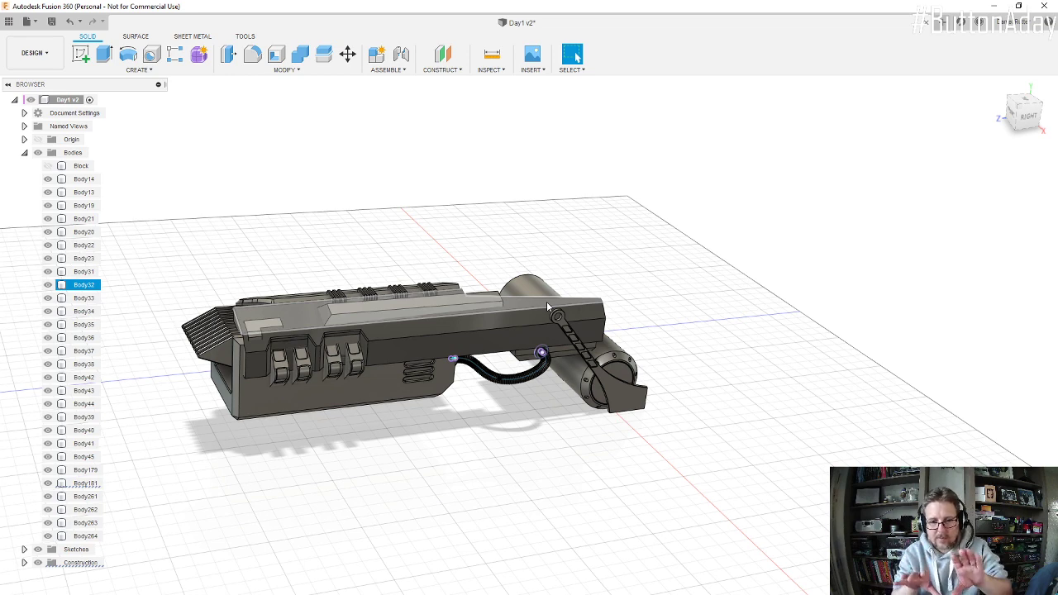
Step: Sketch a circle about 43.7 mm in diameter on the arm's ring-end face, centred in the ring's hole
{"action": "scroll", "coordinate": [547, 301], "scroll_direction": "up", "scroll_amount": 6}
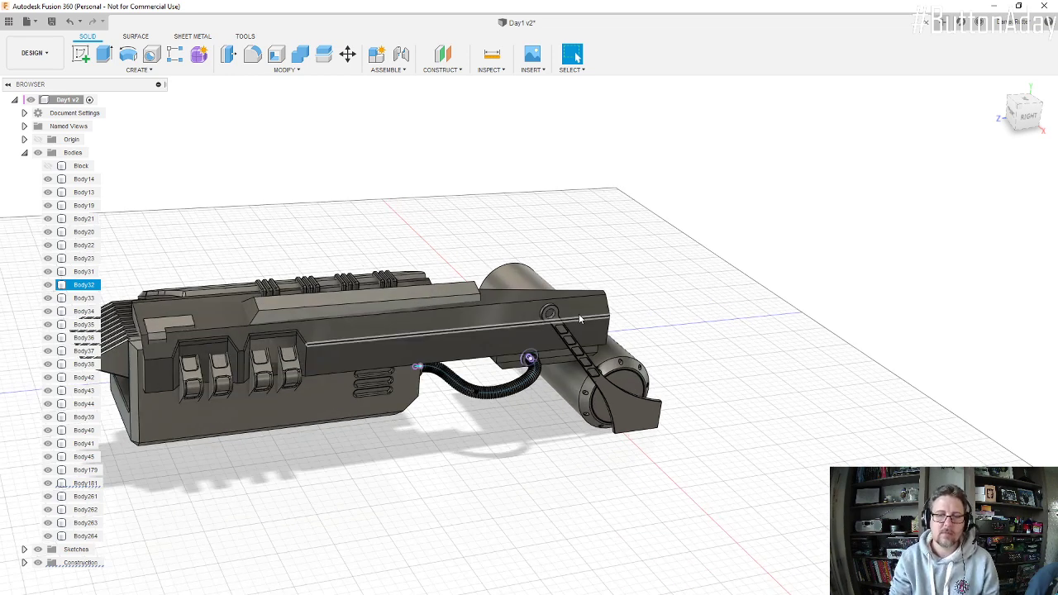
{"action": "scroll", "coordinate": [541, 308], "scroll_direction": "up", "scroll_amount": 3}
{"action": "scroll", "coordinate": [547, 298], "scroll_direction": "down", "scroll_amount": 2}
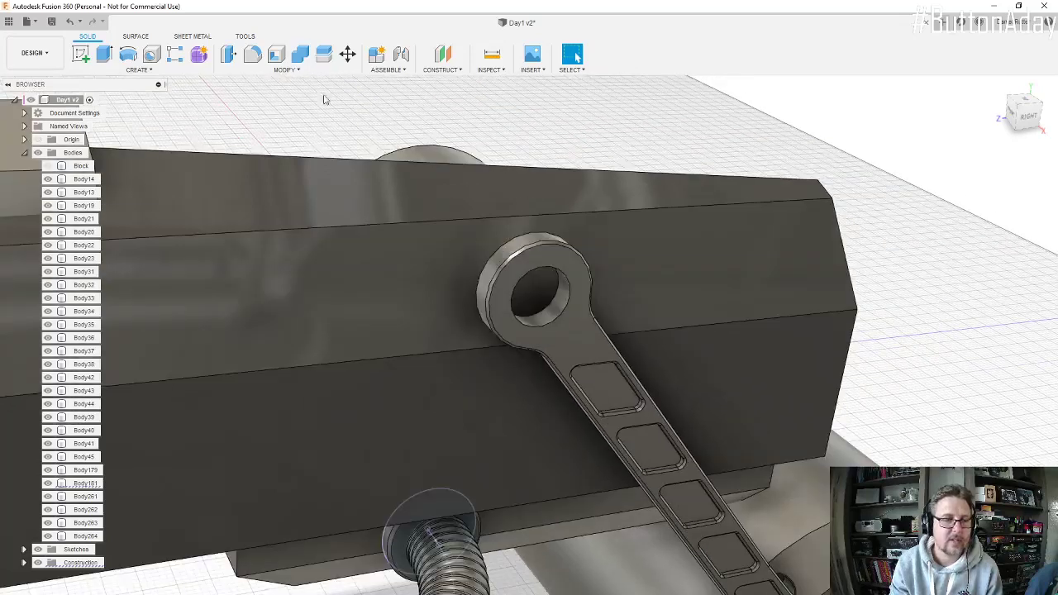
{"action": "left_click", "coordinate": [91, 56]}
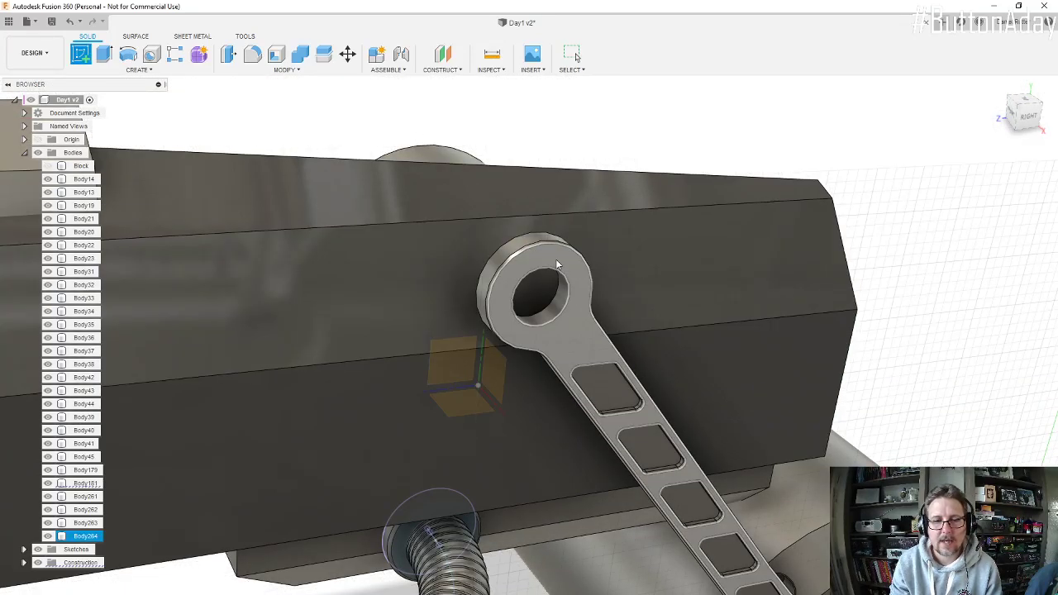
{"action": "left_click", "coordinate": [557, 264]}
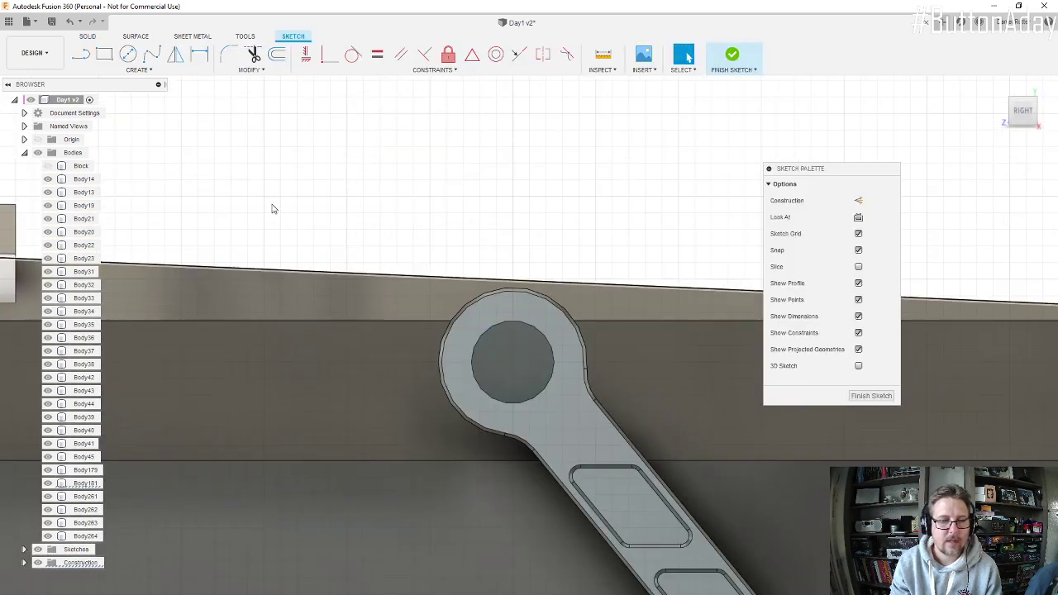
{"action": "left_click", "coordinate": [129, 55]}
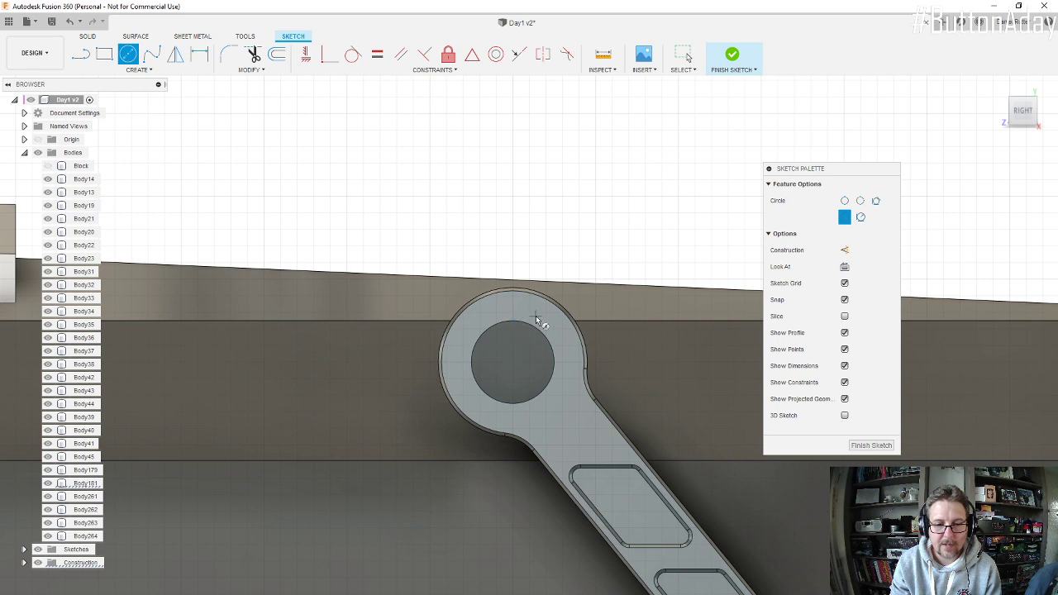
{"action": "left_click", "coordinate": [518, 364]}
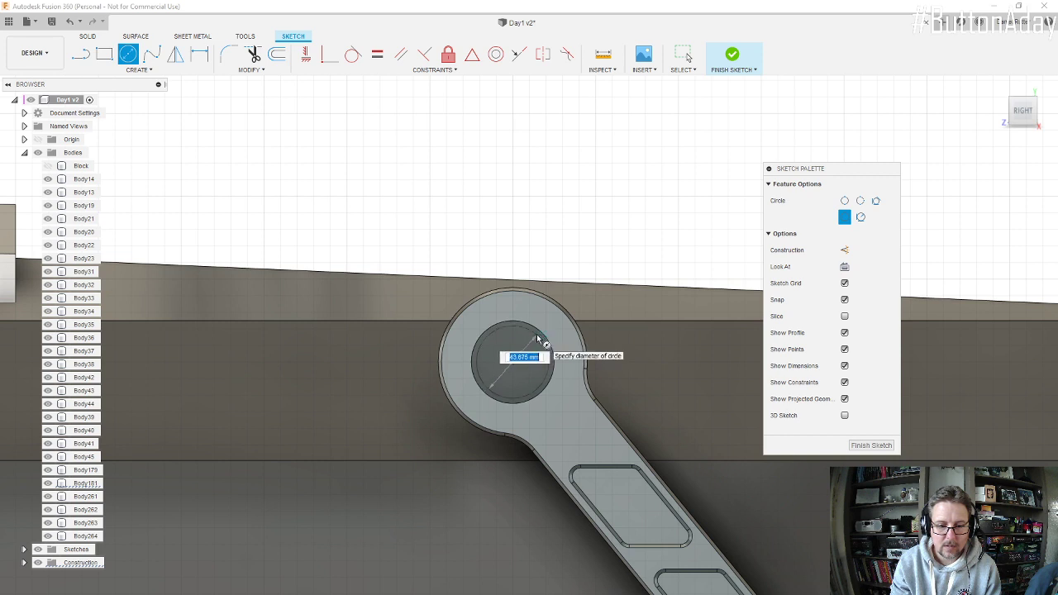
{"action": "left_click", "coordinate": [537, 339]}
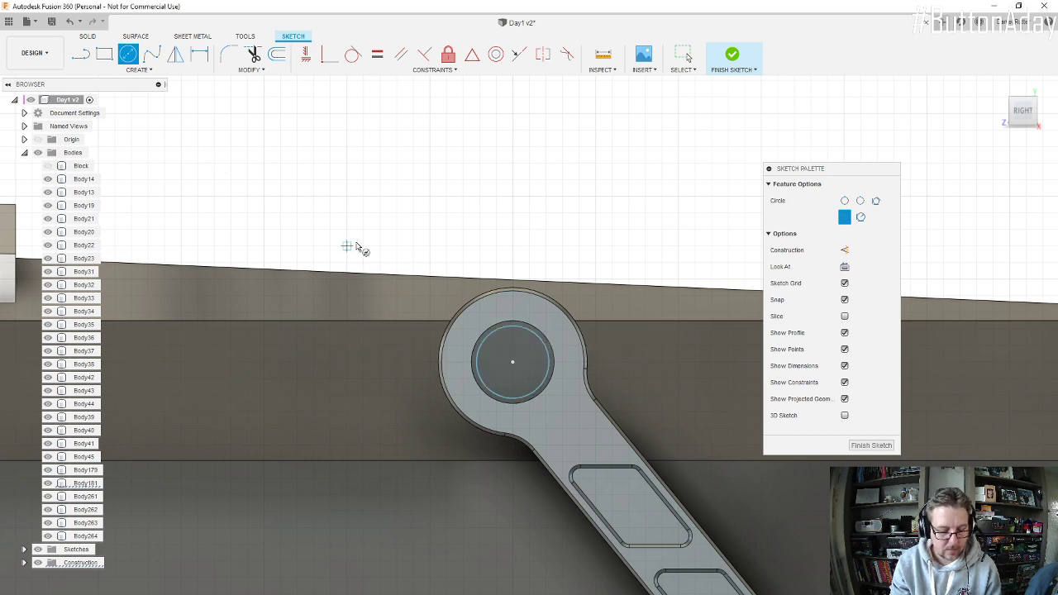
Step: Set the circle's diameter to 45 mm and finish the sketch
{"action": "key", "text": "d"}
{"action": "left_click", "coordinate": [530, 332]}
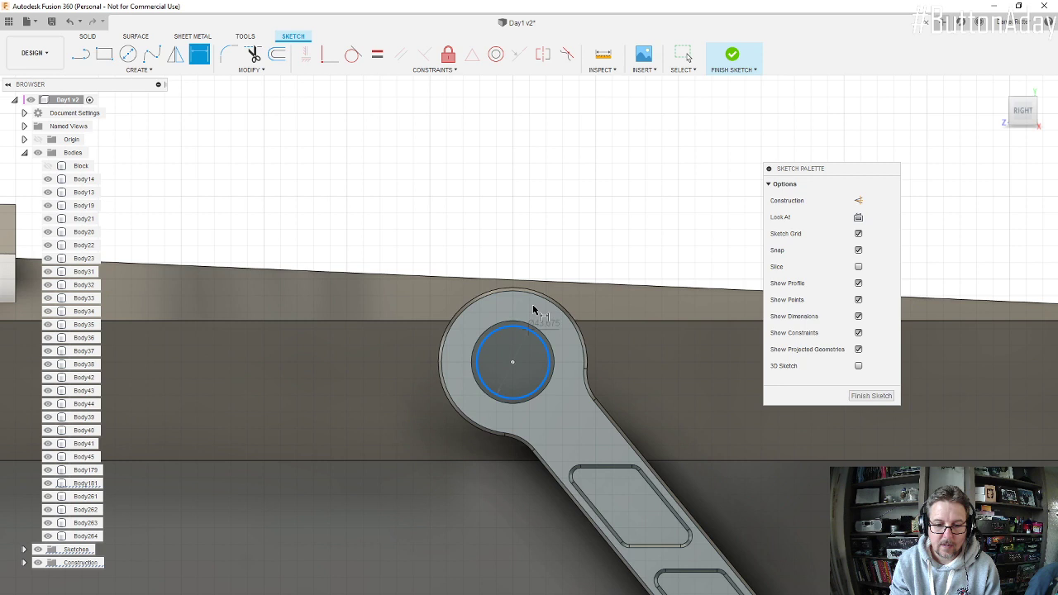
{"action": "left_click", "coordinate": [541, 245]}
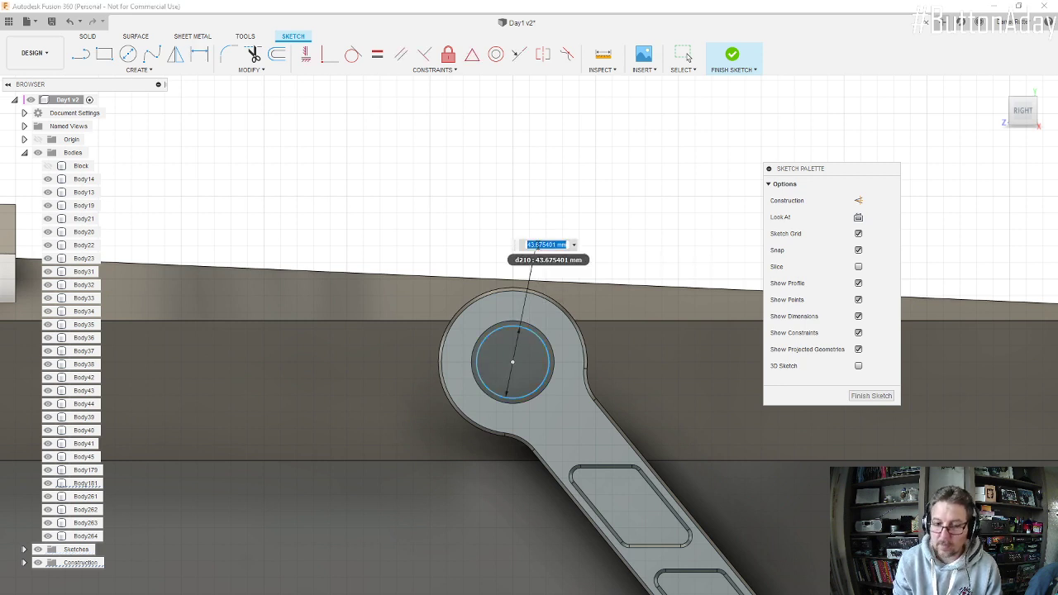
{"action": "key", "text": "Return"}
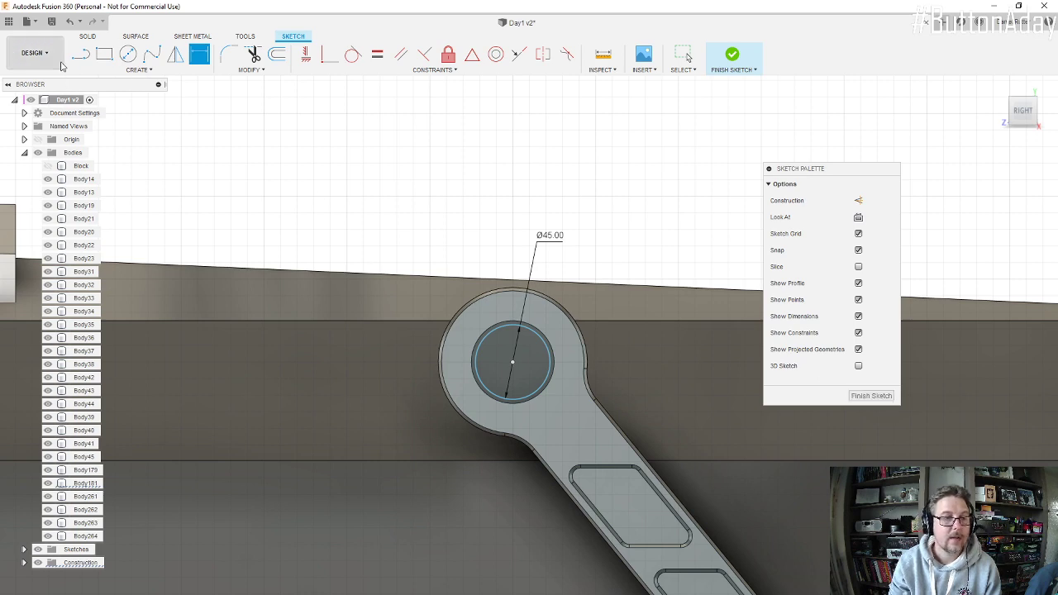
{"action": "left_click", "coordinate": [882, 396]}
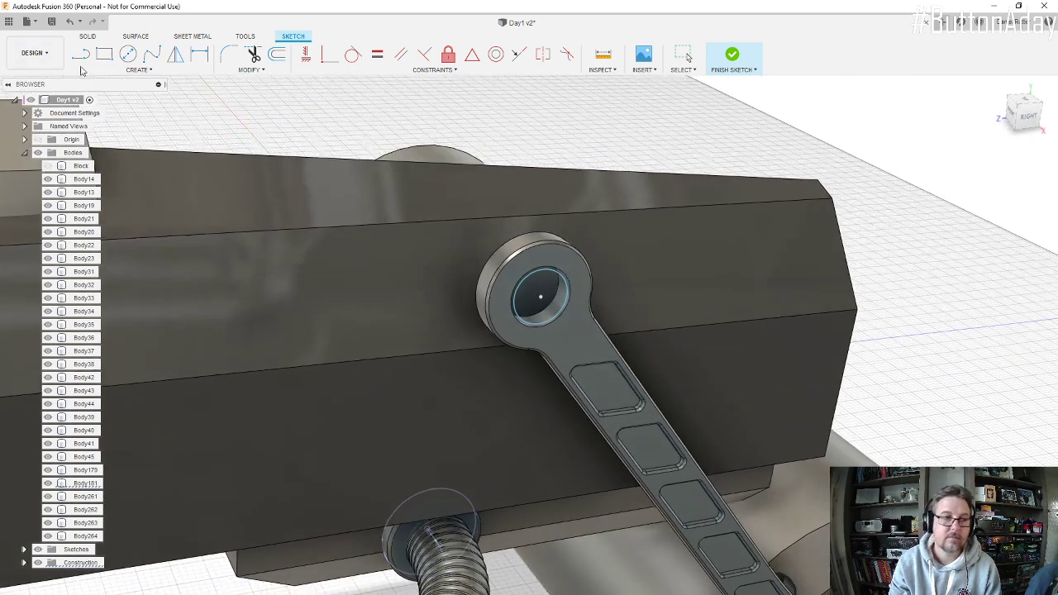
Step: Set up an extrusion of the 45 mm circle by -110 mm towards the engine body as a new body
{"action": "left_click", "coordinate": [103, 54]}
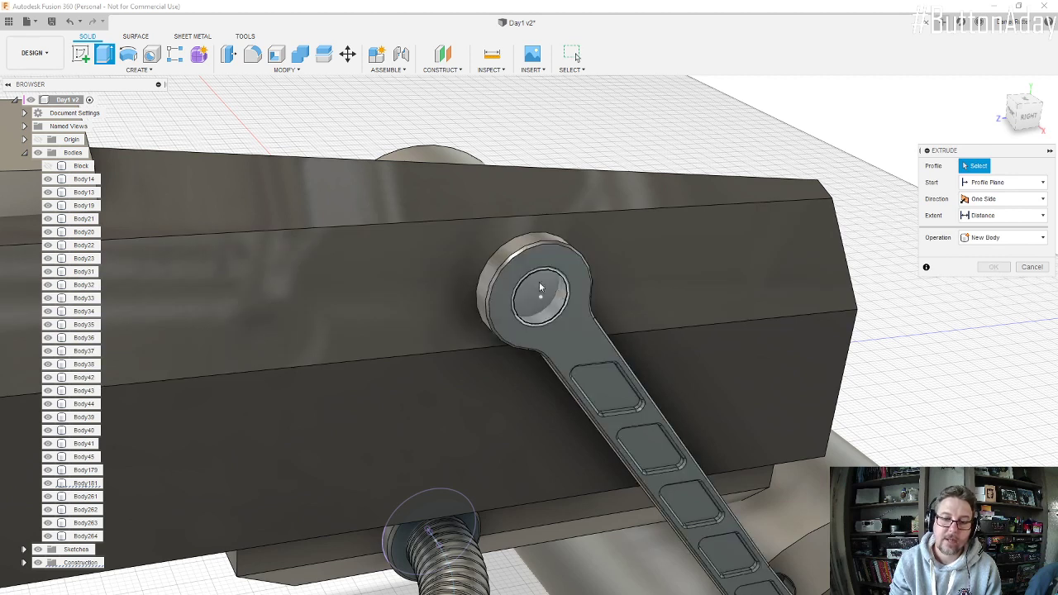
{"action": "left_click", "coordinate": [549, 296]}
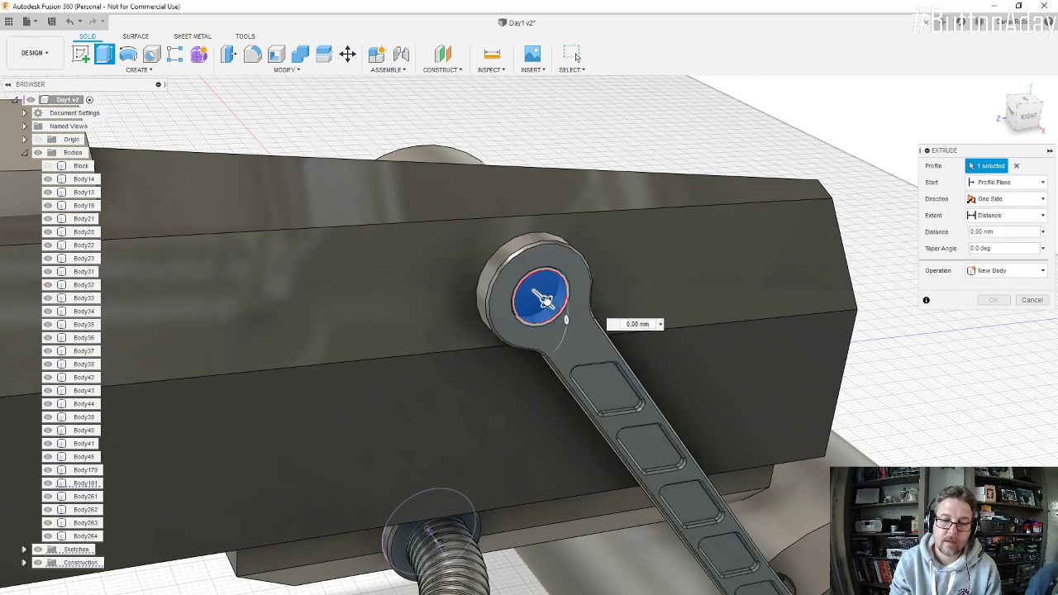
{"action": "left_click_drag", "start_coordinate": [540, 297], "coordinate": [482, 250]}
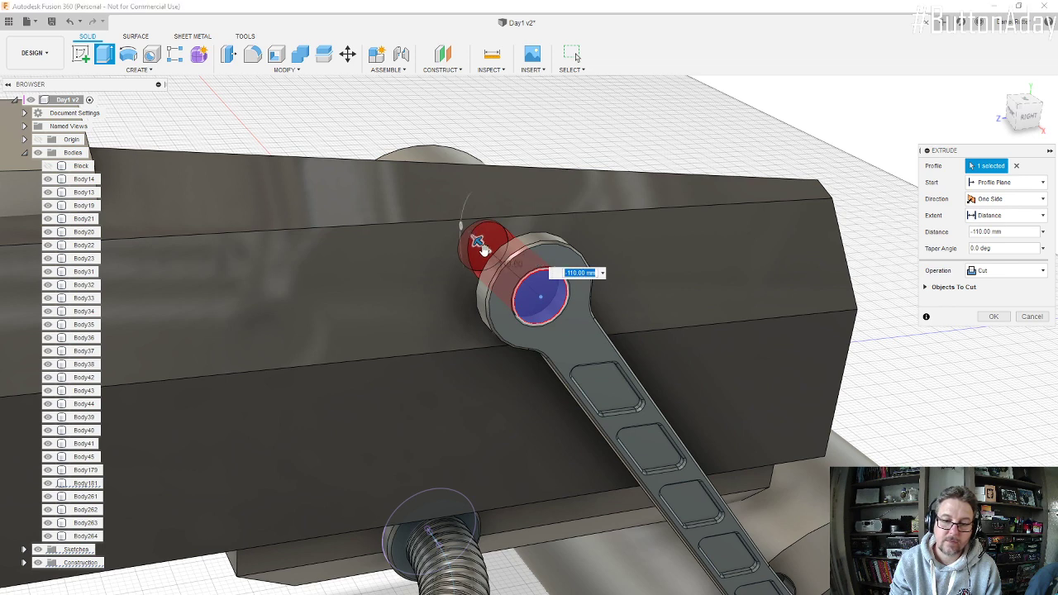
{"action": "left_click", "coordinate": [1041, 272]}
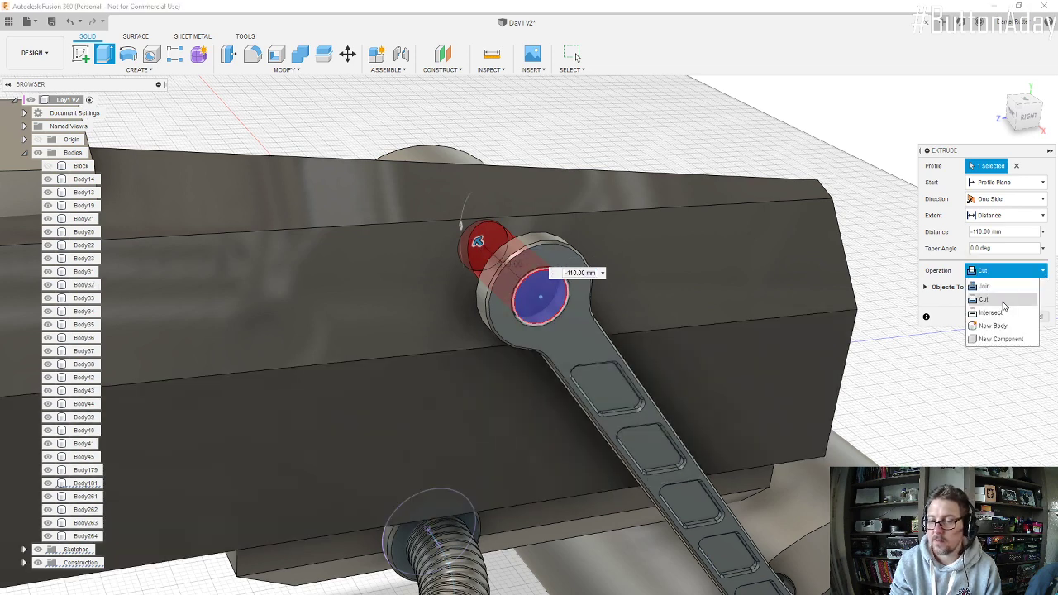
{"action": "left_click", "coordinate": [985, 329]}
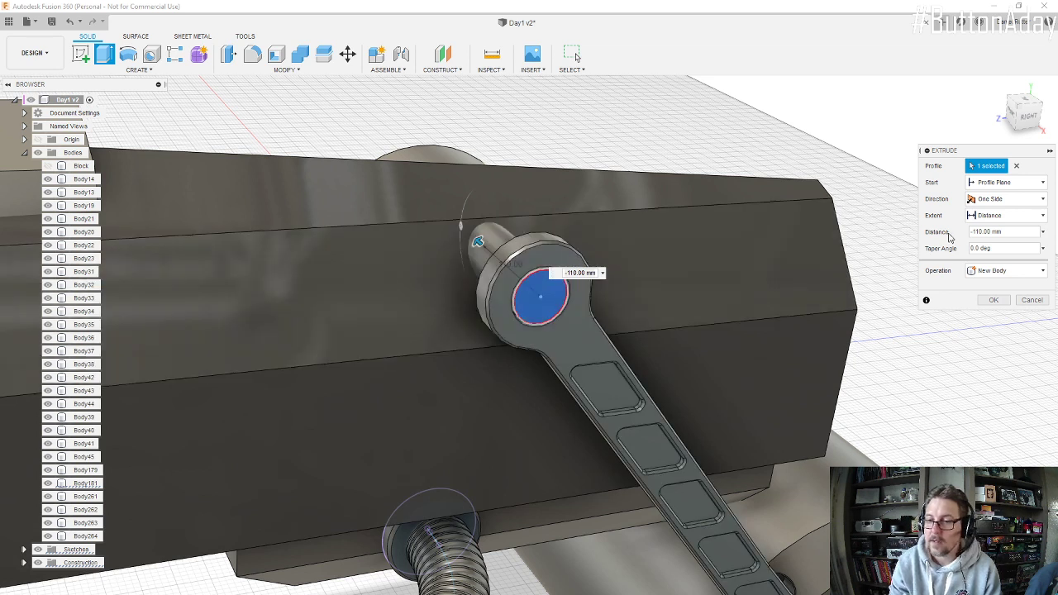
Step: Start the pin's extrusion from the arm's outer face with a 30 mm offset
{"action": "left_click", "coordinate": [1043, 183]}
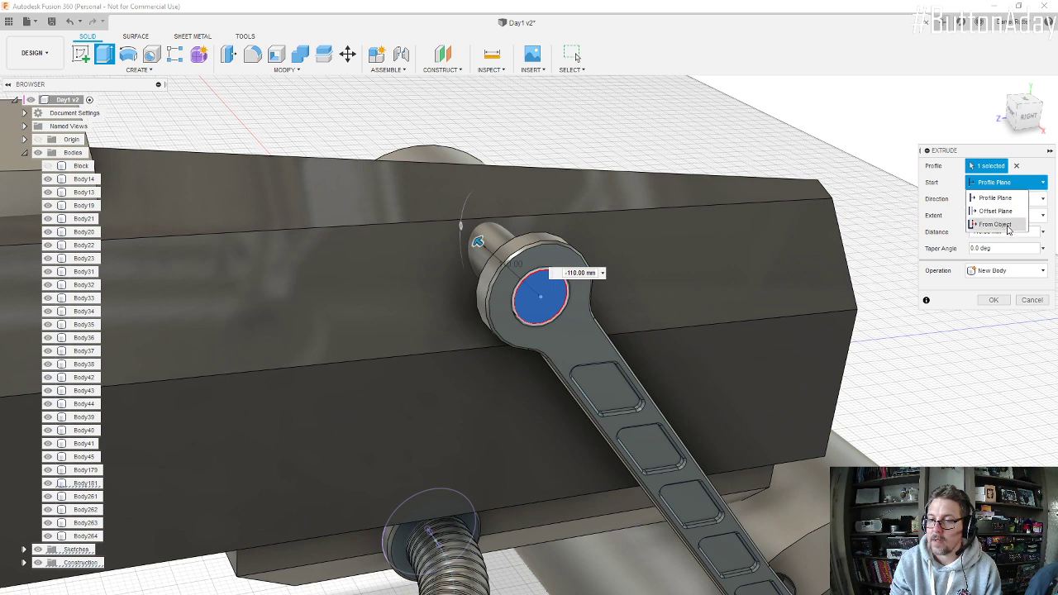
{"action": "left_click", "coordinate": [996, 225]}
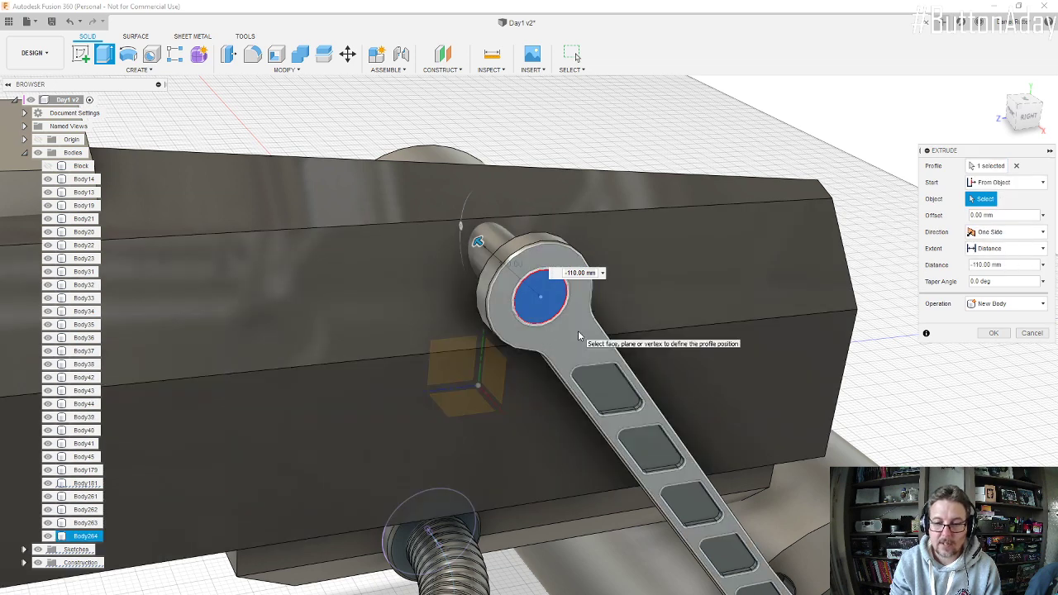
{"action": "left_click", "coordinate": [577, 335]}
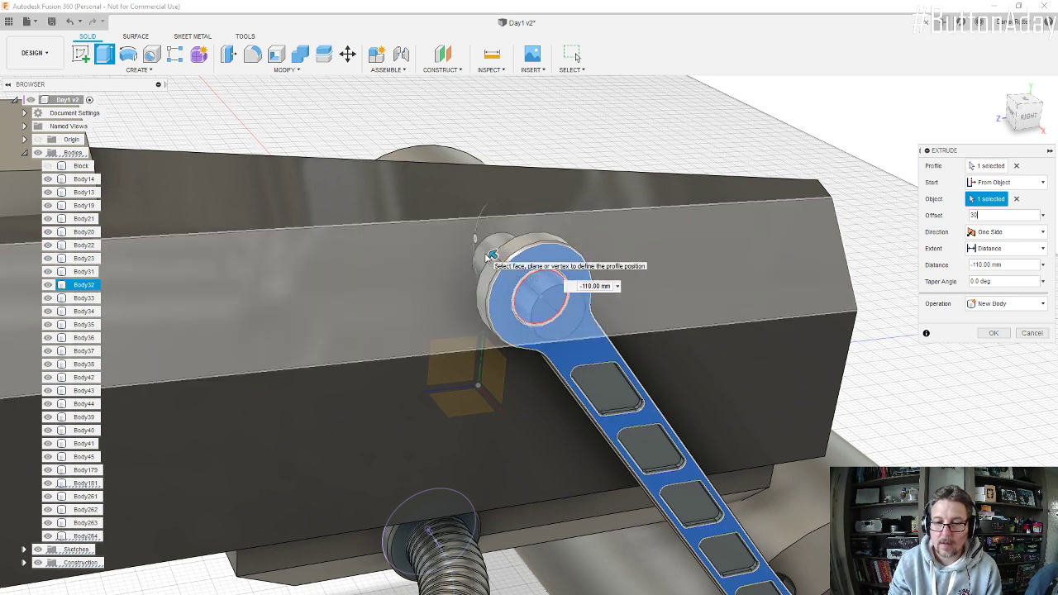
Step: Extend the pin's extrusion to the engine's angled side face using the To Object extent
{"action": "left_click", "coordinate": [1044, 250]}
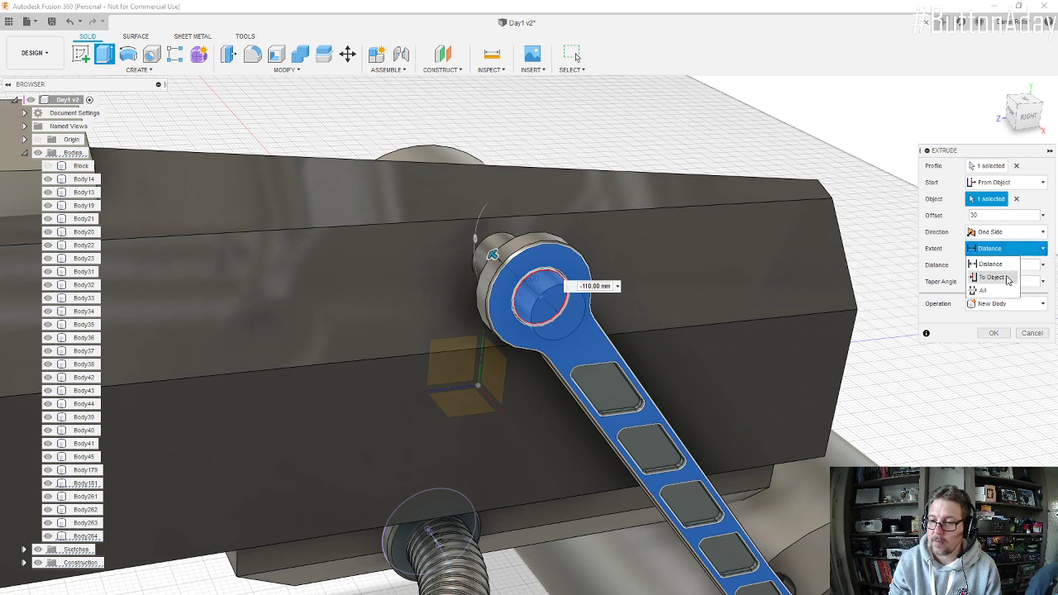
{"action": "left_click", "coordinate": [1008, 279]}
{"action": "left_click", "coordinate": [459, 249]}
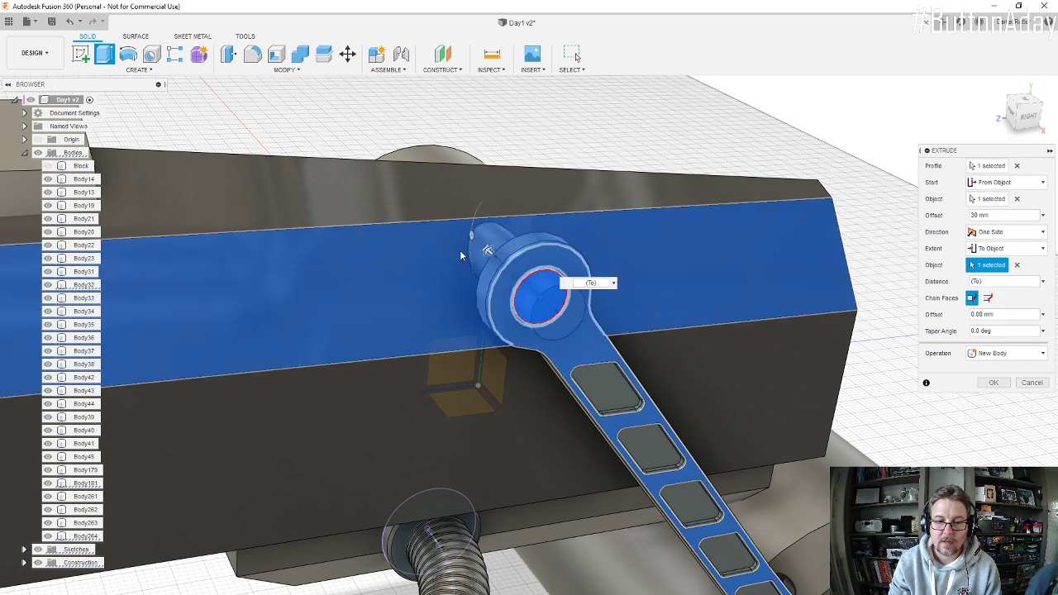
{"action": "middle_click_drag", "start_coordinate": [717, 277], "coordinate": [571, 370], "text": "shift"}
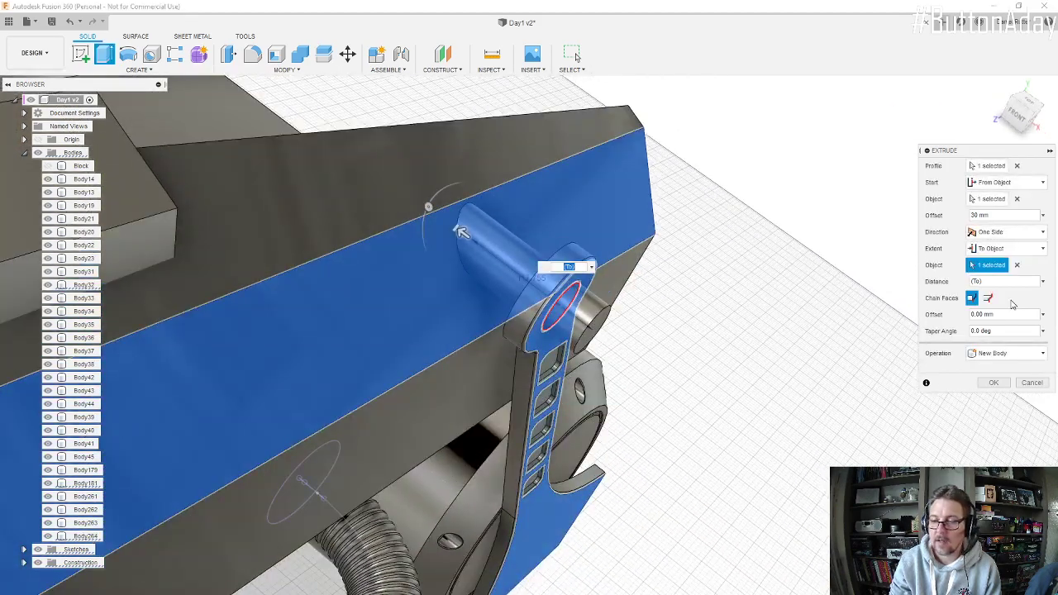
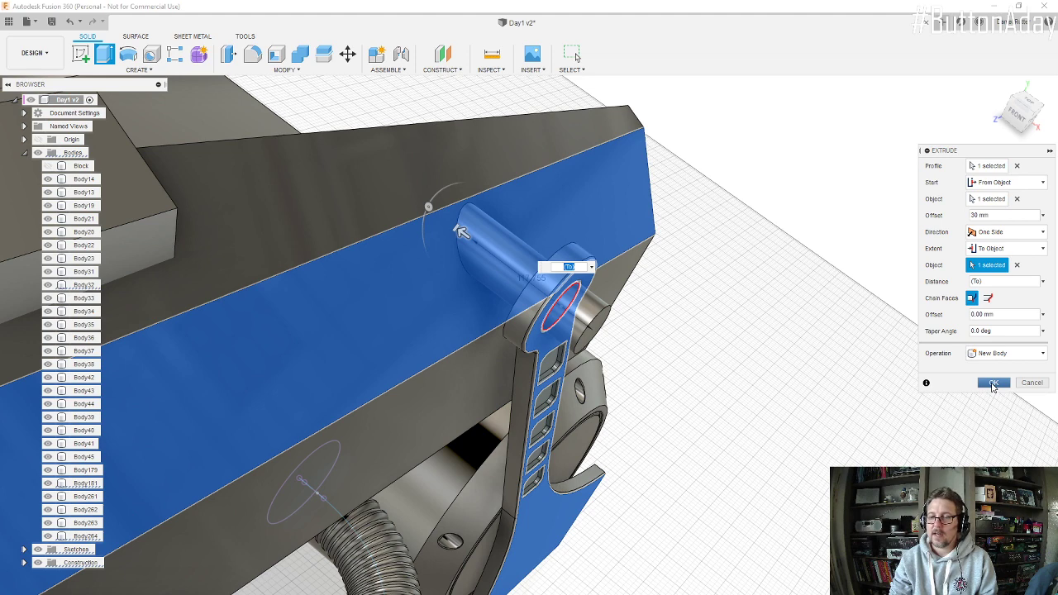
Step: Complete the pin's extrusion as a new body and set the support arm's extrusion distance to 26 mm
{"action": "left_click", "coordinate": [993, 384]}
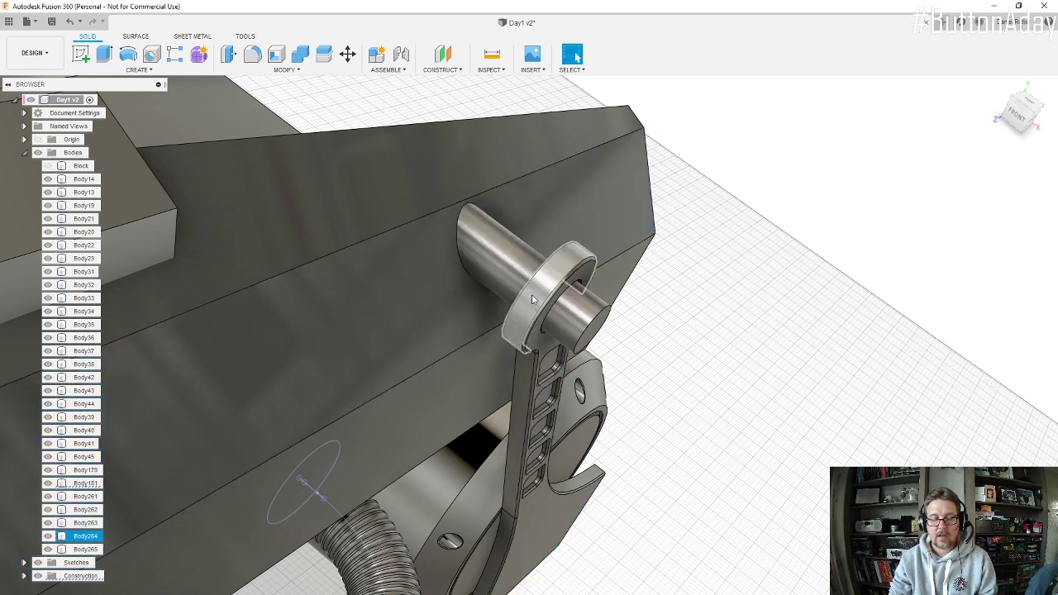
{"action": "middle_click_drag", "start_coordinate": [545, 215], "coordinate": [498, 195], "text": "shift"}
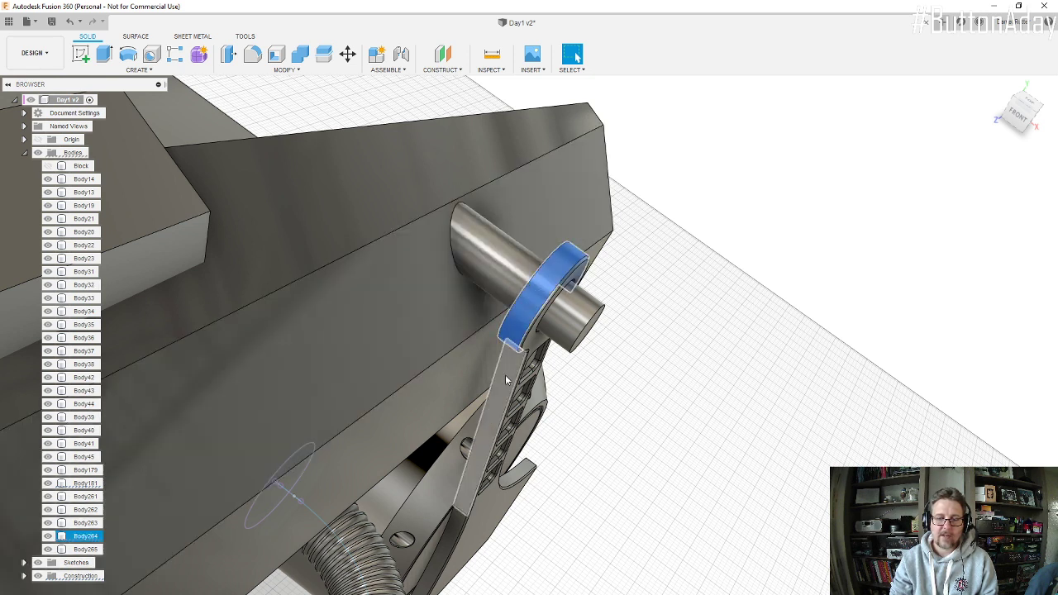
{"action": "right_click", "coordinate": [537, 297]}
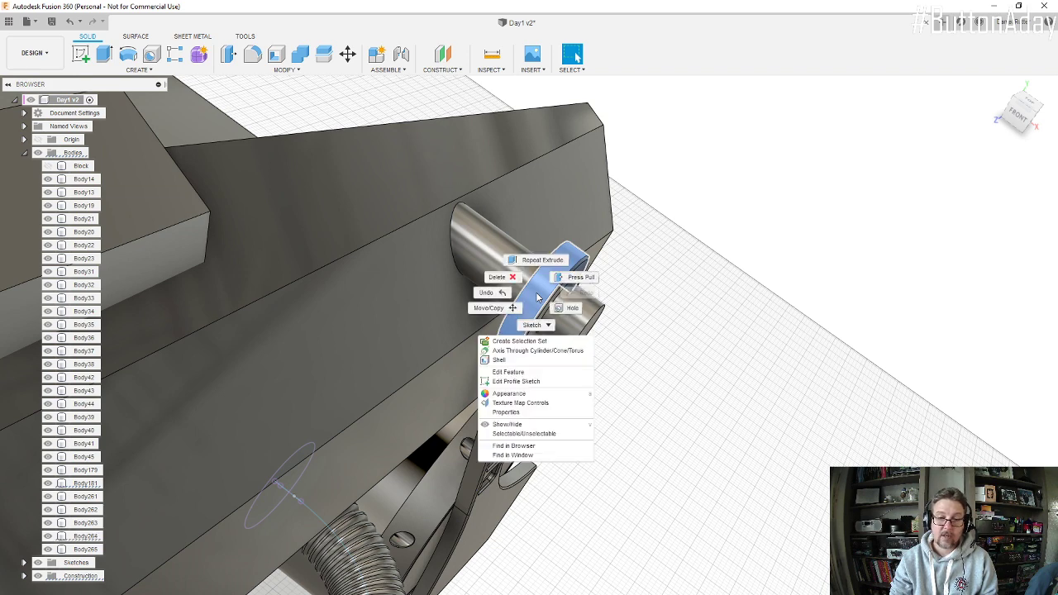
{"action": "left_click", "coordinate": [508, 372]}
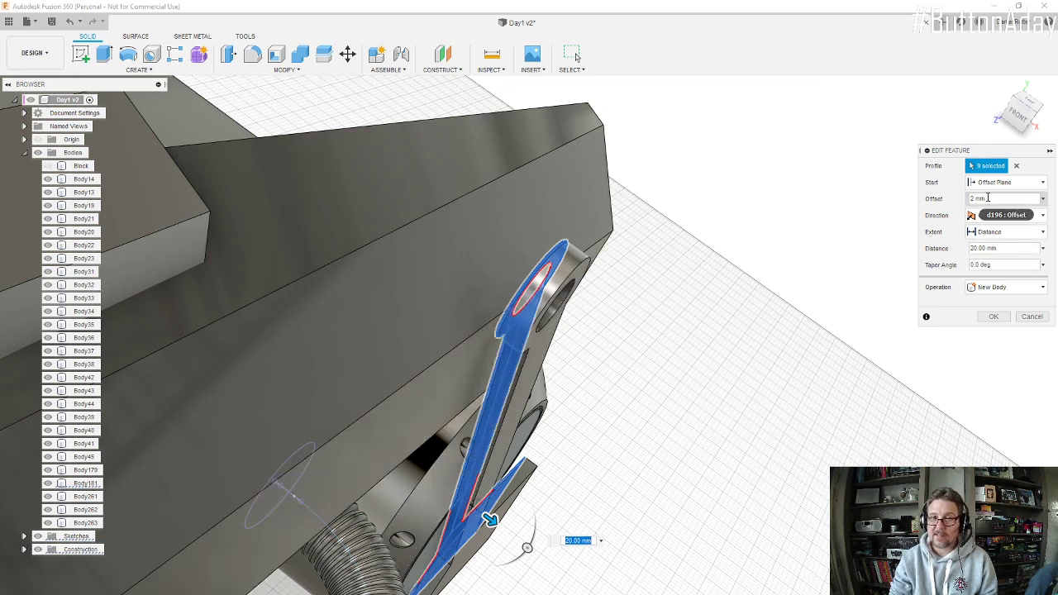
{"action": "left_click", "coordinate": [985, 247]}
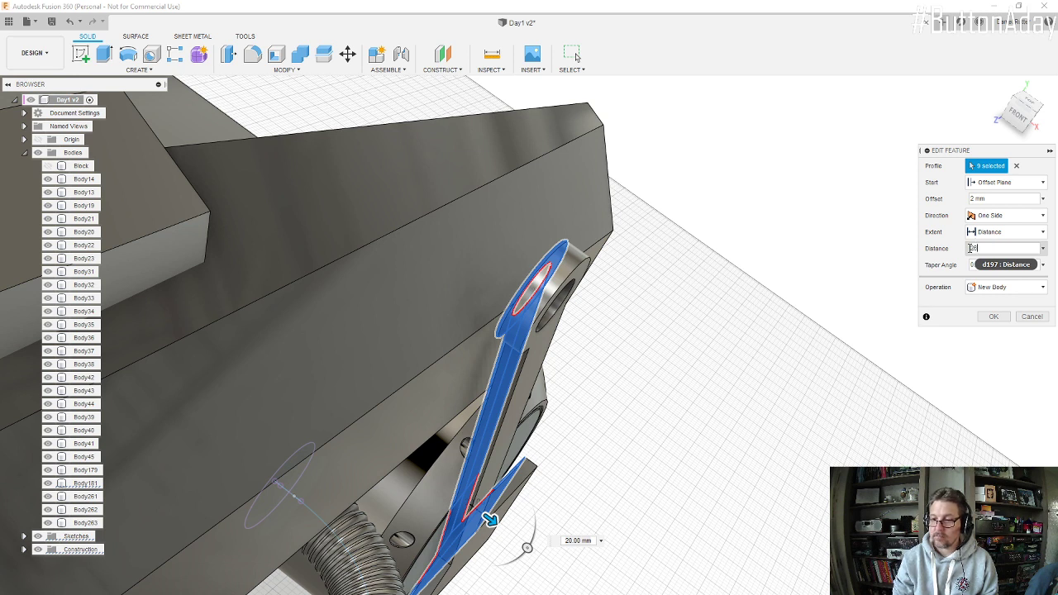
{"action": "left_click", "coordinate": [994, 318]}
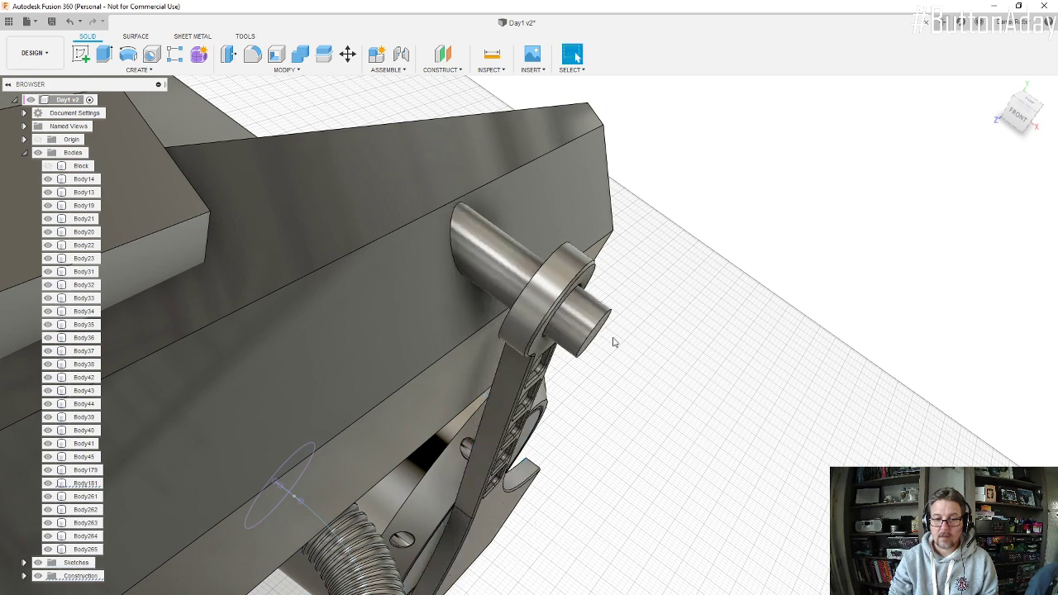
Step: Chamfer the circular edge at the pin's outer end with an equal distance of 10 mm
{"action": "scroll", "coordinate": [613, 341], "scroll_direction": "up", "scroll_amount": 2}
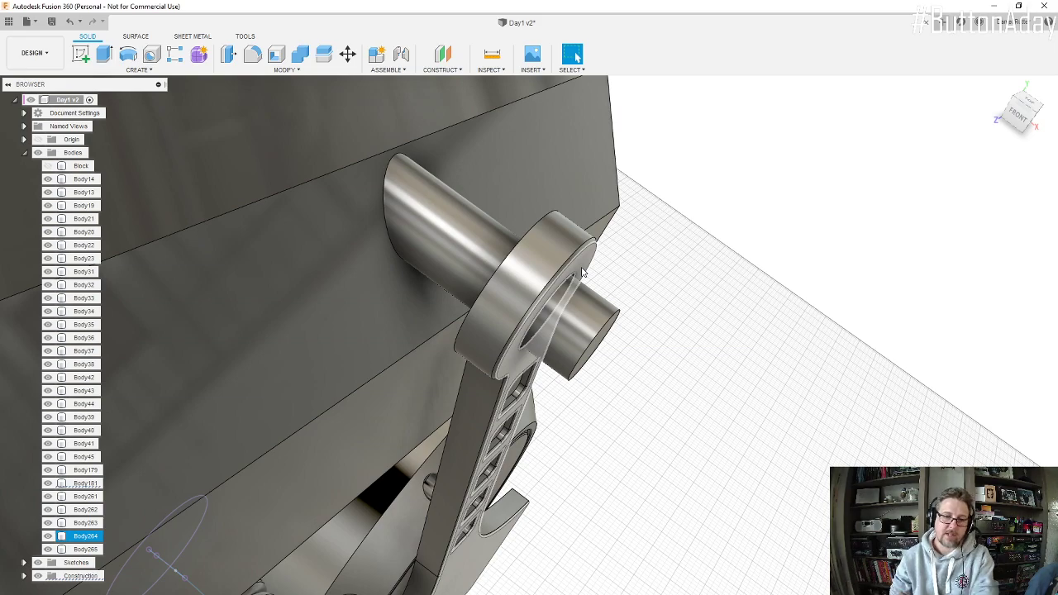
{"action": "scroll", "coordinate": [572, 297], "scroll_direction": "down", "scroll_amount": 5}
{"action": "mouse_move", "coordinate": [574, 308]}
{"action": "middle_mouse_down", "text": "shift"}
{"action": "mouse_move", "coordinate": [507, 267]}
{"action": "mouse_move", "coordinate": [548, 273]}
{"action": "mouse_move", "coordinate": [582, 298]}
{"action": "mouse_move", "coordinate": [562, 293]}
{"action": "middle_mouse_up", "text": "shift"}
{"action": "scroll", "coordinate": [582, 298], "scroll_direction": "up", "scroll_amount": 2}
{"action": "scroll", "coordinate": [583, 297], "scroll_direction": "down", "scroll_amount": 4}
{"action": "scroll", "coordinate": [559, 291], "scroll_direction": "up", "scroll_amount": 6}
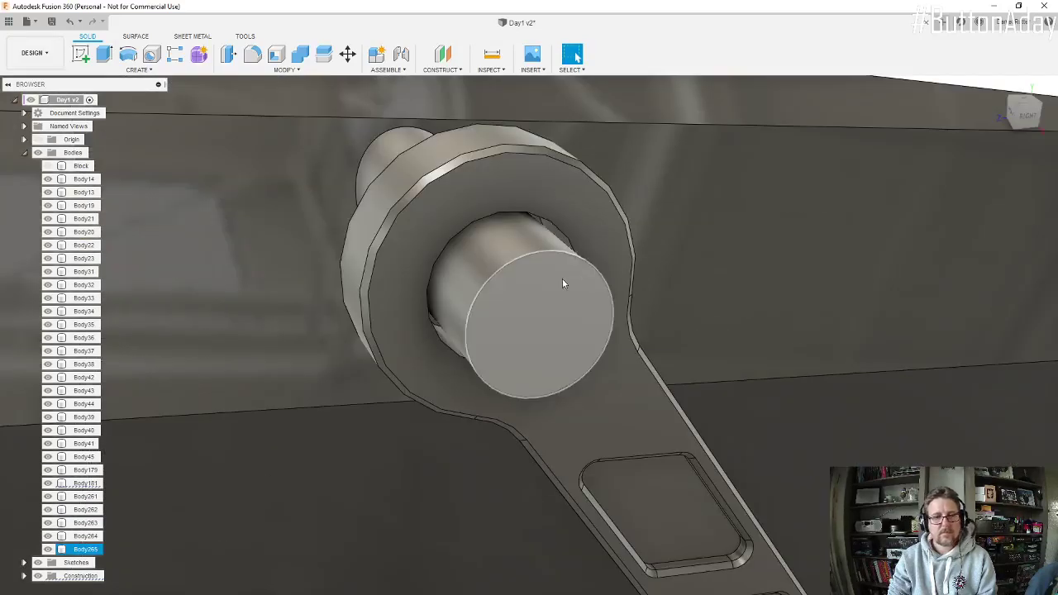
{"action": "scroll", "coordinate": [562, 283], "scroll_direction": "down", "scroll_amount": 5}
{"action": "left_click", "coordinate": [283, 69]}
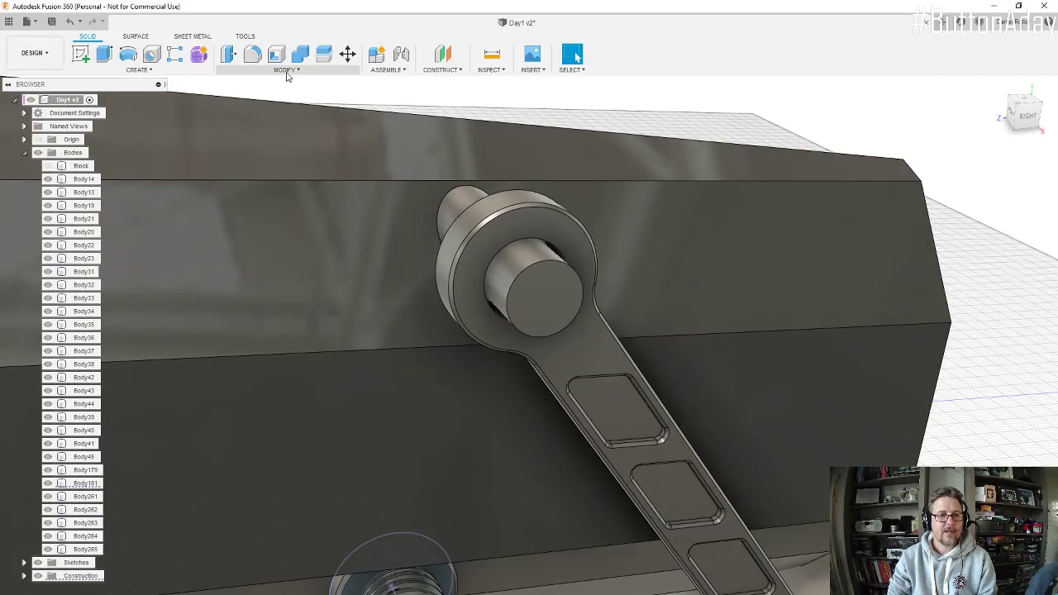
{"action": "left_click", "coordinate": [242, 109]}
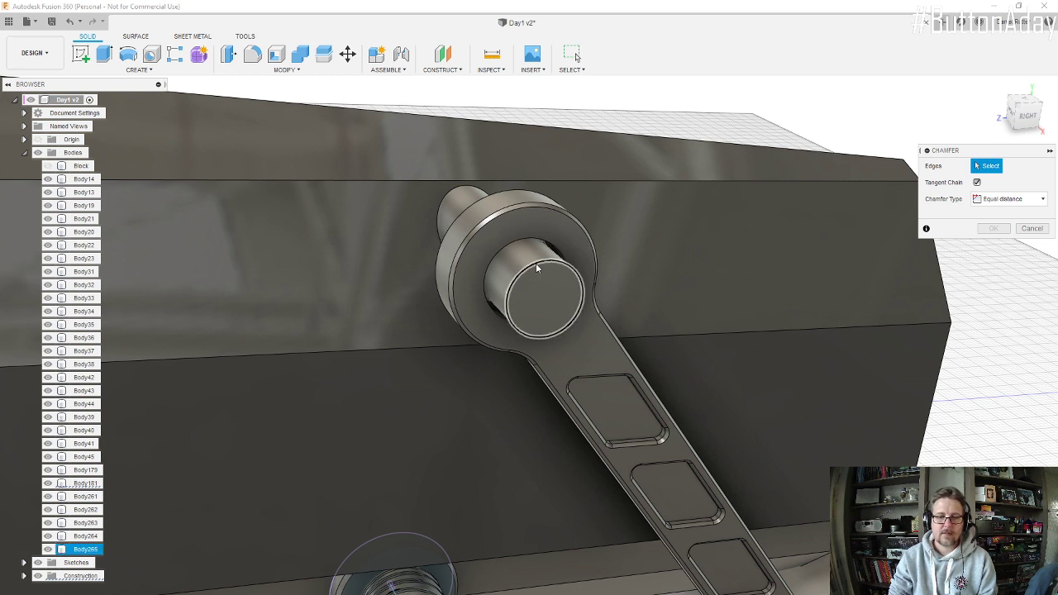
{"action": "left_click", "coordinate": [533, 260]}
{"action": "left_click_drag", "start_coordinate": [531, 262], "coordinate": [531, 269]}
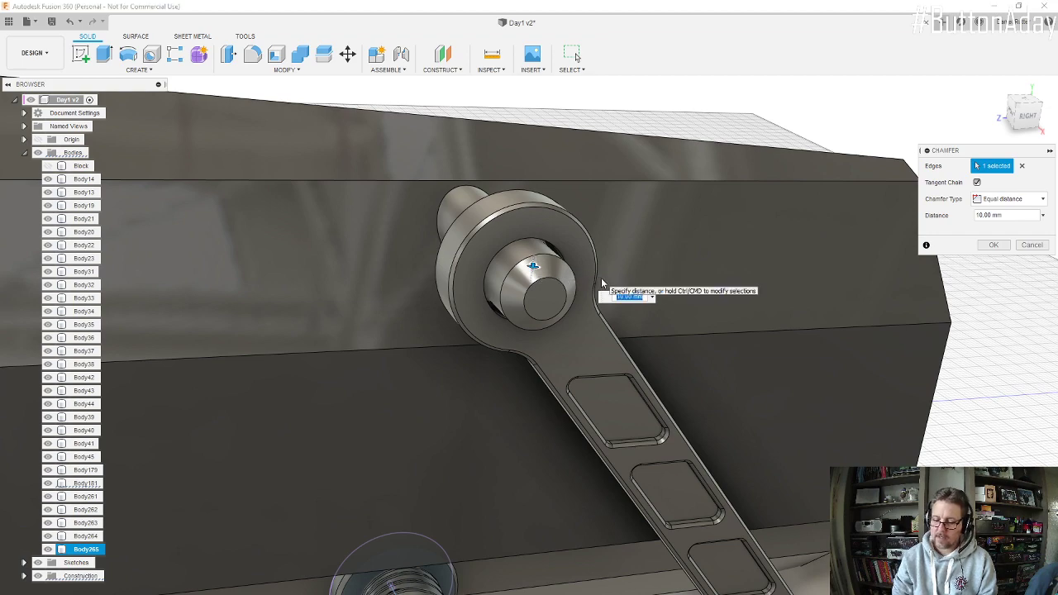
{"action": "key", "text": "Return"}
Step: Examine the chamfered pin from several sides, including its fit in the arm's ring and its junction with the engine body
{"action": "scroll", "coordinate": [527, 243], "scroll_direction": "down", "scroll_amount": 5}
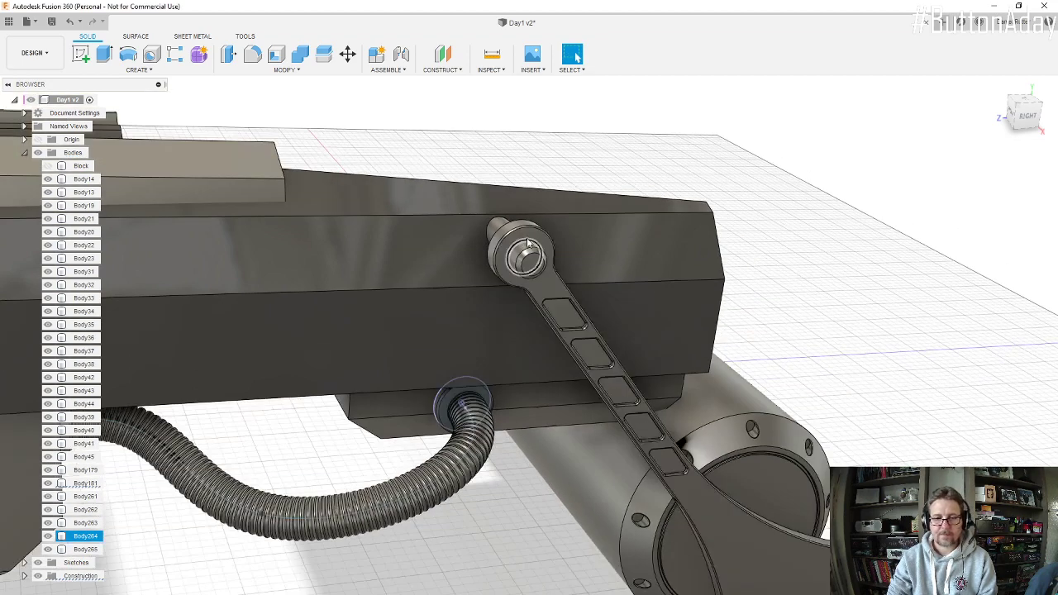
{"action": "middle_click_drag", "start_coordinate": [526, 243], "coordinate": [454, 223], "text": "shift"}
{"action": "left_click", "coordinate": [576, 56]}
{"action": "scroll", "coordinate": [532, 240], "scroll_direction": "up", "scroll_amount": 10}
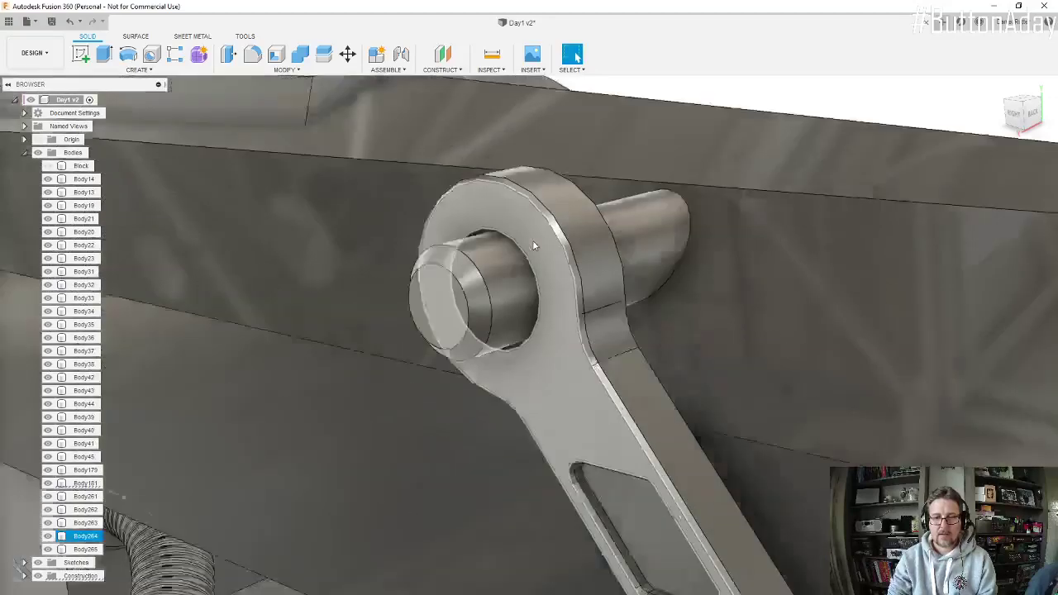
{"action": "scroll", "coordinate": [494, 277], "scroll_direction": "down", "scroll_amount": 10}
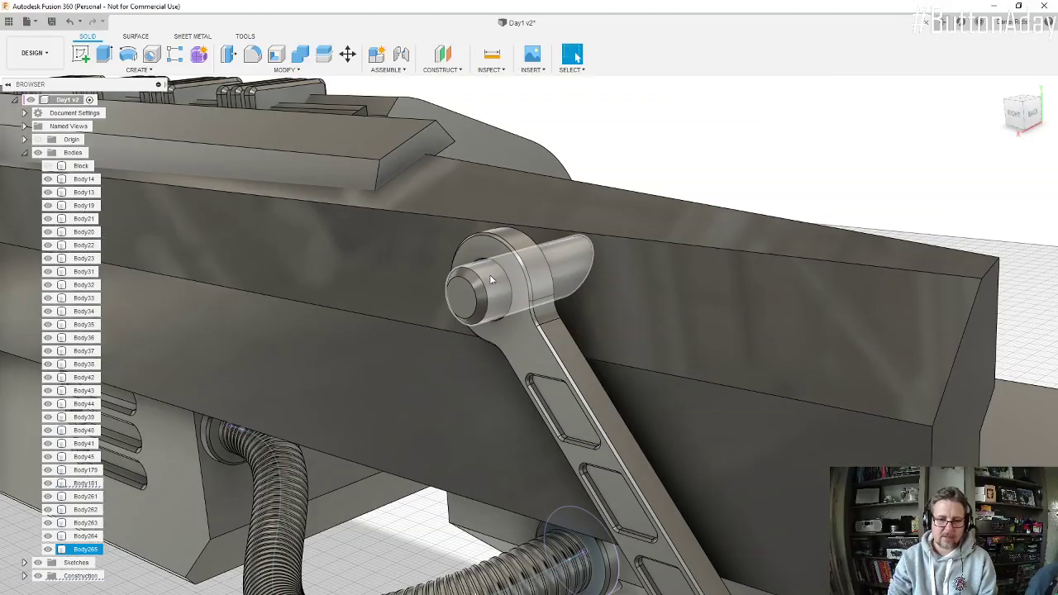
{"action": "middle_click_drag", "start_coordinate": [494, 281], "coordinate": [472, 330], "text": "shift"}
{"action": "scroll", "coordinate": [492, 275], "scroll_direction": "up", "scroll_amount": 8}
{"action": "scroll", "coordinate": [509, 336], "scroll_direction": "down", "scroll_amount": 3}
{"action": "scroll", "coordinate": [590, 297], "scroll_direction": "up", "scroll_amount": 3}
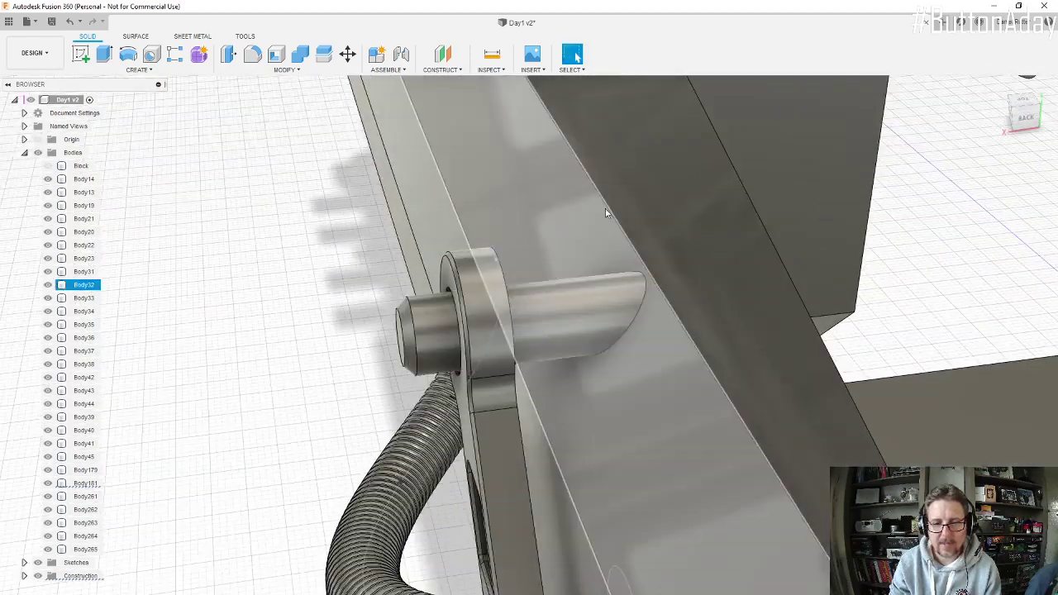
{"action": "middle_click_drag", "start_coordinate": [551, 218], "coordinate": [596, 347], "text": "shift"}
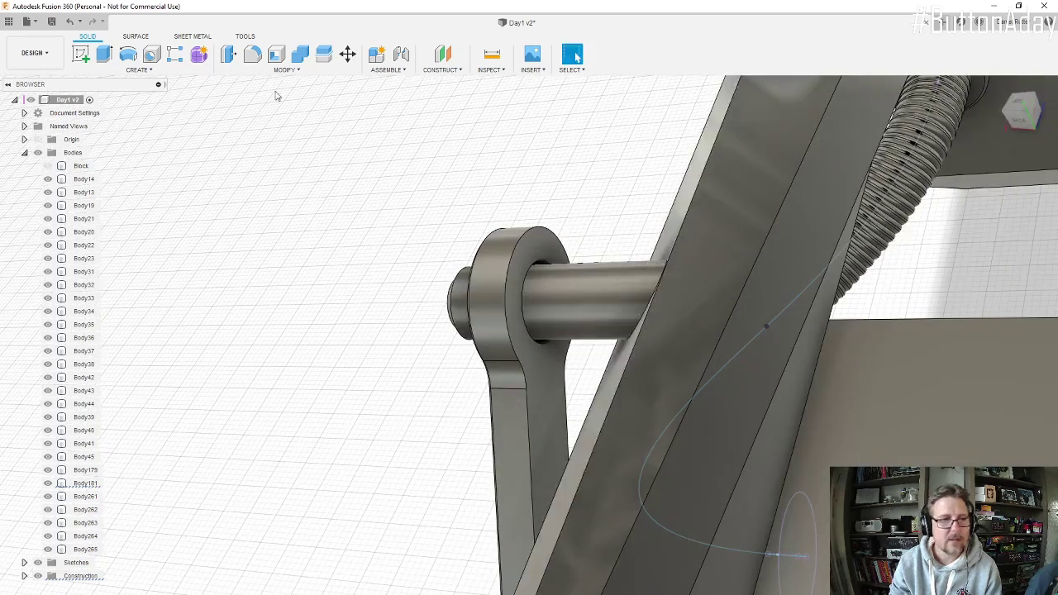
Step: Sketch a center rectangle about 169 by 127 mm around the pin on the inner face of the arm's ring
{"action": "left_click", "coordinate": [80, 53]}
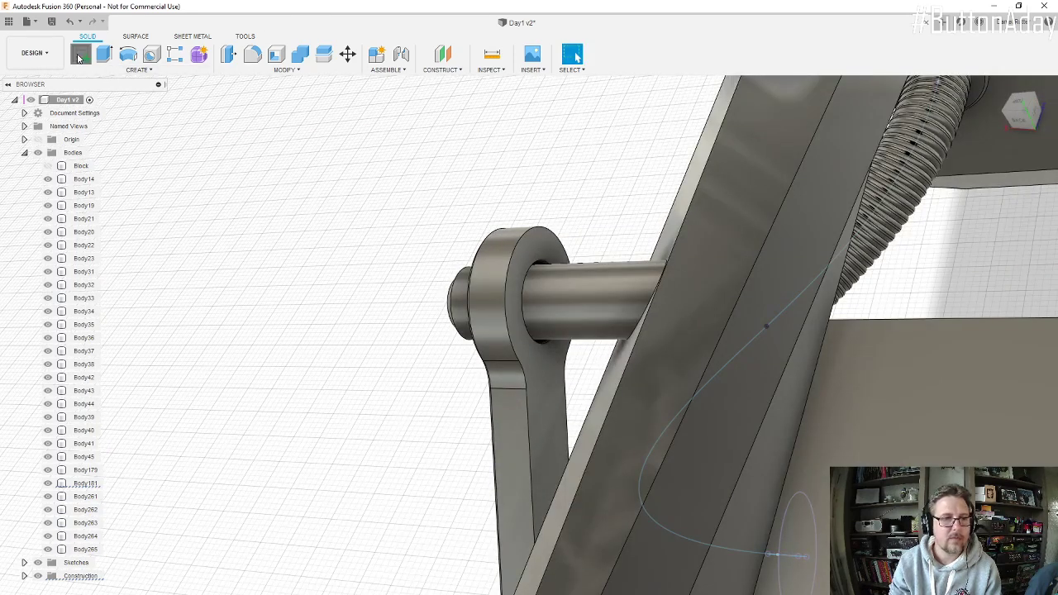
{"action": "left_click", "coordinate": [544, 253]}
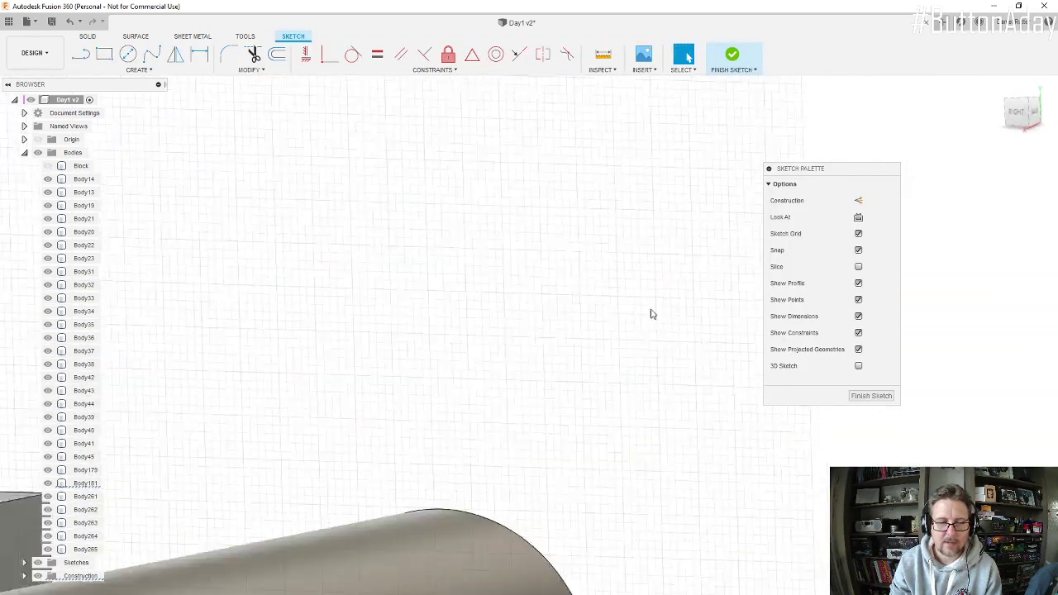
{"action": "scroll", "coordinate": [399, 281], "scroll_direction": "up", "scroll_amount": 10}
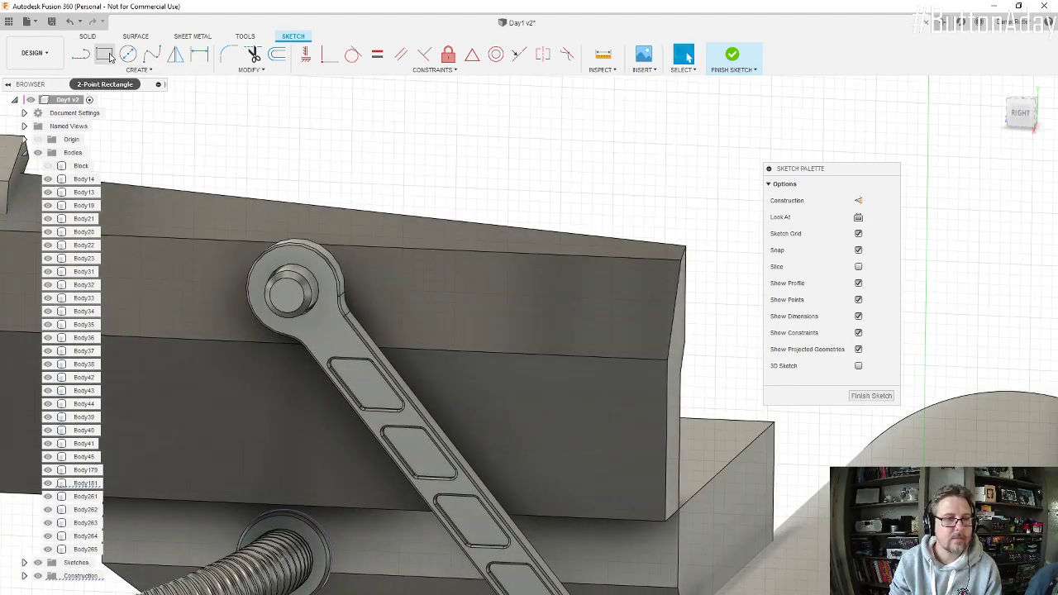
{"action": "left_click", "coordinate": [132, 69]}
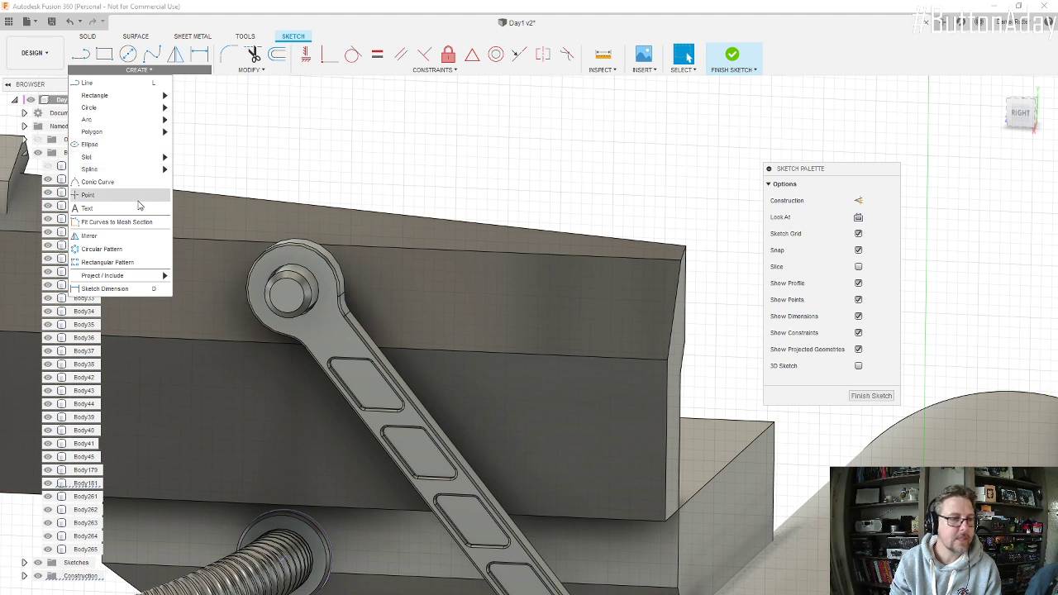
{"action": "mouse_move", "coordinate": [155, 95]}
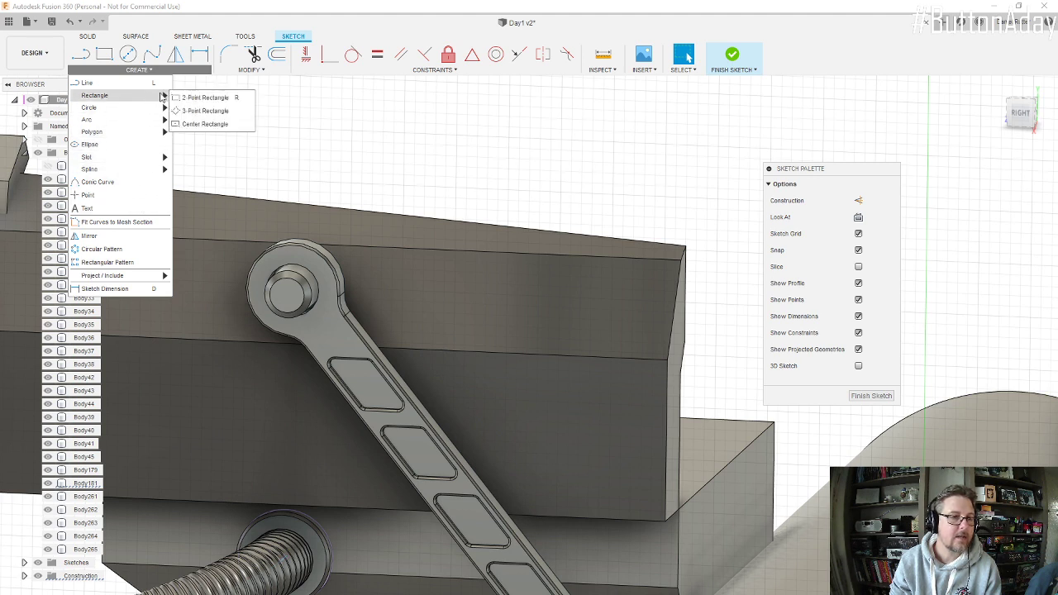
{"action": "left_click", "coordinate": [299, 289]}
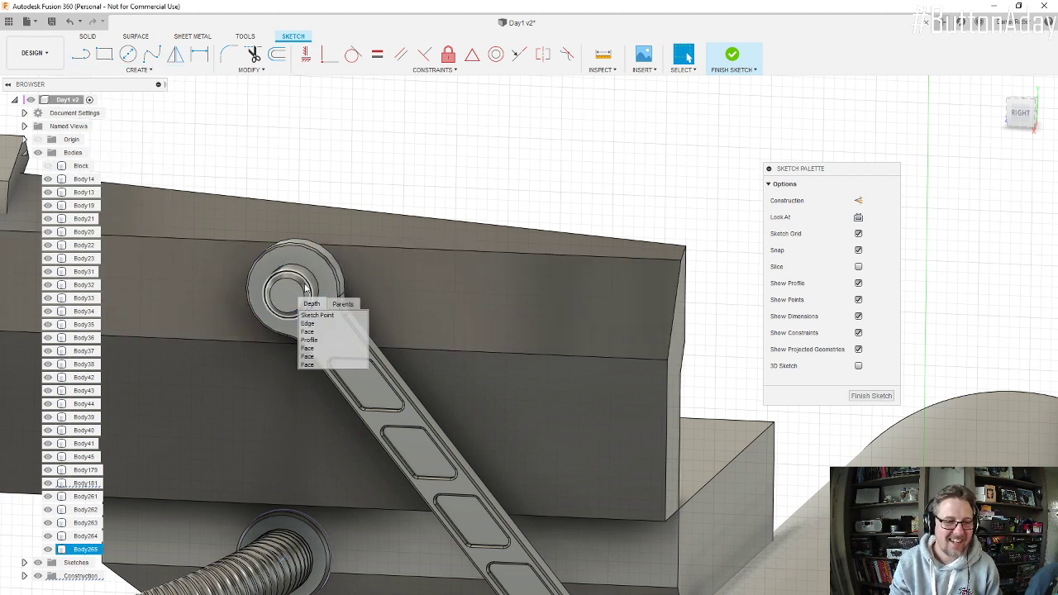
{"action": "left_click", "coordinate": [299, 287]}
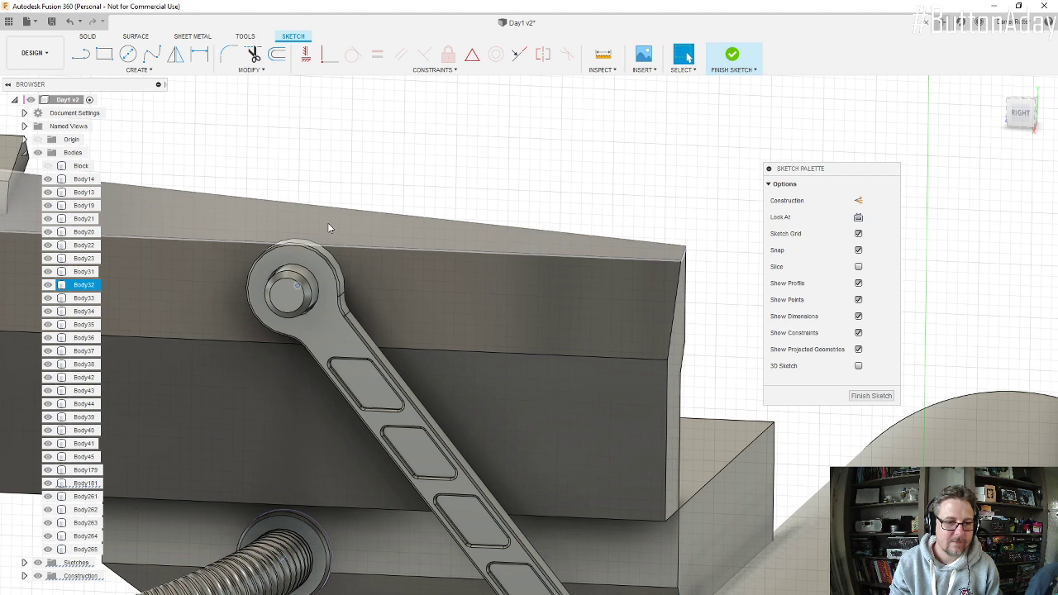
{"action": "left_click", "coordinate": [126, 71]}
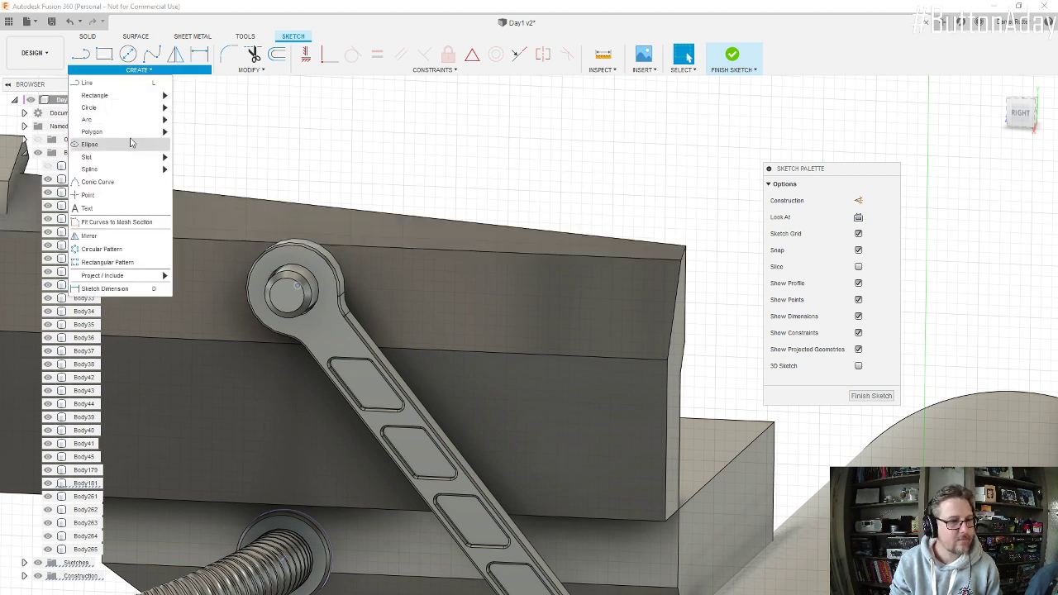
{"action": "mouse_move", "coordinate": [157, 96]}
{"action": "left_click", "coordinate": [220, 124]}
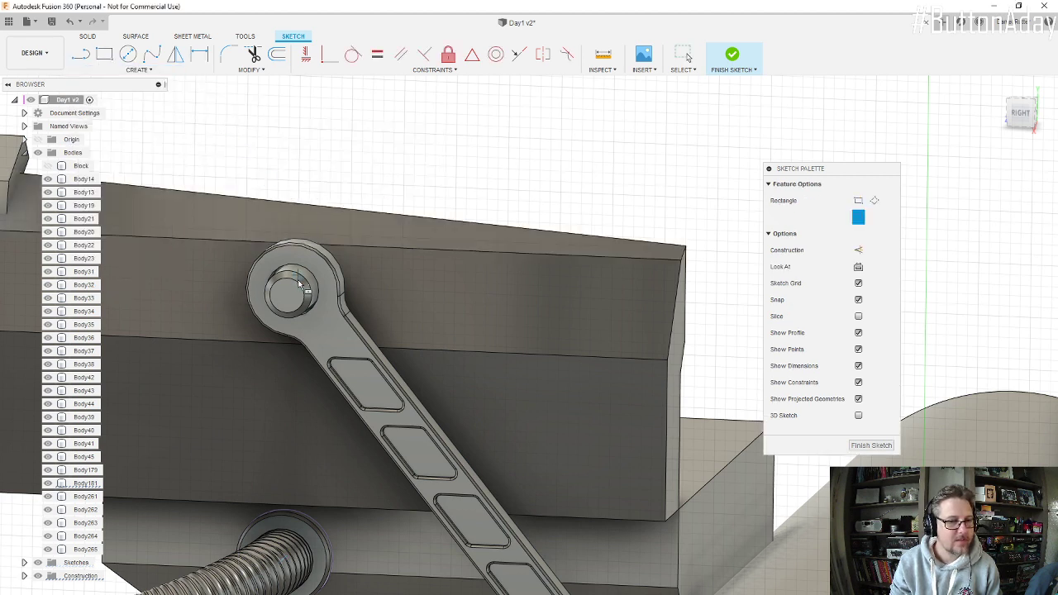
{"action": "left_click", "coordinate": [385, 358]}
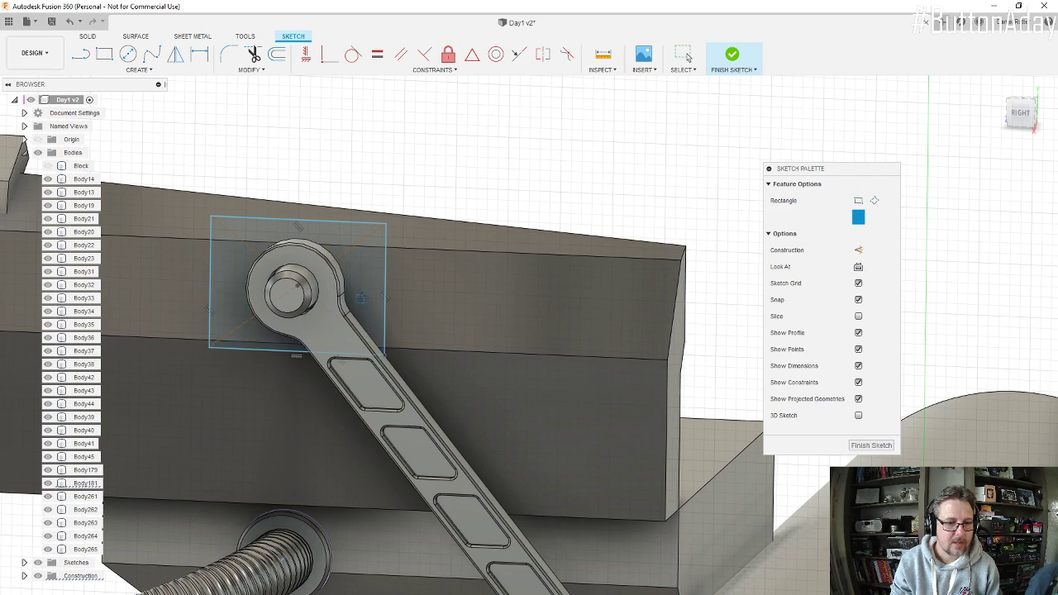
Step: Draw a line across the rectangle between the midpoints of its two short sides and finish the sketch
{"action": "mouse_move", "coordinate": [361, 298]}
{"action": "middle_mouse_down", "text": "shift"}
{"action": "mouse_move", "coordinate": [302, 295]}
{"action": "mouse_move", "coordinate": [376, 290]}
{"action": "mouse_move", "coordinate": [399, 256]}
{"action": "middle_mouse_up", "text": "shift"}
{"action": "scroll", "coordinate": [399, 256], "scroll_direction": "down", "scroll_amount": 1}
{"action": "scroll", "coordinate": [293, 358], "scroll_direction": "up", "scroll_amount": 2}
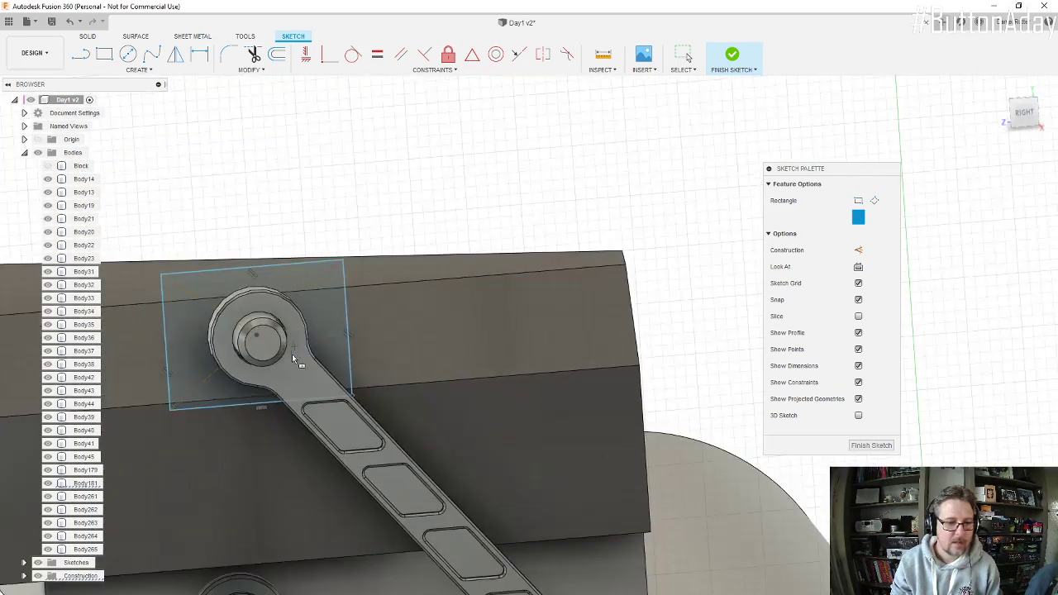
{"action": "scroll", "coordinate": [293, 358], "scroll_direction": "up", "scroll_amount": 2}
{"action": "key", "text": "l"}
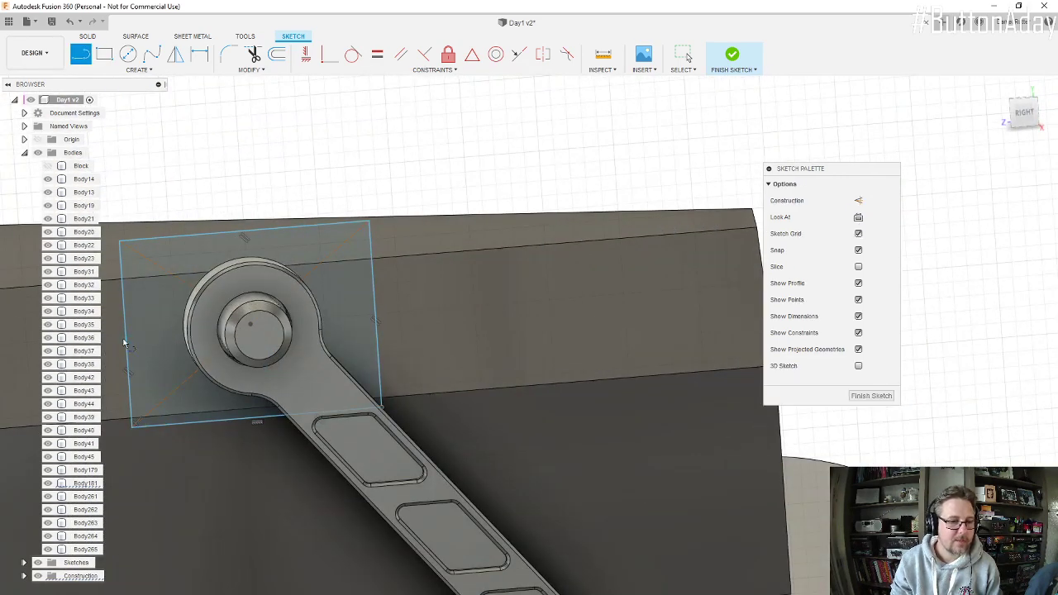
{"action": "left_click", "coordinate": [125, 335]}
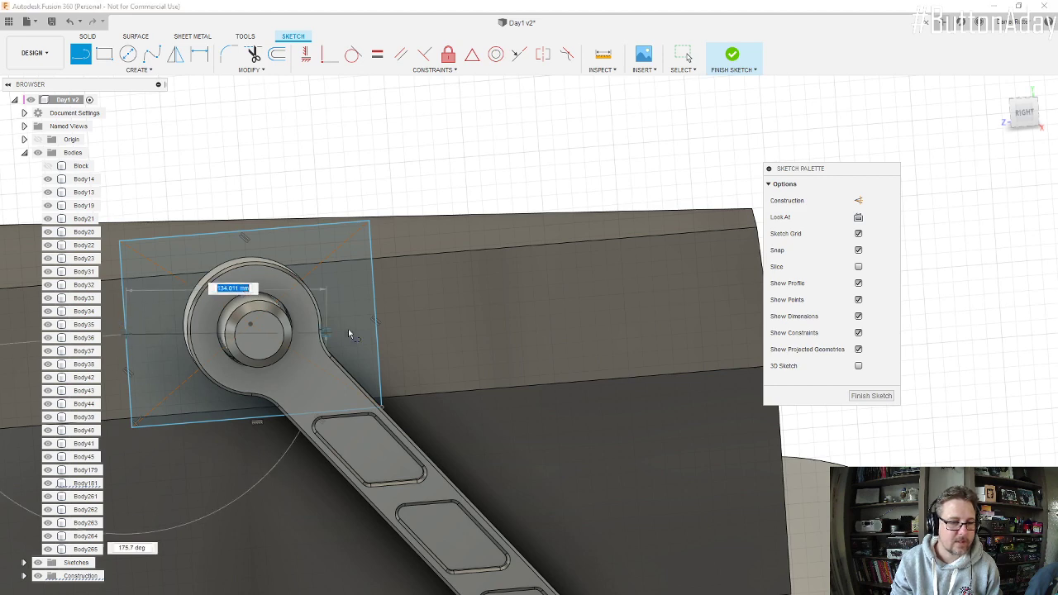
{"action": "key", "text": "Escape"}
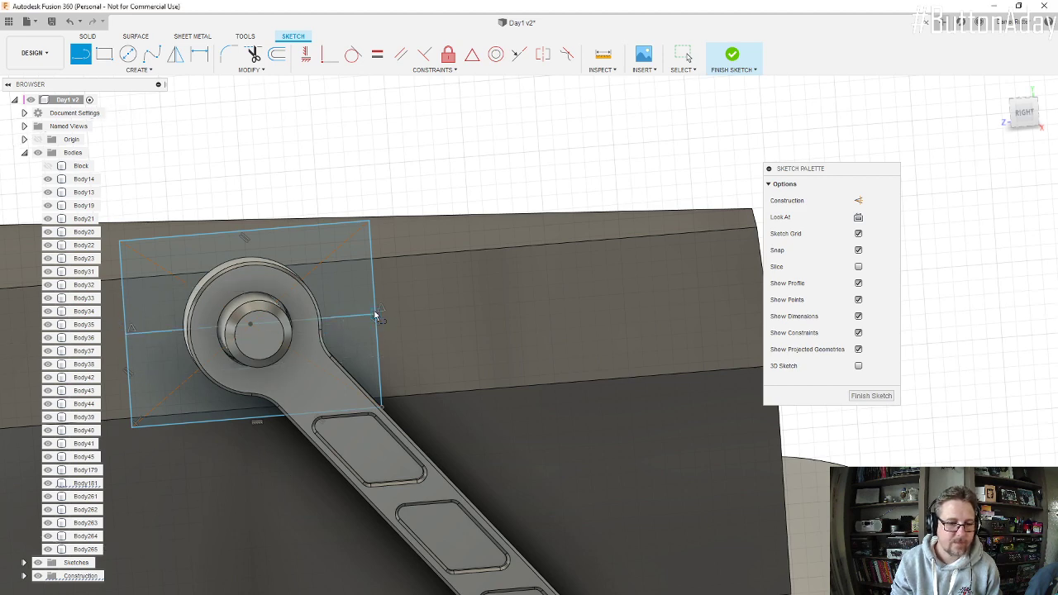
{"action": "scroll", "coordinate": [376, 315], "scroll_direction": "down", "scroll_amount": 2}
{"action": "scroll", "coordinate": [299, 302], "scroll_direction": "up", "scroll_amount": 2}
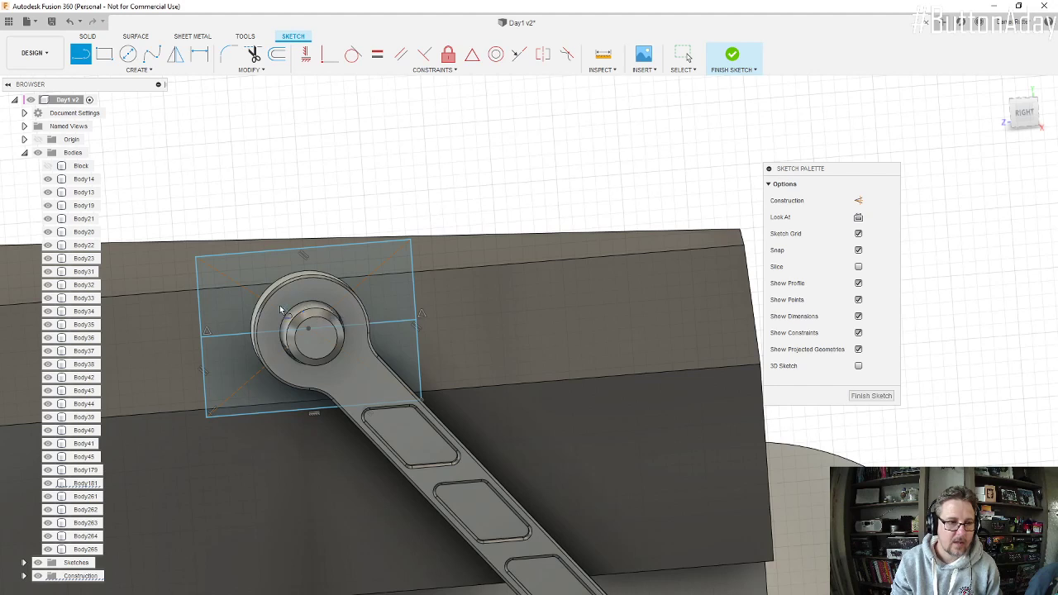
{"action": "left_click", "coordinate": [727, 57]}
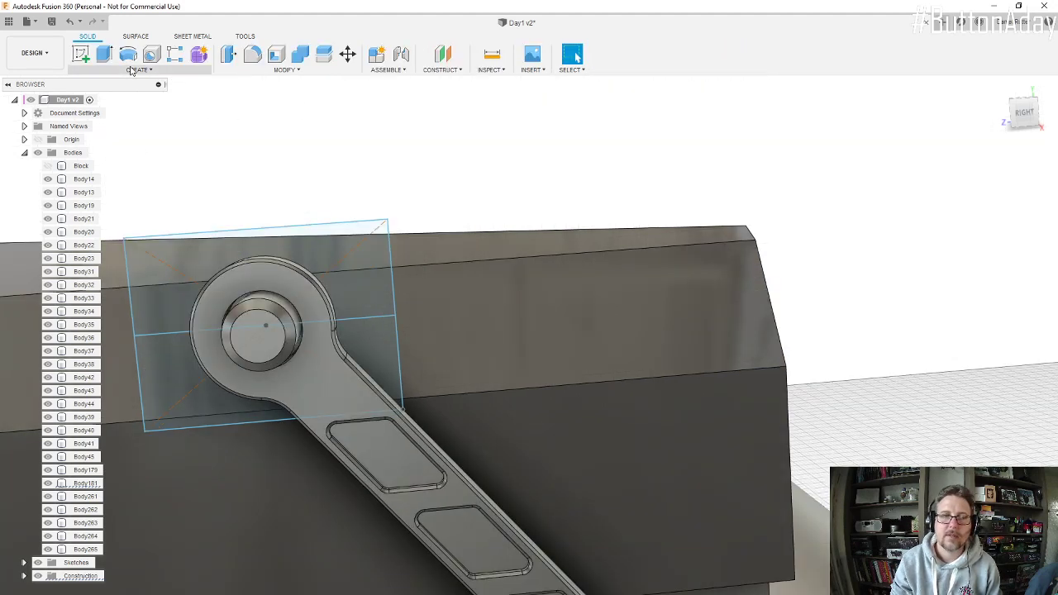
Step: Set up a 30 mm extrusion of the rectangle's upper half, including the ring area around the pin, toward the engine body
{"action": "left_click", "coordinate": [104, 54]}
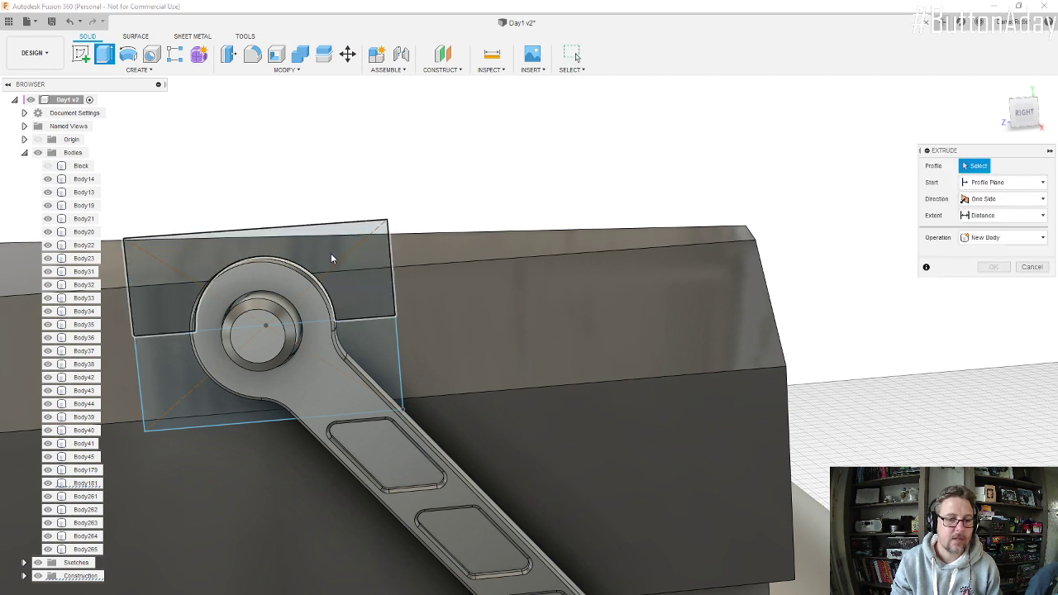
{"action": "left_click", "coordinate": [174, 277]}
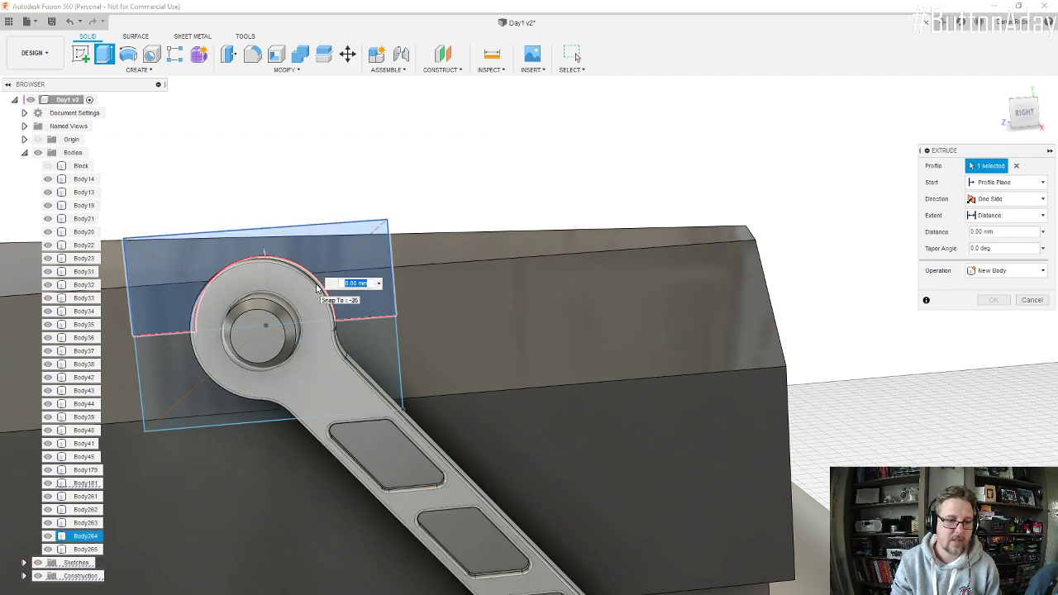
{"action": "middle_click_drag", "start_coordinate": [317, 288], "coordinate": [184, 355], "text": "shift"}
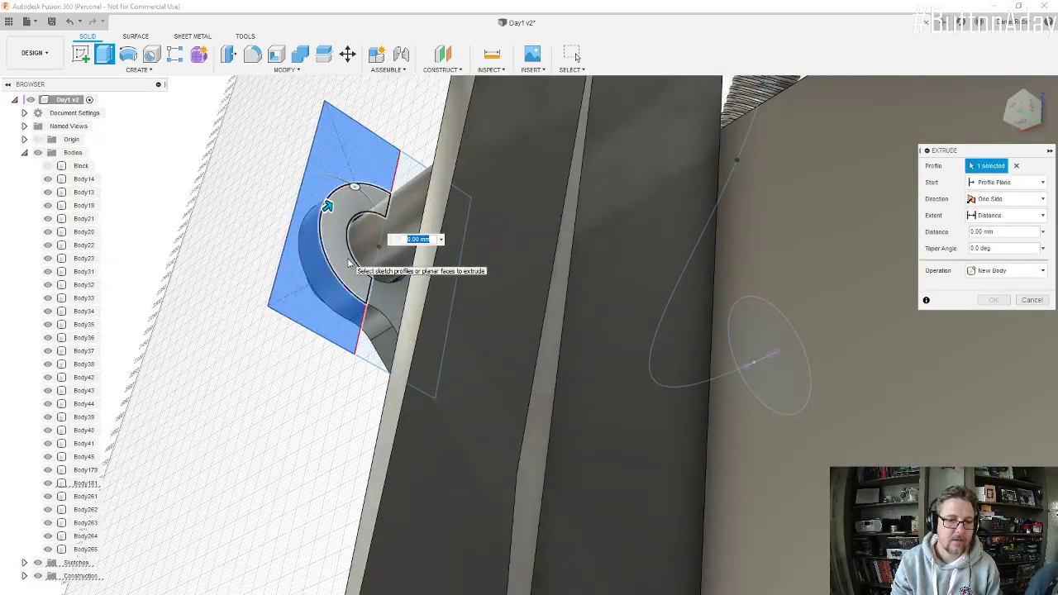
{"action": "left_click", "coordinate": [348, 263]}
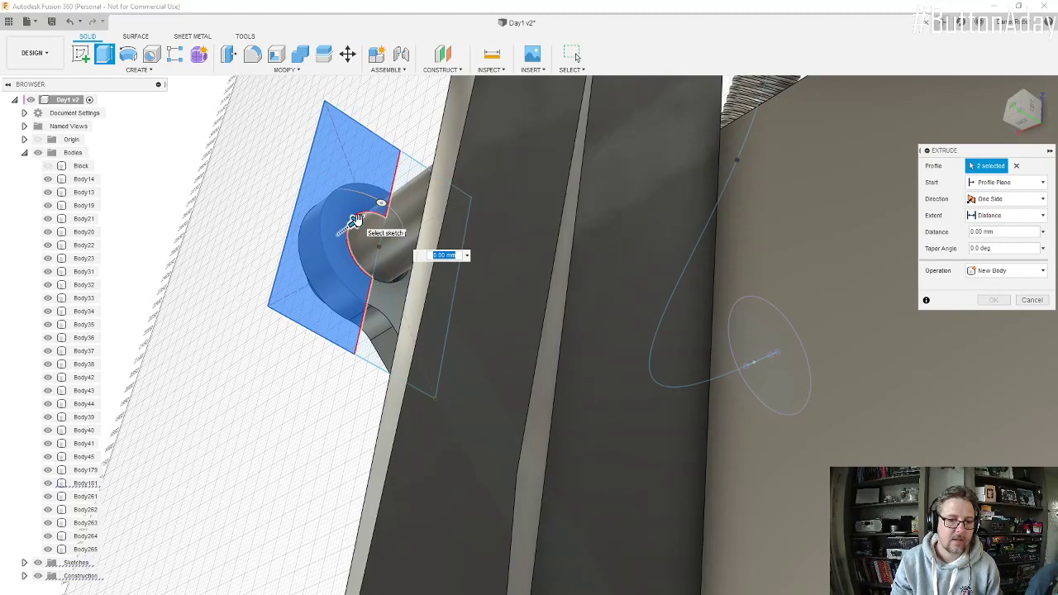
{"action": "type", "text": "30"}
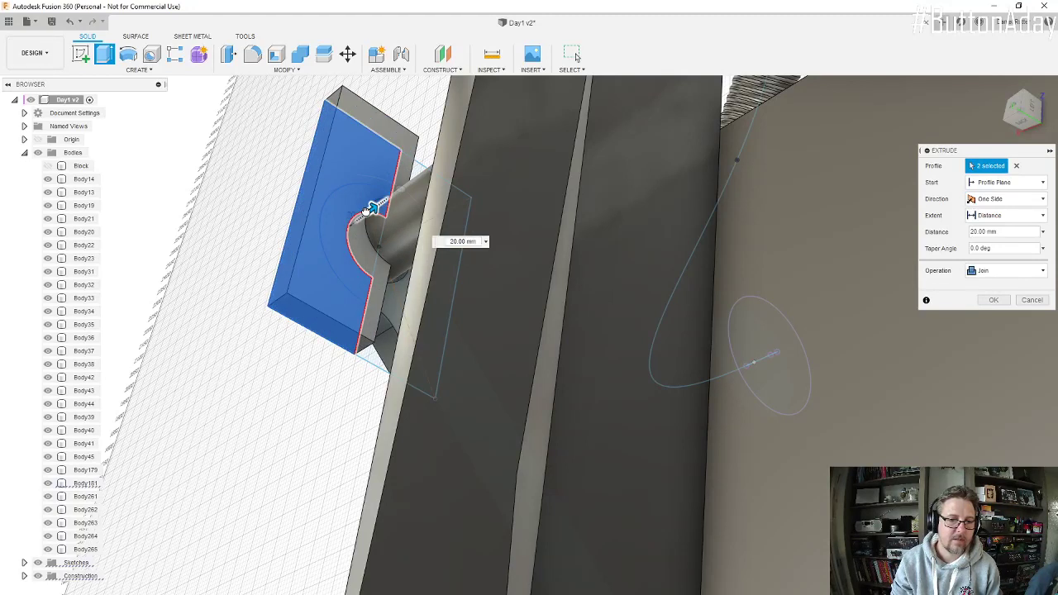
{"action": "middle_click_drag", "start_coordinate": [378, 201], "coordinate": [392, 202], "text": "shift"}
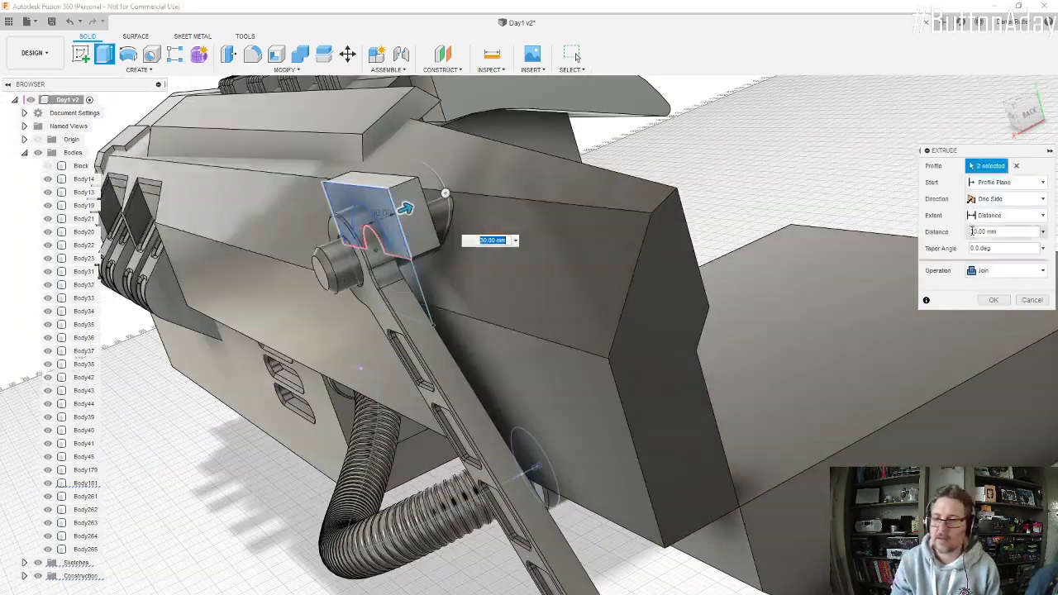
Step: Start the extrusion from an offset plane 50 mm from the sketch and set its operation to New Body
{"action": "left_click", "coordinate": [1043, 200]}
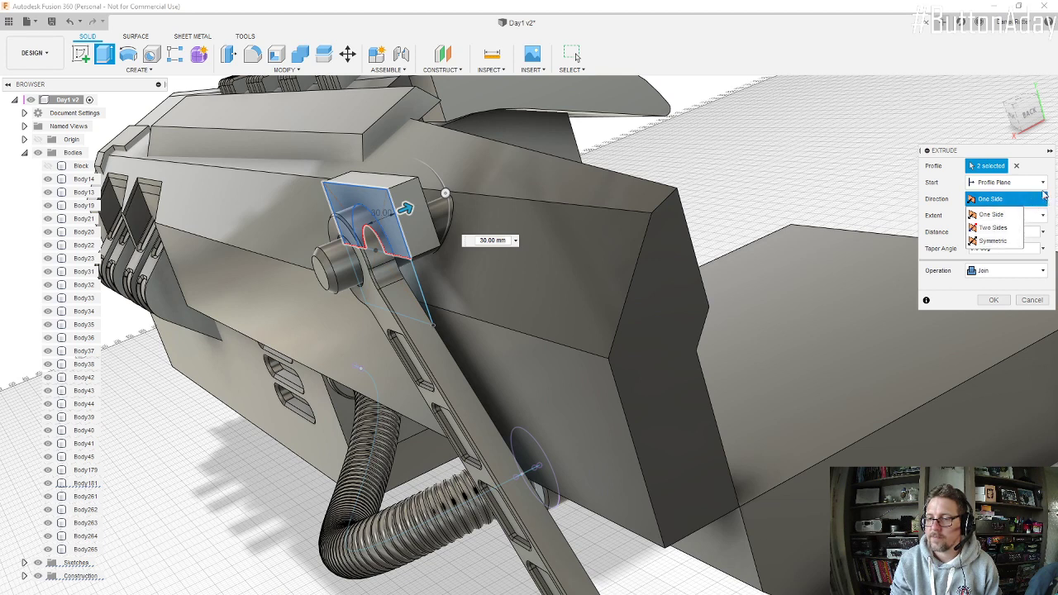
{"action": "left_click", "coordinate": [1045, 185]}
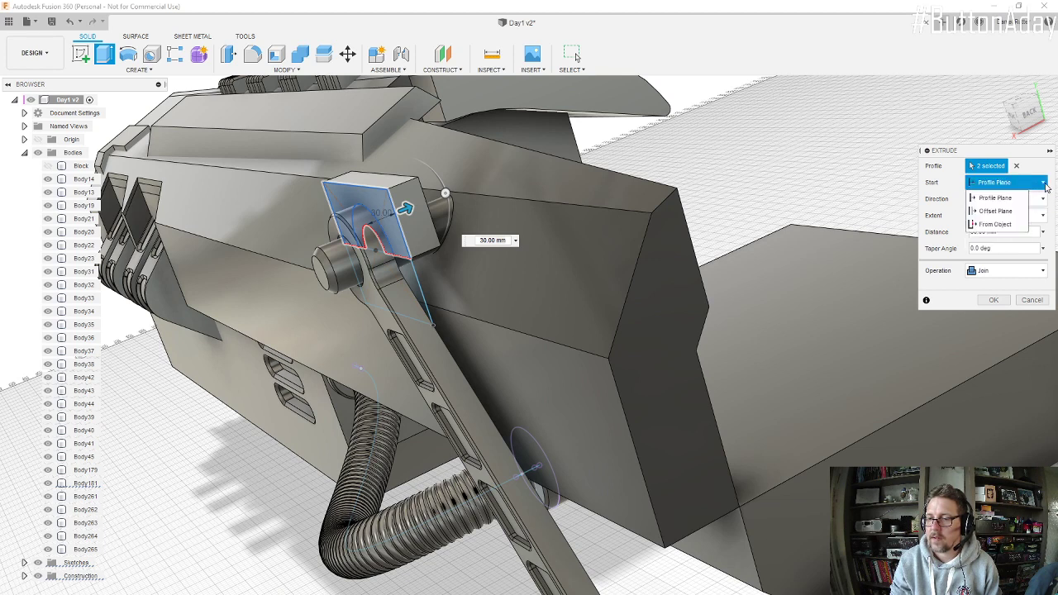
{"action": "left_click", "coordinate": [995, 212]}
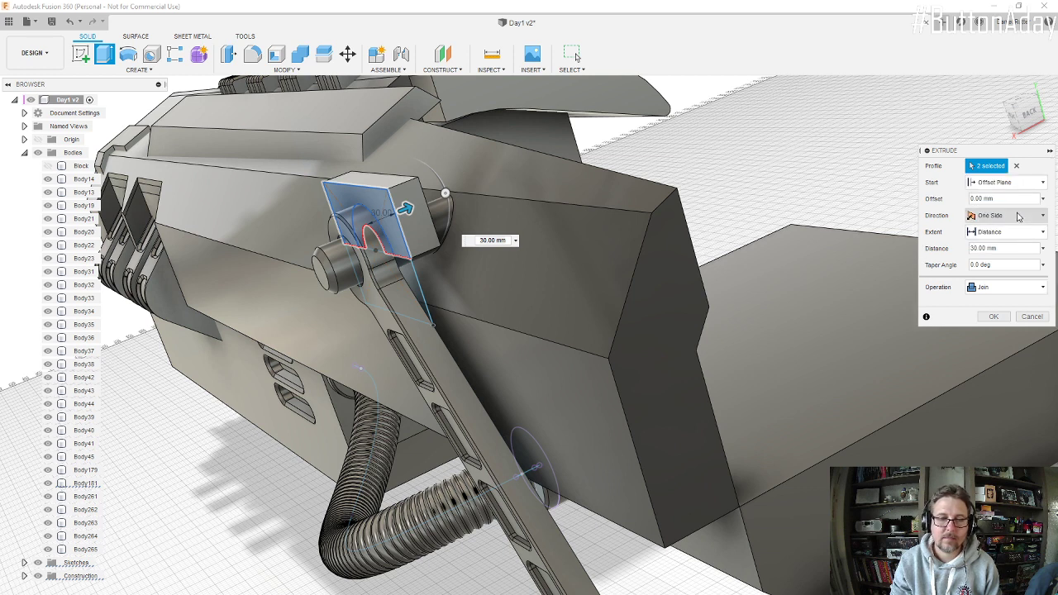
{"action": "left_click", "coordinate": [1008, 200]}
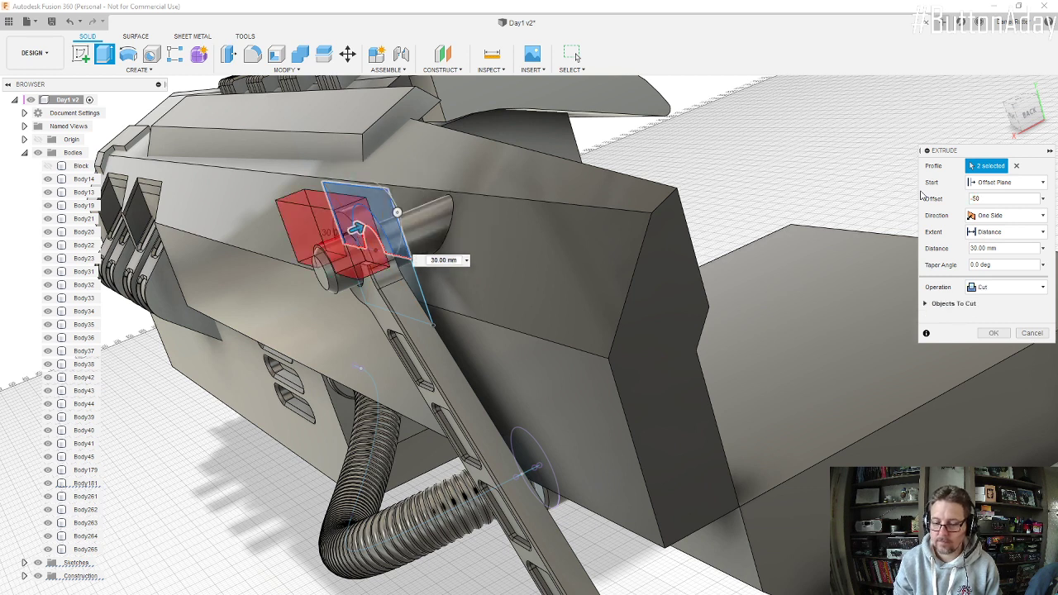
{"action": "type", "text": "50"}
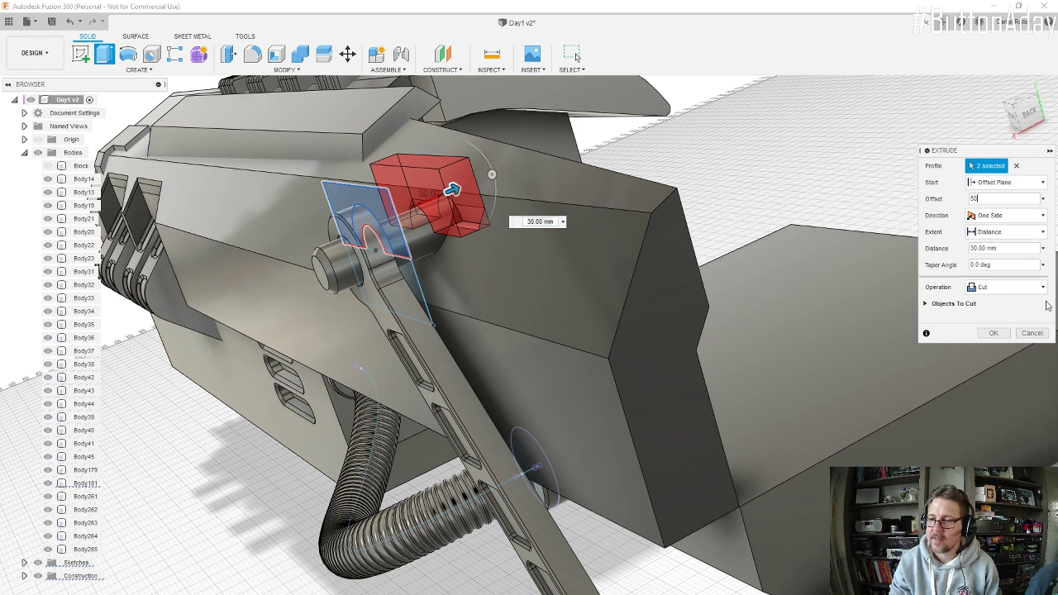
{"action": "left_click", "coordinate": [1007, 287]}
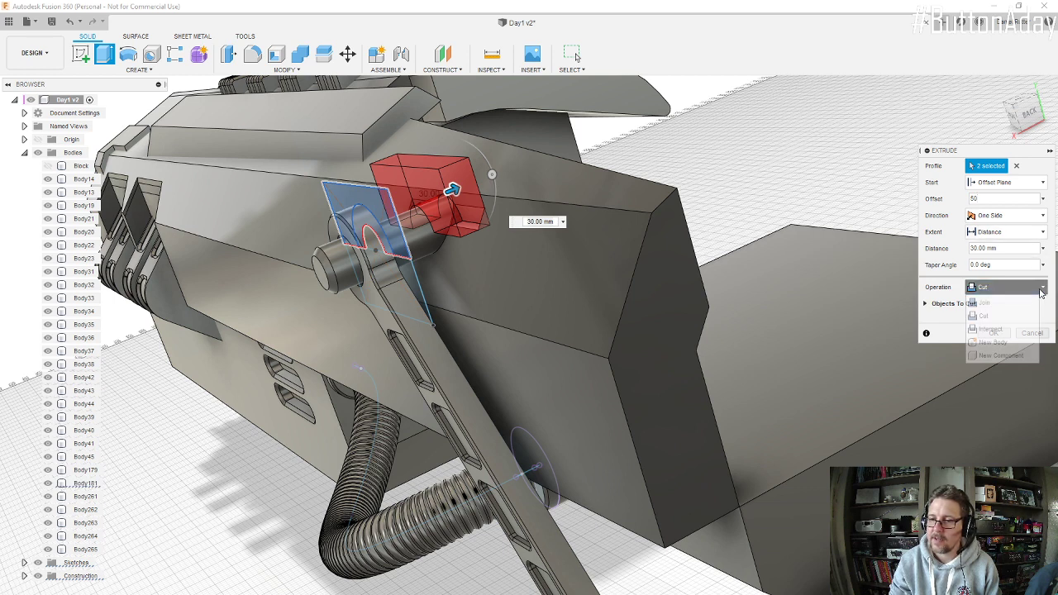
{"action": "left_click", "coordinate": [999, 342]}
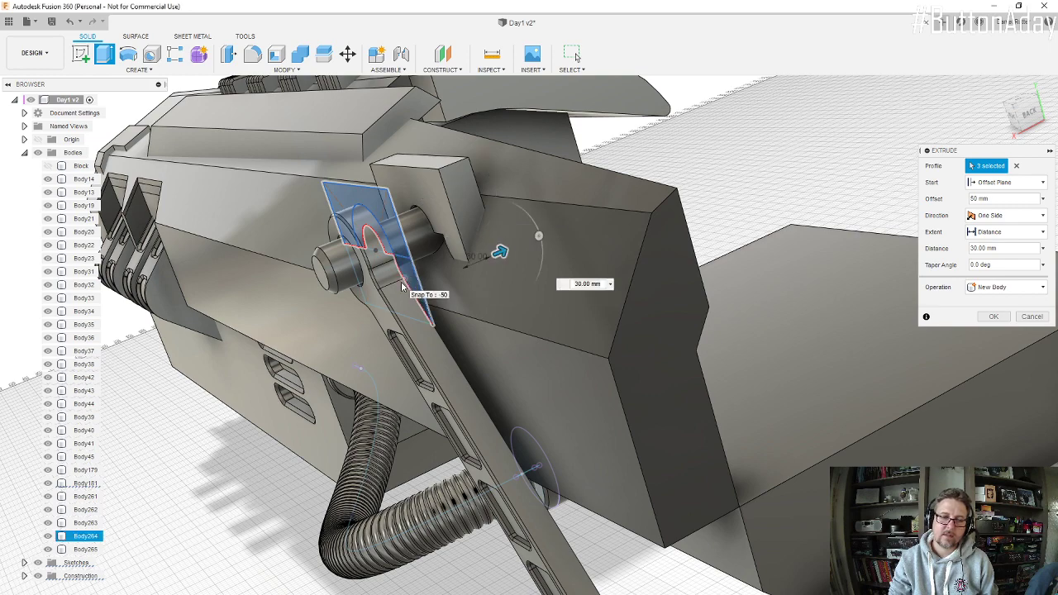
Step: Add the rectangle's lower half and the remaining ring areas to the extrusion, leaving out the pin hole, and create the block
{"action": "middle_click_drag", "start_coordinate": [406, 285], "coordinate": [467, 254], "text": "shift"}
{"action": "scroll", "coordinate": [407, 264], "scroll_direction": "up", "scroll_amount": 5}
{"action": "left_click", "coordinate": [199, 314]}
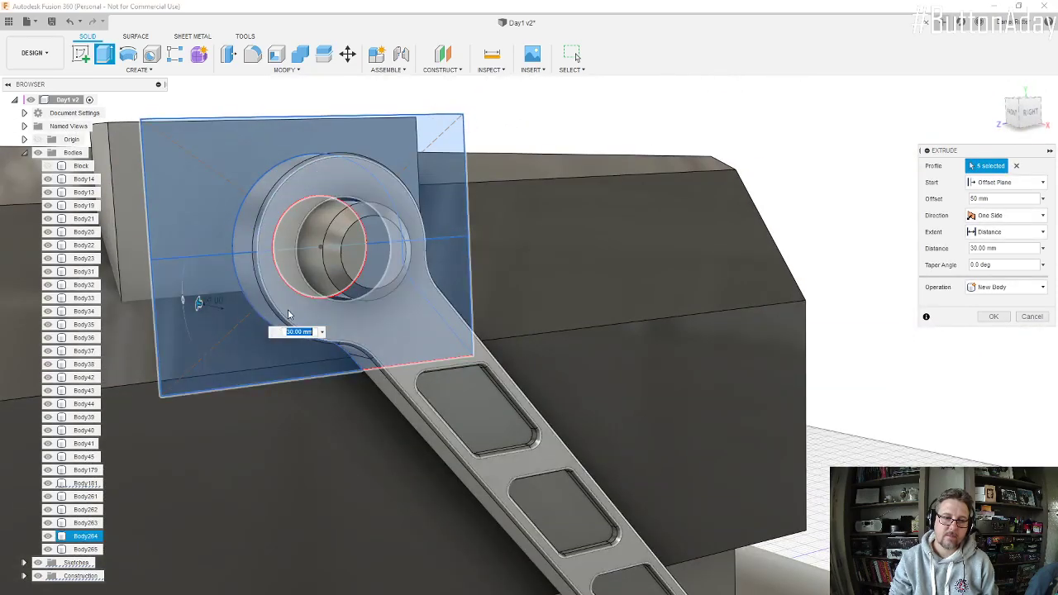
{"action": "scroll", "coordinate": [287, 278], "scroll_direction": "down", "scroll_amount": 3}
{"action": "middle_click_drag", "start_coordinate": [286, 278], "coordinate": [311, 274], "text": "shift"}
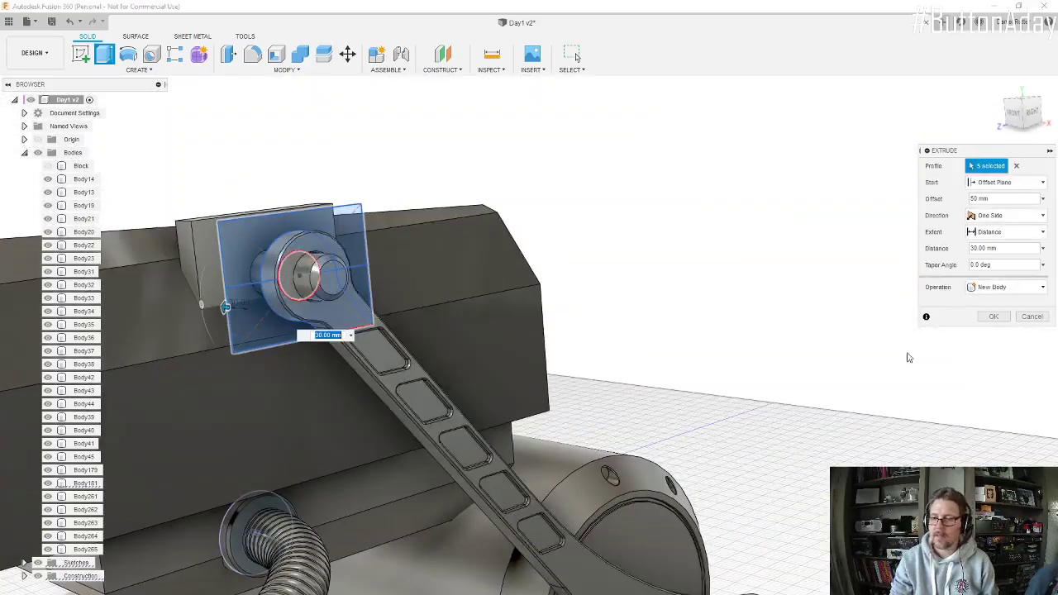
{"action": "left_click", "coordinate": [994, 317]}
Step: Chamfer the block's two upper corner edges with an equal distance of 40 mm
{"action": "scroll", "coordinate": [193, 251], "scroll_direction": "up", "scroll_amount": 5}
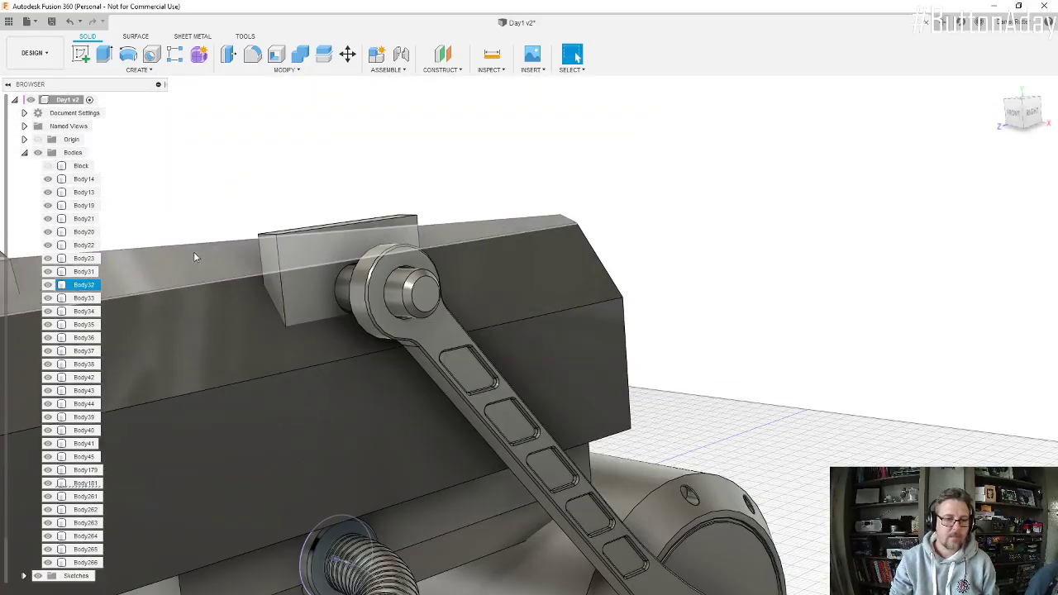
{"action": "middle_click_drag", "start_coordinate": [318, 255], "coordinate": [311, 276], "text": "shift"}
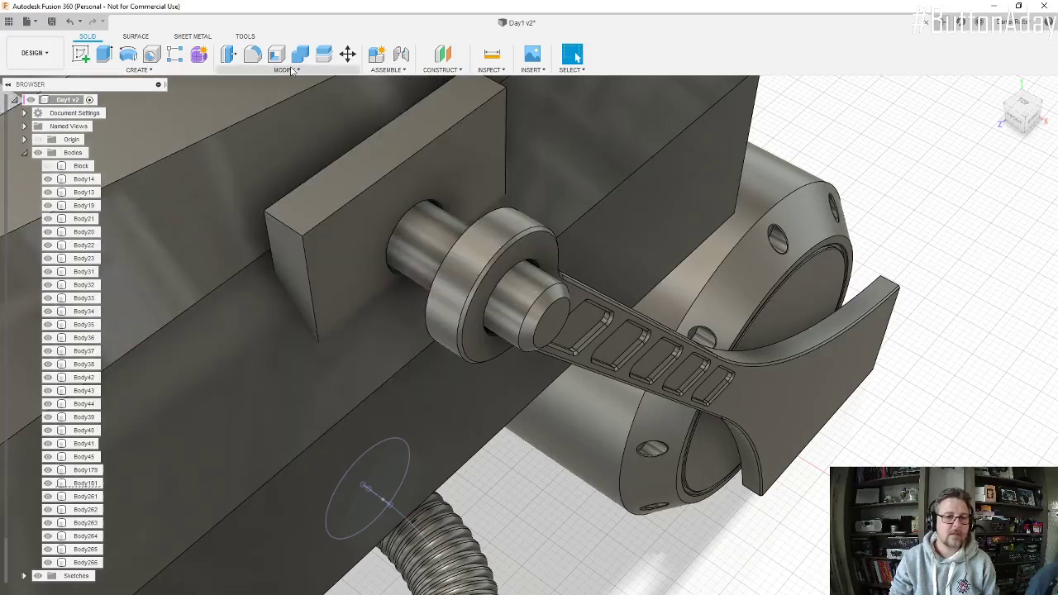
{"action": "left_click", "coordinate": [293, 72]}
{"action": "left_click", "coordinate": [275, 106]}
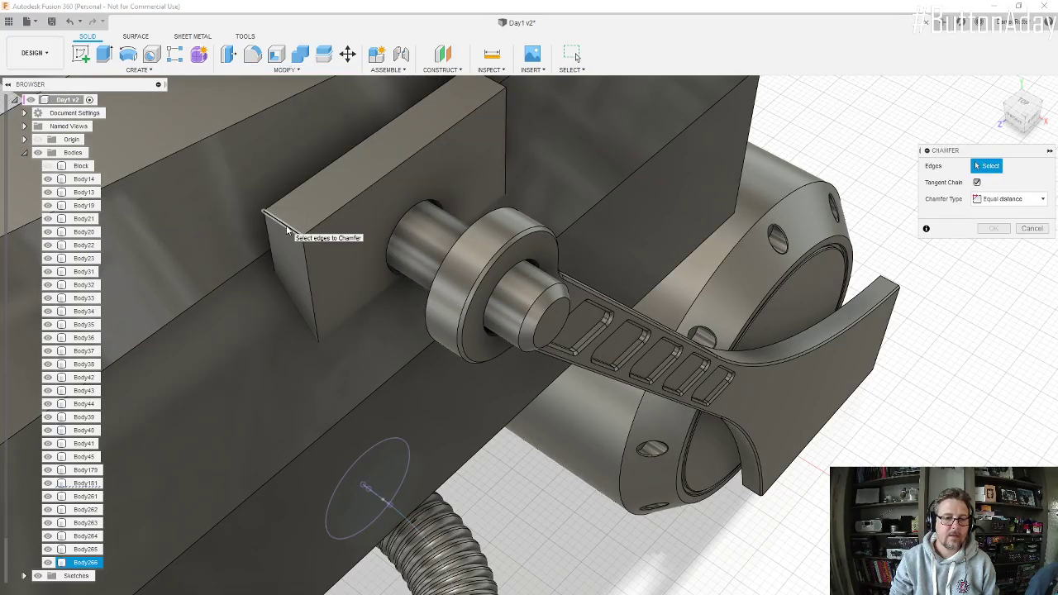
{"action": "left_click", "coordinate": [285, 226]}
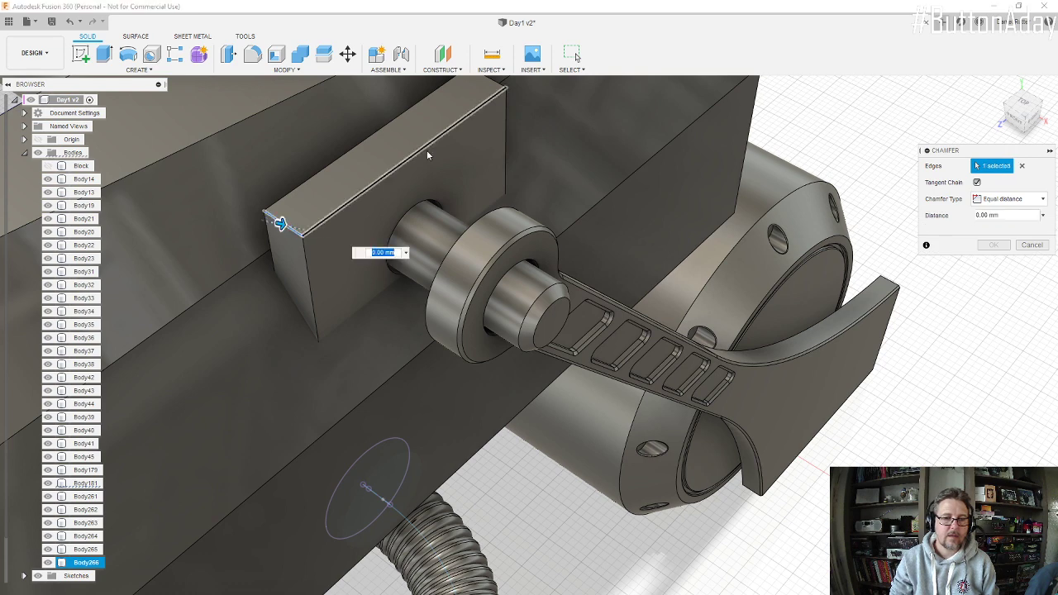
{"action": "left_click", "coordinate": [495, 85]}
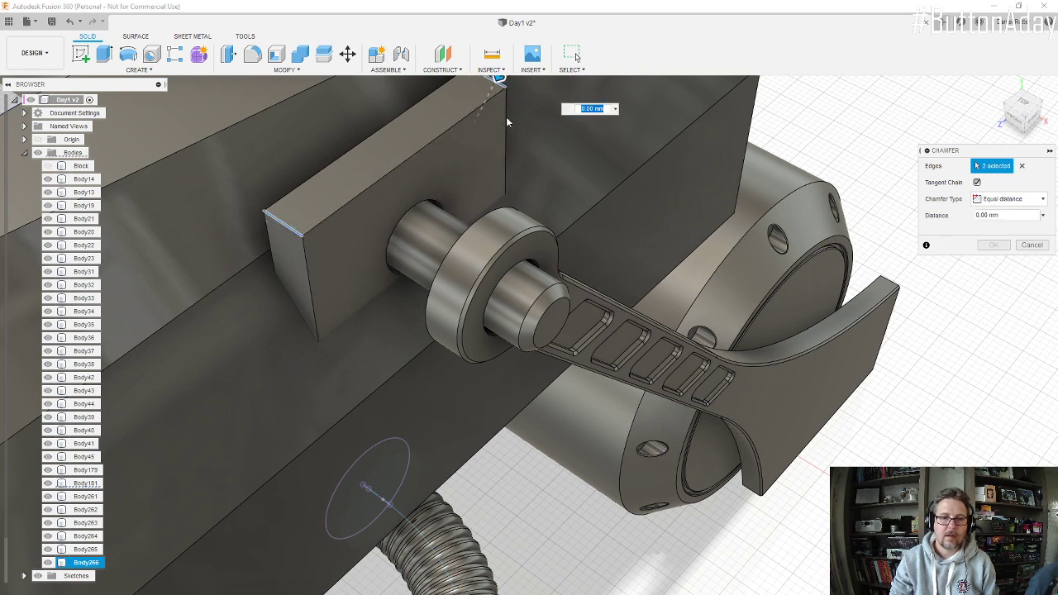
{"action": "scroll", "coordinate": [507, 123], "scroll_direction": "down", "scroll_amount": 2}
{"action": "left_click_drag", "start_coordinate": [496, 86], "coordinate": [482, 118]}
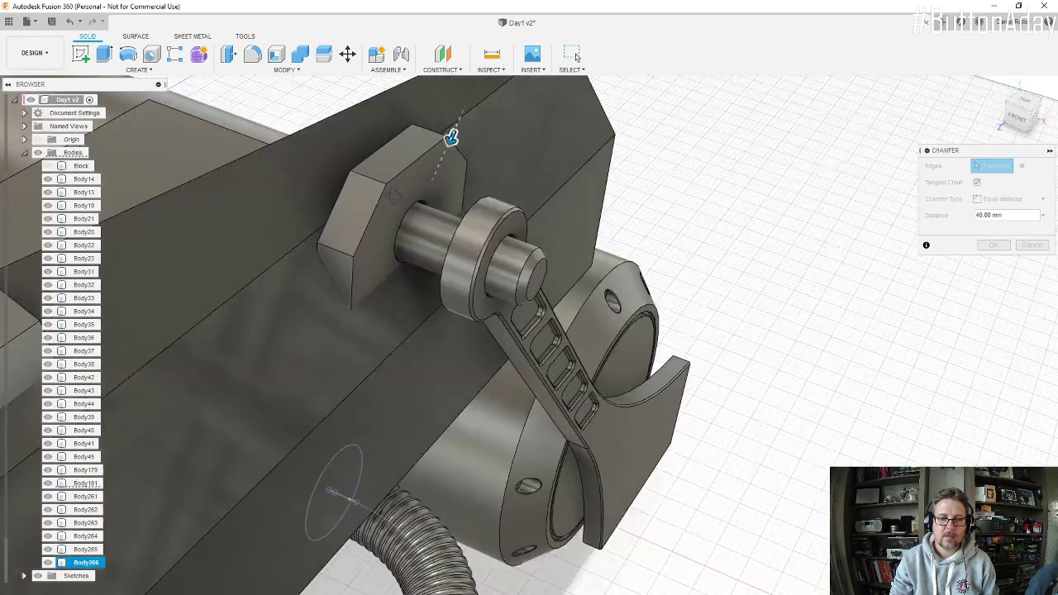
{"action": "left_click", "coordinate": [994, 245]}
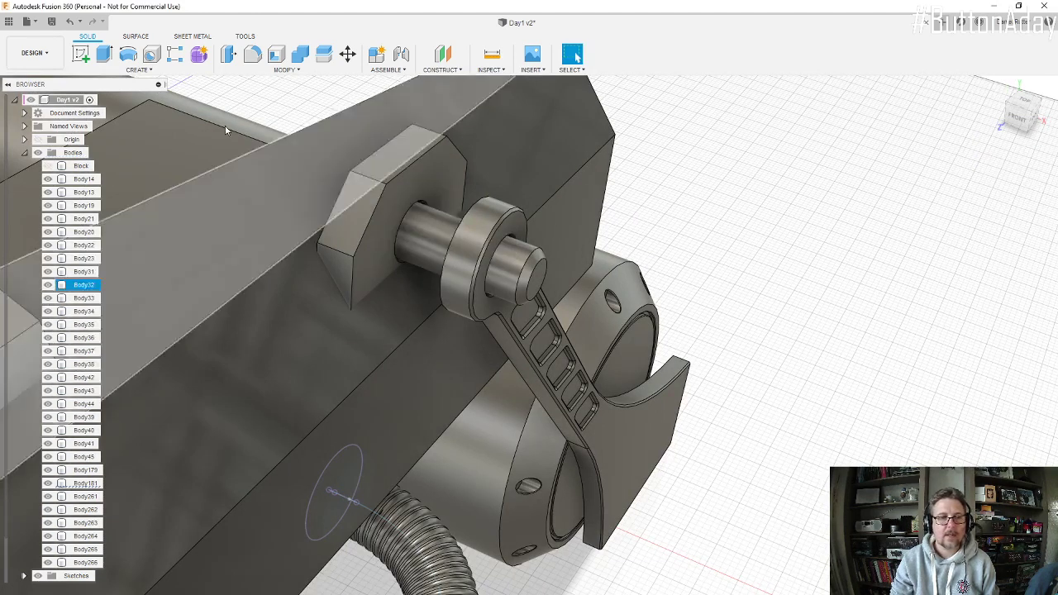
Step: Chamfer the two side, two slanted and top edges of the block's outer face with an equal distance of 2 mm
{"action": "left_click", "coordinate": [279, 73]}
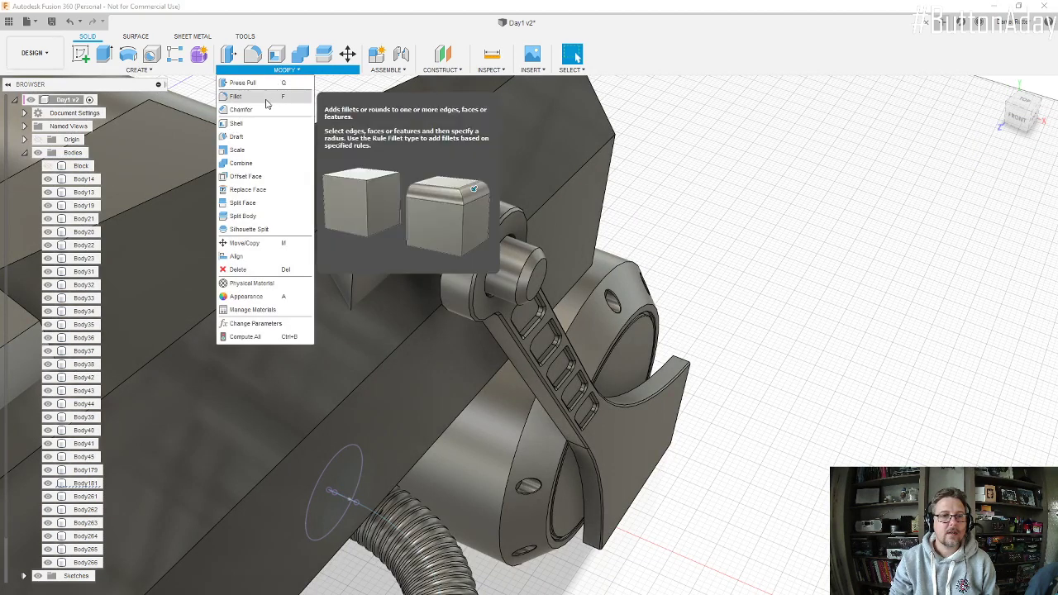
{"action": "left_click", "coordinate": [263, 108]}
{"action": "left_click", "coordinate": [354, 277]}
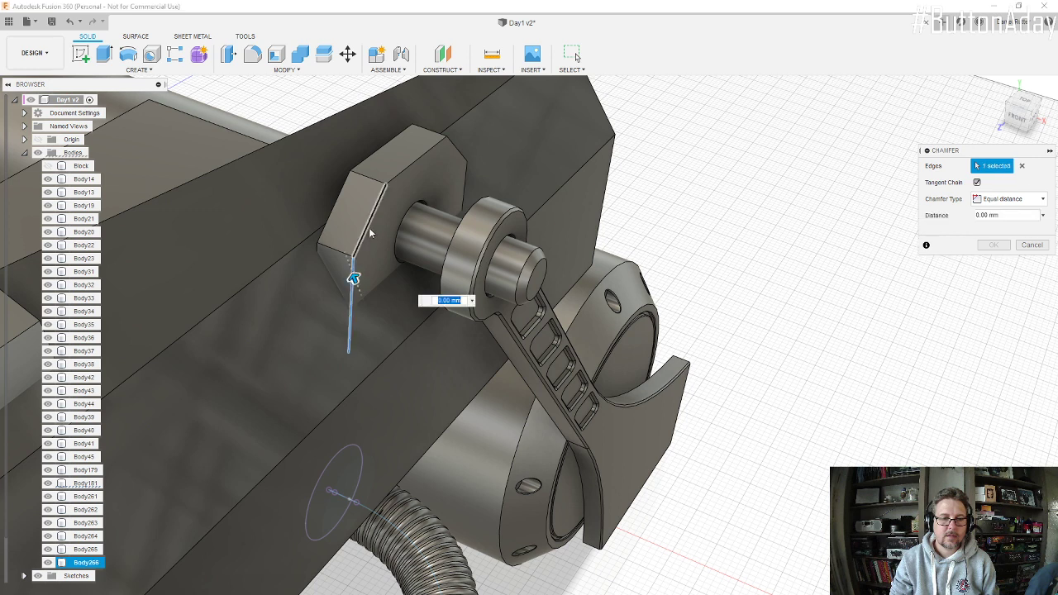
{"action": "left_click", "coordinate": [400, 180]}
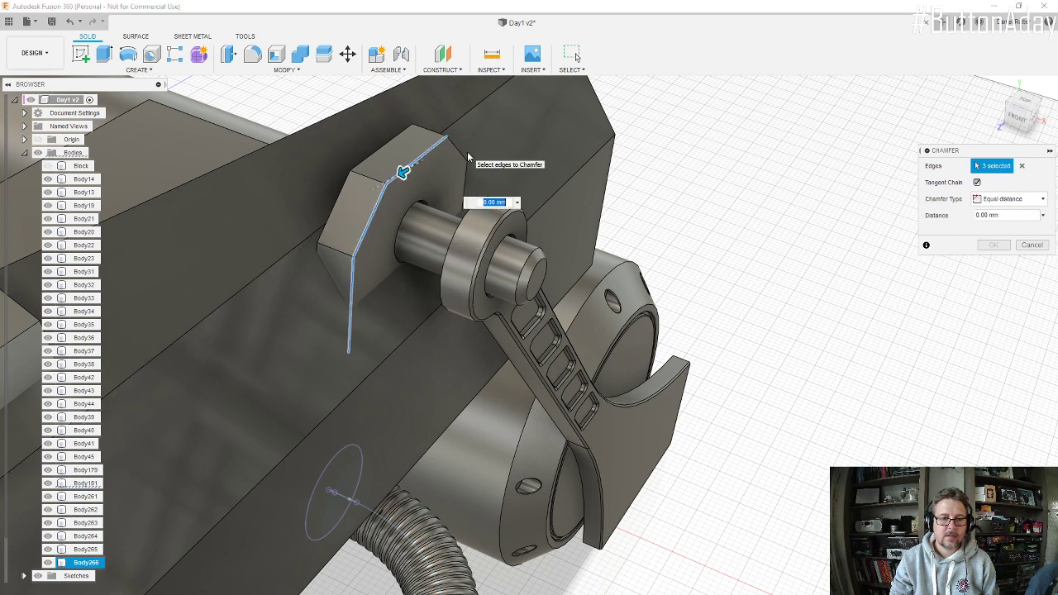
{"action": "left_click", "coordinate": [465, 162]}
{"action": "left_click", "coordinate": [467, 174]}
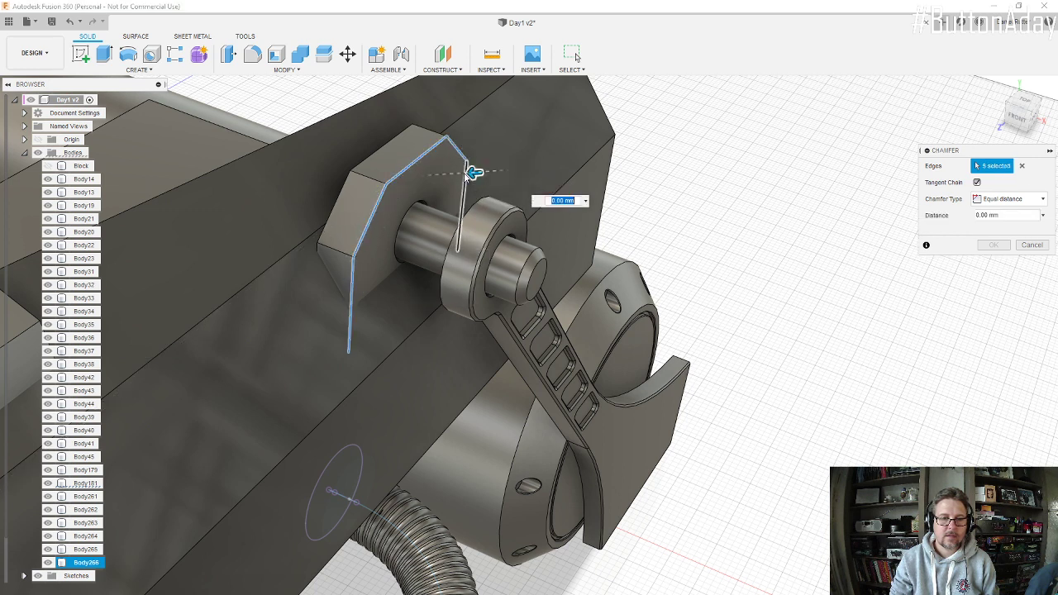
{"action": "key", "text": "Return"}
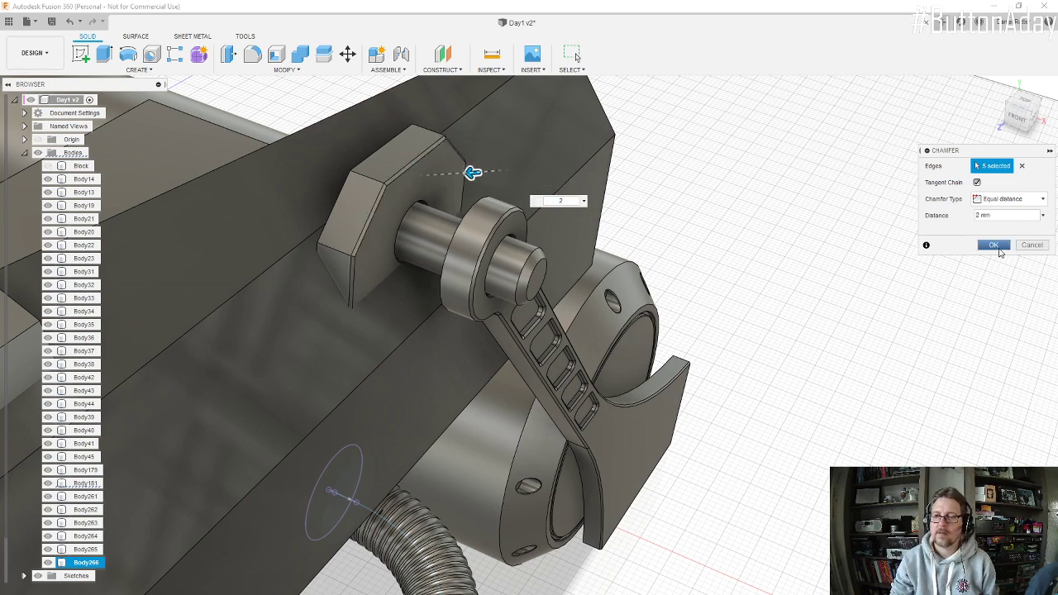
{"action": "left_click", "coordinate": [999, 249]}
Step: Set up a Join combine with the long upper engine body as target and the mounting block and pin as tool bodies
{"action": "scroll", "coordinate": [374, 259], "scroll_direction": "down", "scroll_amount": 3}
{"action": "middle_click_drag", "start_coordinate": [373, 260], "coordinate": [360, 229], "text": "shift"}
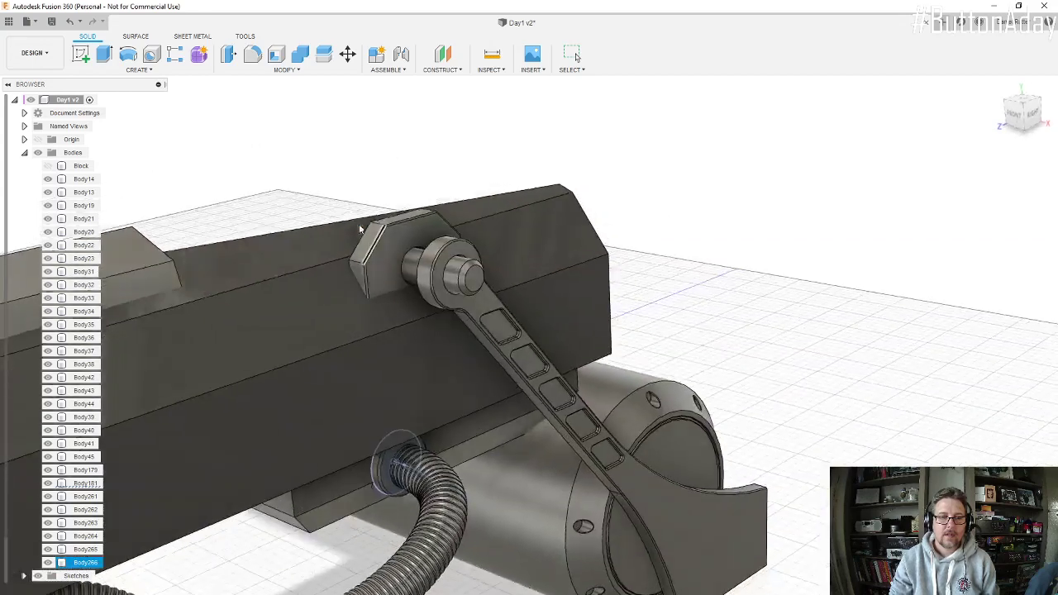
{"action": "scroll", "coordinate": [360, 229], "scroll_direction": "down", "scroll_amount": 5}
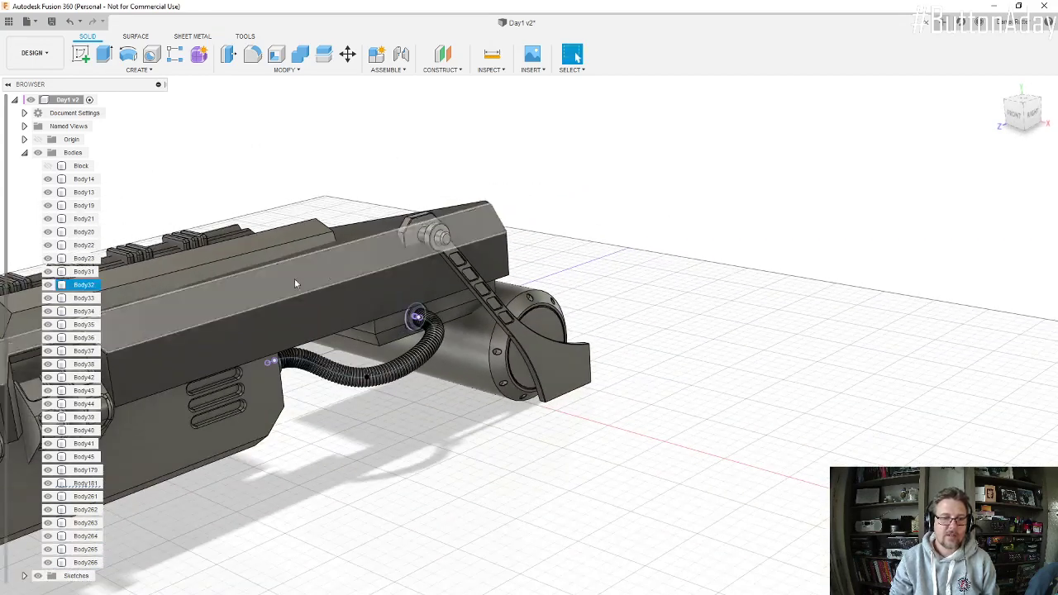
{"action": "scroll", "coordinate": [456, 223], "scroll_direction": "down", "scroll_amount": 5}
{"action": "scroll", "coordinate": [186, 281], "scroll_direction": "up", "scroll_amount": 6}
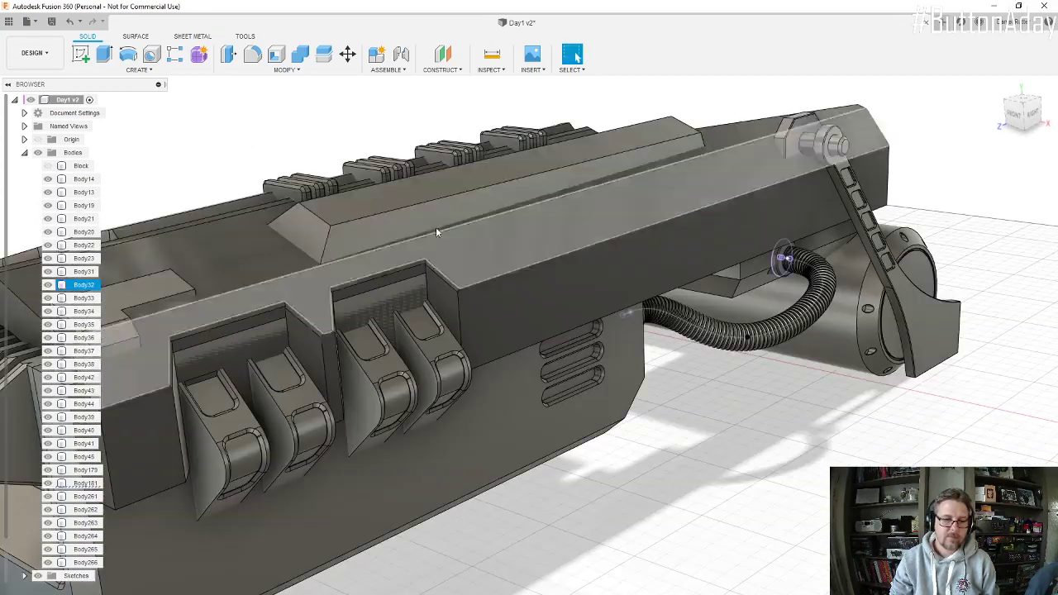
{"action": "left_click", "coordinate": [301, 57]}
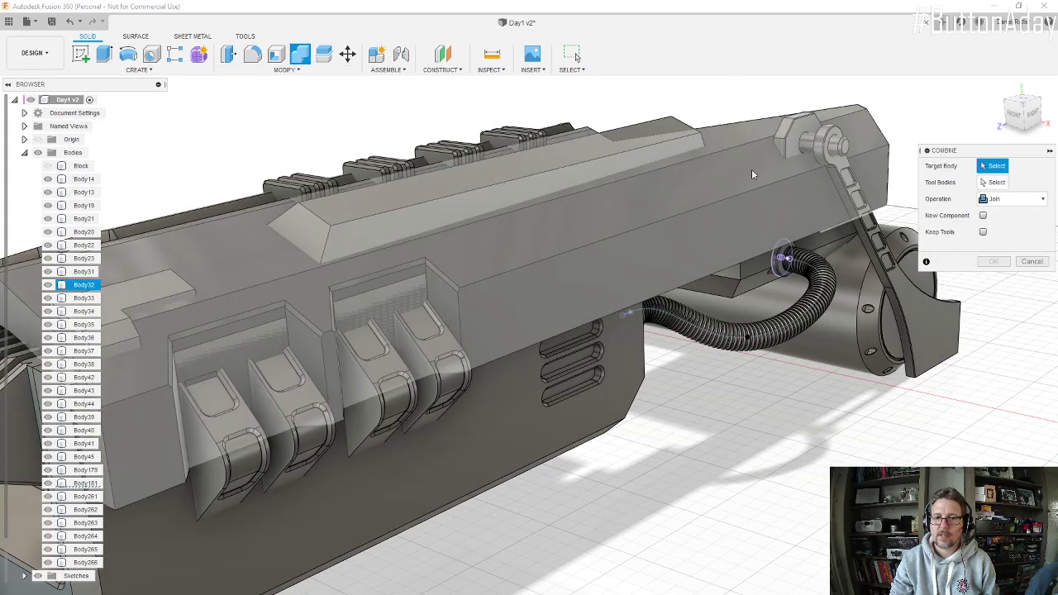
{"action": "left_click", "coordinate": [751, 169]}
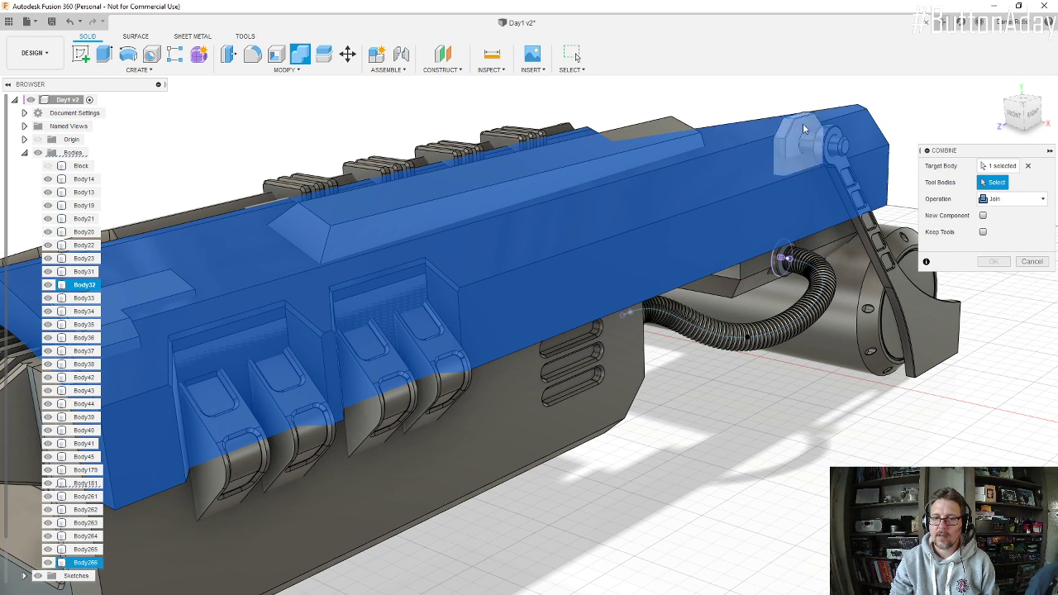
{"action": "left_click", "coordinate": [803, 124]}
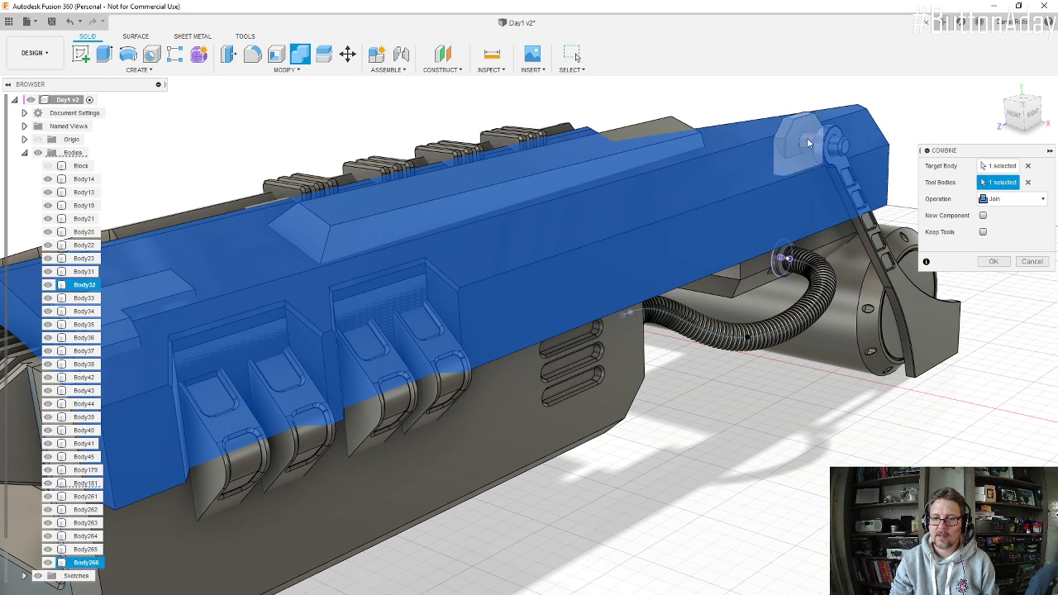
{"action": "left_click", "coordinate": [847, 150]}
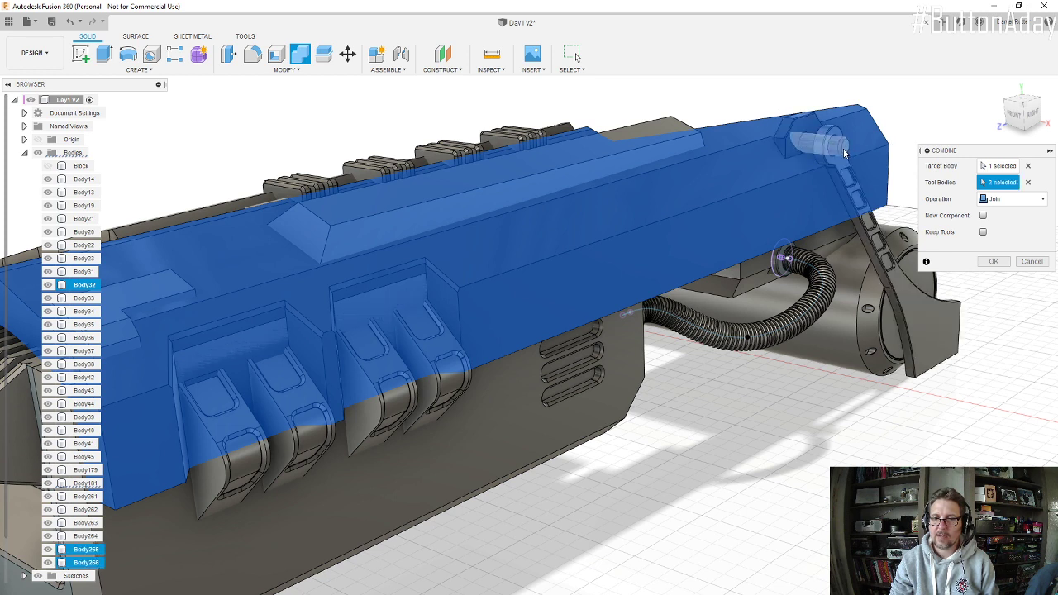
Step: Add the raised panel and the L-shaped front plate to the tool bodies and complete the join
{"action": "left_click", "coordinate": [669, 128]}
{"action": "left_click", "coordinate": [675, 132]}
{"action": "scroll", "coordinate": [676, 131], "scroll_direction": "down", "scroll_amount": 2}
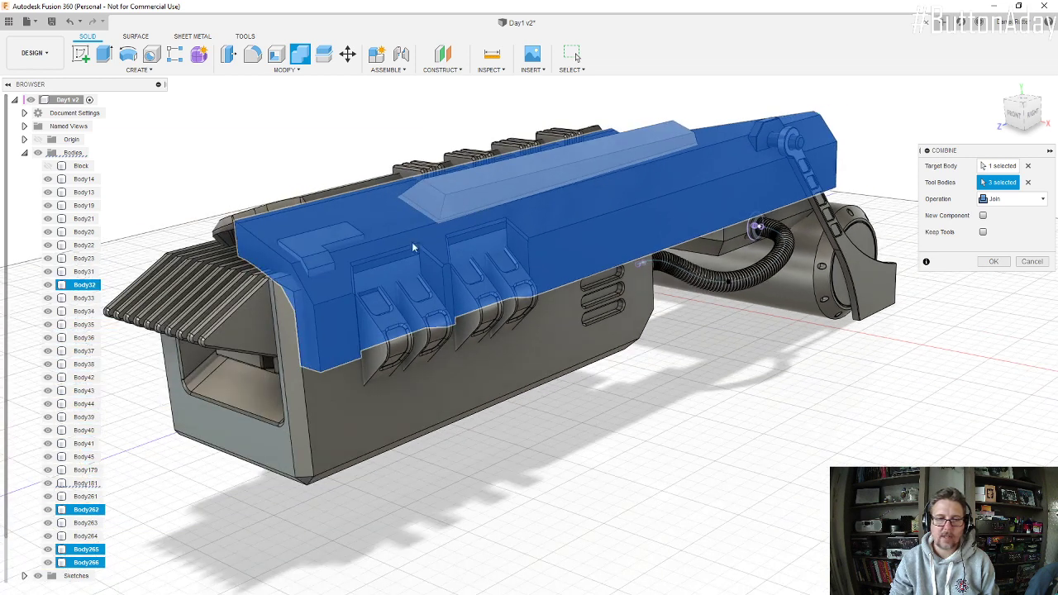
{"action": "left_click", "coordinate": [322, 241]}
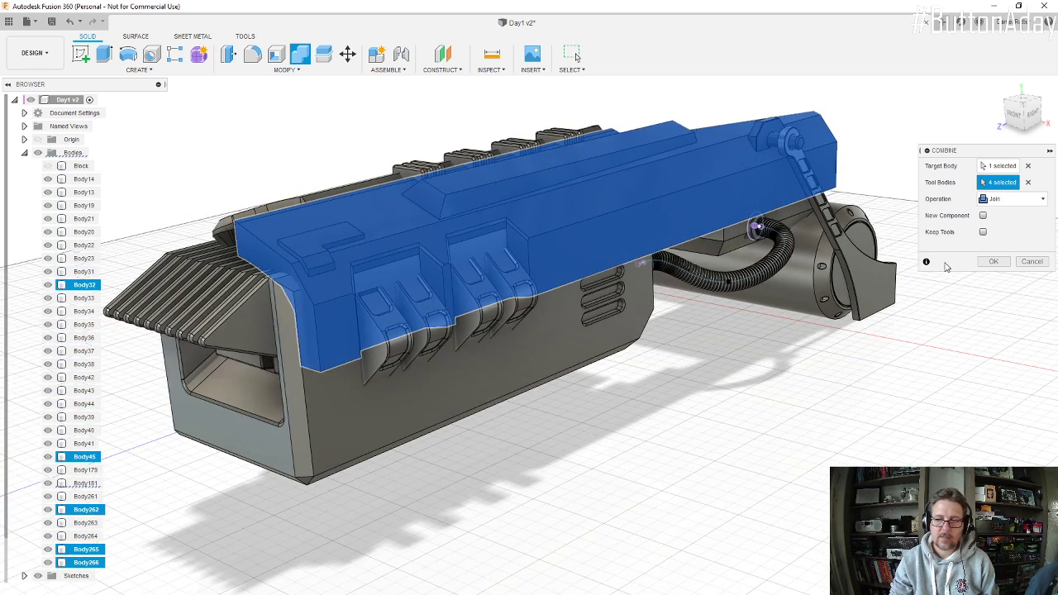
{"action": "left_click", "coordinate": [994, 261]}
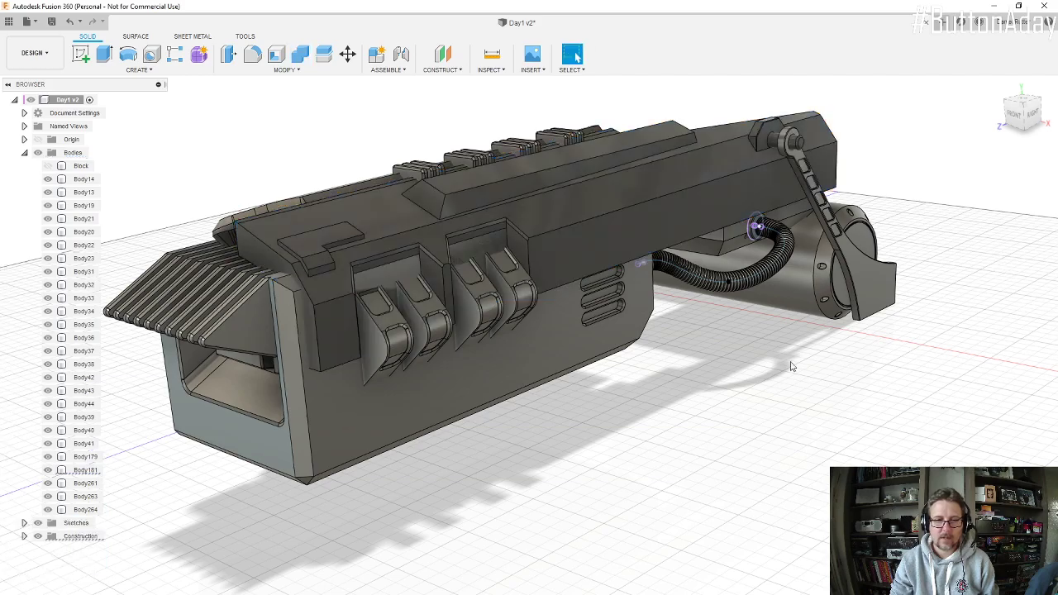
Step: Edit the combine feature and add the three ribs of the group nearest the cylinder to its tool bodies
{"action": "middle_click_drag", "start_coordinate": [562, 248], "coordinate": [617, 264], "text": "shift"}
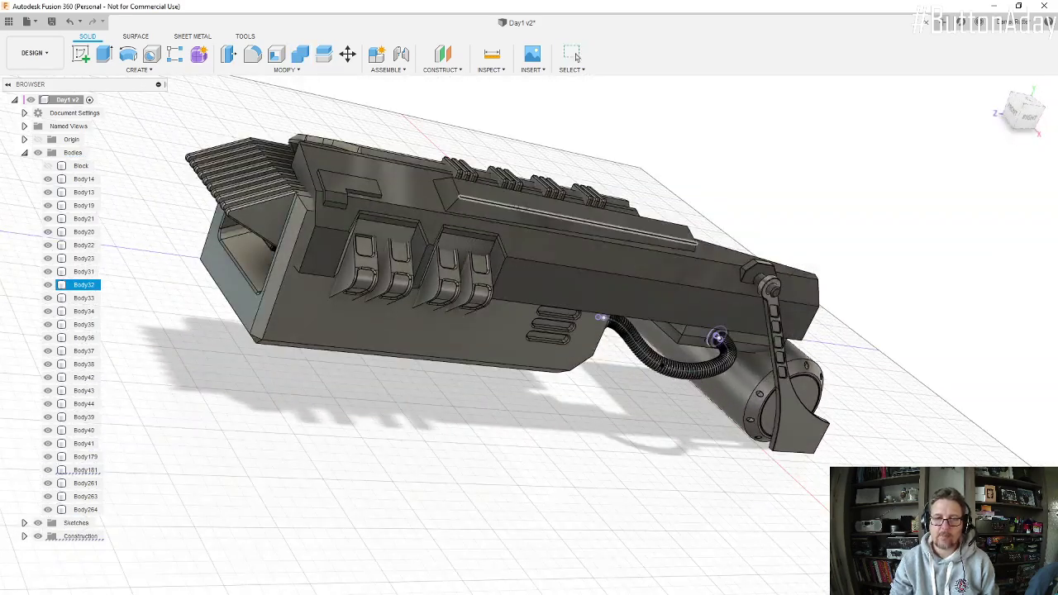
{"action": "middle_click_drag", "start_coordinate": [520, 207], "coordinate": [475, 306], "text": "shift"}
{"action": "scroll", "coordinate": [470, 291], "scroll_direction": "up", "scroll_amount": 1}
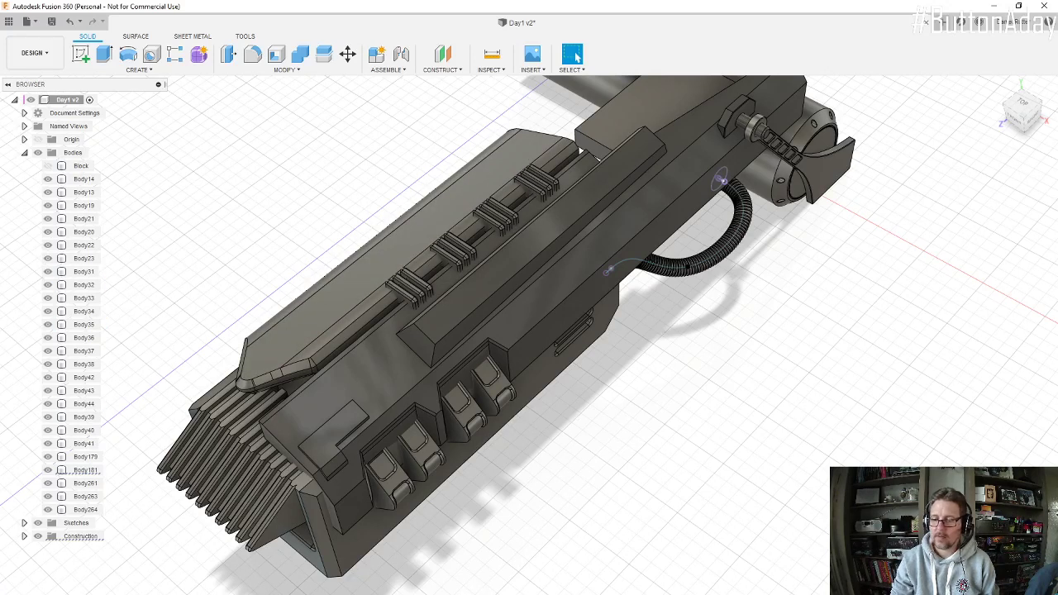
{"action": "left_click", "coordinate": [84, 285]}
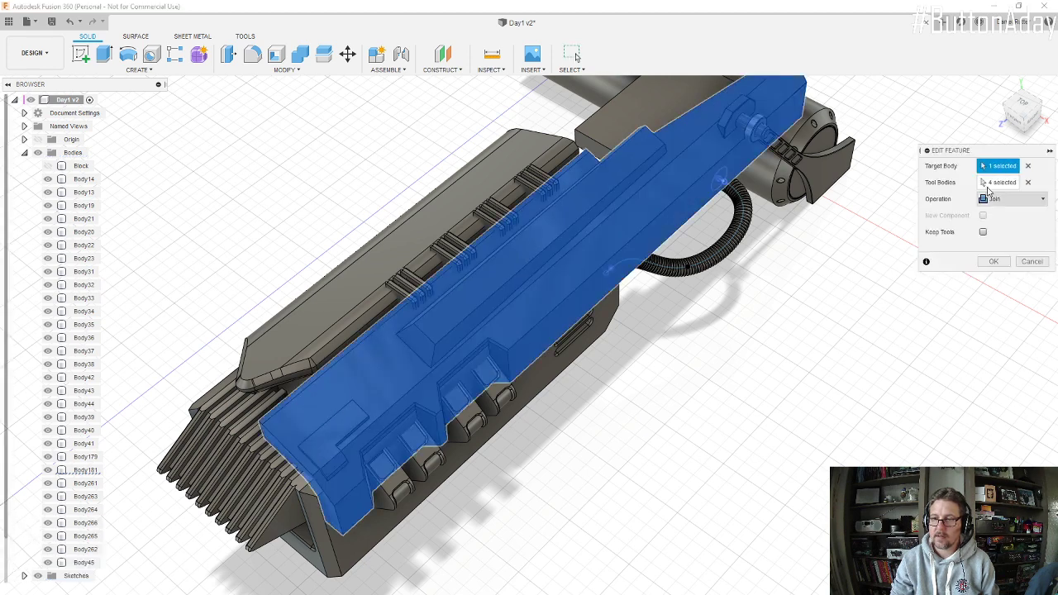
{"action": "left_click", "coordinate": [1007, 190]}
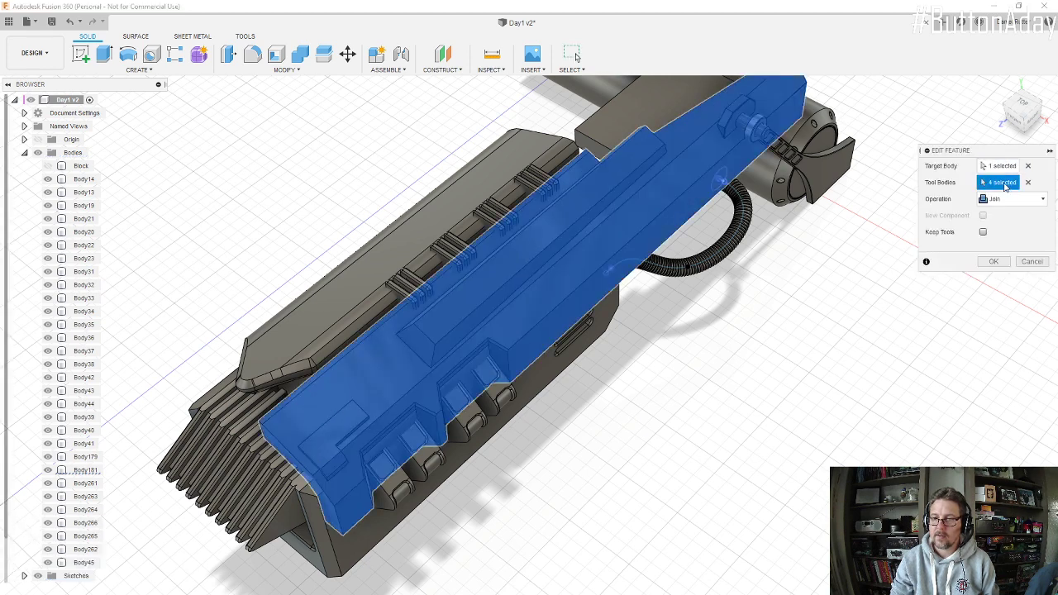
{"action": "left_click", "coordinate": [546, 182]}
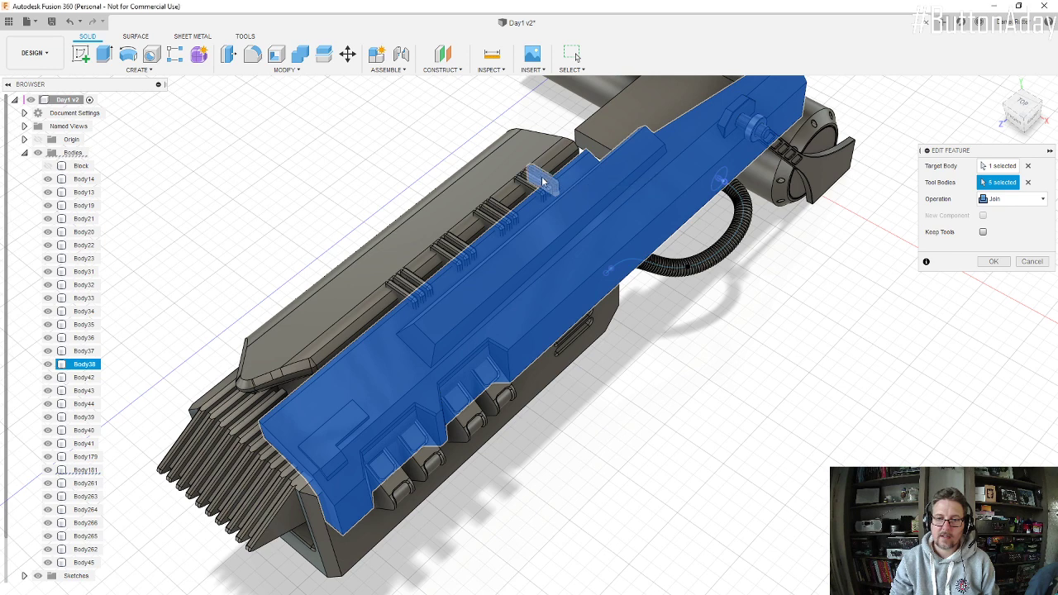
{"action": "scroll", "coordinate": [530, 180], "scroll_direction": "up", "scroll_amount": 5}
{"action": "left_click", "coordinate": [500, 153]}
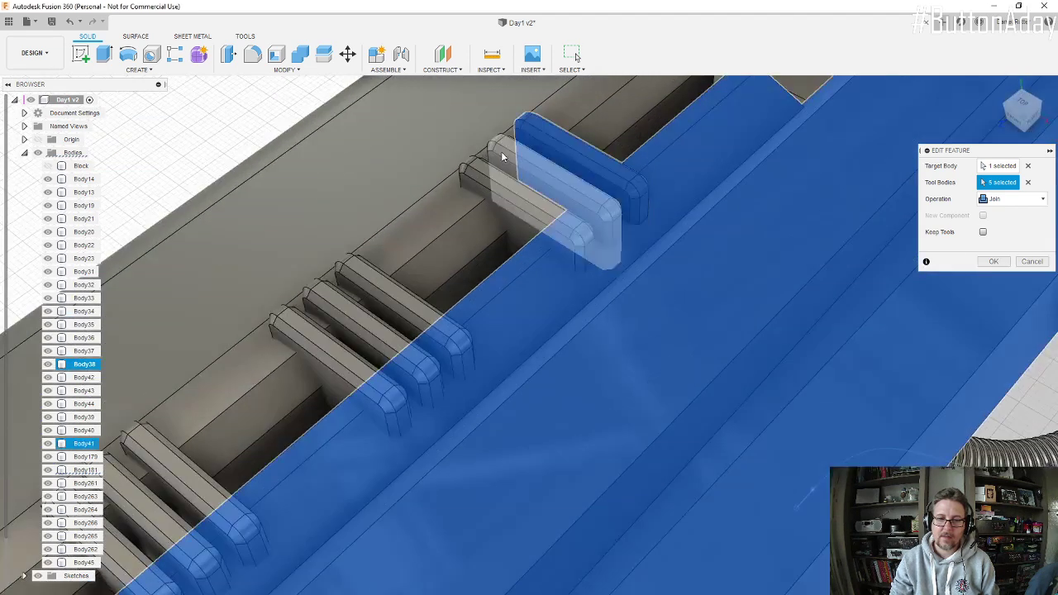
{"action": "left_click", "coordinate": [495, 175]}
{"action": "left_click", "coordinate": [473, 172]}
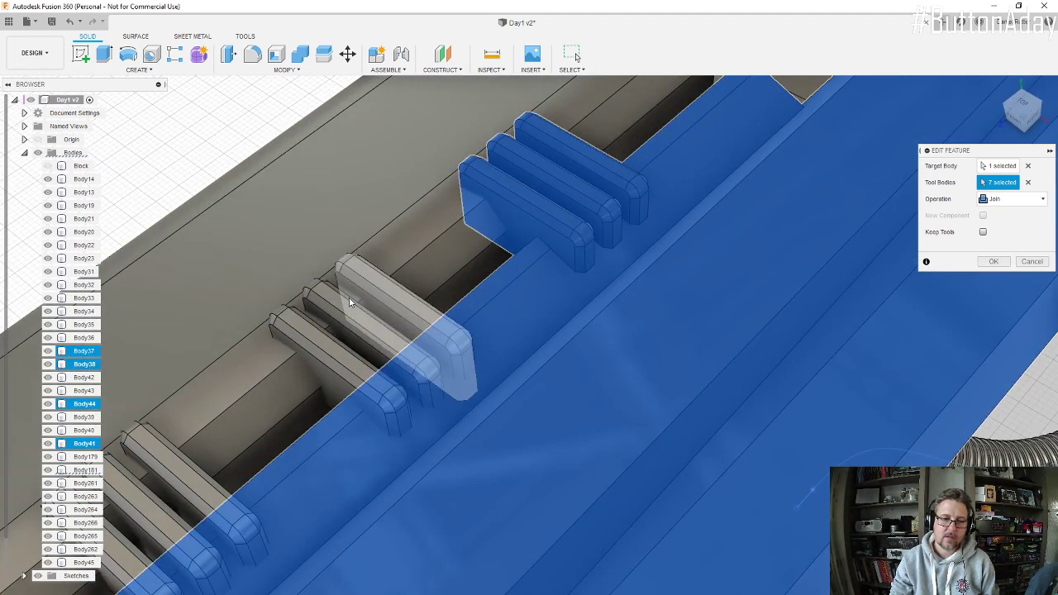
Step: Add the second group of three ribs and the long top panel they cross to the tool bodies
{"action": "left_click", "coordinate": [345, 300]}
{"action": "left_click", "coordinate": [331, 315]}
{"action": "left_click", "coordinate": [291, 339]}
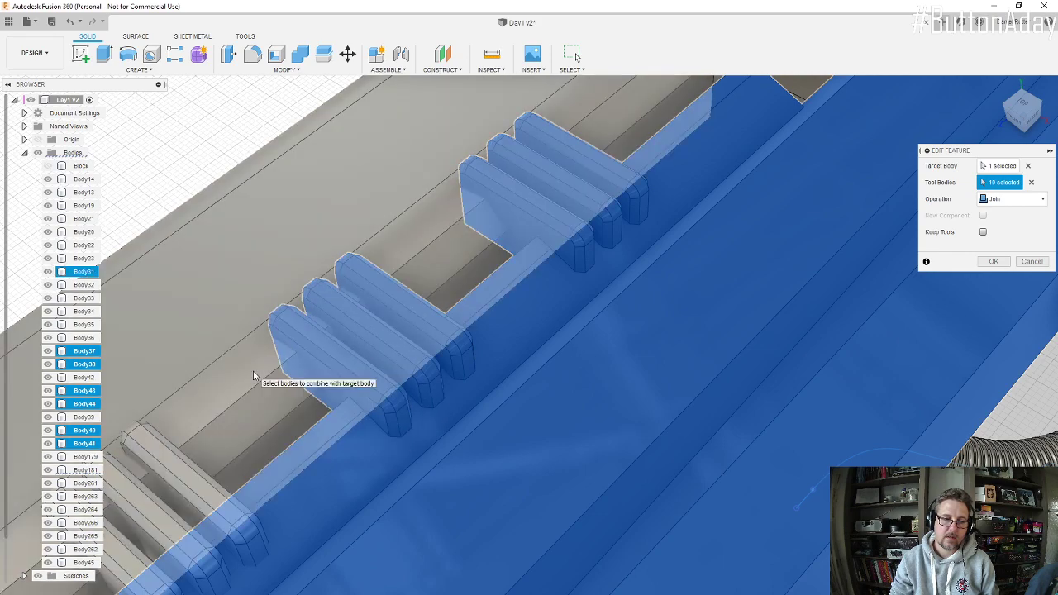
{"action": "scroll", "coordinate": [151, 512], "scroll_direction": "down", "scroll_amount": 4}
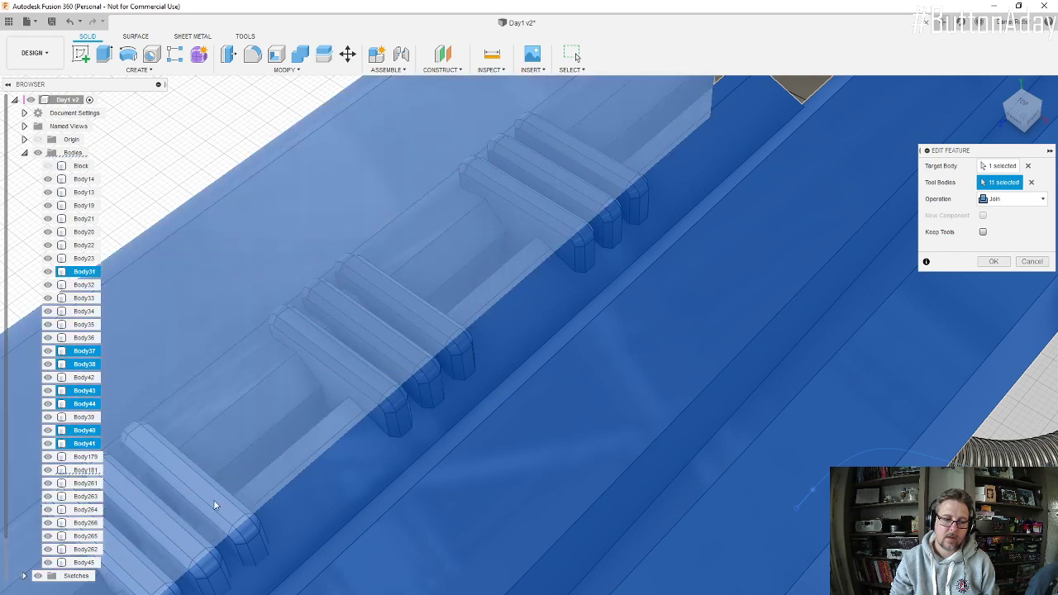
Step: Add the three ribs of the third group to the tool bodies of the join
{"action": "middle_click_drag", "start_coordinate": [213, 501], "coordinate": [290, 358], "text": "shift"}
{"action": "scroll", "coordinate": [321, 343], "scroll_direction": "up", "scroll_amount": 4}
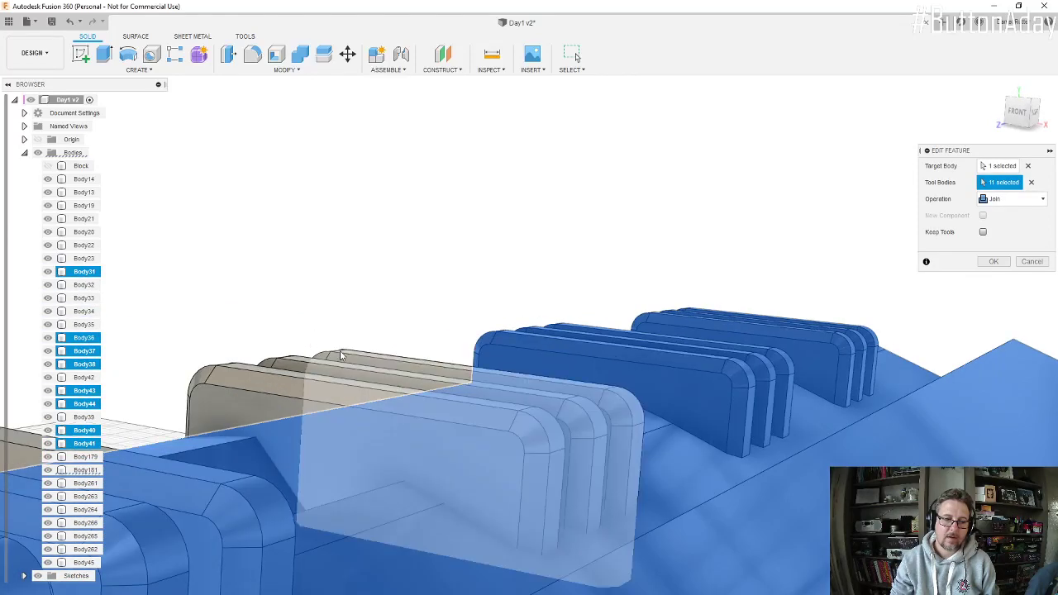
{"action": "left_click", "coordinate": [340, 352]}
{"action": "left_click", "coordinate": [286, 361]}
{"action": "left_click", "coordinate": [240, 376]}
{"action": "scroll", "coordinate": [493, 330], "scroll_direction": "down", "scroll_amount": 4}
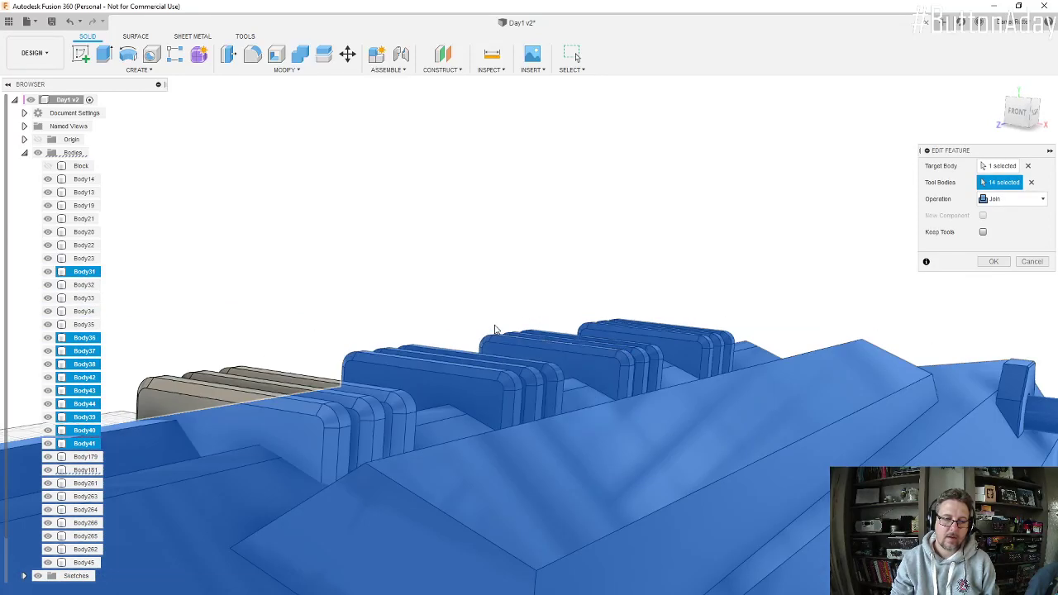
Step: Add the three ribs of the last group, nearest the slatted front, to the tool bodies and update the join
{"action": "left_click", "coordinate": [306, 360]}
{"action": "left_click", "coordinate": [306, 359]}
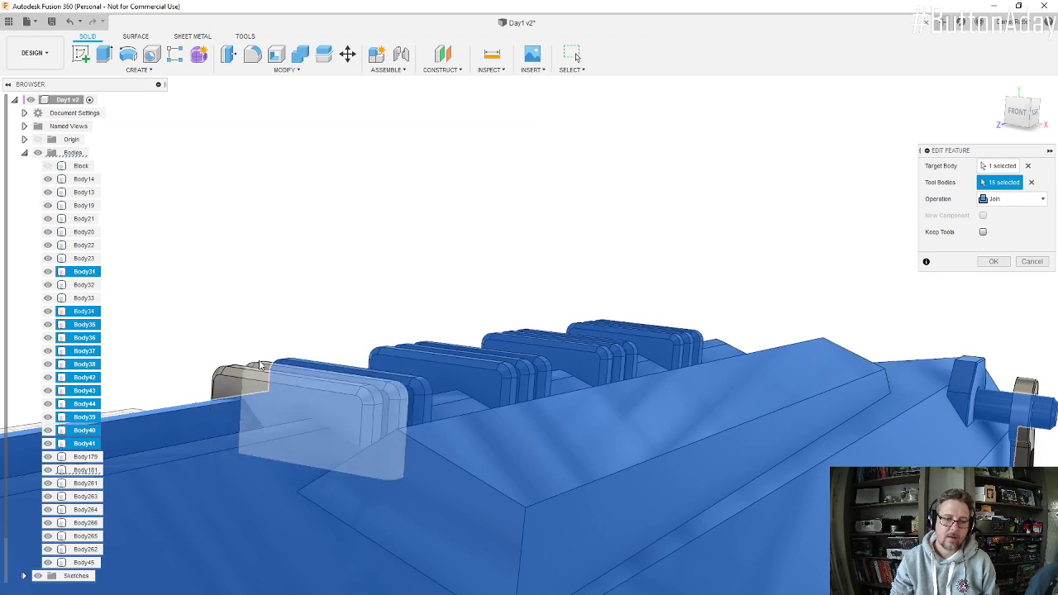
{"action": "left_click", "coordinate": [258, 362]}
{"action": "left_click", "coordinate": [246, 369]}
{"action": "scroll", "coordinate": [484, 367], "scroll_direction": "down", "scroll_amount": 5}
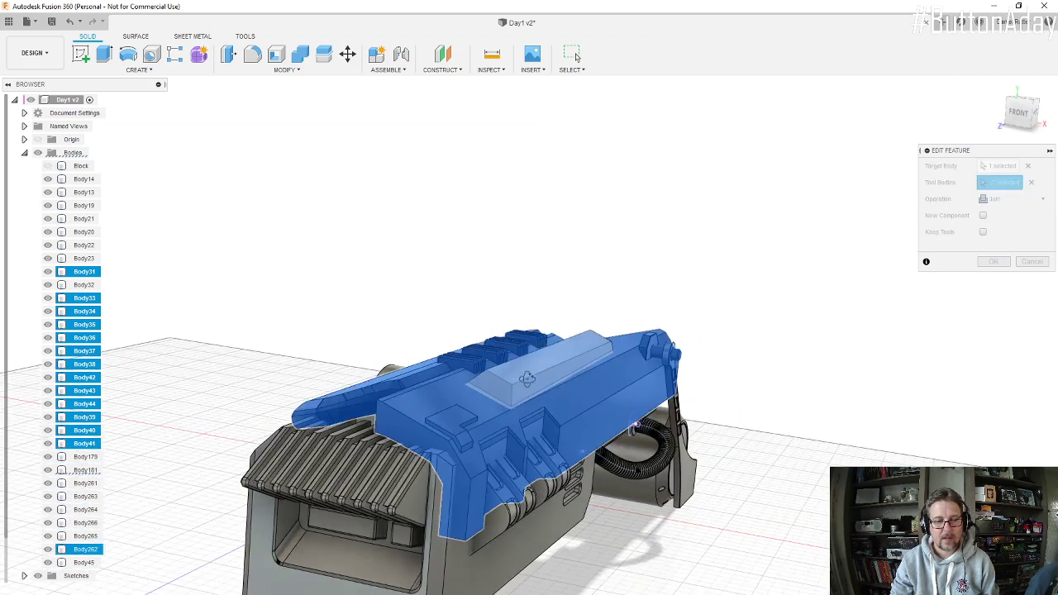
{"action": "middle_click_drag", "start_coordinate": [483, 367], "coordinate": [494, 400], "text": "shift"}
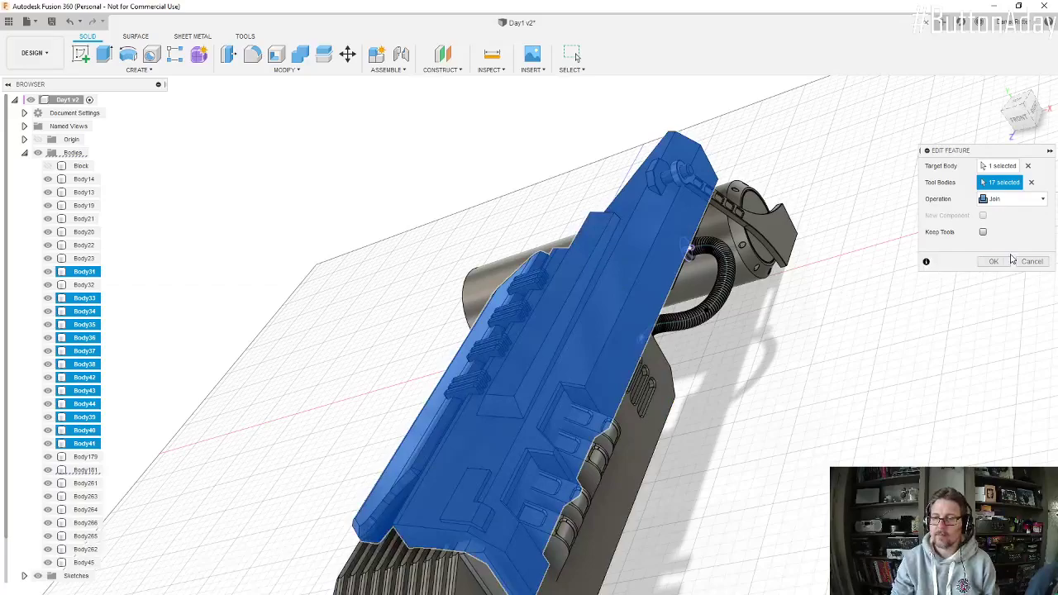
{"action": "left_click", "coordinate": [994, 261]}
Step: Start a Mirror with pattern type Bodies and select all visible engine bodies as the objects
{"action": "middle_click_drag", "start_coordinate": [566, 407], "coordinate": [554, 378], "text": "shift"}
{"action": "scroll", "coordinate": [552, 376], "scroll_direction": "down", "scroll_amount": 4}
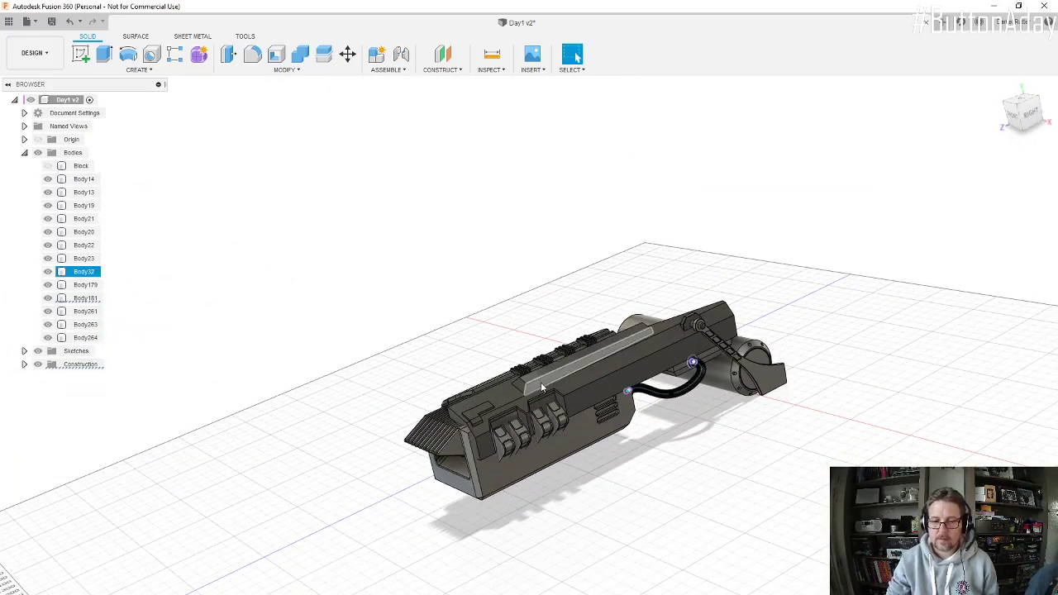
{"action": "mouse_move", "coordinate": [683, 381]}
{"action": "middle_mouse_down", "text": "shift"}
{"action": "mouse_move", "coordinate": [622, 310]}
{"action": "mouse_move", "coordinate": [630, 343]}
{"action": "mouse_move", "coordinate": [693, 400]}
{"action": "mouse_move", "coordinate": [685, 388]}
{"action": "middle_mouse_up", "text": "shift"}
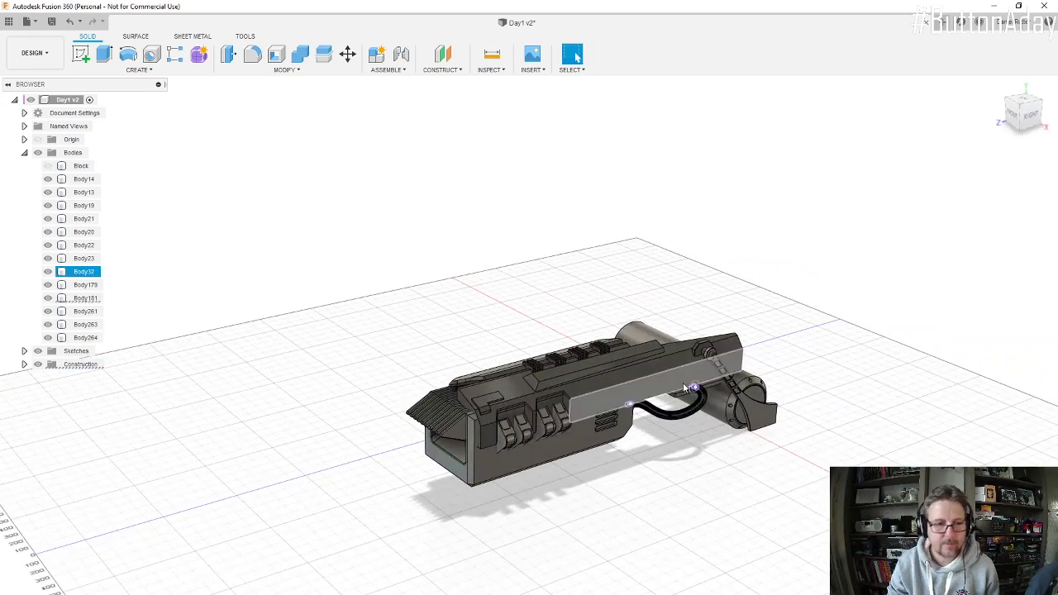
{"action": "left_click", "coordinate": [155, 71]}
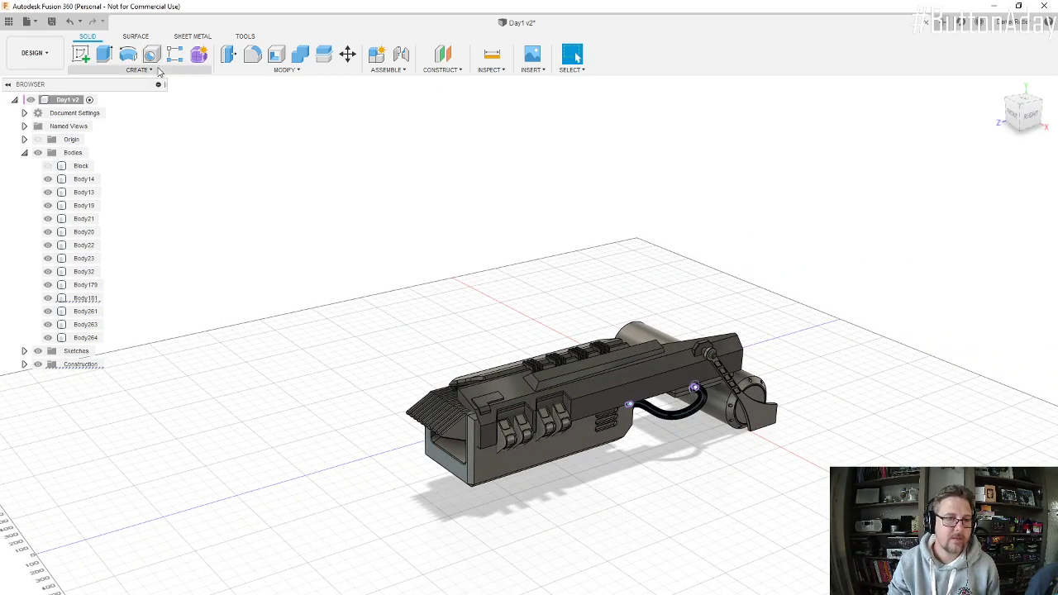
{"action": "left_click", "coordinate": [89, 336]}
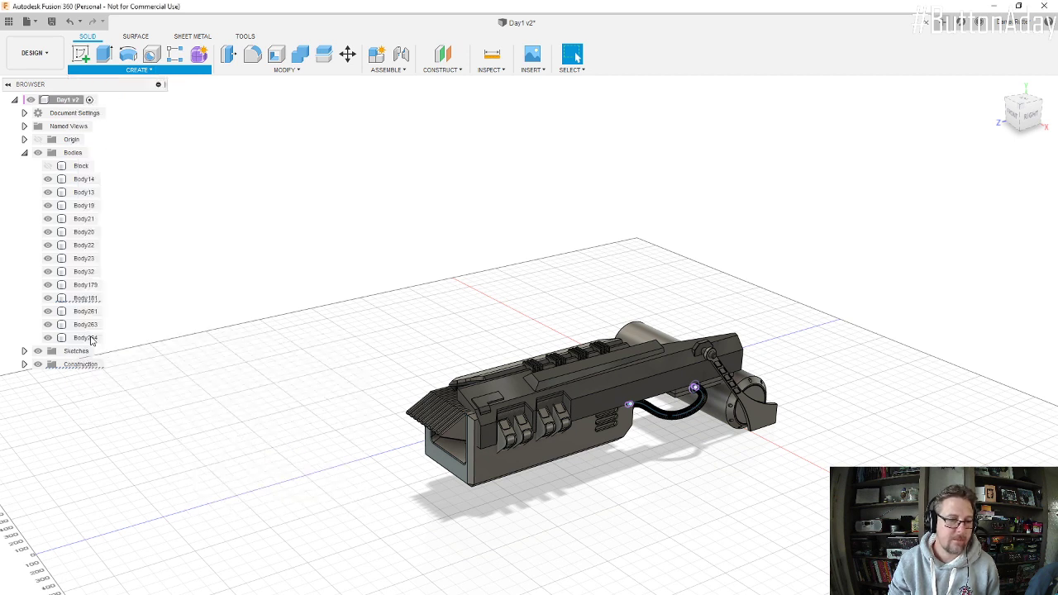
{"action": "left_click", "coordinate": [1000, 168]}
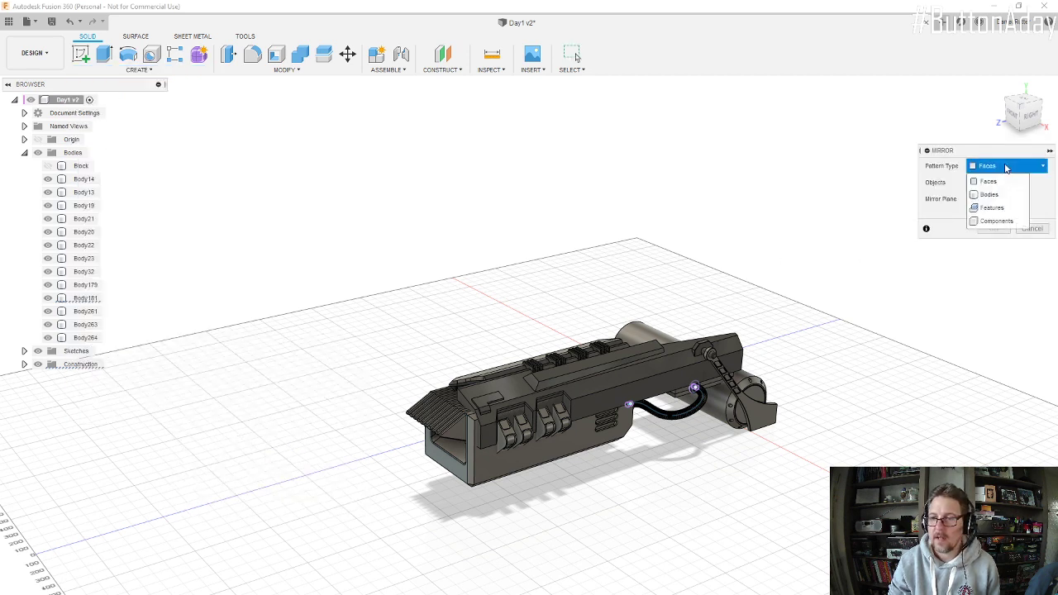
{"action": "left_click", "coordinate": [991, 195]}
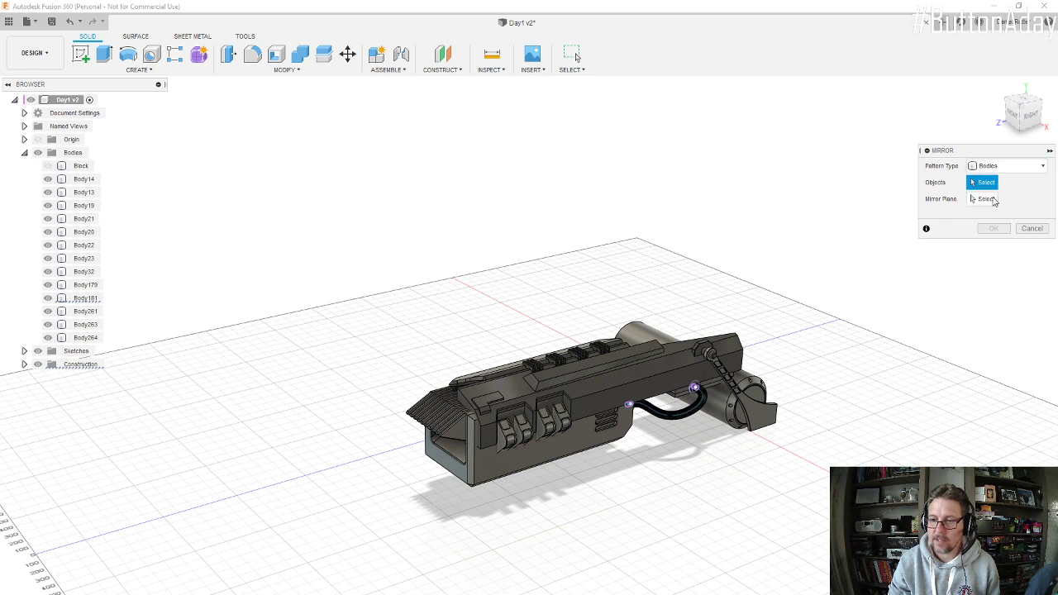
{"action": "left_click_drag", "start_coordinate": [374, 364], "coordinate": [891, 565]}
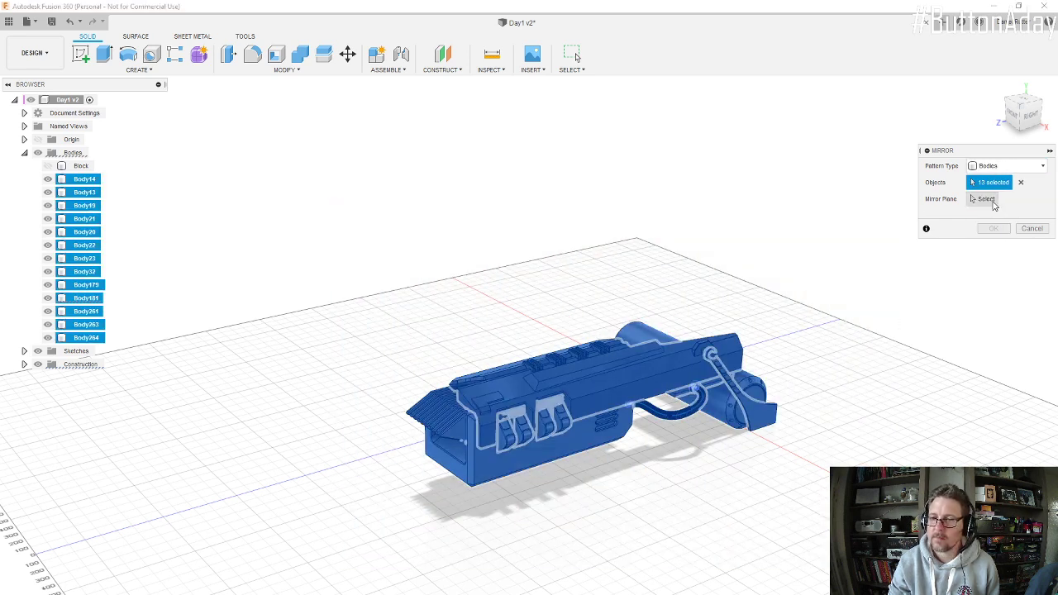
Step: Mirror the selected bodies across the vertical origin plane at the inner end of the large cylinder
{"action": "left_click", "coordinate": [992, 201]}
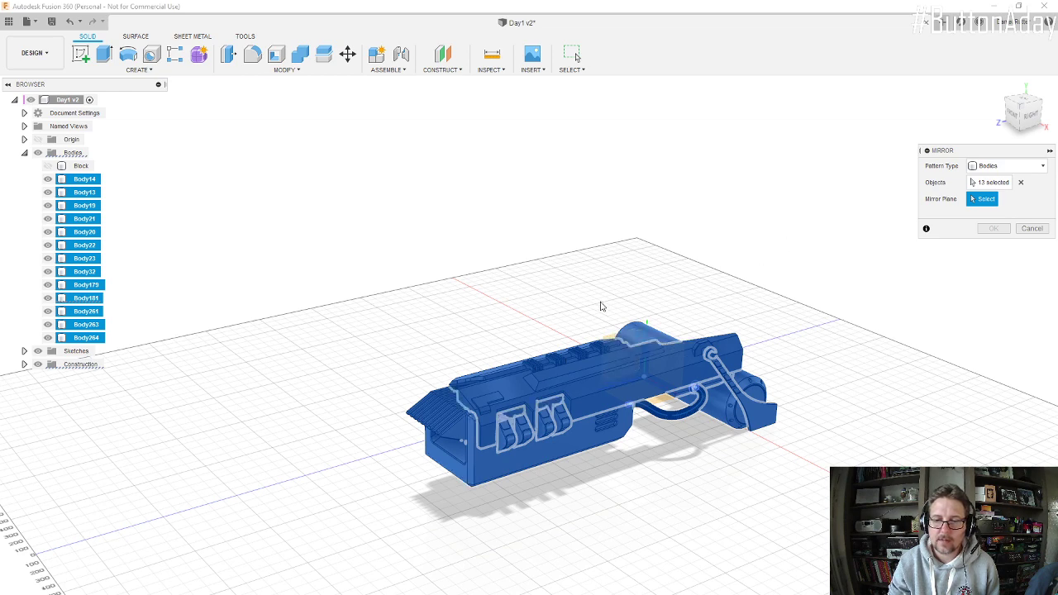
{"action": "middle_click_drag", "start_coordinate": [600, 305], "coordinate": [593, 355], "text": "shift"}
{"action": "scroll", "coordinate": [620, 289], "scroll_direction": "up", "scroll_amount": 4}
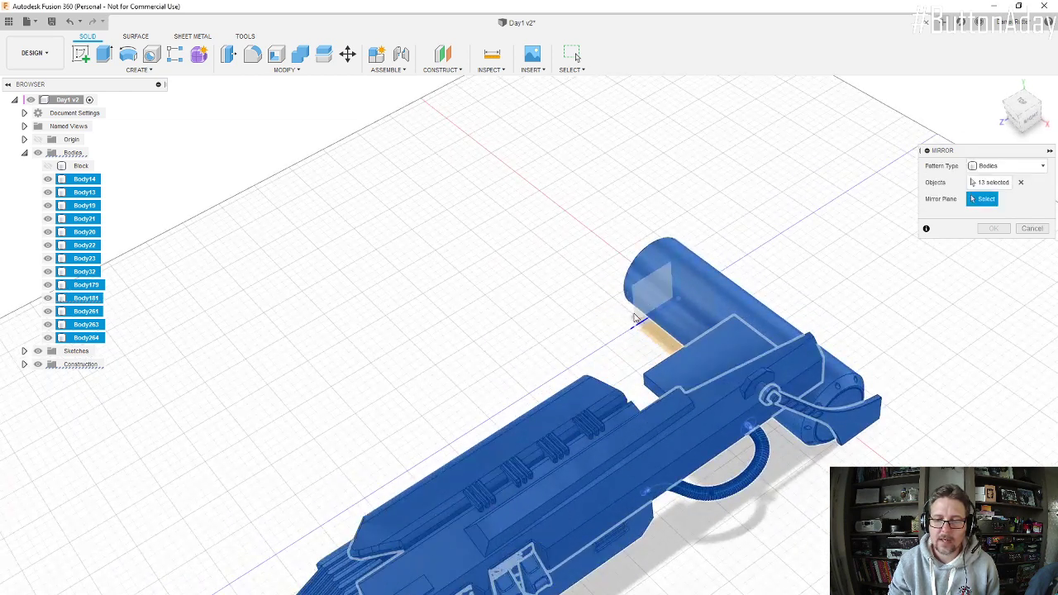
{"action": "left_click", "coordinate": [636, 319]}
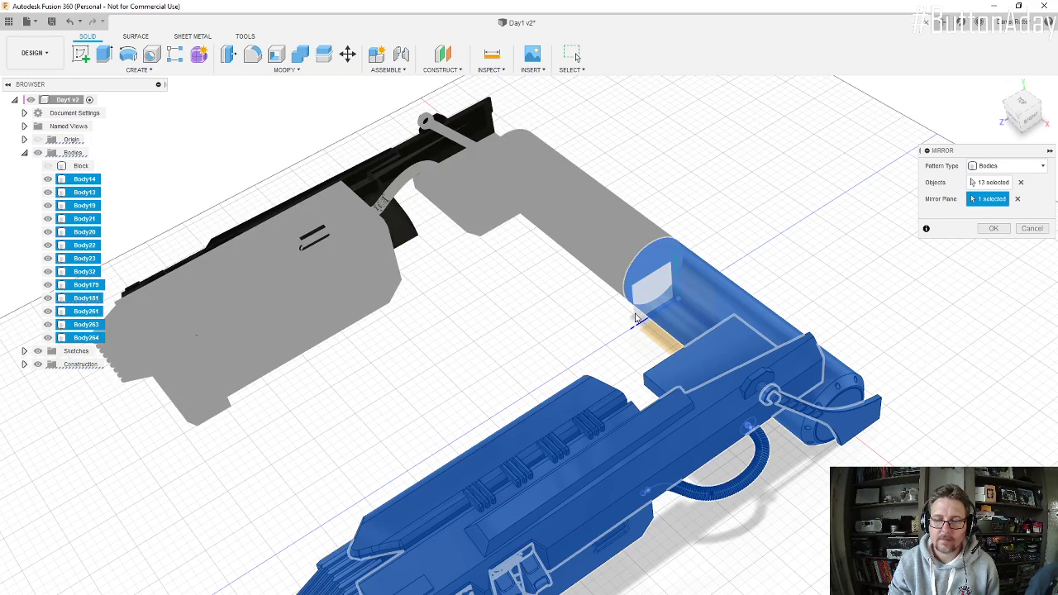
{"action": "left_click", "coordinate": [993, 230]}
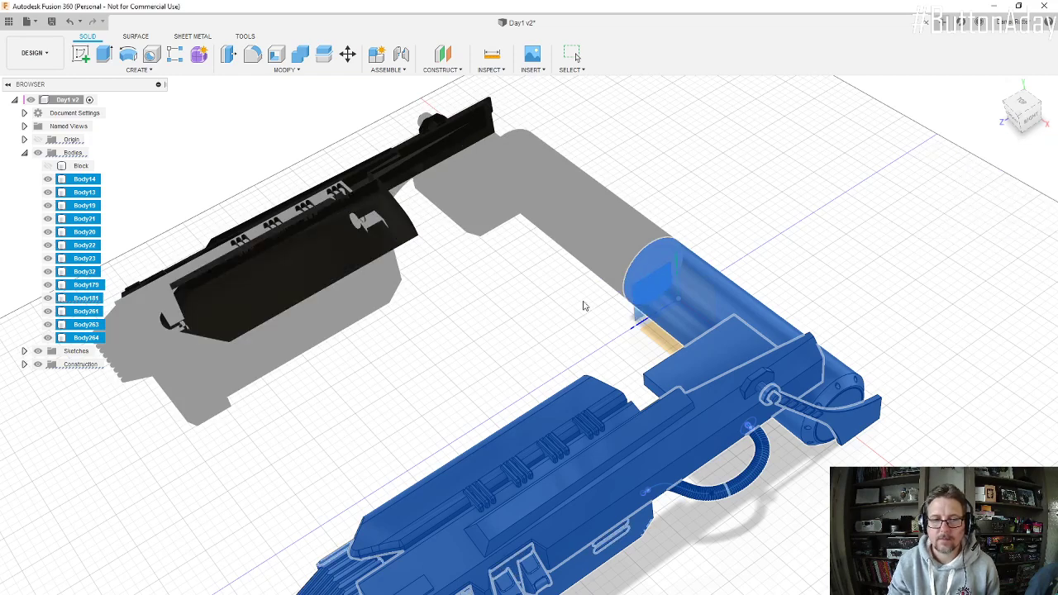
Step: Examine the original and mirrored engines together with their connecting cylinder from several angles
{"action": "scroll", "coordinate": [538, 319], "scroll_direction": "down", "scroll_amount": 4}
{"action": "middle_click_drag", "start_coordinate": [540, 307], "coordinate": [569, 302], "text": "shift"}
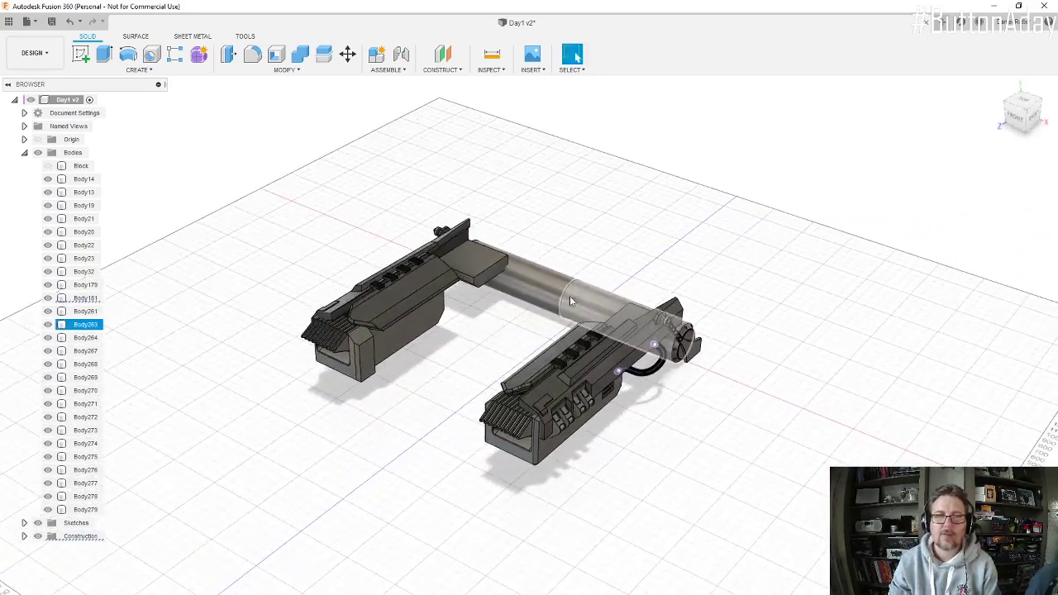
{"action": "left_click", "coordinate": [579, 329]}
{"action": "scroll", "coordinate": [541, 374], "scroll_direction": "up", "scroll_amount": 3}
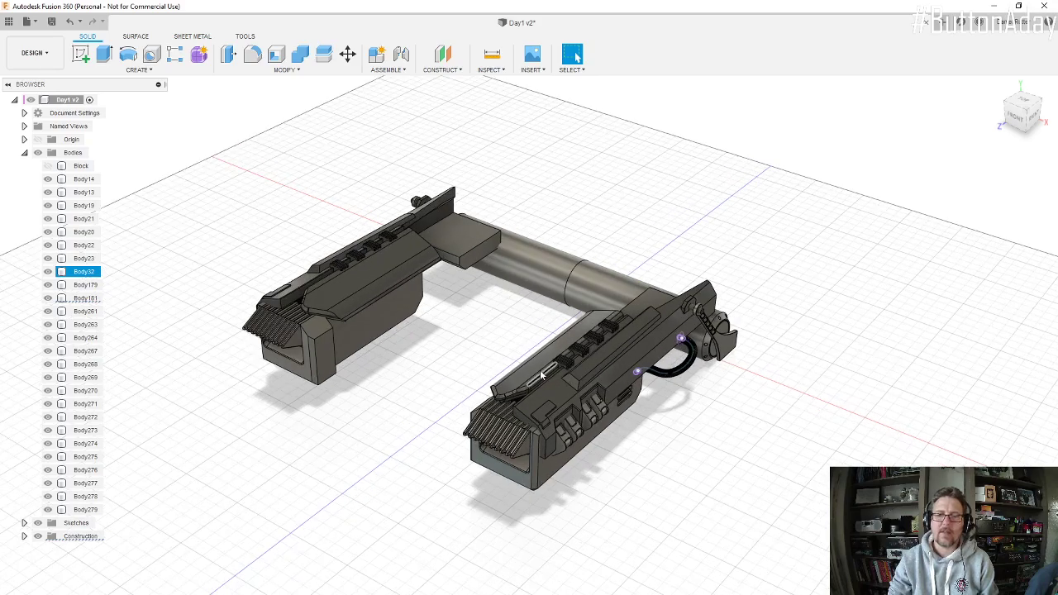
{"action": "mouse_move", "coordinate": [543, 359]}
{"action": "middle_mouse_down", "text": "shift"}
{"action": "mouse_move", "coordinate": [550, 383]}
{"action": "mouse_move", "coordinate": [549, 346]}
{"action": "mouse_move", "coordinate": [537, 370]}
{"action": "middle_mouse_up", "text": "shift"}
{"action": "scroll", "coordinate": [541, 356], "scroll_direction": "down", "scroll_amount": 3}
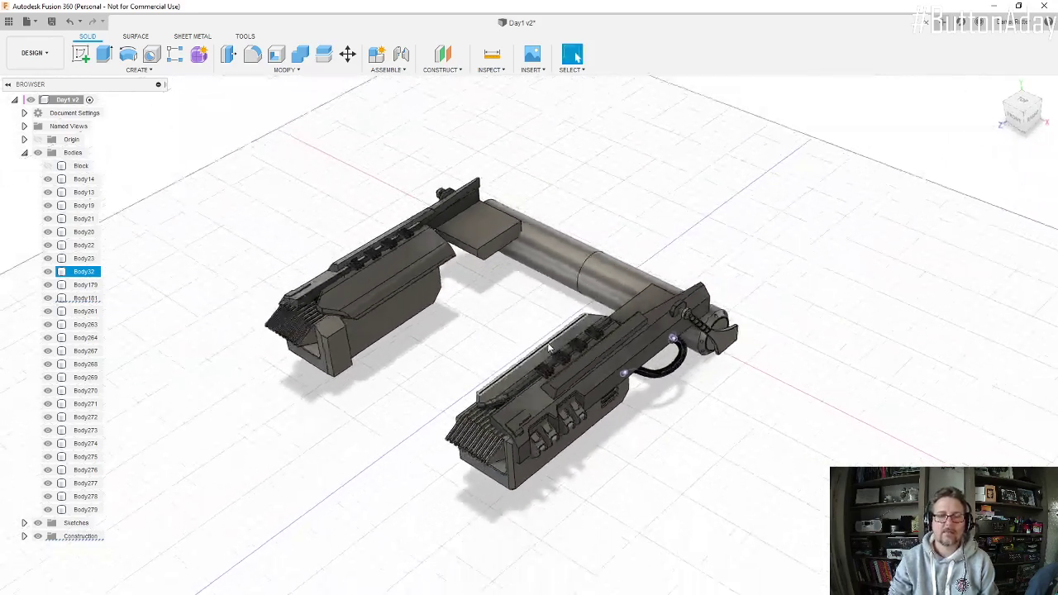
{"action": "left_click", "coordinate": [485, 263]}
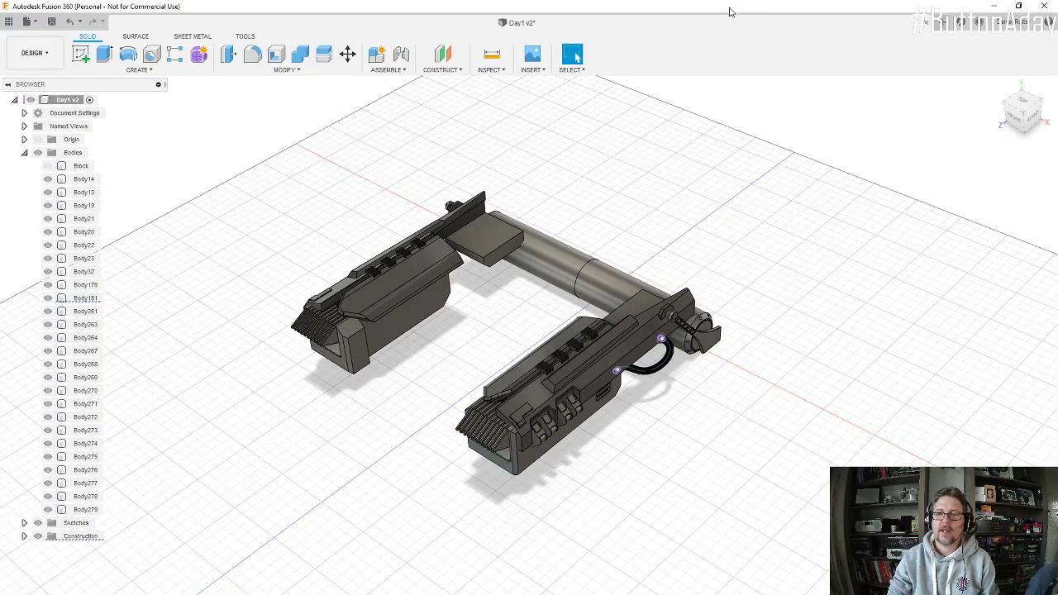
Step: Show the model side by side with the reference photo hunt-dougherty-img-0239.jpg in Photos and compare both engines with the pictured vehicle
{"action": "left_click_drag", "start_coordinate": [730, 11], "coordinate": [1056, 183]}
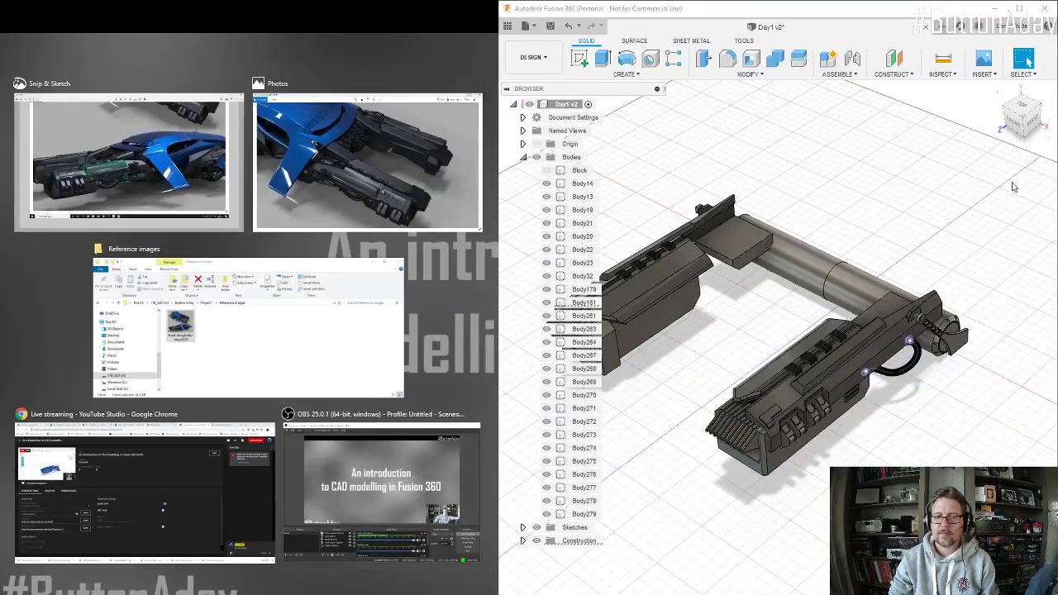
{"action": "left_click", "coordinate": [352, 175]}
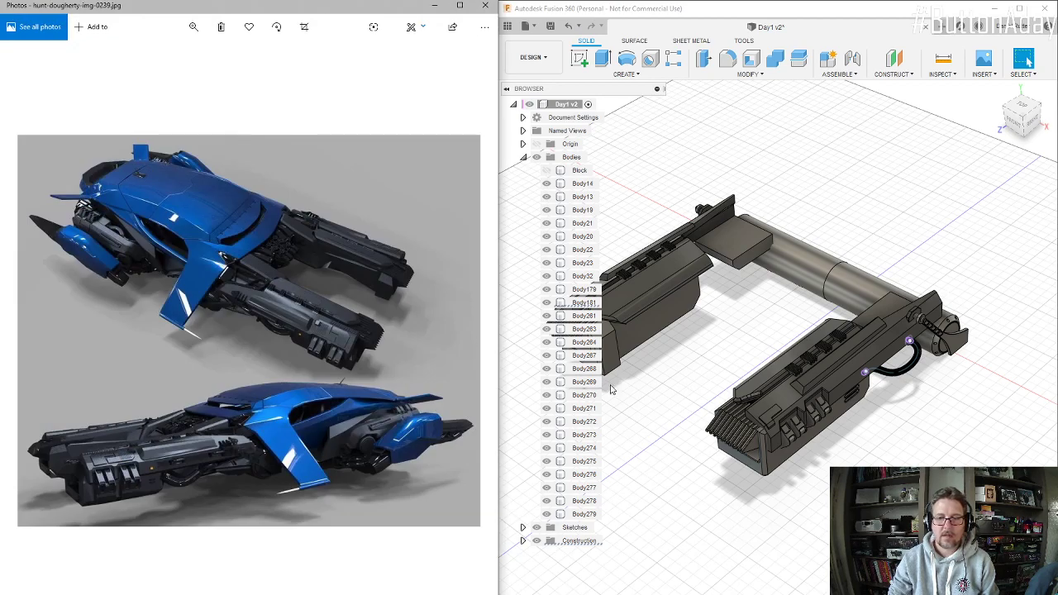
{"action": "scroll", "coordinate": [748, 392], "scroll_direction": "down", "scroll_amount": 4}
{"action": "scroll", "coordinate": [716, 356], "scroll_direction": "up", "scroll_amount": 2}
{"action": "middle_click_drag", "start_coordinate": [716, 355], "coordinate": [751, 342], "text": "shift"}
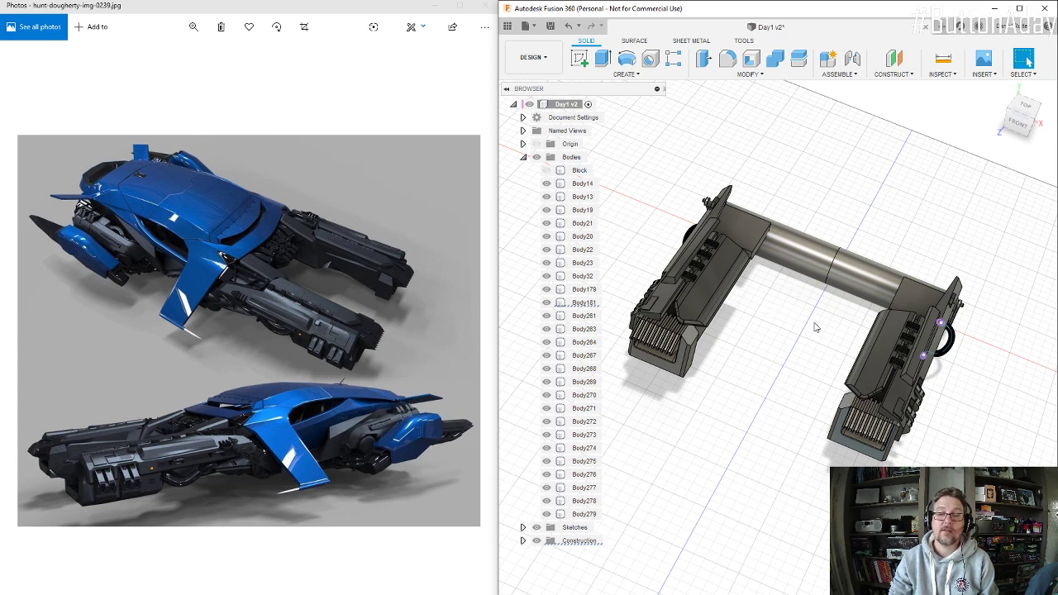
{"action": "mouse_move", "coordinate": [818, 325]}
{"action": "middle_mouse_down", "text": "shift"}
{"action": "mouse_move", "coordinate": [823, 298]}
{"action": "mouse_move", "coordinate": [807, 312]}
{"action": "middle_mouse_up", "text": "shift"}
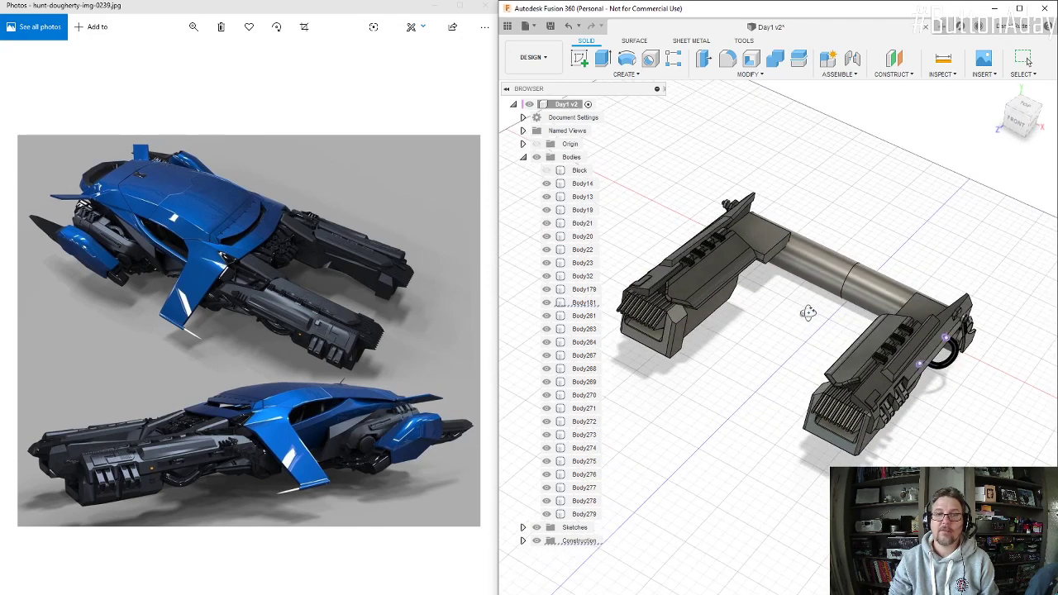